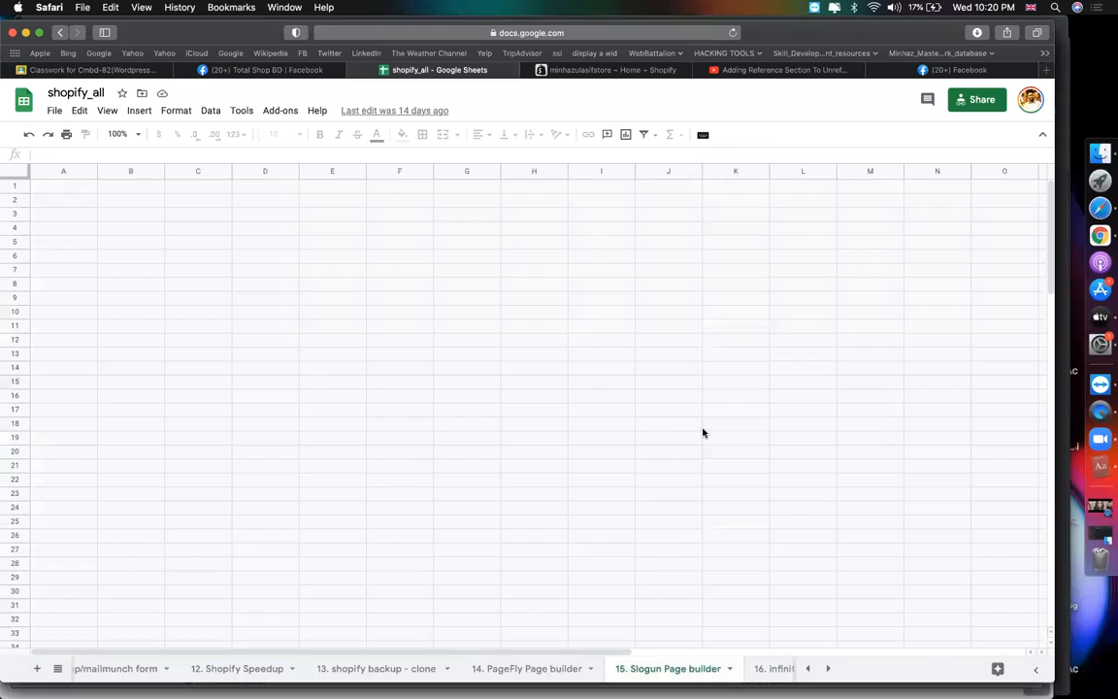
Switch from the shopify_all sheet to the Shopify admin and look over the store's installed apps
{"action": "left_click", "coordinate": [849, 349]}
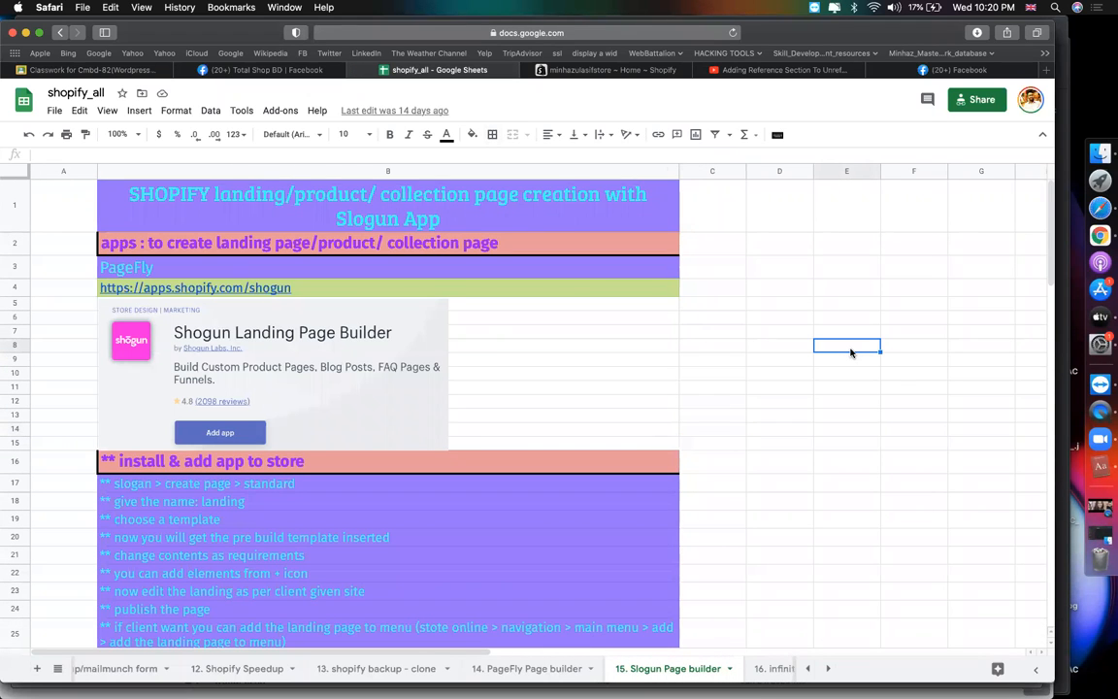
{"action": "left_click", "coordinate": [631, 73]}
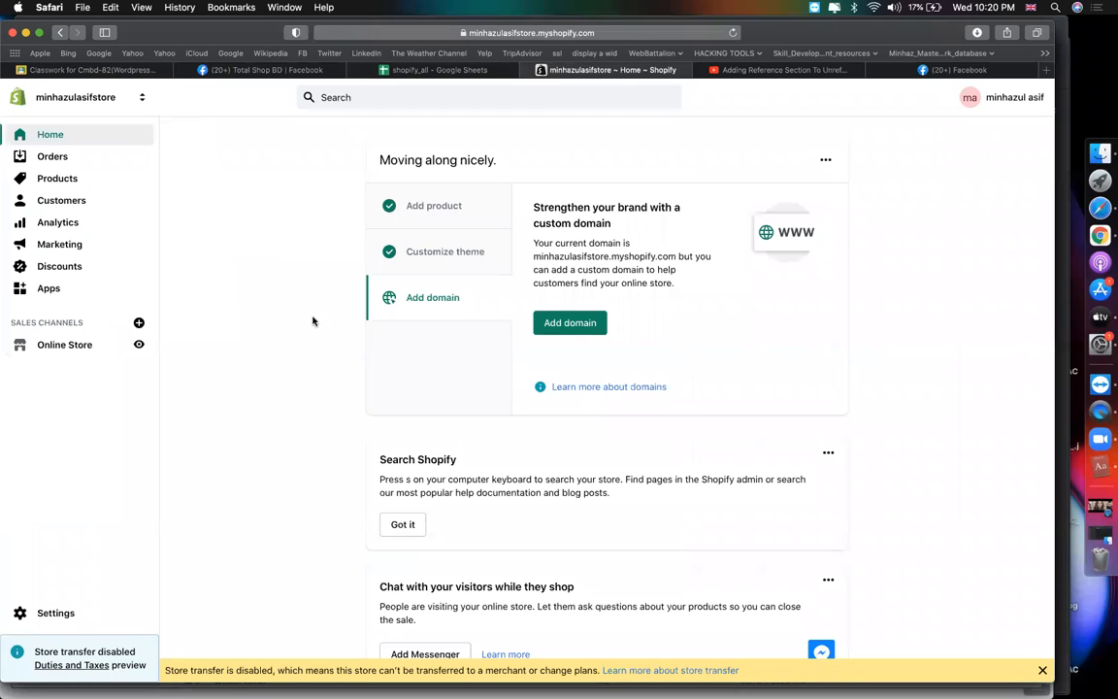
{"action": "left_click", "coordinate": [68, 295]}
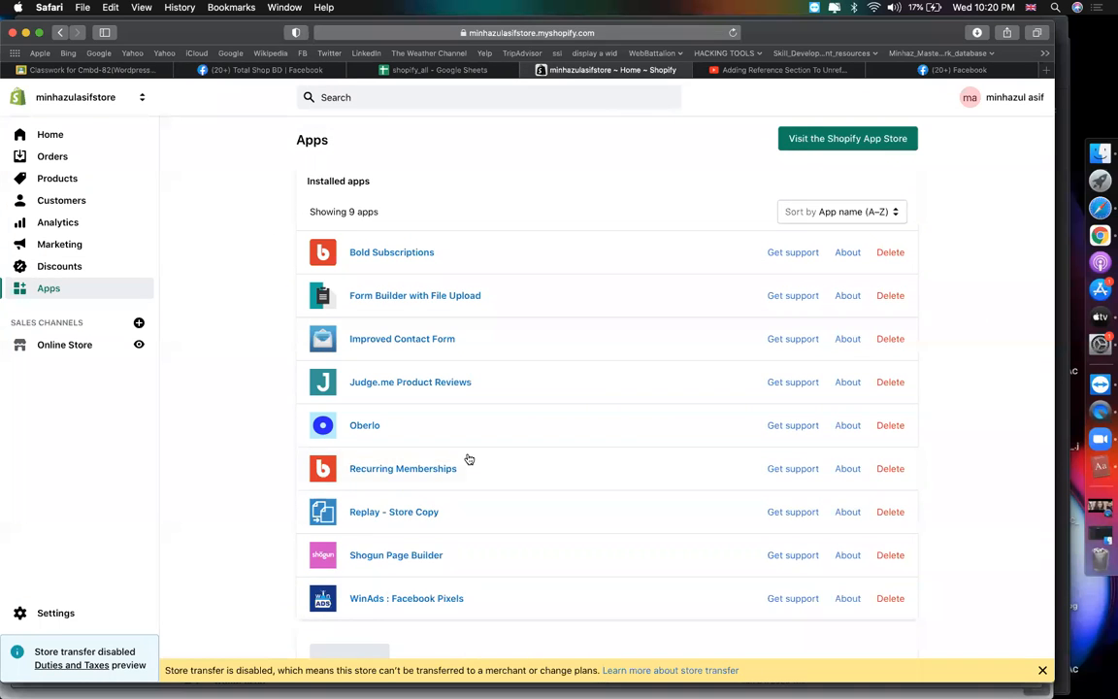
{"action": "scroll", "coordinate": [466, 459], "scroll_direction": "down", "scroll_amount": 1}
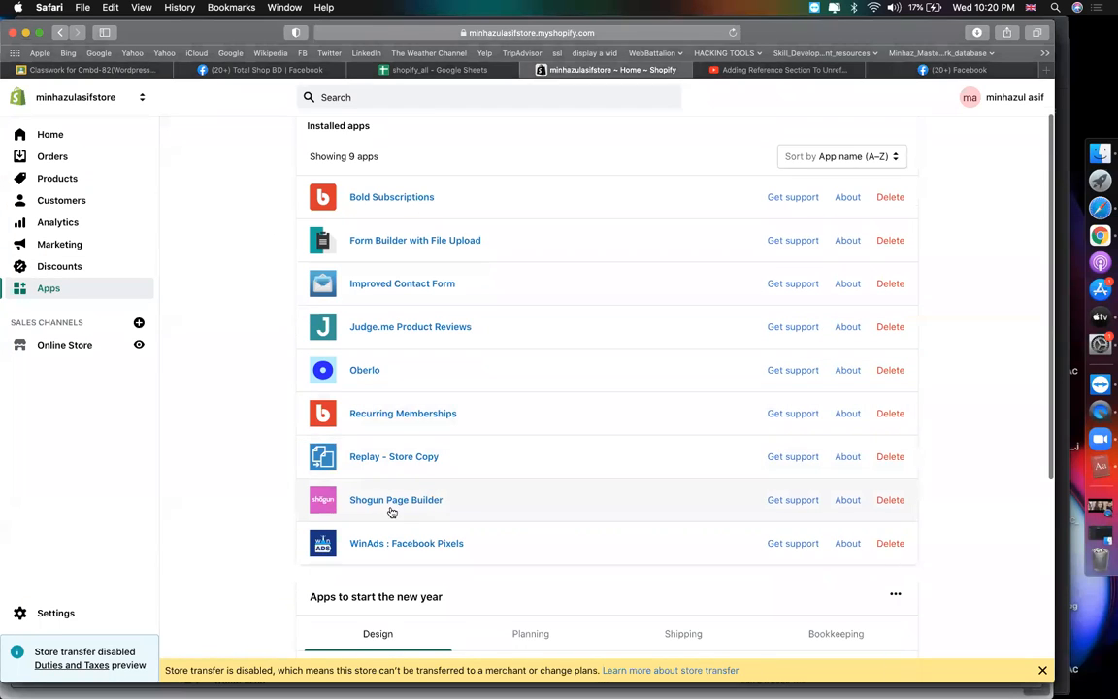
{"action": "scroll", "coordinate": [232, 387], "scroll_direction": "up", "scroll_amount": 1}
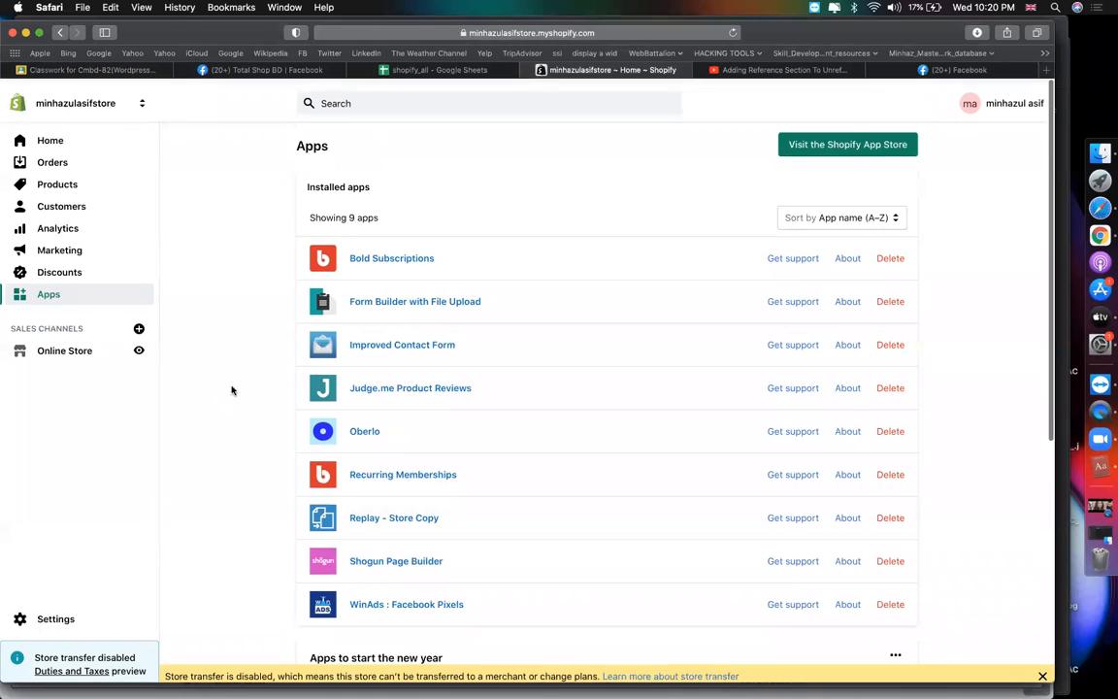
Check the landing page instructions in the shopify_all sheet and open the Shogun Page Builder app from the Shopify admin
{"action": "left_click", "coordinate": [421, 70]}
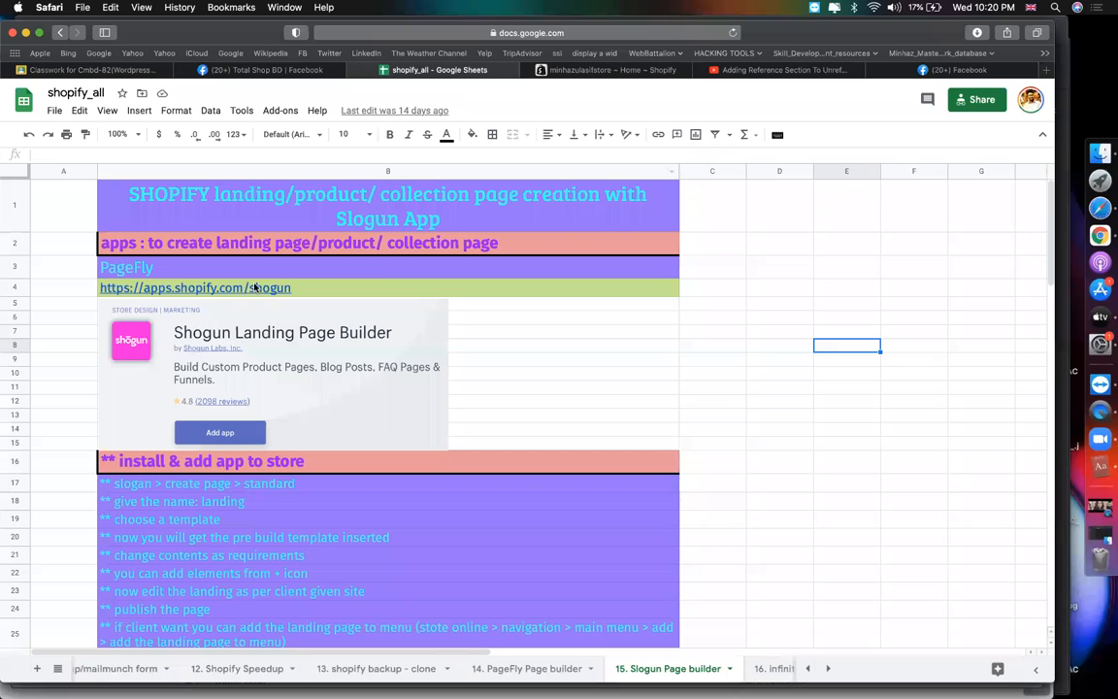
{"action": "scroll", "coordinate": [519, 462], "scroll_direction": "down", "scroll_amount": 4}
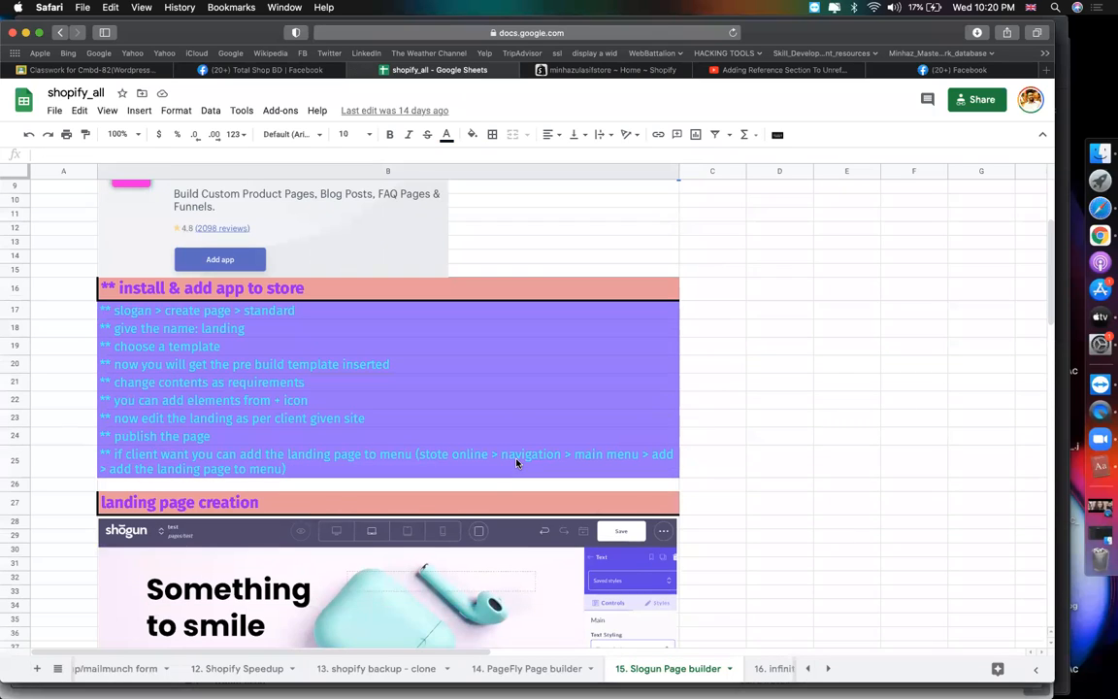
{"action": "left_click", "coordinate": [624, 70]}
{"action": "scroll", "coordinate": [511, 376], "scroll_direction": "down", "scroll_amount": 3}
{"action": "scroll", "coordinate": [424, 262], "scroll_direction": "down", "scroll_amount": 2}
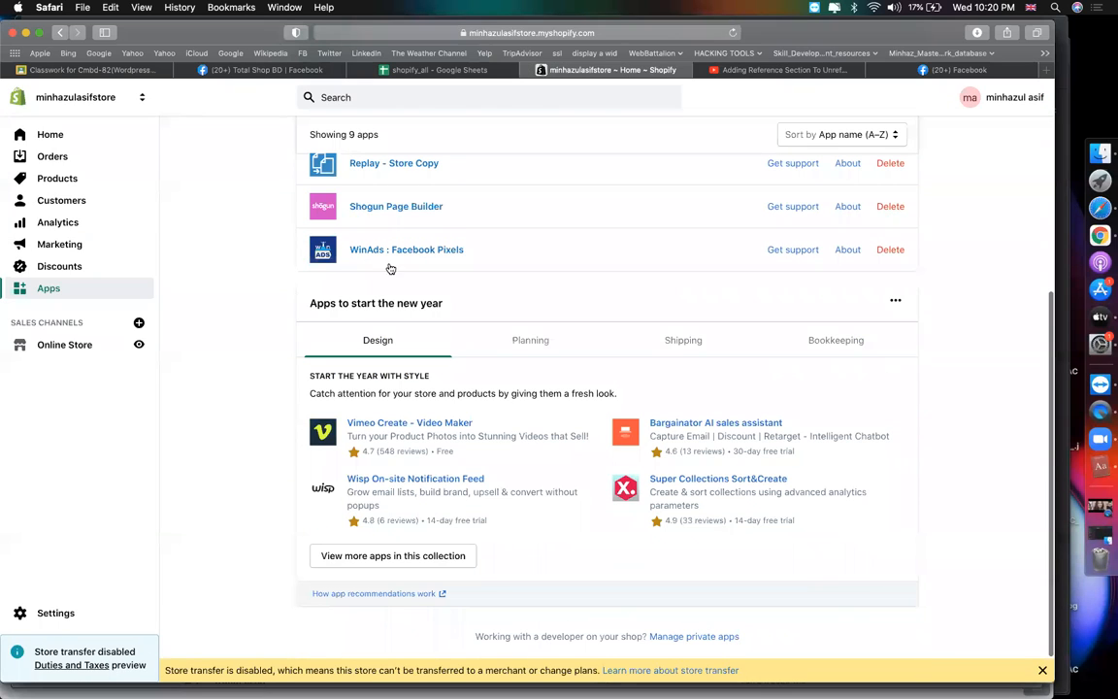
{"action": "left_click", "coordinate": [416, 212]}
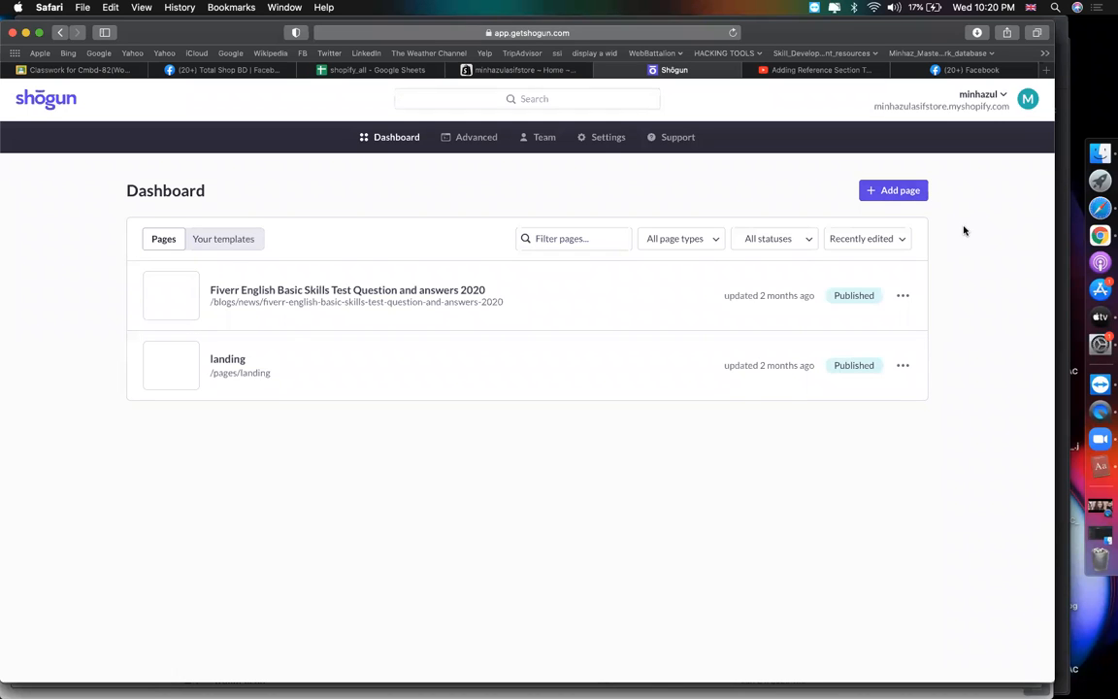
Open the store's myshopify.com storefront in a new browser tab and unlock it with the store password
{"action": "left_click", "coordinate": [1009, 429]}
{"action": "left_click", "coordinate": [530, 74]}
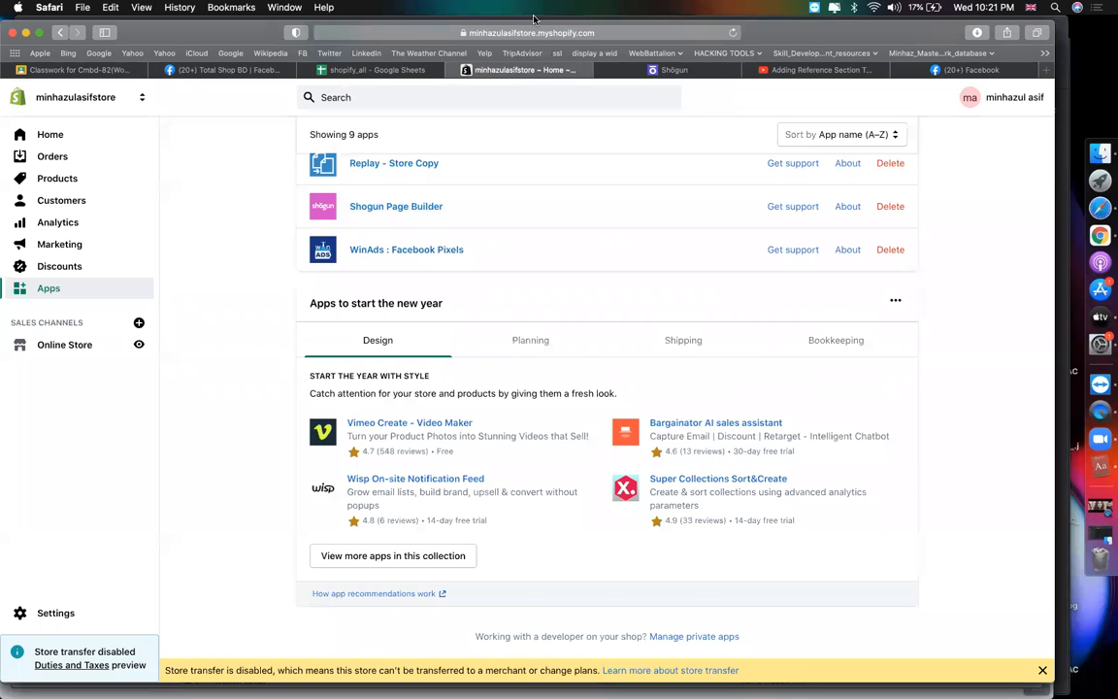
{"action": "left_click", "coordinate": [558, 36]}
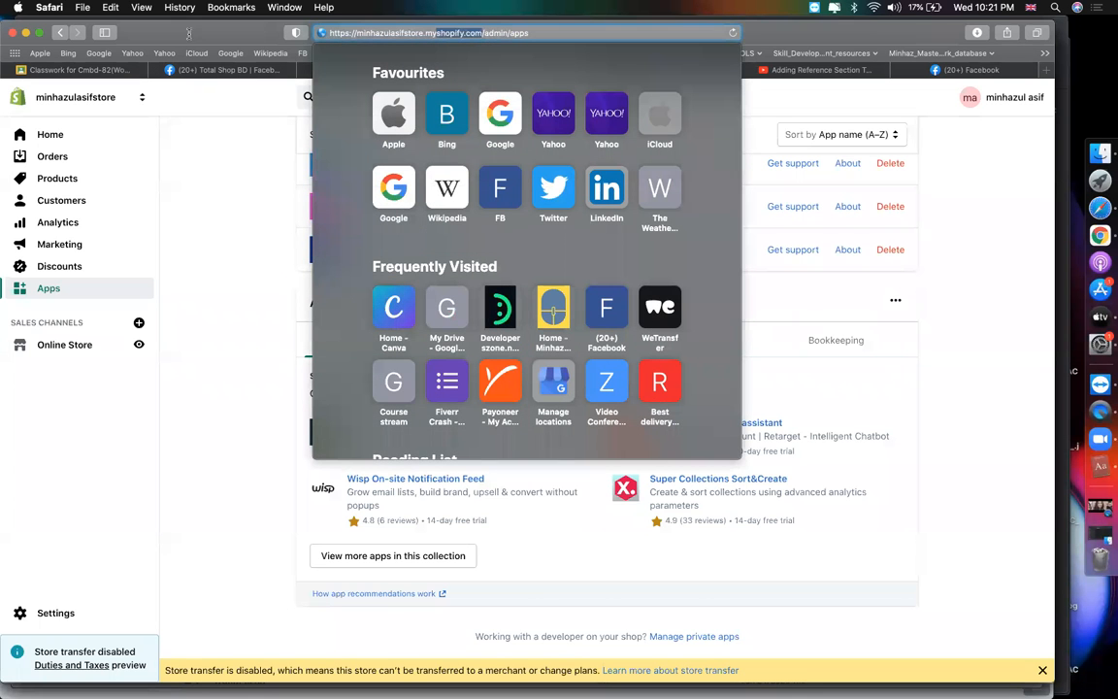
{"action": "key", "text": "super+c"}
{"action": "key", "text": "super+t"}
{"action": "key", "text": "super+v"}
{"action": "key", "text": "Return"}
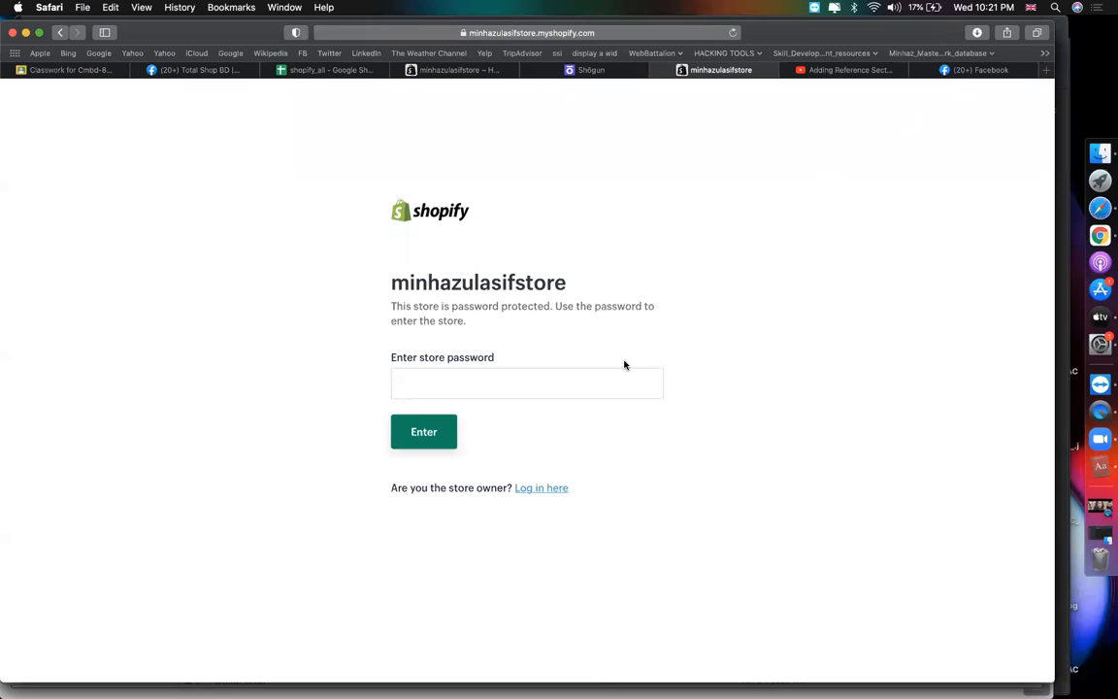
{"action": "left_click", "coordinate": [564, 379]}
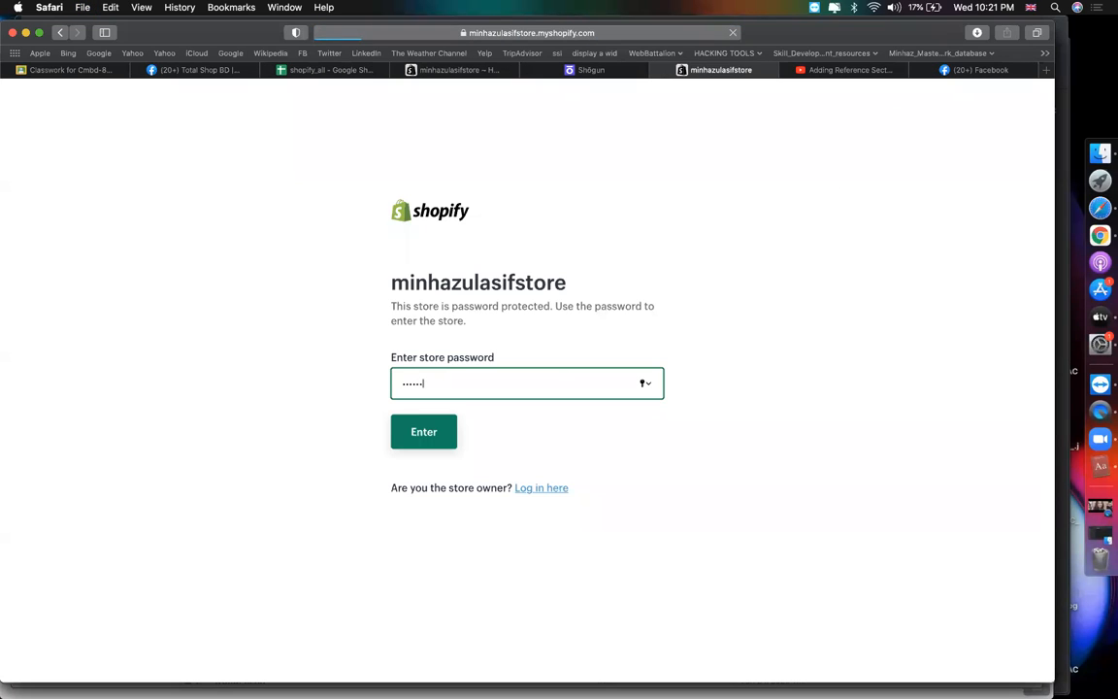
{"action": "key", "text": "Return"}
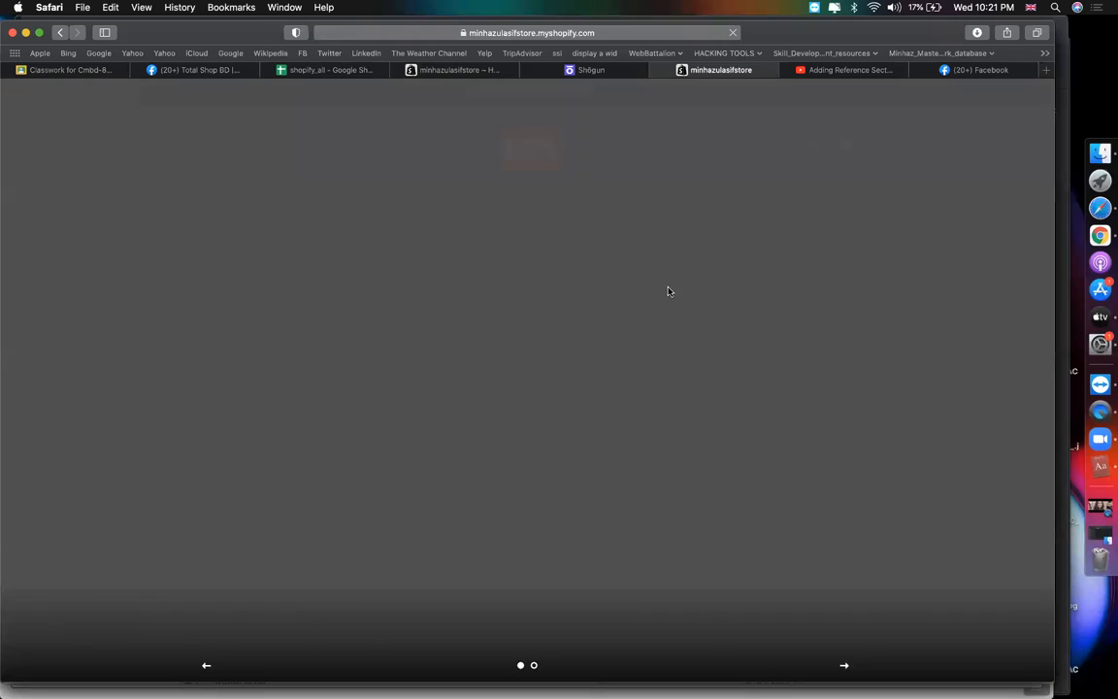
Look through the storefront home page, from the hero banner through the collections, product features and featured product to the video section
{"action": "scroll", "coordinate": [565, 417], "scroll_direction": "down", "scroll_amount": 15}
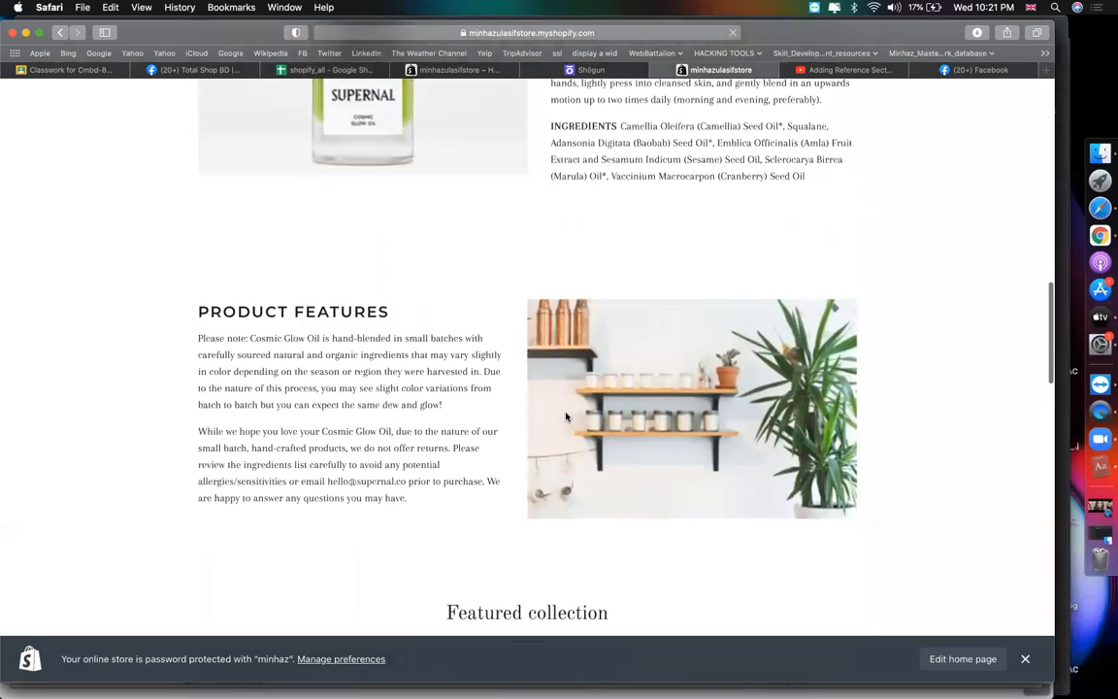
{"action": "scroll", "coordinate": [566, 418], "scroll_direction": "up", "scroll_amount": 3}
{"action": "scroll", "coordinate": [566, 417], "scroll_direction": "down", "scroll_amount": 4}
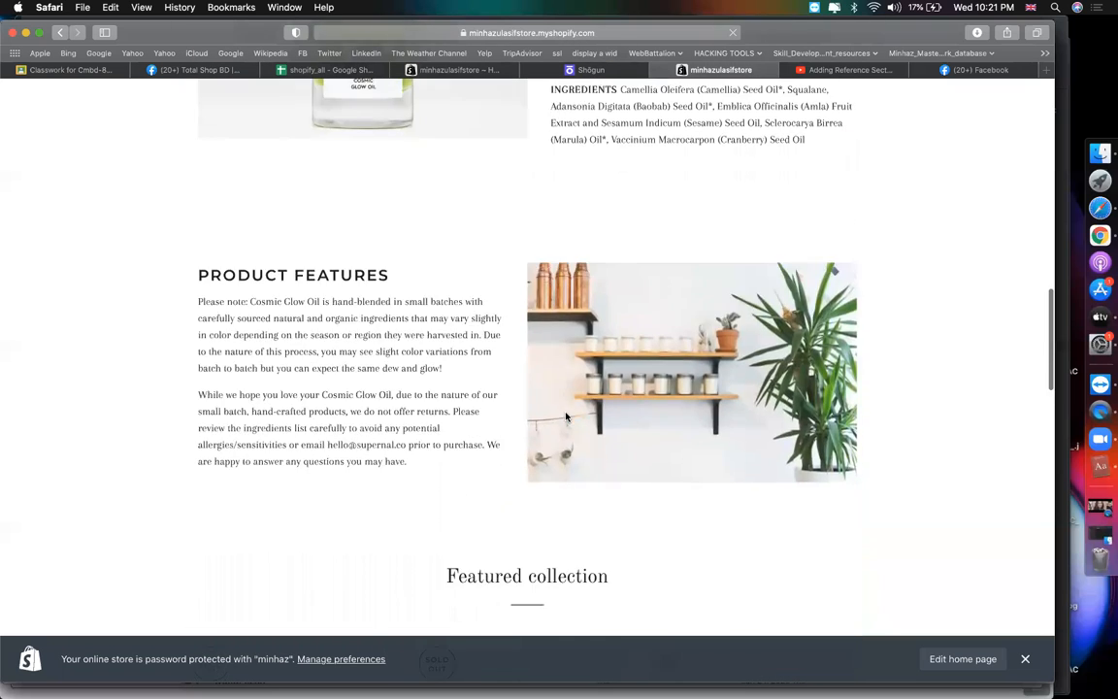
{"action": "scroll", "coordinate": [565, 417], "scroll_direction": "down", "scroll_amount": 5}
{"action": "scroll", "coordinate": [565, 417], "scroll_direction": "down", "scroll_amount": 2}
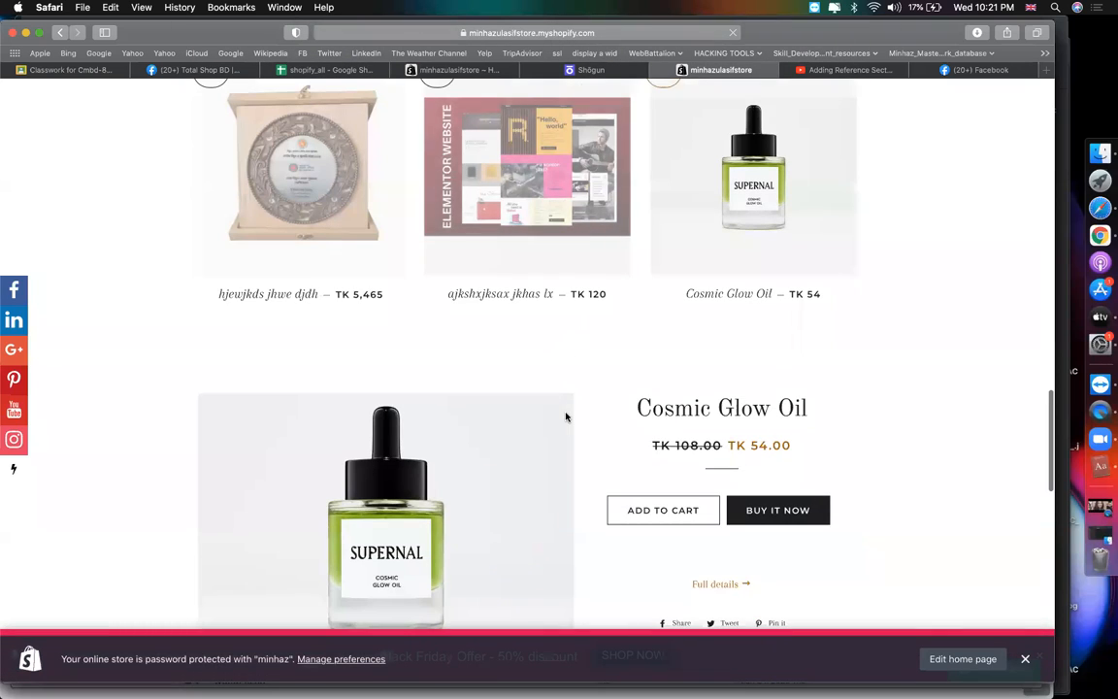
{"action": "scroll", "coordinate": [873, 267], "scroll_direction": "up", "scroll_amount": 10}
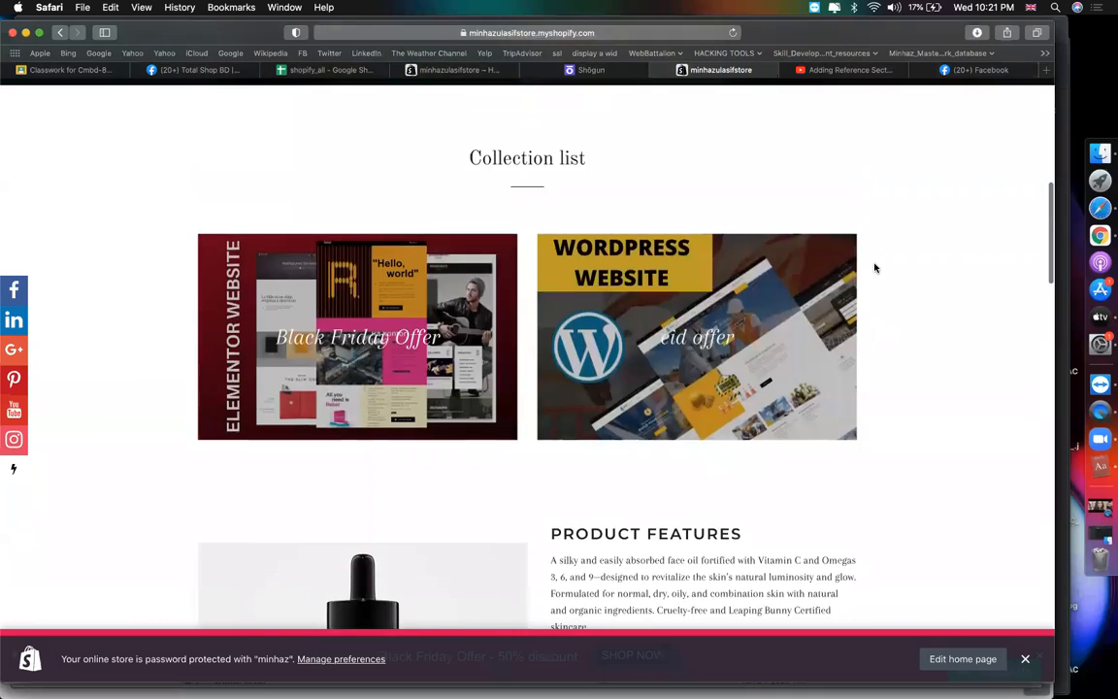
{"action": "scroll", "coordinate": [874, 268], "scroll_direction": "up", "scroll_amount": 6}
{"action": "scroll", "coordinate": [874, 268], "scroll_direction": "down", "scroll_amount": 7}
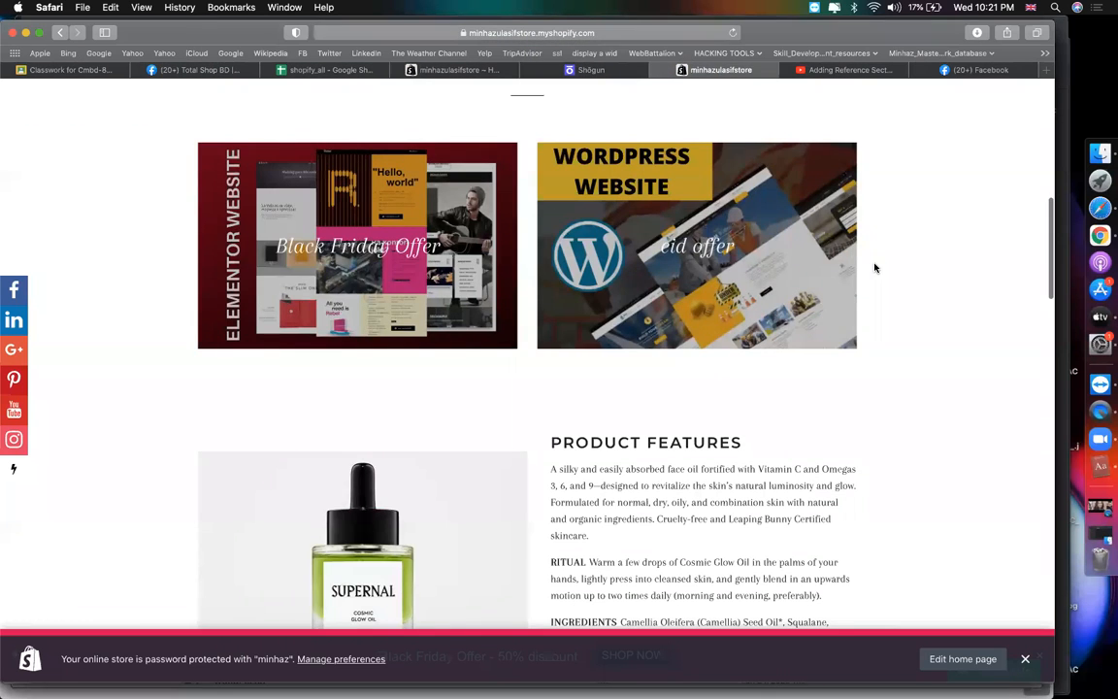
{"action": "scroll", "coordinate": [879, 229], "scroll_direction": "up", "scroll_amount": 8}
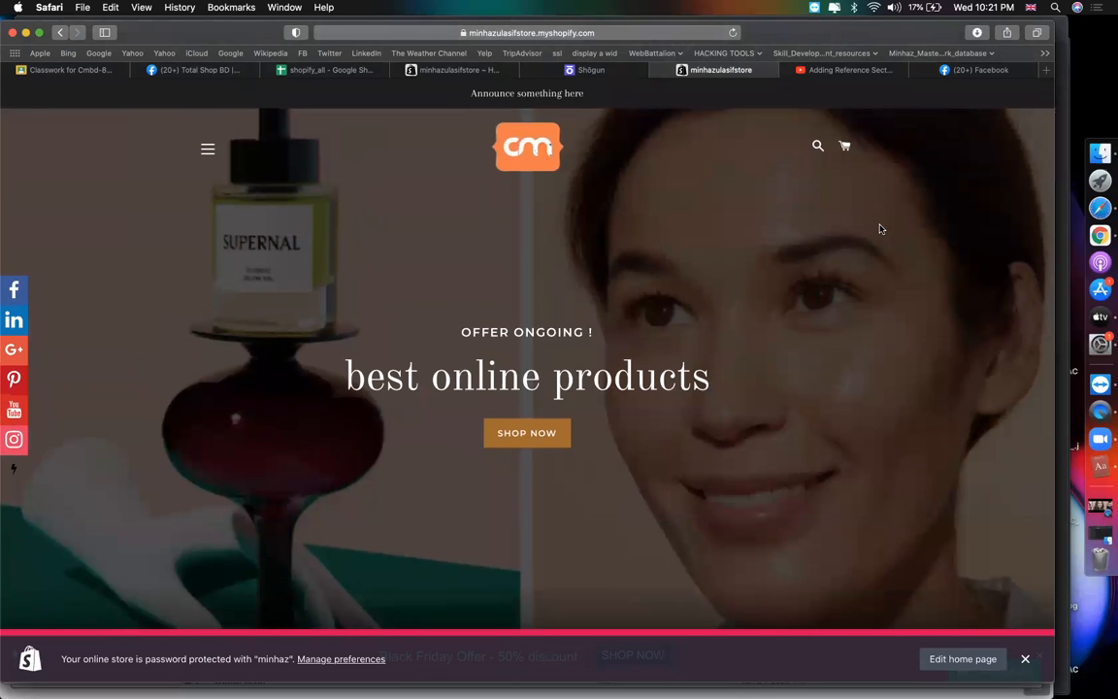
{"action": "scroll", "coordinate": [702, 289], "scroll_direction": "down", "scroll_amount": 20}
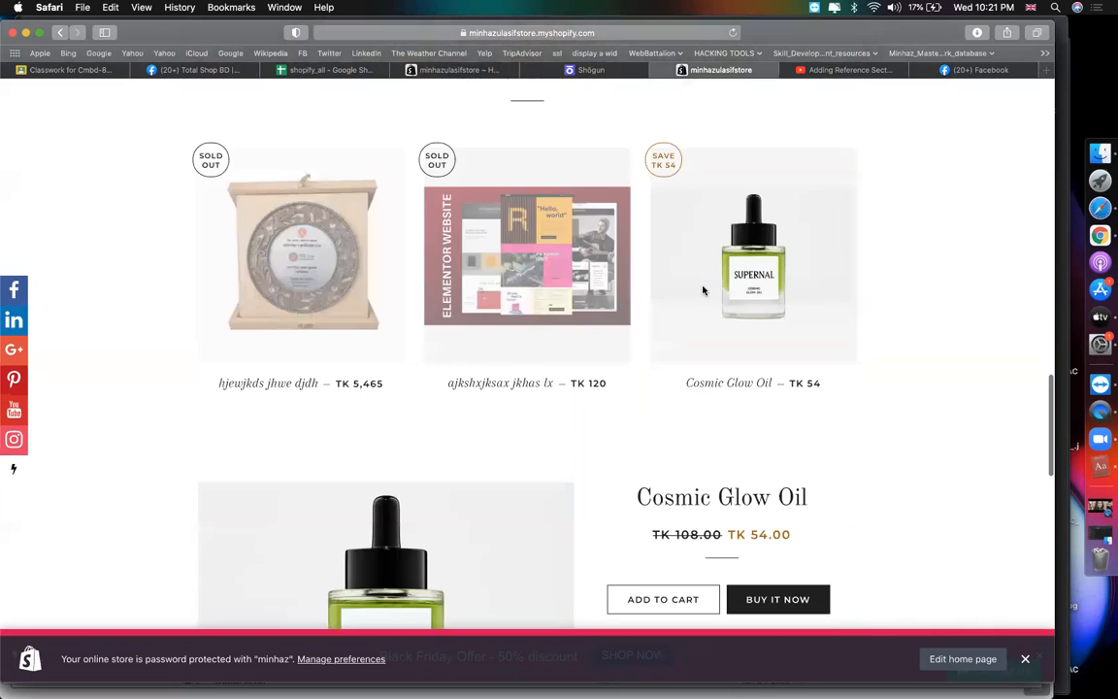
{"action": "scroll", "coordinate": [703, 289], "scroll_direction": "down", "scroll_amount": 6}
{"action": "scroll", "coordinate": [703, 289], "scroll_direction": "up", "scroll_amount": 12}
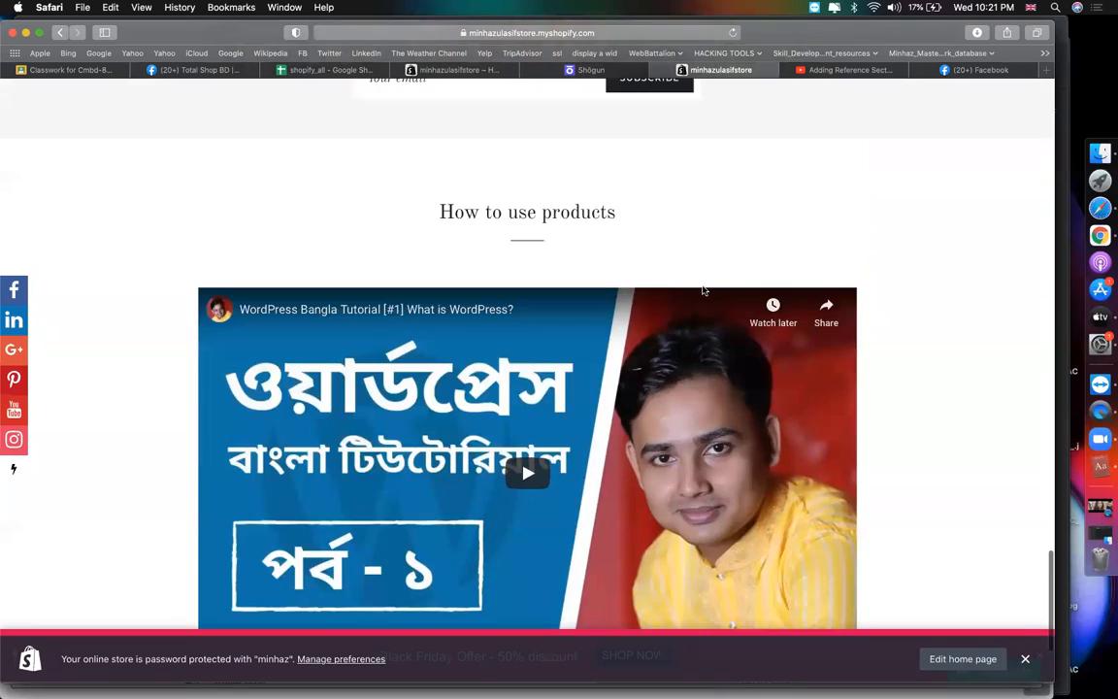
{"action": "scroll", "coordinate": [702, 289], "scroll_direction": "up", "scroll_amount": 15}
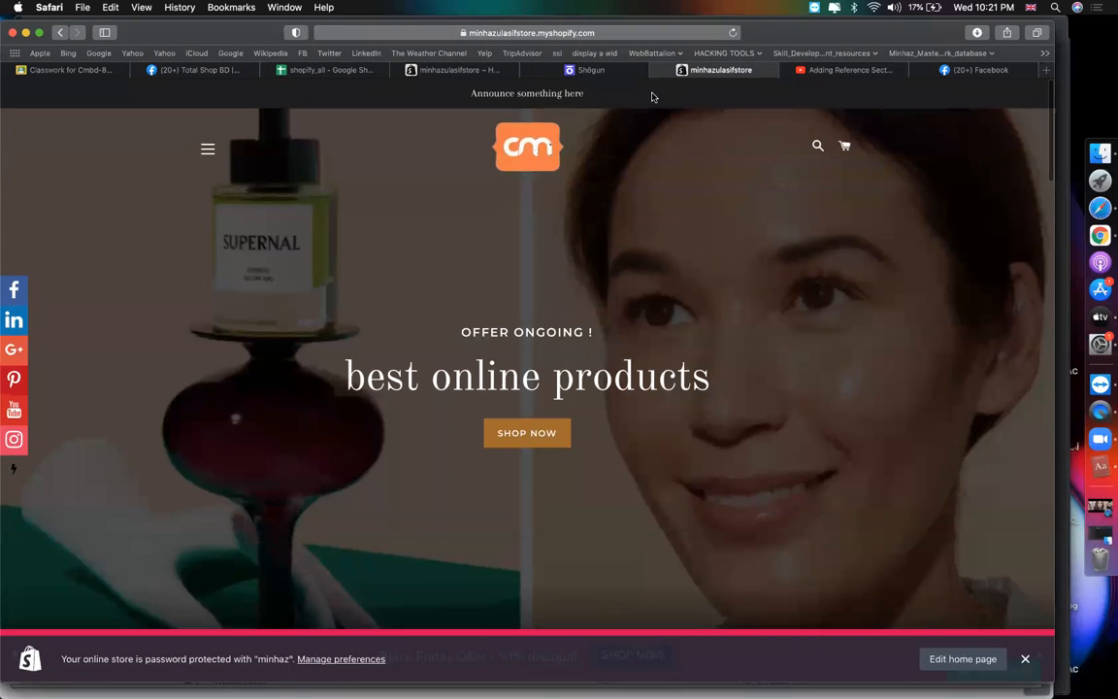
Start adding a page in the Shogun dashboard, check the Collection and Blog post types, and select the Standard type
{"action": "left_click", "coordinate": [600, 74]}
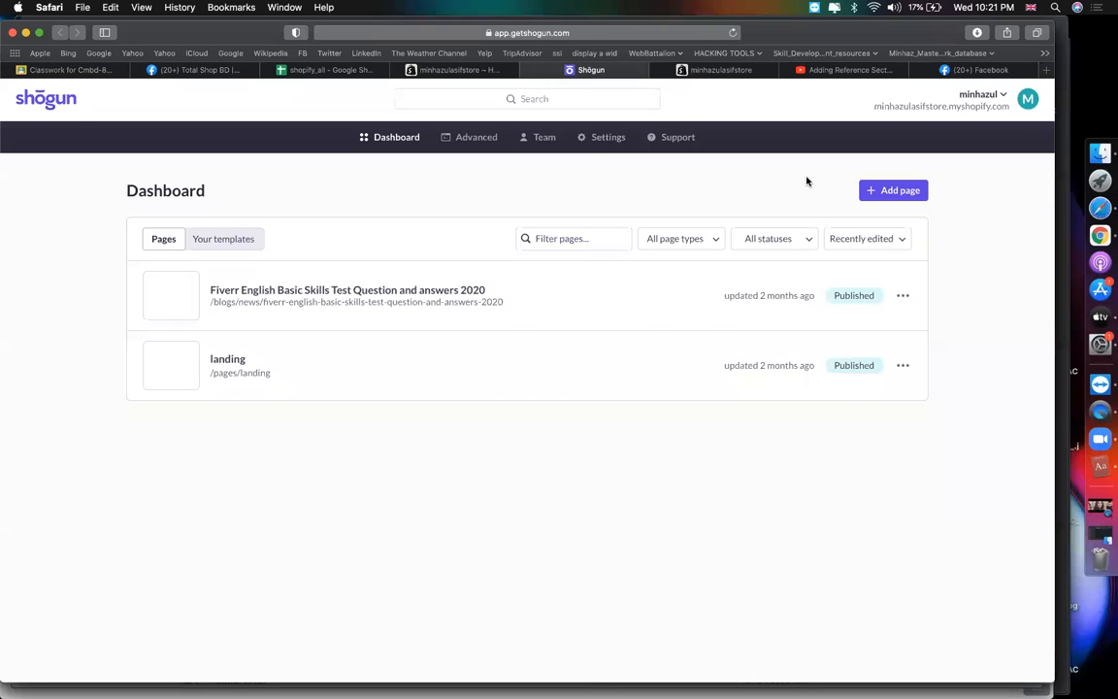
{"action": "left_click", "coordinate": [890, 192]}
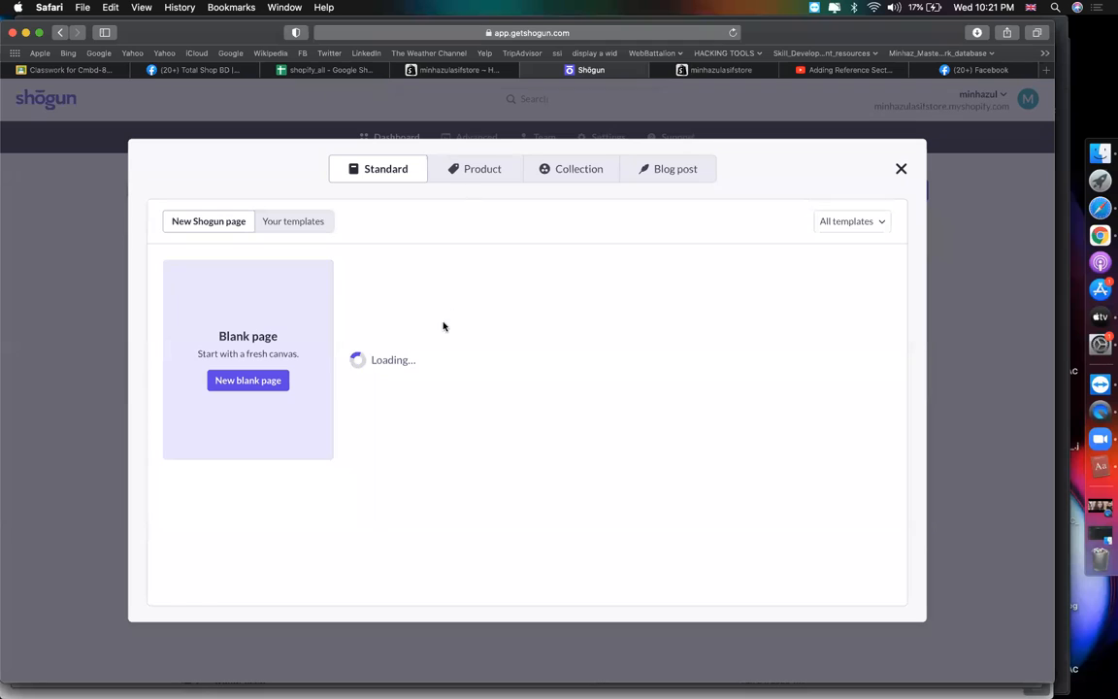
{"action": "mouse_move", "coordinate": [466, 349]}
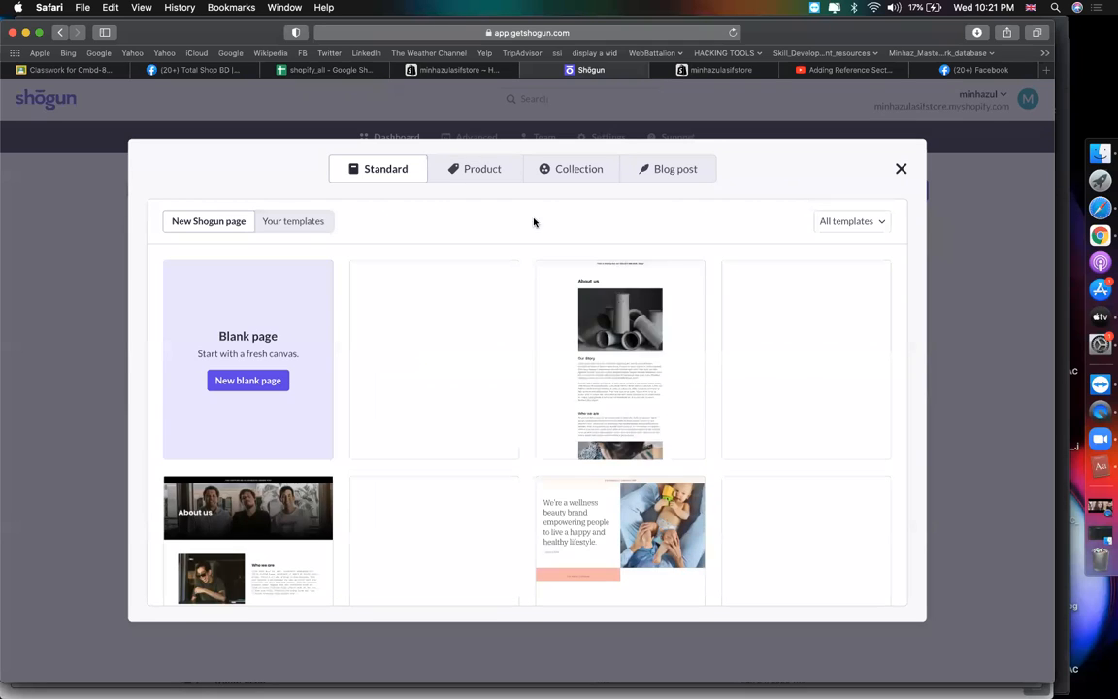
{"action": "left_click", "coordinate": [583, 171]}
{"action": "left_click", "coordinate": [679, 170]}
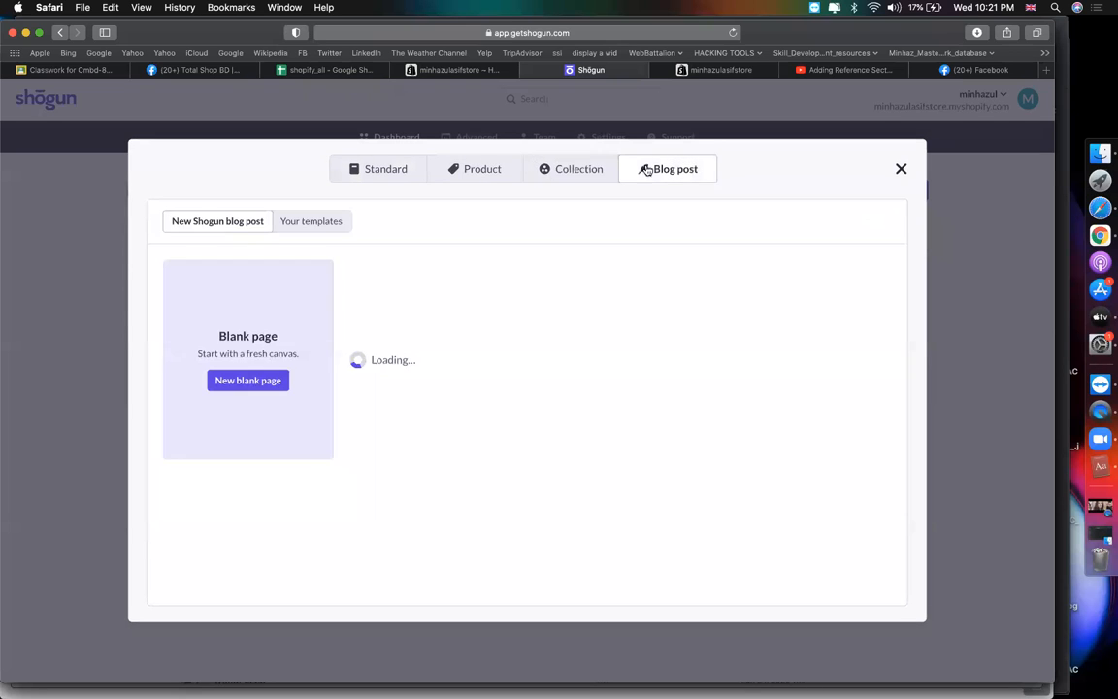
{"action": "left_click", "coordinate": [407, 172]}
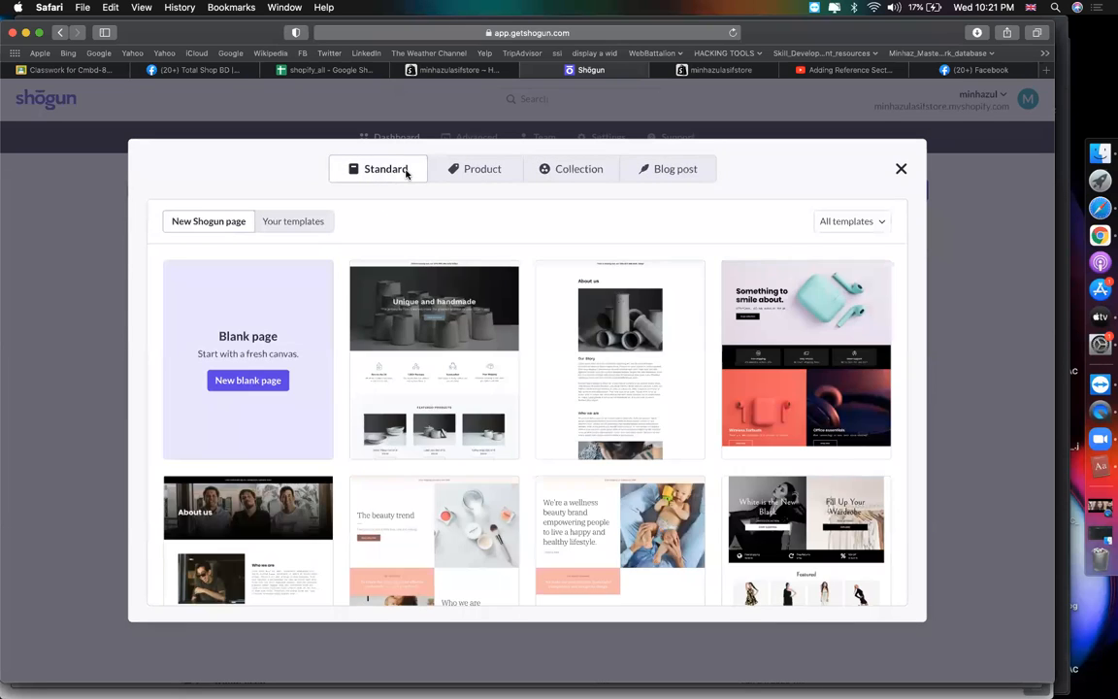
Browse the available templates for a new Standard page in Shogun
{"action": "scroll", "coordinate": [679, 392], "scroll_direction": "down", "scroll_amount": 5}
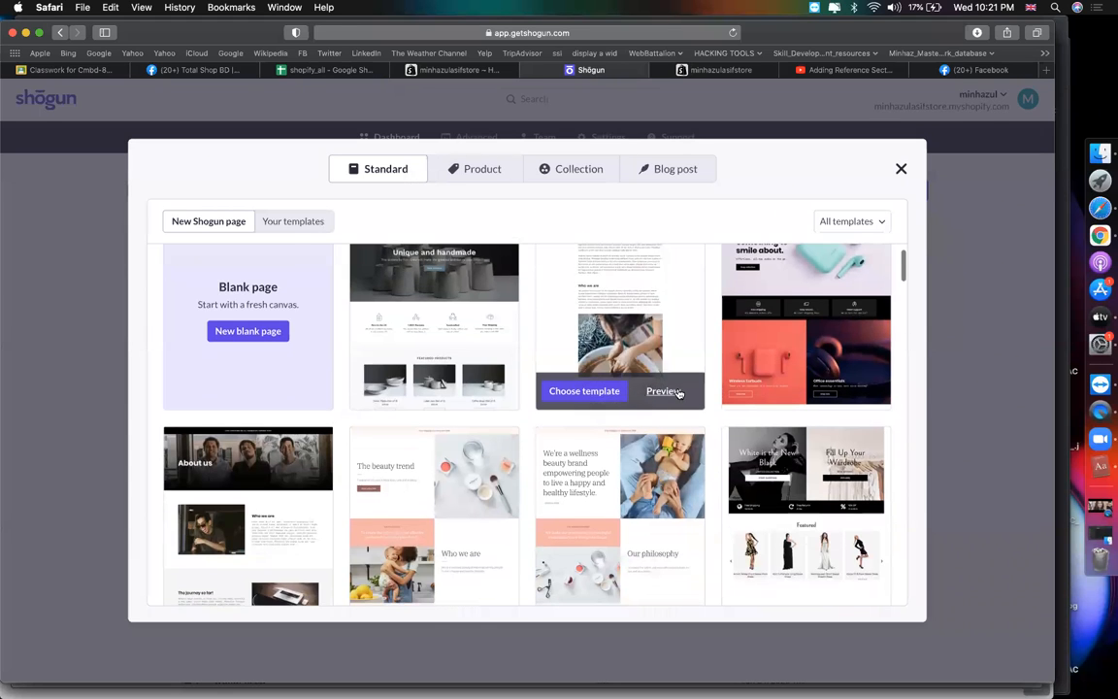
{"action": "scroll", "coordinate": [681, 438], "scroll_direction": "down", "scroll_amount": 5}
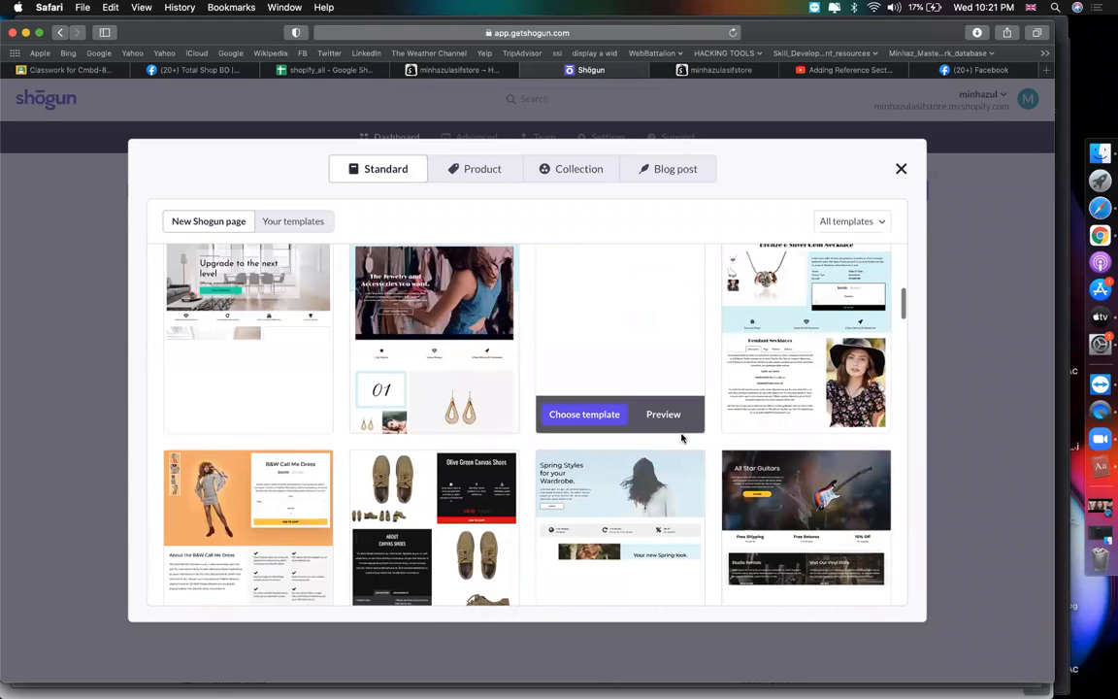
{"action": "scroll", "coordinate": [464, 469], "scroll_direction": "down", "scroll_amount": 3}
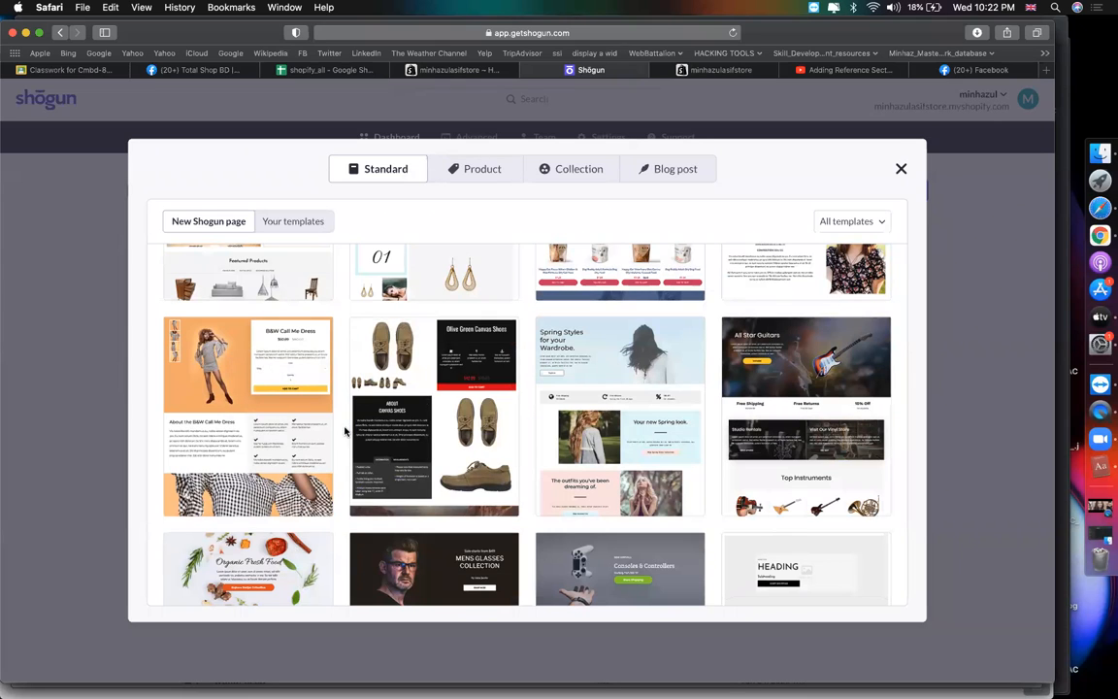
{"action": "scroll", "coordinate": [291, 446], "scroll_direction": "down", "scroll_amount": 2}
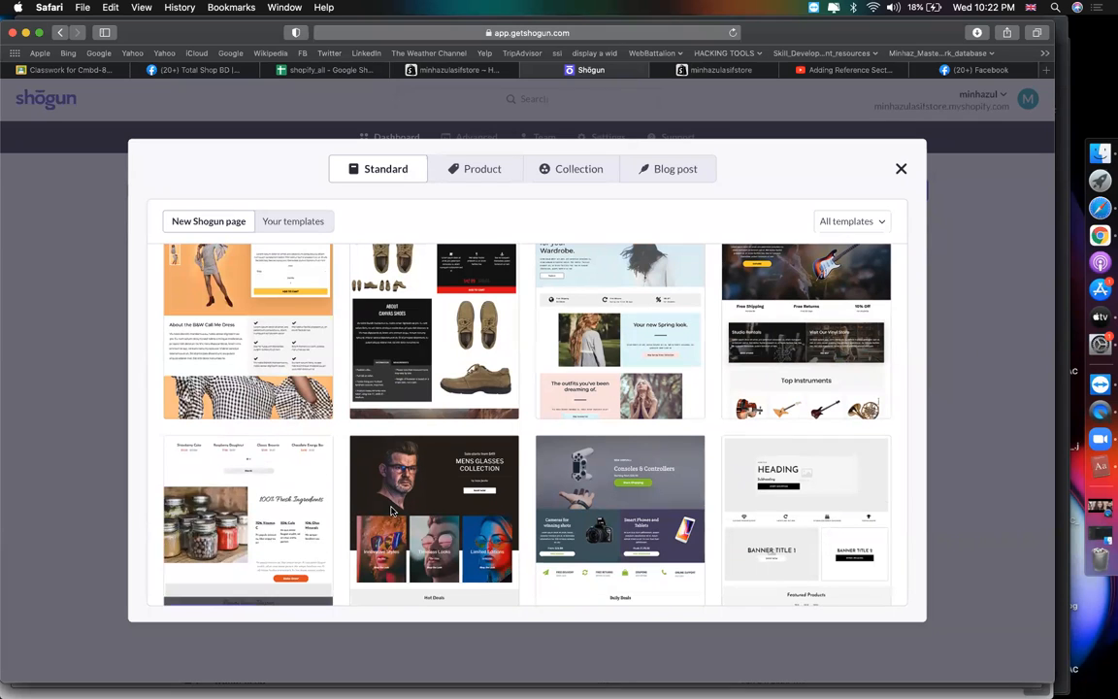
{"action": "scroll", "coordinate": [658, 471], "scroll_direction": "down", "scroll_amount": 2}
{"action": "scroll", "coordinate": [679, 470], "scroll_direction": "down", "scroll_amount": 3}
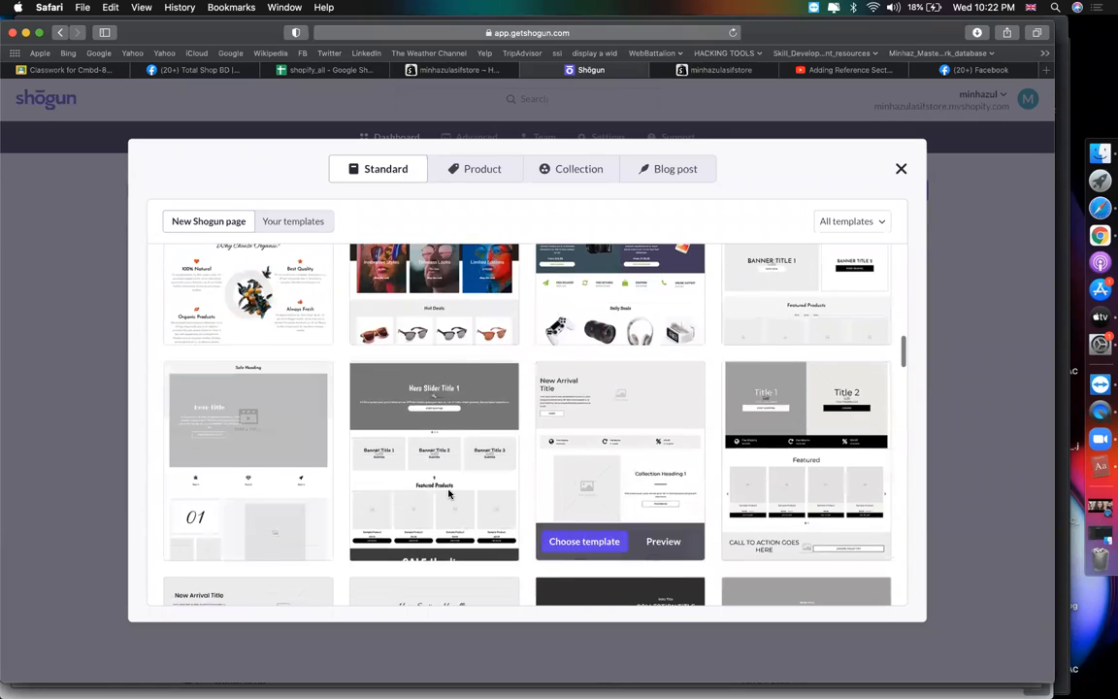
{"action": "scroll", "coordinate": [267, 468], "scroll_direction": "up", "scroll_amount": 10}
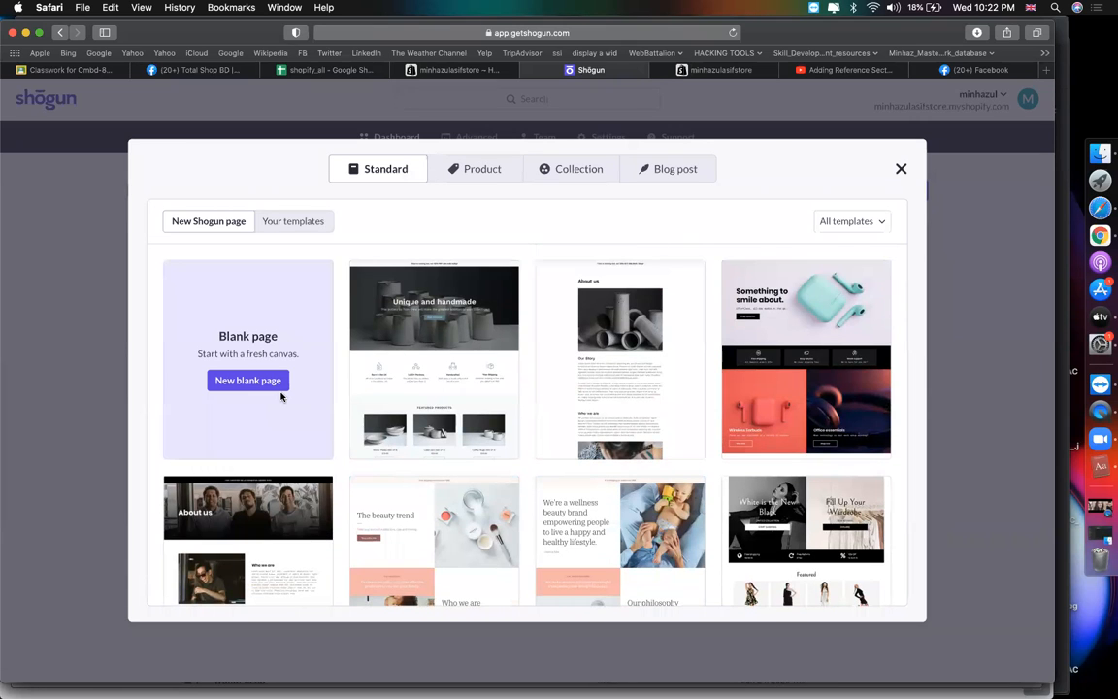
{"action": "mouse_move", "coordinate": [393, 367]}
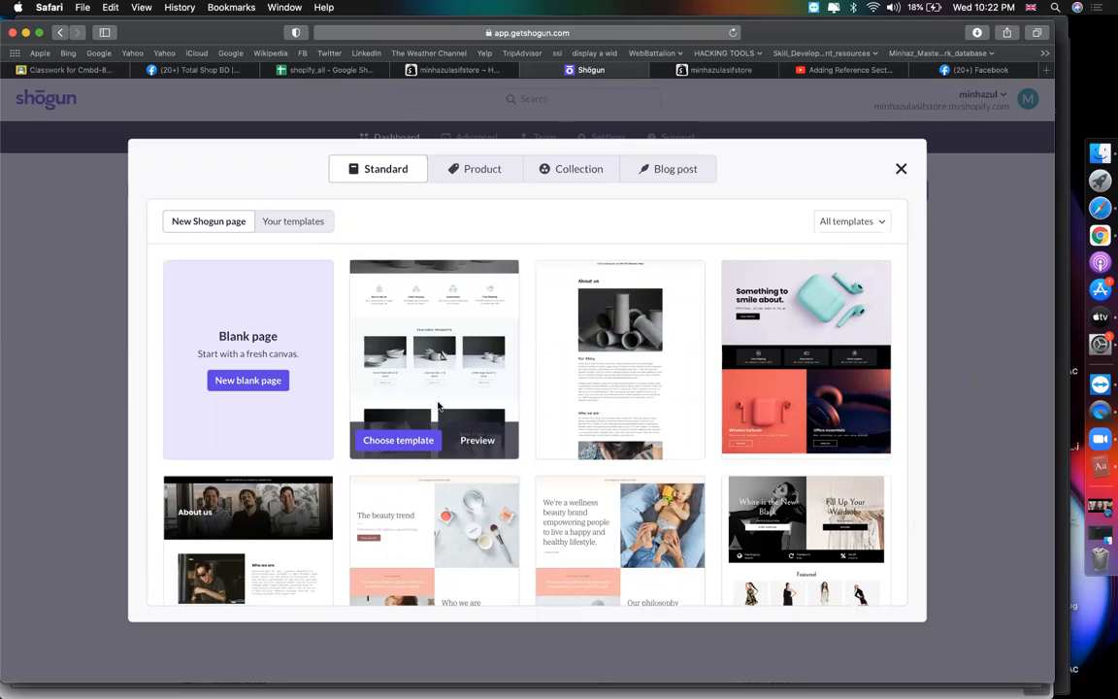
Create a standard page from the "Unique and handmade" pottery template, named landing2, keeping the theme's header and footer included
{"action": "left_click", "coordinate": [396, 443]}
{"action": "left_click", "coordinate": [568, 353]}
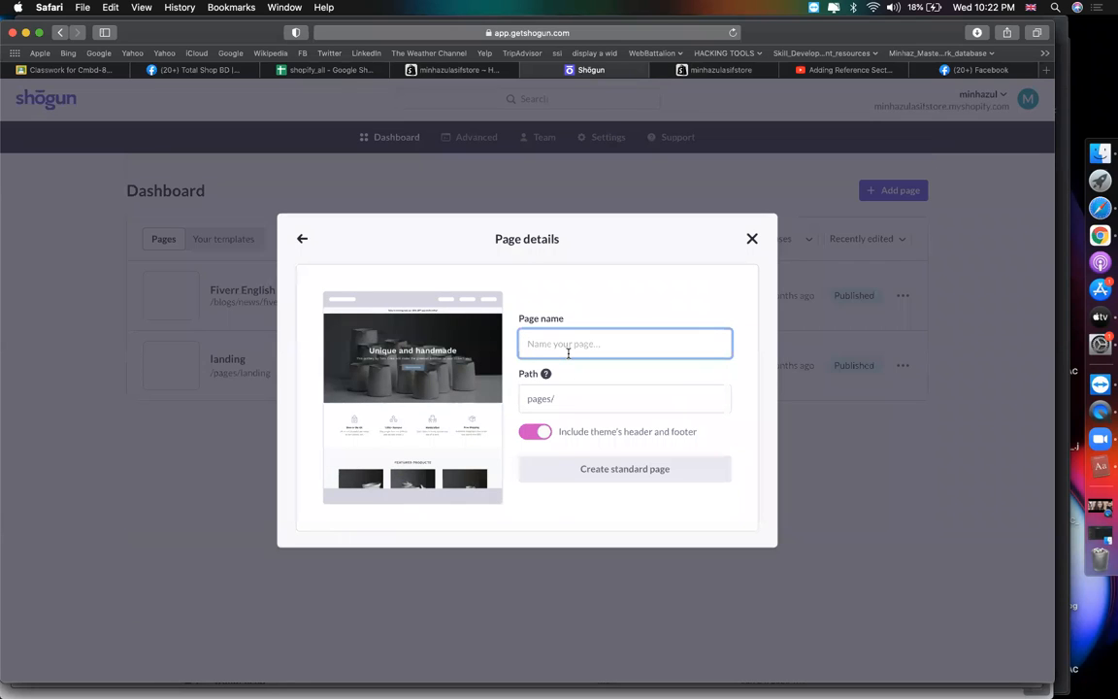
{"action": "type", "text": "landing"}
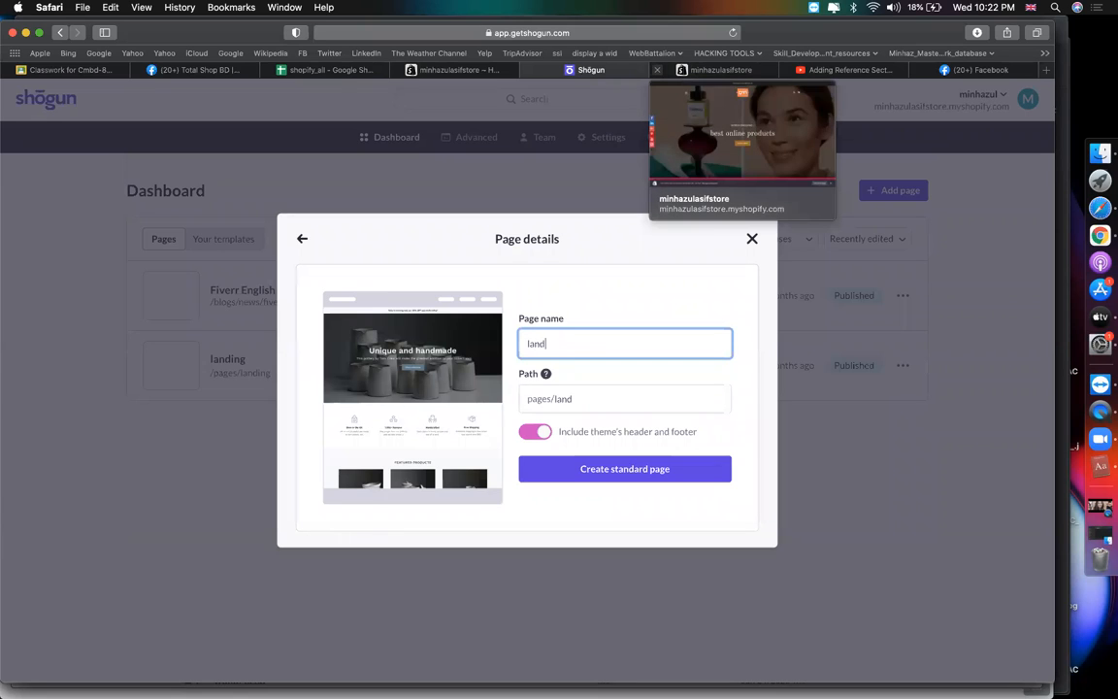
{"action": "left_click", "coordinate": [610, 469]}
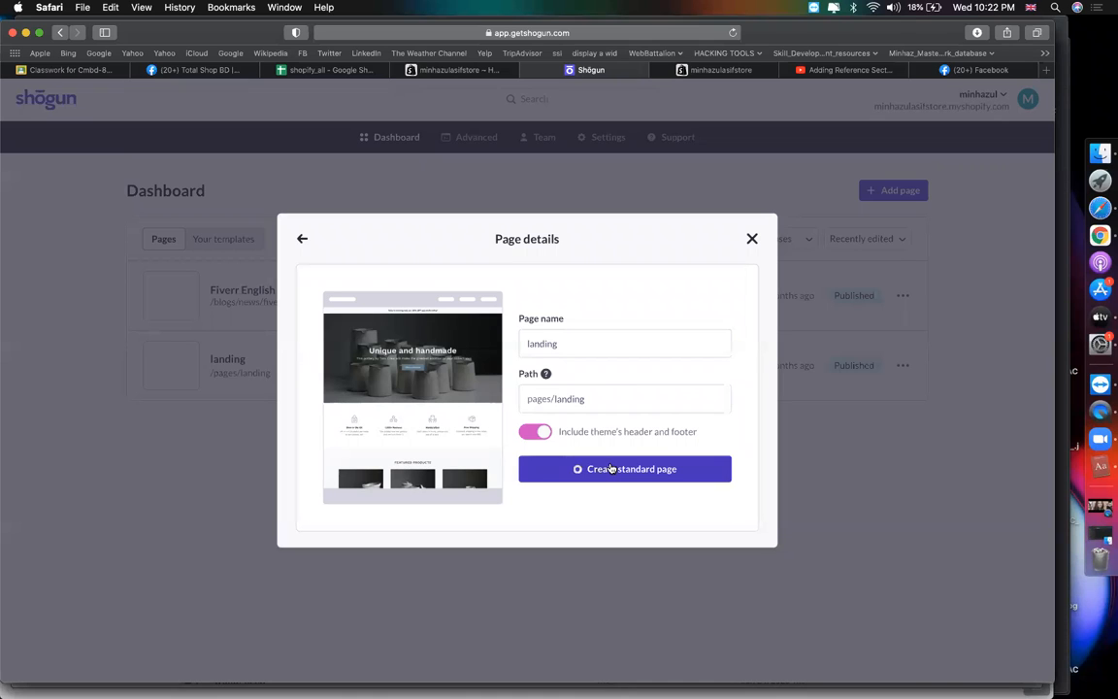
{"action": "left_click", "coordinate": [570, 344]}
{"action": "type", "text": "2"}
{"action": "left_click", "coordinate": [594, 479]}
On the storefront, open the Cosmic Glow Oil product from the Featured collection in a new browser tab and view it
{"action": "left_click", "coordinate": [723, 70]}
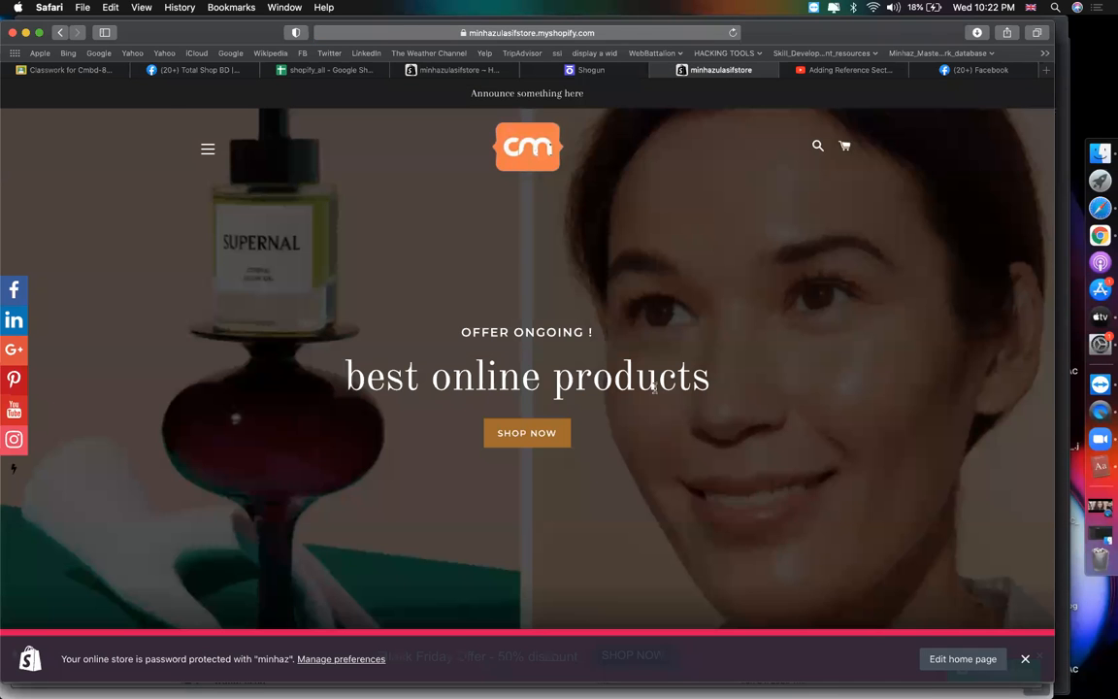
{"action": "scroll", "coordinate": [653, 387], "scroll_direction": "down", "scroll_amount": 15}
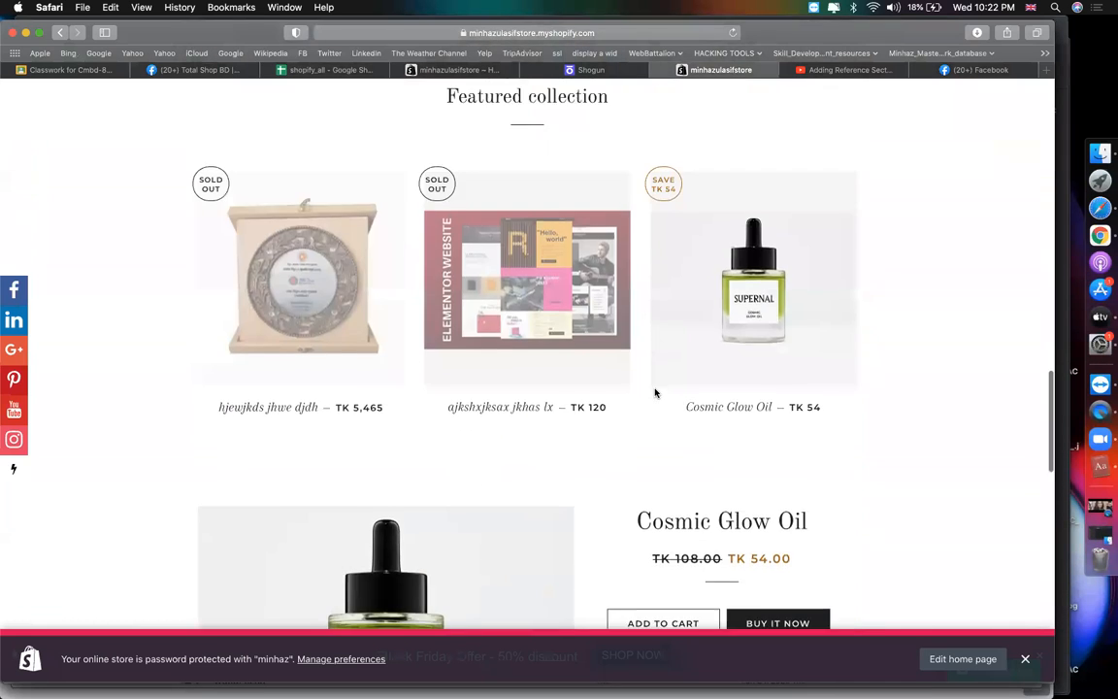
{"action": "scroll", "coordinate": [650, 392], "scroll_direction": "down", "scroll_amount": 1}
{"action": "right_click", "coordinate": [730, 388]}
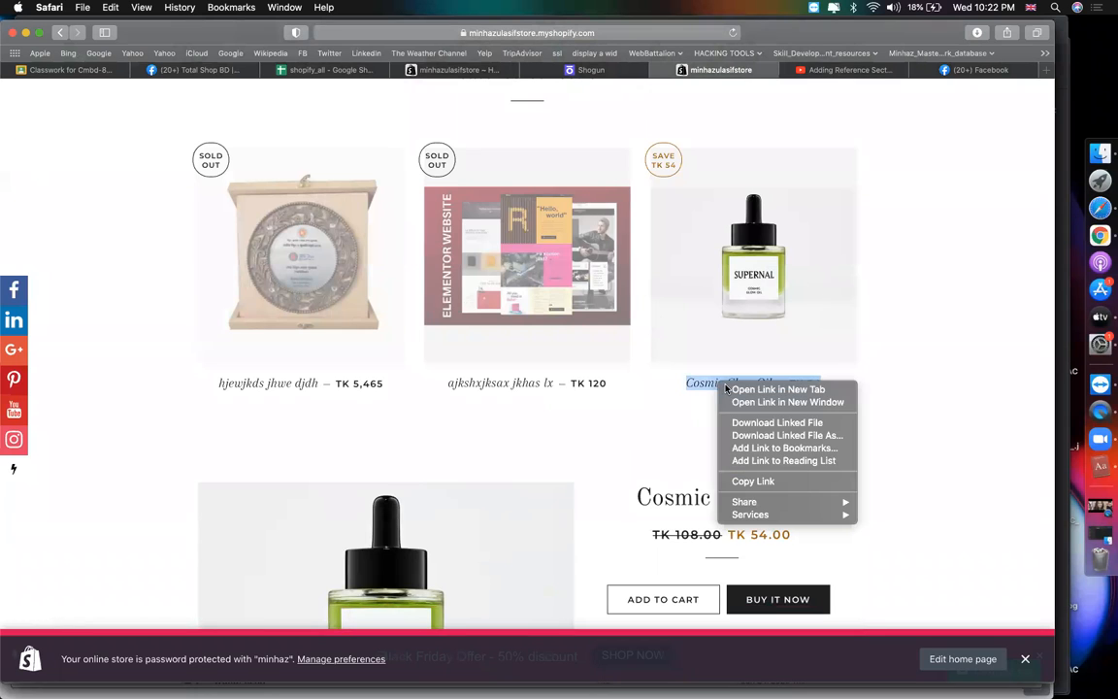
{"action": "left_click", "coordinate": [776, 389]}
{"action": "scroll", "coordinate": [634, 367], "scroll_direction": "up", "scroll_amount": 8}
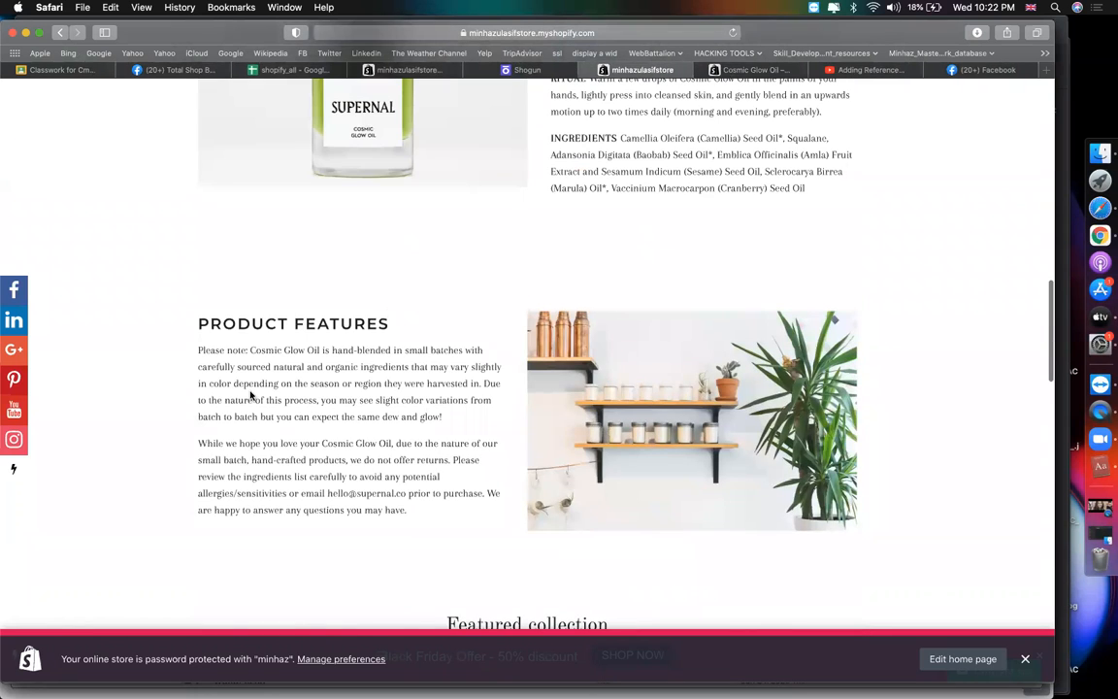
{"action": "scroll", "coordinate": [489, 287], "scroll_direction": "up", "scroll_amount": 5}
{"action": "left_click", "coordinate": [747, 70]}
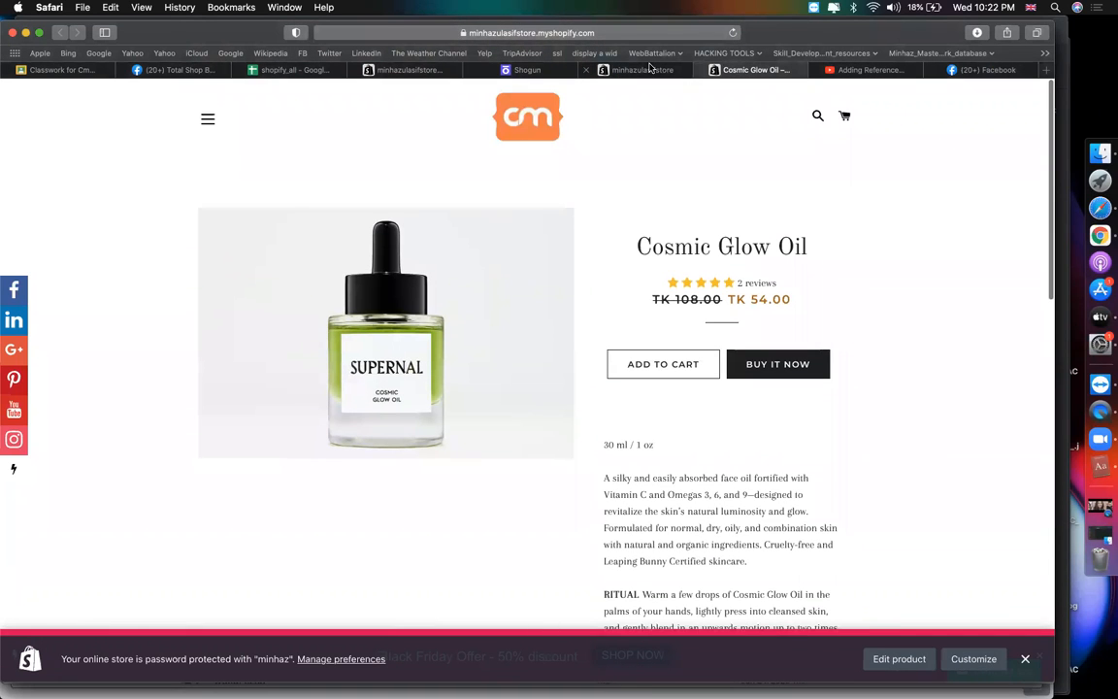
Look through the landing2 page sections in the Shogun editor, and examine the Cosmic Glow Oil product page on the storefront
{"action": "left_click", "coordinate": [527, 70]}
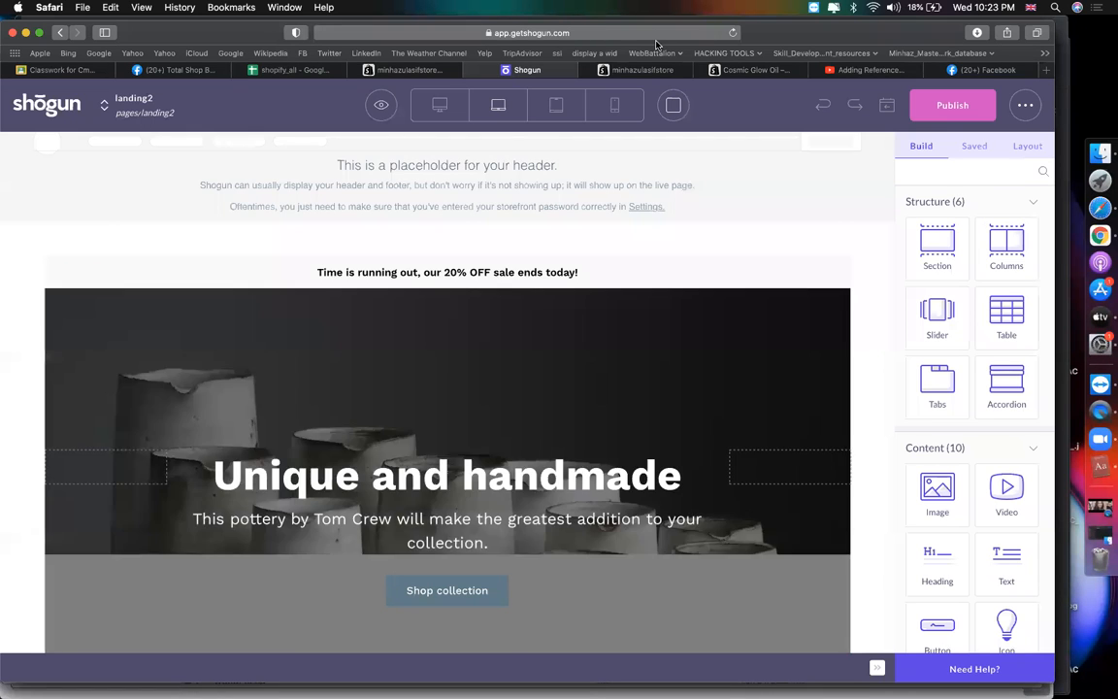
{"action": "scroll", "coordinate": [564, 383], "scroll_direction": "down", "scroll_amount": 15}
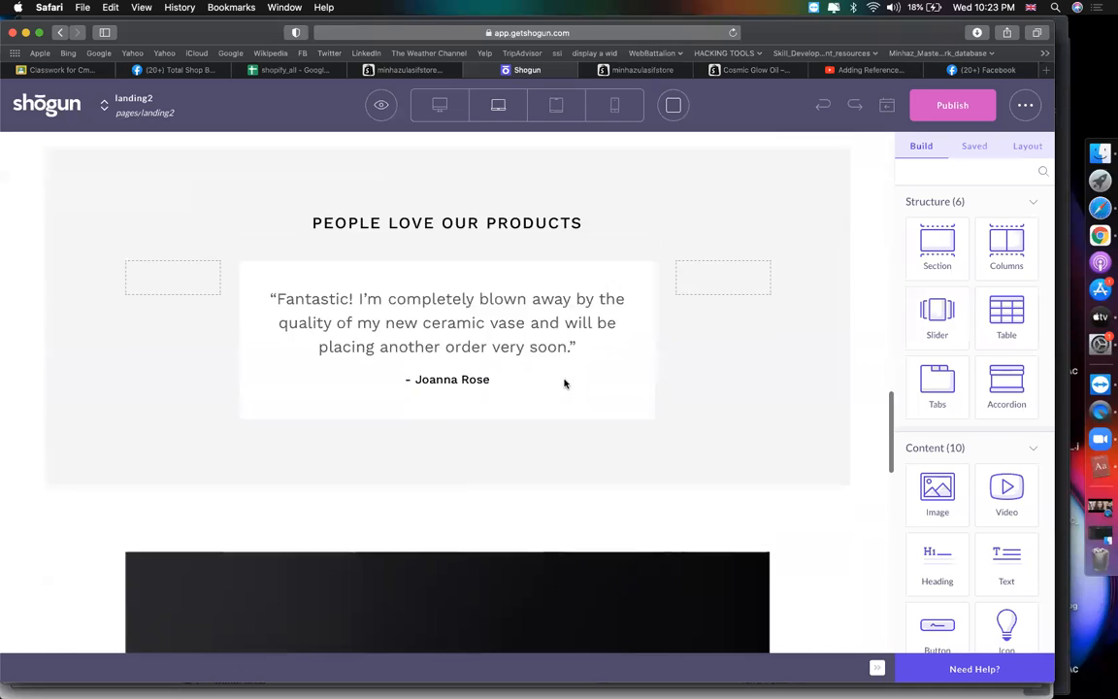
{"action": "scroll", "coordinate": [564, 368], "scroll_direction": "up", "scroll_amount": 15}
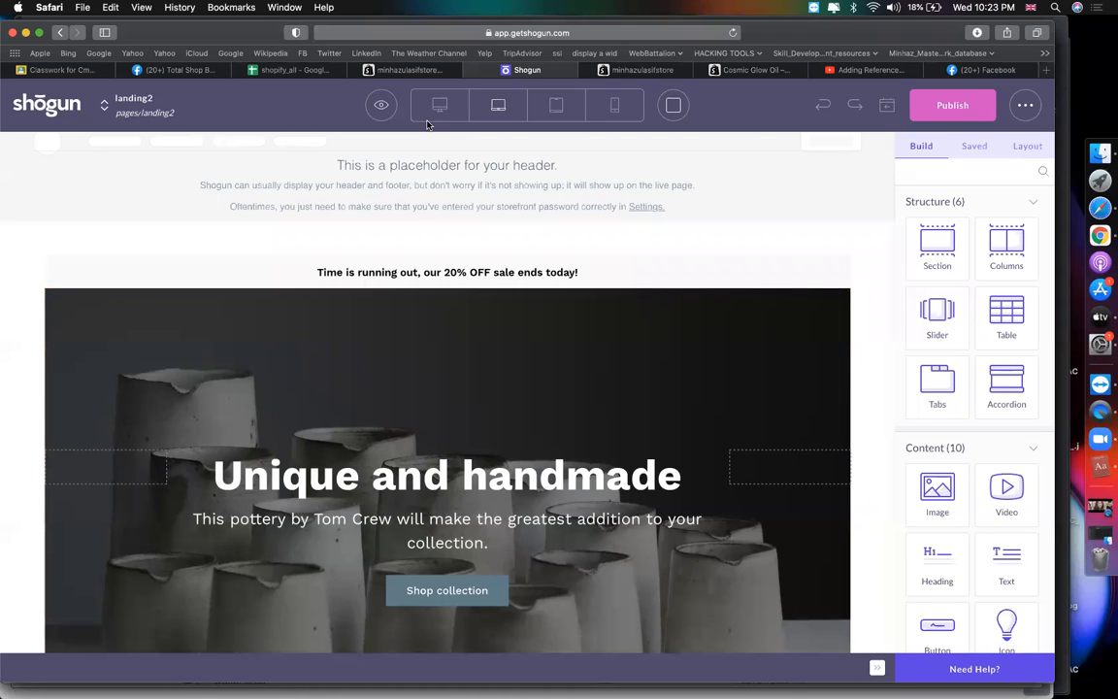
{"action": "scroll", "coordinate": [451, 352], "scroll_direction": "down", "scroll_amount": 8}
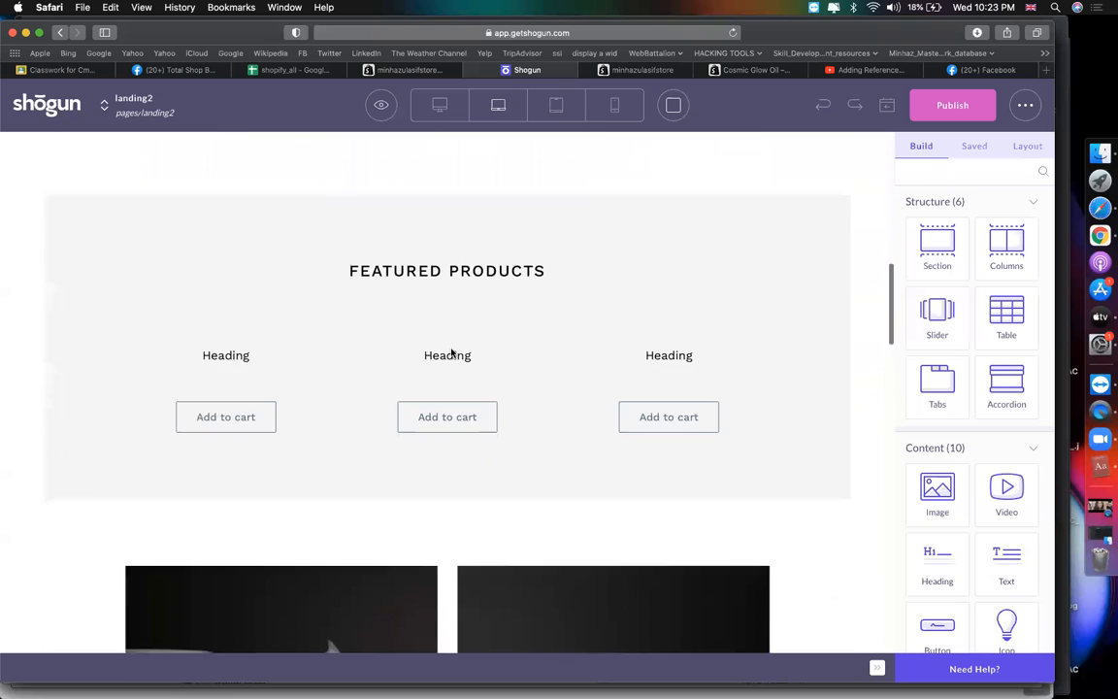
{"action": "left_click", "coordinate": [699, 69]}
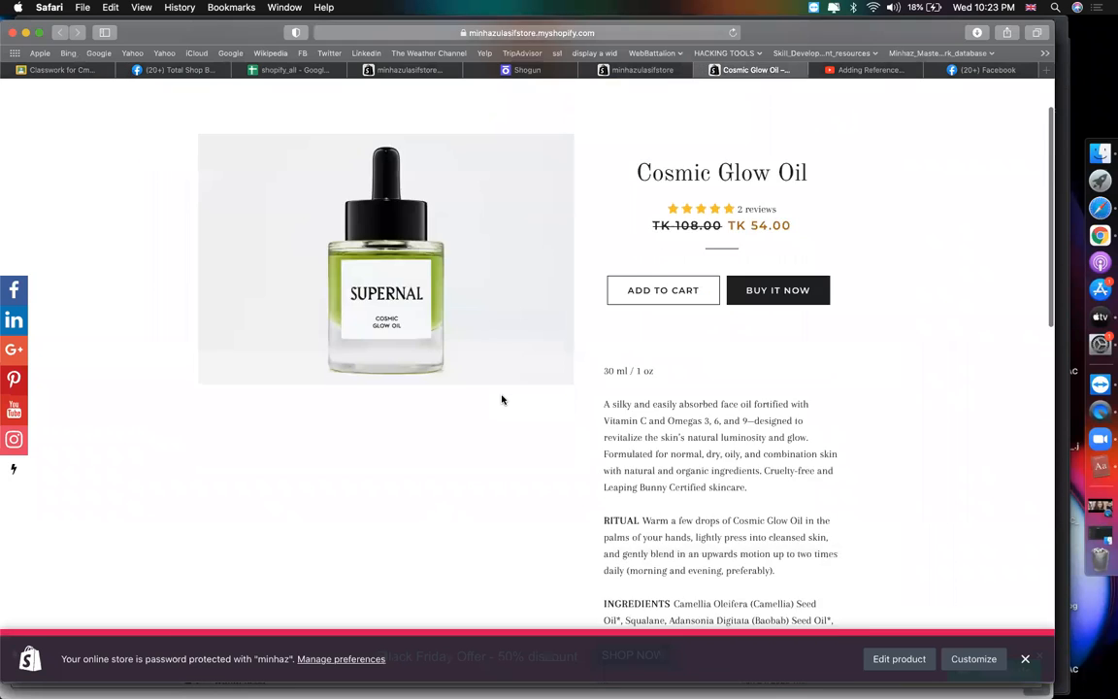
{"action": "scroll", "coordinate": [502, 400], "scroll_direction": "down", "scroll_amount": 4}
{"action": "scroll", "coordinate": [502, 400], "scroll_direction": "up", "scroll_amount": 5}
{"action": "scroll", "coordinate": [502, 400], "scroll_direction": "down", "scroll_amount": 6}
{"action": "scroll", "coordinate": [501, 400], "scroll_direction": "up", "scroll_amount": 6}
{"action": "scroll", "coordinate": [502, 400], "scroll_direction": "down", "scroll_amount": 1}
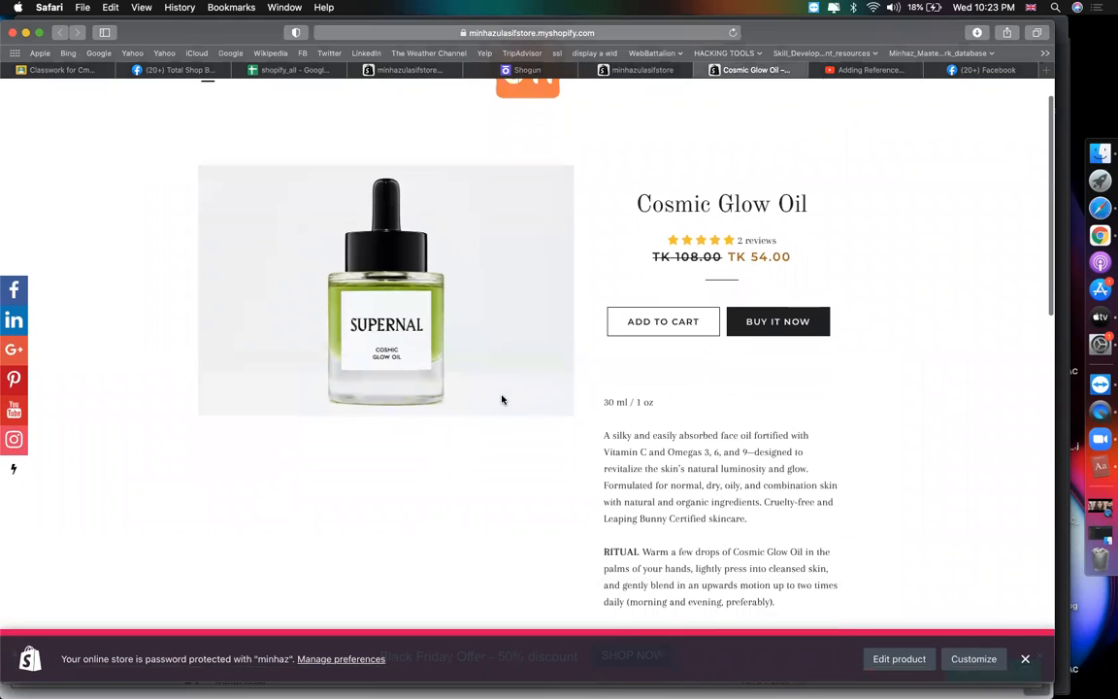
Back in the Shogun editor, add an empty section between the hero image and the row of four feature icons
{"action": "left_click", "coordinate": [479, 69]}
{"action": "scroll", "coordinate": [416, 347], "scroll_direction": "up", "scroll_amount": 3}
{"action": "scroll", "coordinate": [416, 347], "scroll_direction": "up", "scroll_amount": 5}
{"action": "scroll", "coordinate": [416, 347], "scroll_direction": "down", "scroll_amount": 4}
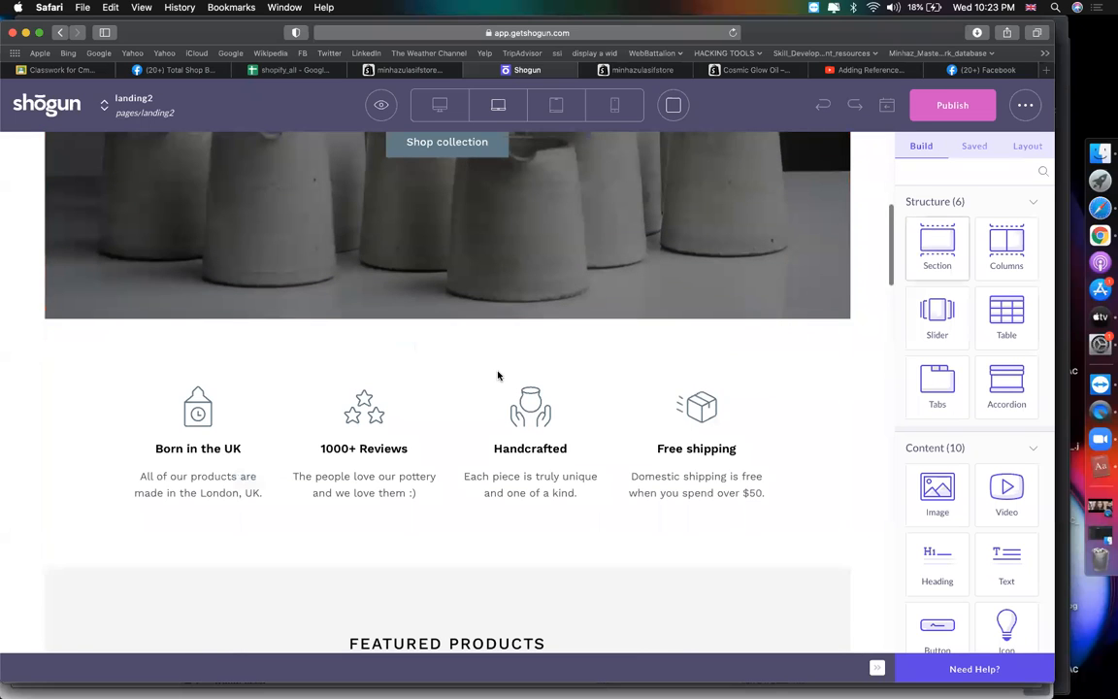
{"action": "scroll", "coordinate": [443, 383], "scroll_direction": "up", "scroll_amount": 3}
{"action": "scroll", "coordinate": [486, 243], "scroll_direction": "down", "scroll_amount": 5}
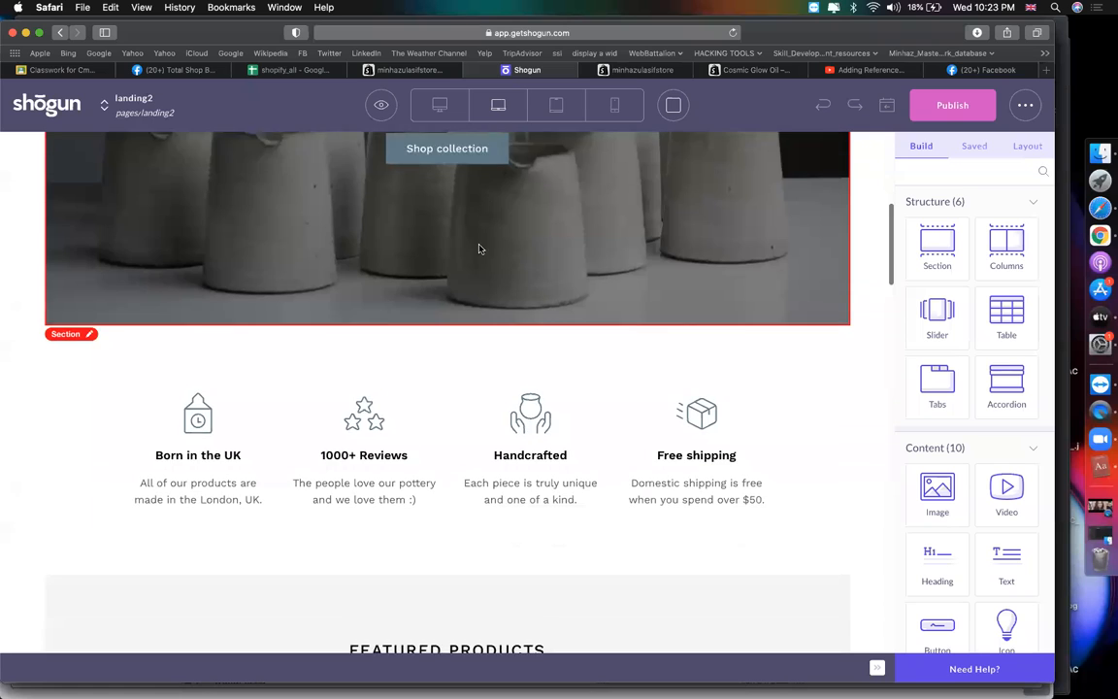
{"action": "left_click_drag", "start_coordinate": [943, 242], "coordinate": [517, 324]}
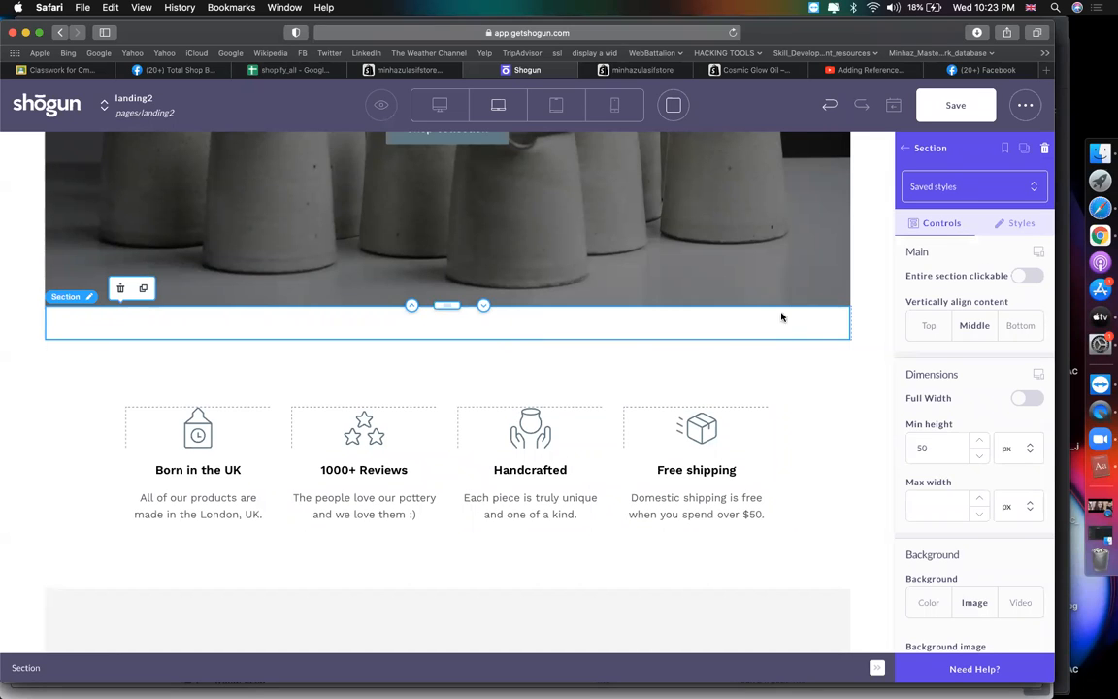
{"action": "left_click", "coordinate": [904, 150]}
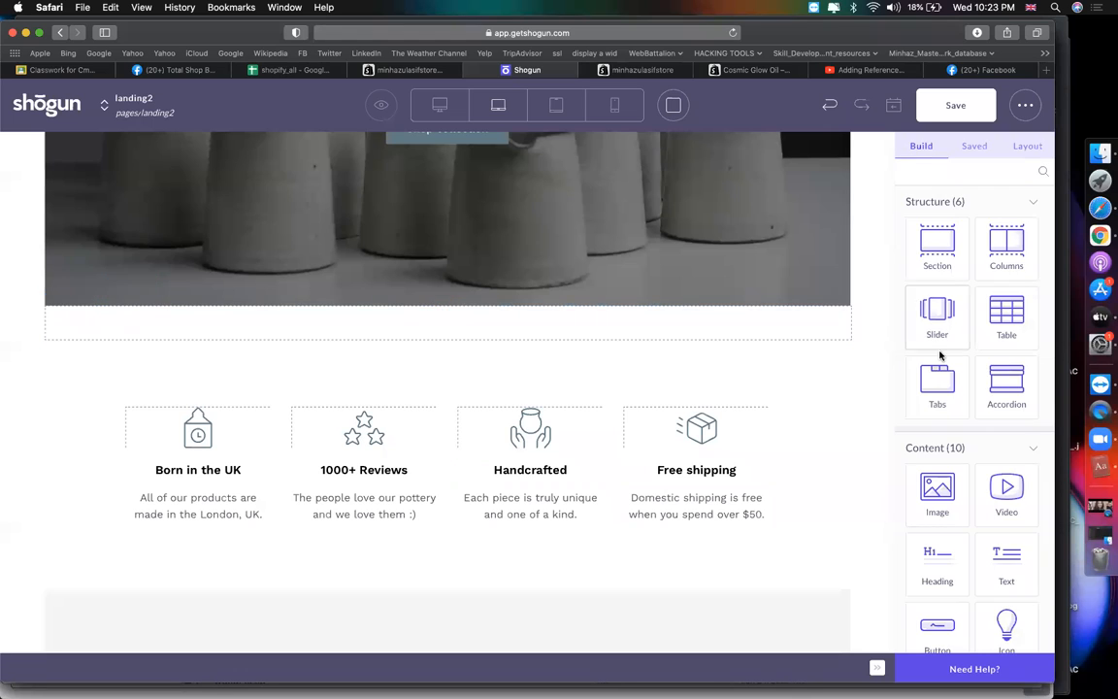
Search the page elements for "product" and place a Product Box inside the new empty section
{"action": "scroll", "coordinate": [938, 354], "scroll_direction": "down", "scroll_amount": 2}
{"action": "scroll", "coordinate": [938, 355], "scroll_direction": "down", "scroll_amount": 5}
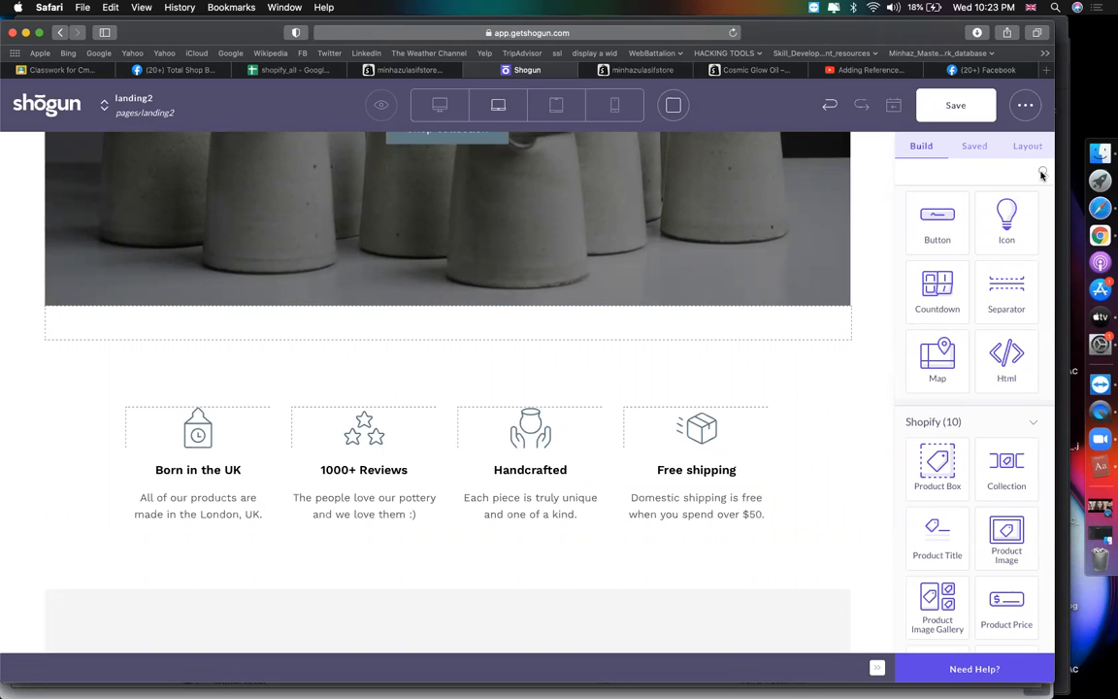
{"action": "scroll", "coordinate": [1013, 191], "scroll_direction": "up", "scroll_amount": 6}
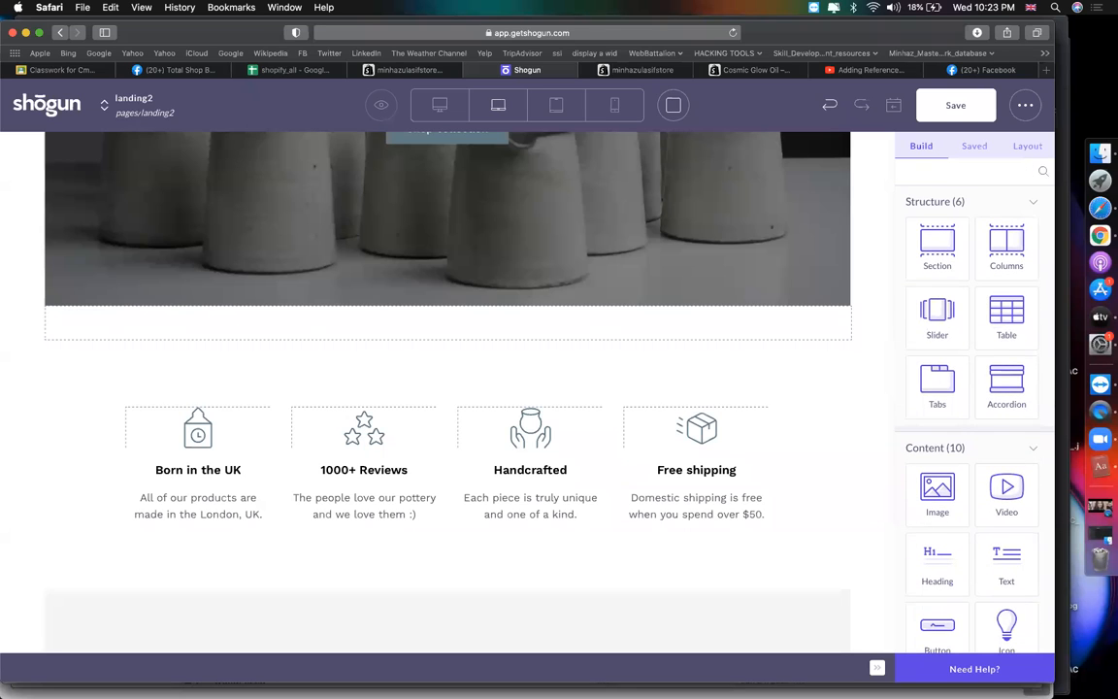
{"action": "type", "text": "product"}
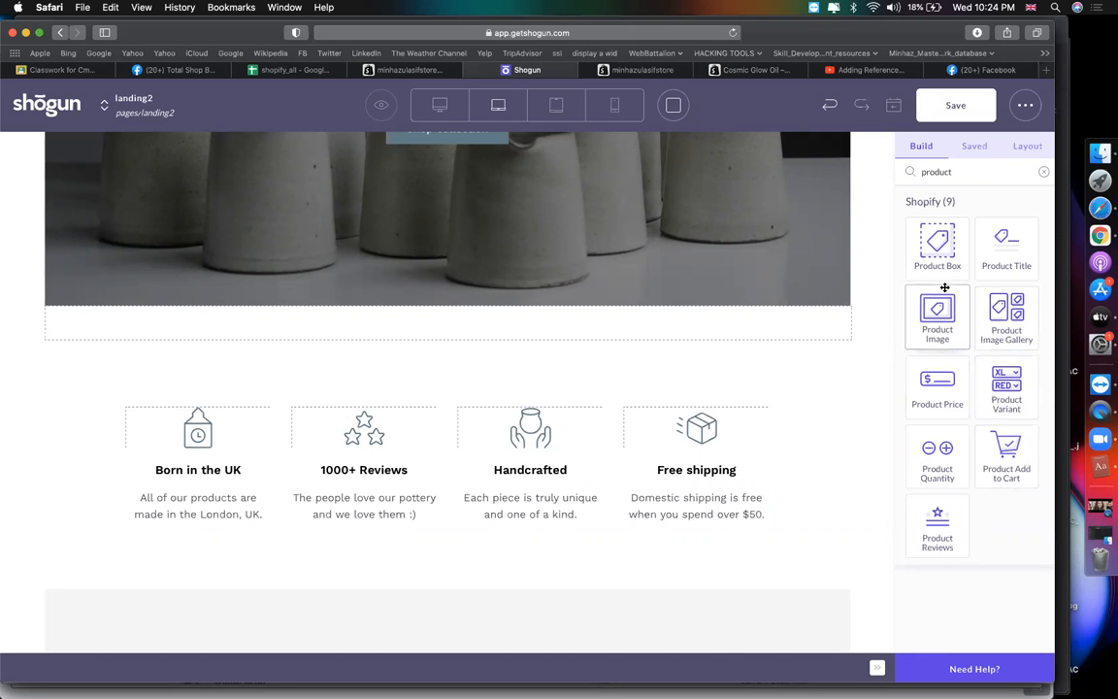
{"action": "left_click_drag", "start_coordinate": [817, 279], "coordinate": [493, 319]}
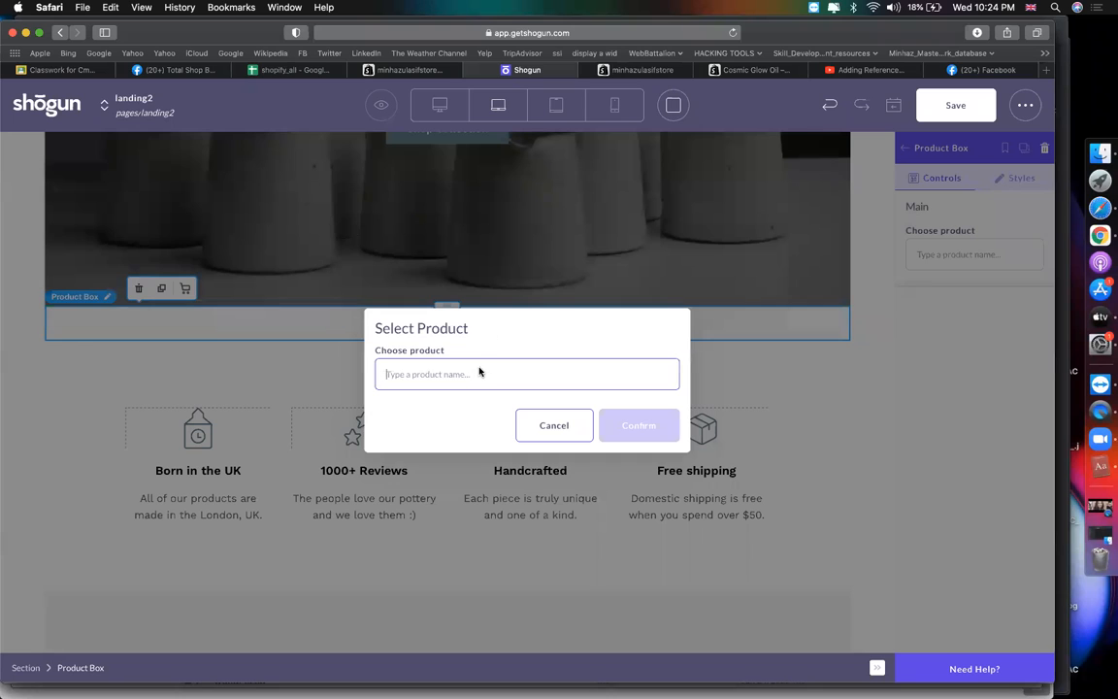
Copy the product name from the storefront page and assign Cosmic Glow Oil with the Default Title variant to the Product Box
{"action": "left_click", "coordinate": [747, 70]}
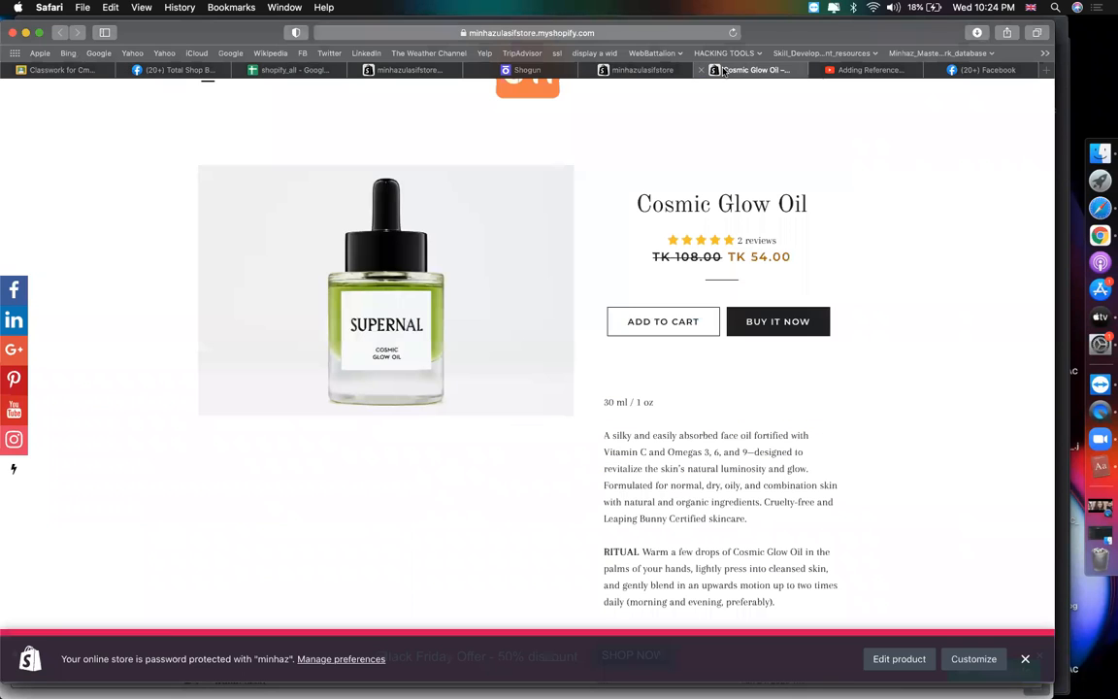
{"action": "left_click_drag", "start_coordinate": [666, 182], "coordinate": [629, 217]}
{"action": "key", "text": "super+c"}
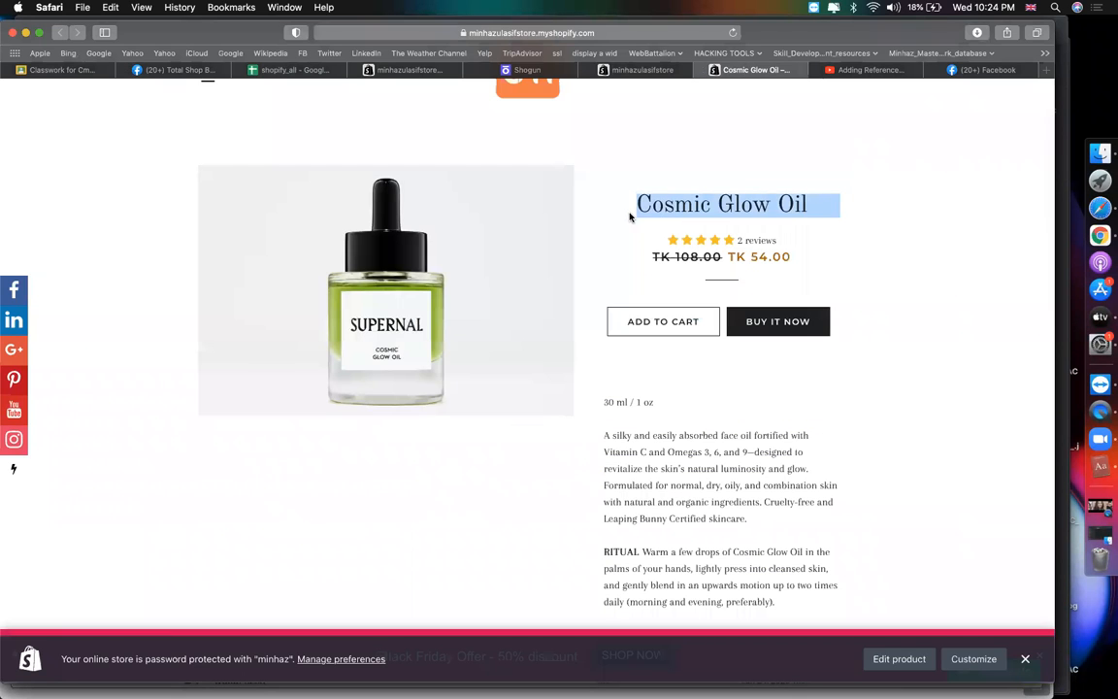
{"action": "left_click", "coordinate": [626, 73]}
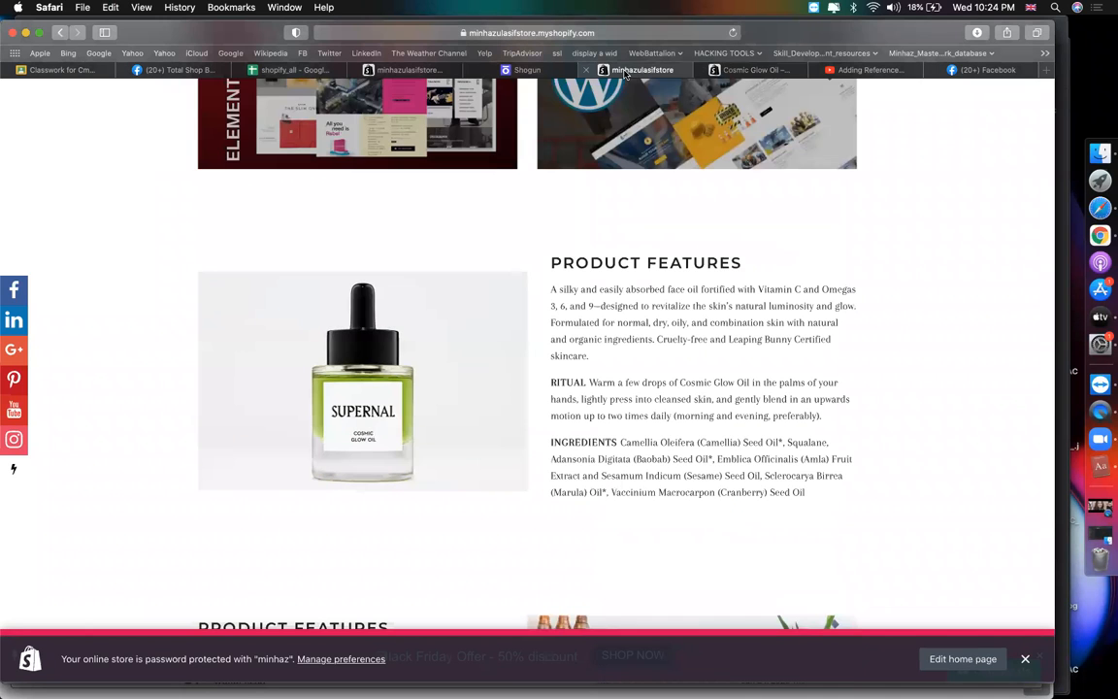
{"action": "left_click", "coordinate": [506, 72]}
{"action": "key", "text": "super+v"}
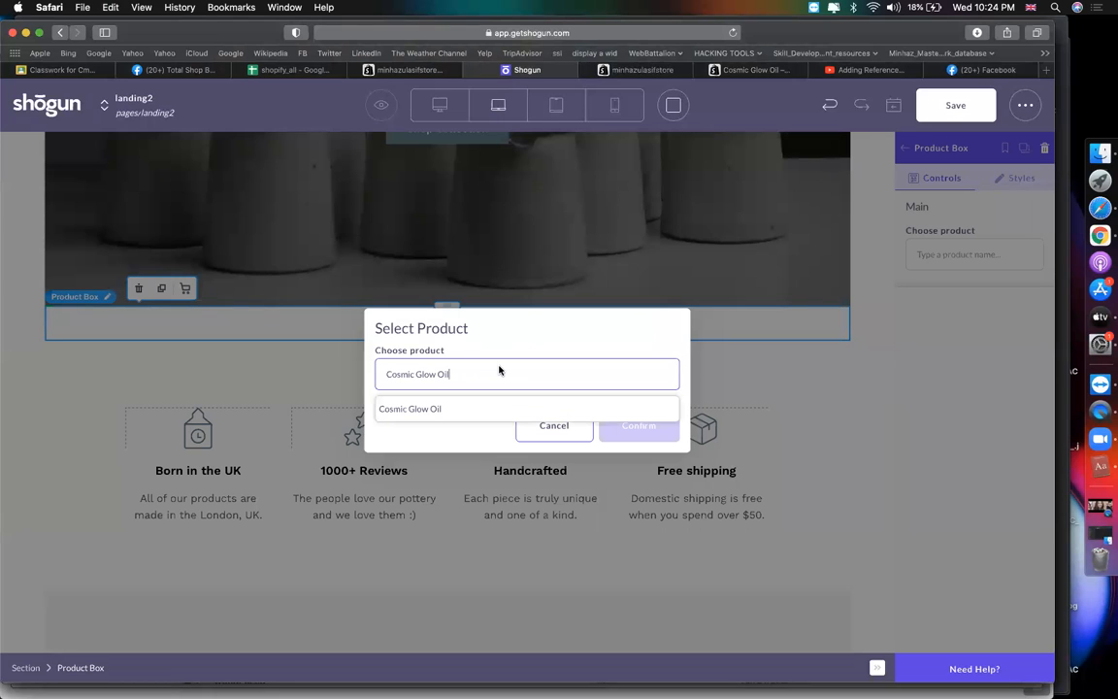
{"action": "left_click", "coordinate": [437, 408]}
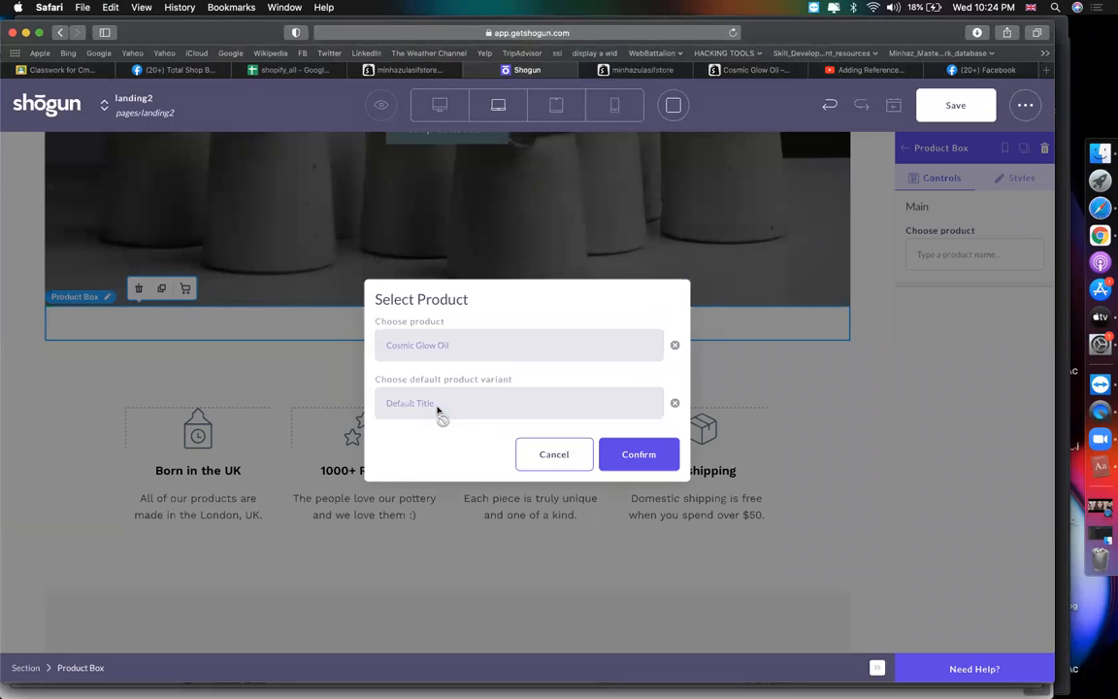
{"action": "left_click", "coordinate": [624, 454]}
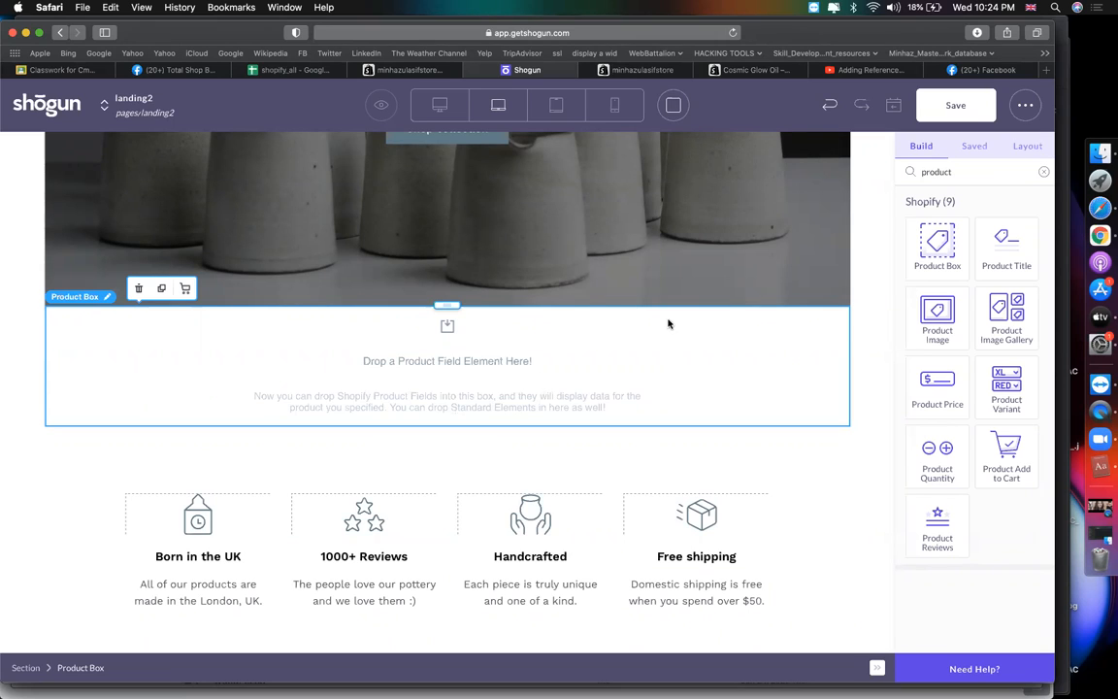
Check the product and variant chosen in the Product Box settings and save the page
{"action": "left_click", "coordinate": [294, 390]}
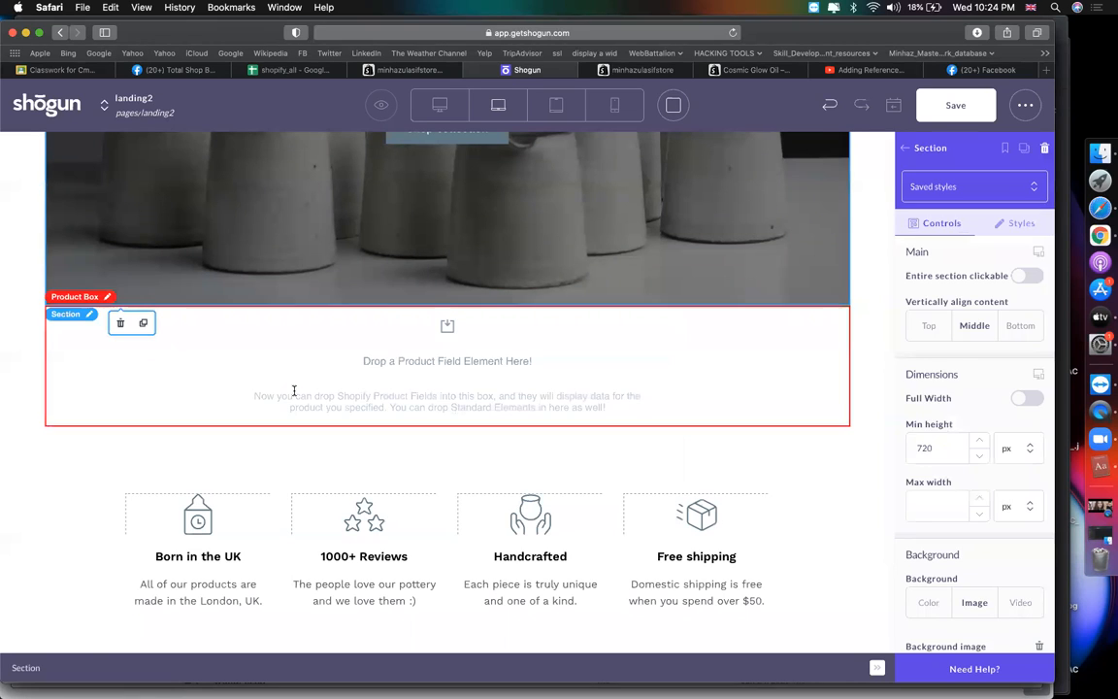
{"action": "left_click", "coordinate": [365, 374]}
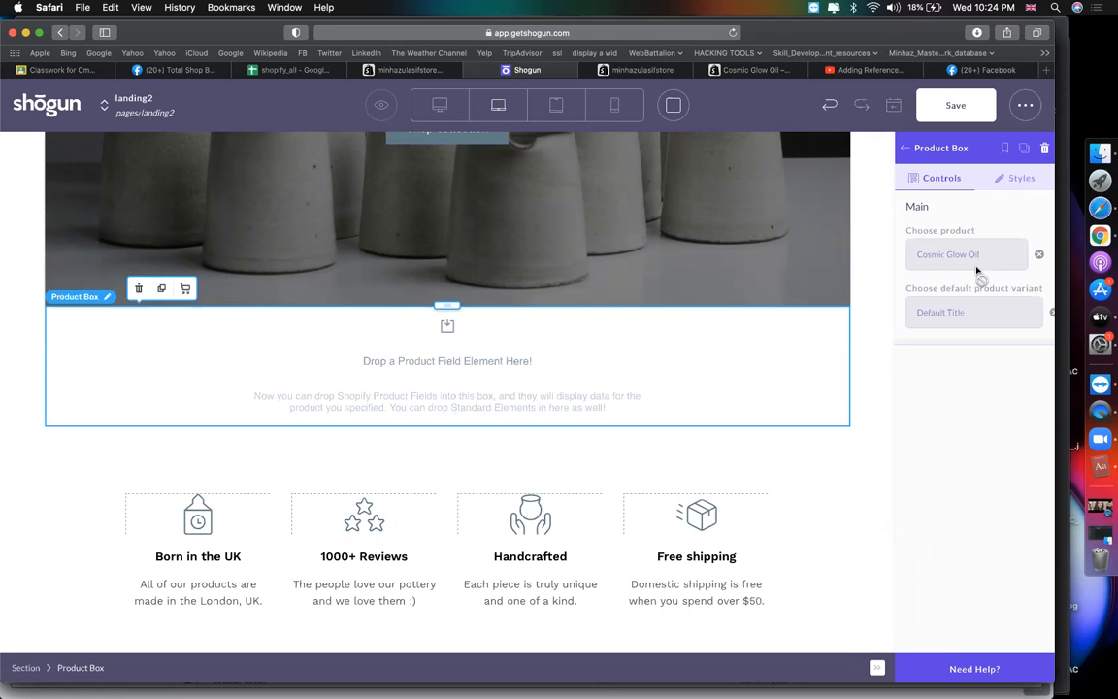
{"action": "scroll", "coordinate": [653, 473], "scroll_direction": "up", "scroll_amount": 4}
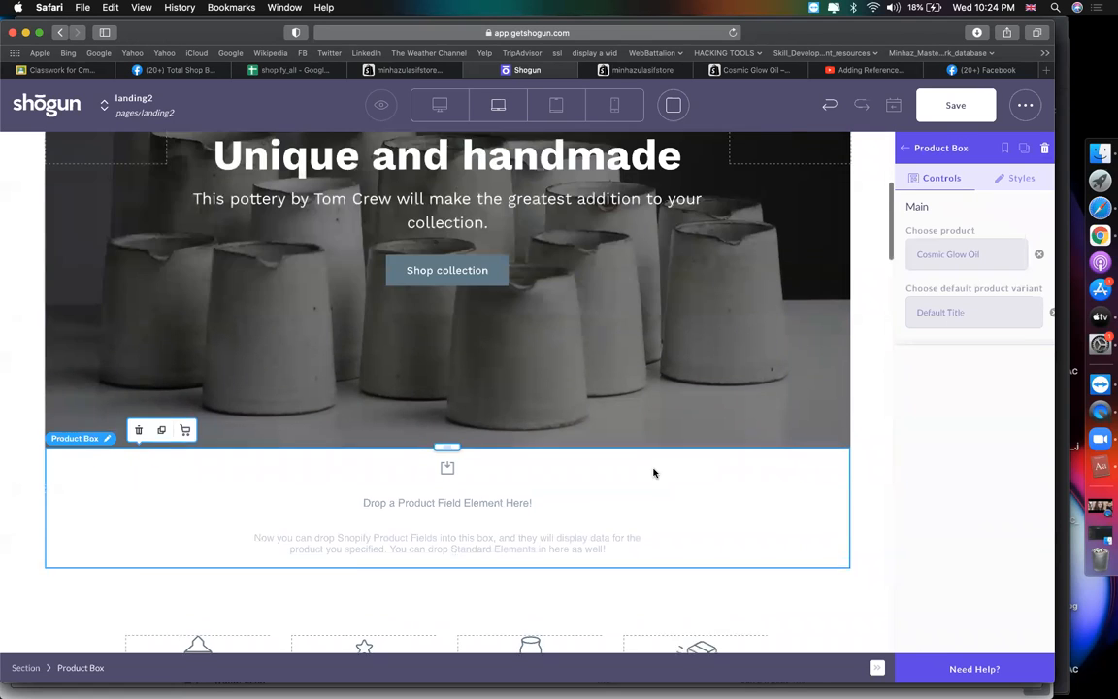
{"action": "scroll", "coordinate": [653, 472], "scroll_direction": "down", "scroll_amount": 3}
{"action": "left_click", "coordinate": [956, 107]}
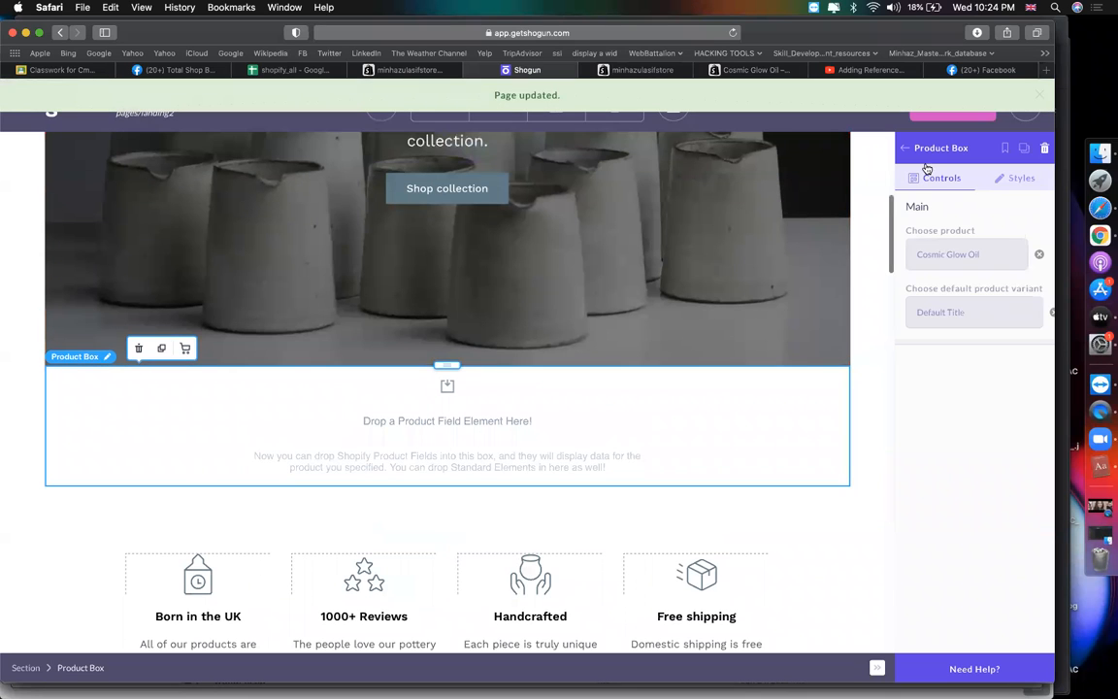
Publish the landing2 page and return to its header area
{"action": "left_click", "coordinate": [1025, 105]}
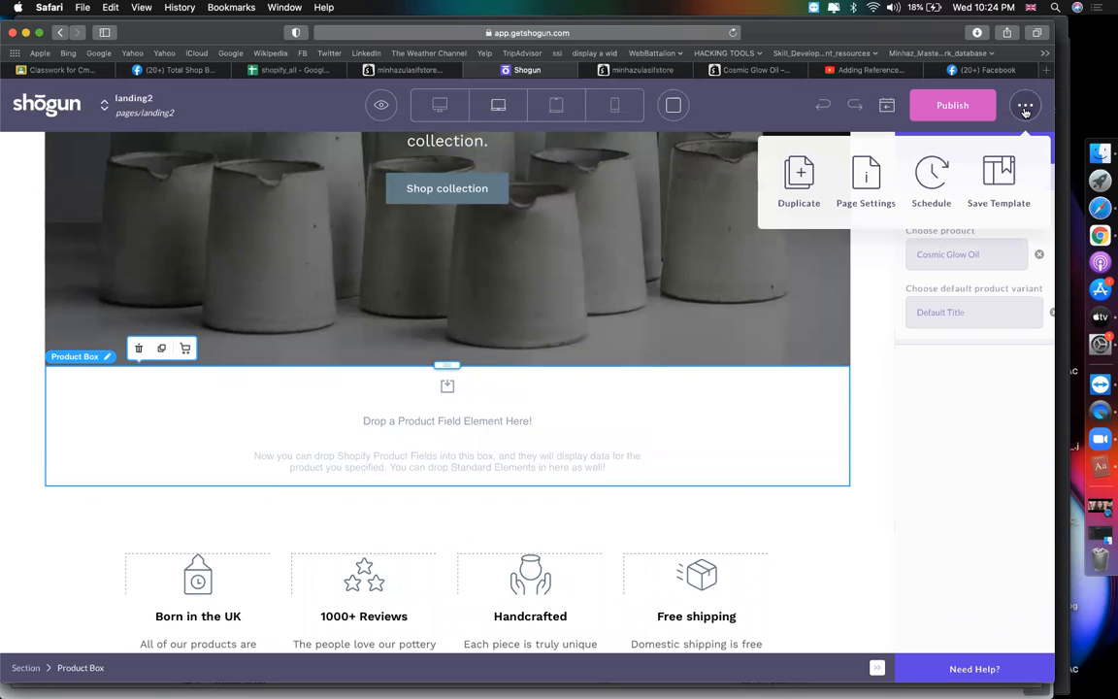
{"action": "left_click", "coordinate": [960, 108]}
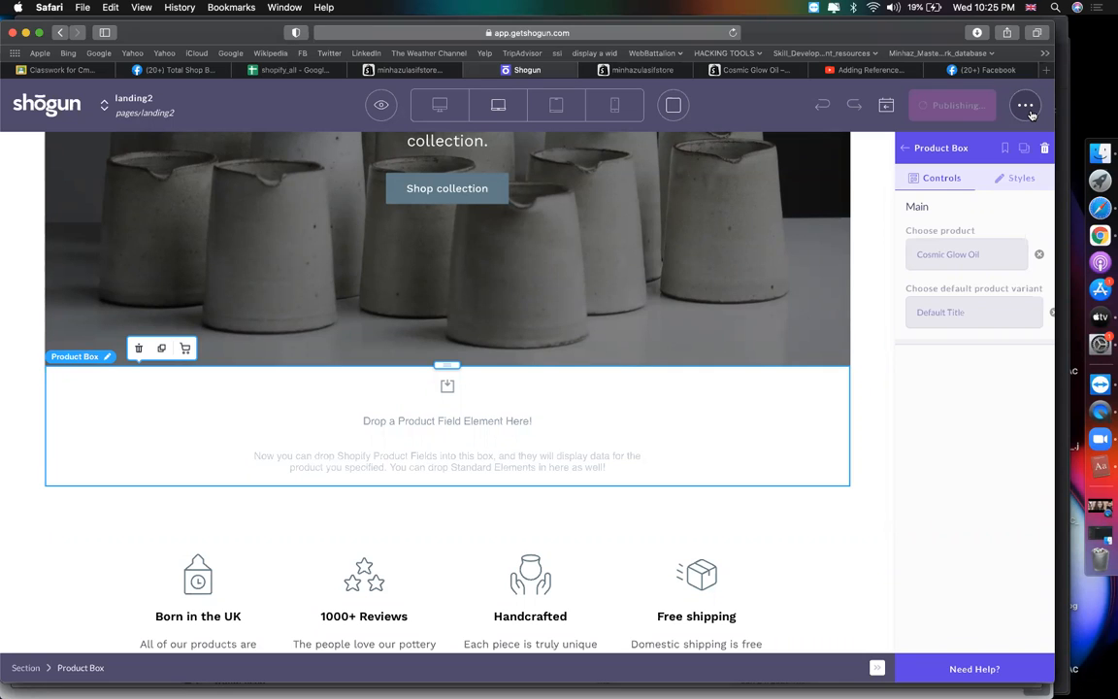
{"action": "left_click", "coordinate": [1027, 106]}
{"action": "left_click", "coordinate": [1026, 107]}
{"action": "scroll", "coordinate": [813, 309], "scroll_direction": "up", "scroll_amount": 5}
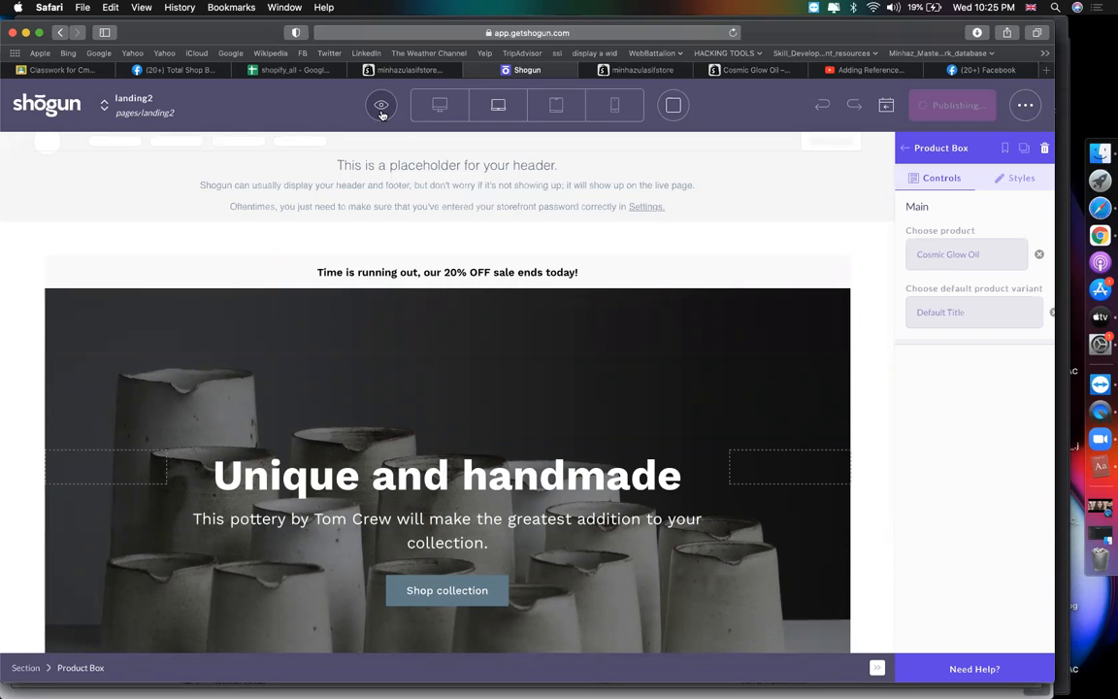
Look over the hero banner's heading and section settings, and compare them with the storefront's home and product pages
{"action": "scroll", "coordinate": [320, 379], "scroll_direction": "down", "scroll_amount": 5}
{"action": "scroll", "coordinate": [388, 349], "scroll_direction": "up", "scroll_amount": 3}
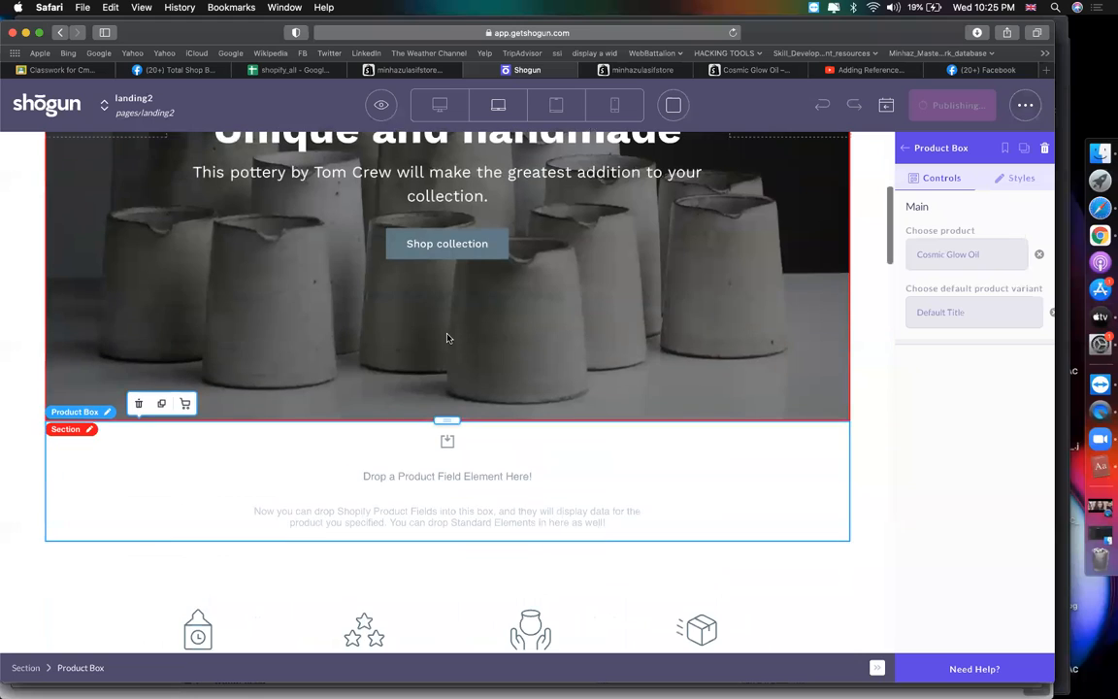
{"action": "scroll", "coordinate": [448, 336], "scroll_direction": "up", "scroll_amount": 1}
{"action": "left_click", "coordinate": [447, 334]}
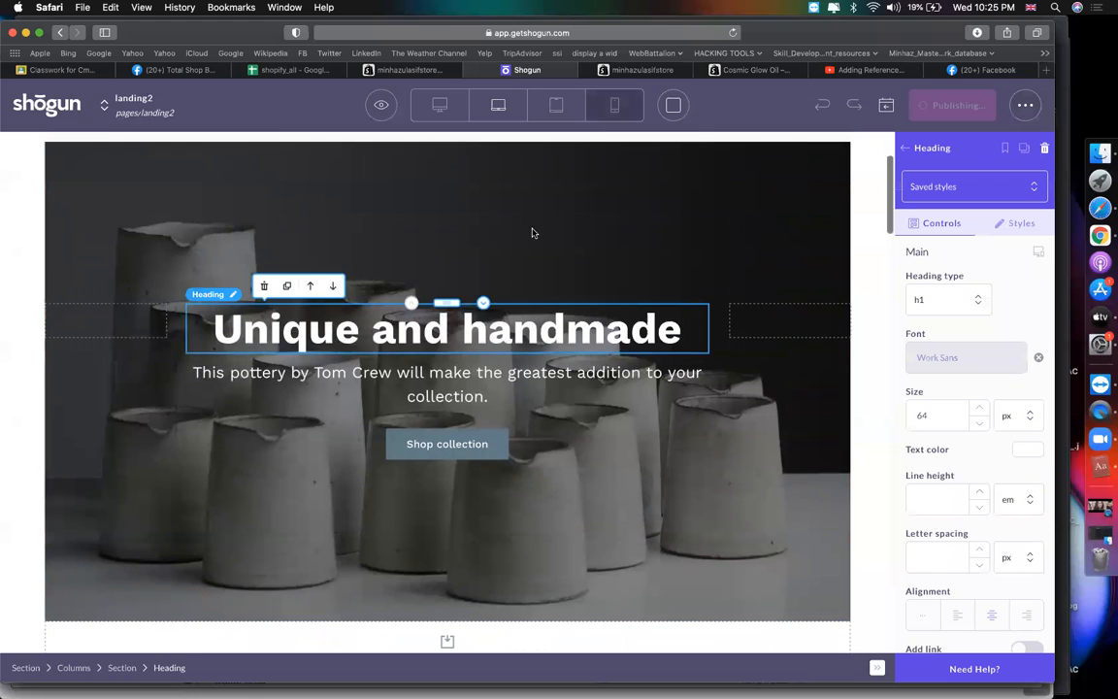
{"action": "scroll", "coordinate": [475, 231], "scroll_direction": "up", "scroll_amount": 1}
{"action": "left_click", "coordinate": [422, 224]}
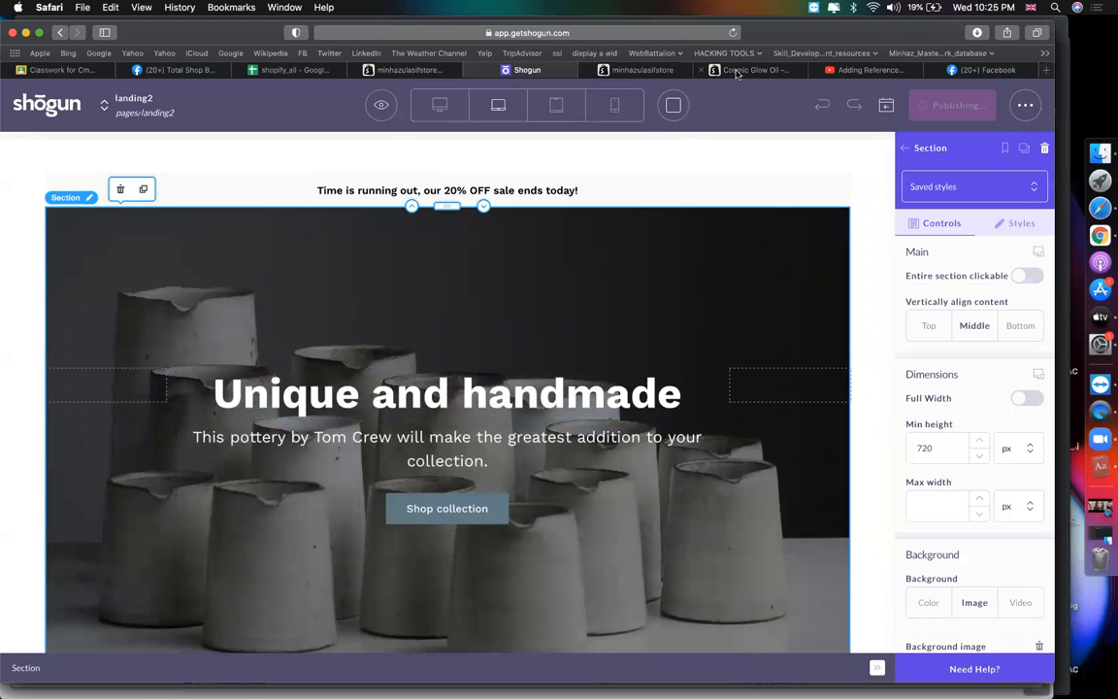
{"action": "left_click", "coordinate": [738, 71]}
{"action": "left_click", "coordinate": [640, 72]}
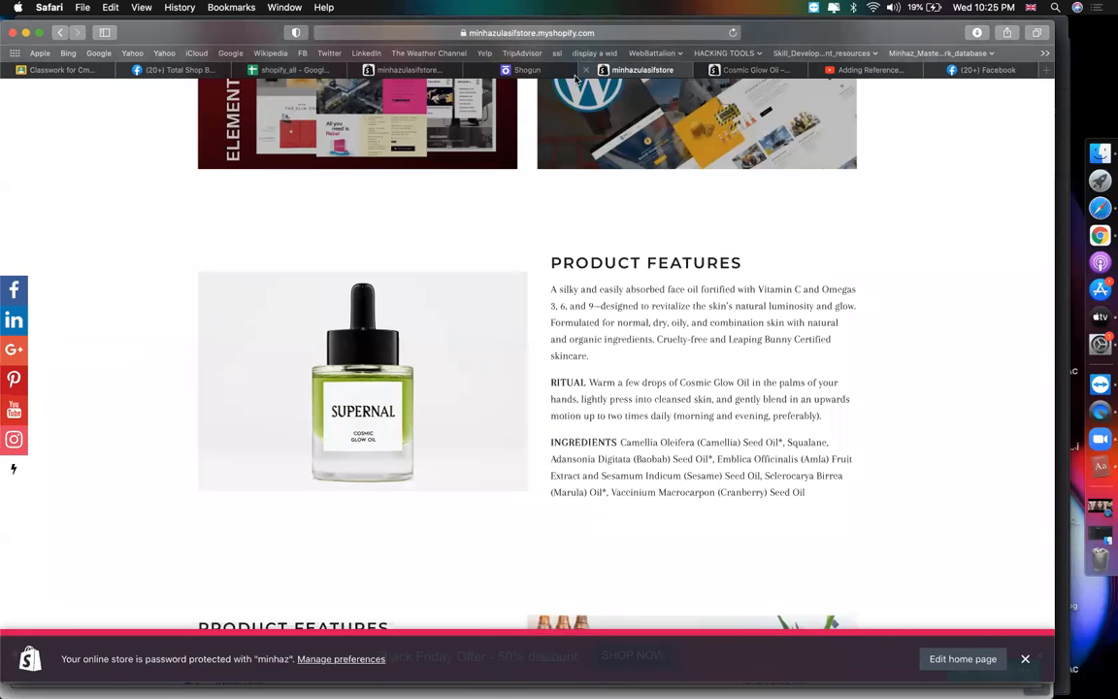
{"action": "left_click", "coordinate": [548, 72]}
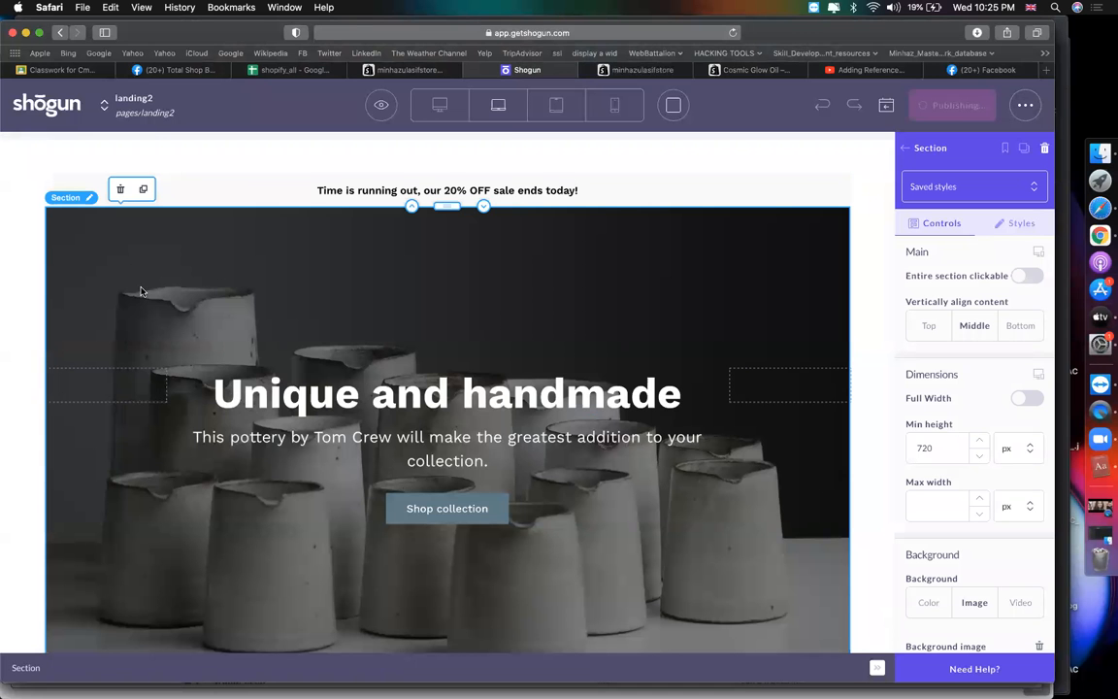
Replace the hero section's background image with the blue-purple abstract image from the media library
{"action": "scroll", "coordinate": [258, 307], "scroll_direction": "down", "scroll_amount": 1}
{"action": "scroll", "coordinate": [235, 307], "scroll_direction": "up", "scroll_amount": 3}
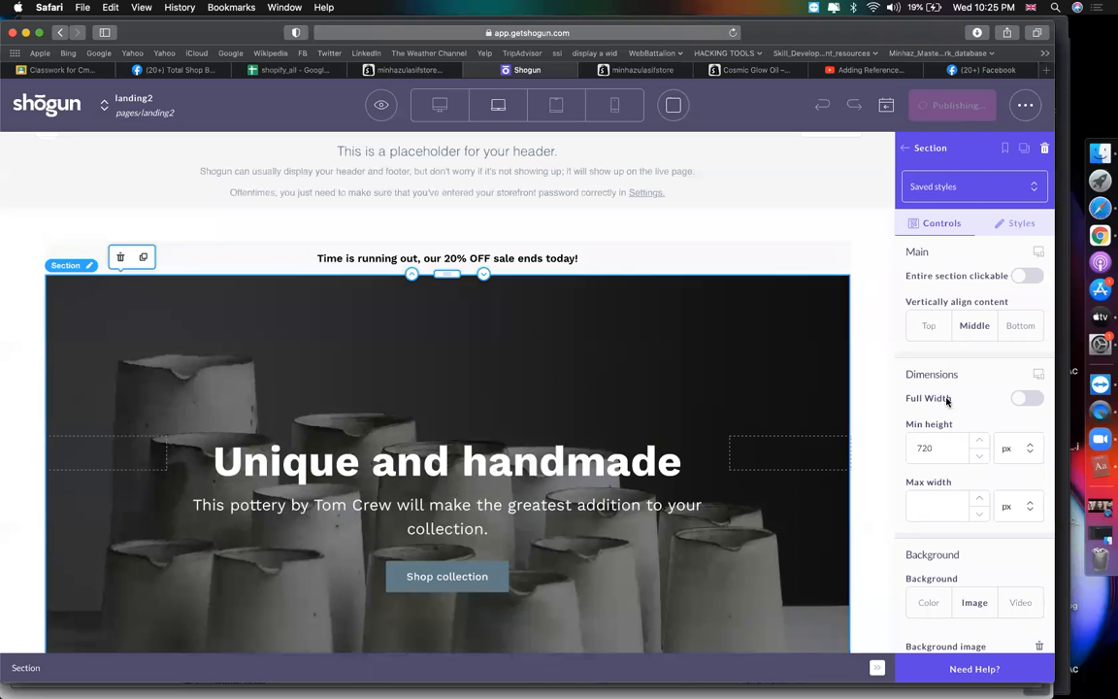
{"action": "scroll", "coordinate": [922, 291], "scroll_direction": "down", "scroll_amount": 5}
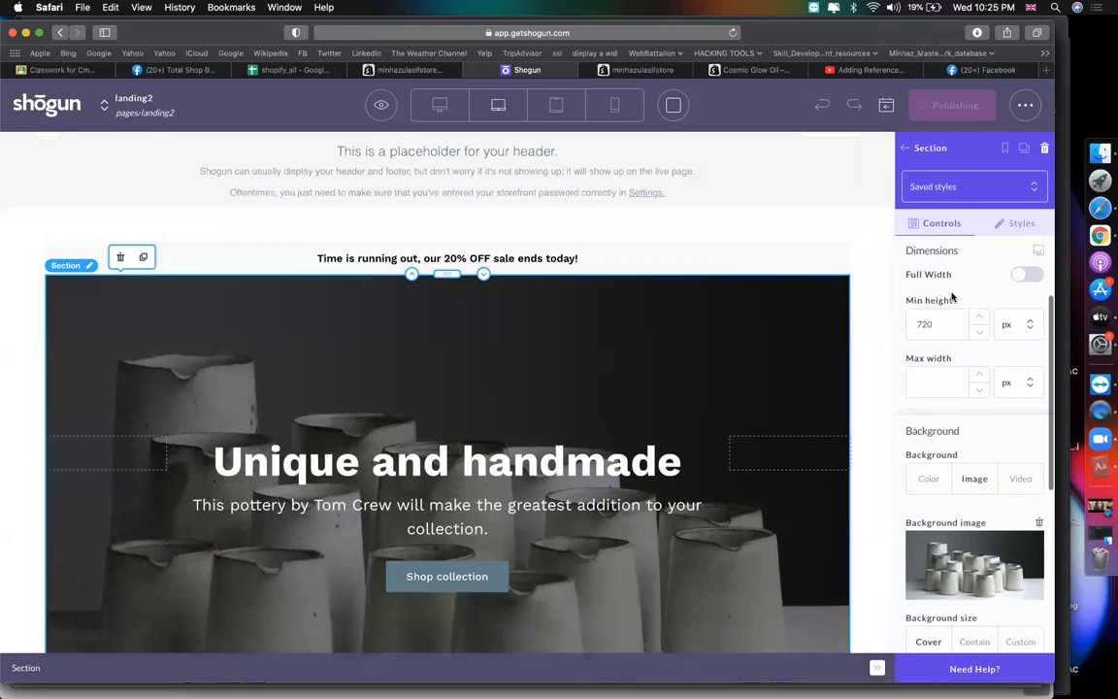
{"action": "scroll", "coordinate": [965, 330], "scroll_direction": "up", "scroll_amount": 5}
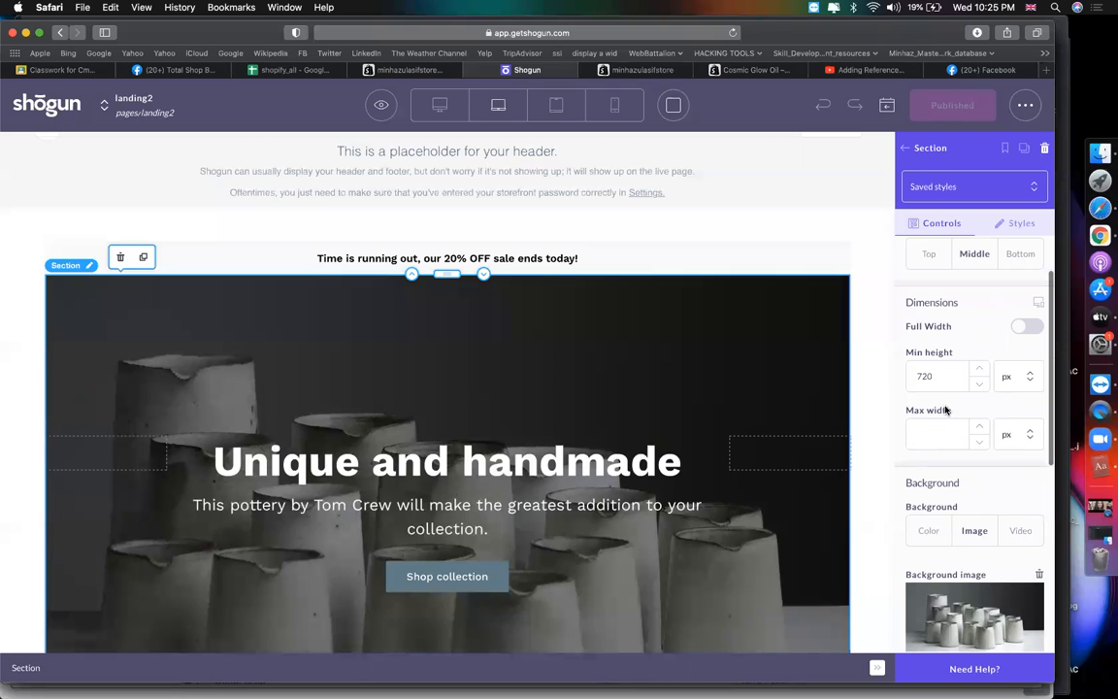
{"action": "scroll", "coordinate": [938, 373], "scroll_direction": "down", "scroll_amount": 2}
{"action": "scroll", "coordinate": [804, 431], "scroll_direction": "down", "scroll_amount": 3}
{"action": "scroll", "coordinate": [955, 432], "scroll_direction": "down", "scroll_amount": 2}
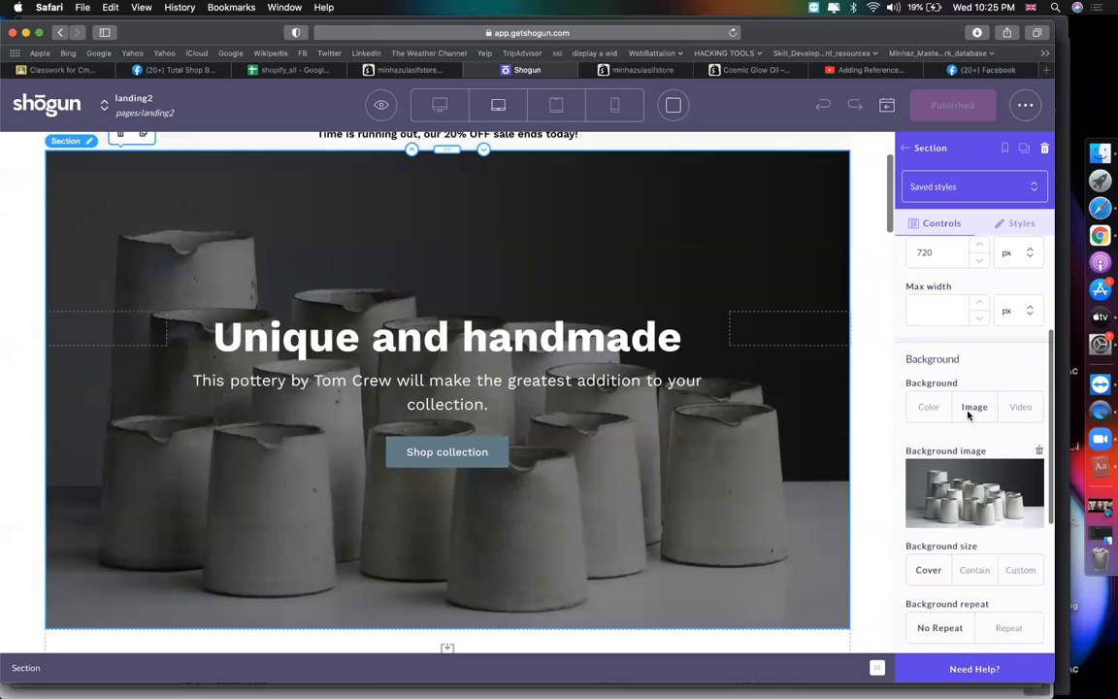
{"action": "left_click", "coordinate": [976, 407]}
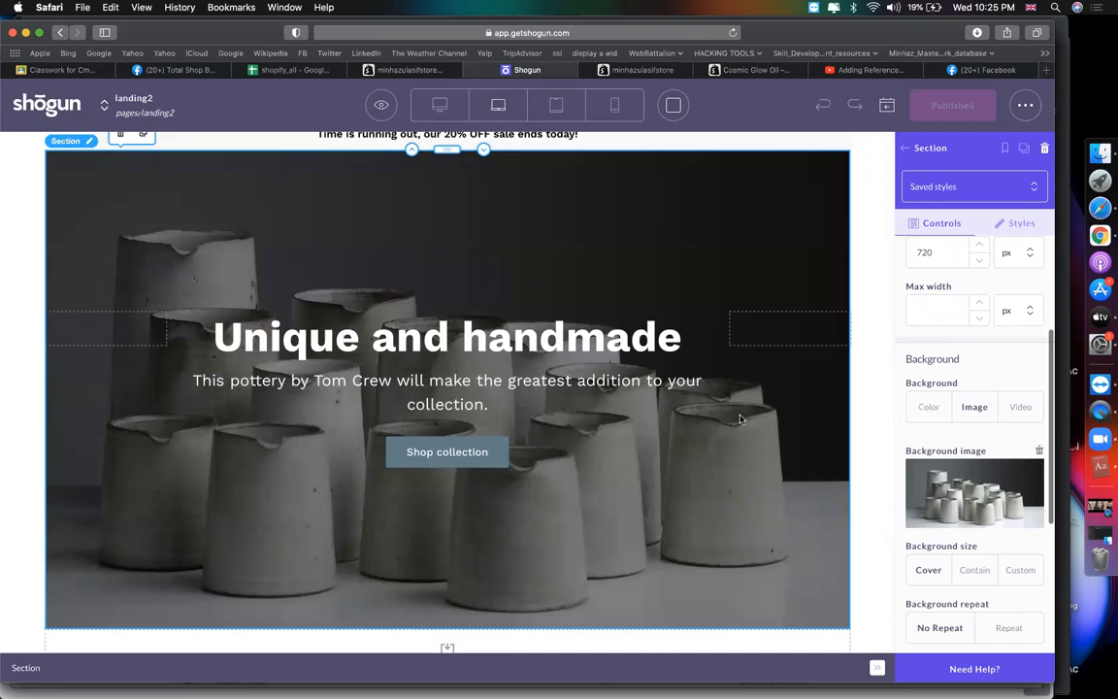
{"action": "left_click", "coordinate": [966, 481]}
{"action": "left_click", "coordinate": [307, 221]}
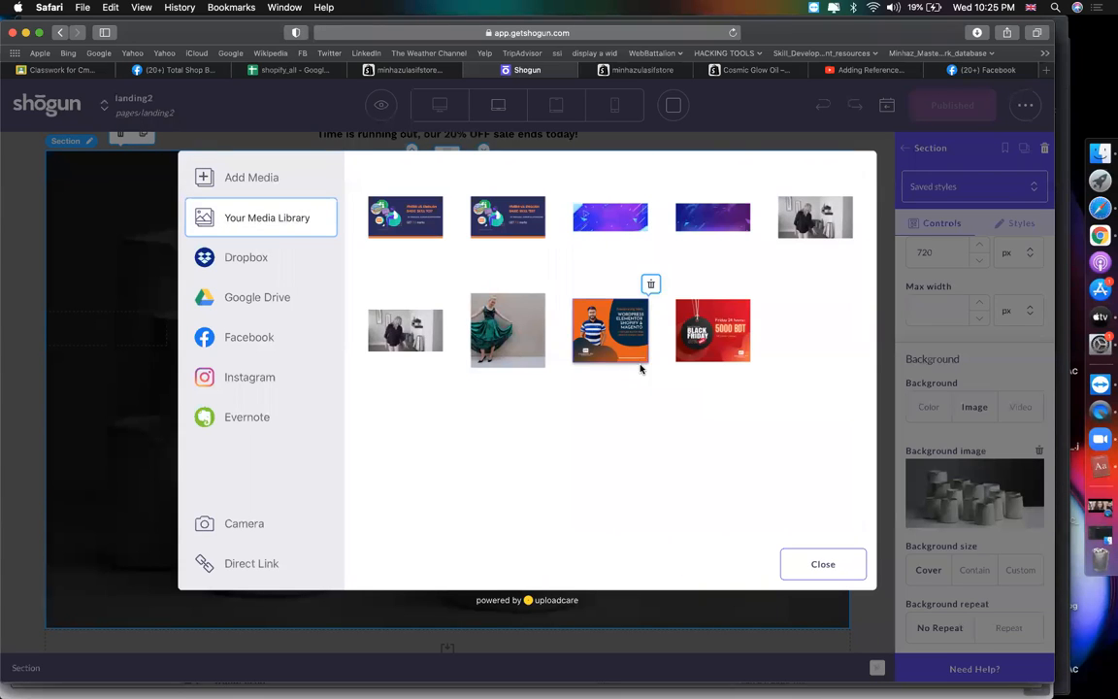
{"action": "left_click", "coordinate": [621, 218]}
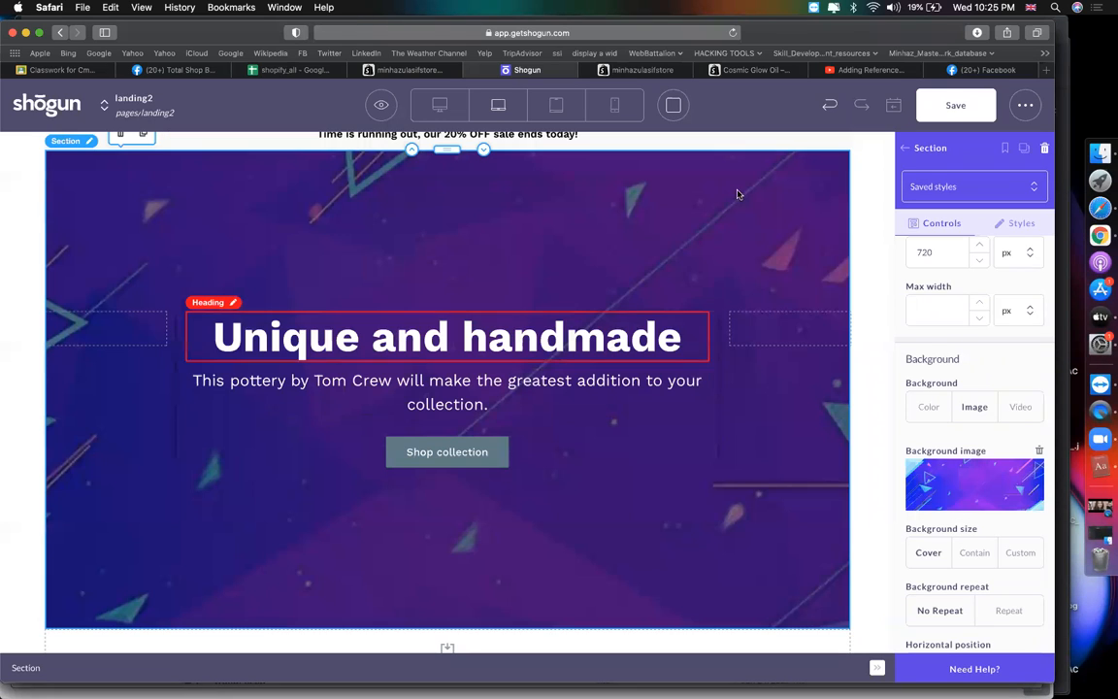
Check the product name on the storefront page and change the hero heading to "Cosmic Glow Oil"
{"action": "left_click", "coordinate": [773, 74]}
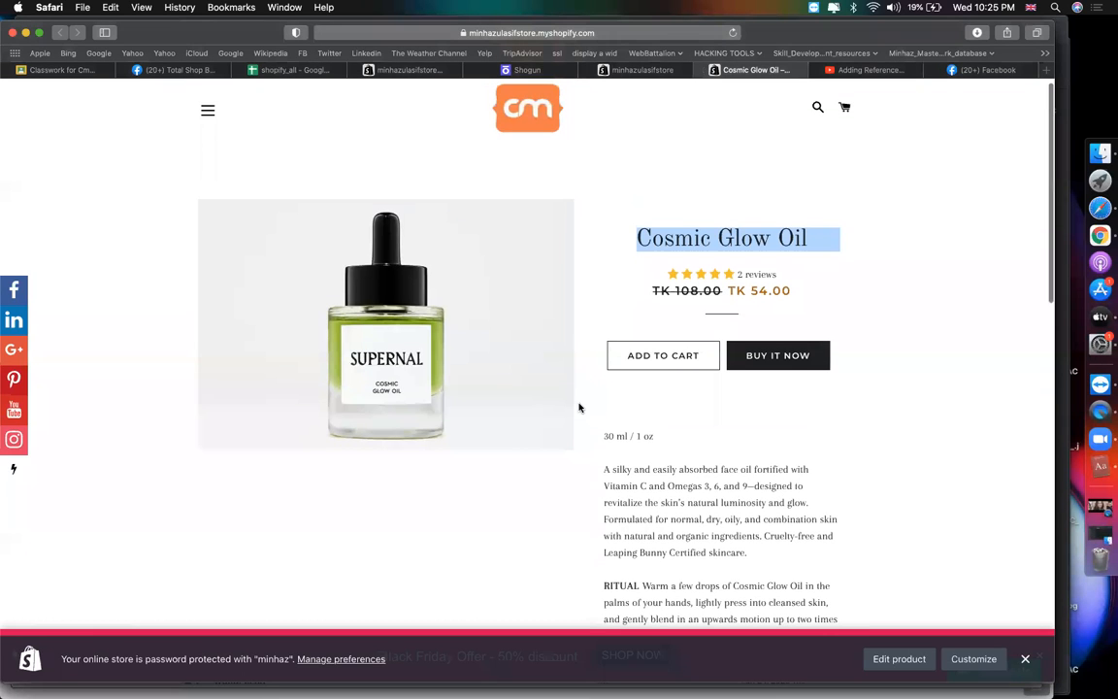
{"action": "left_click", "coordinate": [542, 73]}
{"action": "left_click", "coordinate": [315, 337]}
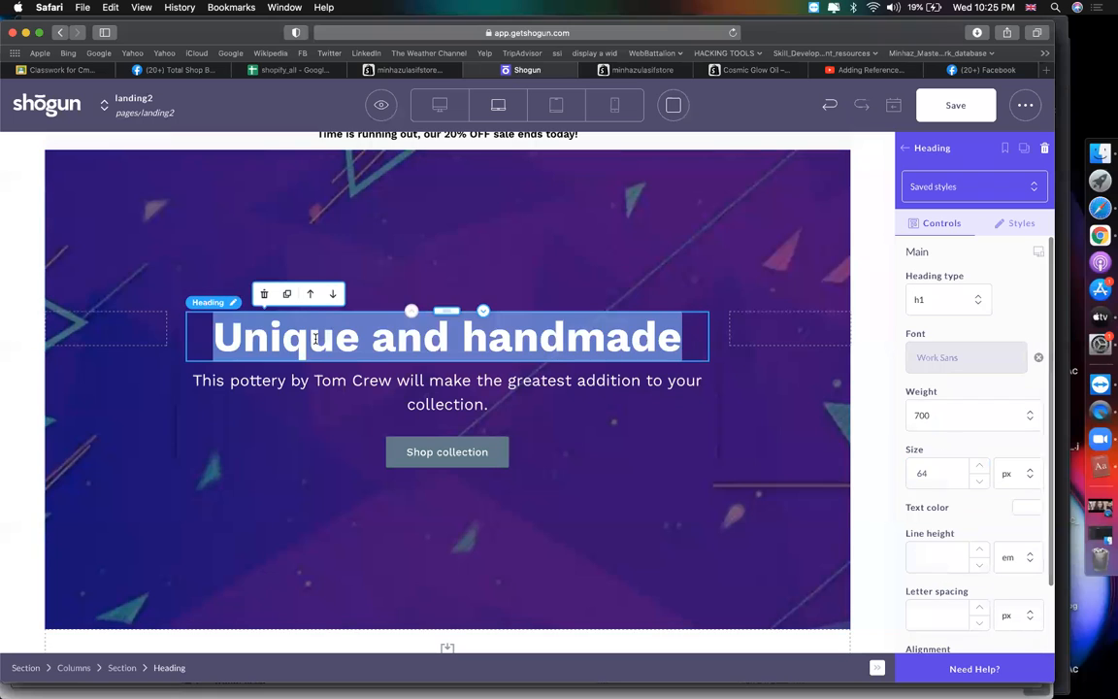
{"action": "type", "text": "Cosmic Glow Oil"}
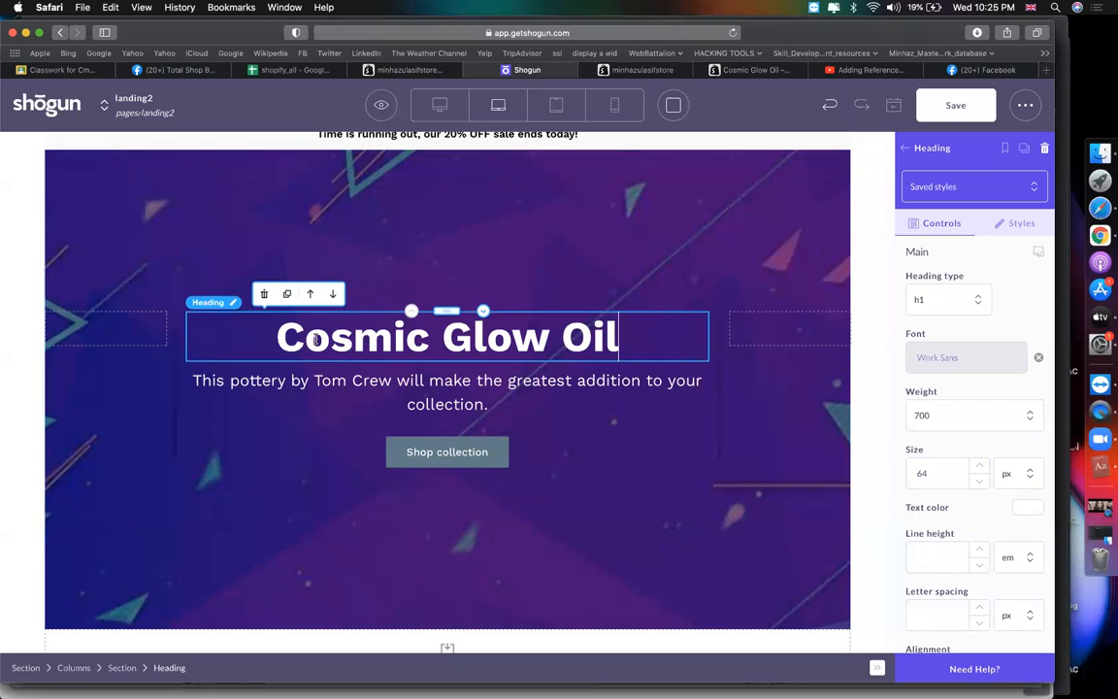
Copy the "A silky and easily absorbed face oil" paragraph from the storefront product page and replace the hero subheading with it
{"action": "left_click", "coordinate": [760, 71]}
{"action": "left_click_drag", "start_coordinate": [811, 294], "coordinate": [730, 290]}
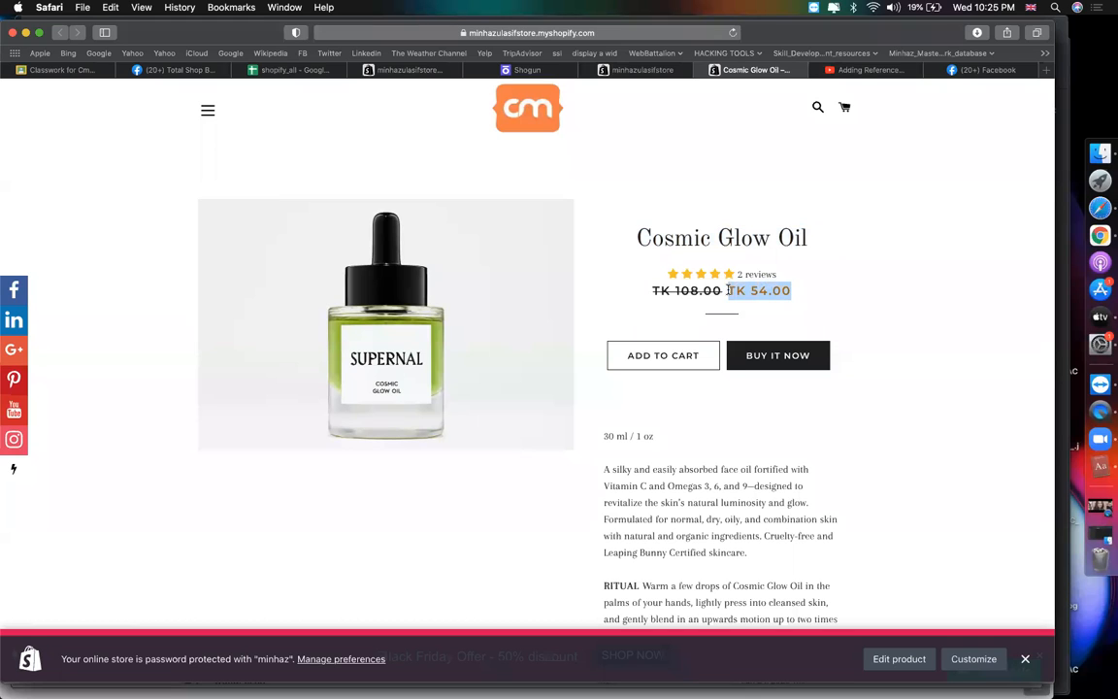
{"action": "scroll", "coordinate": [729, 347], "scroll_direction": "down", "scroll_amount": 1}
{"action": "left_click_drag", "start_coordinate": [761, 533], "coordinate": [593, 447]}
{"action": "key", "text": "super+c"}
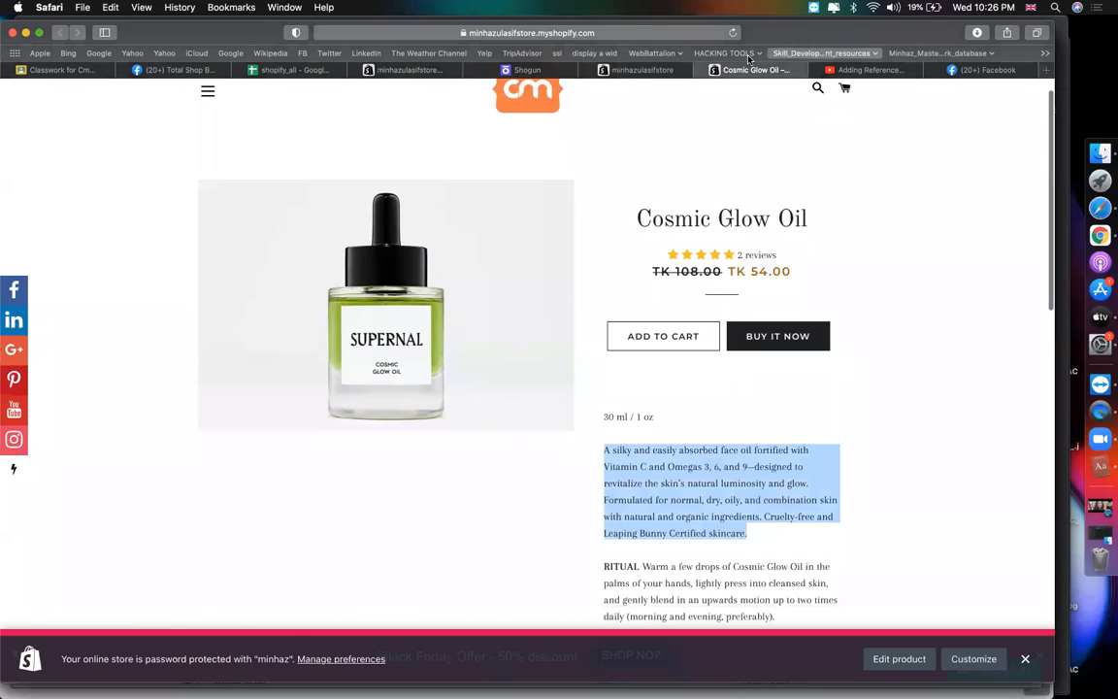
{"action": "left_click", "coordinate": [527, 71]}
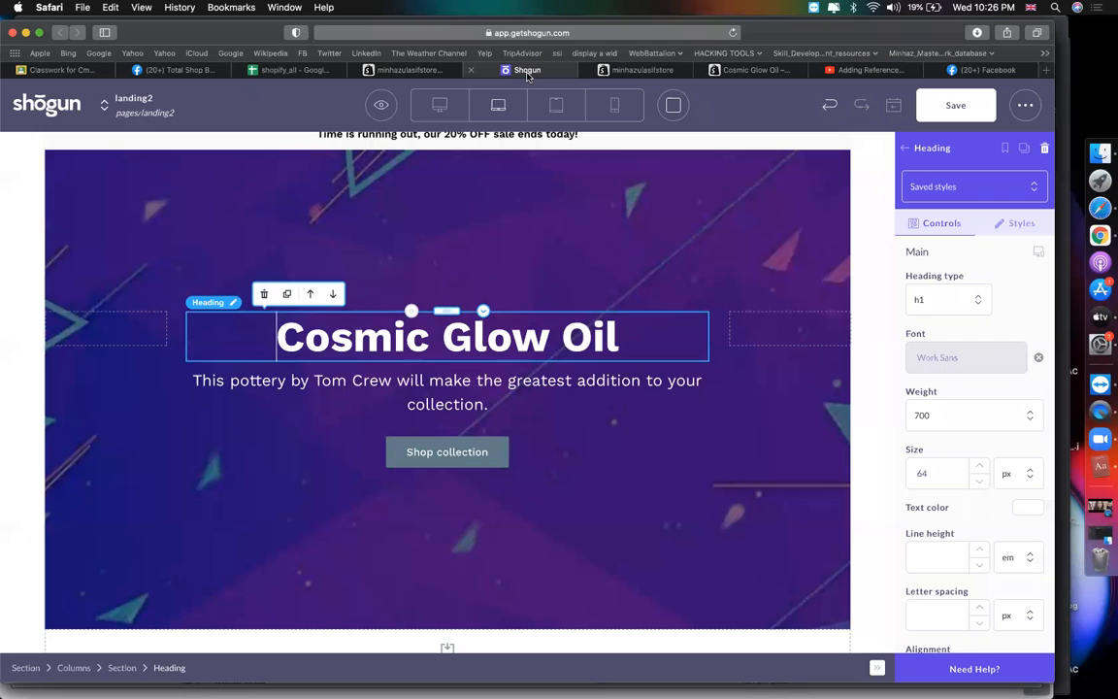
{"action": "left_click", "coordinate": [447, 388]}
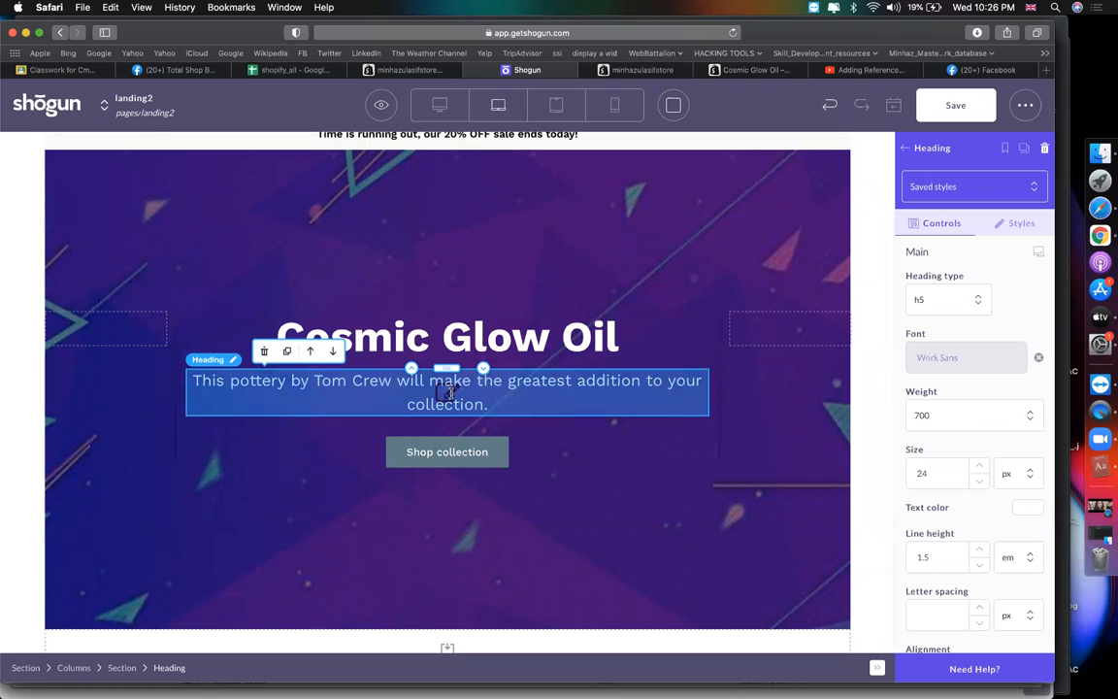
{"action": "left_click", "coordinate": [450, 392]}
{"action": "key", "text": "super+a"}
{"action": "key", "text": "super+v"}
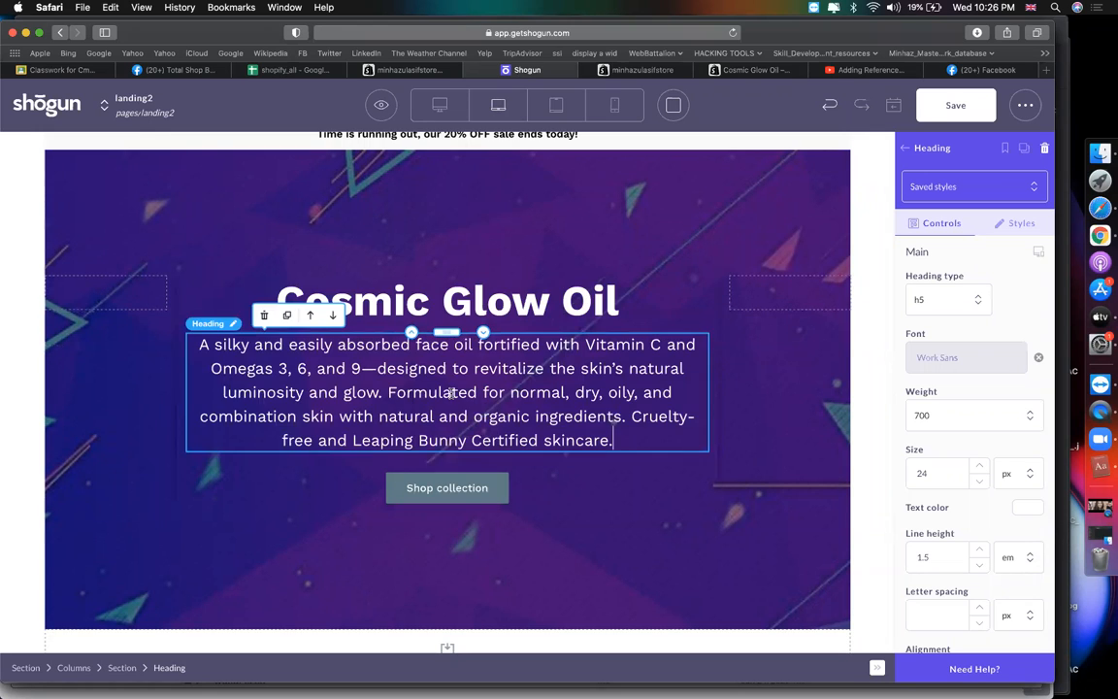
Leave the hero button's settings for the page elements list and save the landing2 page
{"action": "left_click", "coordinate": [480, 487]}
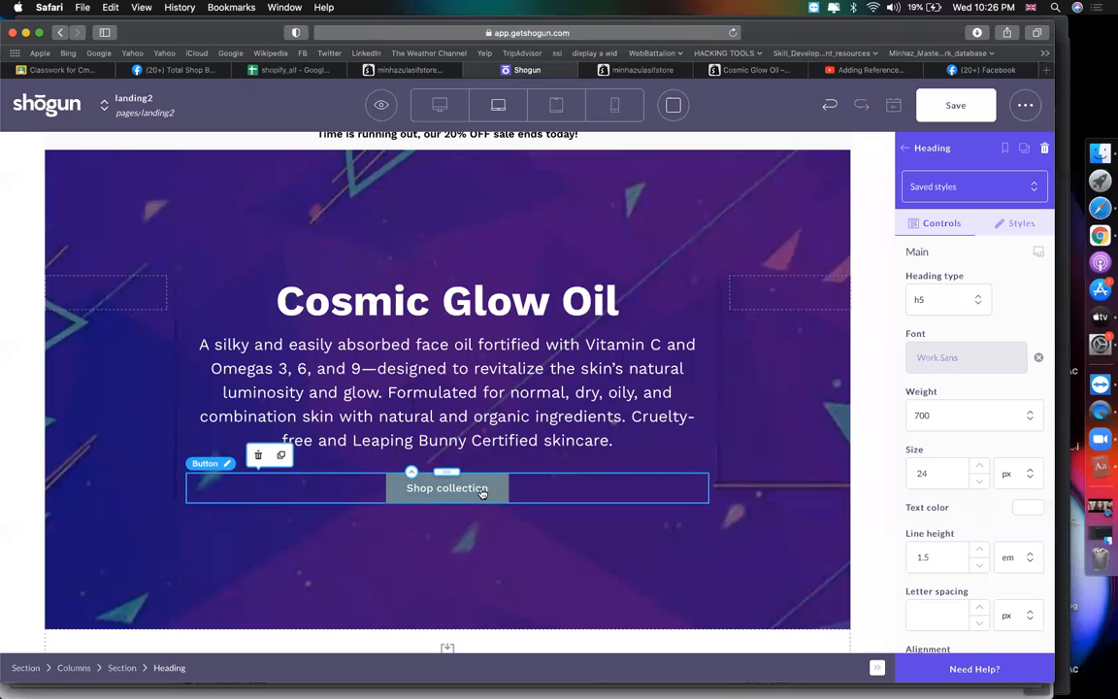
{"action": "left_click", "coordinate": [481, 484]}
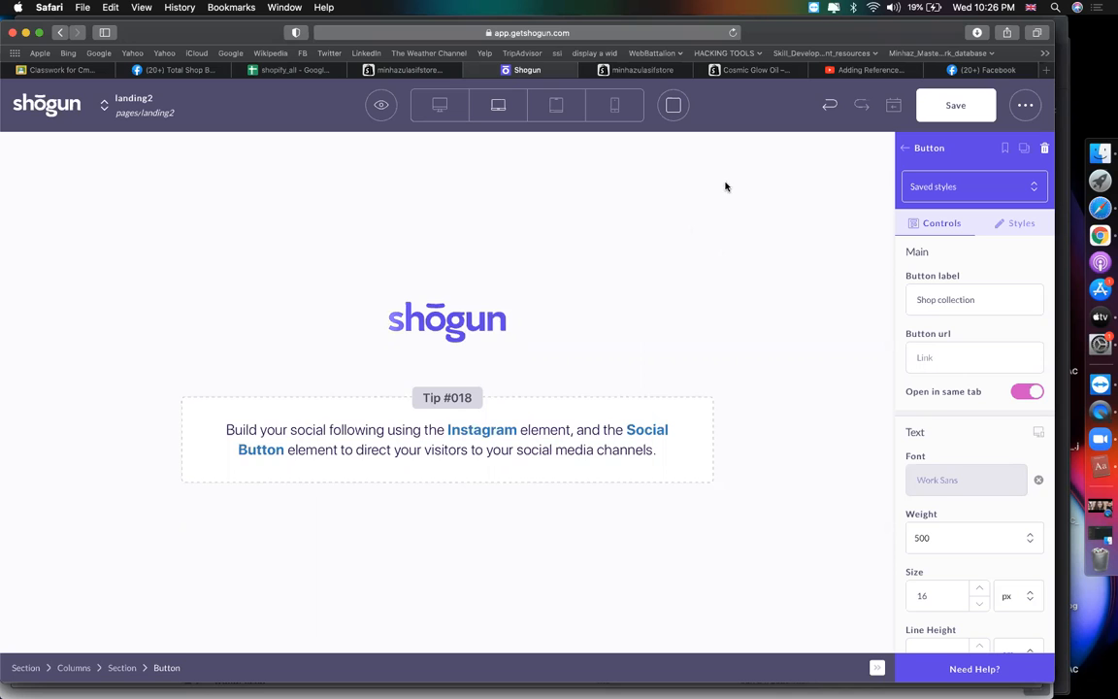
{"action": "scroll", "coordinate": [576, 346], "scroll_direction": "down", "scroll_amount": 1}
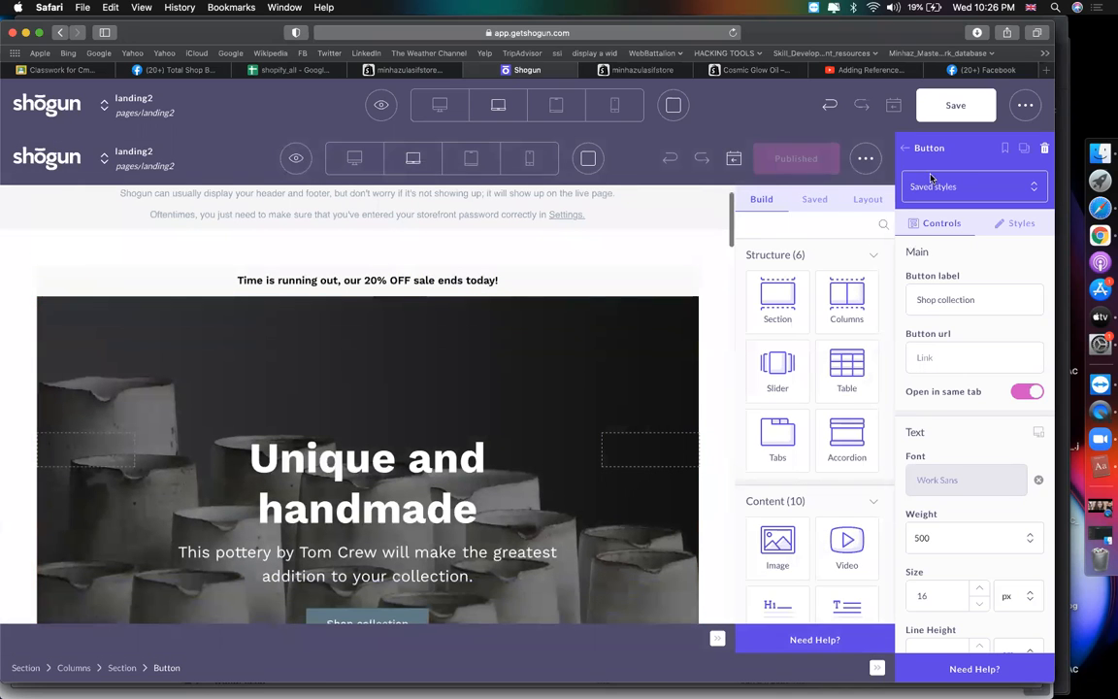
{"action": "left_click", "coordinate": [906, 149]}
{"action": "scroll", "coordinate": [679, 320], "scroll_direction": "down", "scroll_amount": 4}
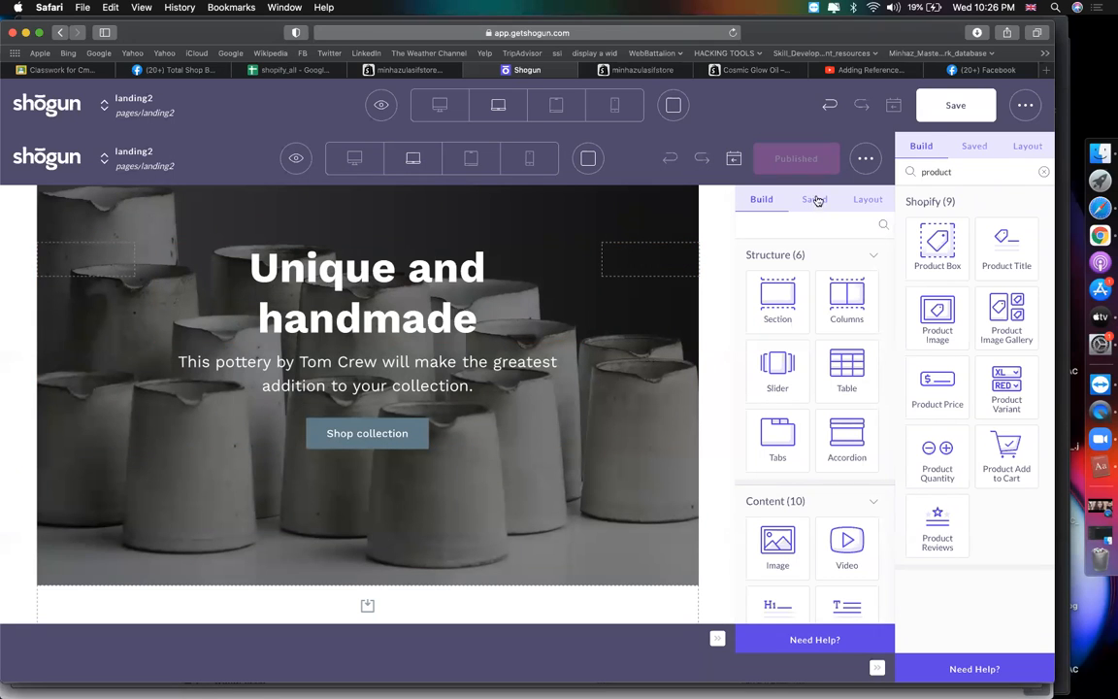
{"action": "left_click", "coordinate": [964, 101]}
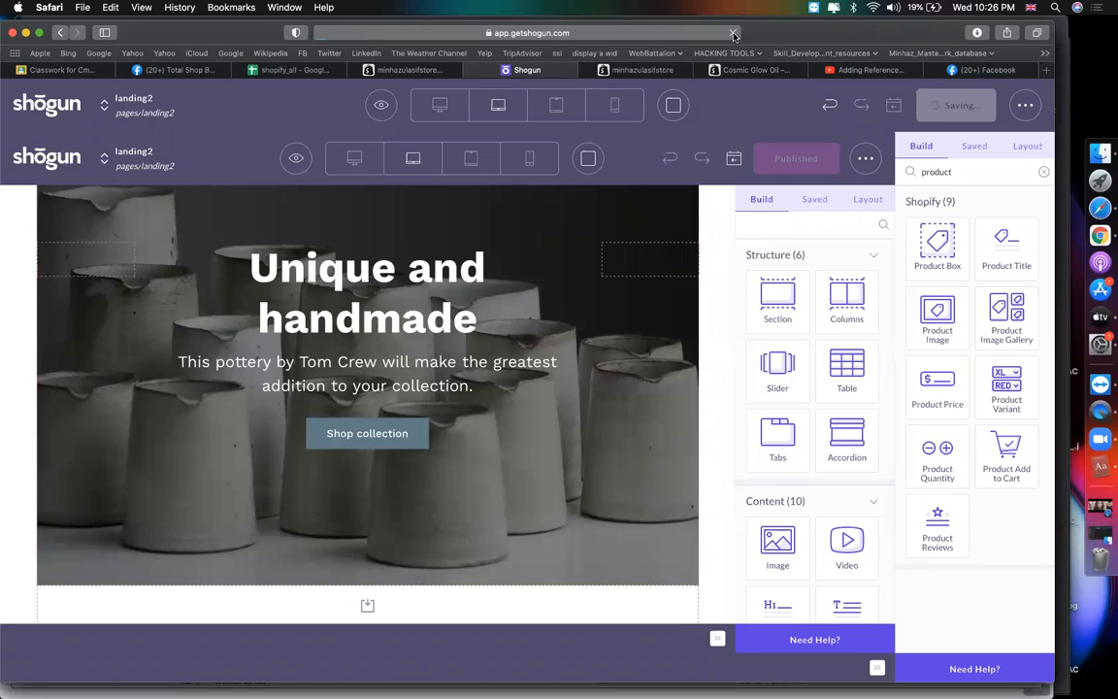
Reload the landing2 page editor
{"action": "left_click", "coordinate": [733, 34]}
{"action": "left_click", "coordinate": [546, 243]}
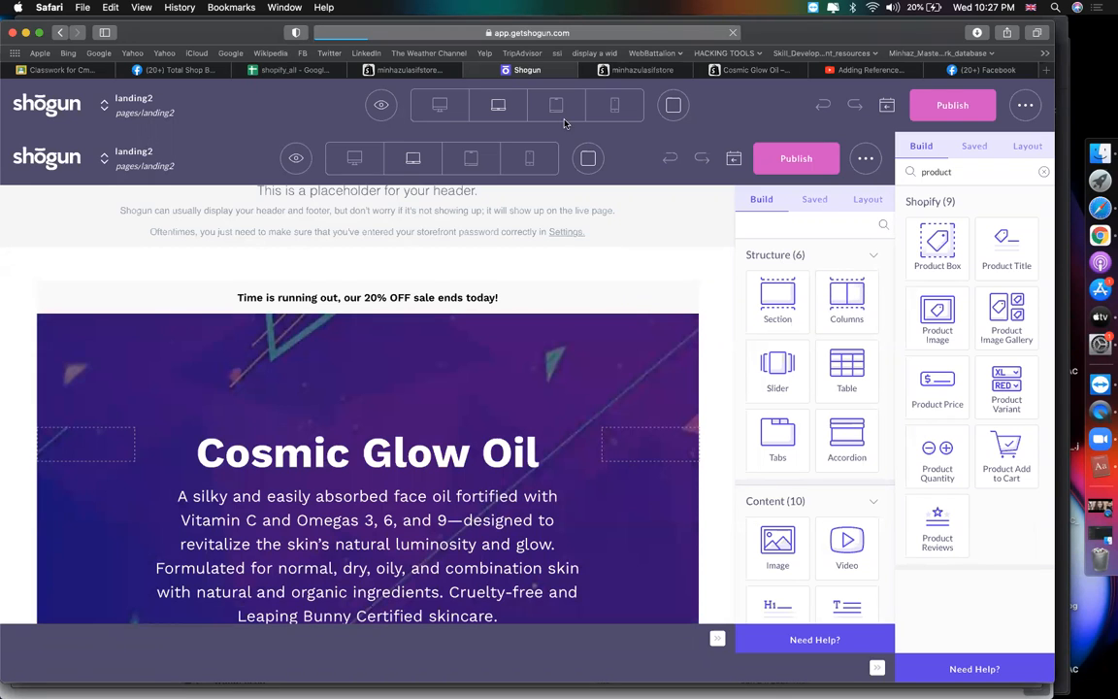
{"action": "mouse_move", "coordinate": [712, 69]}
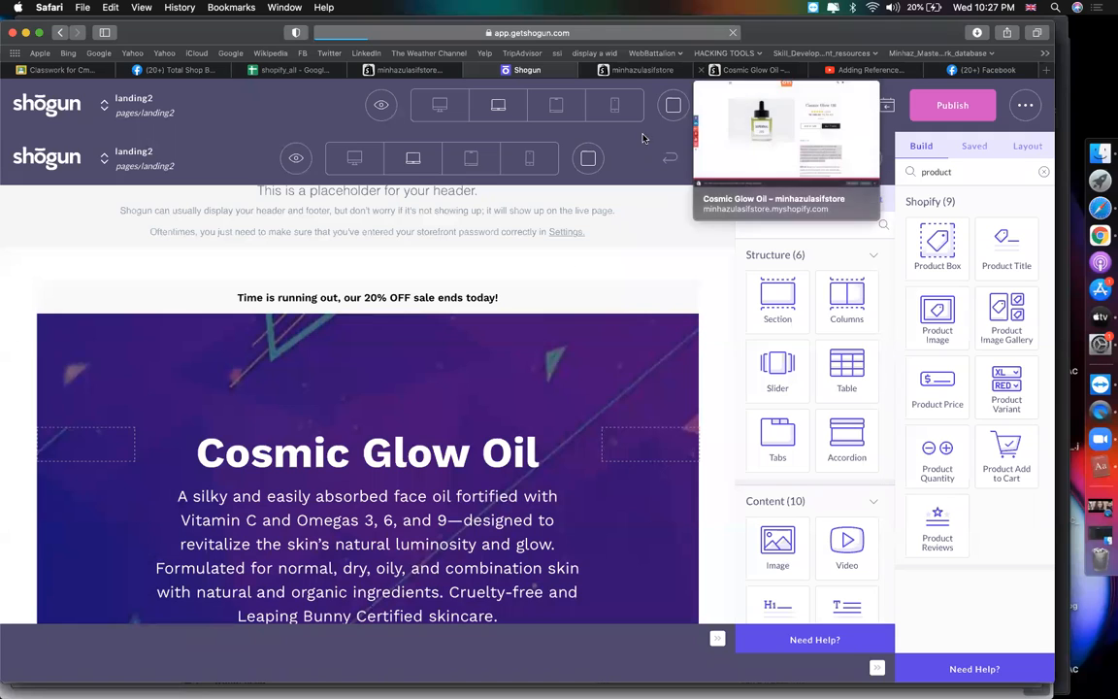
{"action": "scroll", "coordinate": [519, 292], "scroll_direction": "down", "scroll_amount": 5}
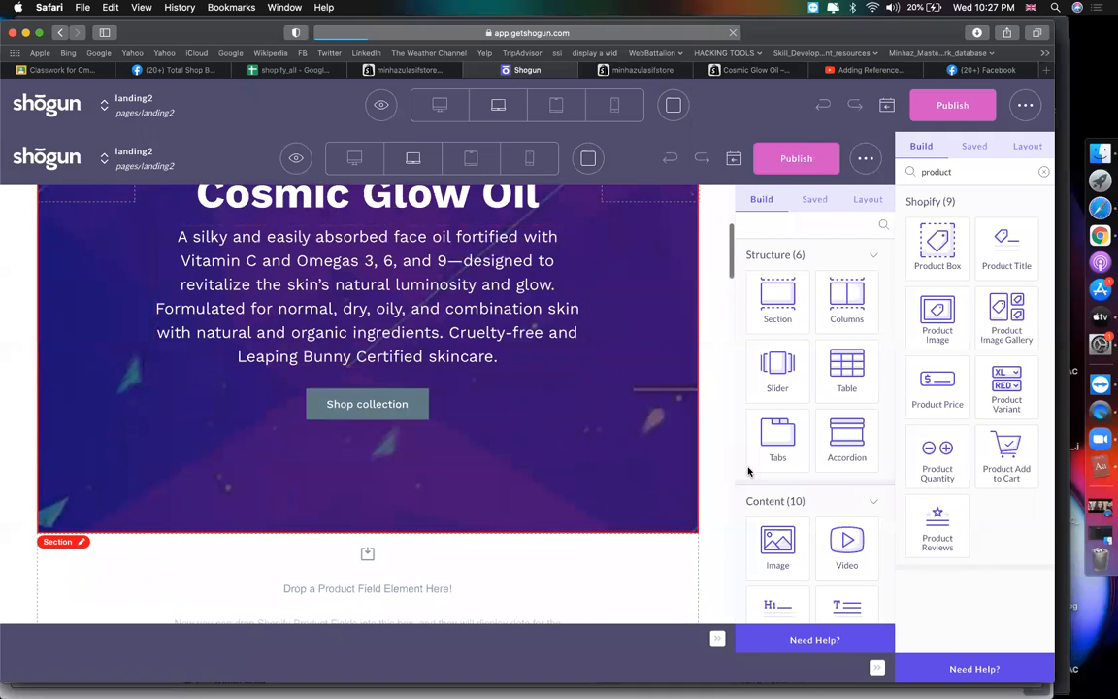
{"action": "right_click", "coordinate": [820, 456]}
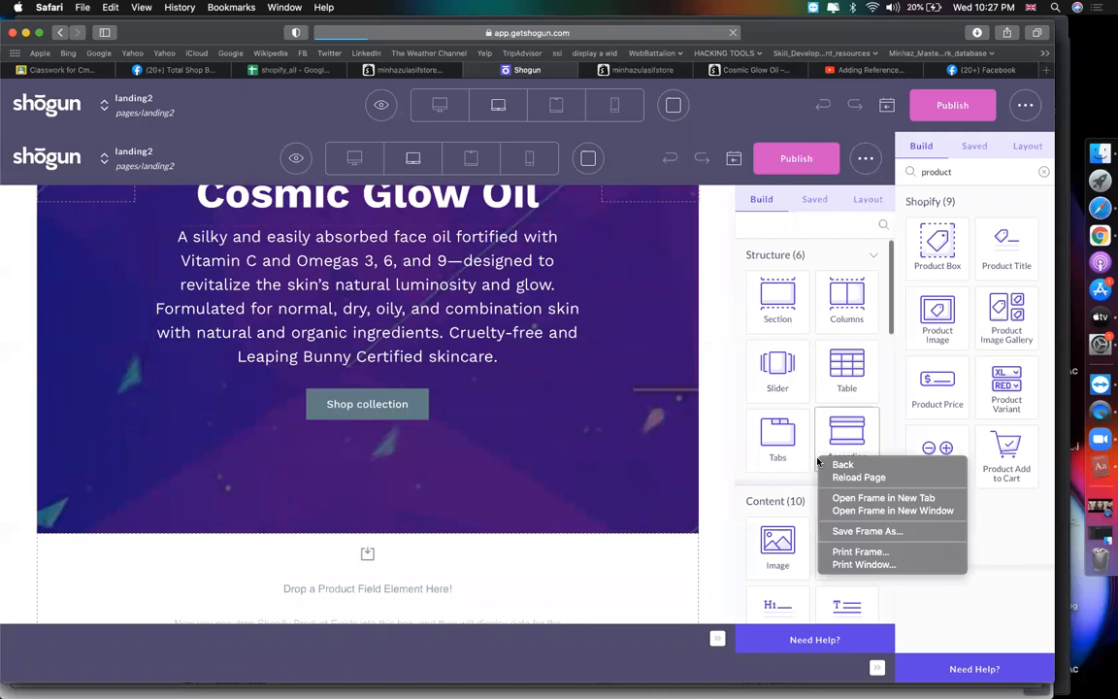
{"action": "left_click", "coordinate": [669, 378]}
{"action": "left_click", "coordinate": [622, 37]}
{"action": "key", "text": "Escape"}
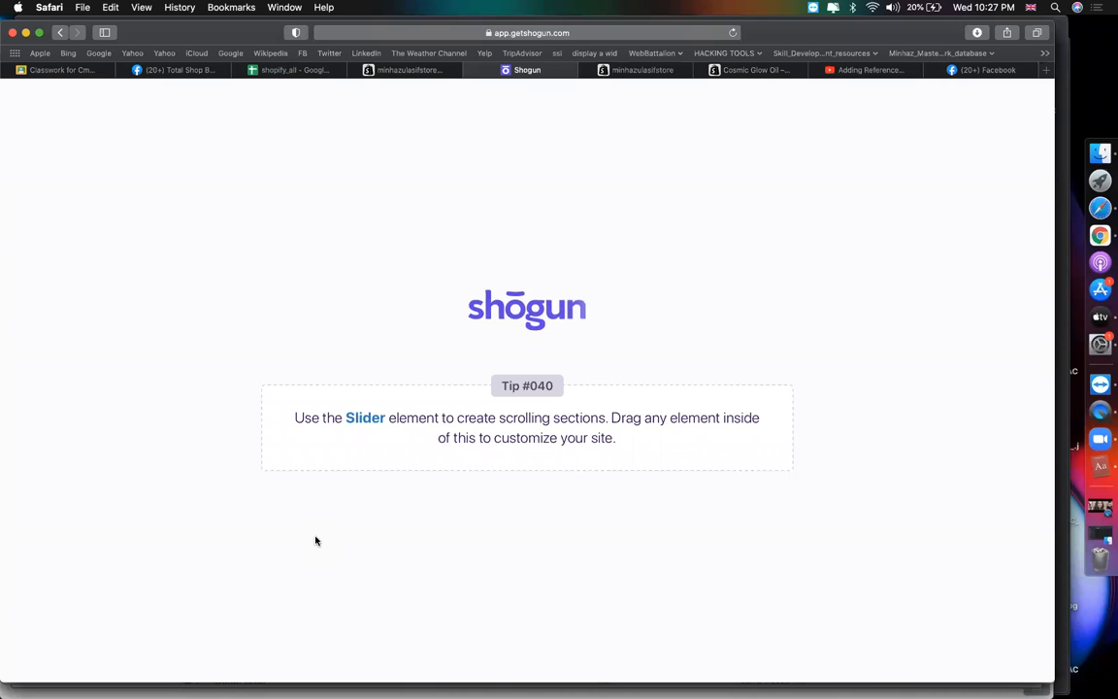
Change the label of the hero's "Shop collection" button to "Buy Now"
{"action": "scroll", "coordinate": [456, 485], "scroll_direction": "down", "scroll_amount": 5}
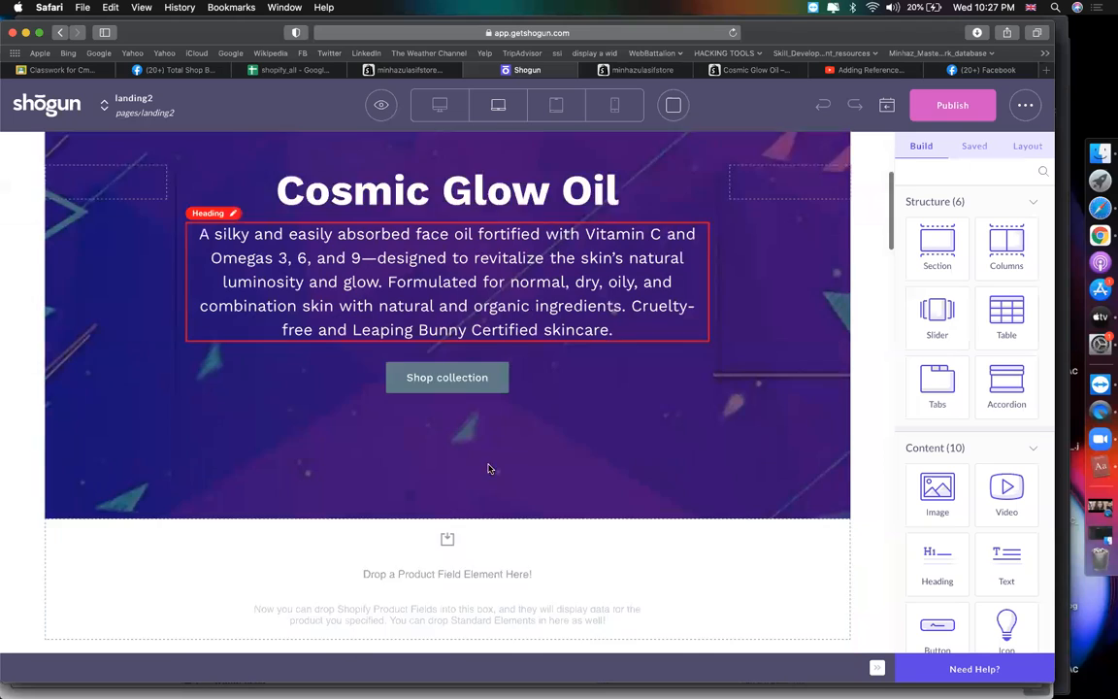
{"action": "left_click", "coordinate": [492, 305]}
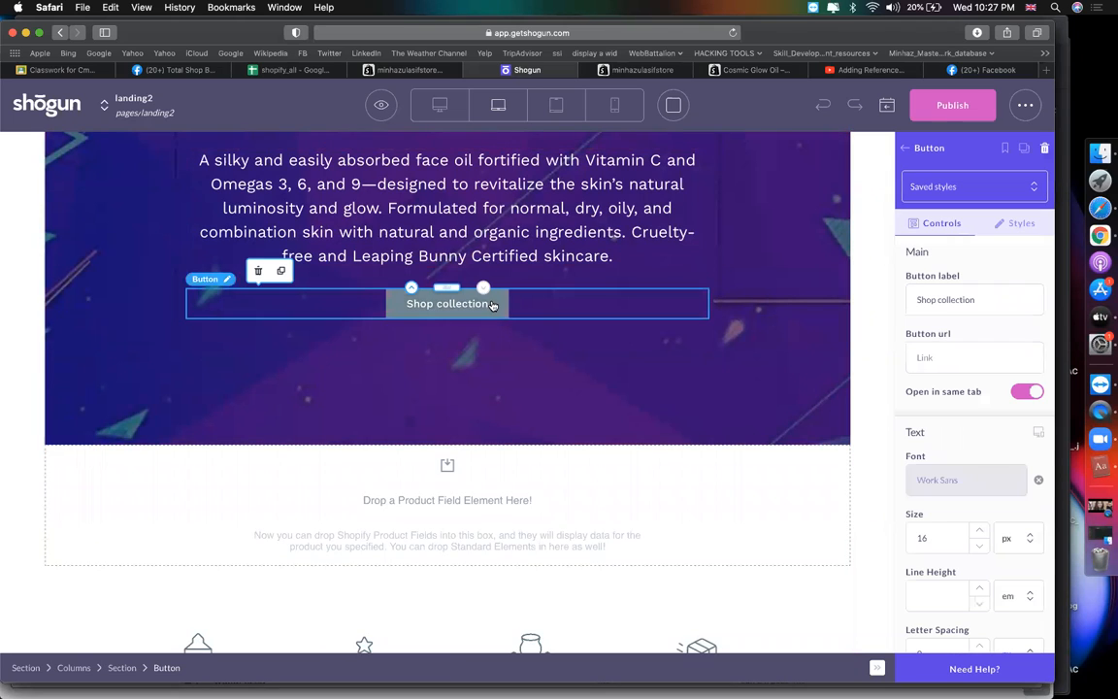
{"action": "left_click", "coordinate": [997, 308]}
{"action": "key", "text": "super+a"}
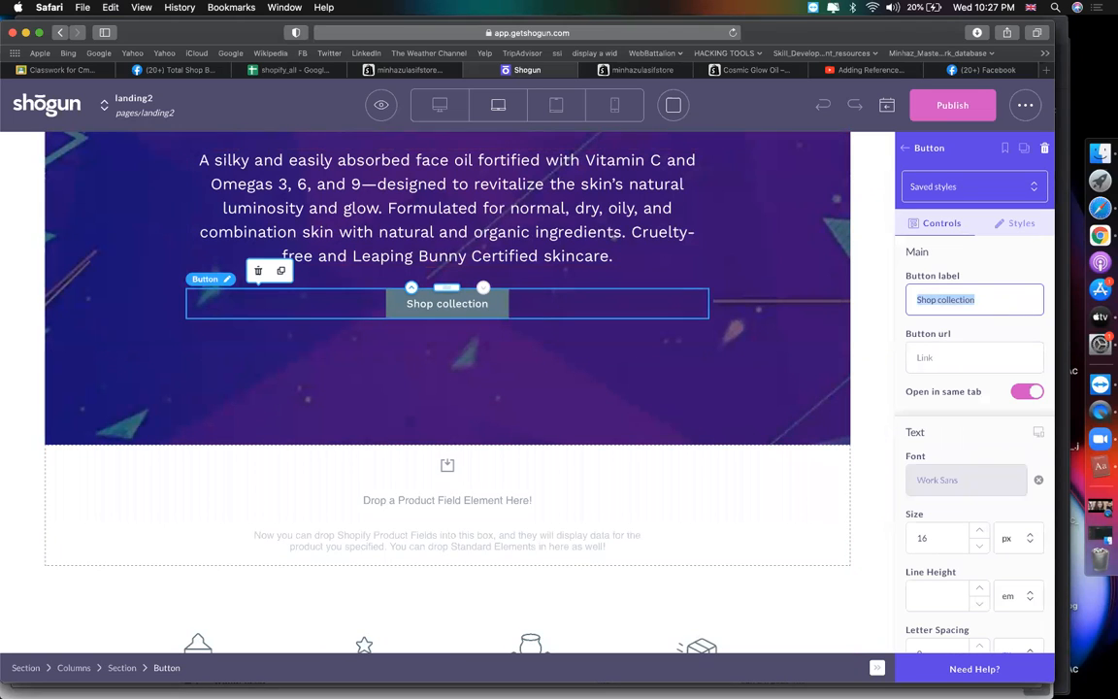
{"action": "type", "text": "Buy Now"}
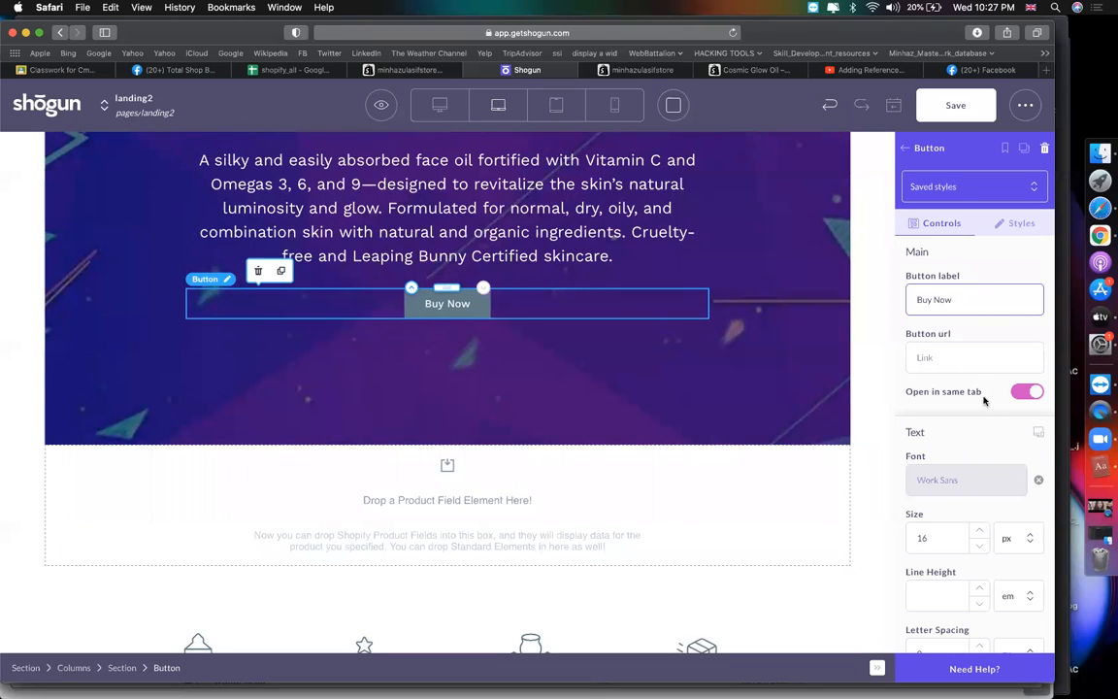
Copy the Cosmic Glow Oil product page address from the storefront and set it as the Buy Now button's URL
{"action": "left_click", "coordinate": [754, 71]}
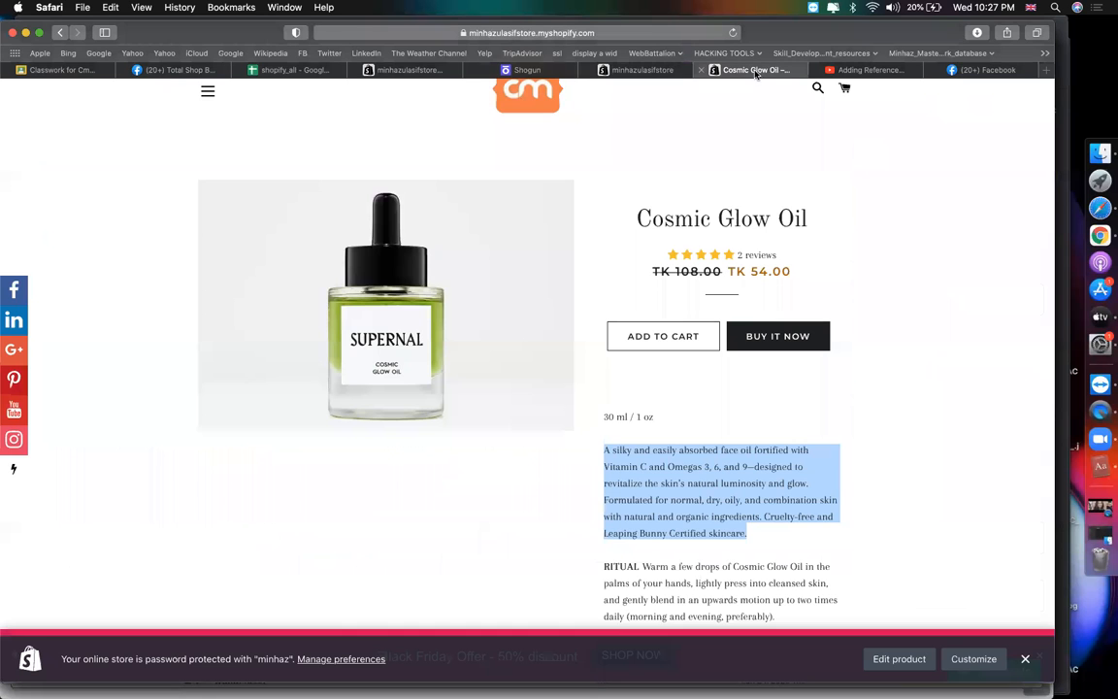
{"action": "left_click", "coordinate": [634, 36]}
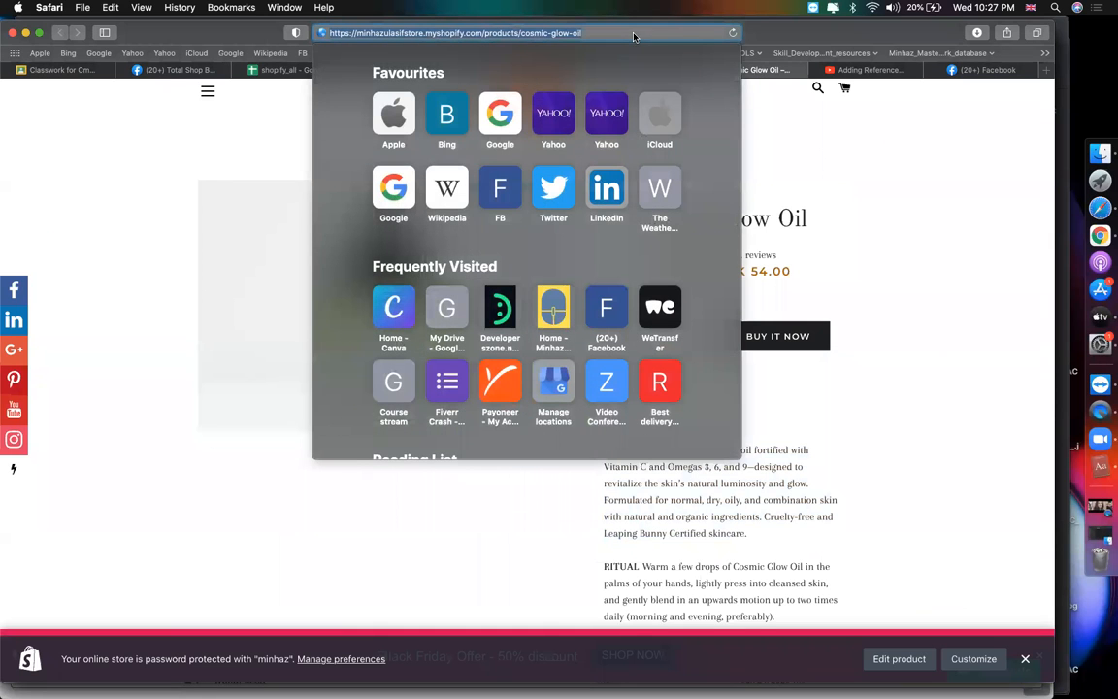
{"action": "left_click", "coordinate": [150, 184]}
{"action": "left_click", "coordinate": [517, 71]}
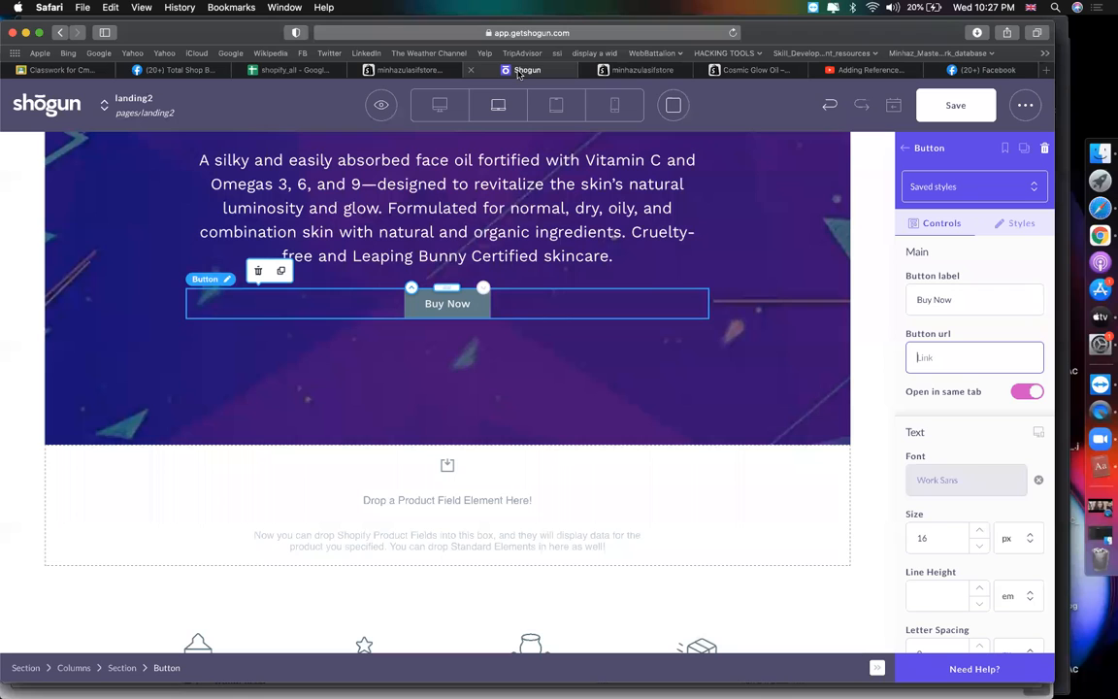
{"action": "left_click", "coordinate": [949, 355]}
{"action": "key", "text": "super+v"}
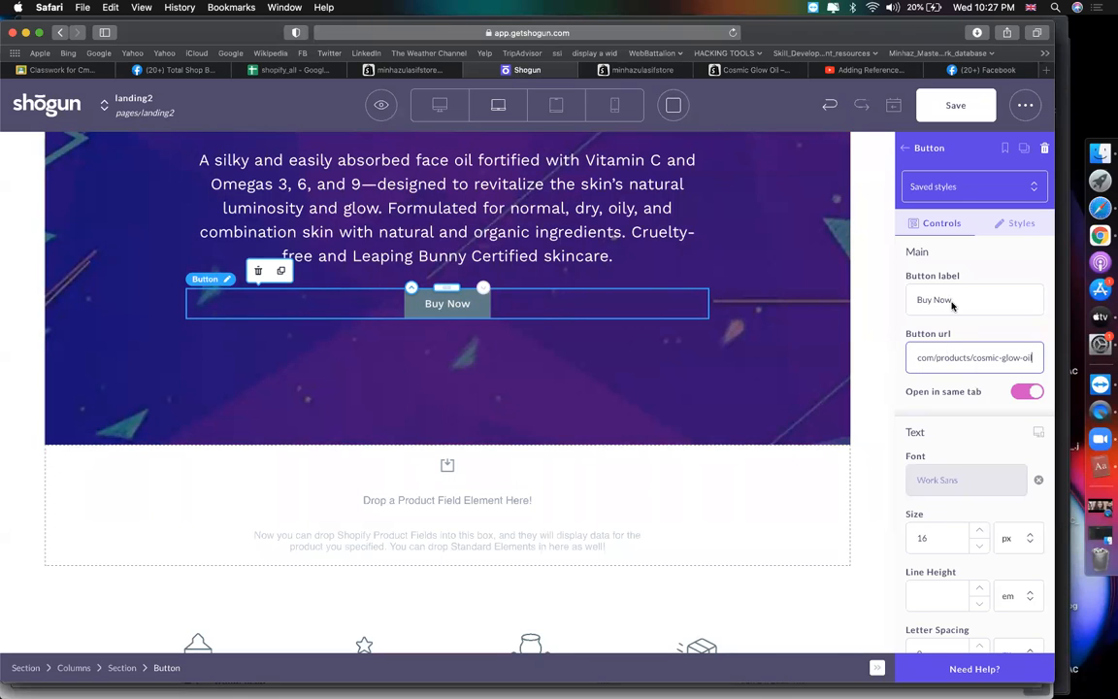
Set the Buy Now button's default background color to light grey E9EDF0
{"action": "scroll", "coordinate": [980, 298], "scroll_direction": "down", "scroll_amount": 15}
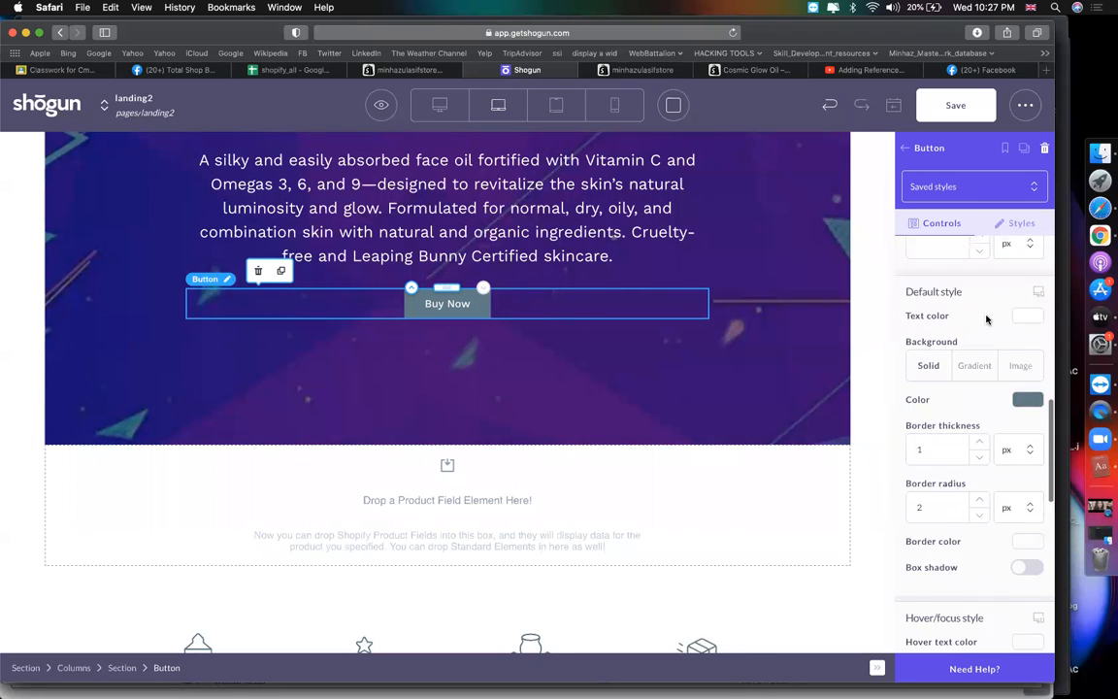
{"action": "scroll", "coordinate": [987, 321], "scroll_direction": "down", "scroll_amount": 2}
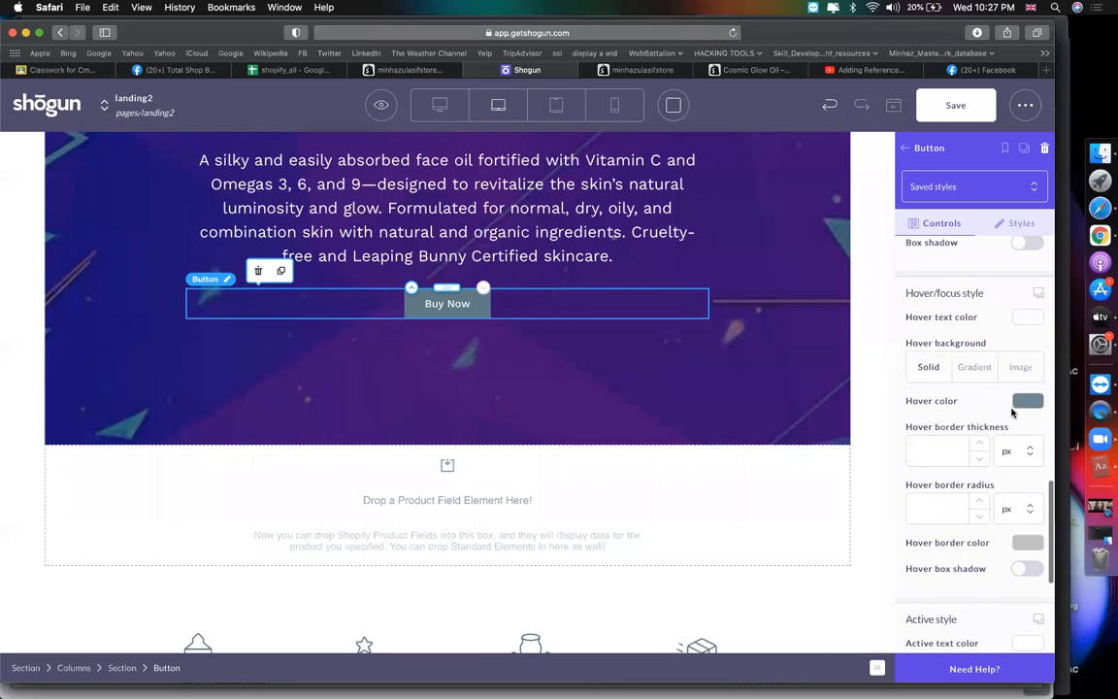
{"action": "scroll", "coordinate": [1013, 400], "scroll_direction": "up", "scroll_amount": 5}
{"action": "scroll", "coordinate": [1012, 401], "scroll_direction": "up", "scroll_amount": 3}
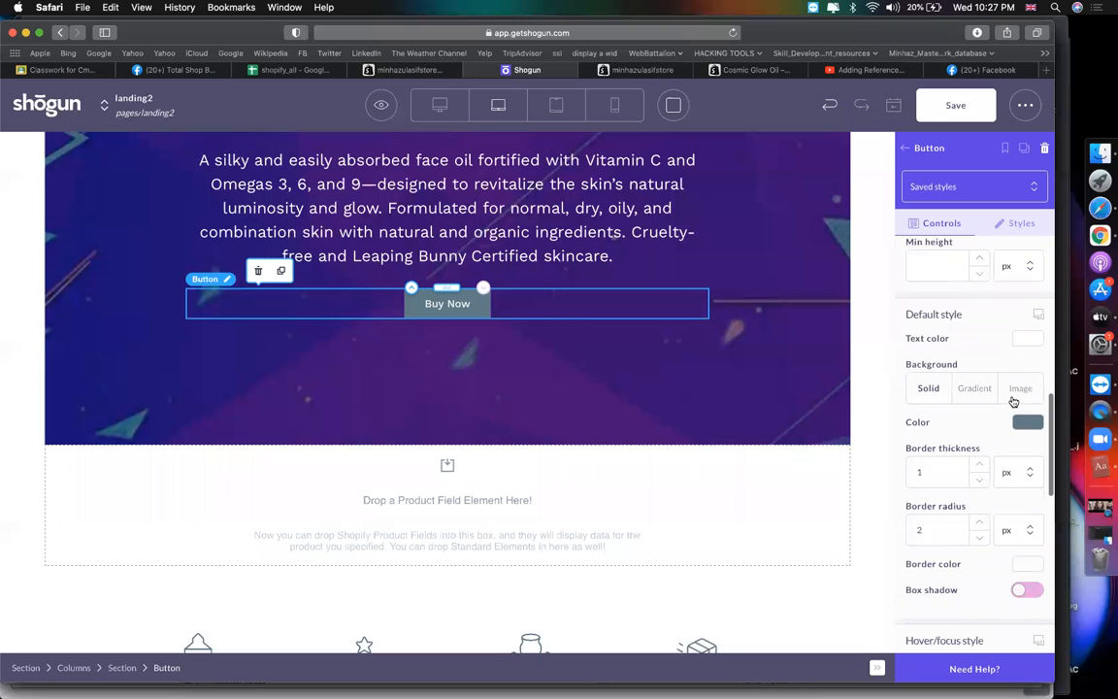
{"action": "left_click", "coordinate": [1027, 422]}
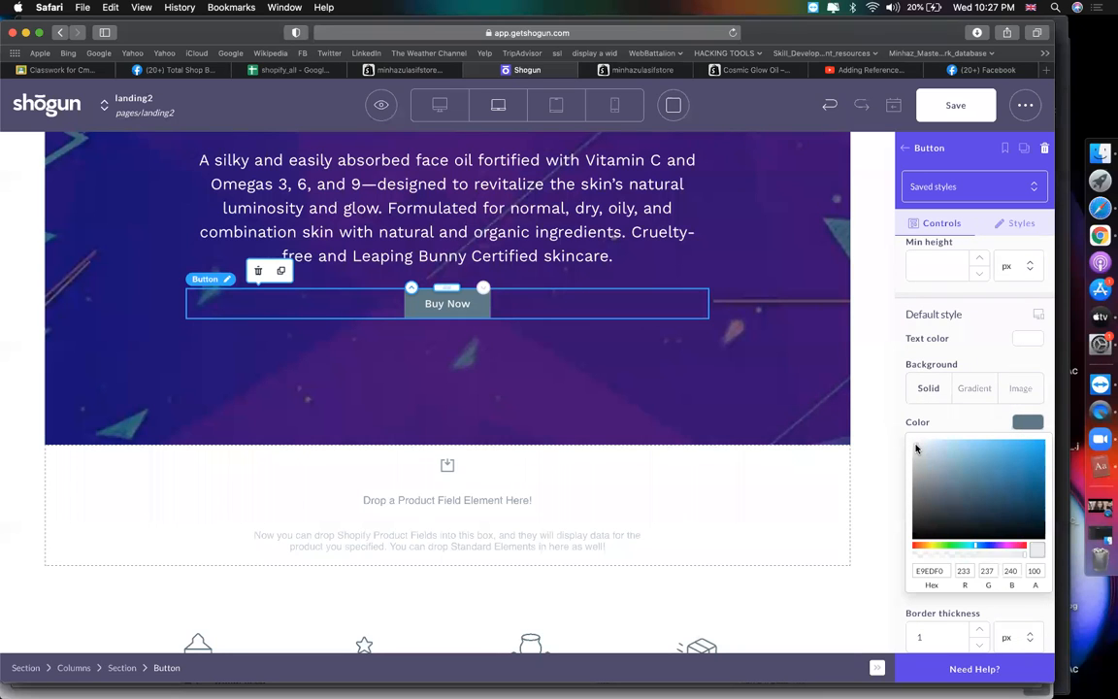
{"action": "left_click", "coordinate": [918, 448]}
{"action": "left_click", "coordinate": [1027, 423]}
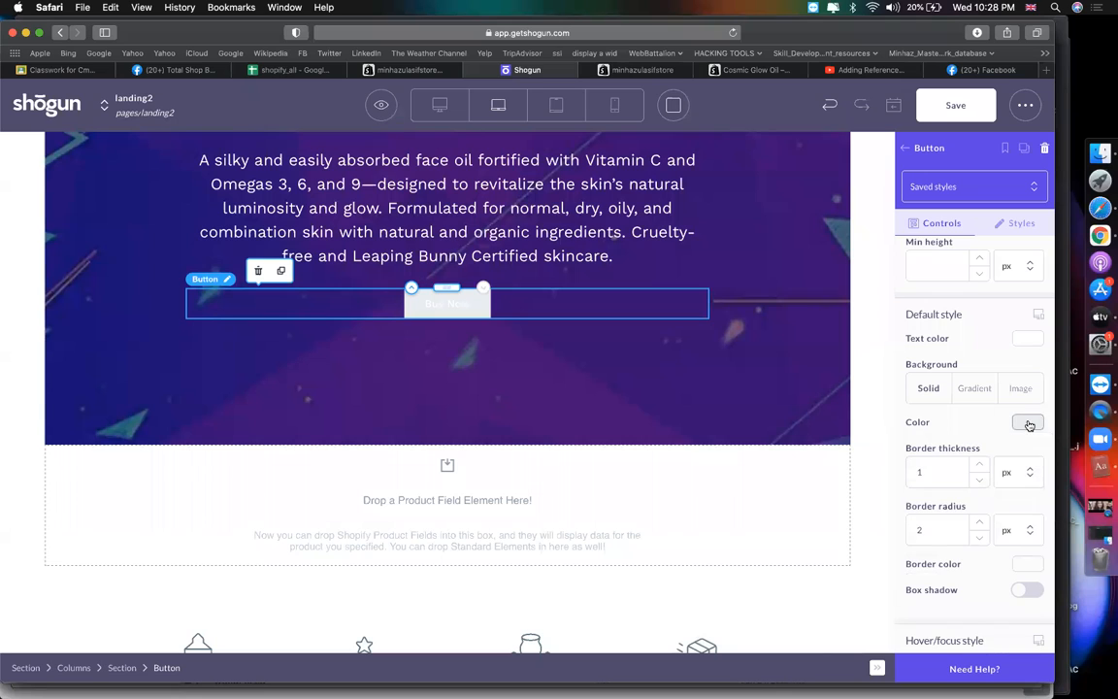
Set the Buy Now button's default text color to purple 511491
{"action": "scroll", "coordinate": [966, 442], "scroll_direction": "up", "scroll_amount": 1}
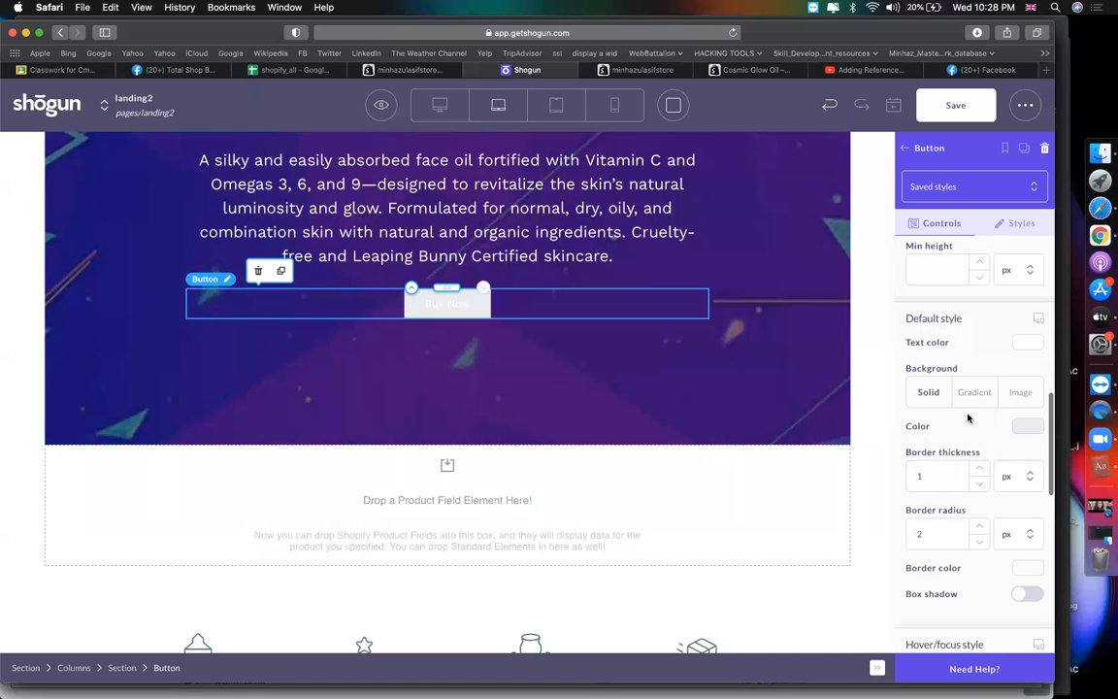
{"action": "left_click", "coordinate": [1025, 343]}
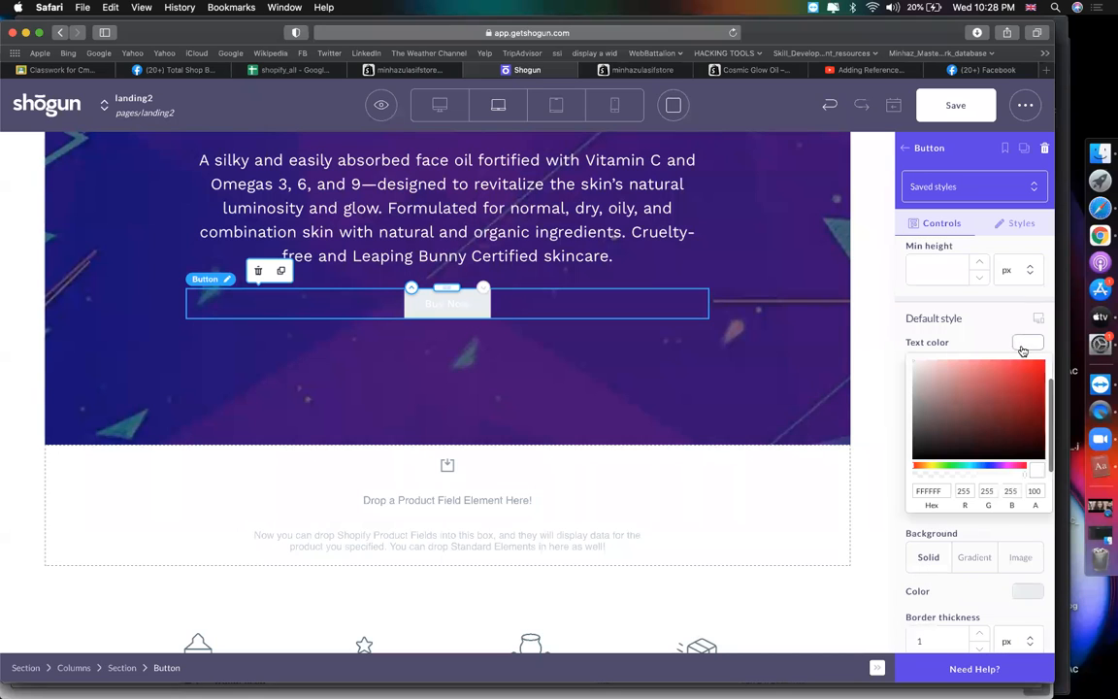
{"action": "left_click", "coordinate": [1022, 430]}
{"action": "left_click", "coordinate": [988, 467]}
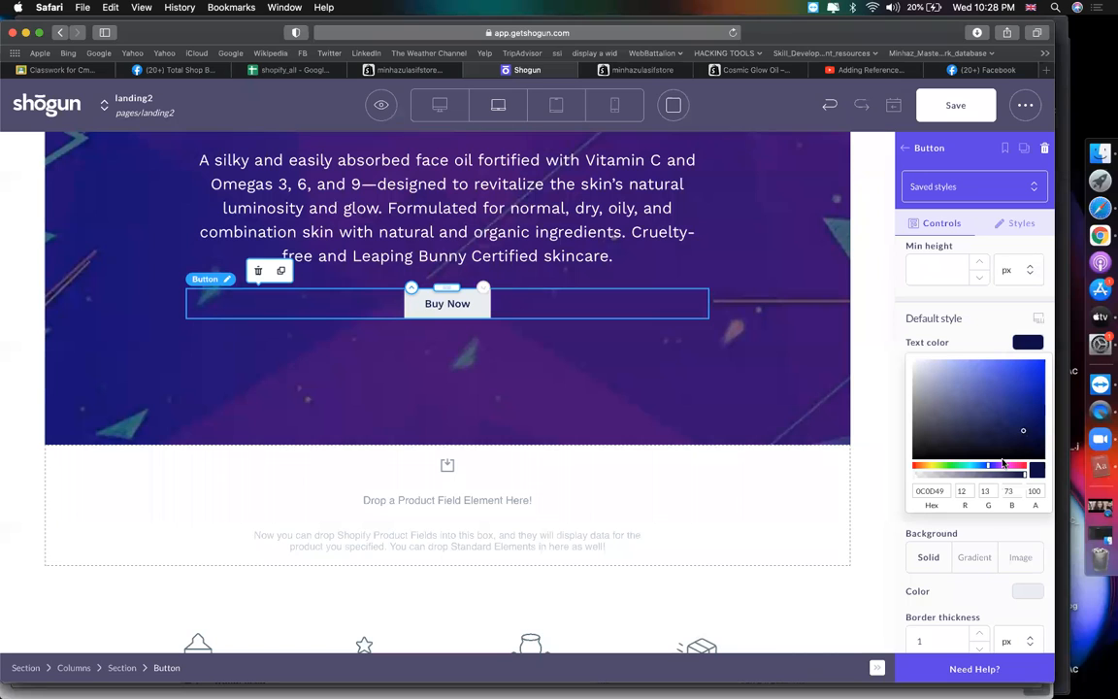
{"action": "left_click", "coordinate": [998, 467]}
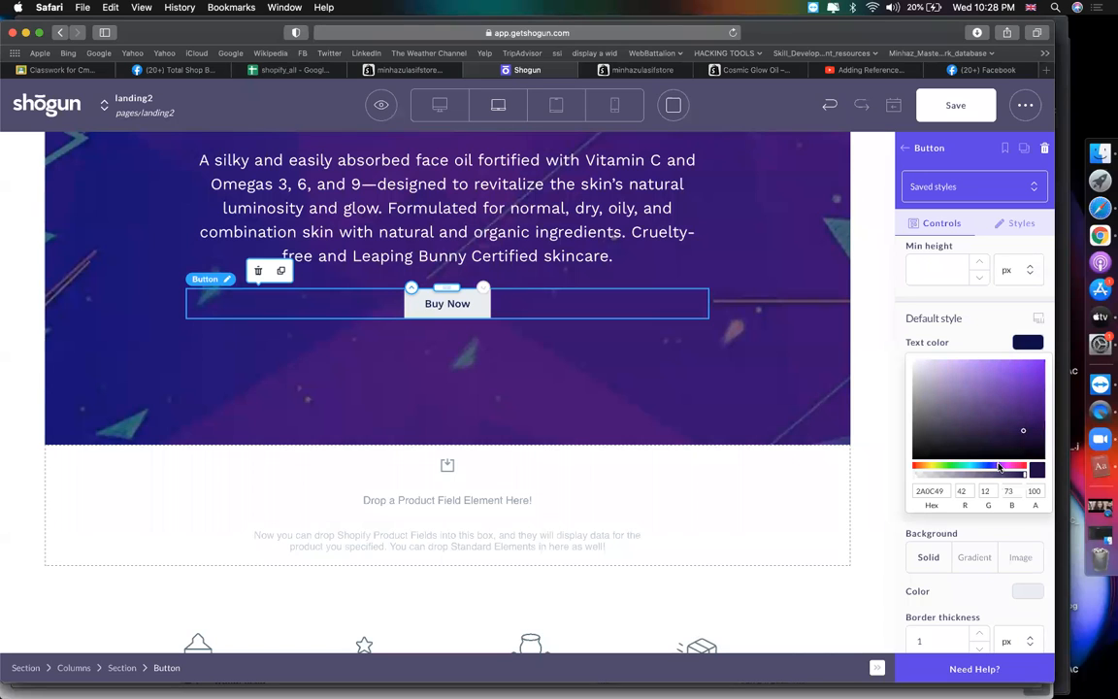
{"action": "left_click", "coordinate": [1027, 410]}
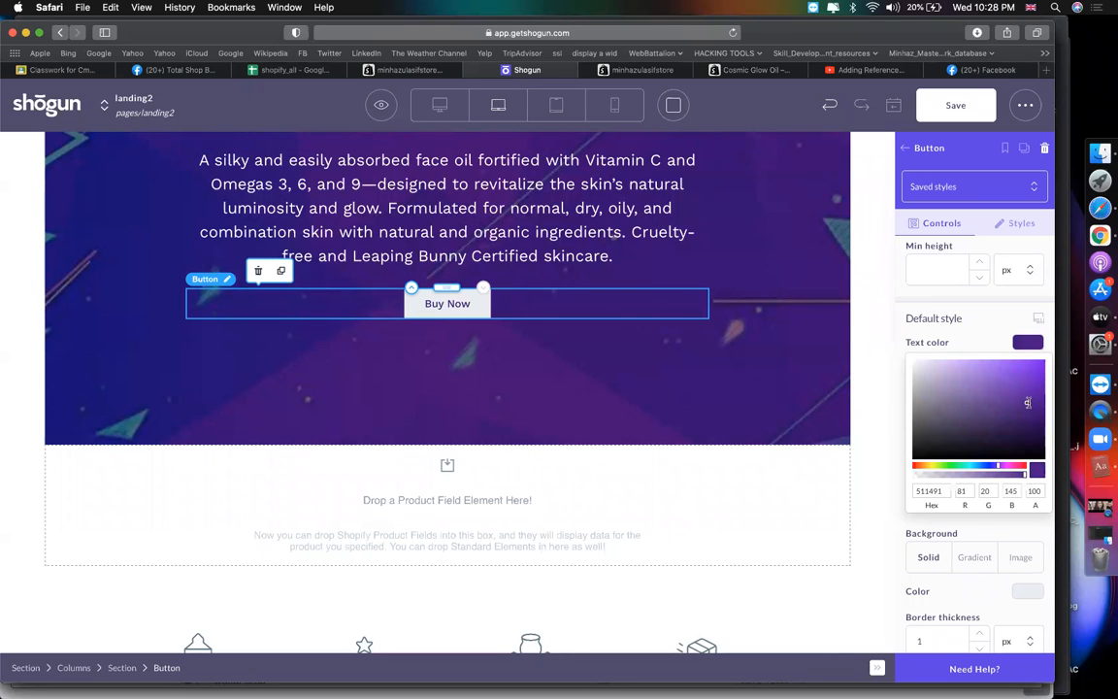
{"action": "left_click", "coordinate": [1027, 339]}
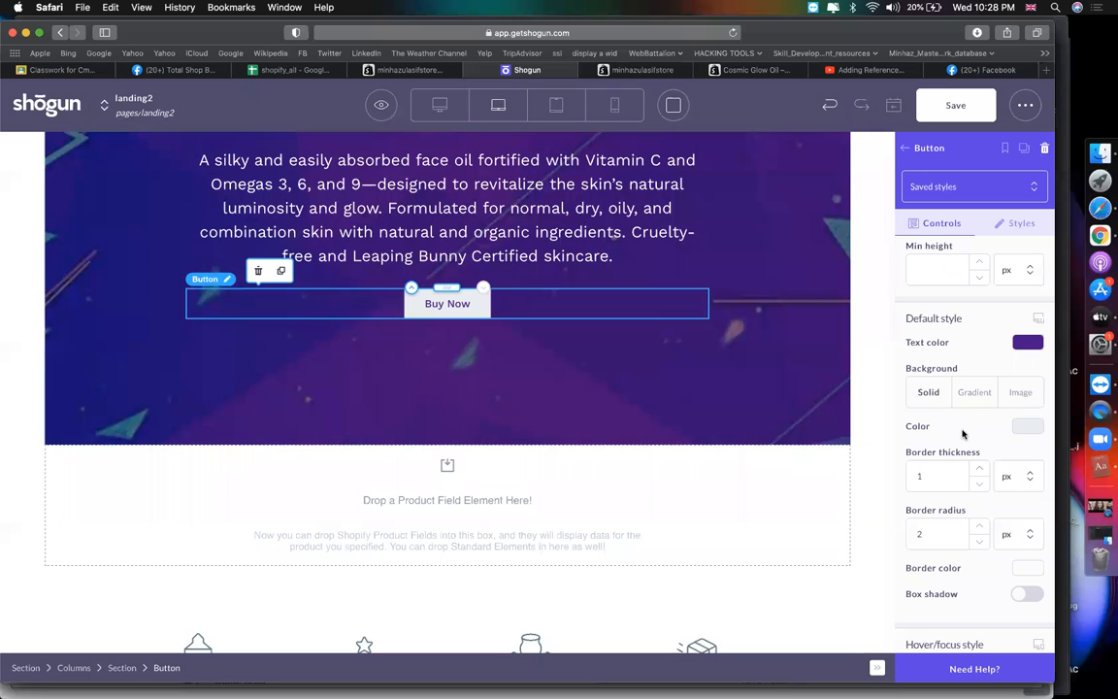
Increase the Buy Now button's text size to 30 px
{"action": "scroll", "coordinate": [960, 432], "scroll_direction": "down", "scroll_amount": 2}
{"action": "scroll", "coordinate": [963, 434], "scroll_direction": "up", "scroll_amount": 7}
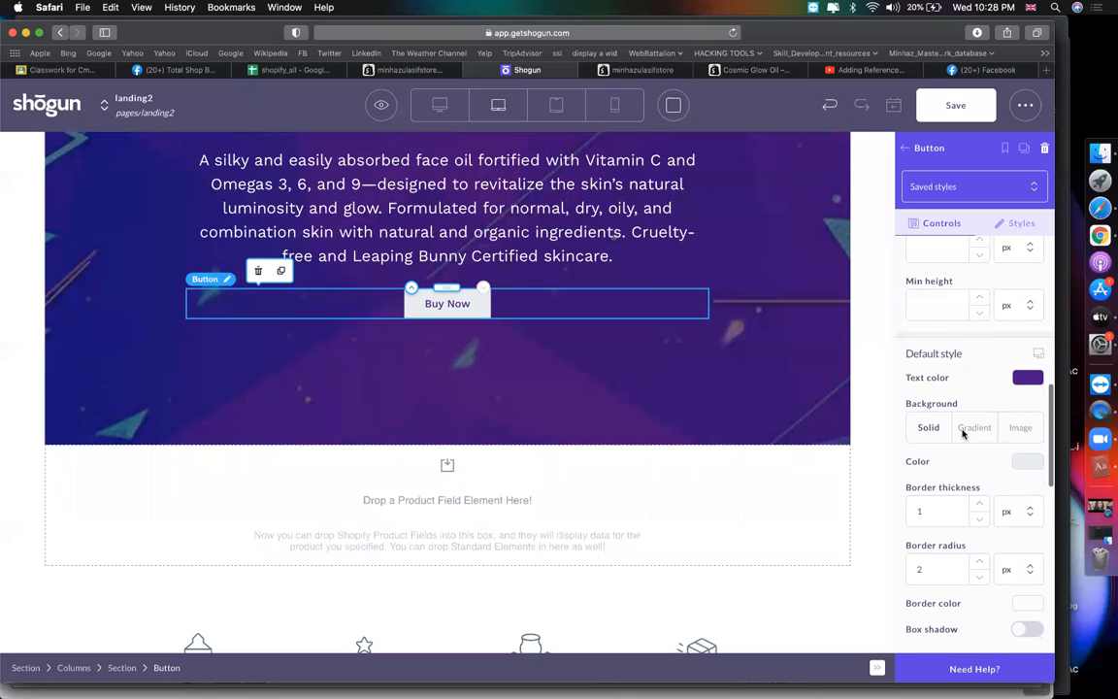
{"action": "scroll", "coordinate": [946, 445], "scroll_direction": "up", "scroll_amount": 4}
{"action": "left_click", "coordinate": [940, 384]}
{"action": "left_click", "coordinate": [980, 375]}
{"action": "triple_click", "coordinate": [980, 375]}
{"action": "triple_click", "coordinate": [981, 375]}
{"action": "double_click", "coordinate": [981, 375]}
{"action": "double_click", "coordinate": [981, 374]}
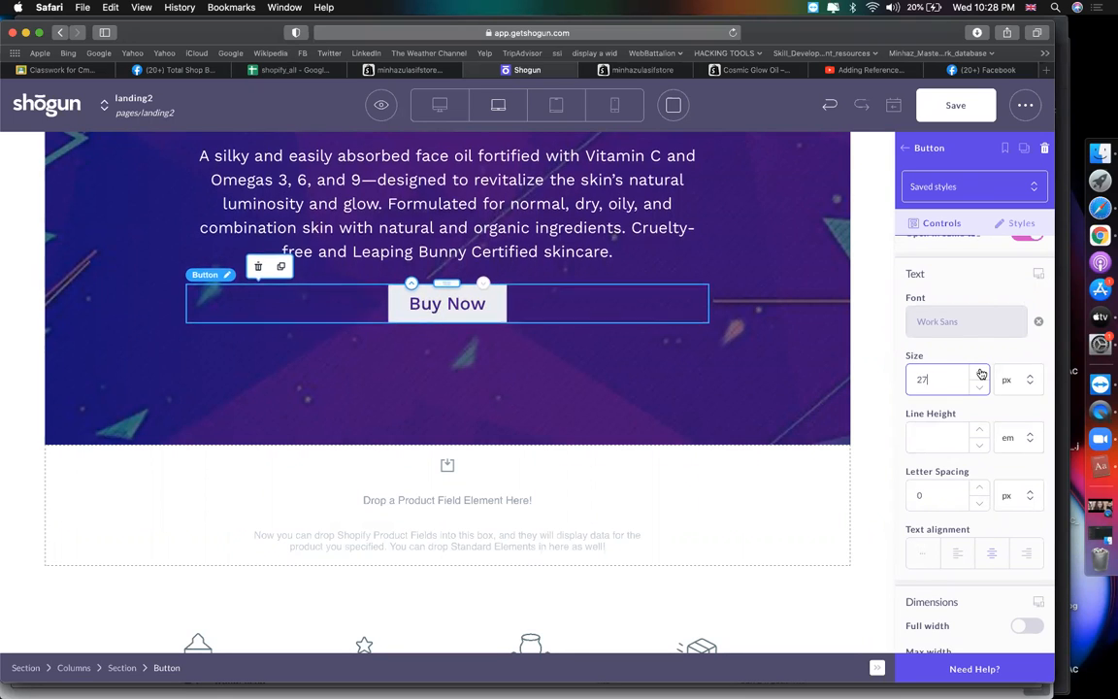
{"action": "triple_click", "coordinate": [981, 374]}
{"action": "scroll", "coordinate": [951, 383], "scroll_direction": "up", "scroll_amount": 2}
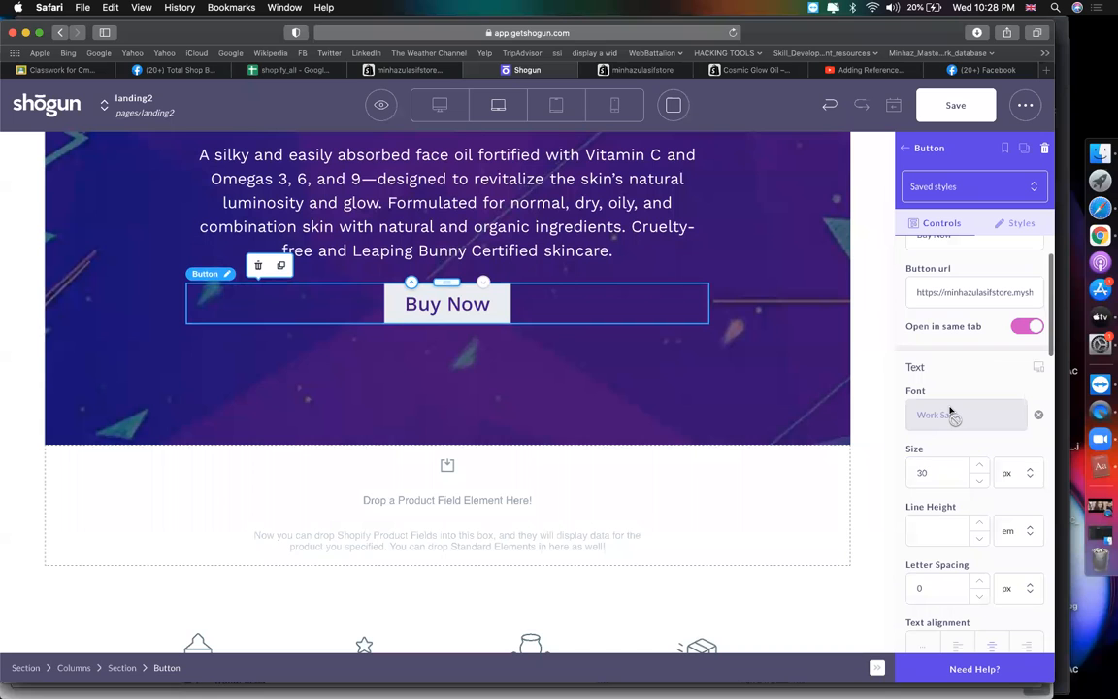
Delete the section with the "Born in the UK" feature icons and the Featured Products section below the Product Box
{"action": "scroll", "coordinate": [582, 340], "scroll_direction": "down", "scroll_amount": 4}
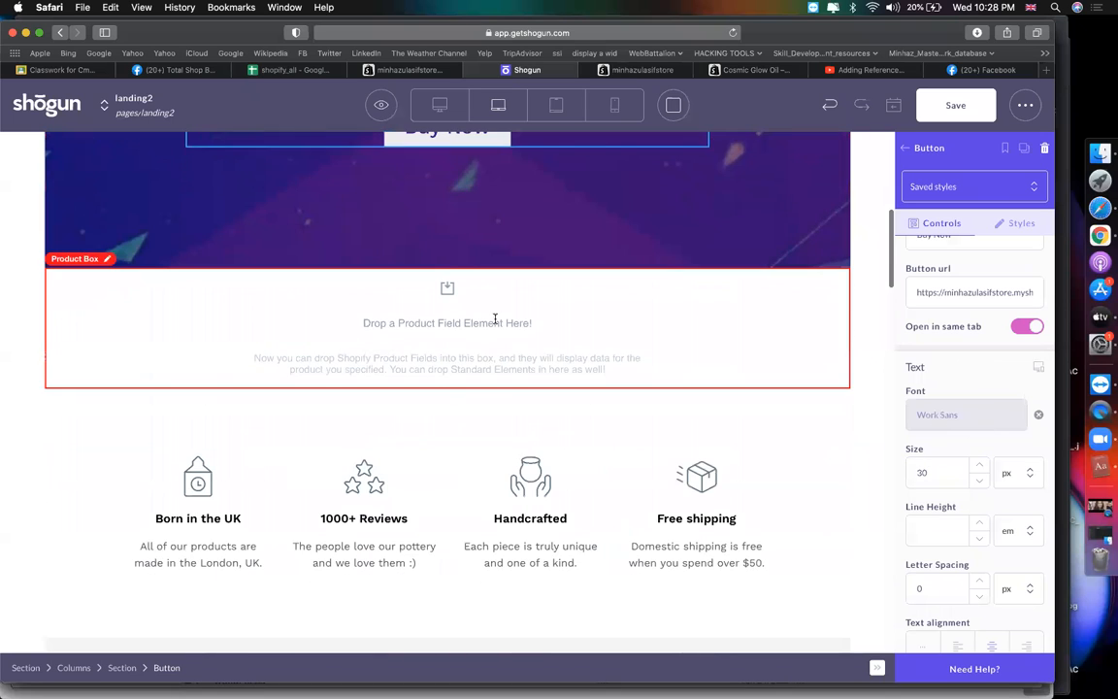
{"action": "left_click", "coordinate": [495, 319]}
{"action": "scroll", "coordinate": [481, 402], "scroll_direction": "down", "scroll_amount": 3}
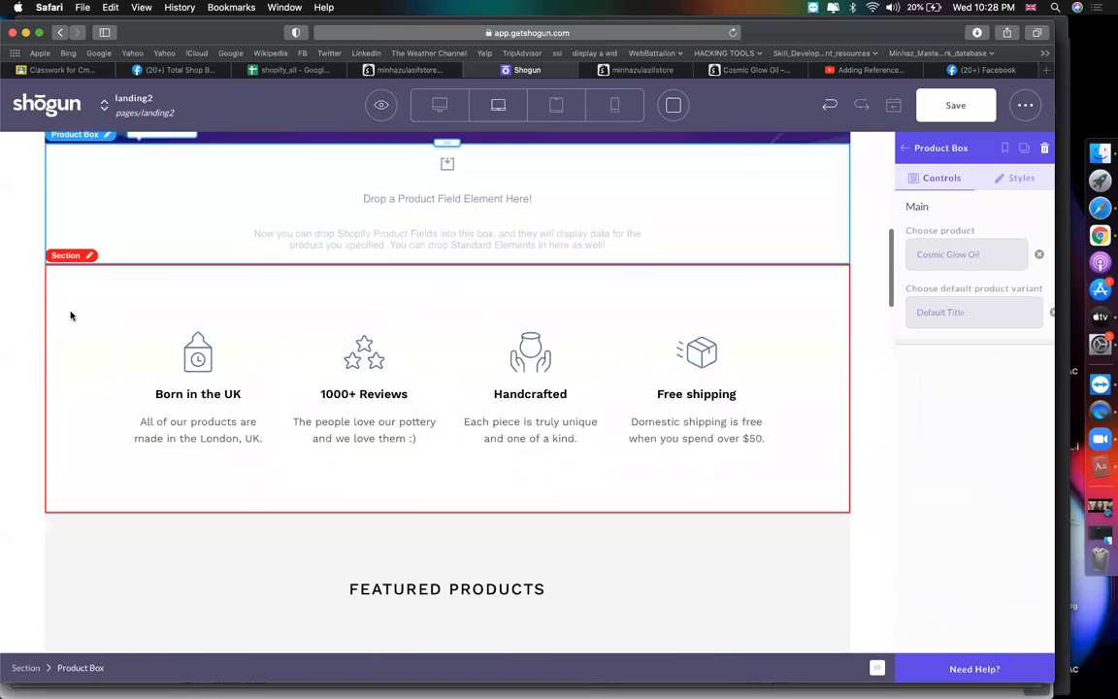
{"action": "left_click", "coordinate": [87, 281]}
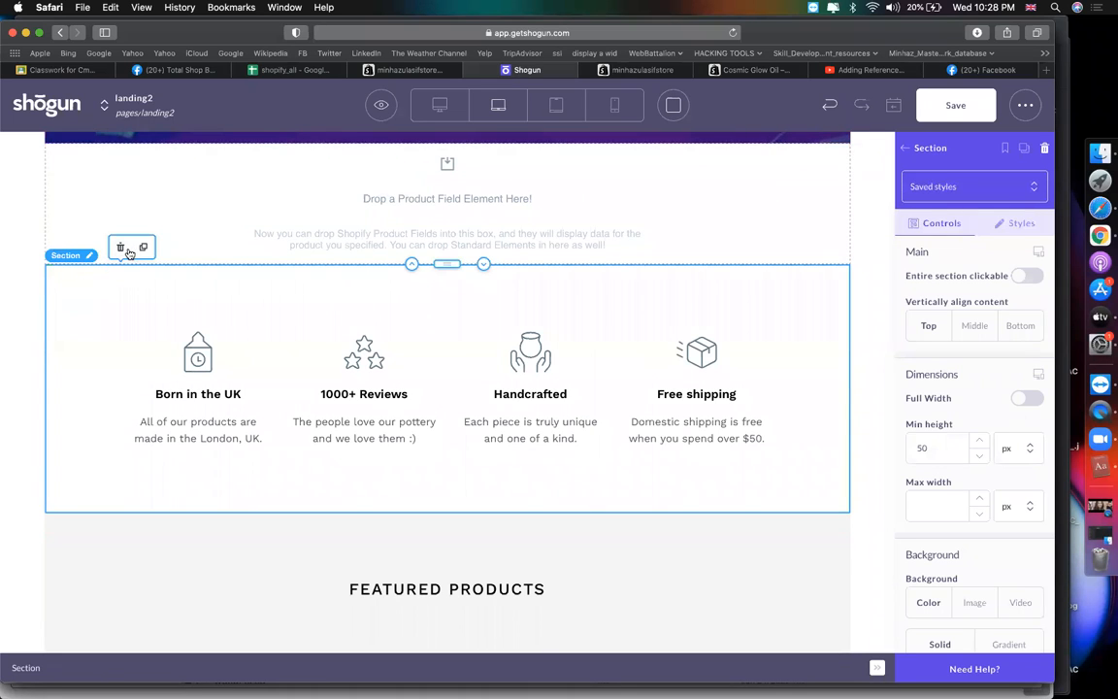
{"action": "left_click", "coordinate": [122, 248]}
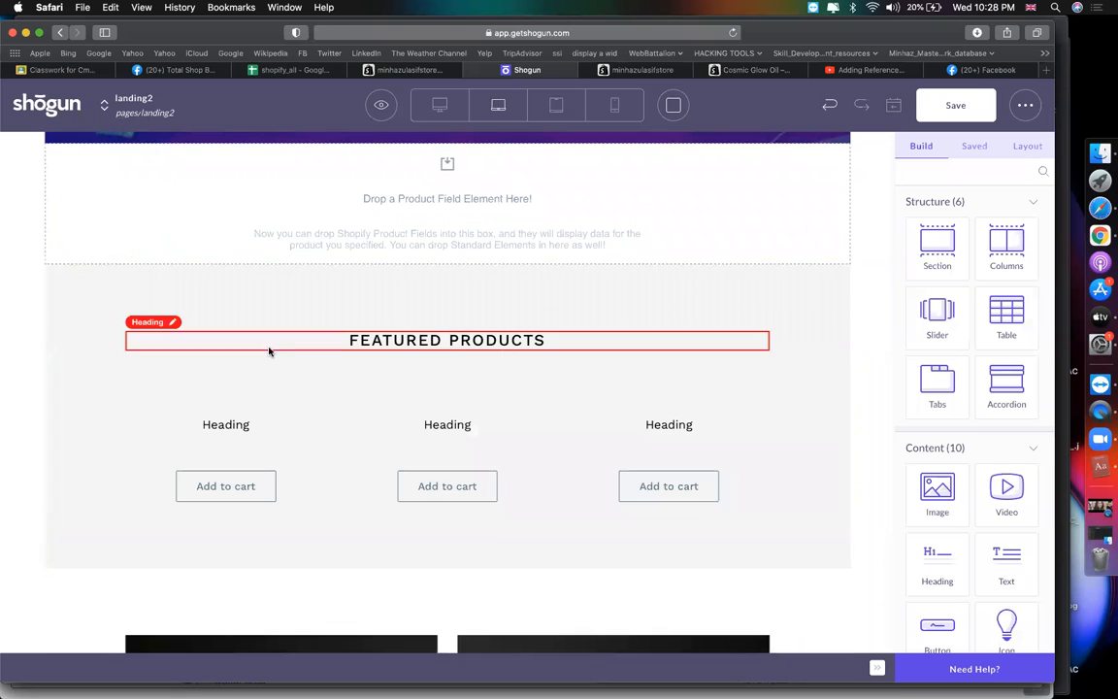
{"action": "left_click", "coordinate": [73, 297]}
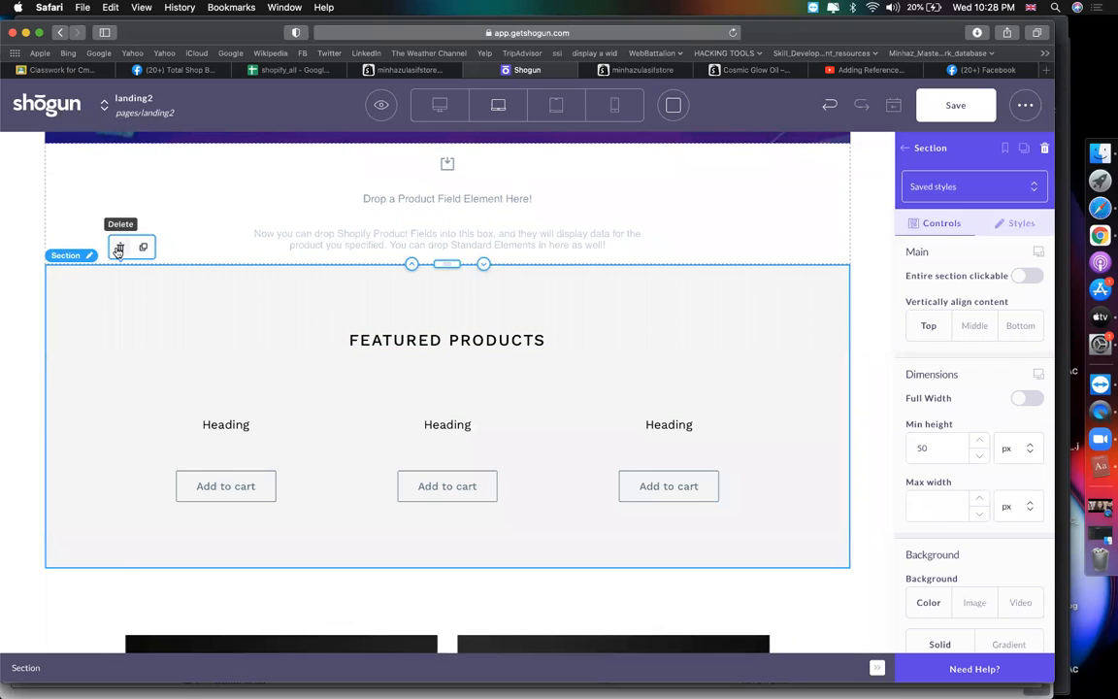
{"action": "left_click", "coordinate": [117, 248]}
Open the background image chooser for the Shop Vases section and browse the media library
{"action": "scroll", "coordinate": [195, 349], "scroll_direction": "down", "scroll_amount": 1}
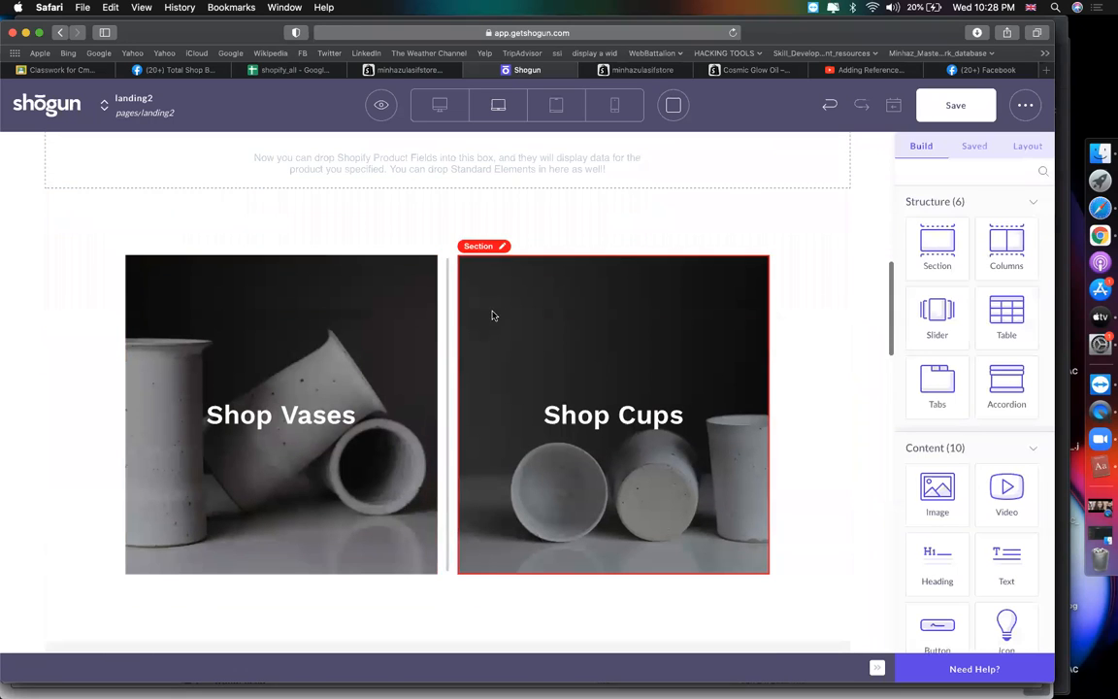
{"action": "left_click", "coordinate": [340, 336]}
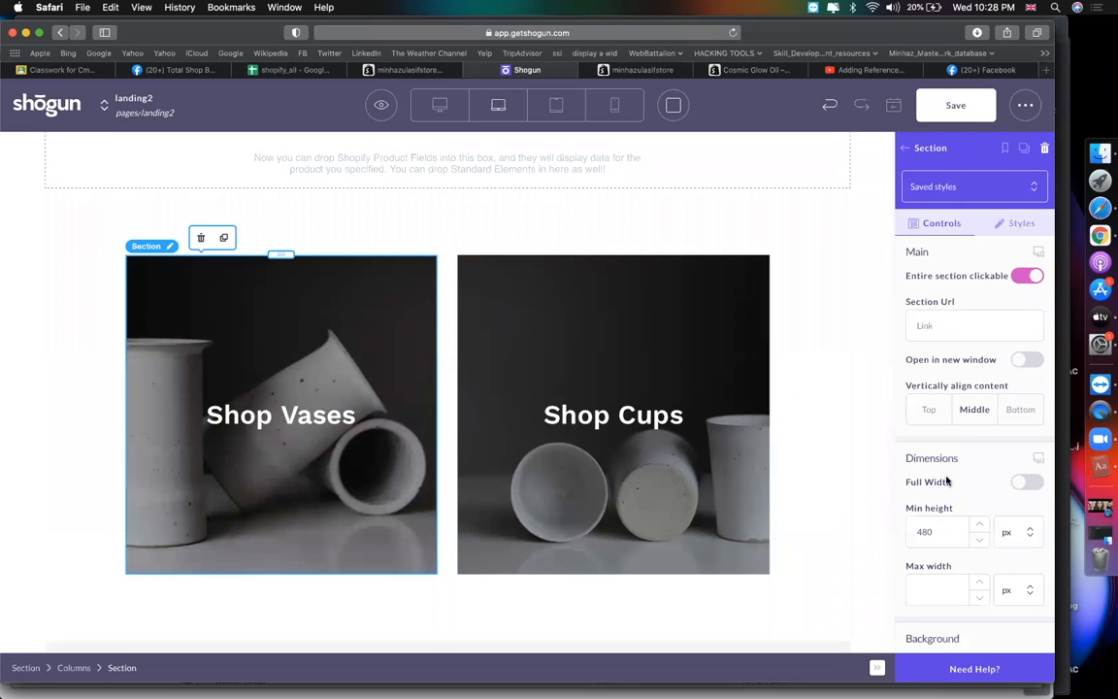
{"action": "scroll", "coordinate": [947, 480], "scroll_direction": "down", "scroll_amount": 5}
{"action": "left_click", "coordinate": [974, 456]}
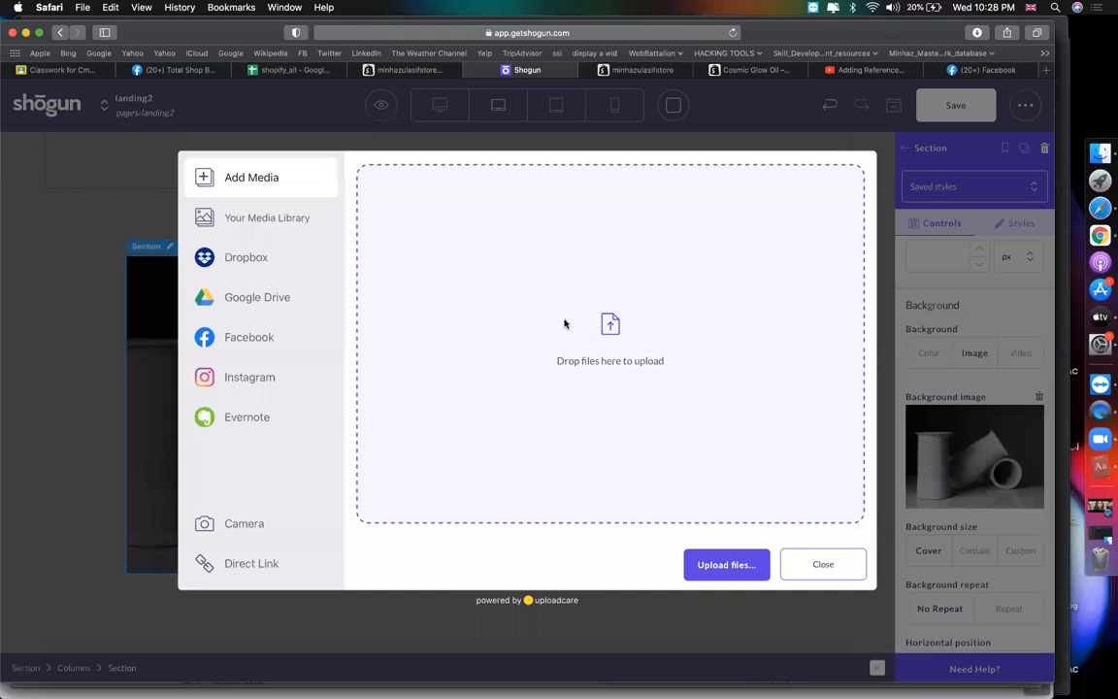
{"action": "left_click", "coordinate": [244, 216]}
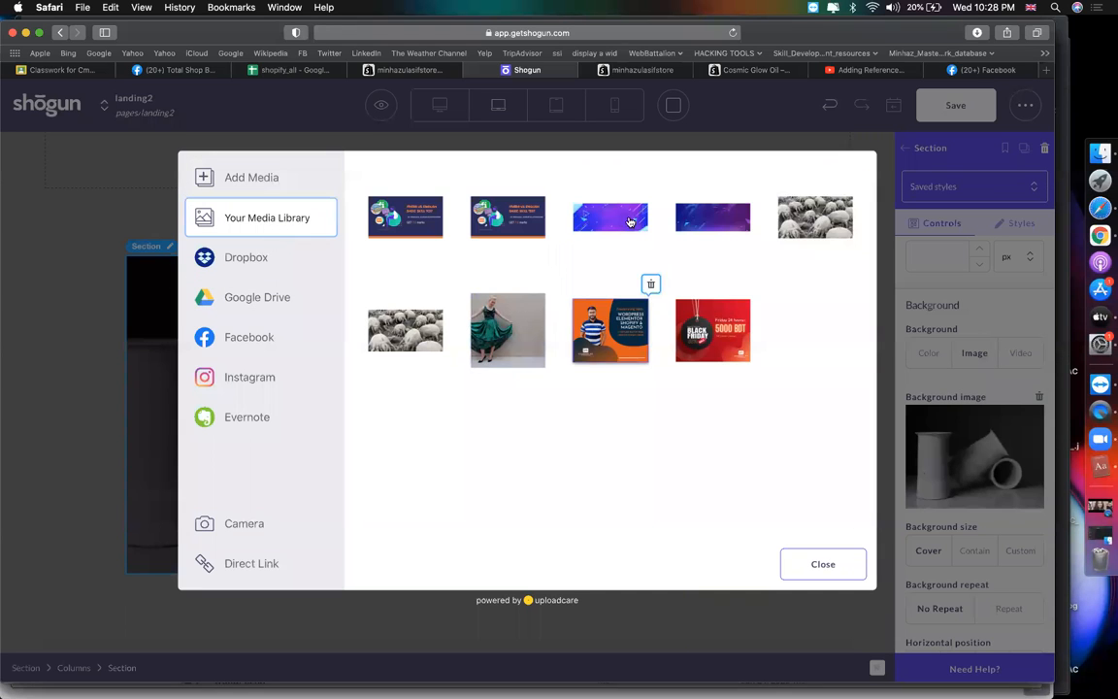
Save the product image from the storefront's Cosmic Glow Oil page as 1 in the ThePetFoods.com folder
{"action": "left_click", "coordinate": [752, 70]}
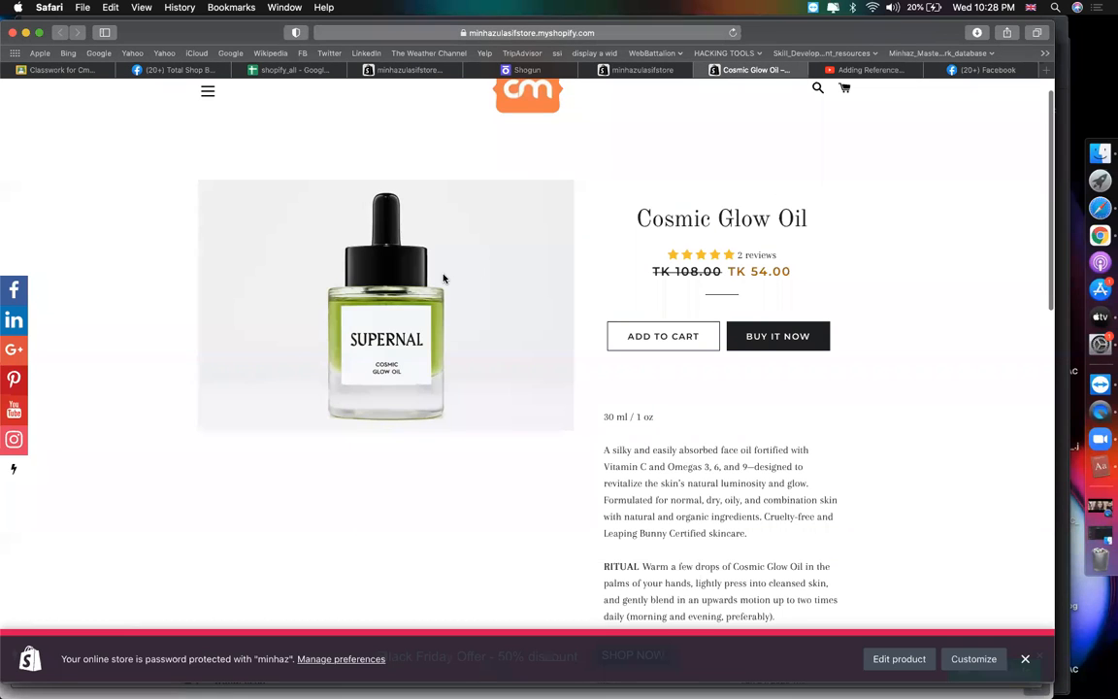
{"action": "right_click", "coordinate": [445, 276]}
{"action": "left_click", "coordinate": [473, 325]}
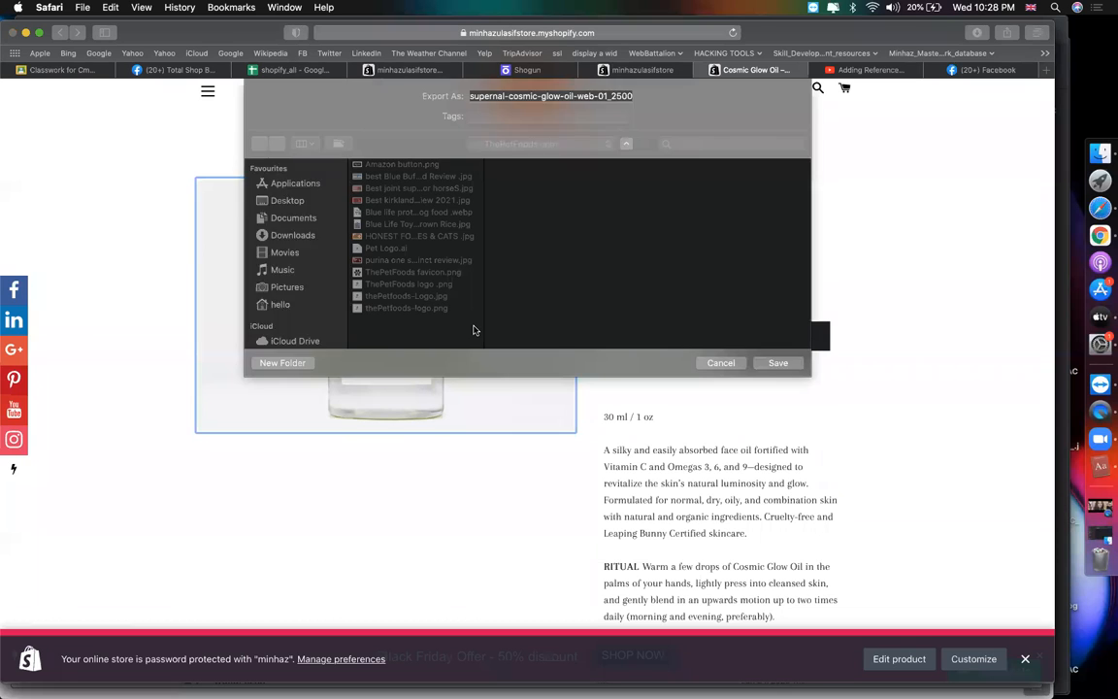
{"action": "key", "text": "Return"}
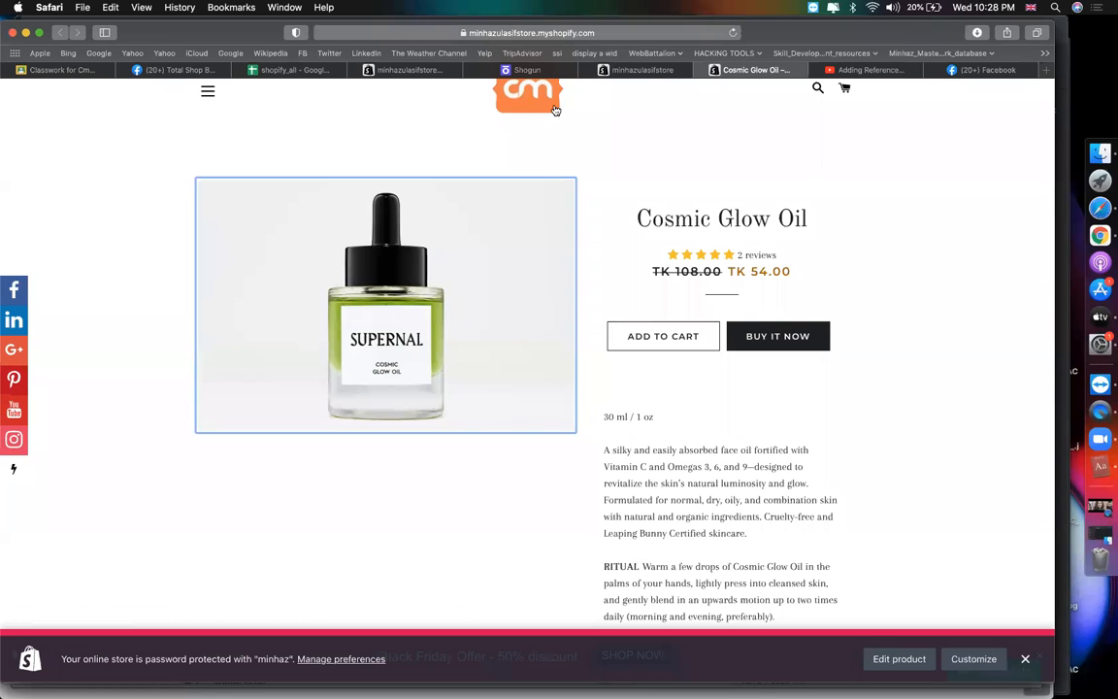
Save the Cosmic Glow Oil product image again to the Desktop as 1, replacing the existing file
{"action": "right_click", "coordinate": [512, 197]}
{"action": "left_click", "coordinate": [531, 249]}
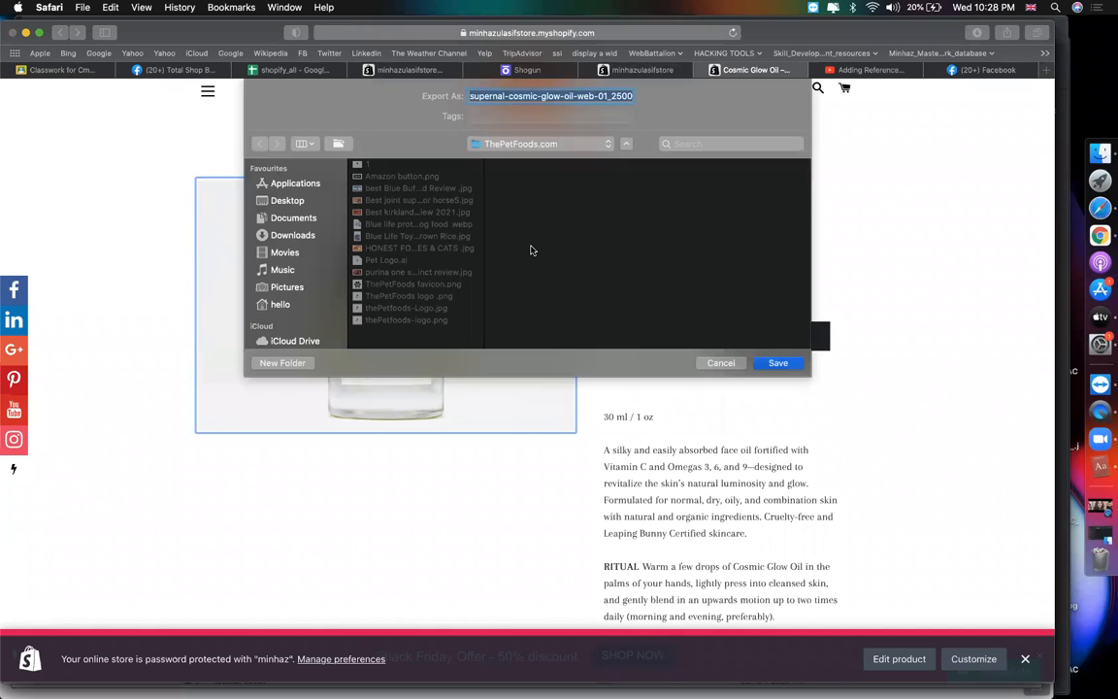
{"action": "left_click", "coordinate": [283, 201]}
{"action": "type", "text": "1"}
{"action": "key", "text": "Return"}
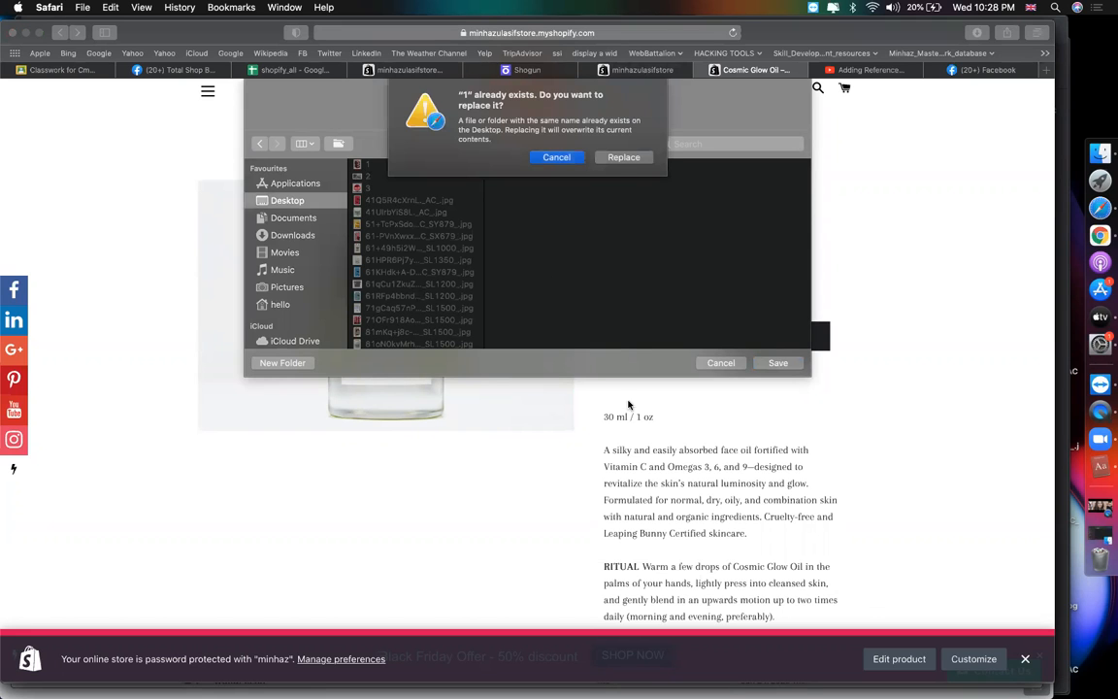
{"action": "left_click", "coordinate": [624, 158]}
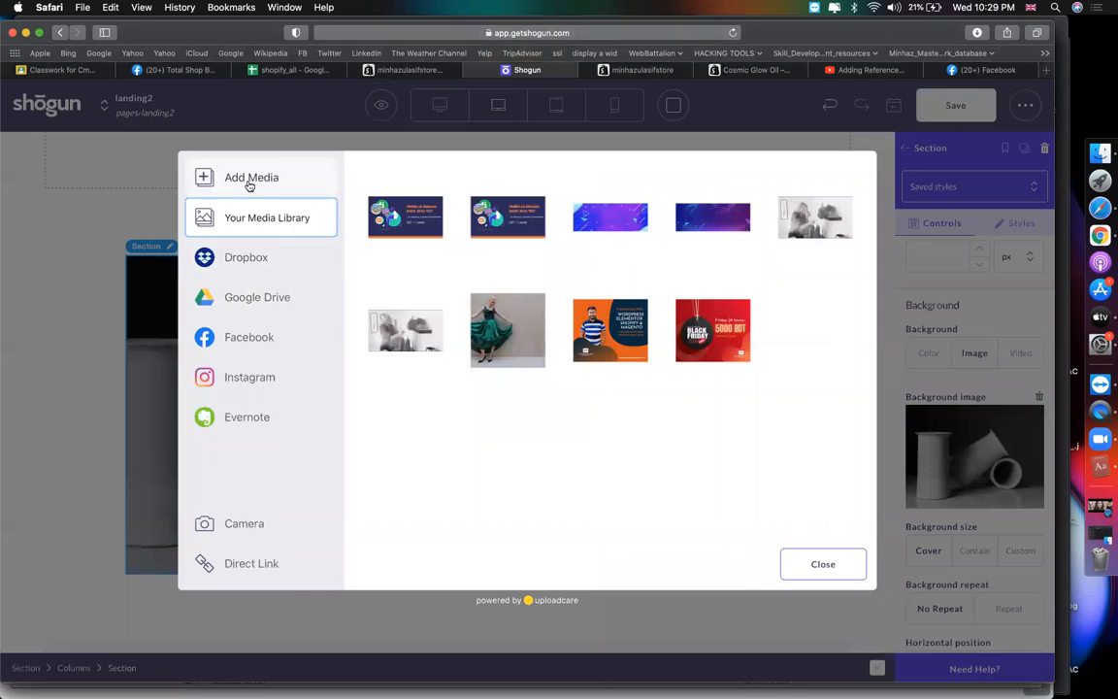
Upload the file 1 from the Desktop as the background image of the Shop Vases section
{"action": "left_click", "coordinate": [247, 180]}
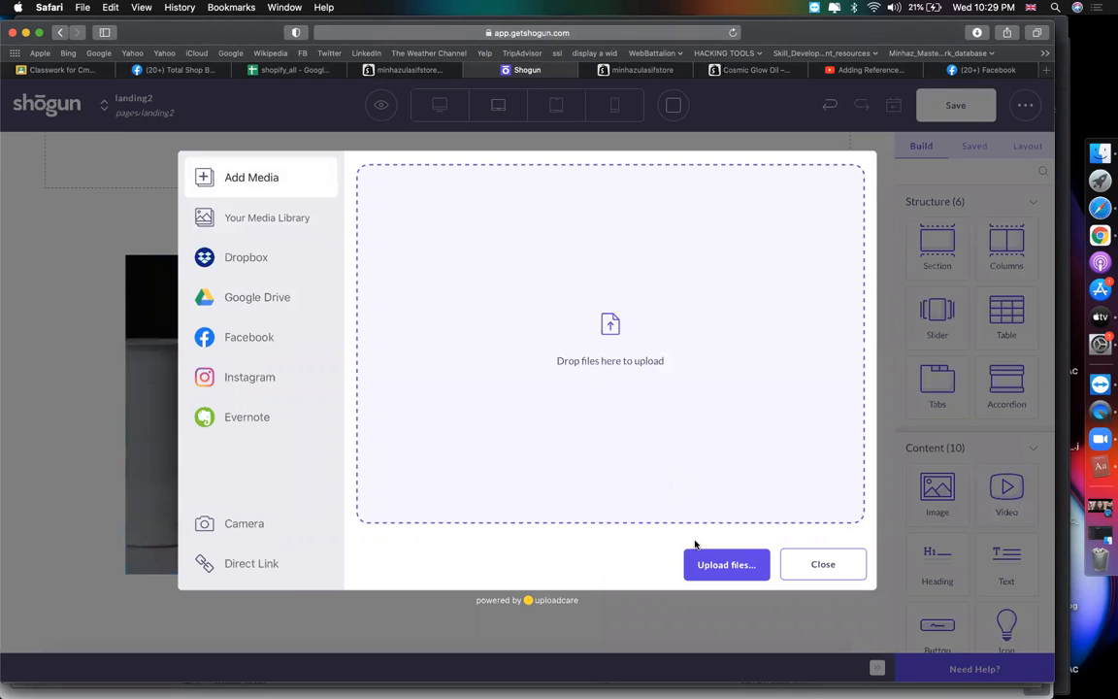
{"action": "left_click", "coordinate": [359, 263]}
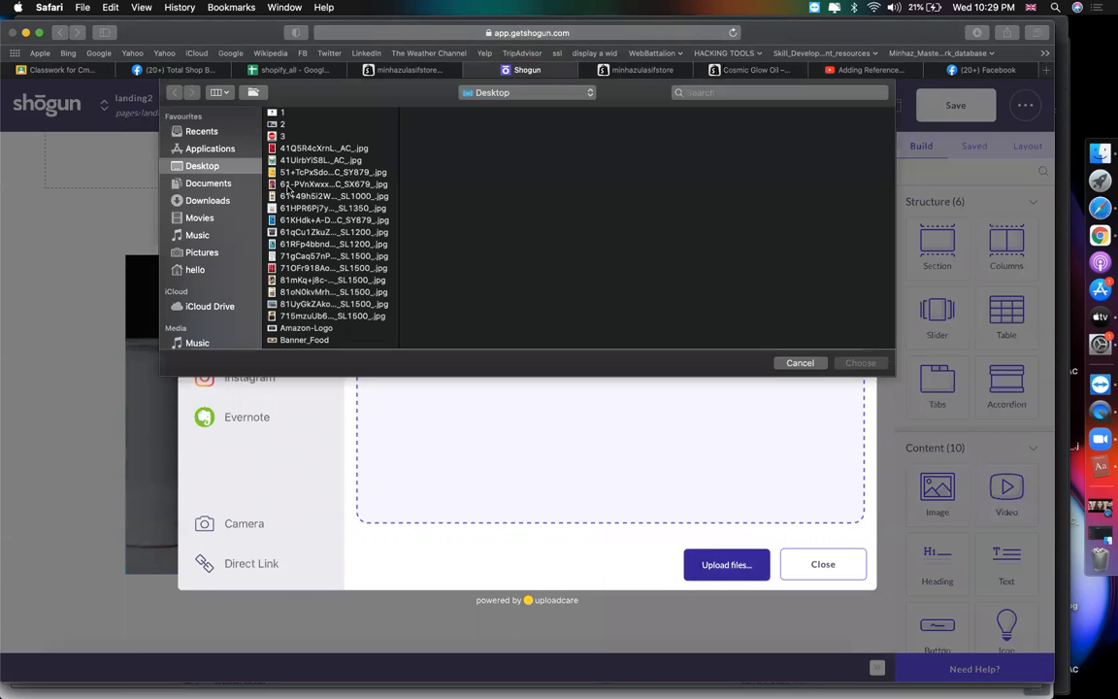
{"action": "double_click", "coordinate": [272, 114]}
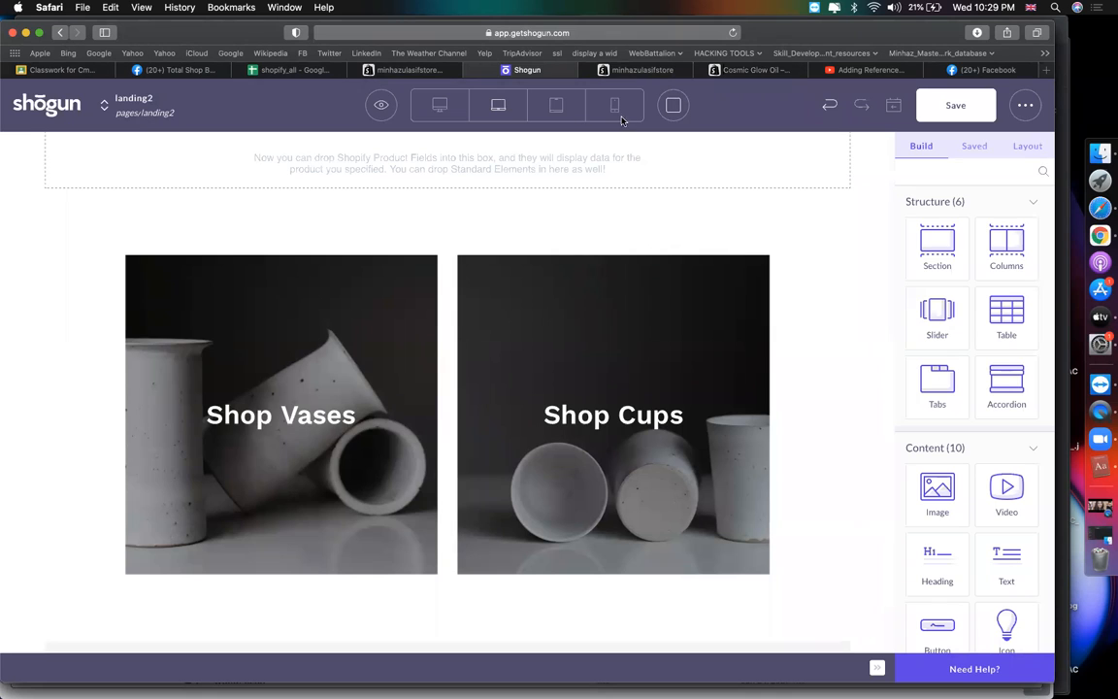
Replace the Shop Vases heading text with "Check Features"
{"action": "left_click", "coordinate": [334, 420]}
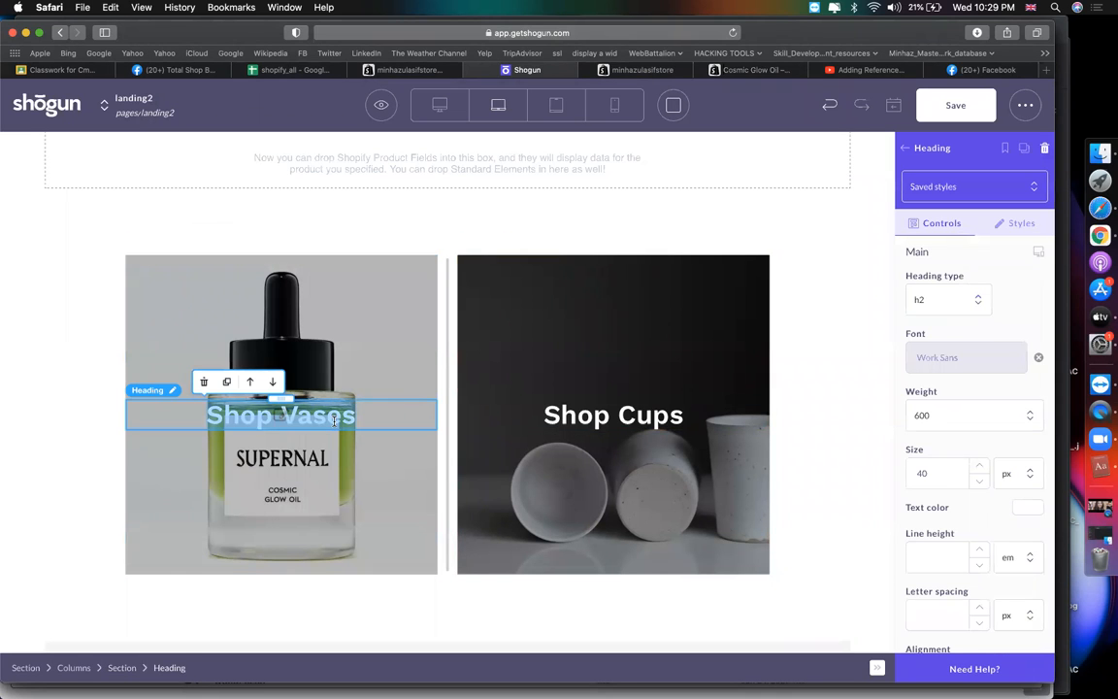
{"action": "left_click", "coordinate": [397, 424]}
{"action": "left_click", "coordinate": [353, 414]}
{"action": "left_click", "coordinate": [353, 414]}
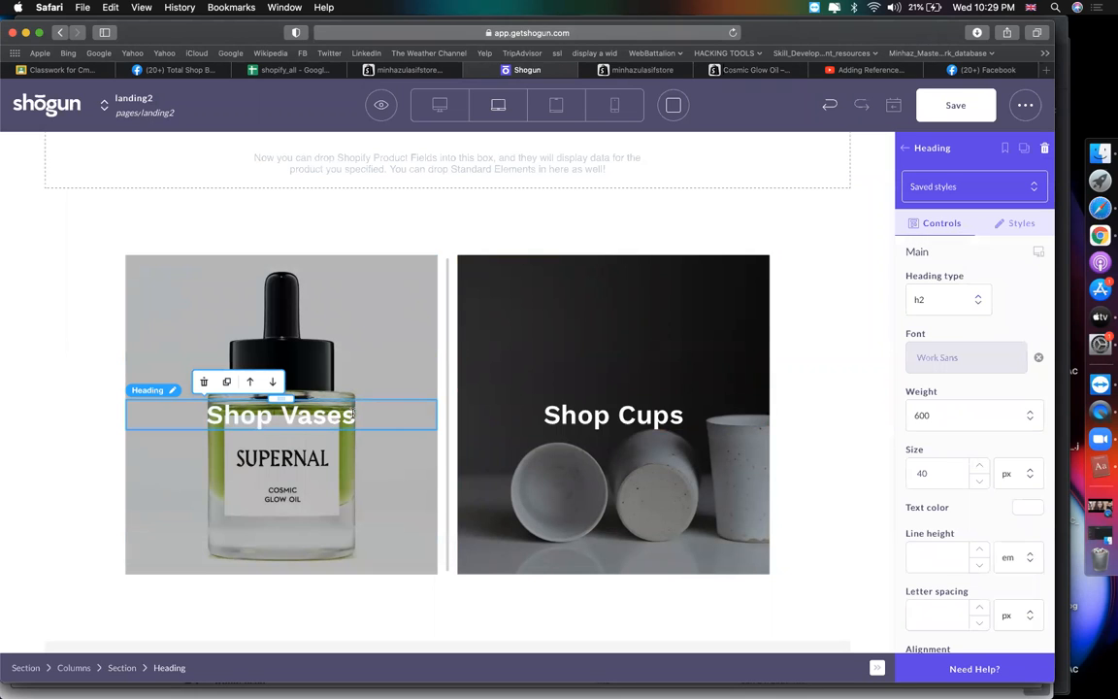
{"action": "key", "text": "super+a"}
{"action": "key", "text": "BackSpace"}
{"action": "type", "text": "Check"}
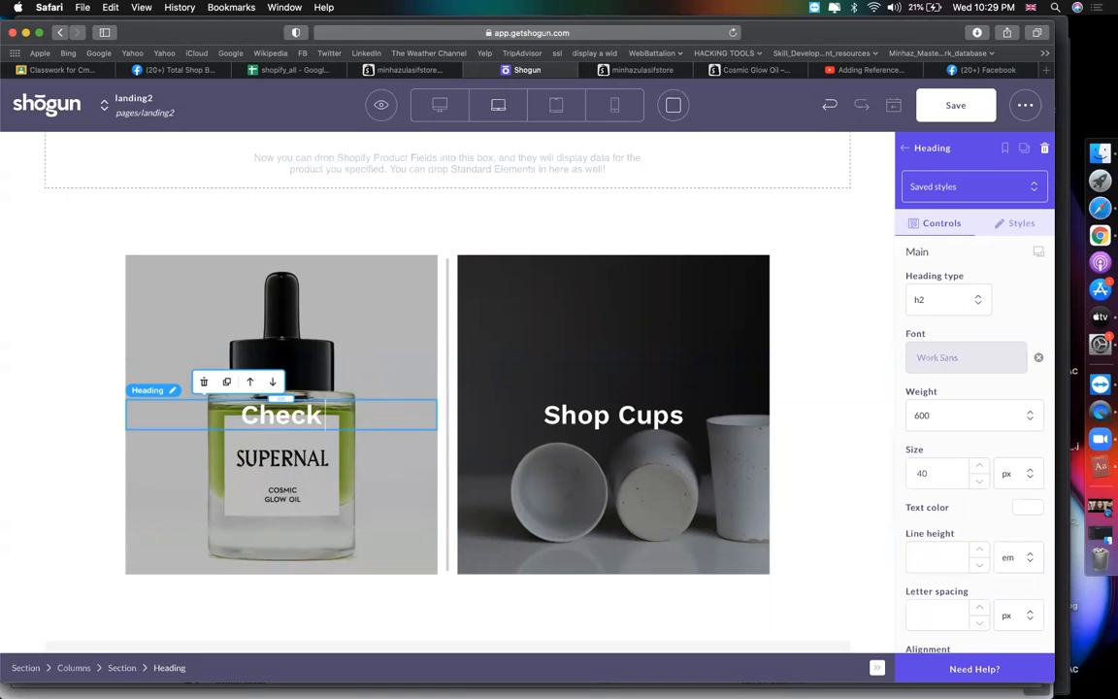
{"action": "type", "text": " Features"}
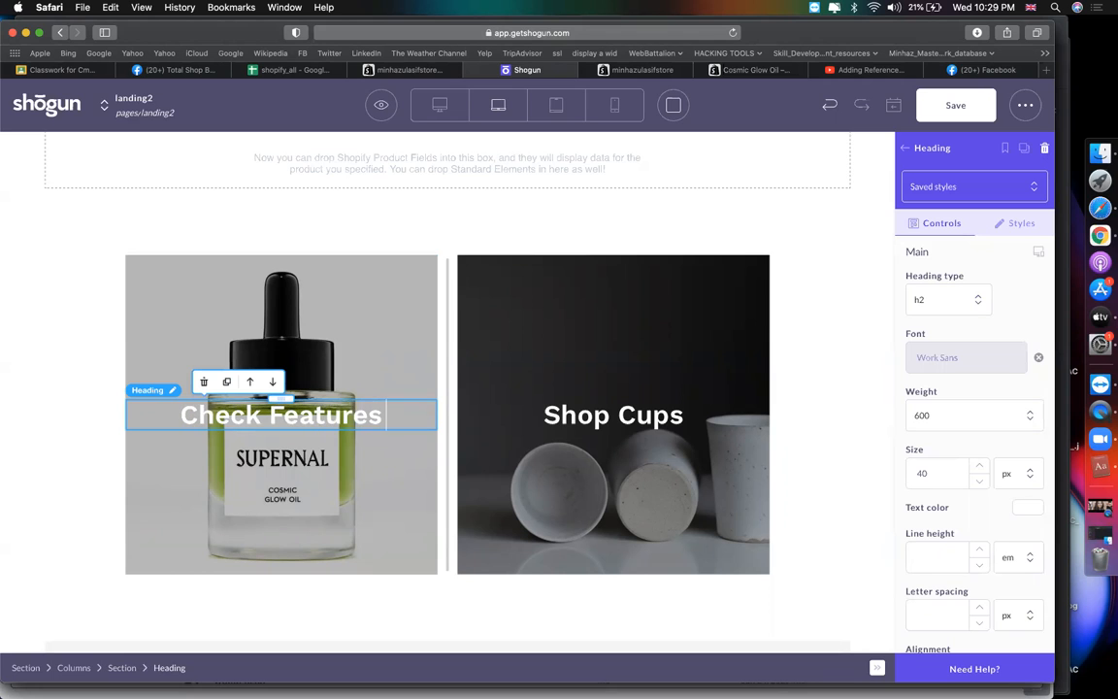
Copy the product name from the storefront's Cosmic Glow Oil page and search Google Images for it in a new tab
{"action": "left_click", "coordinate": [506, 270]}
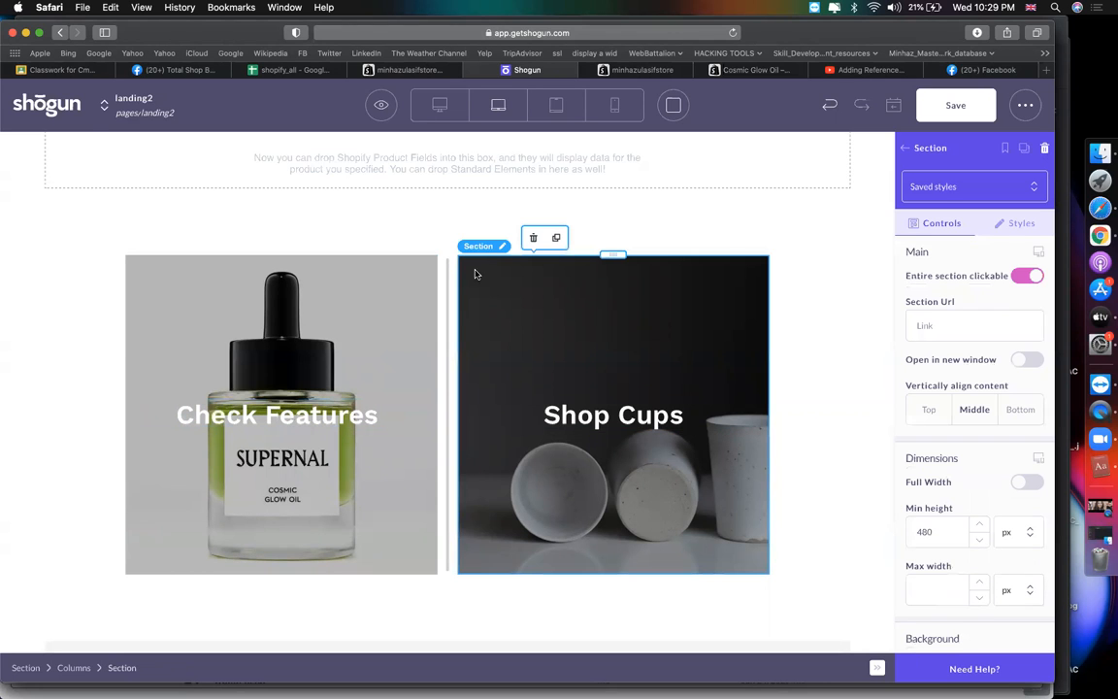
{"action": "left_click", "coordinate": [747, 70]}
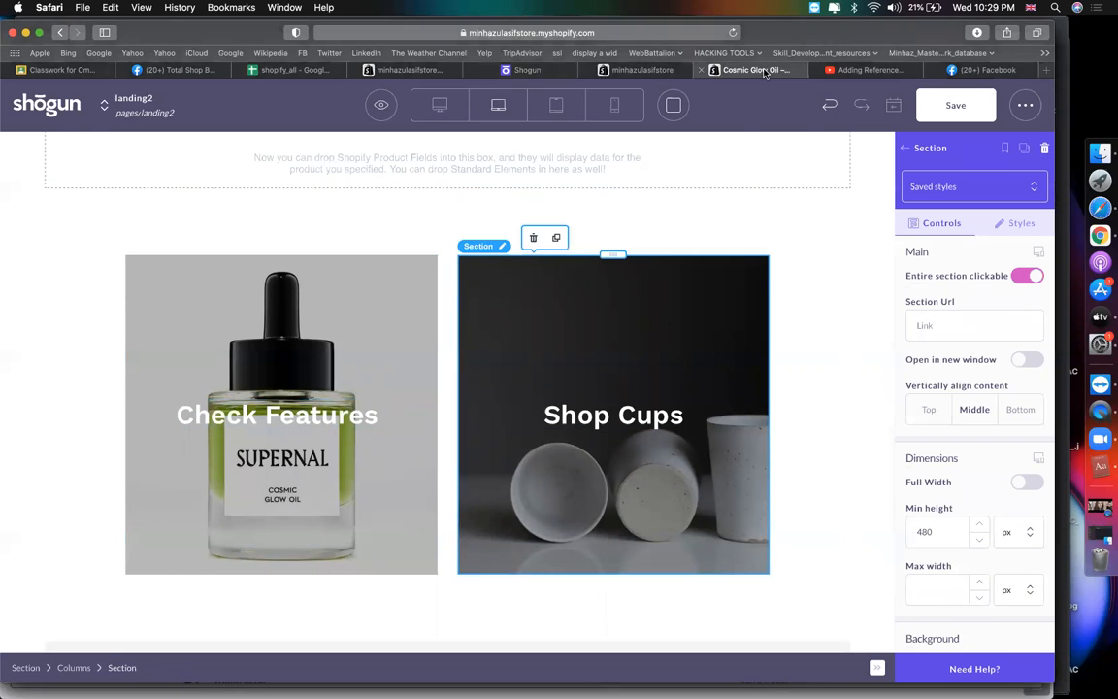
{"action": "scroll", "coordinate": [575, 312], "scroll_direction": "down", "scroll_amount": 3}
{"action": "scroll", "coordinate": [559, 306], "scroll_direction": "up", "scroll_amount": 2}
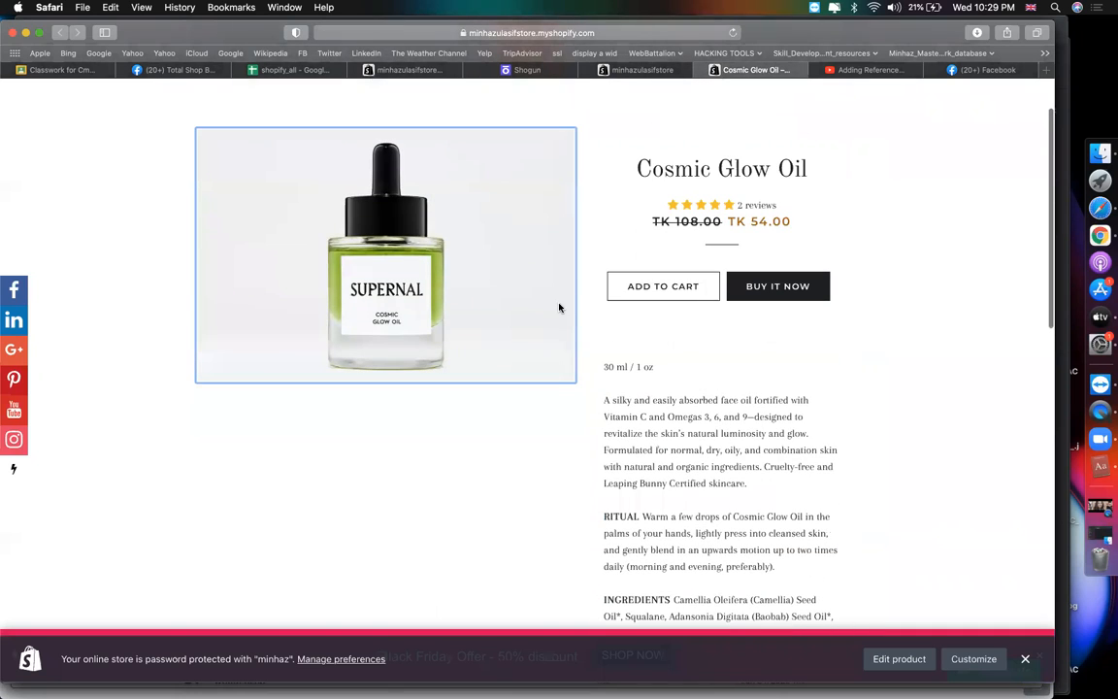
{"action": "double_click", "coordinate": [639, 170]}
{"action": "triple_click", "coordinate": [640, 170]}
{"action": "key", "text": "super+c"}
{"action": "key", "text": "super+t"}
{"action": "key", "text": "super+v"}
{"action": "key", "text": "Return"}
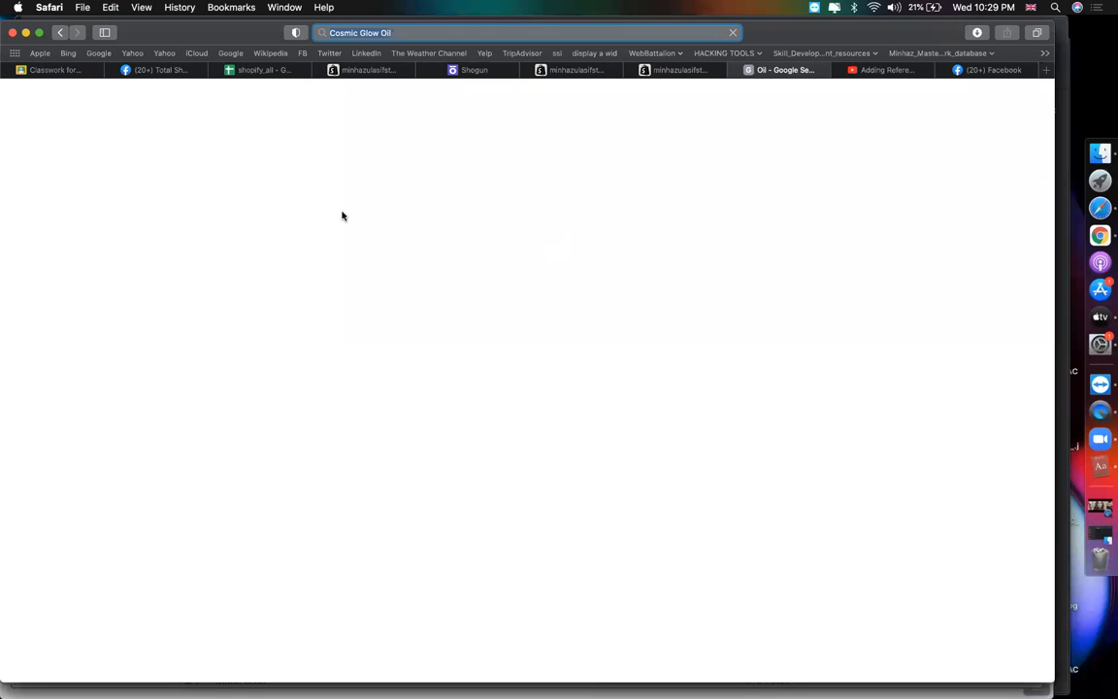
{"action": "left_click", "coordinate": [193, 148]}
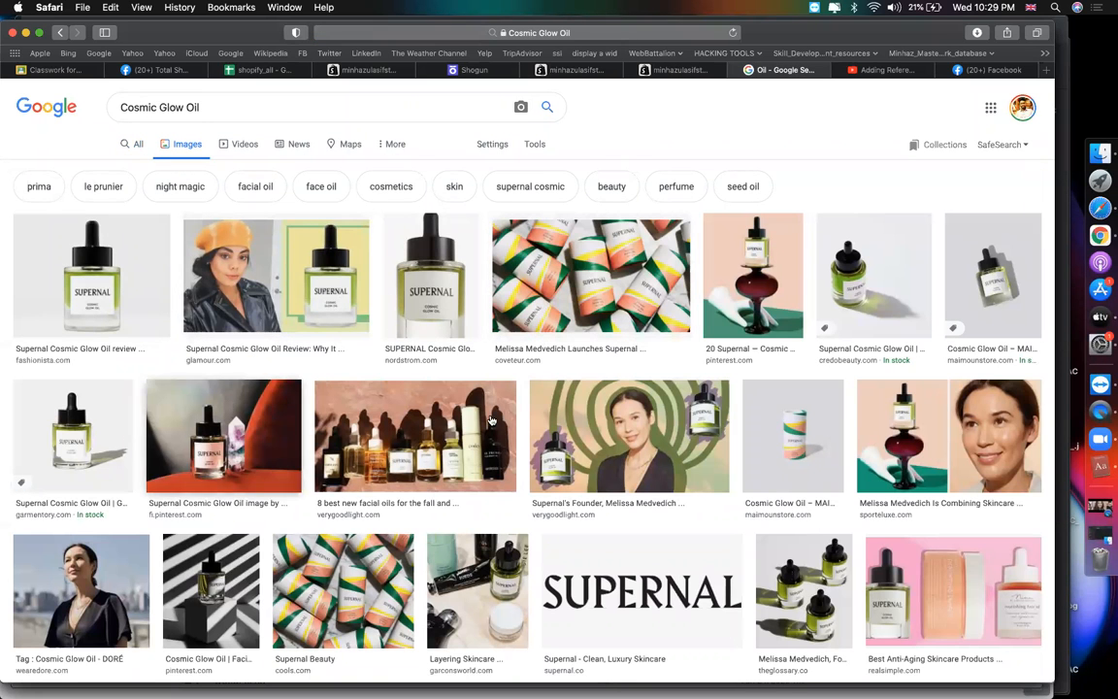
Save the credobeauty.com Cosmic Glow Oil image with the long shadow to the Desktop as 2, replacing the existing file
{"action": "left_click", "coordinate": [850, 291]}
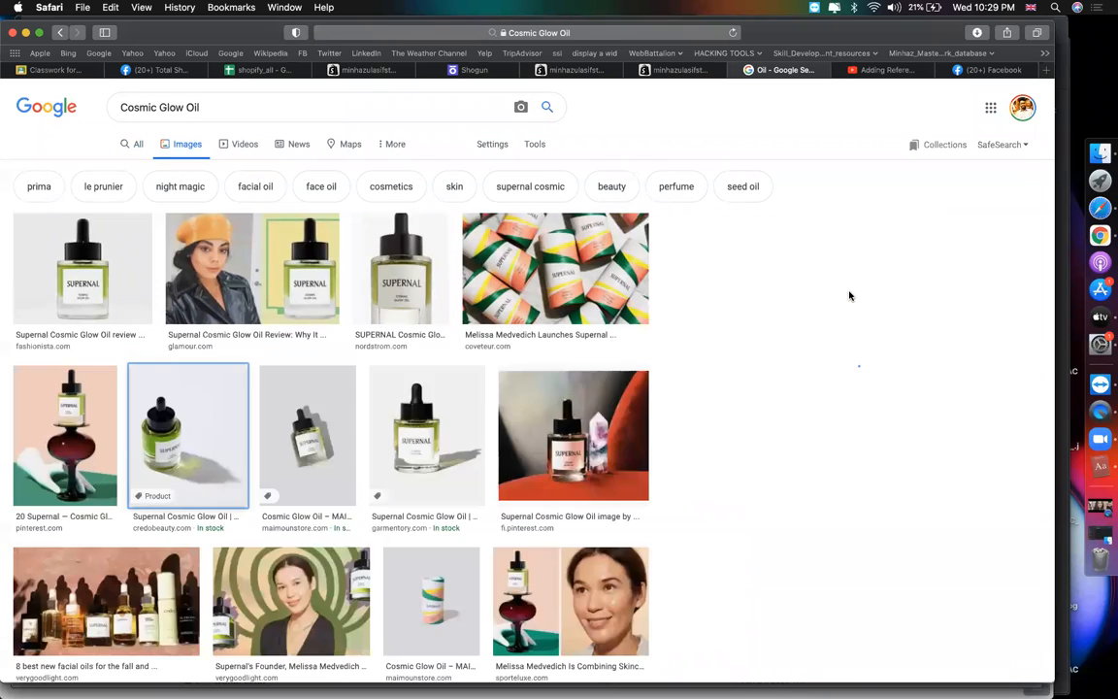
{"action": "right_click", "coordinate": [894, 317]}
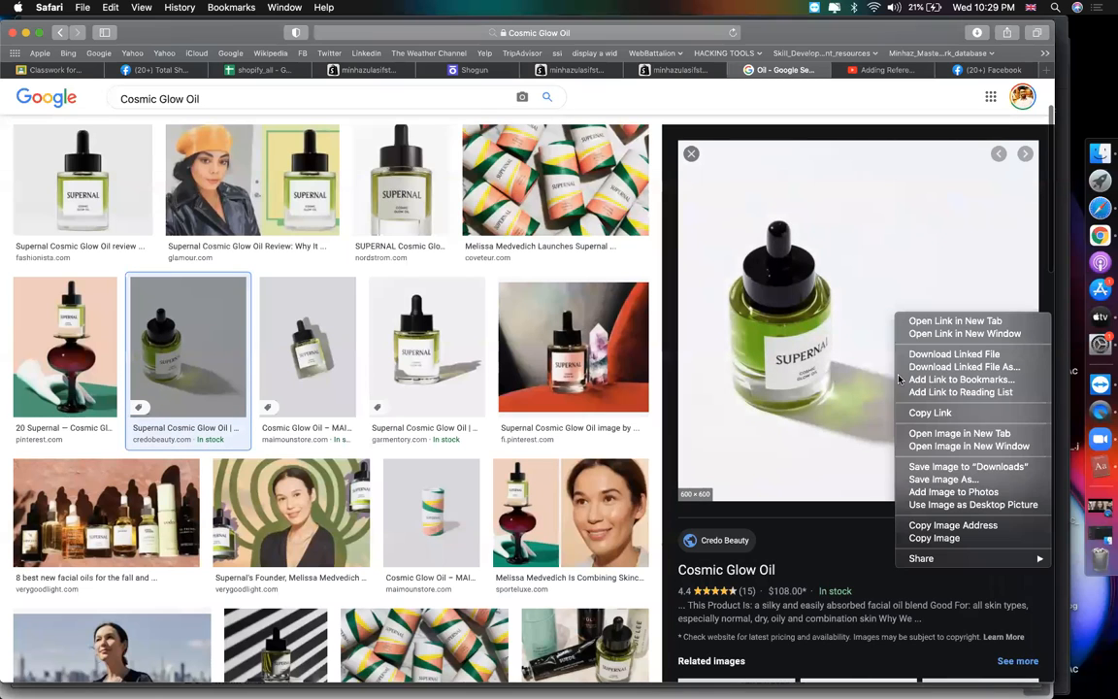
{"action": "left_click", "coordinate": [932, 480]}
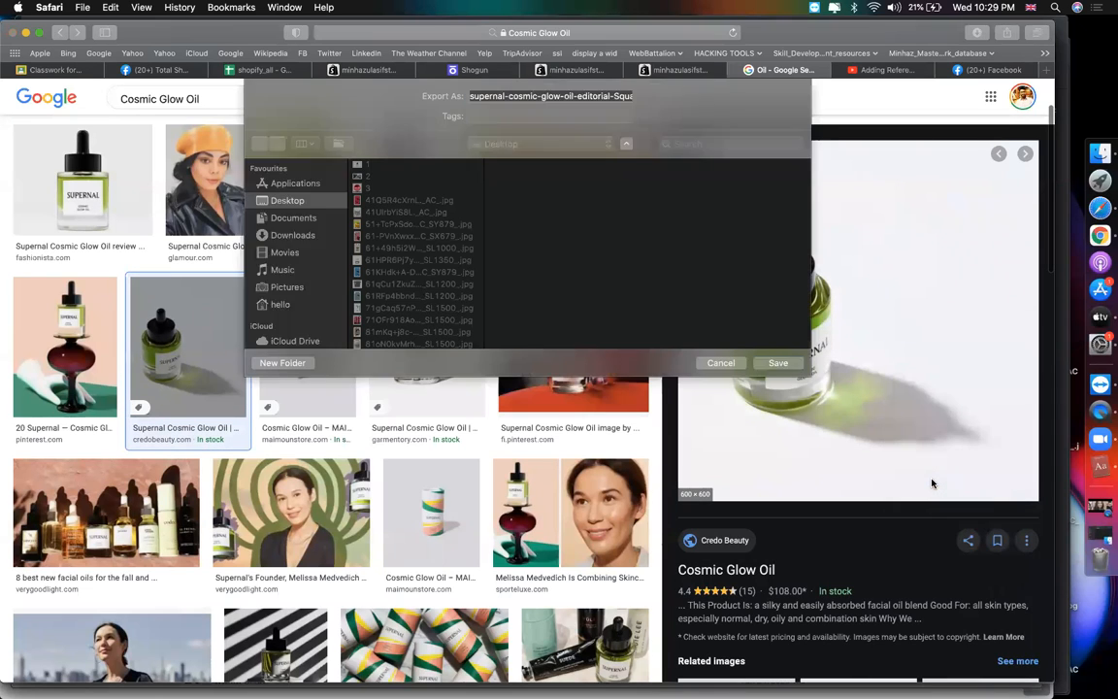
{"action": "type", "text": "2"}
{"action": "key", "text": "Return"}
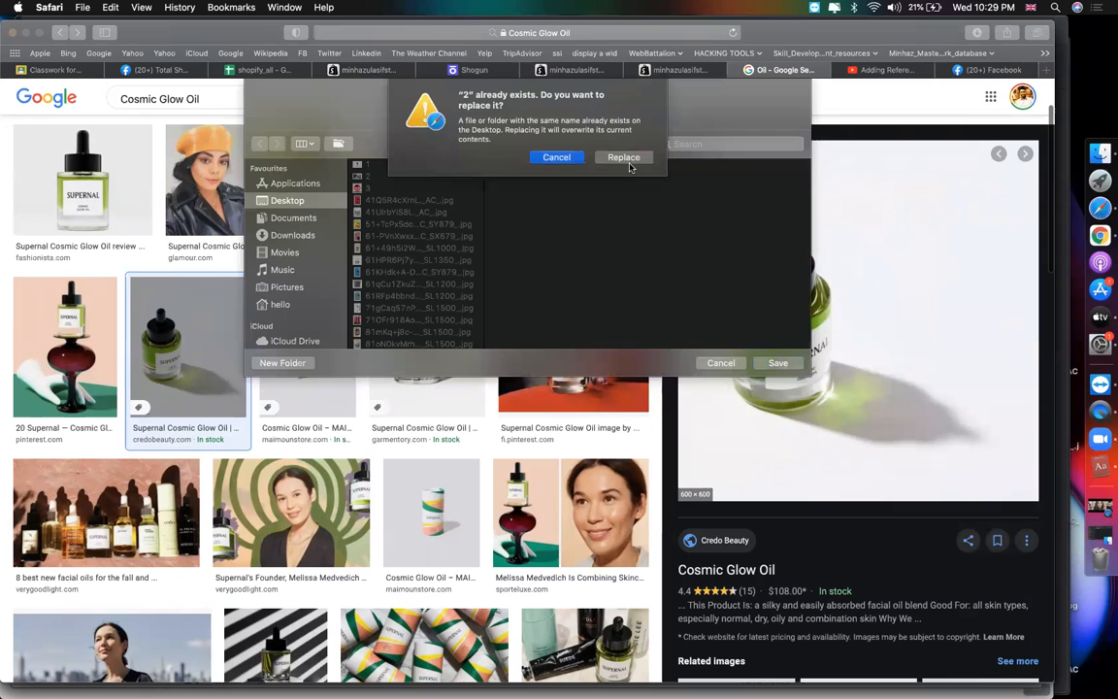
{"action": "left_click", "coordinate": [624, 157]}
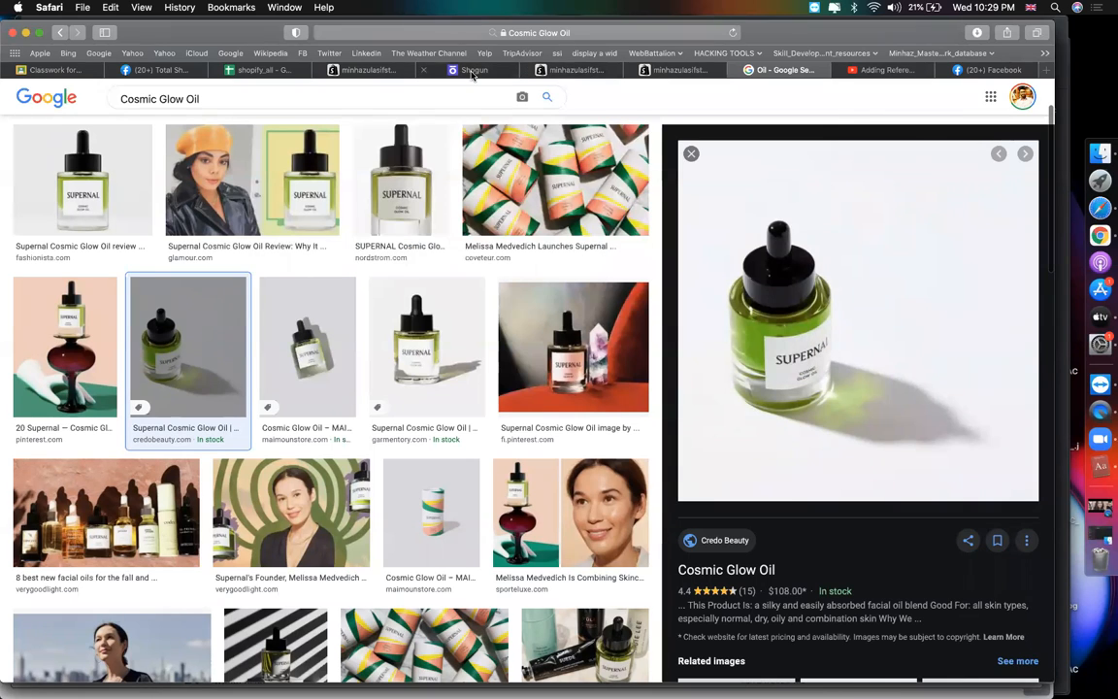
Back in Shogun, upload the file 2 from the Desktop as the background image of the Shop Cups section
{"action": "left_click", "coordinate": [472, 71]}
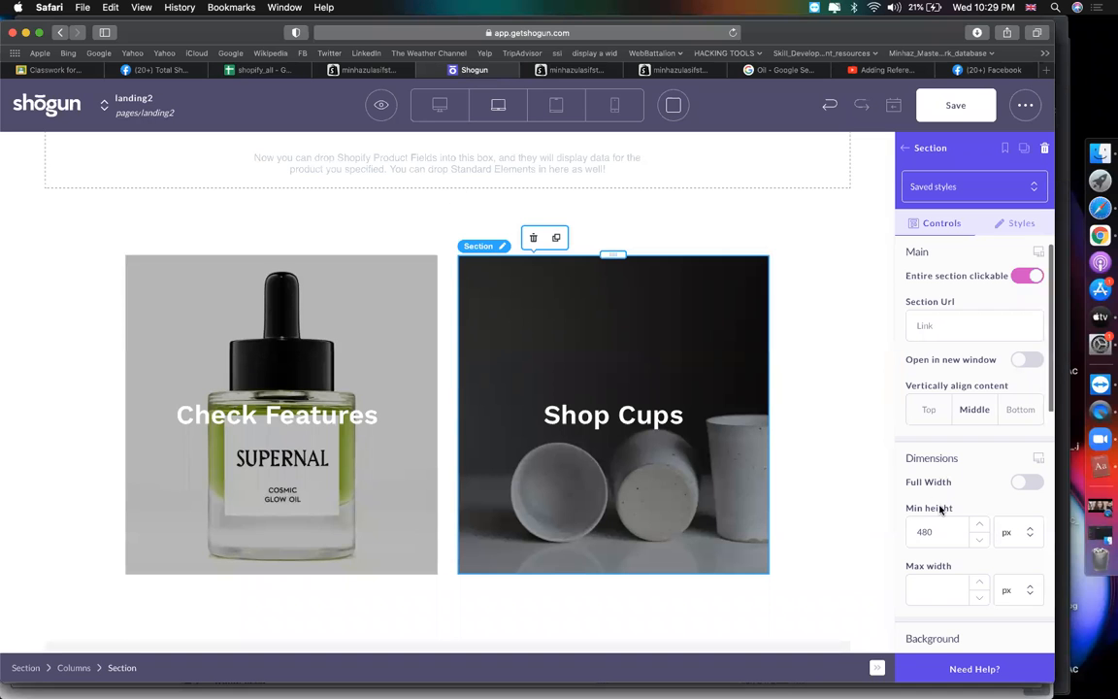
{"action": "scroll", "coordinate": [940, 510], "scroll_direction": "down", "scroll_amount": 5}
{"action": "left_click", "coordinate": [952, 426]}
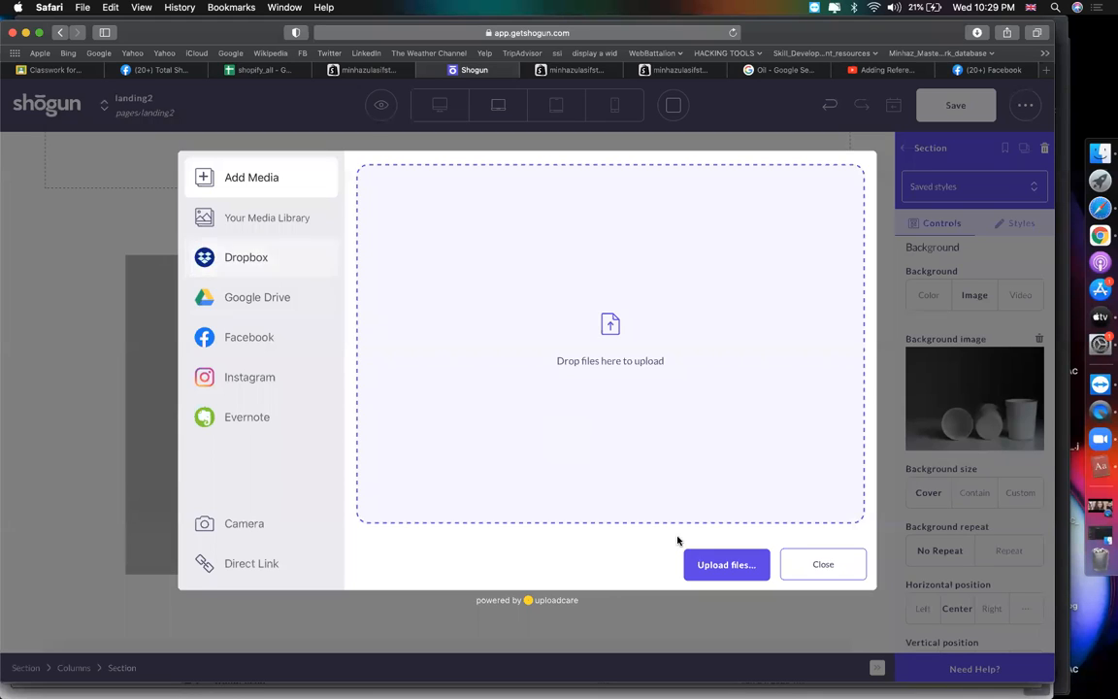
{"action": "left_click", "coordinate": [728, 565]}
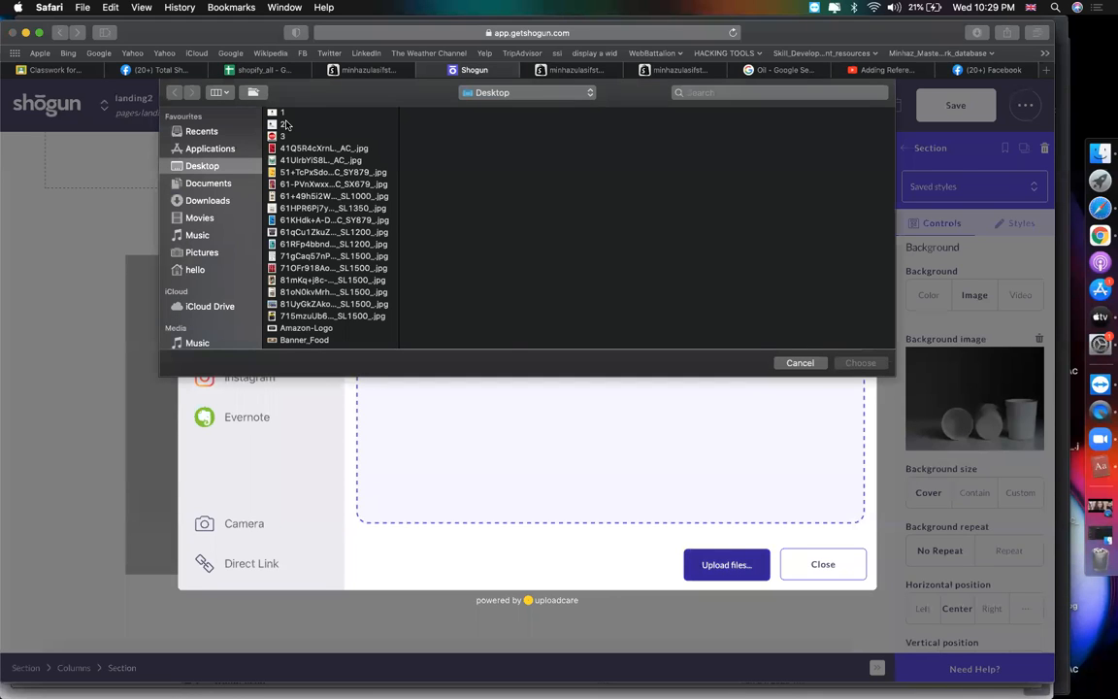
{"action": "double_click", "coordinate": [285, 124]}
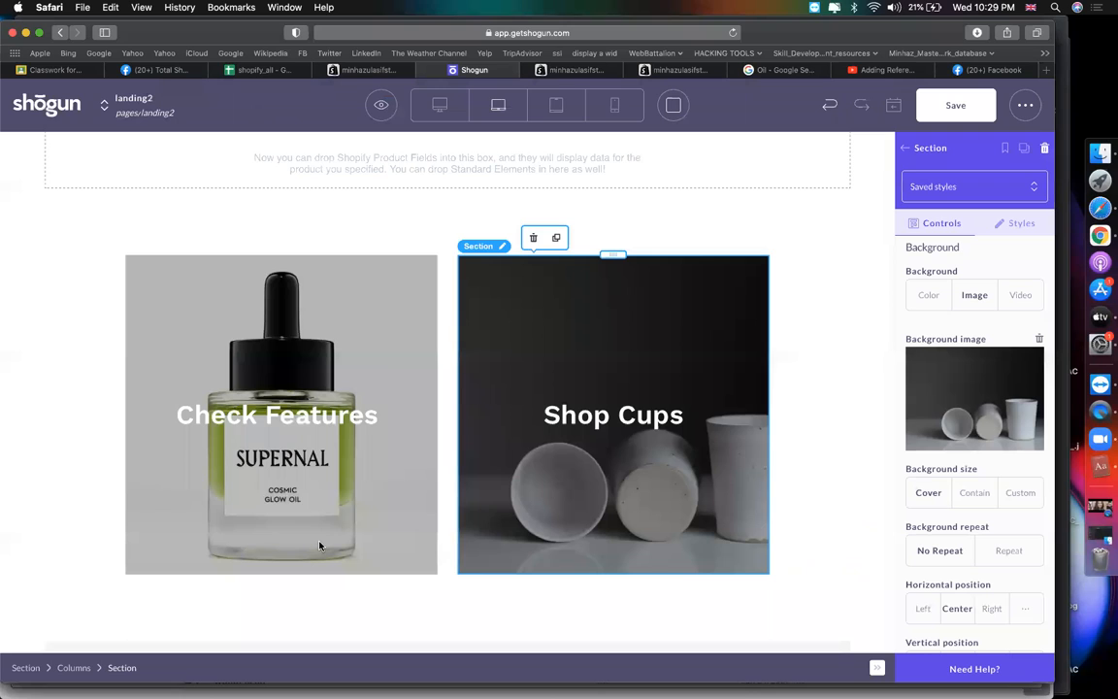
Replace the Shop Cups heading text with "Shop Now"
{"action": "triple_click", "coordinate": [574, 416]}
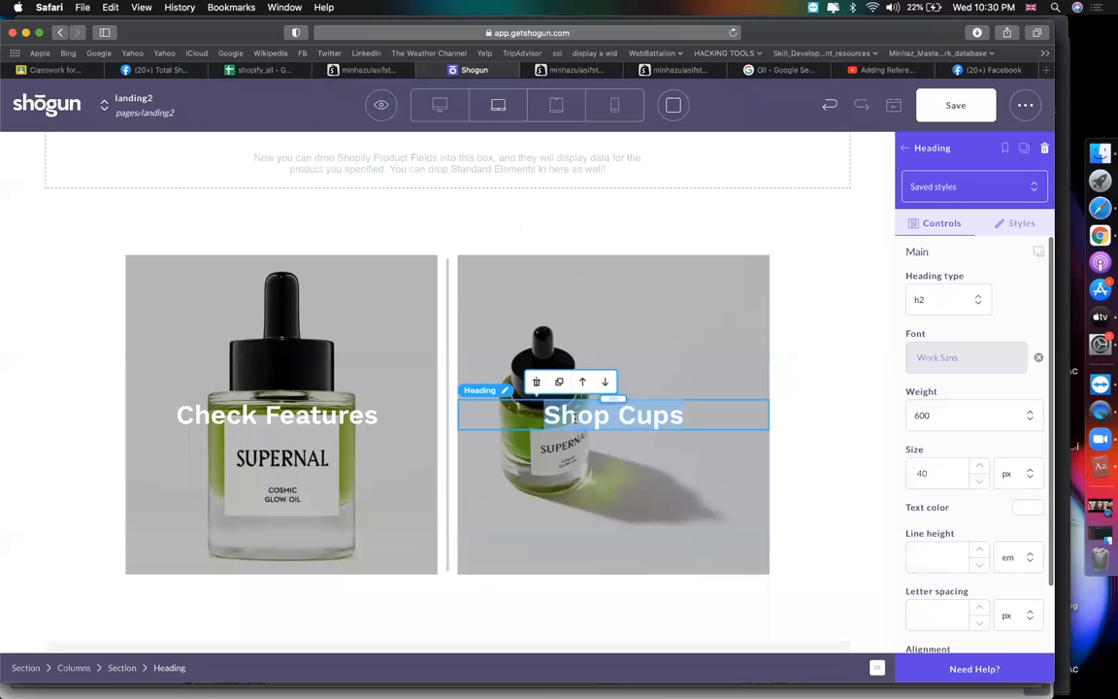
{"action": "type", "text": "Shop"}
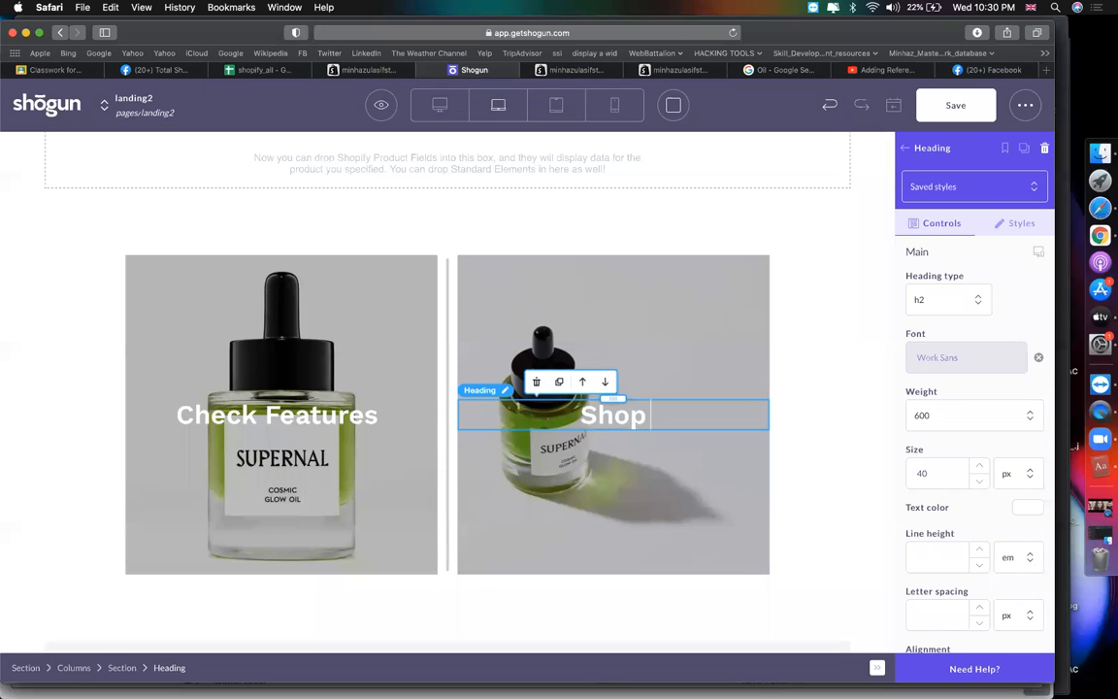
{"action": "key", "text": "BackSpace"}
{"action": "key", "text": "BackSpace"}
{"action": "type", "text": "p Nw"}
{"action": "key", "text": "BackSpace"}
{"action": "type", "text": "ow"}
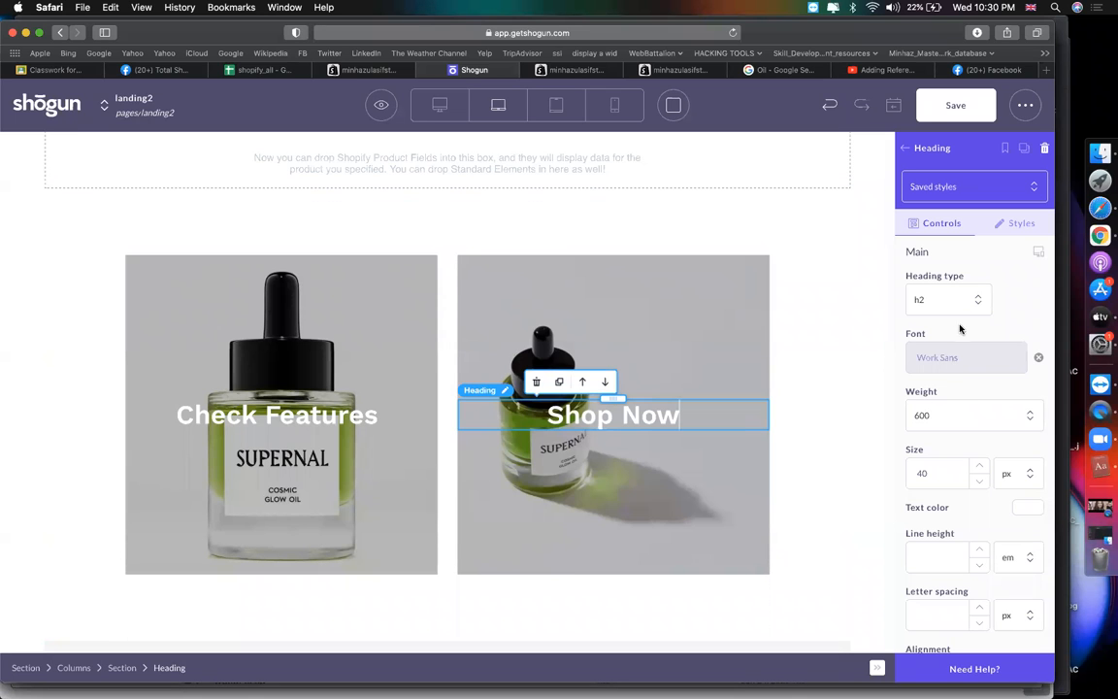
Change the "Check Features" heading text to "Cosmic Glow Oil"
{"action": "scroll", "coordinate": [973, 292], "scroll_direction": "down", "scroll_amount": 2}
{"action": "scroll", "coordinate": [731, 433], "scroll_direction": "down", "scroll_amount": 1}
{"action": "scroll", "coordinate": [730, 433], "scroll_direction": "down", "scroll_amount": 3}
{"action": "scroll", "coordinate": [730, 432], "scroll_direction": "up", "scroll_amount": 3}
{"action": "triple_click", "coordinate": [279, 400]}
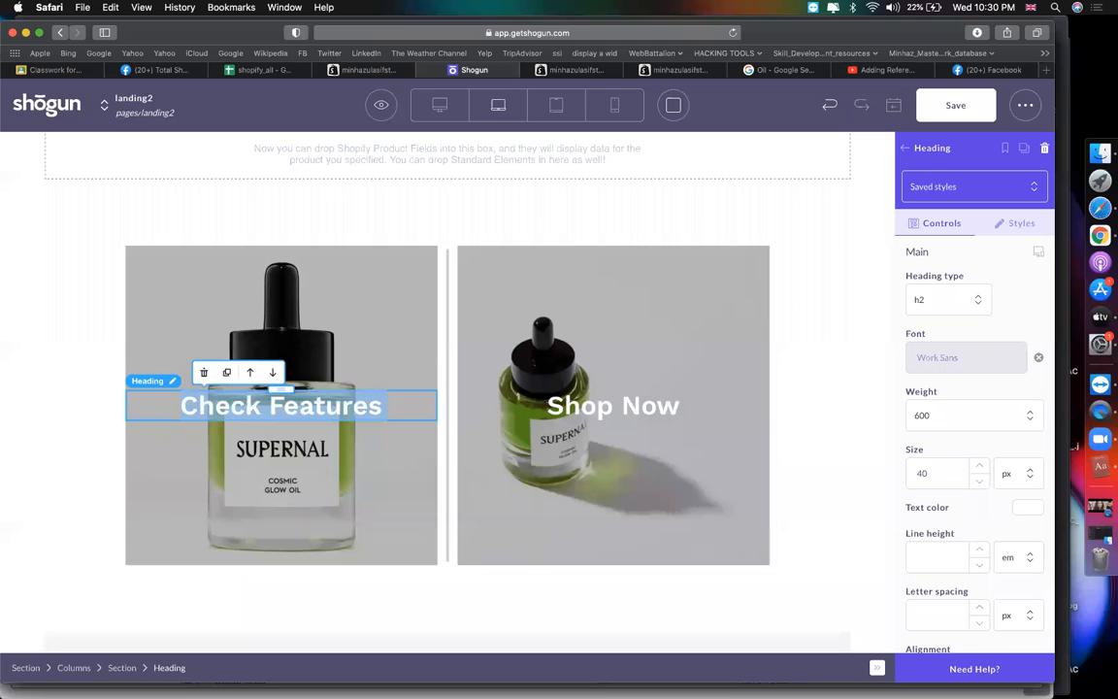
{"action": "type", "text": "Cos"}
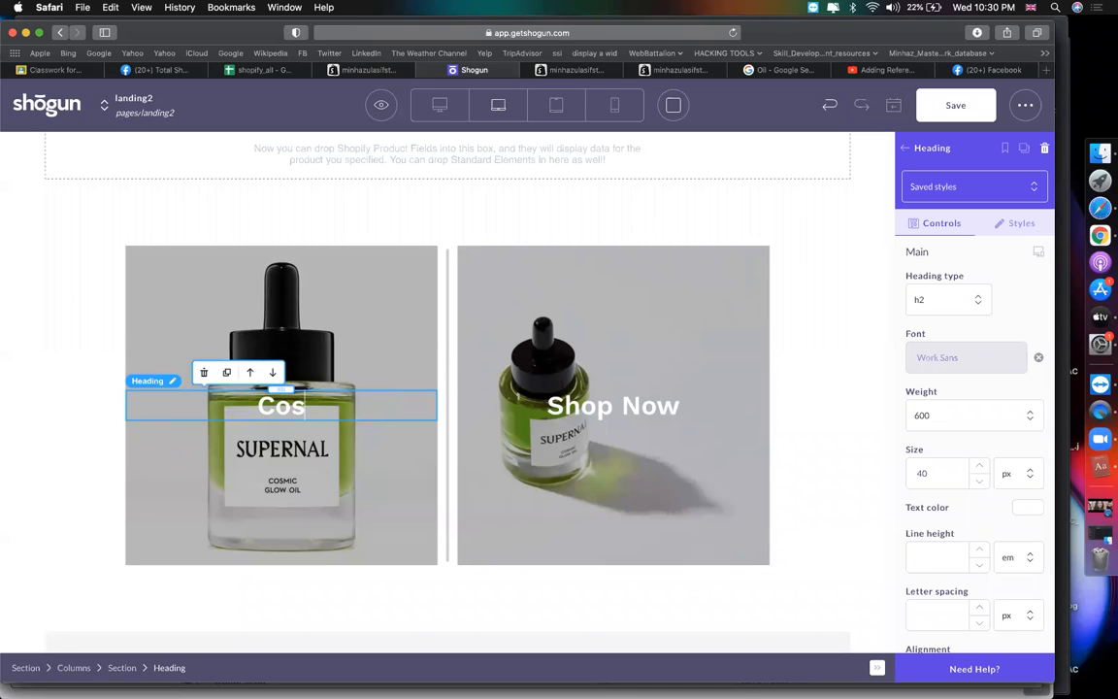
{"action": "type", "text": "mic G"}
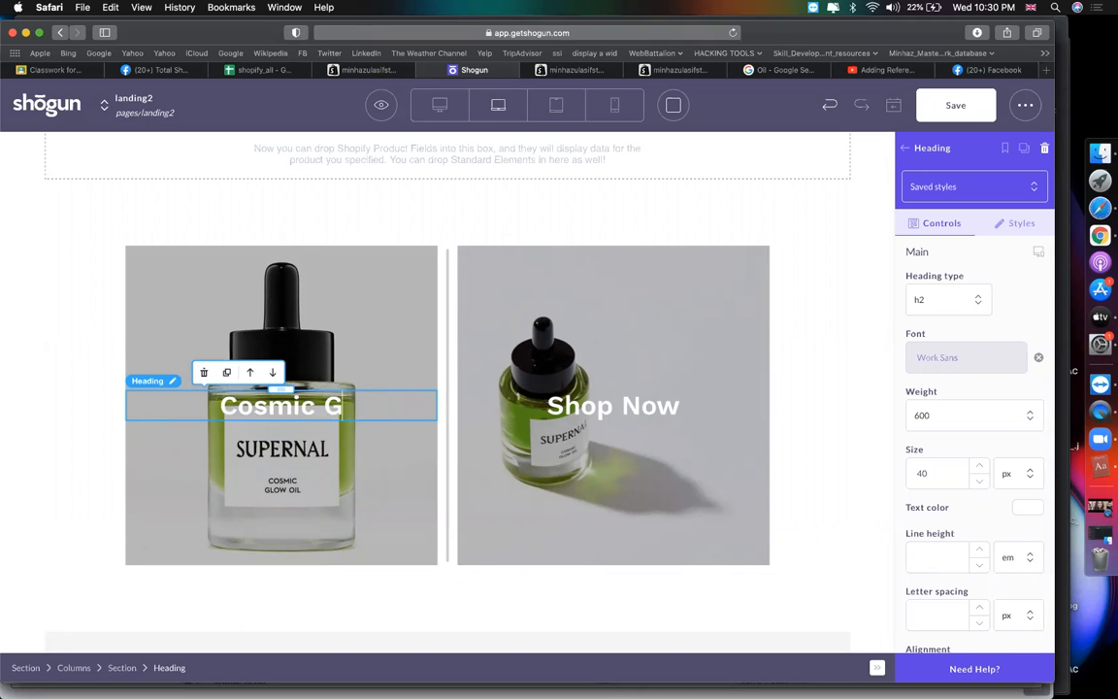
{"action": "type", "text": "low Ol"}
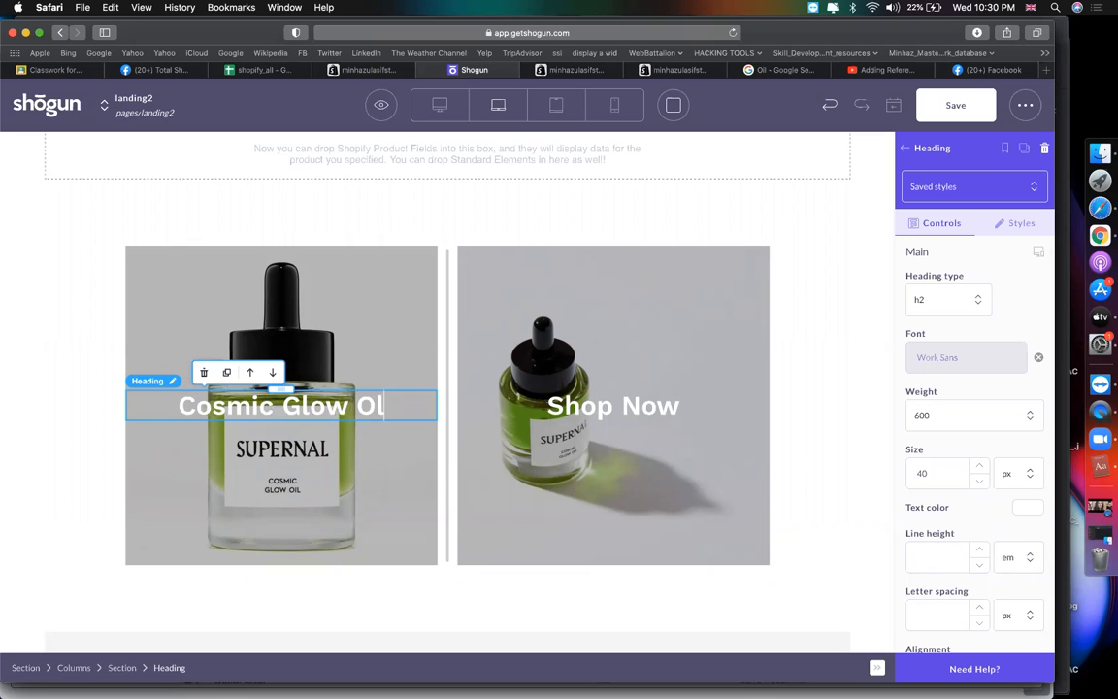
{"action": "key", "text": "BackSpace"}
{"action": "type", "text": "il"}
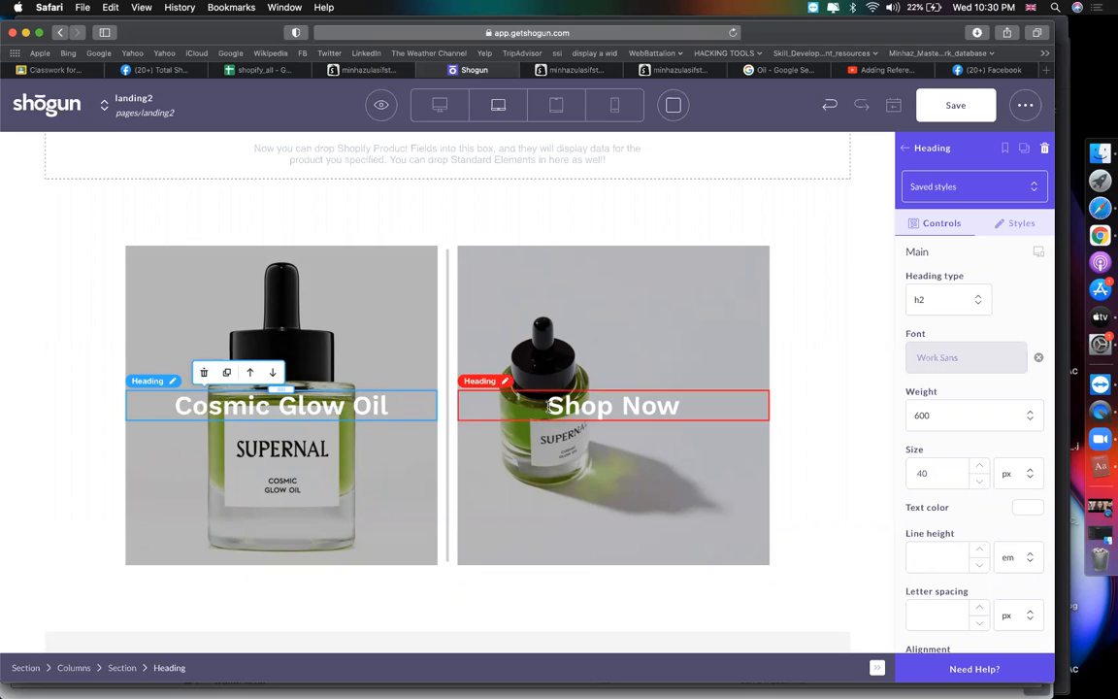
Copy the "Cosmic Glow Oil" heading text over the "Shop Now" heading in the neighbouring image section
{"action": "triple_click", "coordinate": [368, 406]}
{"action": "key", "text": "super+c"}
{"action": "left_click", "coordinate": [568, 407]}
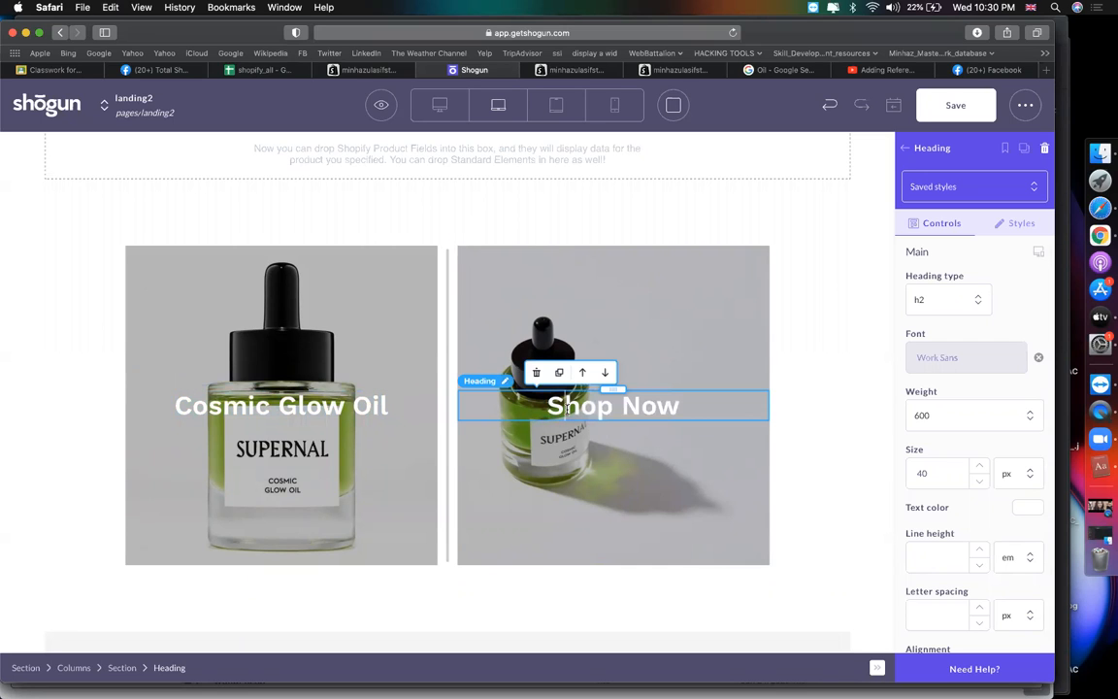
{"action": "key", "text": "super+v"}
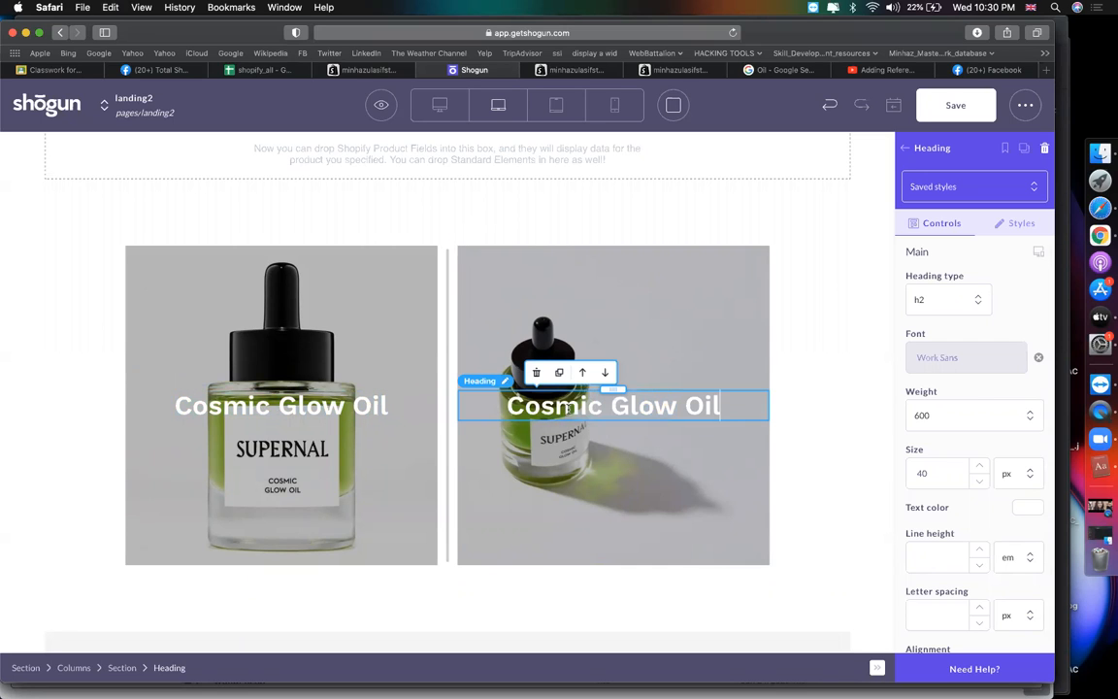
Widen the empty first column beside the testimonial in the People Love Our Products section, narrowing the testimonial column
{"action": "left_click", "coordinate": [825, 498]}
{"action": "scroll", "coordinate": [826, 499], "scroll_direction": "down", "scroll_amount": 2}
{"action": "scroll", "coordinate": [825, 498], "scroll_direction": "down", "scroll_amount": 4}
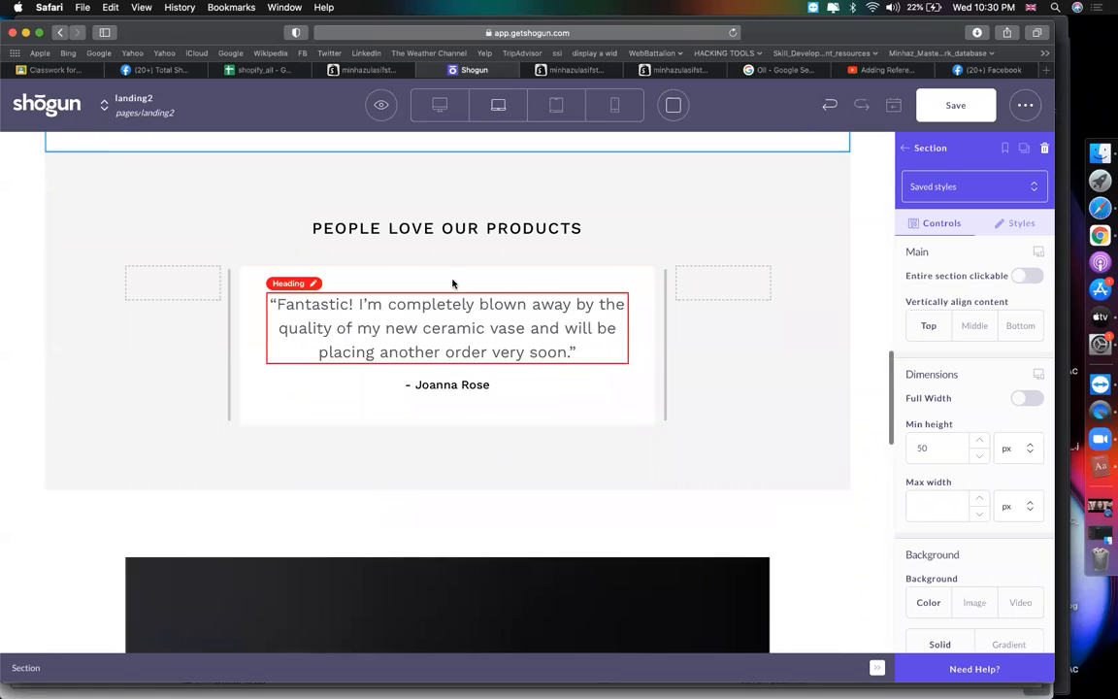
{"action": "left_click", "coordinate": [391, 307]}
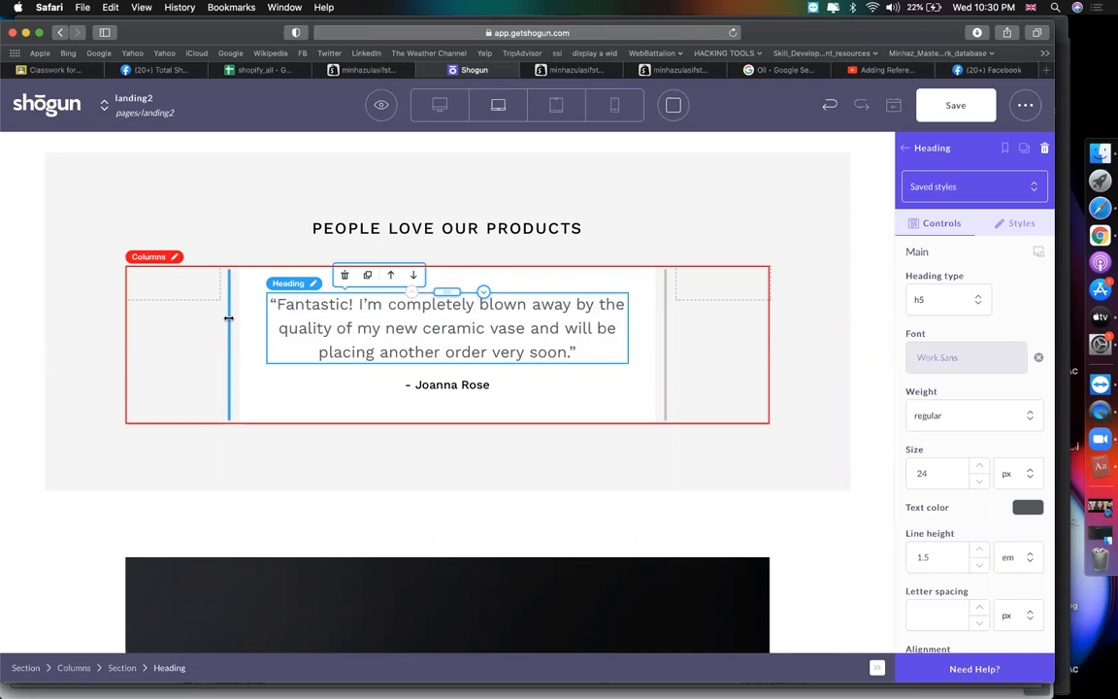
{"action": "left_click_drag", "start_coordinate": [230, 317], "coordinate": [281, 317]}
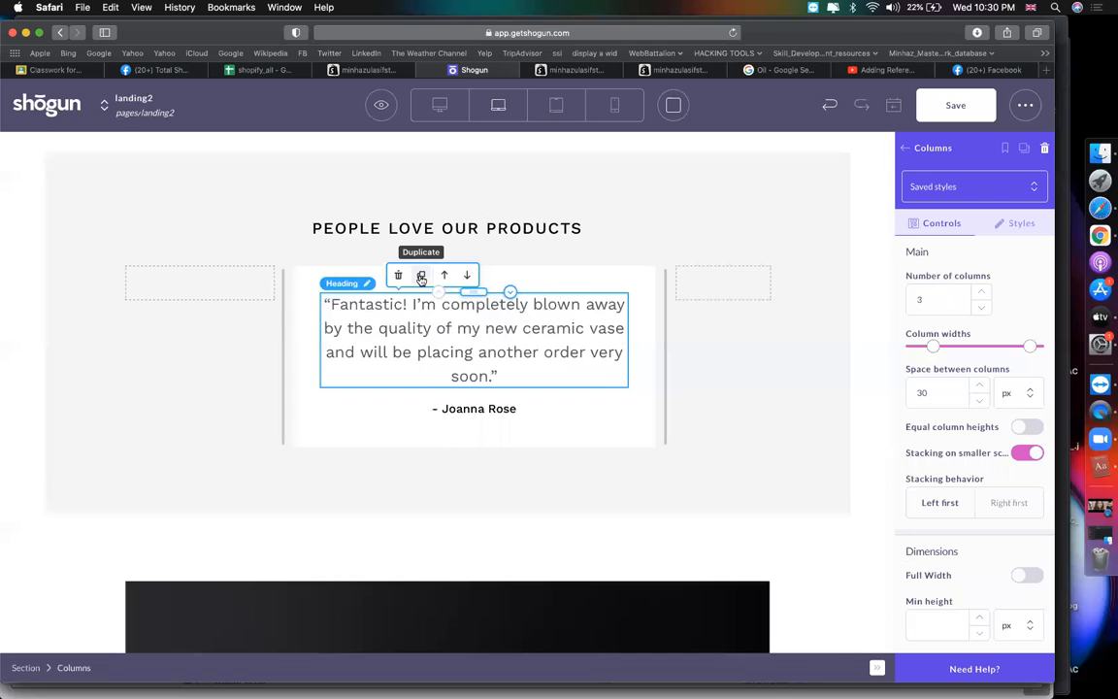
{"action": "left_click", "coordinate": [431, 324]}
{"action": "left_click", "coordinate": [503, 408]}
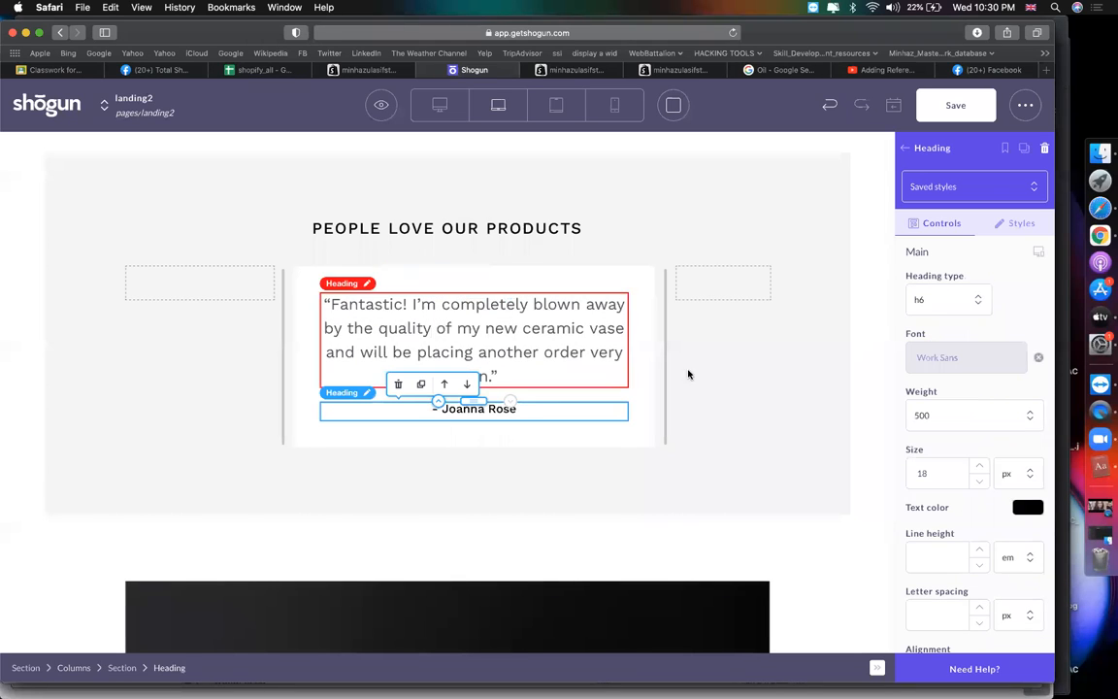
Replace the "People Love Our Products" heading text with "Testimonials"
{"action": "left_click", "coordinate": [425, 229]}
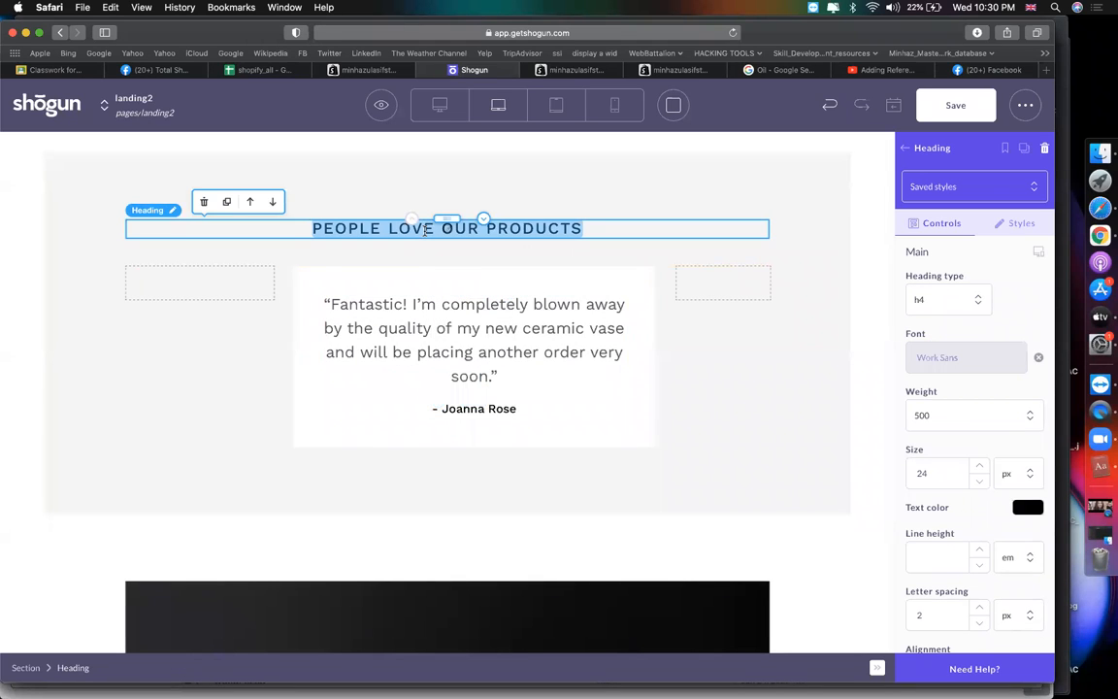
{"action": "scroll", "coordinate": [427, 233], "scroll_direction": "down", "scroll_amount": 10}
{"action": "scroll", "coordinate": [454, 276], "scroll_direction": "up", "scroll_amount": 9}
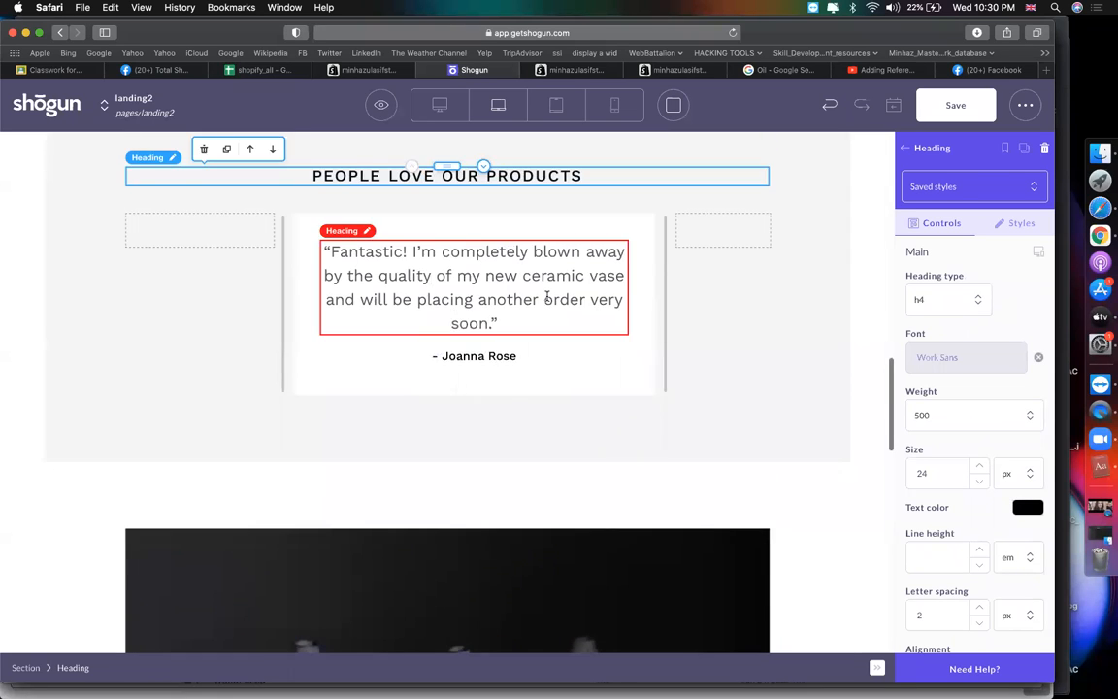
{"action": "scroll", "coordinate": [546, 297], "scroll_direction": "up", "scroll_amount": 2}
{"action": "triple_click", "coordinate": [562, 263]}
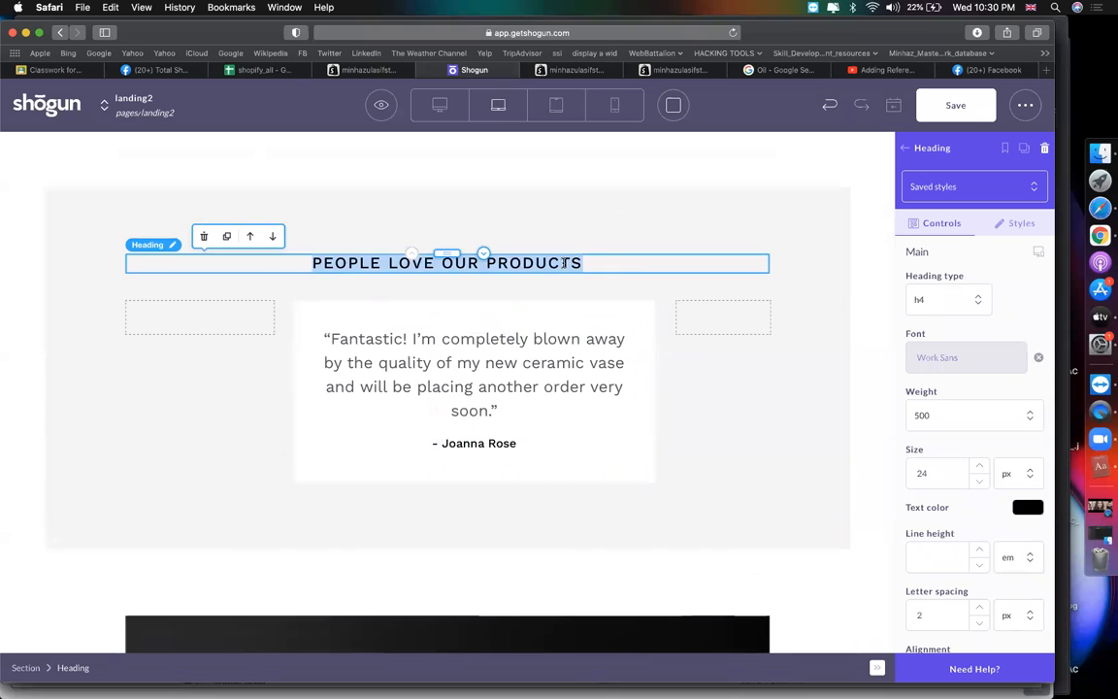
{"action": "type", "text": "Testi"}
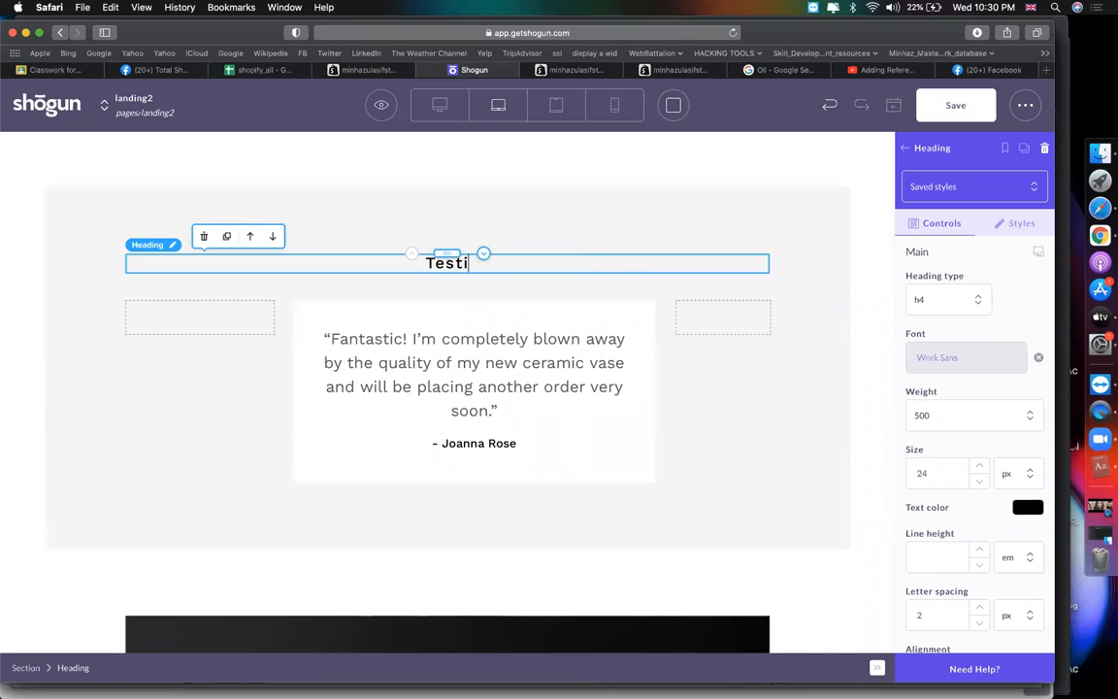
{"action": "type", "text": "monials"}
Delete the Limited Edition section with the dark vase background image below the testimonials
{"action": "scroll", "coordinate": [643, 478], "scroll_direction": "down", "scroll_amount": 5}
{"action": "scroll", "coordinate": [645, 481], "scroll_direction": "down", "scroll_amount": 5}
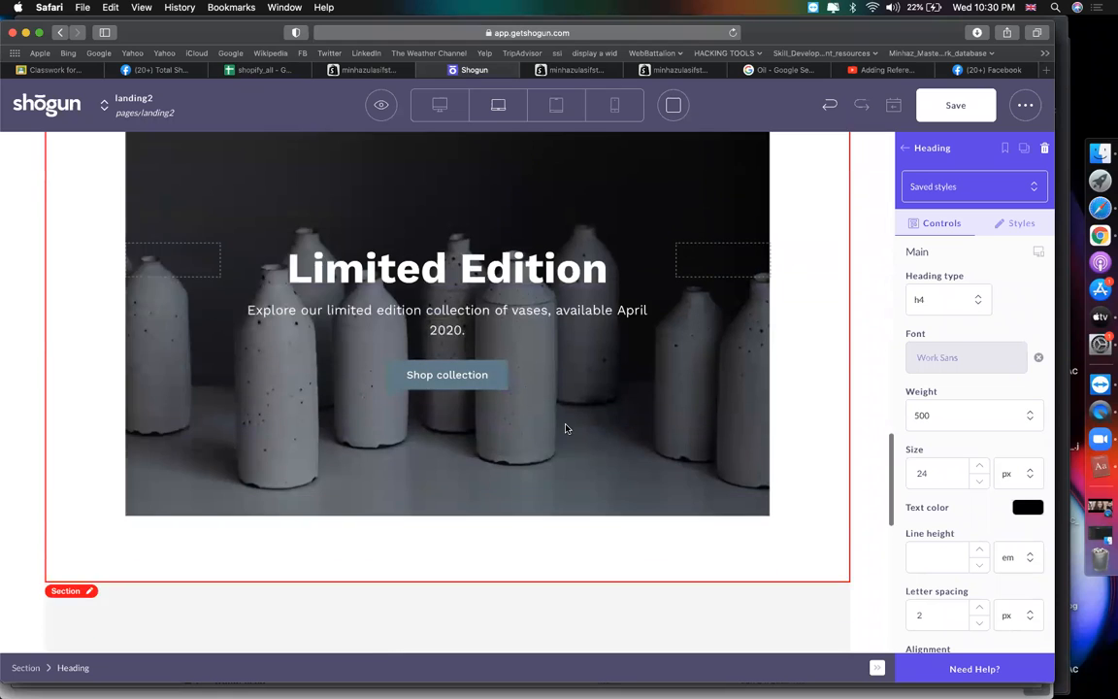
{"action": "scroll", "coordinate": [564, 427], "scroll_direction": "up", "scroll_amount": 3}
{"action": "left_click", "coordinate": [98, 240]}
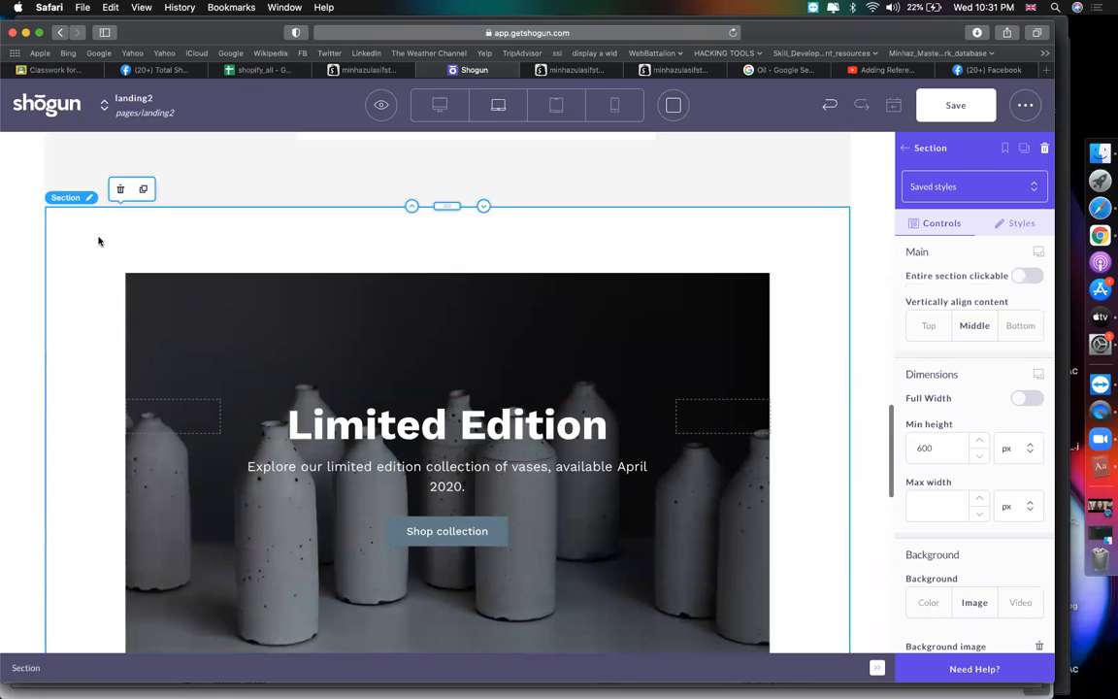
{"action": "left_click", "coordinate": [121, 189]}
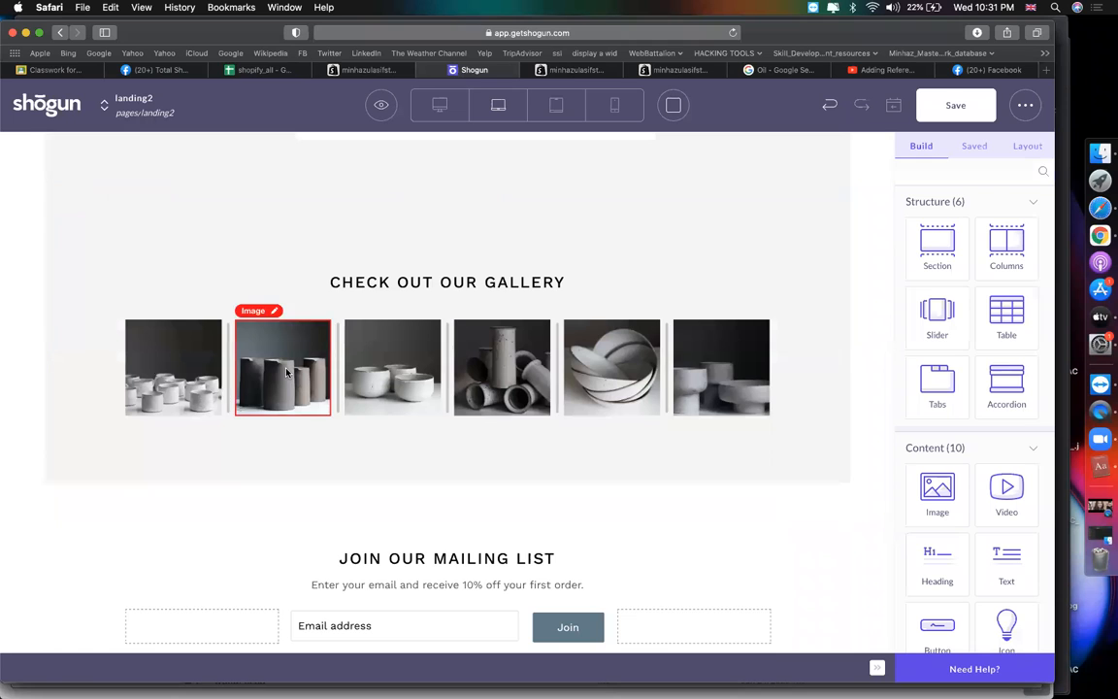
Delete the Check Out Our Gallery section with its six images
{"action": "scroll", "coordinate": [109, 315], "scroll_direction": "up", "scroll_amount": 1}
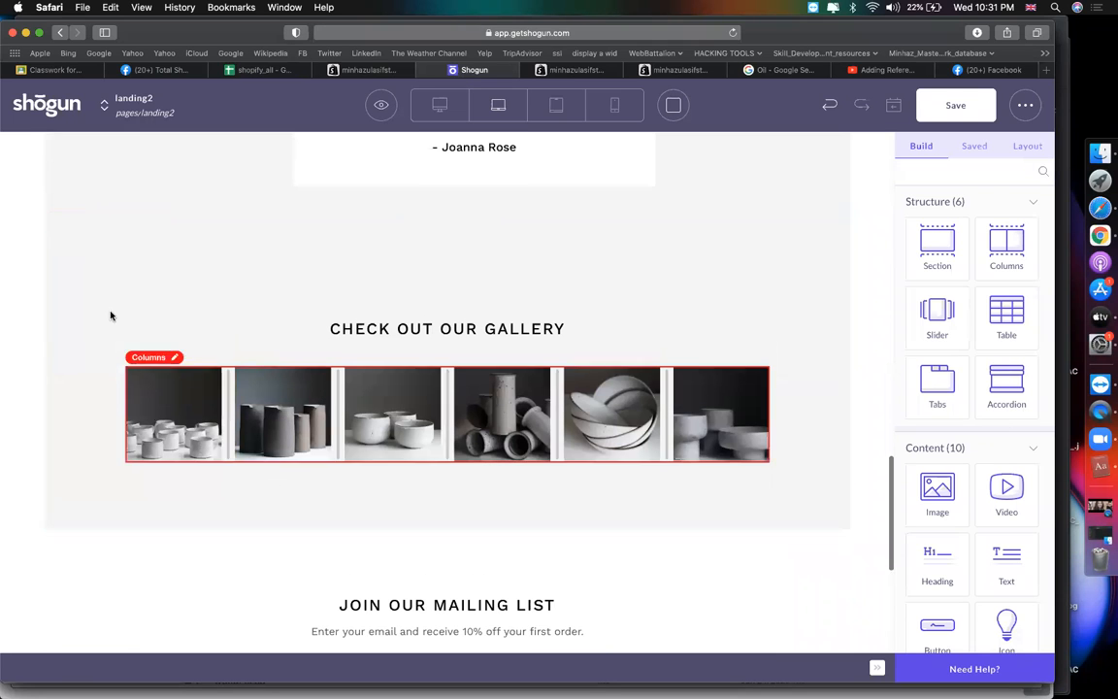
{"action": "left_click", "coordinate": [68, 256]}
{"action": "left_click", "coordinate": [117, 236]}
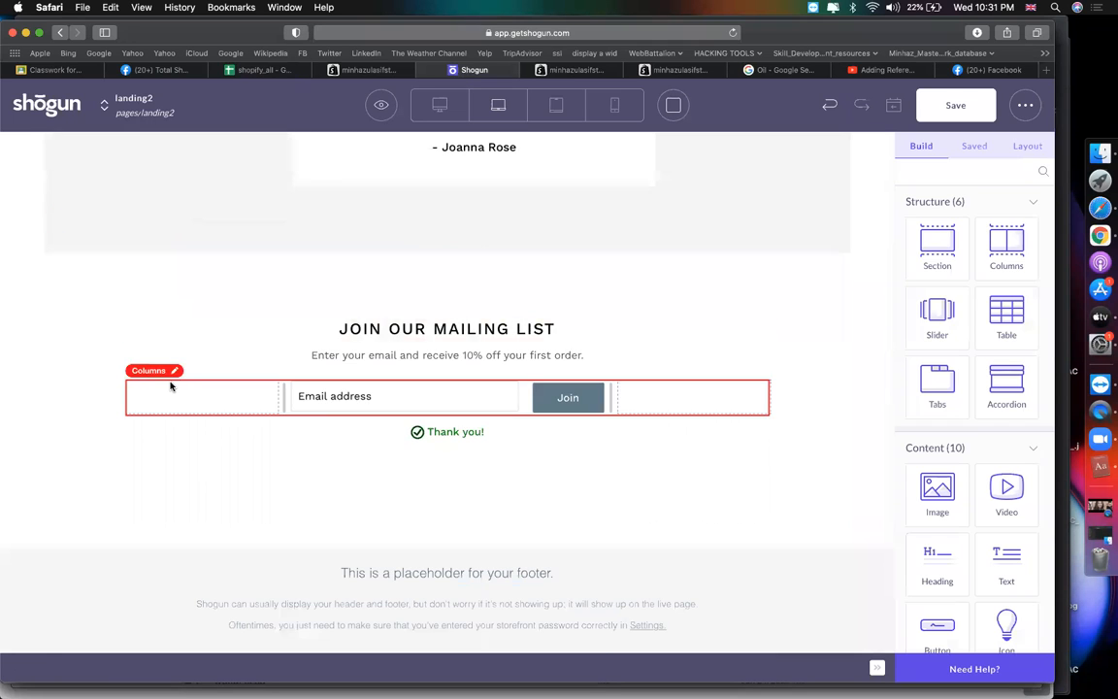
Delete the empty Product Box from the section directly beneath the Buy Now hero
{"action": "scroll", "coordinate": [439, 421], "scroll_direction": "down", "scroll_amount": 2}
{"action": "scroll", "coordinate": [438, 421], "scroll_direction": "up", "scroll_amount": 5}
{"action": "scroll", "coordinate": [437, 421], "scroll_direction": "up", "scroll_amount": 10}
{"action": "scroll", "coordinate": [437, 424], "scroll_direction": "down", "scroll_amount": 3}
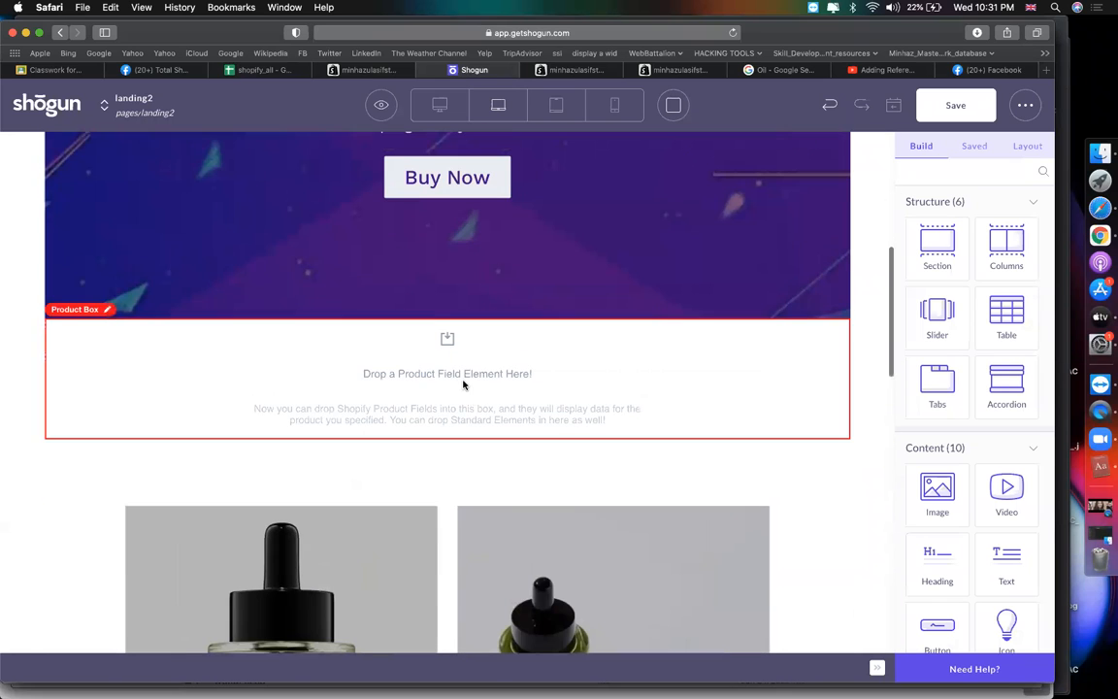
{"action": "left_click", "coordinate": [463, 384]}
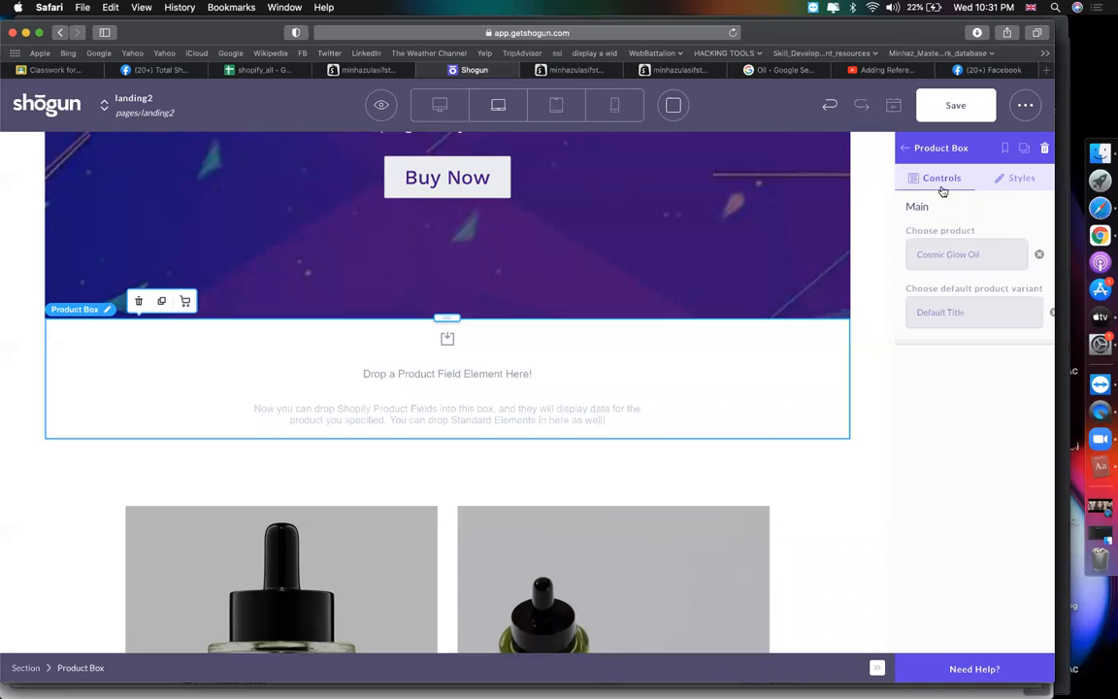
{"action": "left_click", "coordinate": [1014, 179]}
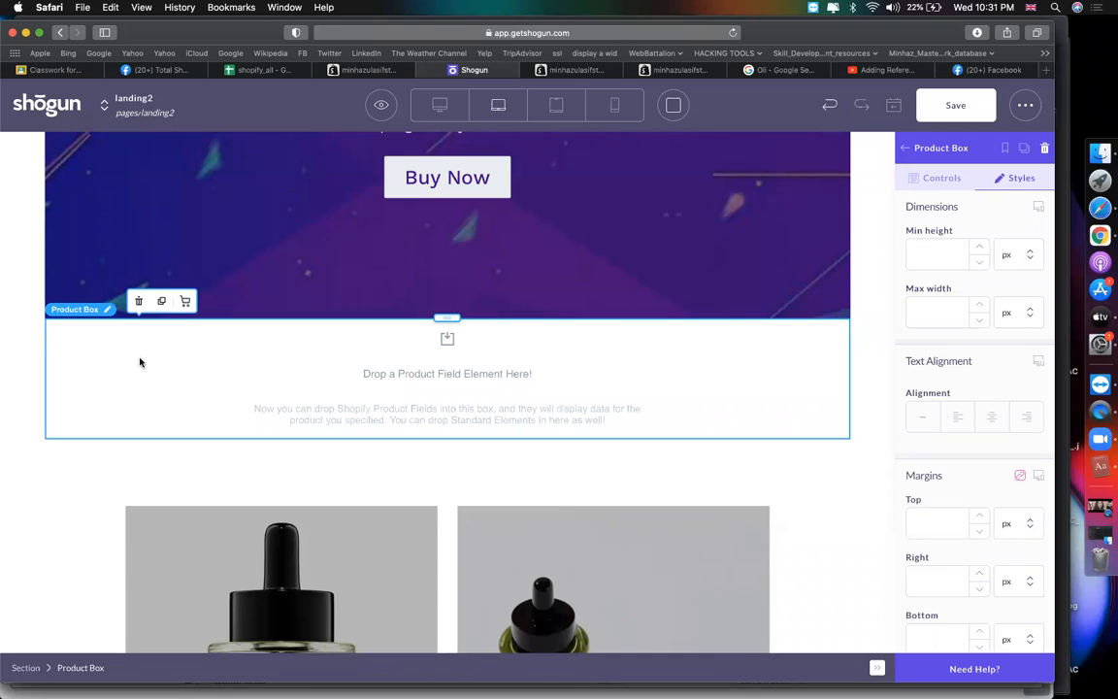
{"action": "left_click", "coordinate": [138, 301]}
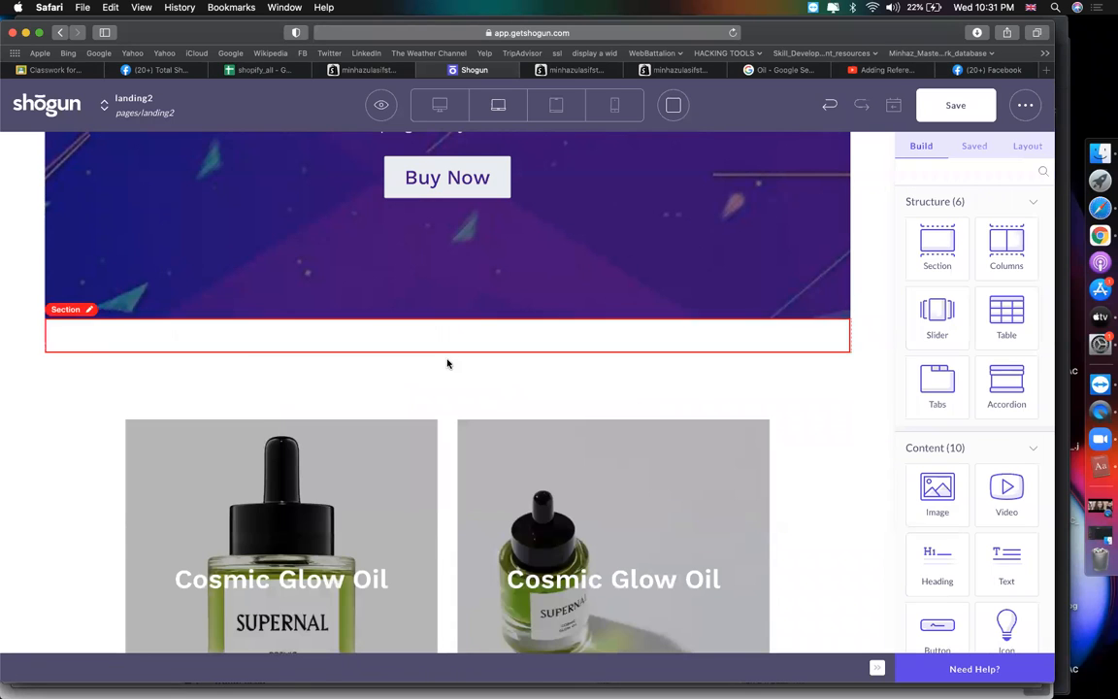
Filter the available page elements with the search term "prod"
{"action": "left_click", "coordinate": [423, 335]}
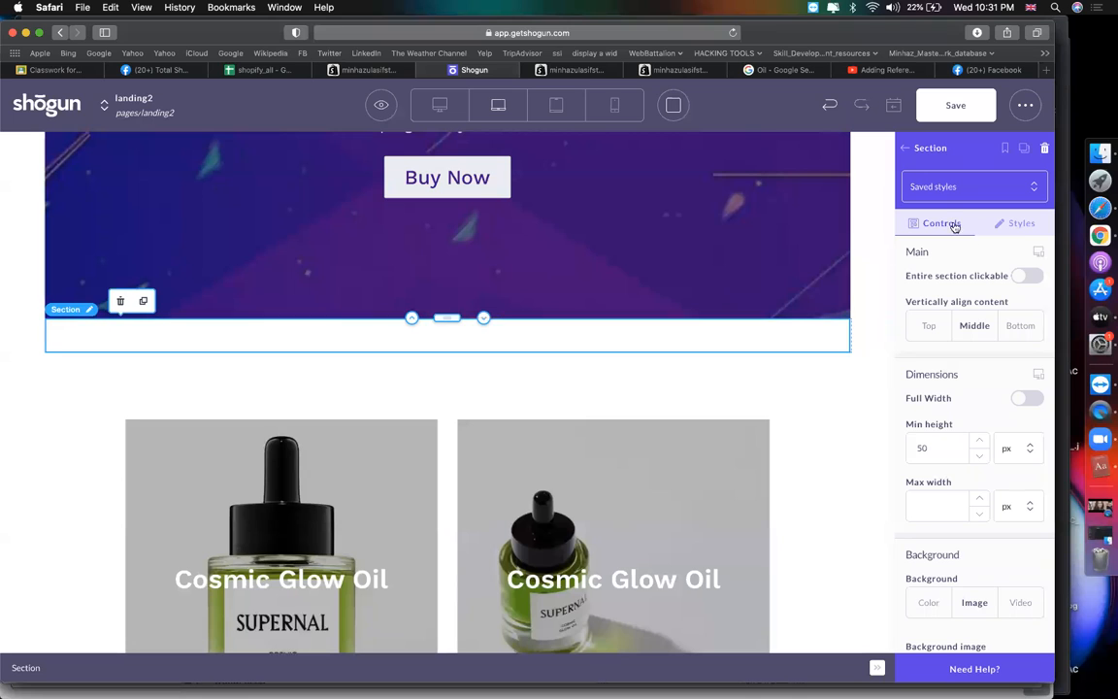
{"action": "left_click", "coordinate": [907, 149]}
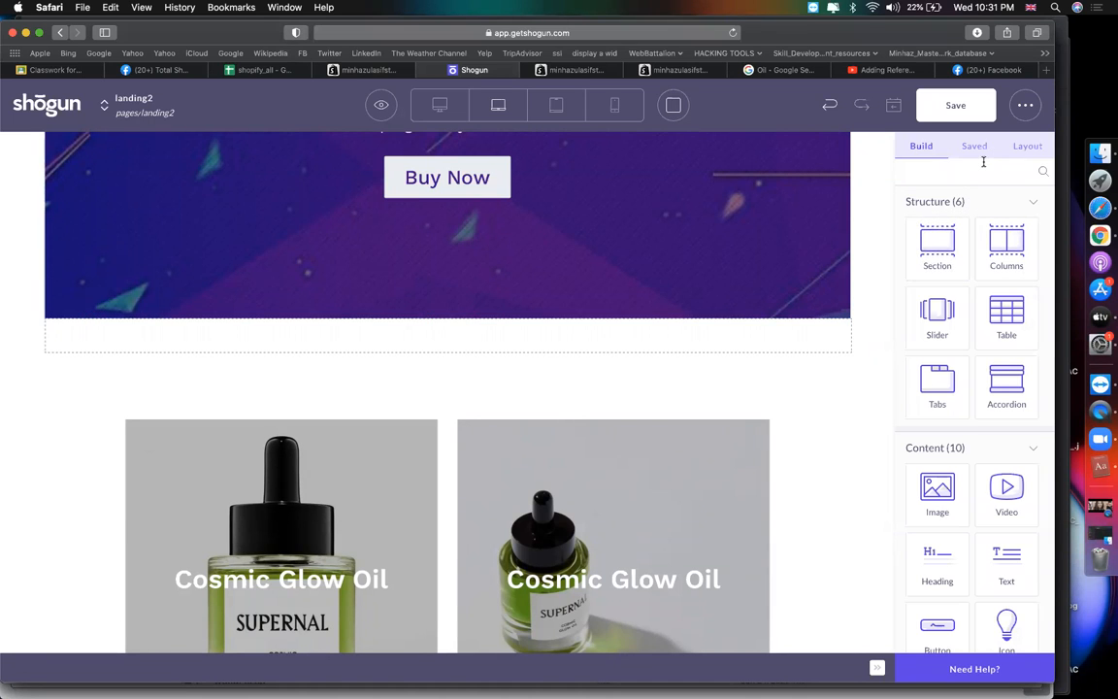
{"action": "type", "text": "pro"}
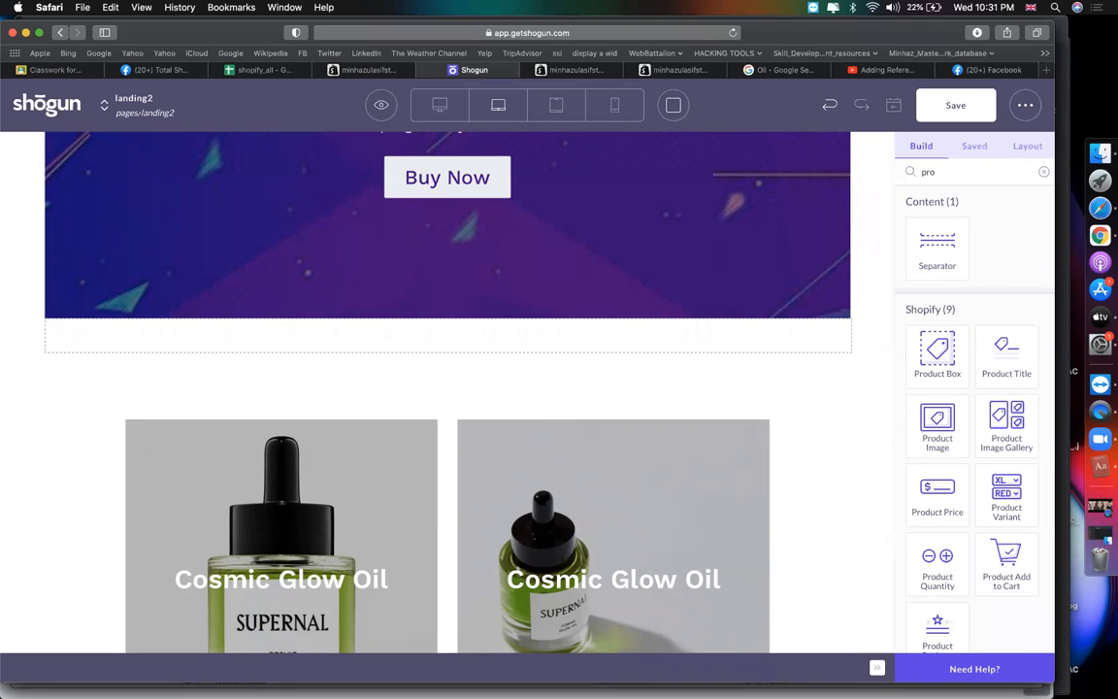
{"action": "type", "text": "d"}
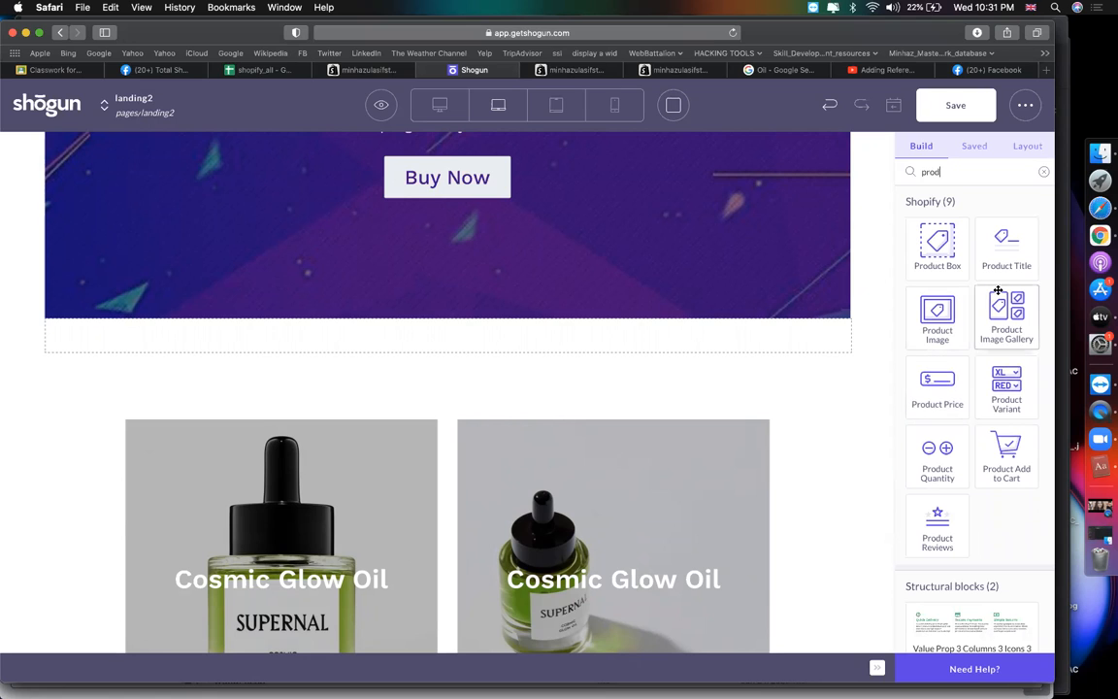
Try to place a Product Title element directly in the empty section beneath the hero
{"action": "left_click_drag", "start_coordinate": [1004, 260], "coordinate": [425, 337]}
{"action": "left_click_drag", "start_coordinate": [1006, 247], "coordinate": [317, 345]}
{"action": "left_click", "coordinate": [316, 344]}
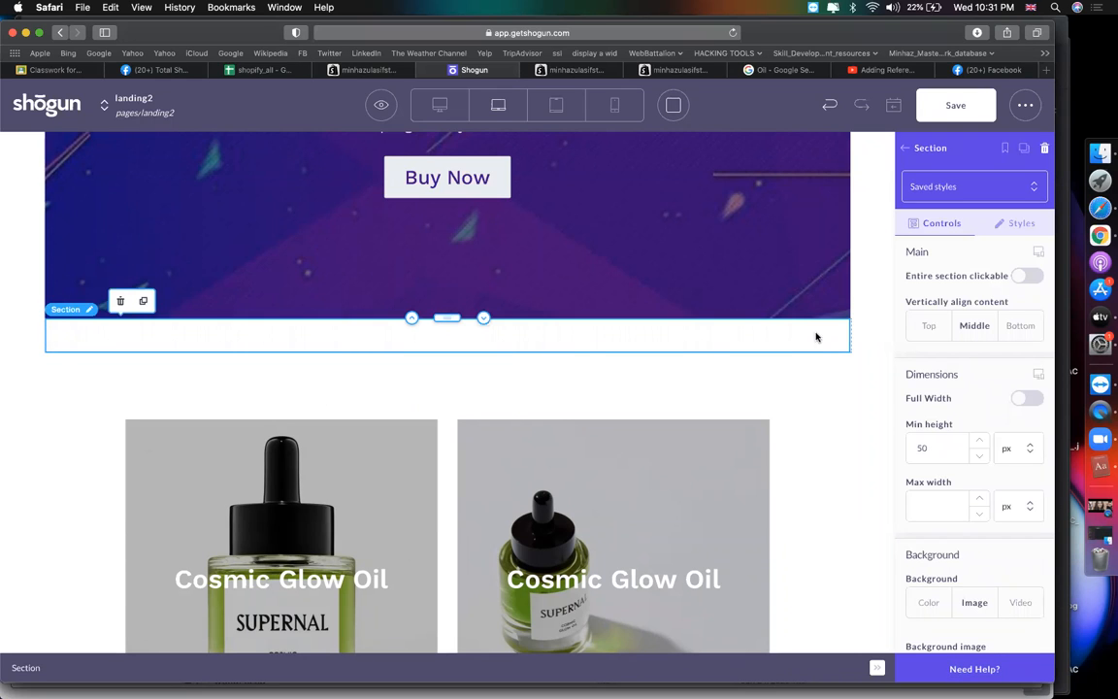
{"action": "left_click", "coordinate": [903, 154]}
{"action": "left_click_drag", "start_coordinate": [1006, 247], "coordinate": [359, 334]}
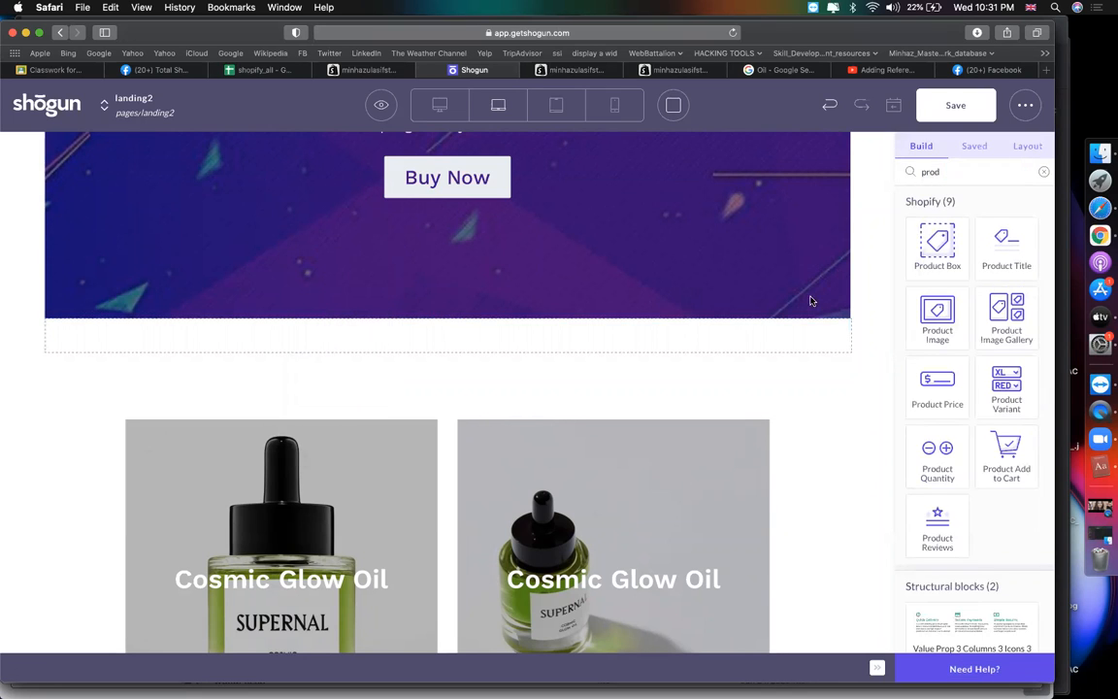
Add a Product Box for Cosmic Glow Oil to the empty section beneath the hero and place a Product Title in it
{"action": "left_click_drag", "start_coordinate": [937, 242], "coordinate": [474, 342]}
{"action": "type", "text": "cos"}
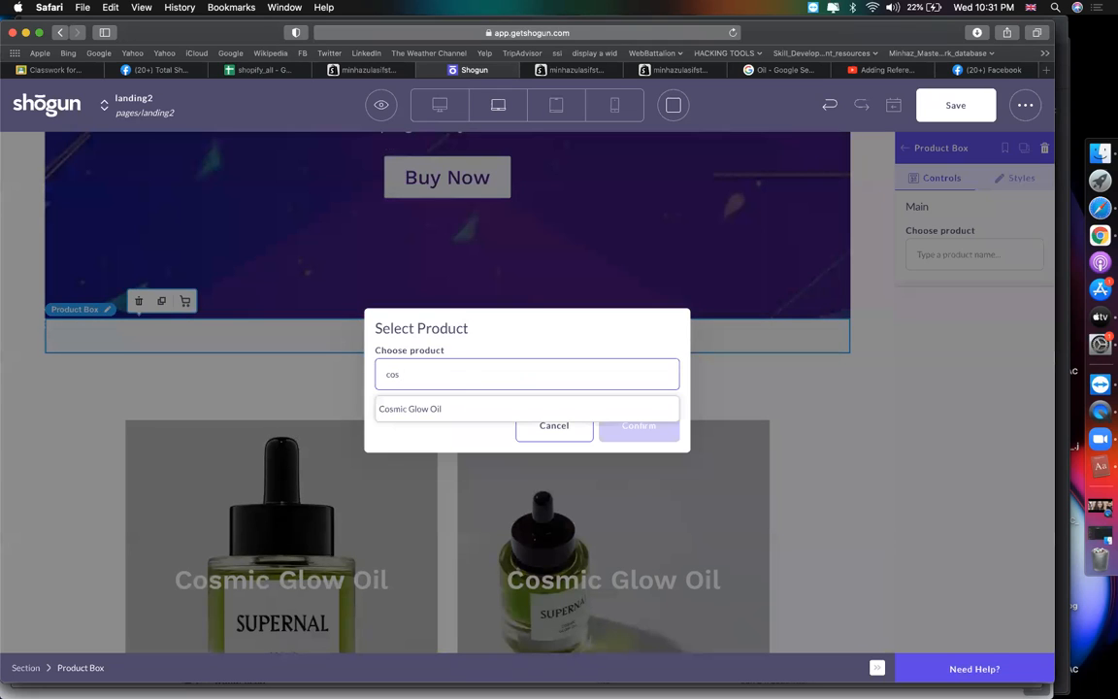
{"action": "left_click", "coordinate": [427, 409]}
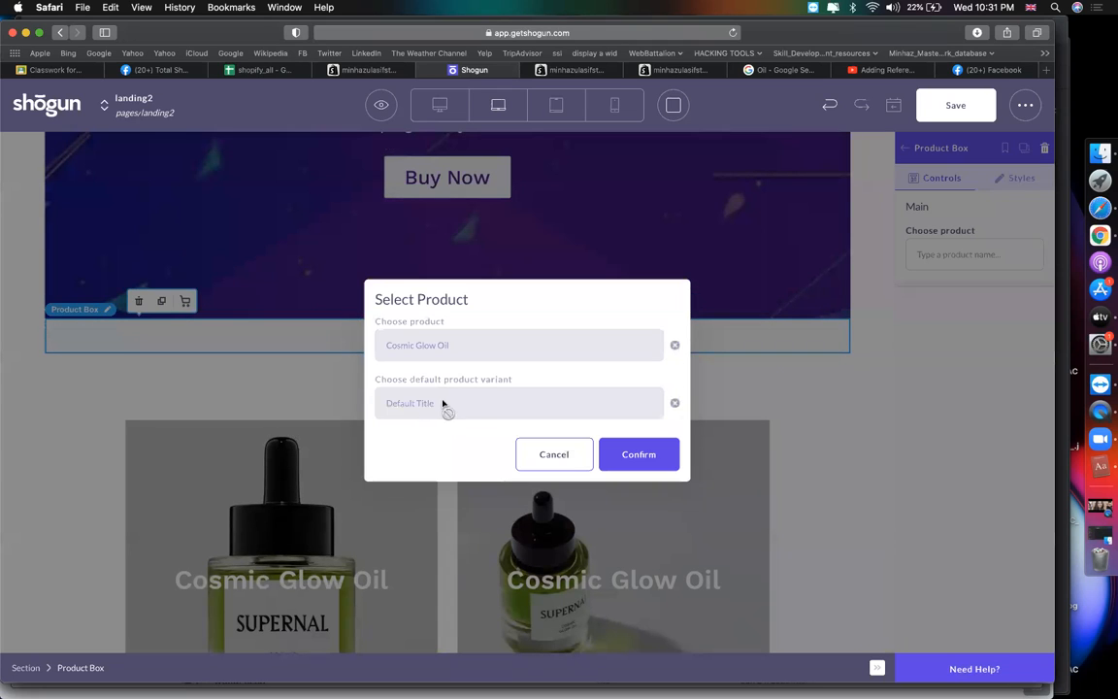
{"action": "left_click", "coordinate": [638, 456]}
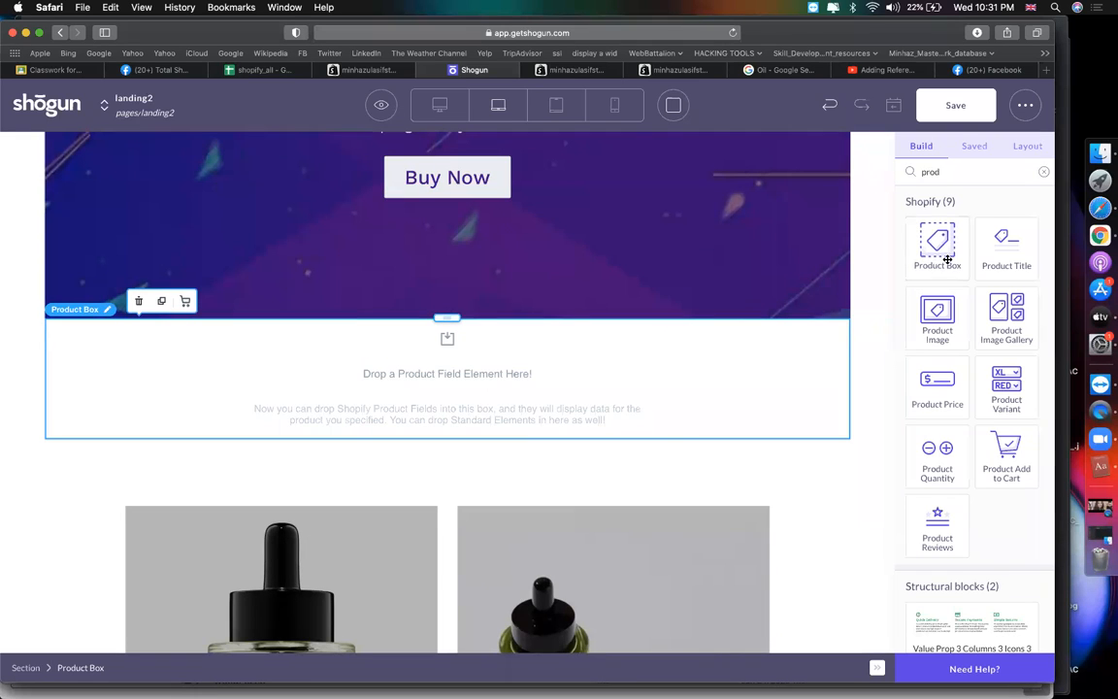
{"action": "left_click_drag", "start_coordinate": [989, 254], "coordinate": [555, 352]}
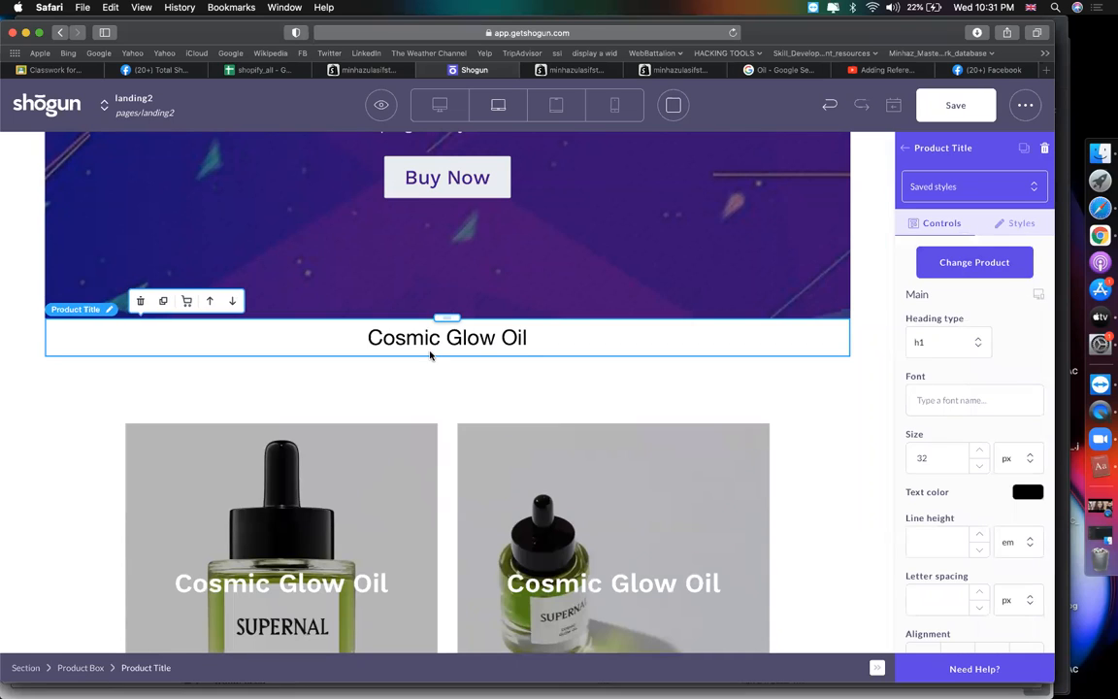
Add a Product Image below the Cosmic Glow Oil title in the Product Box, then delete the image again
{"action": "left_click", "coordinate": [906, 148]}
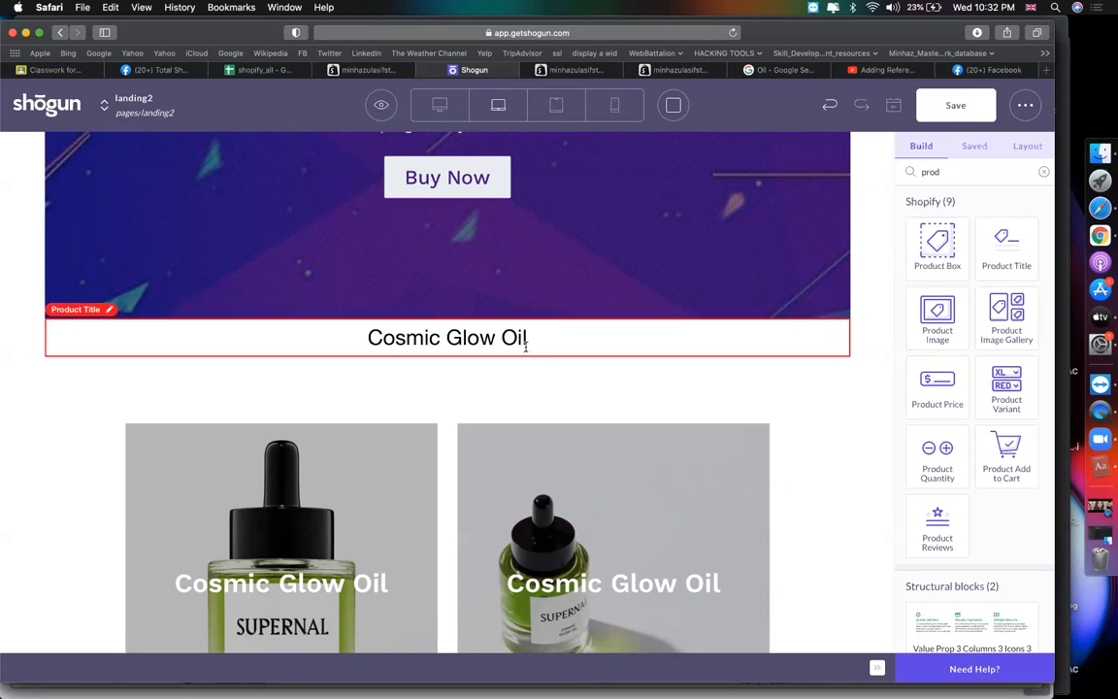
{"action": "left_click_drag", "start_coordinate": [936, 313], "coordinate": [524, 347]}
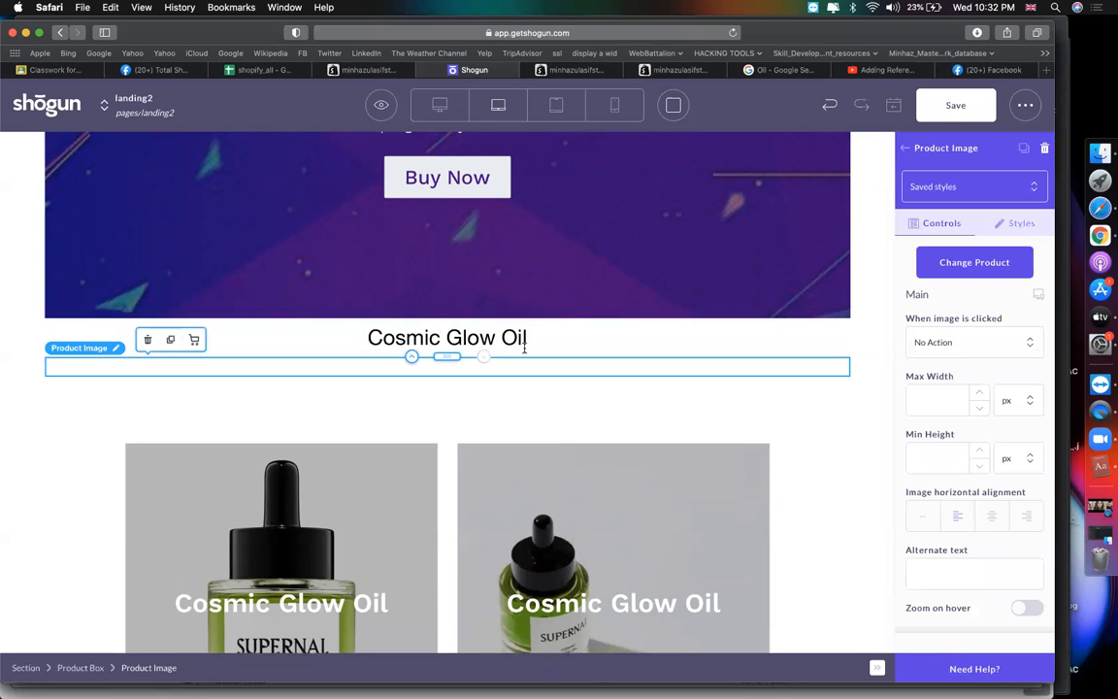
{"action": "scroll", "coordinate": [526, 408], "scroll_direction": "down", "scroll_amount": 3}
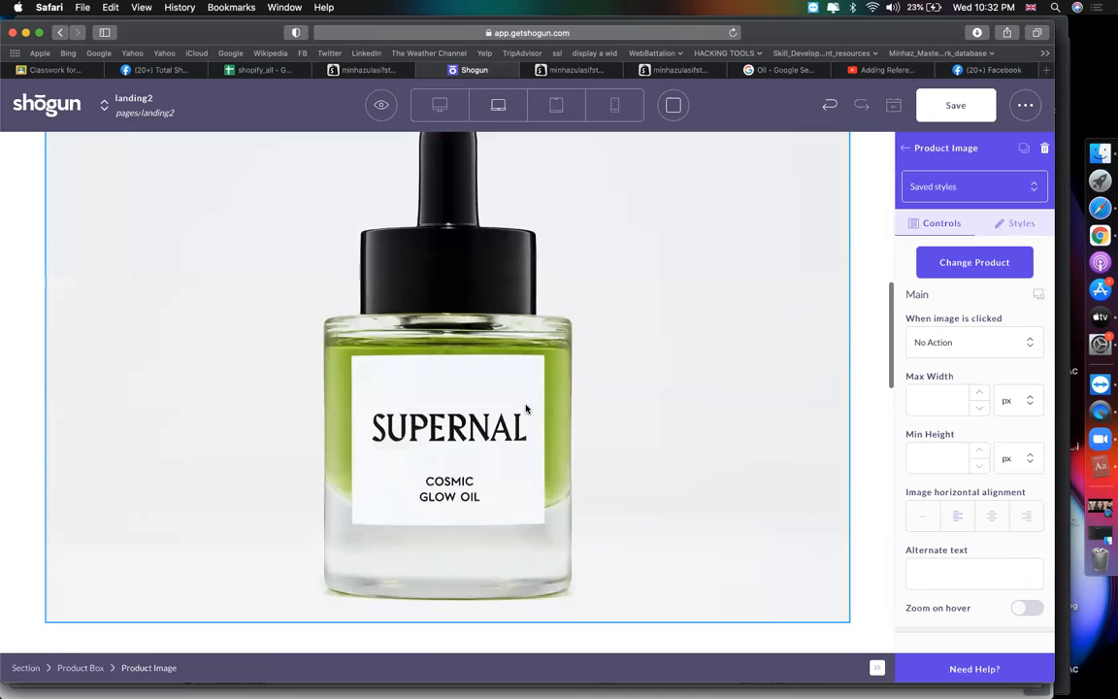
{"action": "scroll", "coordinate": [521, 405], "scroll_direction": "up", "scroll_amount": 4}
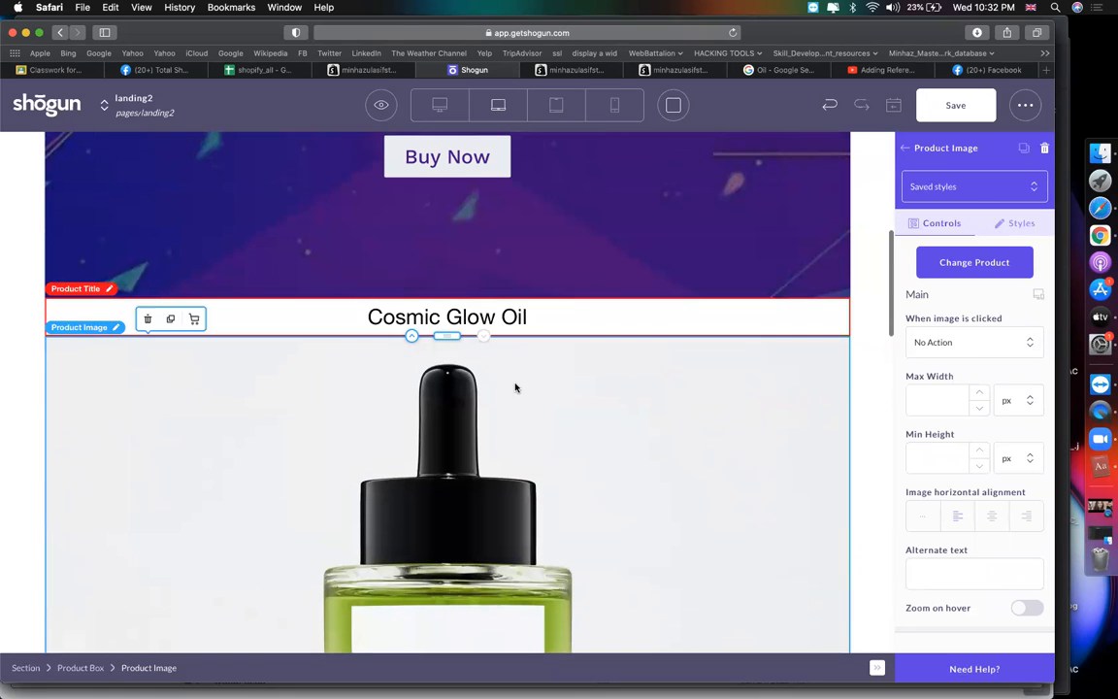
{"action": "scroll", "coordinate": [515, 387], "scroll_direction": "down", "scroll_amount": 2}
{"action": "scroll", "coordinate": [516, 387], "scroll_direction": "up", "scroll_amount": 1}
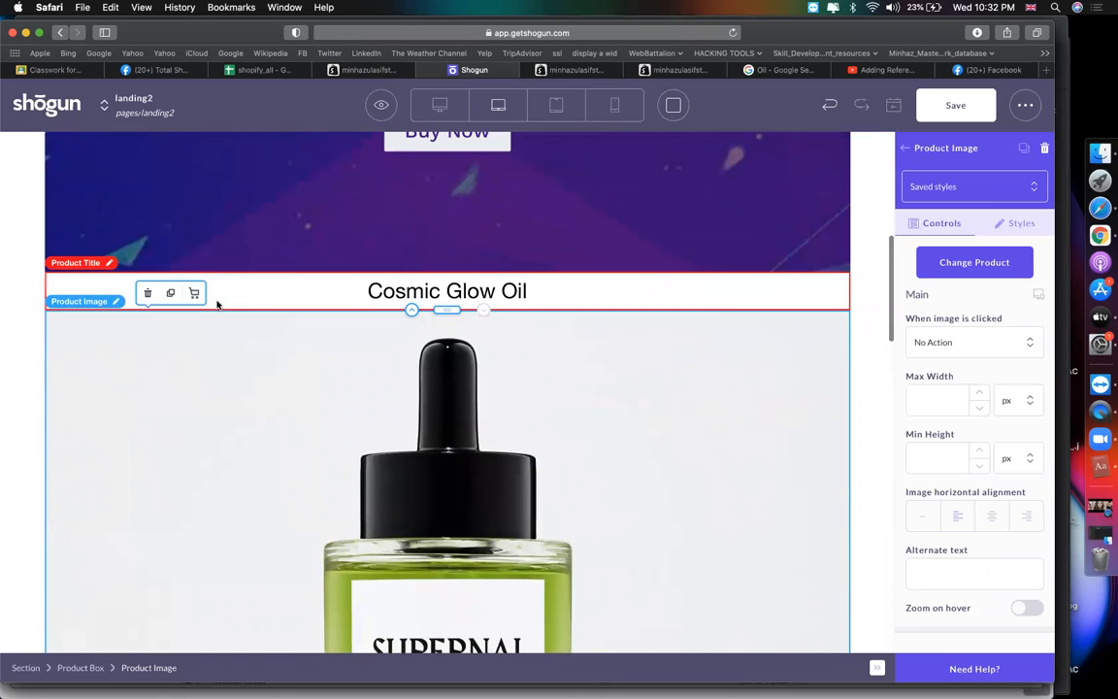
{"action": "left_click", "coordinate": [150, 295]}
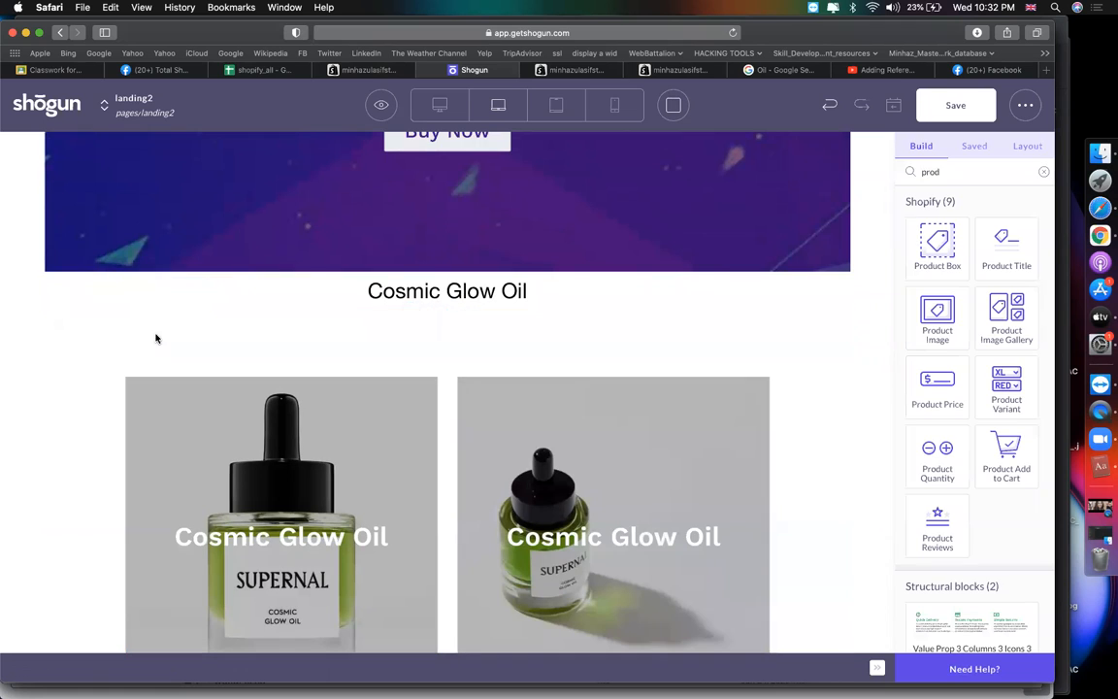
Delete the Product Title and its Product Box from the section beneath the hero
{"action": "left_click", "coordinate": [120, 294]}
{"action": "left_click", "coordinate": [142, 255]}
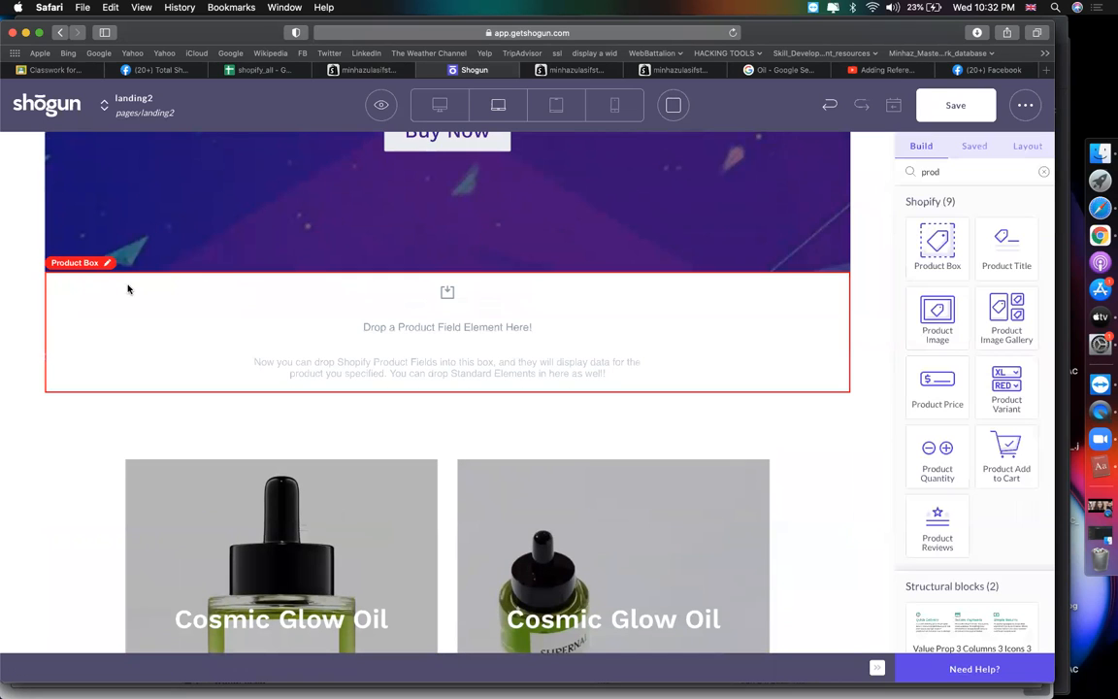
{"action": "left_click", "coordinate": [105, 283]}
{"action": "left_click", "coordinate": [139, 254]}
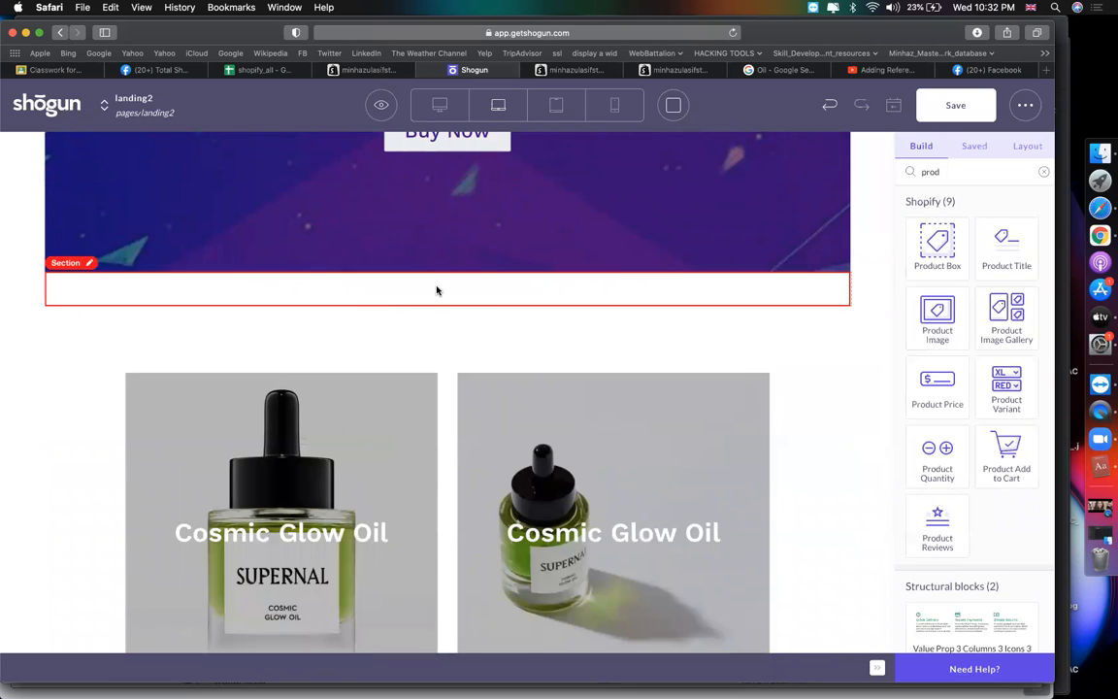
Add a Product Box for Cosmic Glow Oil between the hero and the empty section, and place a Product Title in it
{"action": "left_click_drag", "start_coordinate": [937, 242], "coordinate": [390, 271]}
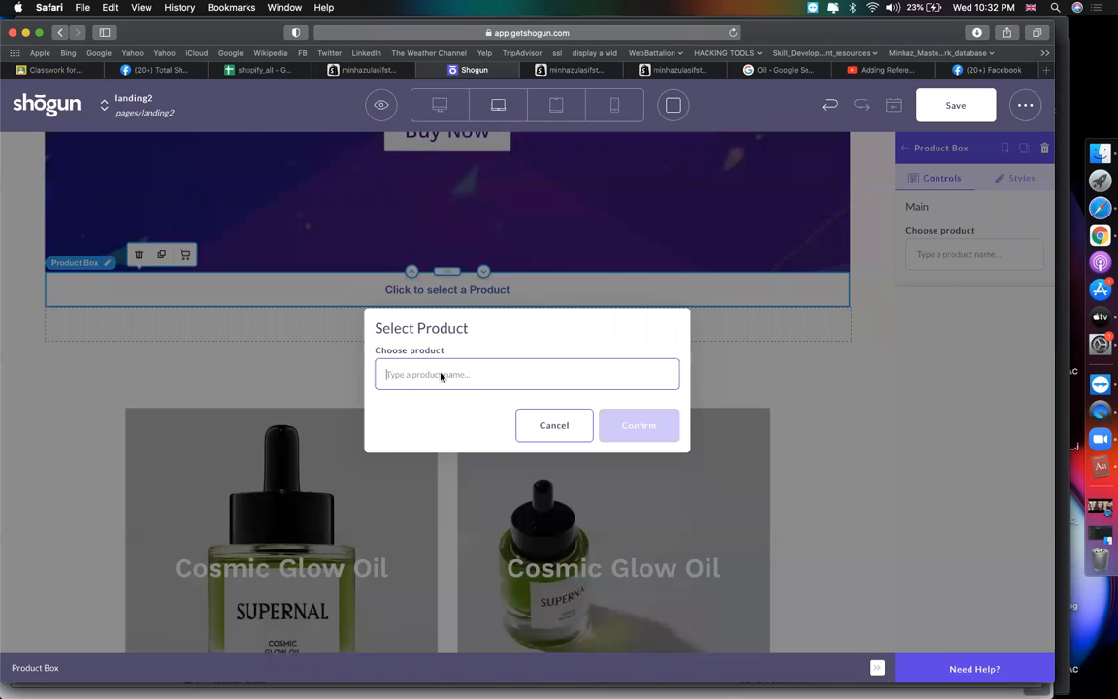
{"action": "type", "text": "co"}
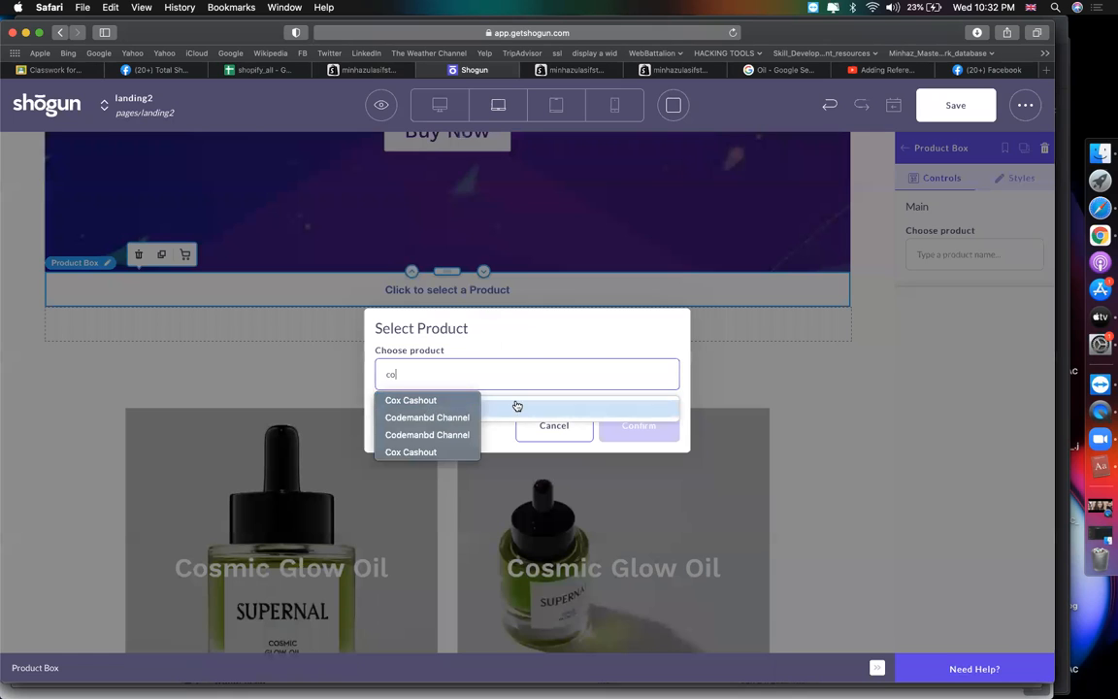
{"action": "left_click", "coordinate": [517, 405]}
{"action": "left_click", "coordinate": [636, 454]}
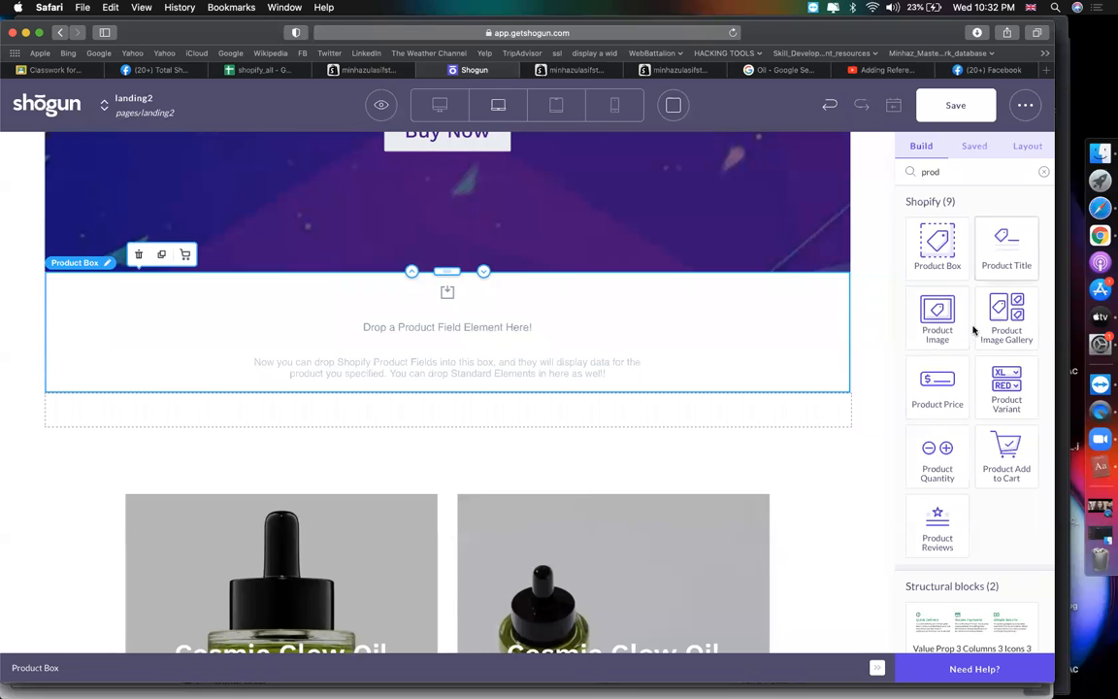
{"action": "left_click_drag", "start_coordinate": [1006, 247], "coordinate": [521, 309]}
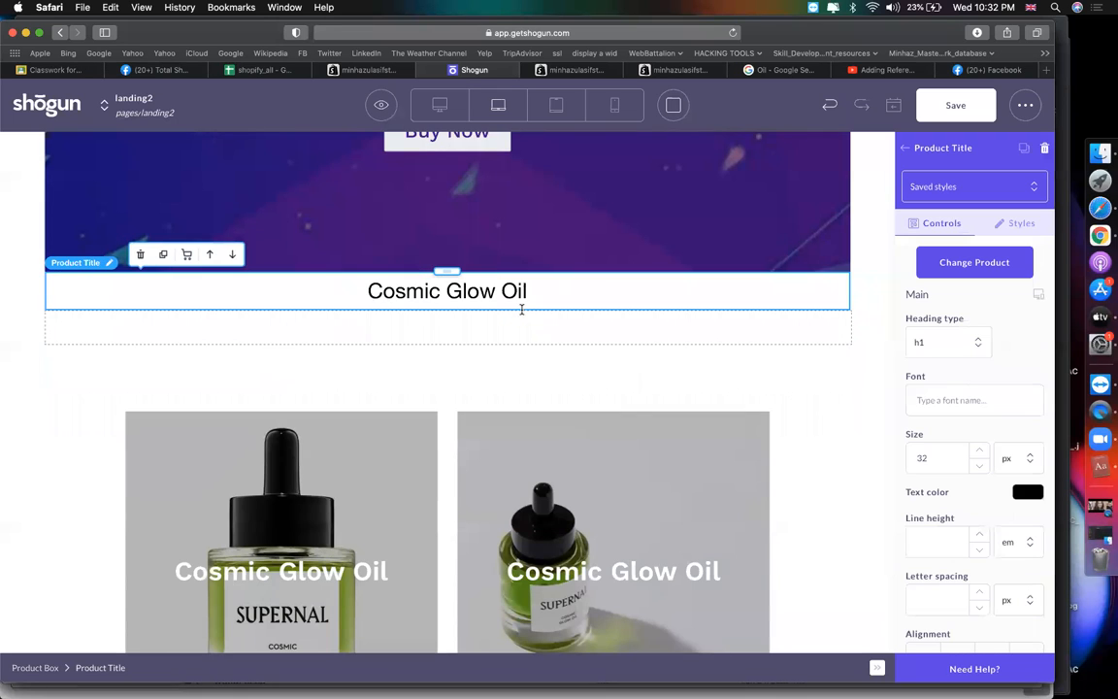
Add a Product Image below the Cosmic Glow Oil title inside the Product Box
{"action": "left_click", "coordinate": [906, 151]}
{"action": "left_click_drag", "start_coordinate": [917, 313], "coordinate": [634, 320]}
{"action": "scroll", "coordinate": [802, 372], "scroll_direction": "down", "scroll_amount": 3}
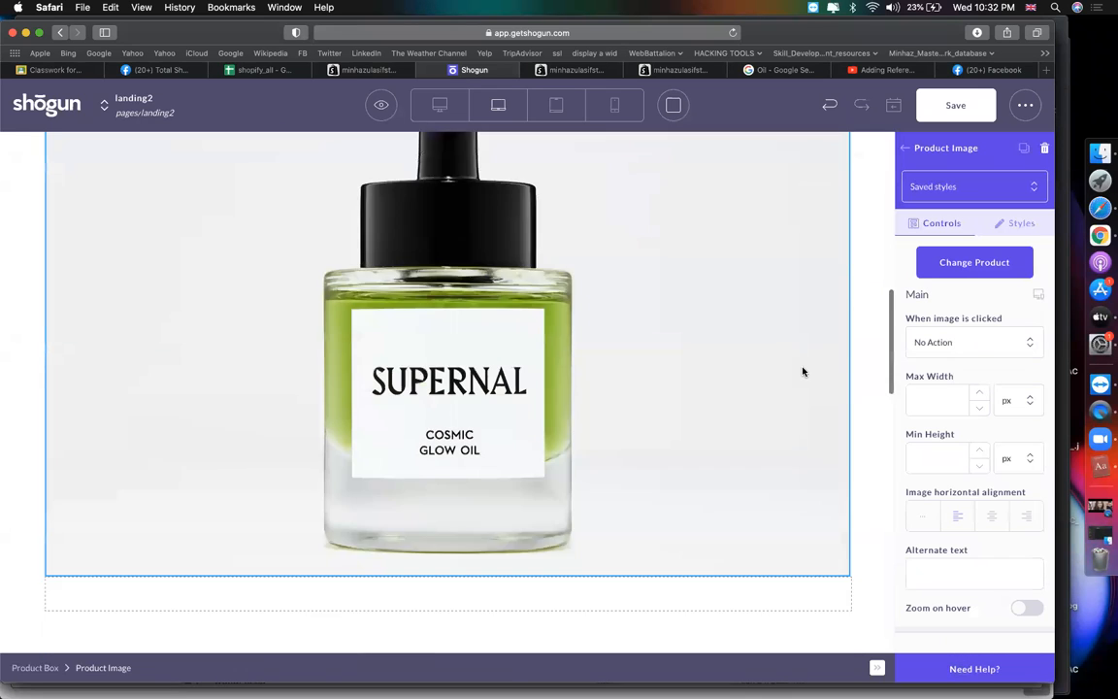
{"action": "scroll", "coordinate": [802, 371], "scroll_direction": "down", "scroll_amount": 3}
Add a Product Price below the product image, center its text and set its size to 36 px
{"action": "left_click", "coordinate": [904, 147]}
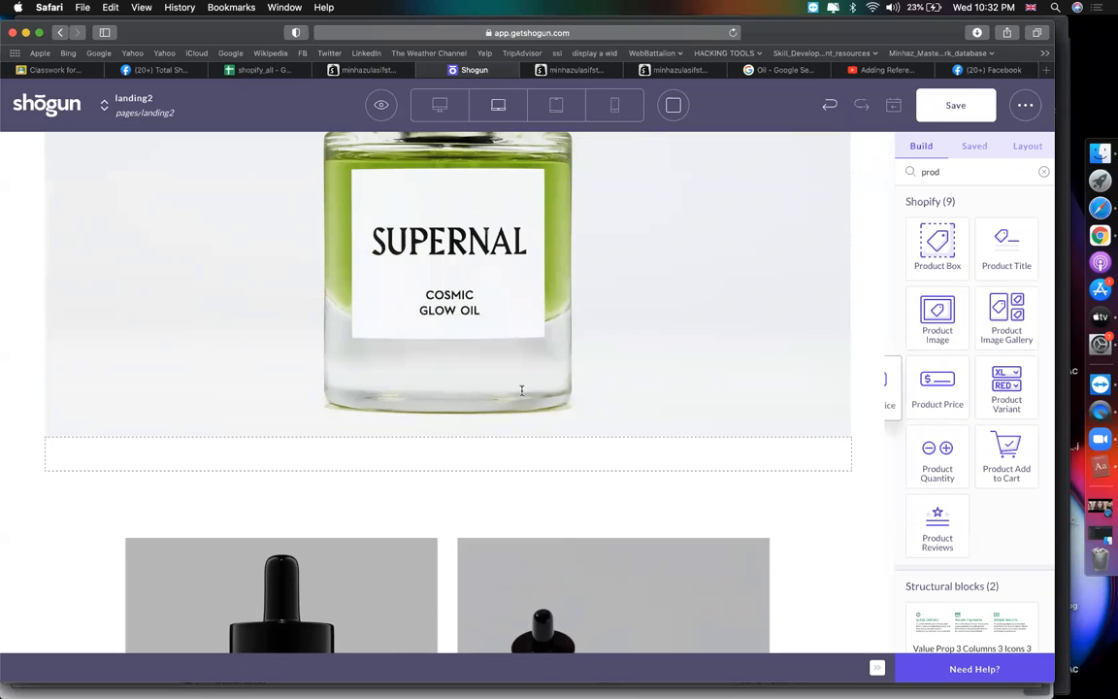
{"action": "left_click_drag", "start_coordinate": [521, 391], "coordinate": [521, 391]}
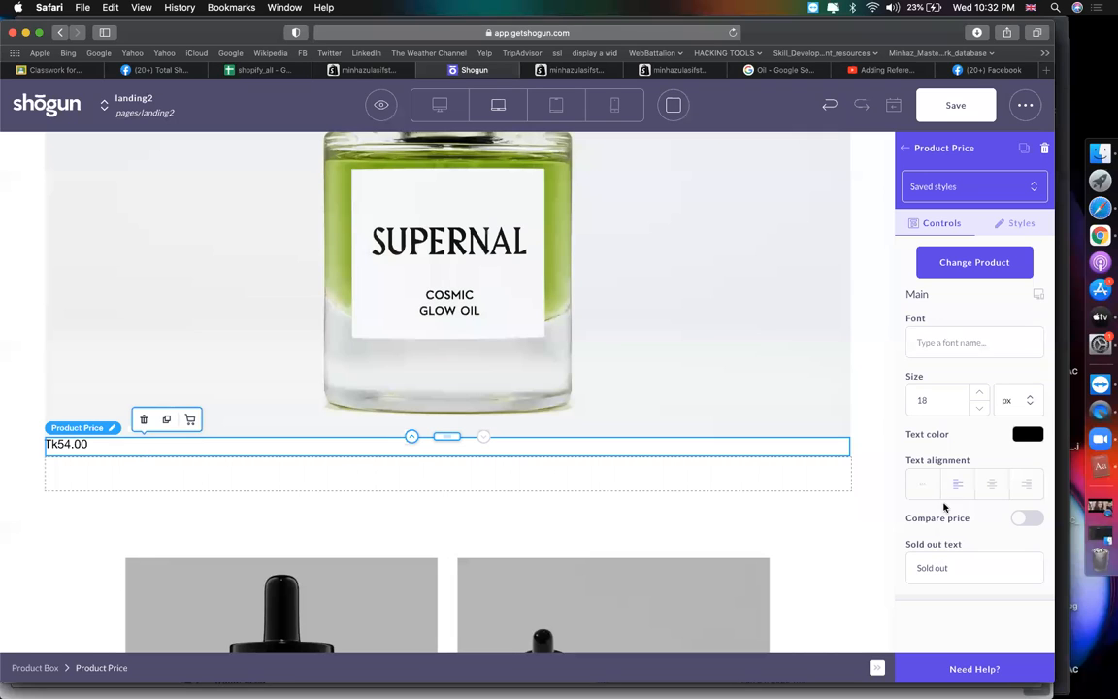
{"action": "left_click", "coordinate": [990, 483]}
{"action": "left_click", "coordinate": [943, 402]}
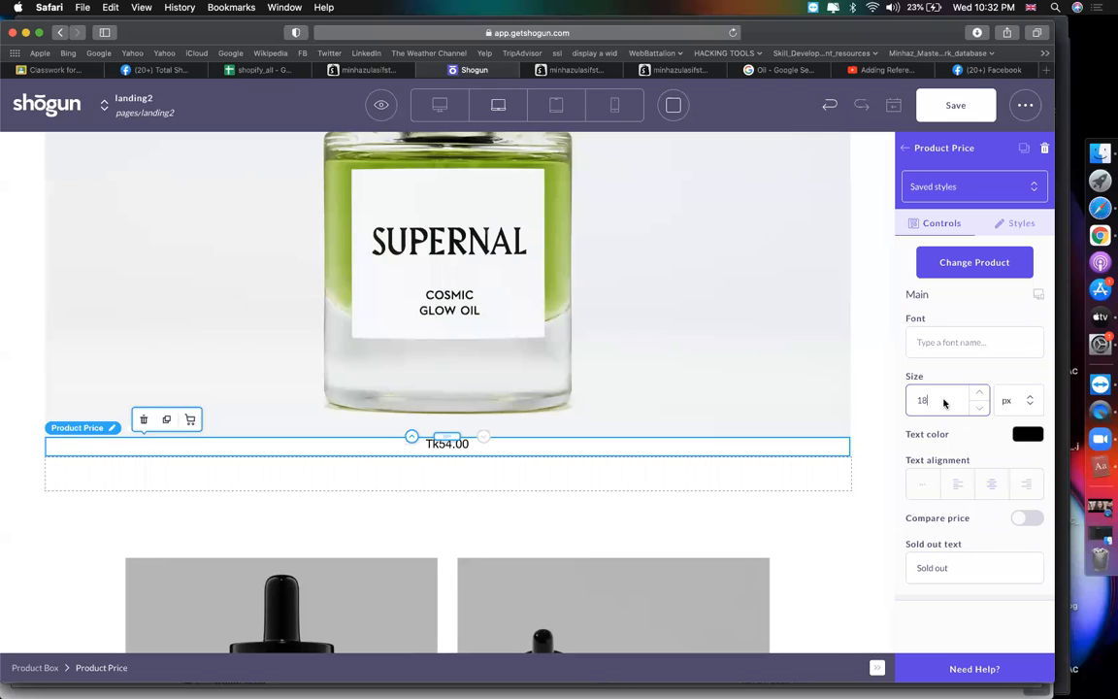
{"action": "type", "text": "36"}
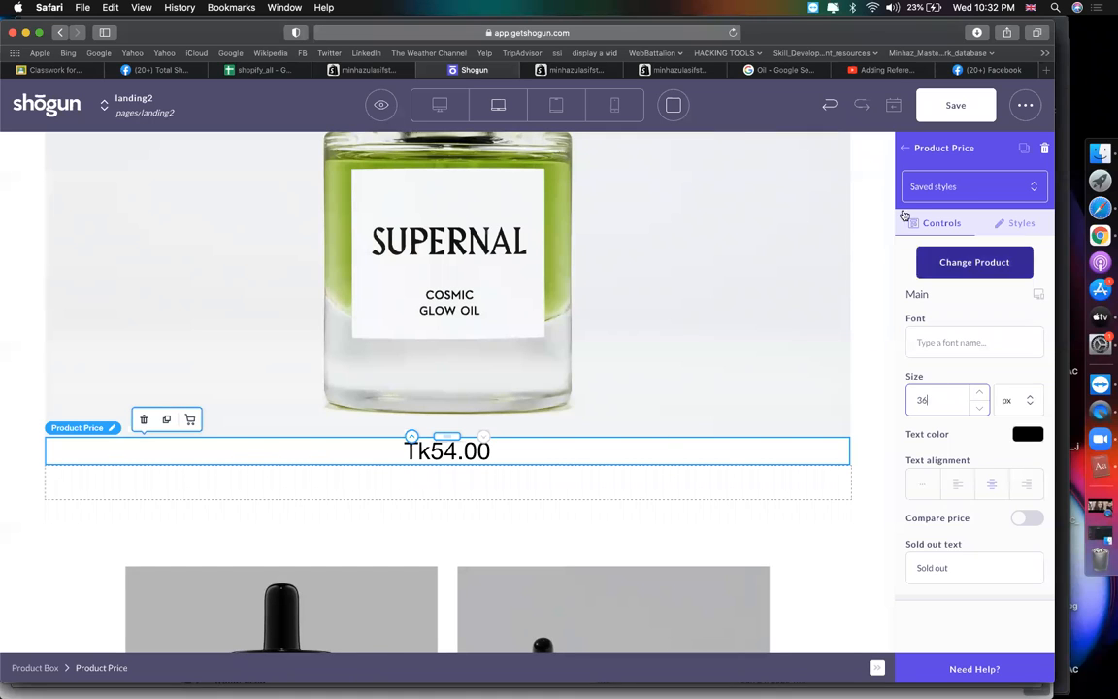
Add a Product Add to Cart button below the price and set its text size to 30 px
{"action": "left_click", "coordinate": [902, 149]}
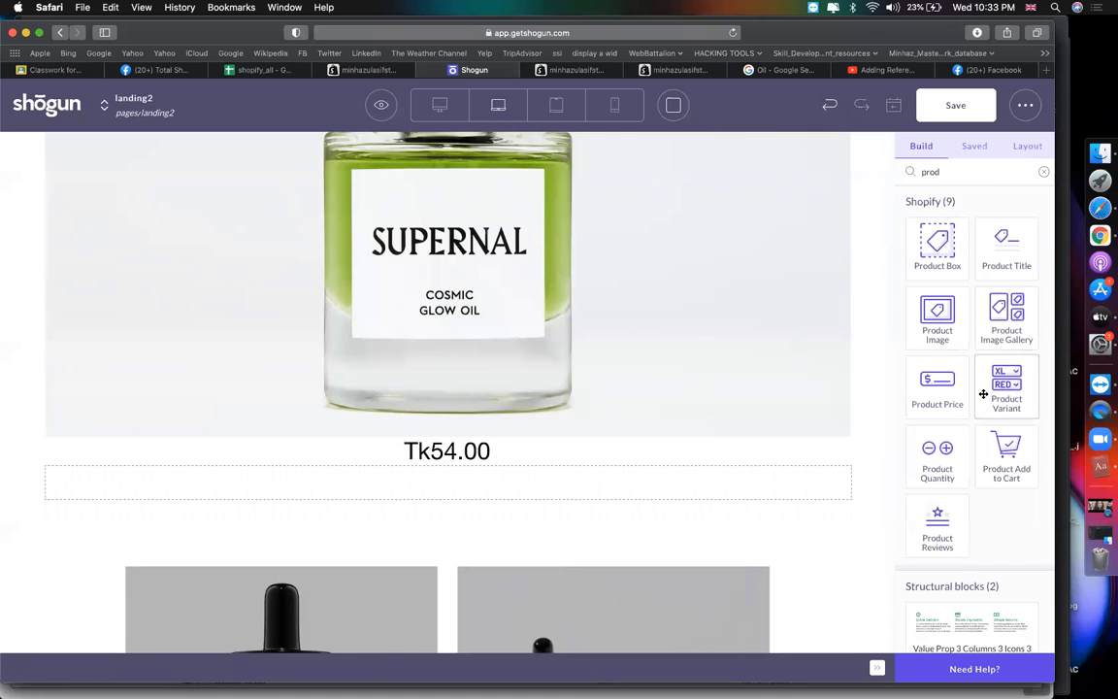
{"action": "left_click_drag", "start_coordinate": [1006, 451], "coordinate": [544, 453]}
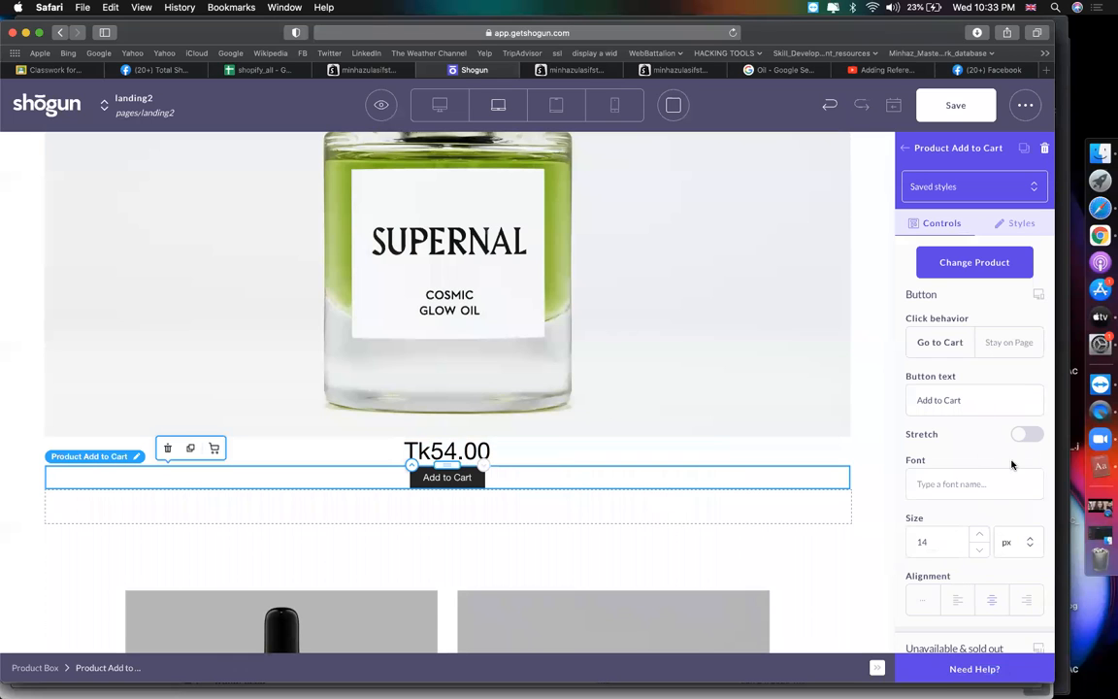
{"action": "left_click", "coordinate": [945, 548]}
{"action": "type", "text": "30"}
Set the Product Image's max width to 500 px and align it horizontally to the center
{"action": "scroll", "coordinate": [680, 450], "scroll_direction": "up", "scroll_amount": 5}
{"action": "scroll", "coordinate": [680, 449], "scroll_direction": "up", "scroll_amount": 1}
{"action": "scroll", "coordinate": [681, 449], "scroll_direction": "down", "scroll_amount": 2}
{"action": "scroll", "coordinate": [640, 432], "scroll_direction": "up", "scroll_amount": 2}
{"action": "left_click", "coordinate": [753, 399]}
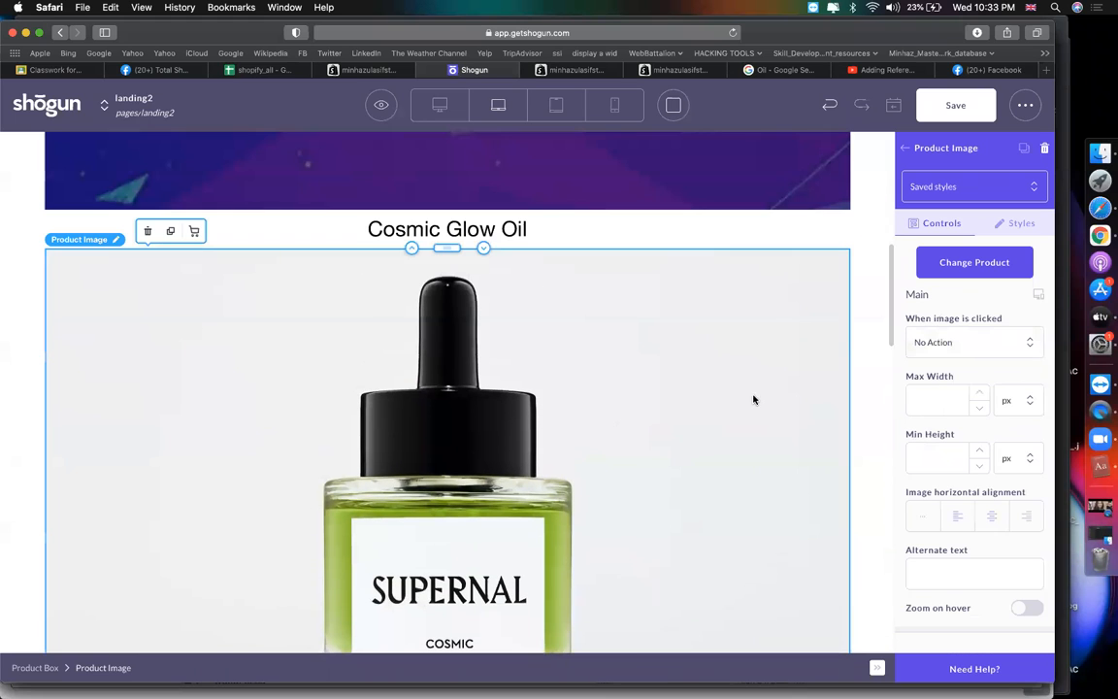
{"action": "left_click", "coordinate": [938, 399]}
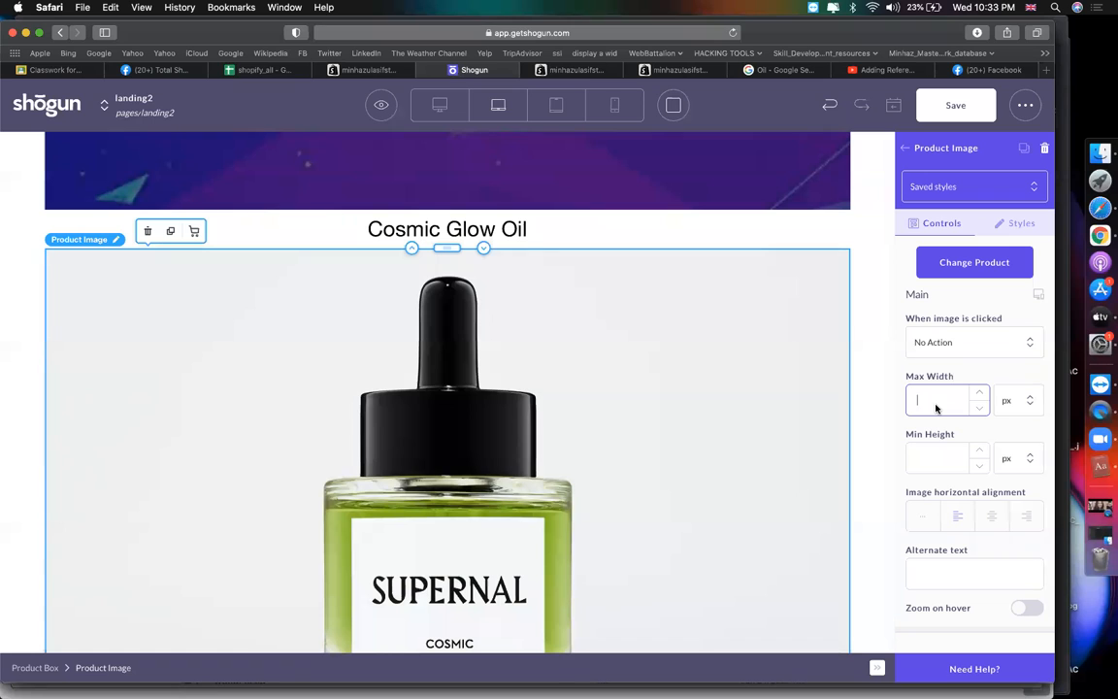
{"action": "type", "text": "50"}
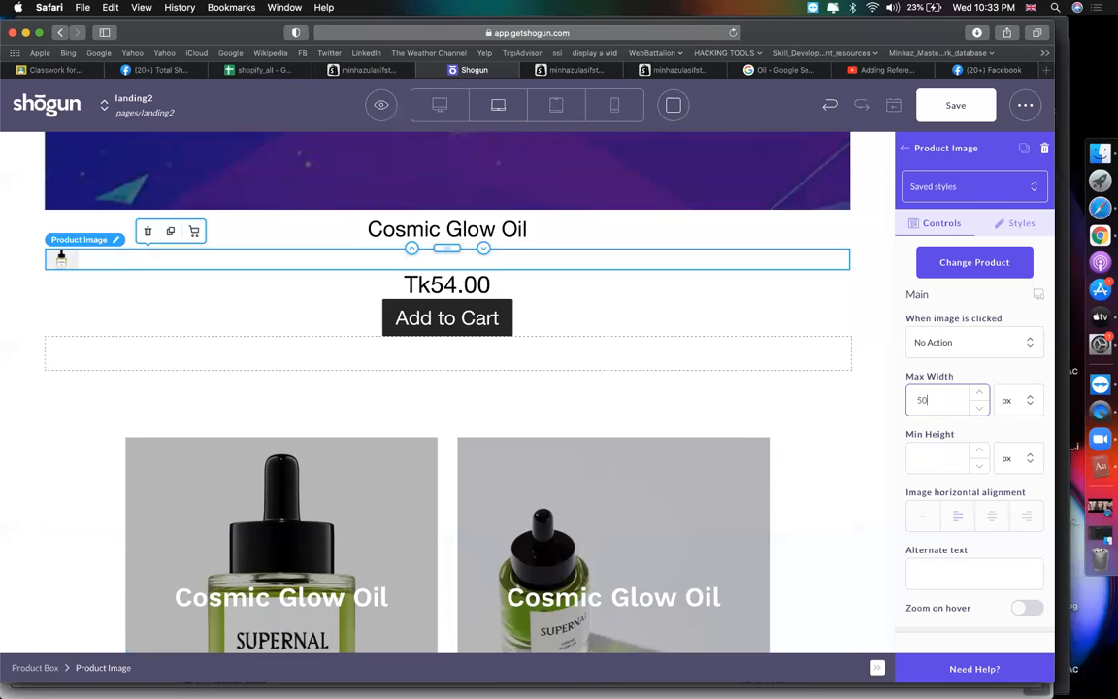
{"action": "key", "text": "super+a"}
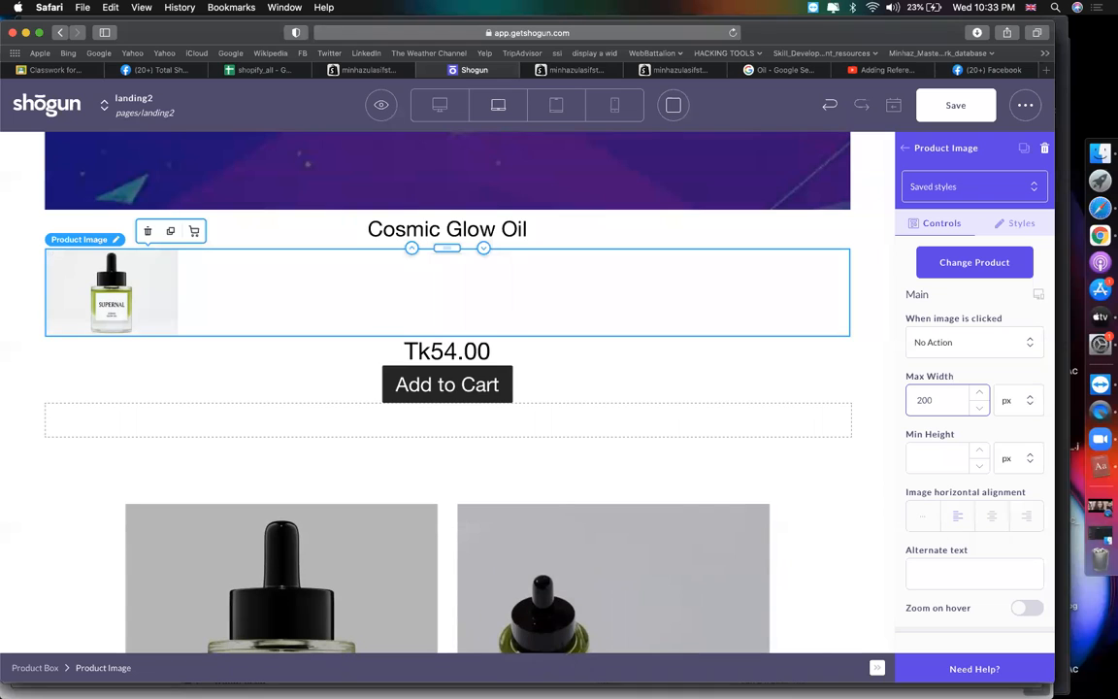
{"action": "key", "text": "BackSpace"}
{"action": "key", "text": "BackSpace"}
{"action": "key", "text": "BackSpace"}
{"action": "type", "text": "500"}
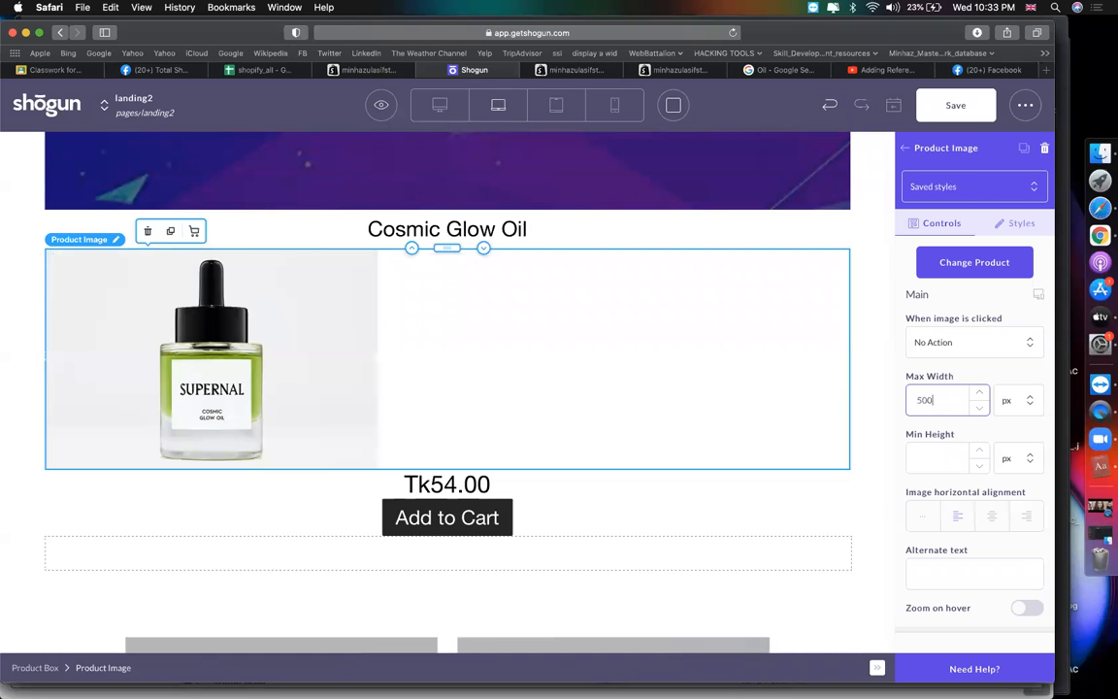
{"action": "left_click", "coordinate": [990, 515]}
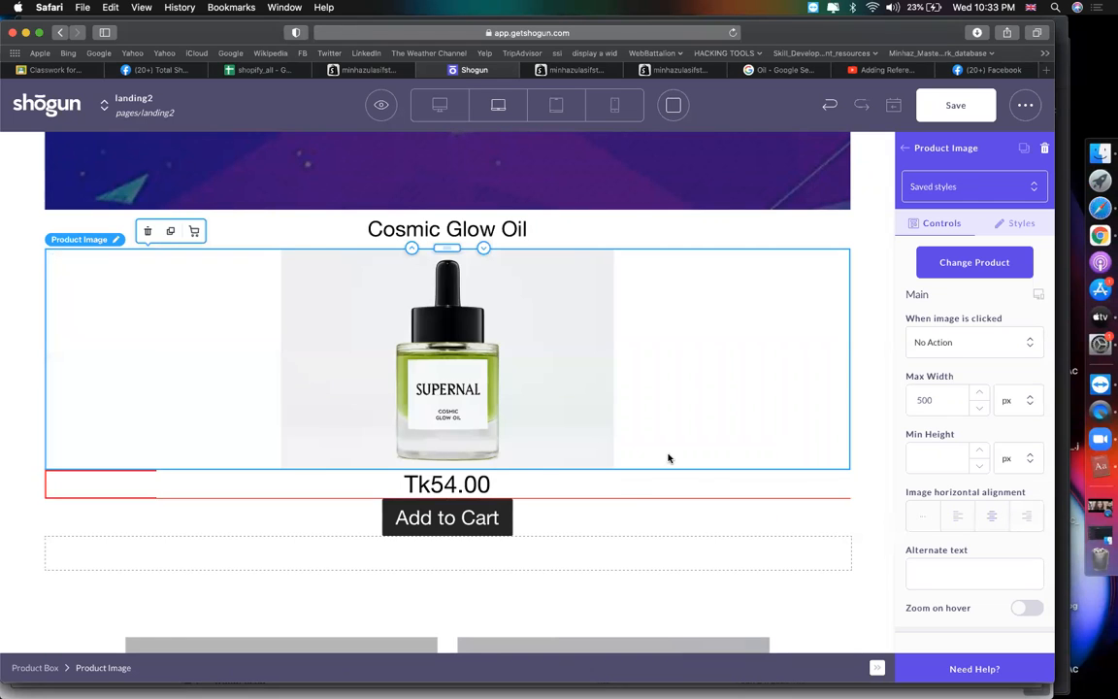
Review the page sections from the Product Box down to the mailing list signup
{"action": "left_click", "coordinate": [65, 223]}
{"action": "left_click", "coordinate": [60, 275]}
{"action": "left_click", "coordinate": [57, 225]}
{"action": "scroll", "coordinate": [420, 480], "scroll_direction": "down", "scroll_amount": 10}
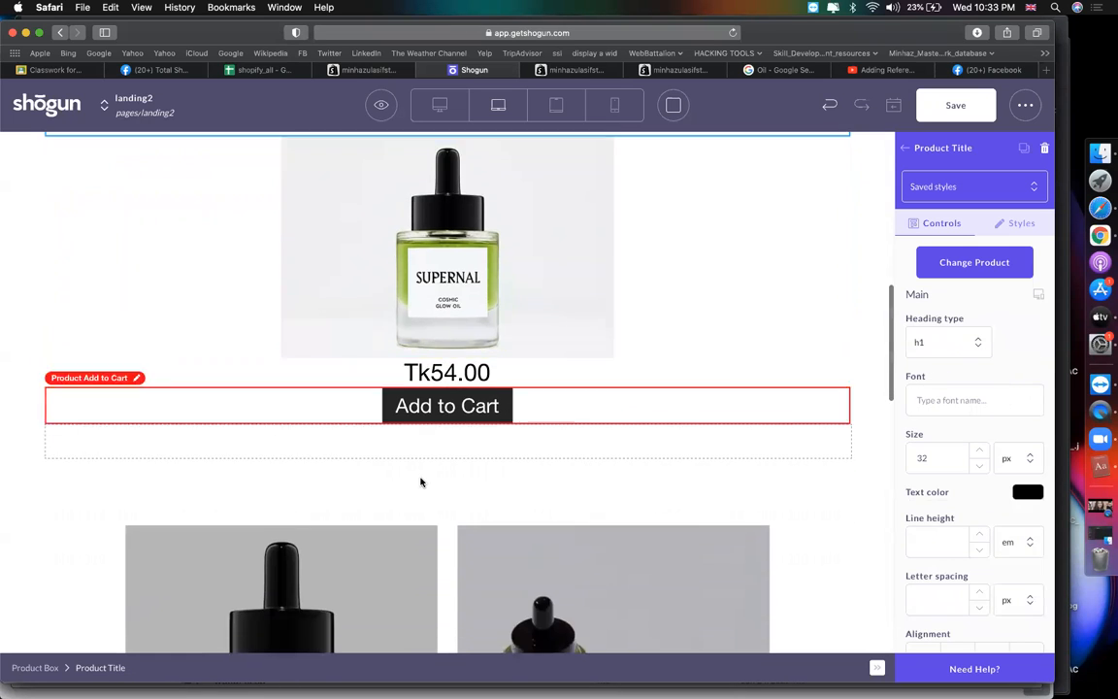
{"action": "scroll", "coordinate": [420, 480], "scroll_direction": "down", "scroll_amount": 5}
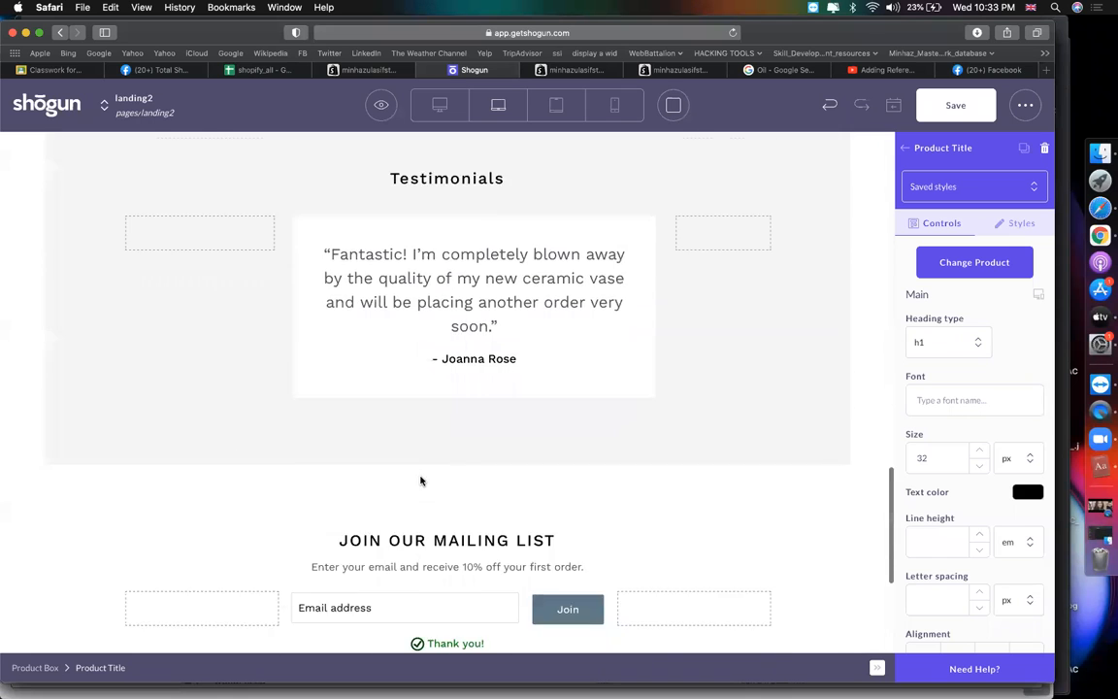
{"action": "scroll", "coordinate": [421, 480], "scroll_direction": "up", "scroll_amount": 9}
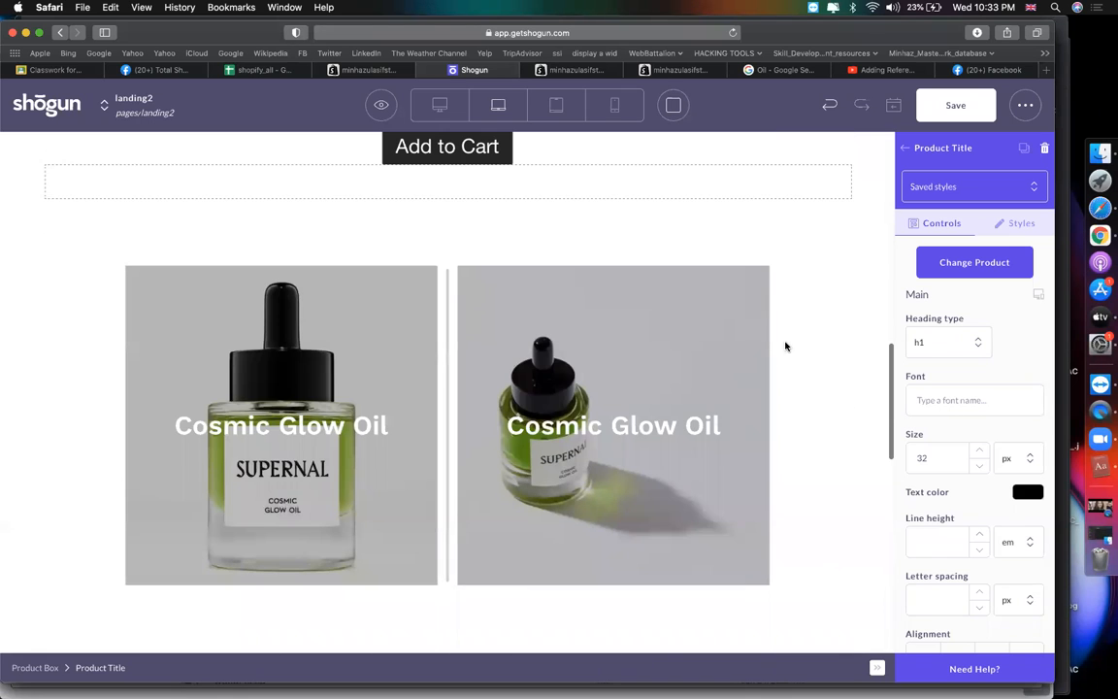
Clear the element search and browse the library's Shopify, Forms, Social and Structural blocks
{"action": "left_click", "coordinate": [910, 150]}
{"action": "scroll", "coordinate": [973, 419], "scroll_direction": "down", "scroll_amount": 3}
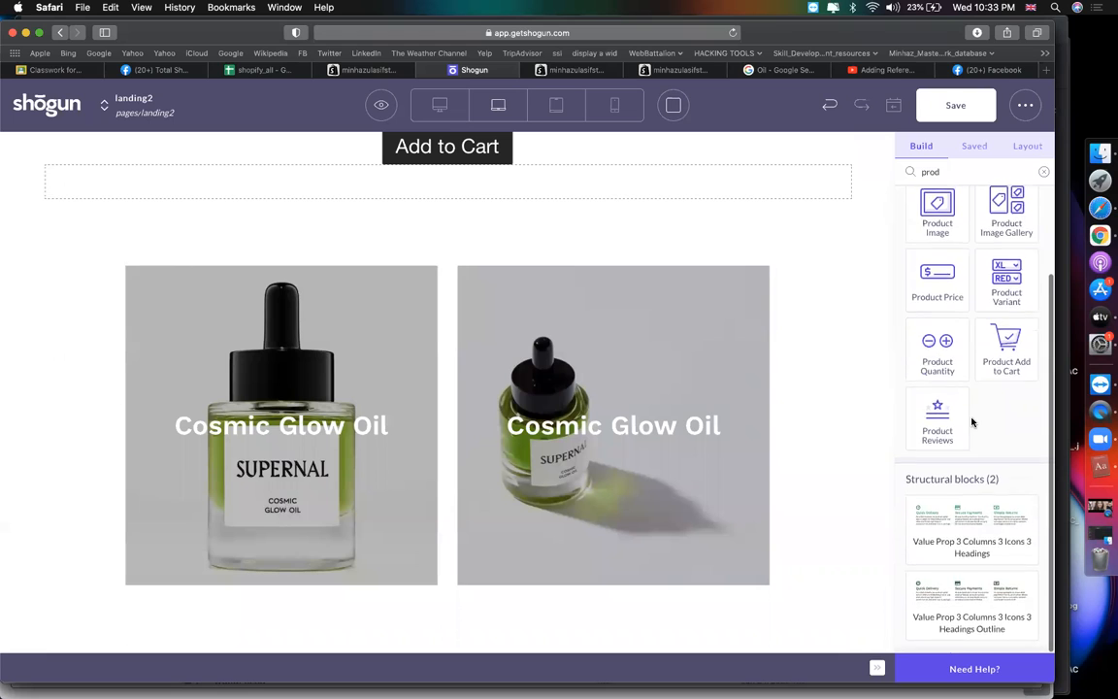
{"action": "scroll", "coordinate": [971, 422], "scroll_direction": "up", "scroll_amount": 3}
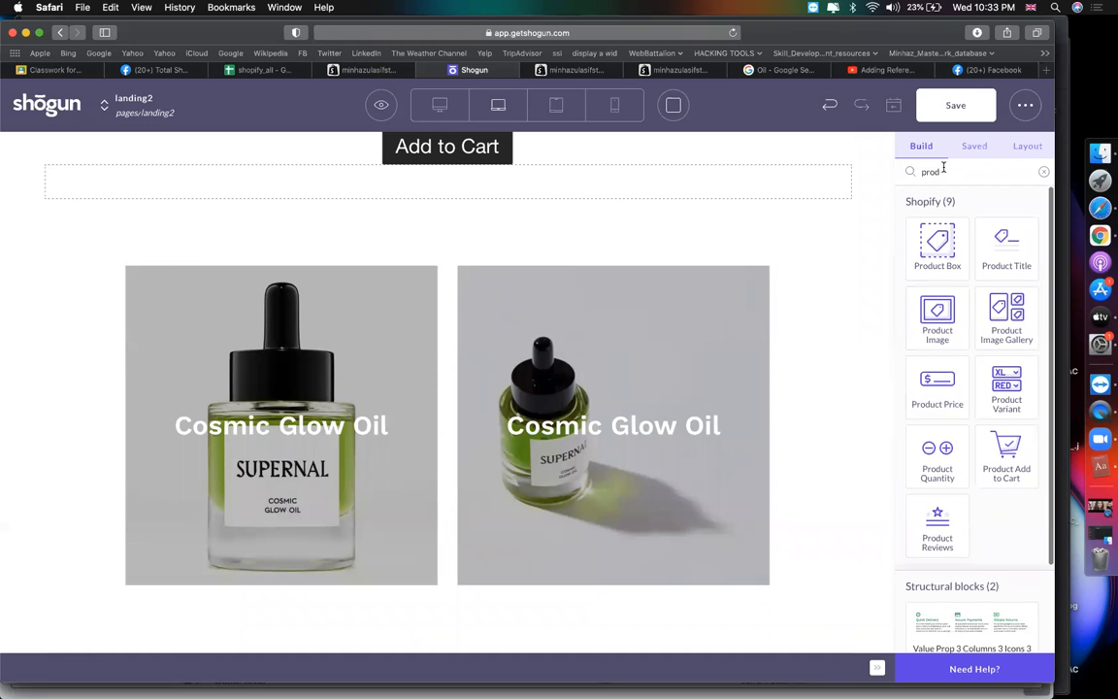
{"action": "left_click", "coordinate": [1044, 173]}
{"action": "scroll", "coordinate": [964, 388], "scroll_direction": "down", "scroll_amount": 6}
{"action": "scroll", "coordinate": [961, 399], "scroll_direction": "down", "scroll_amount": 6}
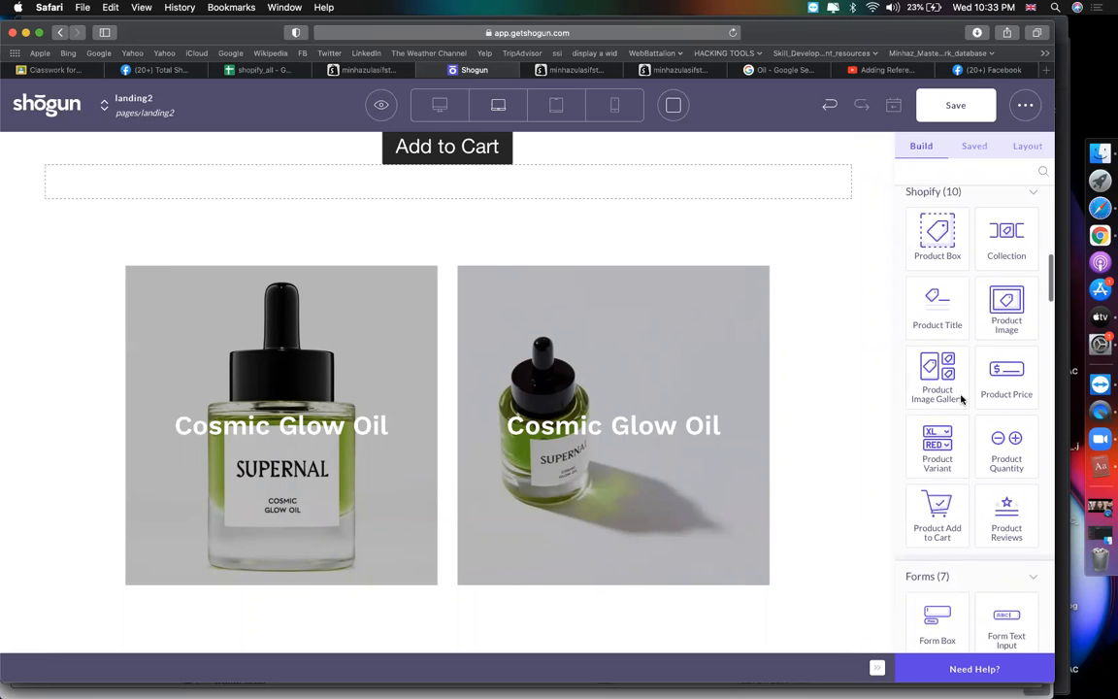
{"action": "scroll", "coordinate": [960, 399], "scroll_direction": "down", "scroll_amount": 2}
{"action": "scroll", "coordinate": [944, 427], "scroll_direction": "down", "scroll_amount": 8}
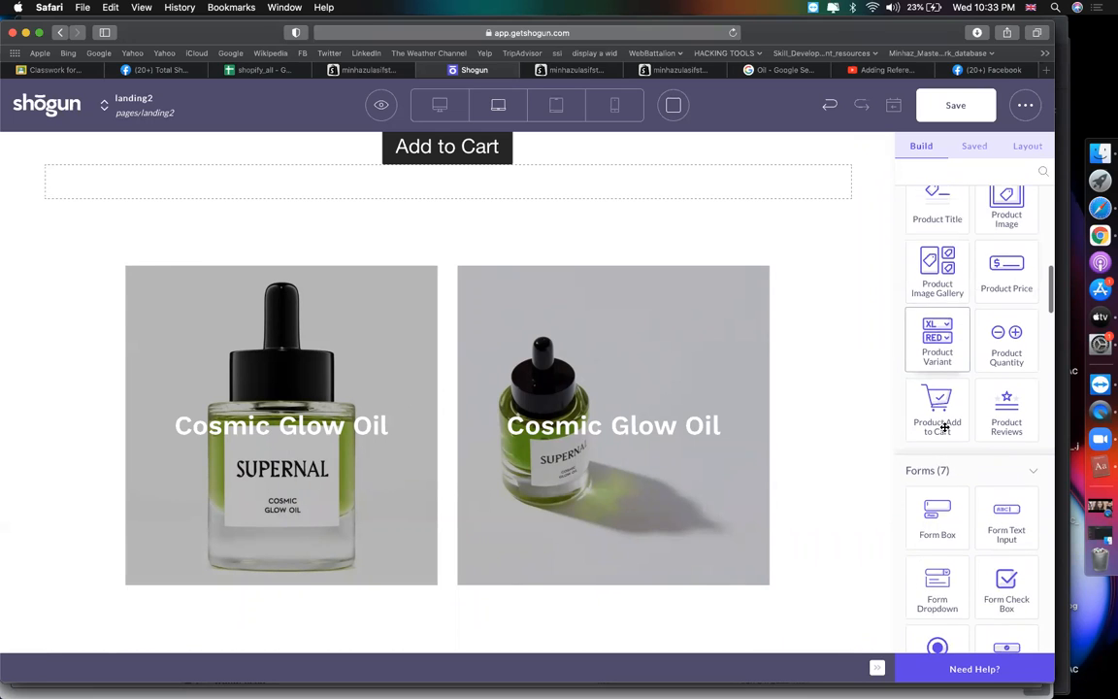
{"action": "scroll", "coordinate": [904, 456], "scroll_direction": "down", "scroll_amount": 12}
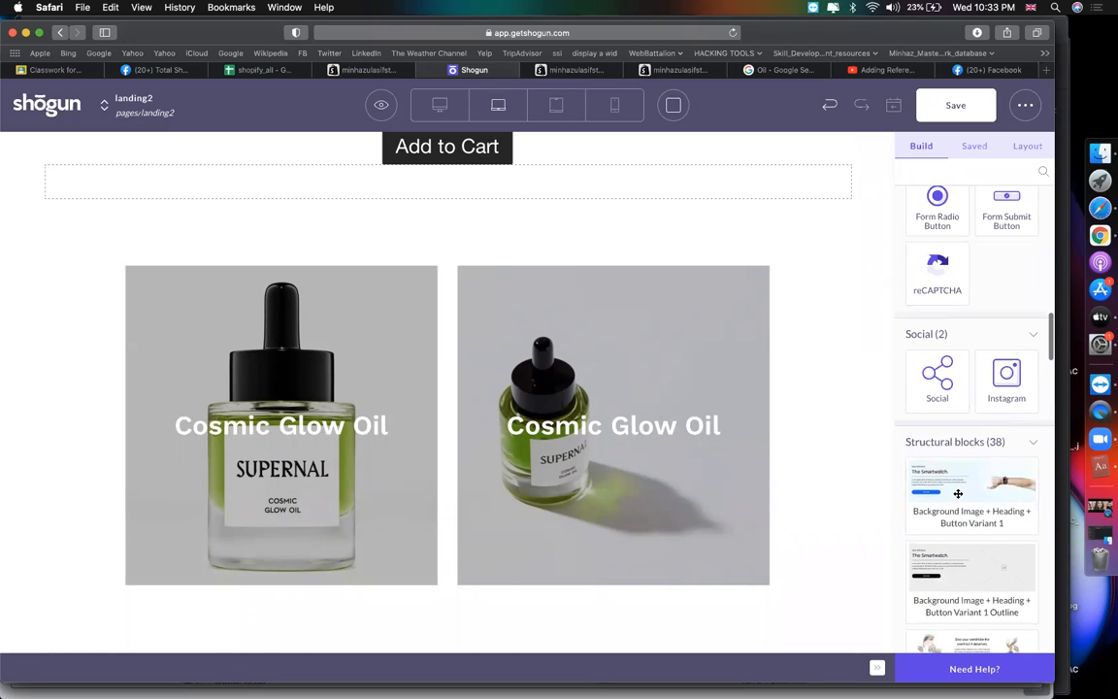
{"action": "scroll", "coordinate": [958, 494], "scroll_direction": "down", "scroll_amount": 14}
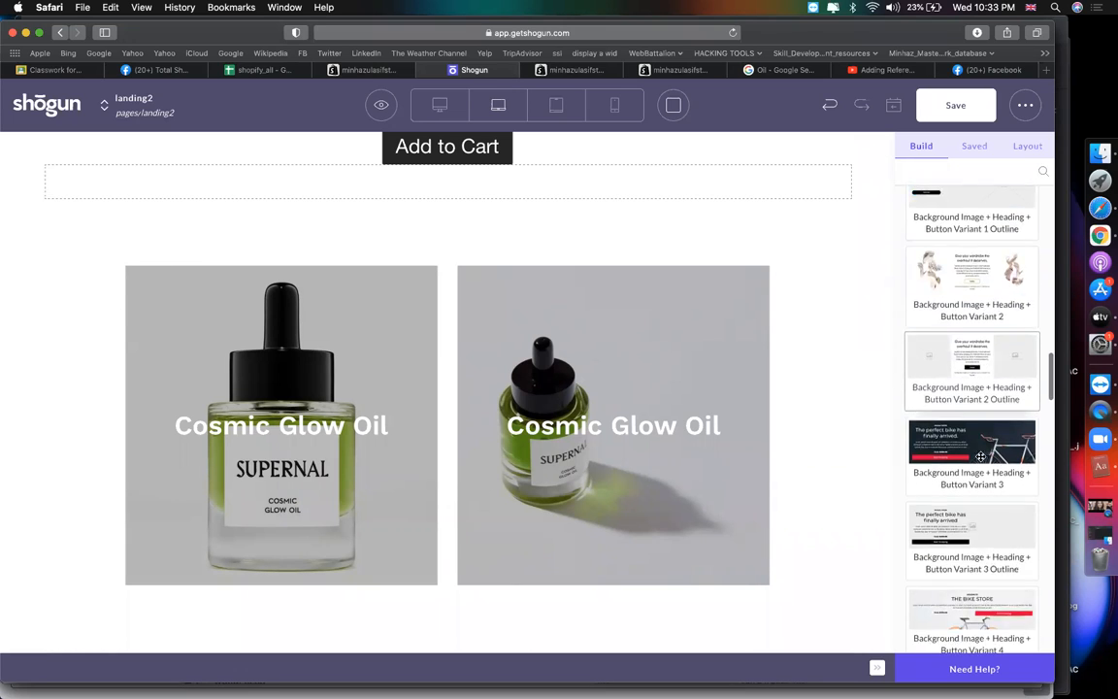
{"action": "scroll", "coordinate": [980, 456], "scroll_direction": "down", "scroll_amount": 1}
{"action": "scroll", "coordinate": [950, 541], "scroll_direction": "down", "scroll_amount": 18}
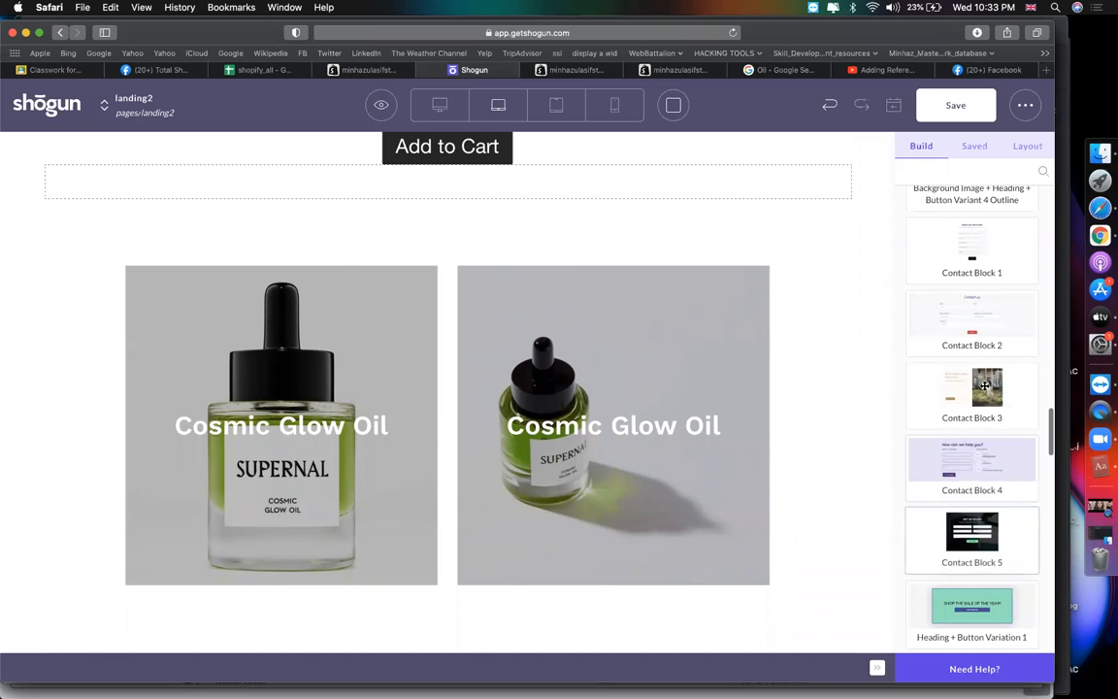
{"action": "scroll", "coordinate": [972, 510], "scroll_direction": "up", "scroll_amount": 20}
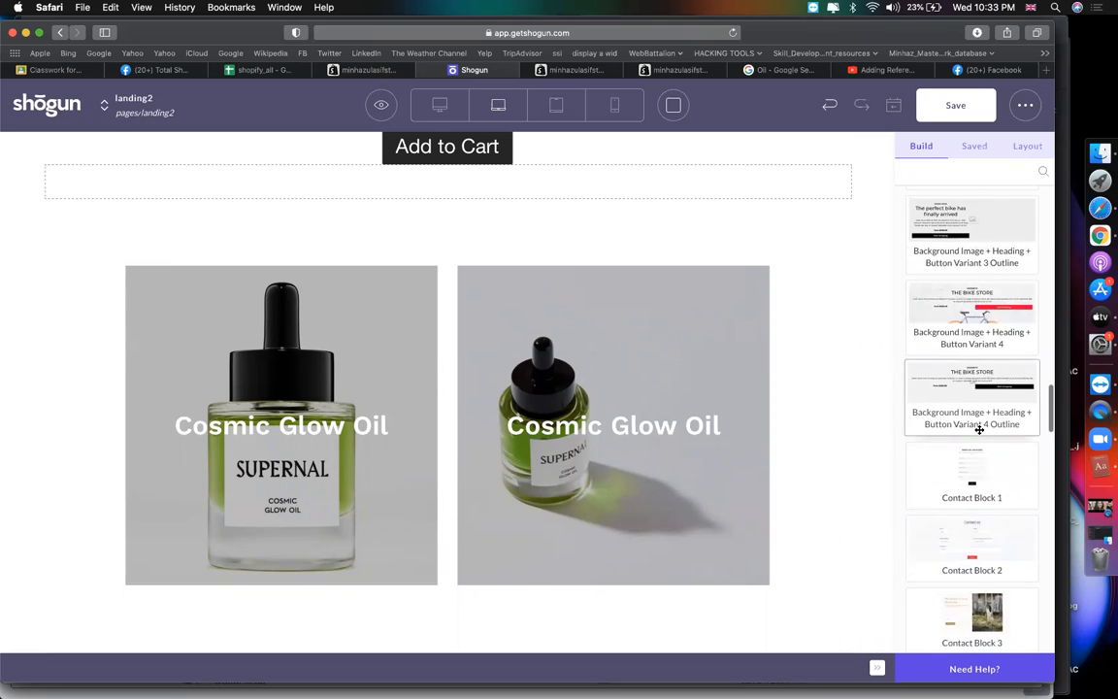
{"action": "scroll", "coordinate": [979, 429], "scroll_direction": "up", "scroll_amount": 6}
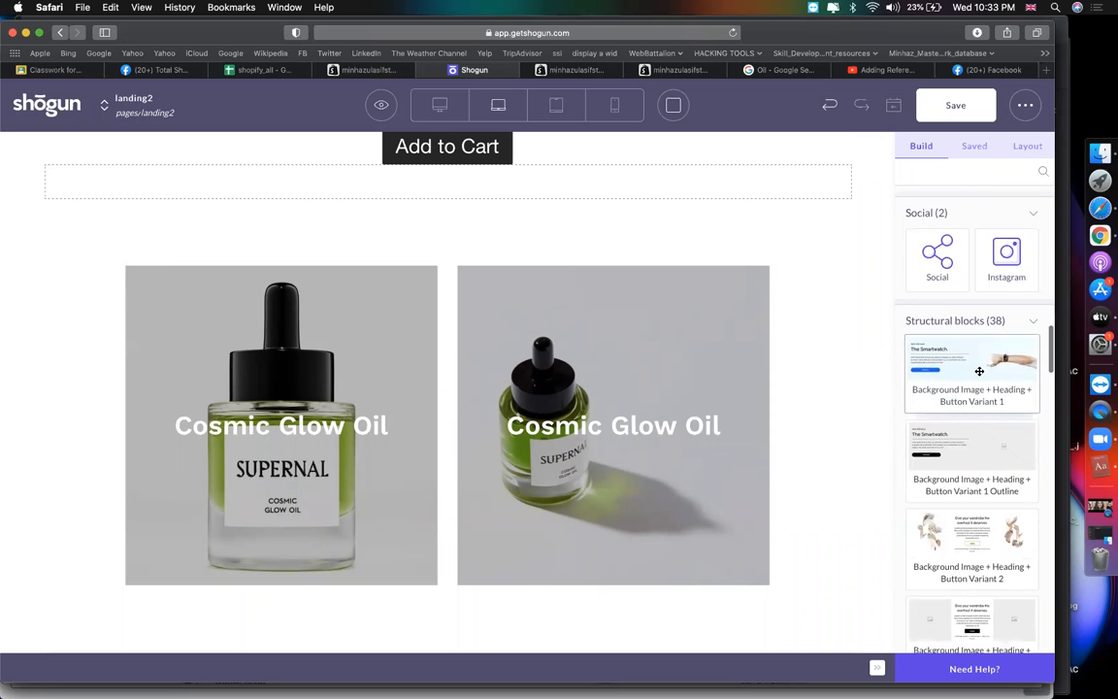
Add the Single Testimonial 2 block between the two Cosmic Glow Oil images and the Testimonials section, and select its photo section
{"action": "scroll", "coordinate": [694, 455], "scroll_direction": "down", "scroll_amount": 5}
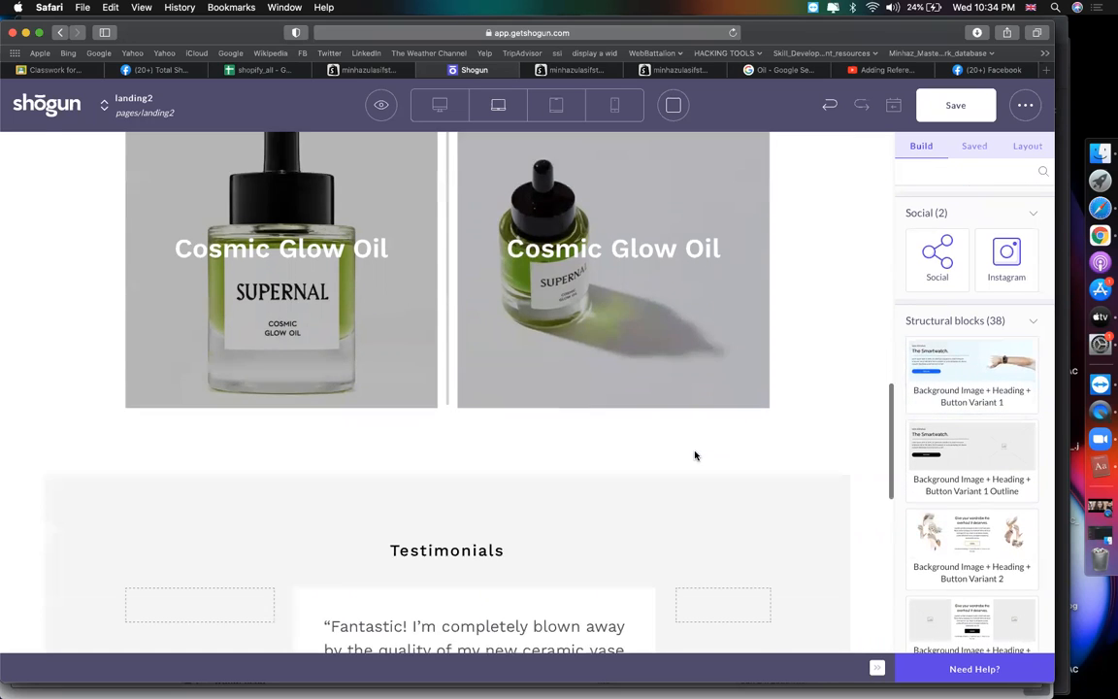
{"action": "right_click", "coordinate": [949, 443]}
{"action": "left_click", "coordinate": [948, 525]}
{"action": "scroll", "coordinate": [948, 525], "scroll_direction": "down", "scroll_amount": 10}
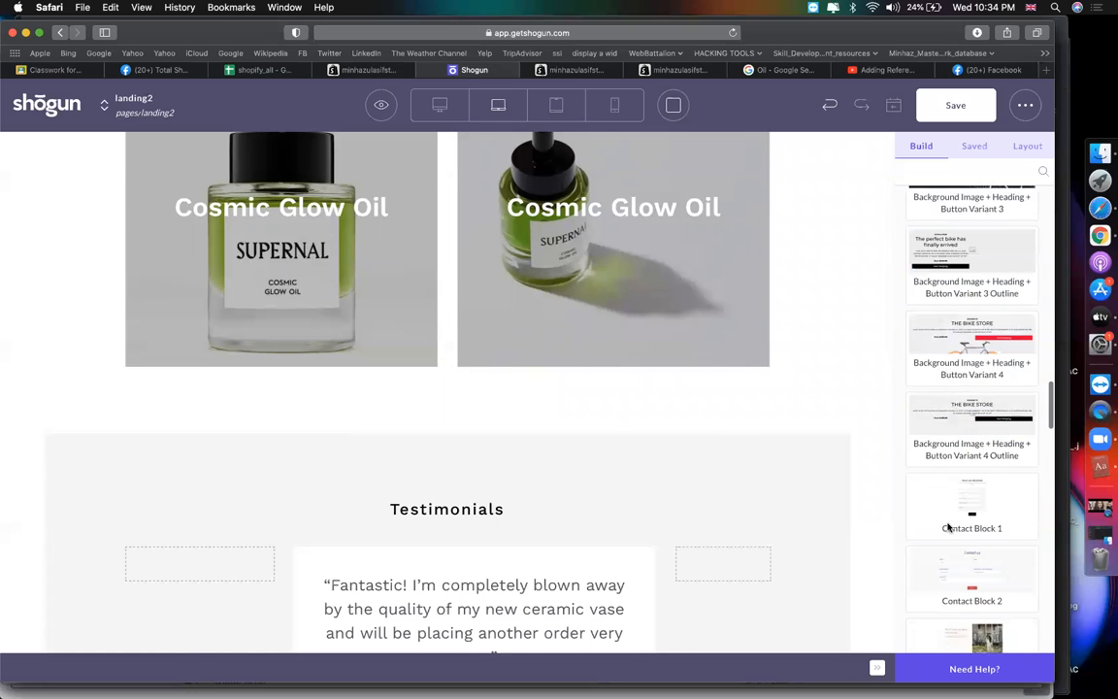
{"action": "scroll", "coordinate": [948, 525], "scroll_direction": "down", "scroll_amount": 15}
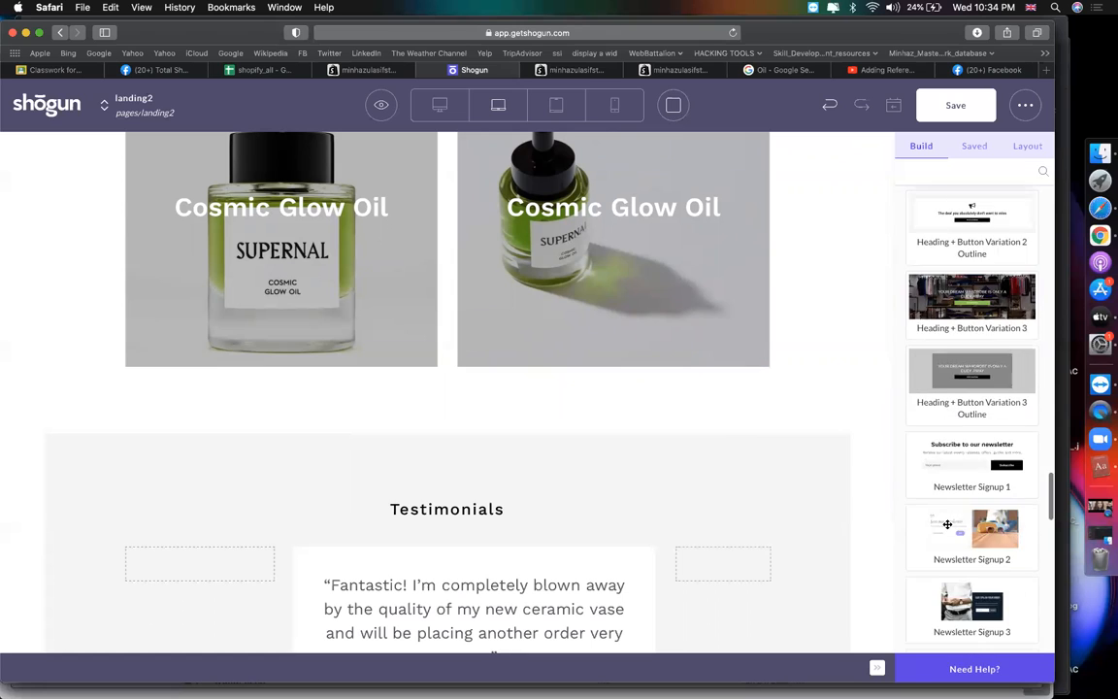
{"action": "scroll", "coordinate": [947, 524], "scroll_direction": "down", "scroll_amount": 1}
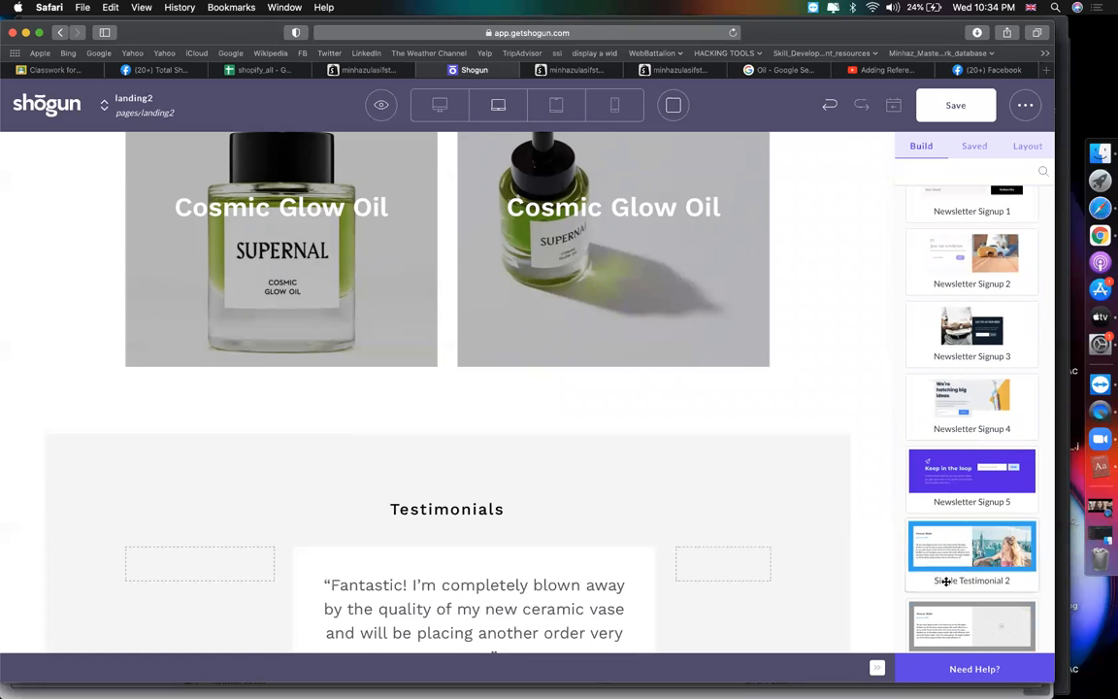
{"action": "scroll", "coordinate": [945, 577], "scroll_direction": "down", "scroll_amount": 5}
{"action": "left_click_drag", "start_coordinate": [961, 359], "coordinate": [592, 388]}
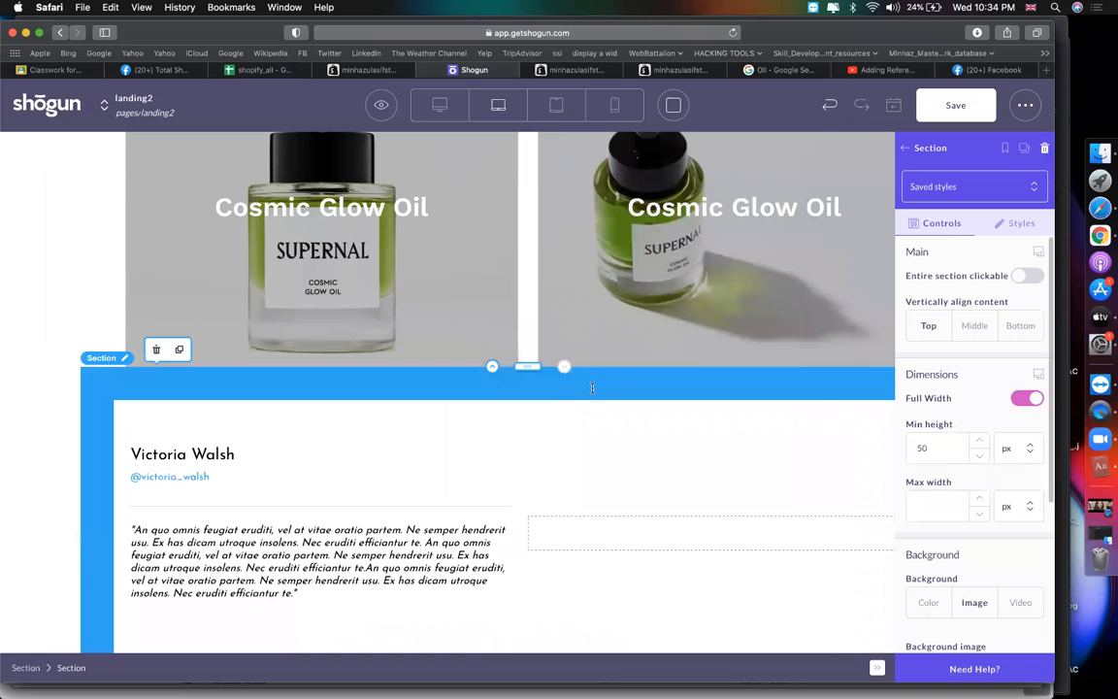
{"action": "scroll", "coordinate": [440, 470], "scroll_direction": "down", "scroll_amount": 3}
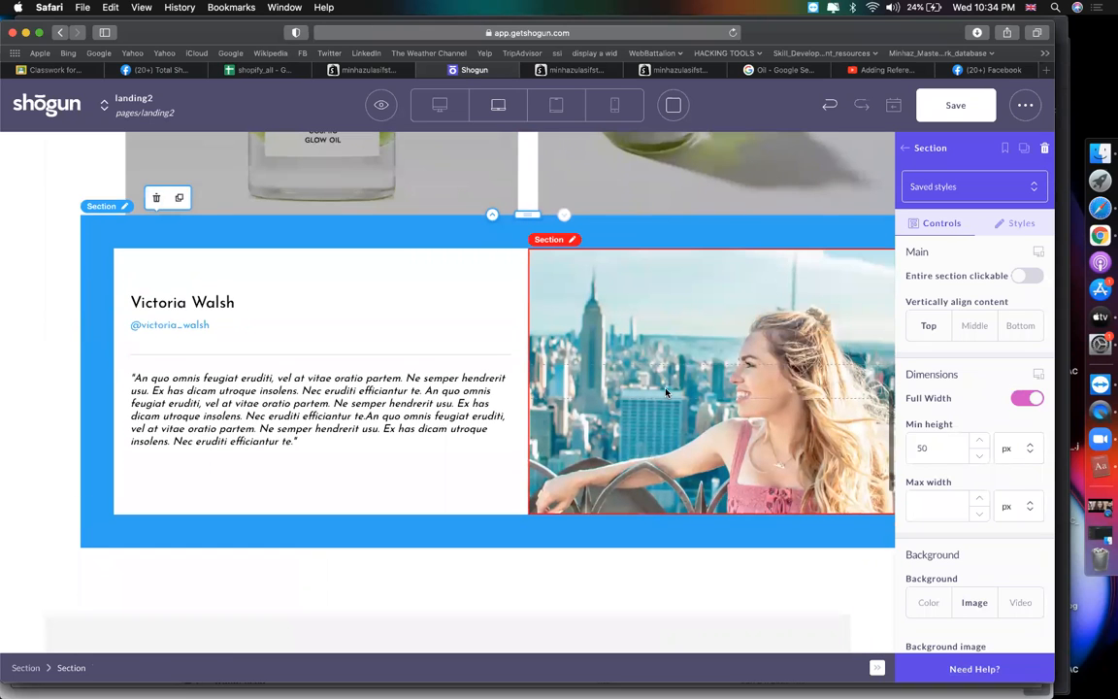
{"action": "left_click", "coordinate": [598, 348]}
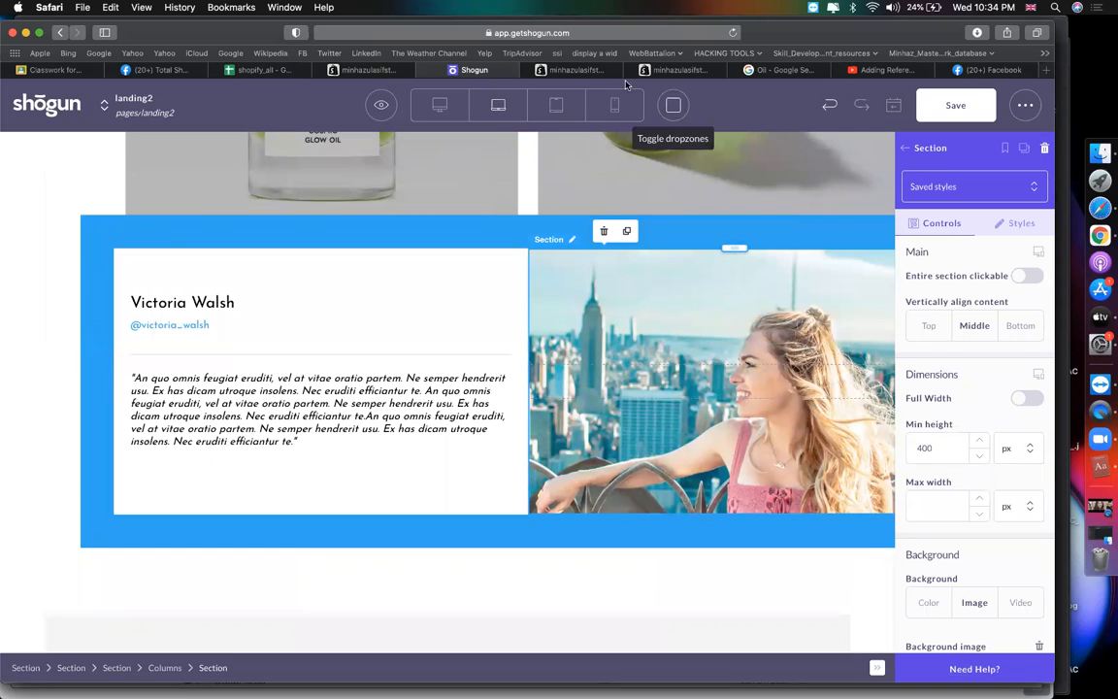
Switch to the Shopify store page and copy the "PRODUCT FEATURES" heading
{"action": "left_click", "coordinate": [572, 69]}
{"action": "scroll", "coordinate": [602, 337], "scroll_direction": "up", "scroll_amount": 5}
{"action": "scroll", "coordinate": [602, 337], "scroll_direction": "down", "scroll_amount": 10}
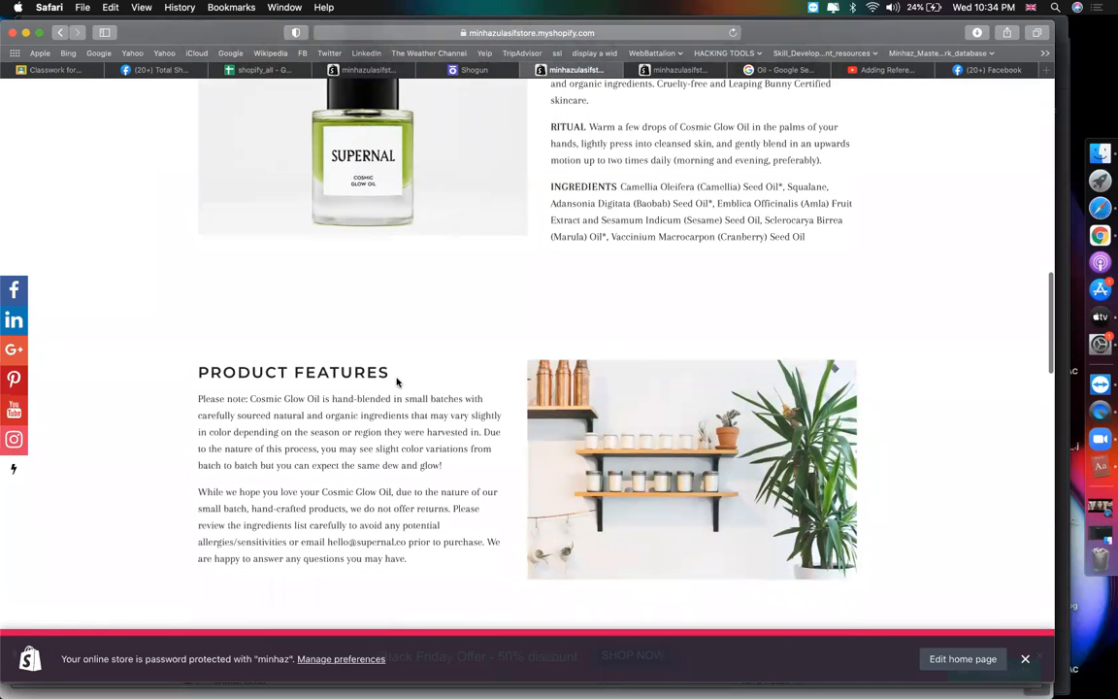
{"action": "triple_click", "coordinate": [361, 371]}
{"action": "key", "text": "cmd+c"}
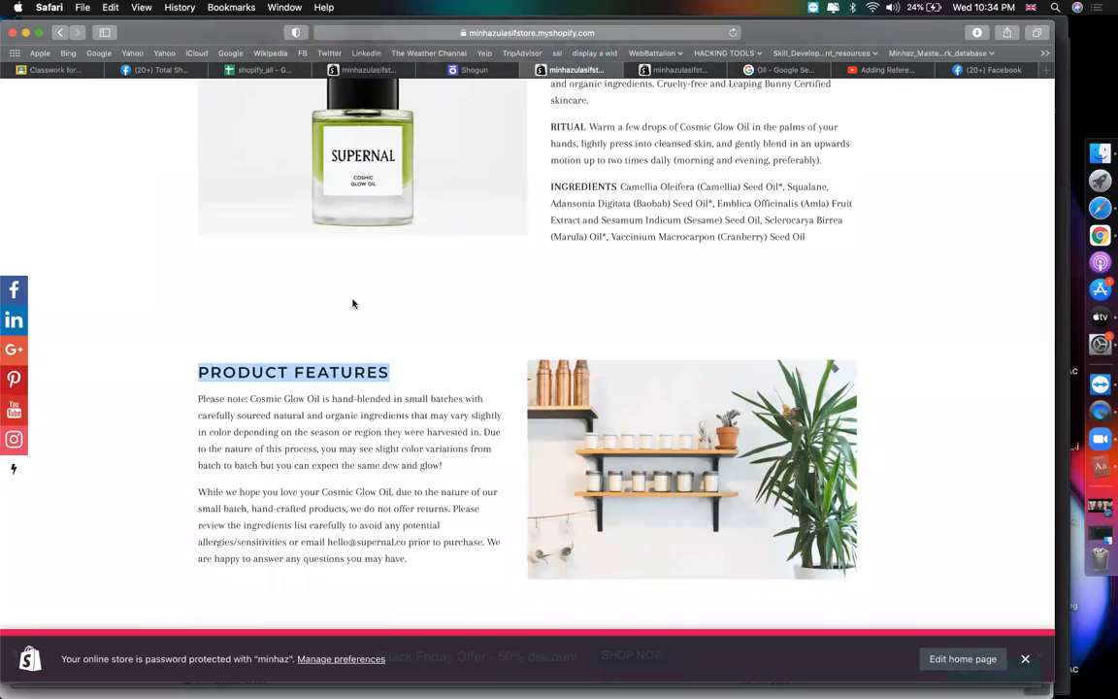
Switch to Shogun, replace the testimonial's name heading with "PRODUCT FEATURES" and delete the social handle text below it
{"action": "left_click", "coordinate": [473, 69]}
{"action": "left_click", "coordinate": [219, 295]}
{"action": "double_click", "coordinate": [220, 296]}
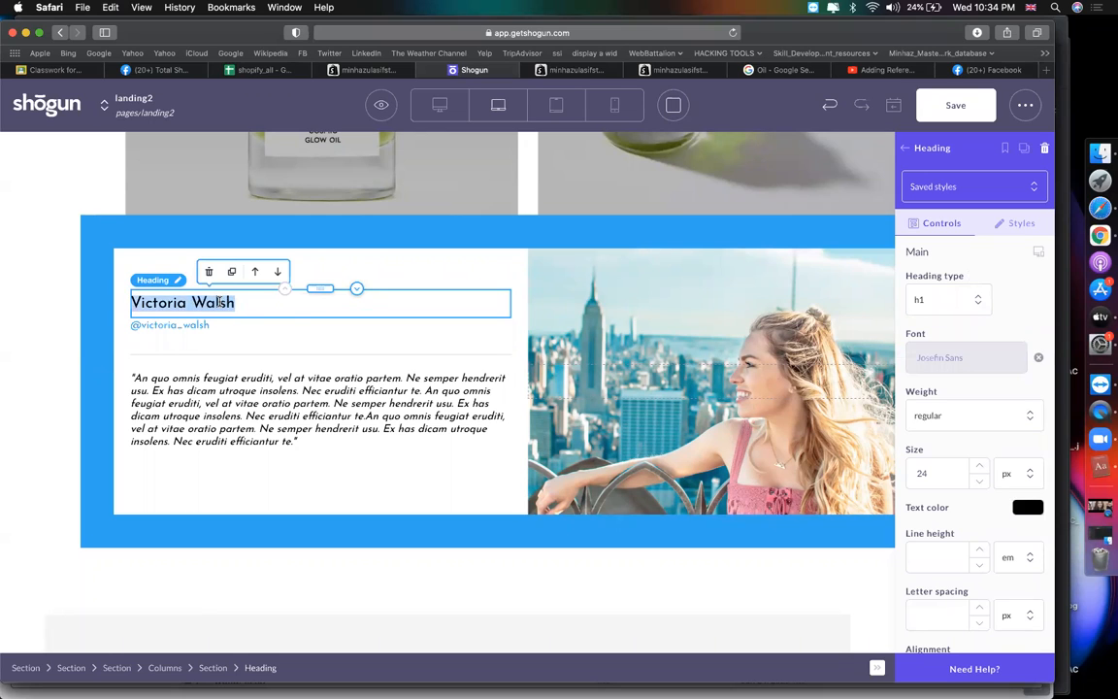
{"action": "key", "text": "cmd+v"}
{"action": "left_click", "coordinate": [214, 329]}
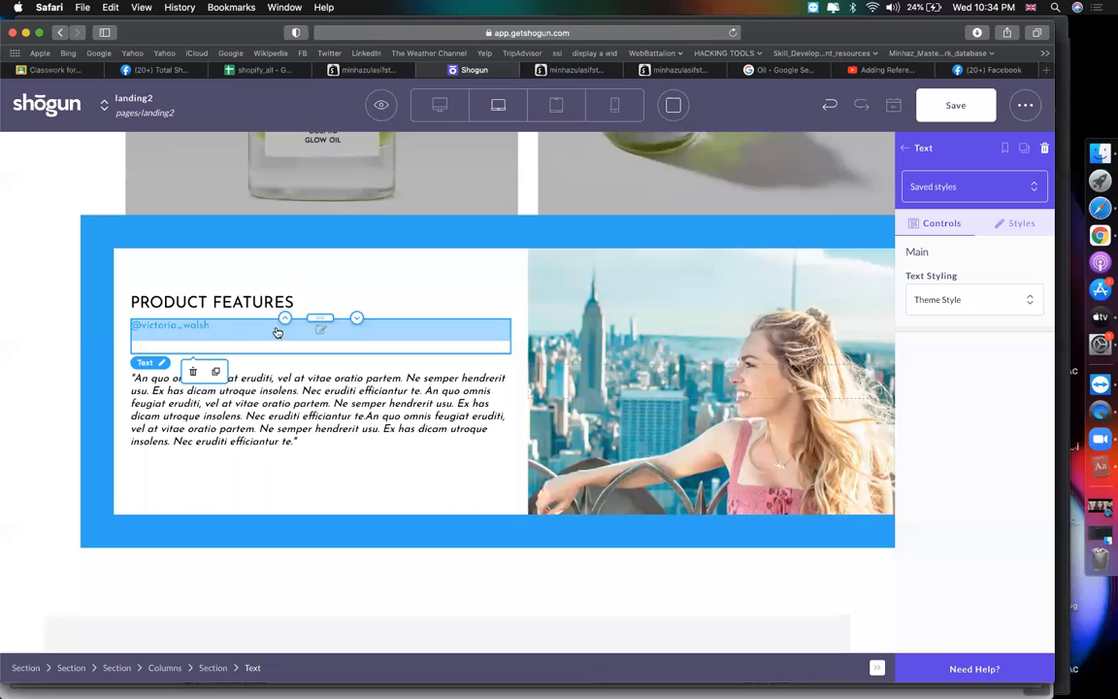
{"action": "left_click", "coordinate": [193, 372]}
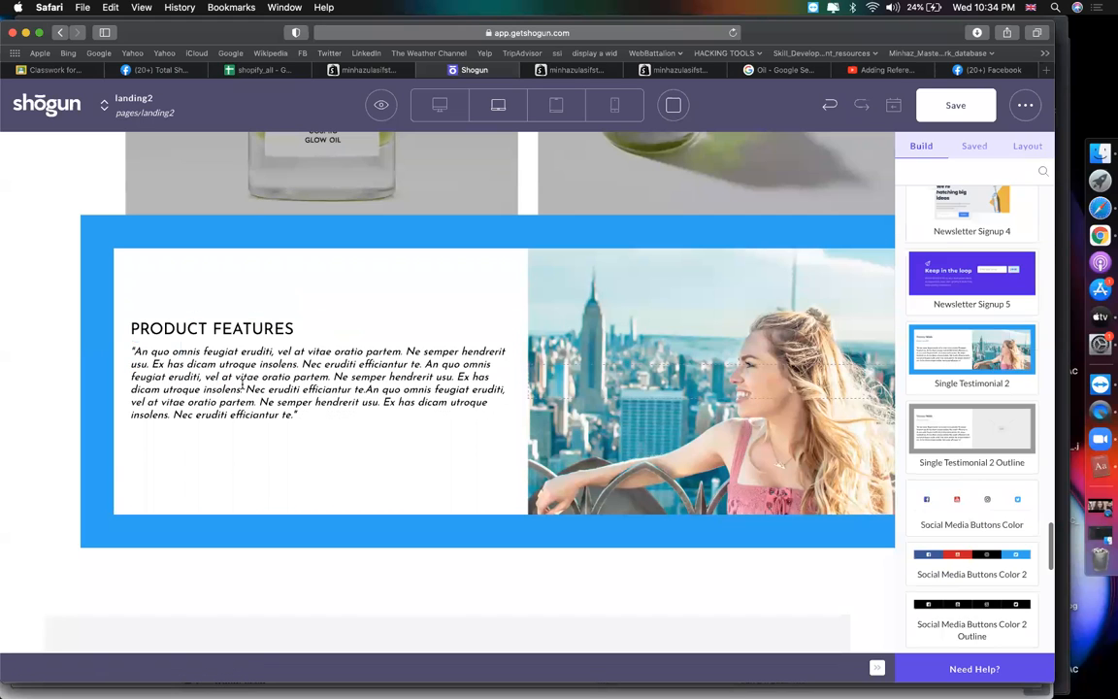
Replace the quote text under the PRODUCT FEATURES heading with the two product-features paragraphs copied from the Shopify store page
{"action": "left_click", "coordinate": [250, 378]}
{"action": "left_click", "coordinate": [587, 70]}
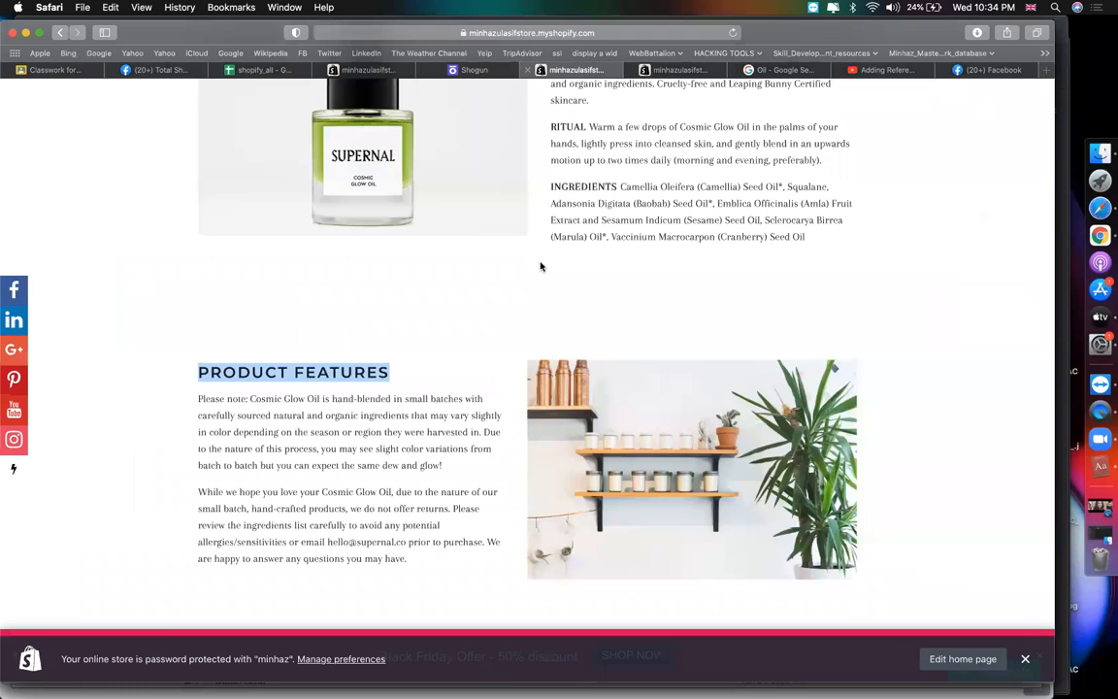
{"action": "left_click_drag", "start_coordinate": [407, 560], "coordinate": [198, 401]}
{"action": "key", "text": "super+c"}
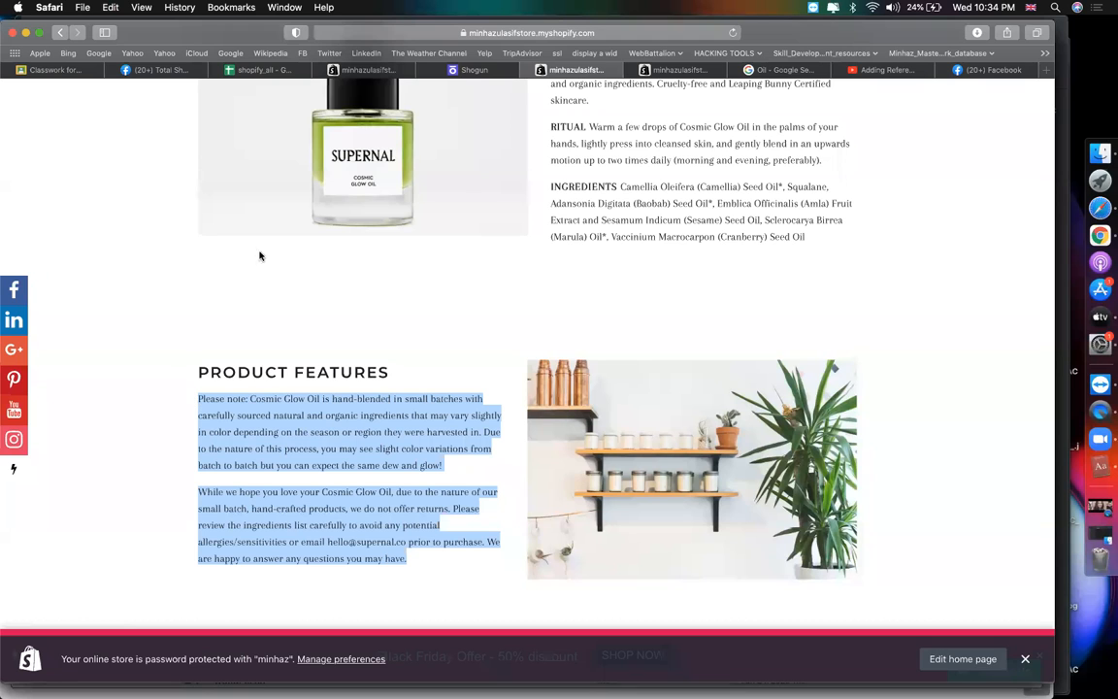
{"action": "left_click", "coordinate": [466, 70]}
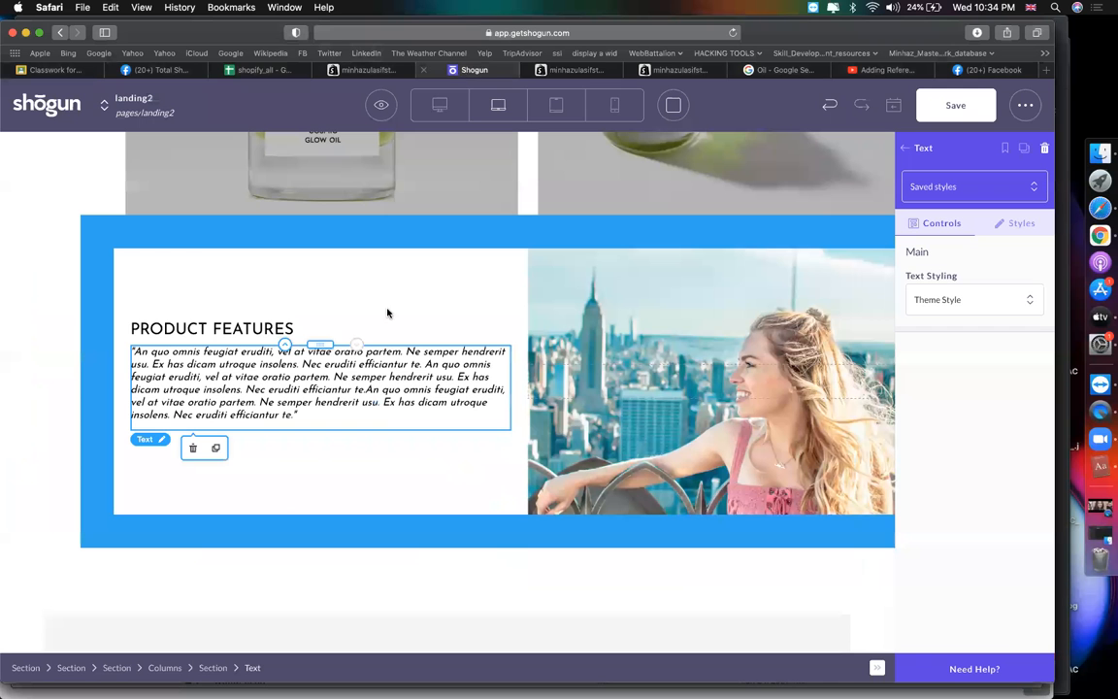
{"action": "left_click", "coordinate": [356, 382]}
{"action": "key", "text": "super+a"}
{"action": "key", "text": "super+v"}
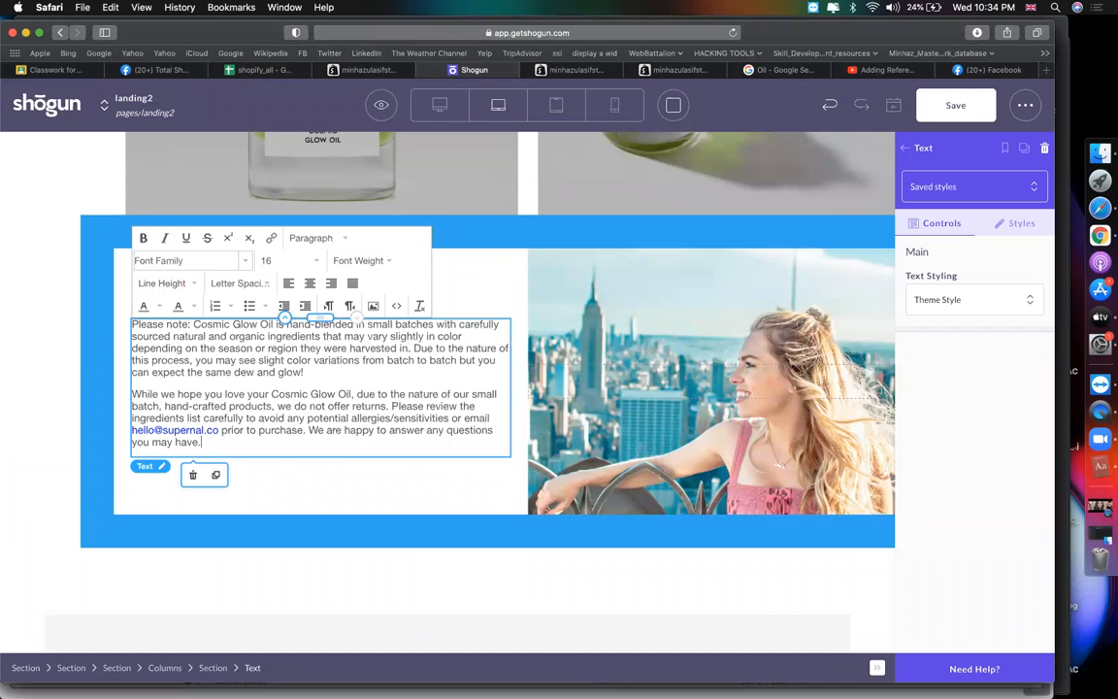
Remove the background photo from the section beside the PRODUCT FEATURES text and open the image picker for a replacement
{"action": "left_click", "coordinate": [569, 381]}
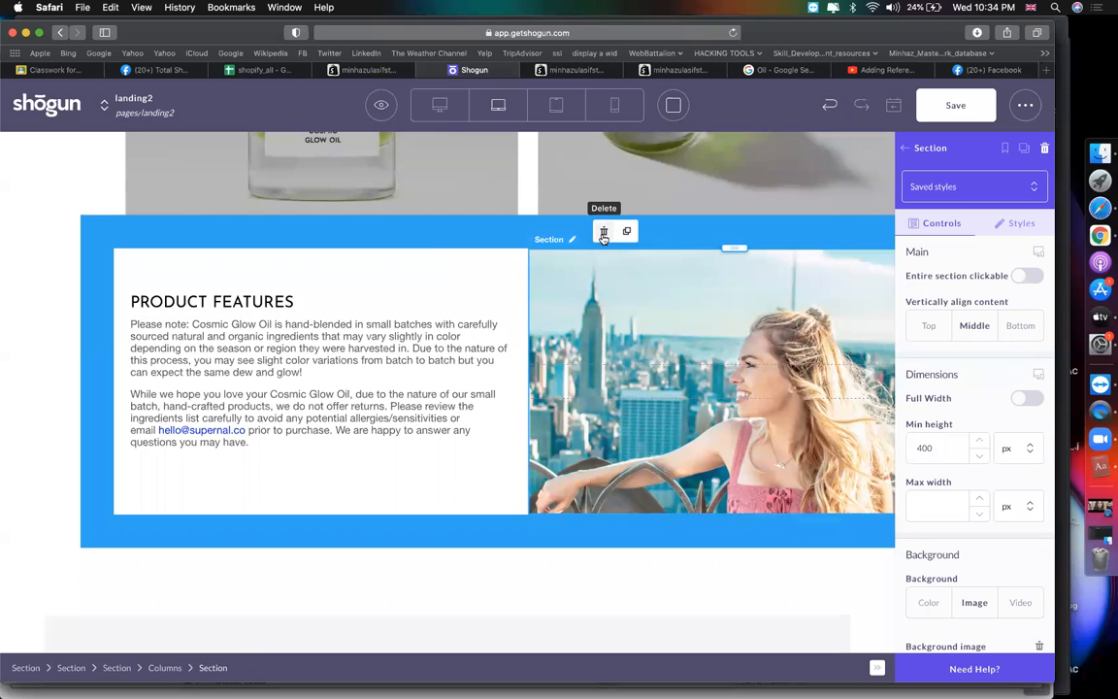
{"action": "scroll", "coordinate": [966, 428], "scroll_direction": "down", "scroll_amount": 10}
{"action": "scroll", "coordinate": [973, 388], "scroll_direction": "up", "scroll_amount": 4}
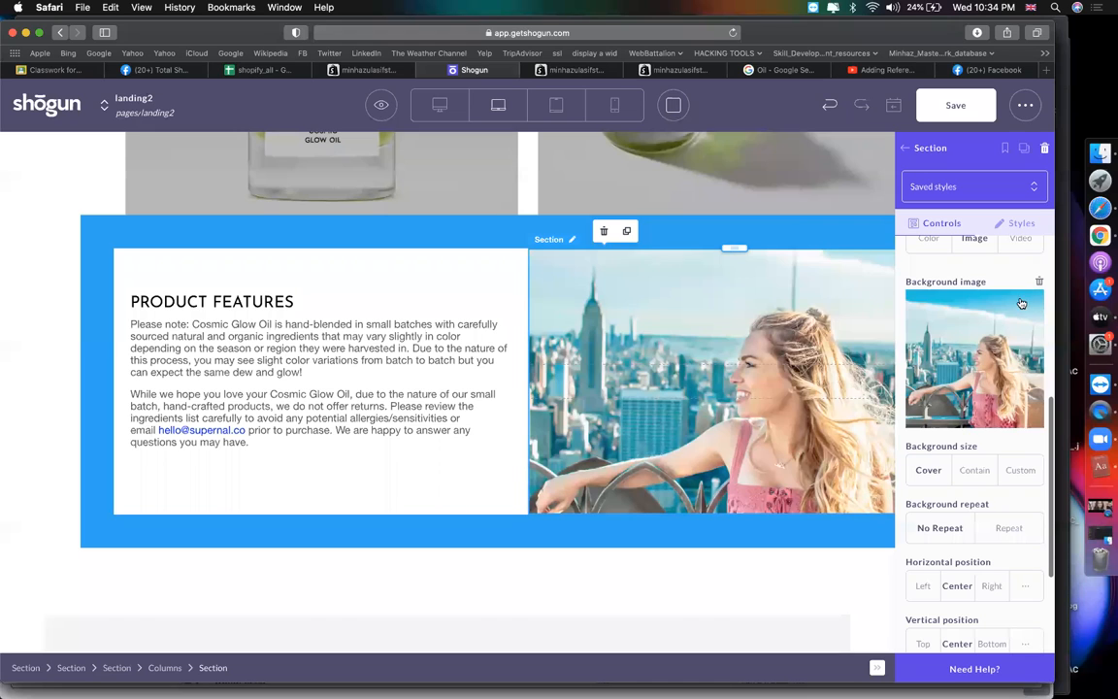
{"action": "left_click", "coordinate": [1040, 282]}
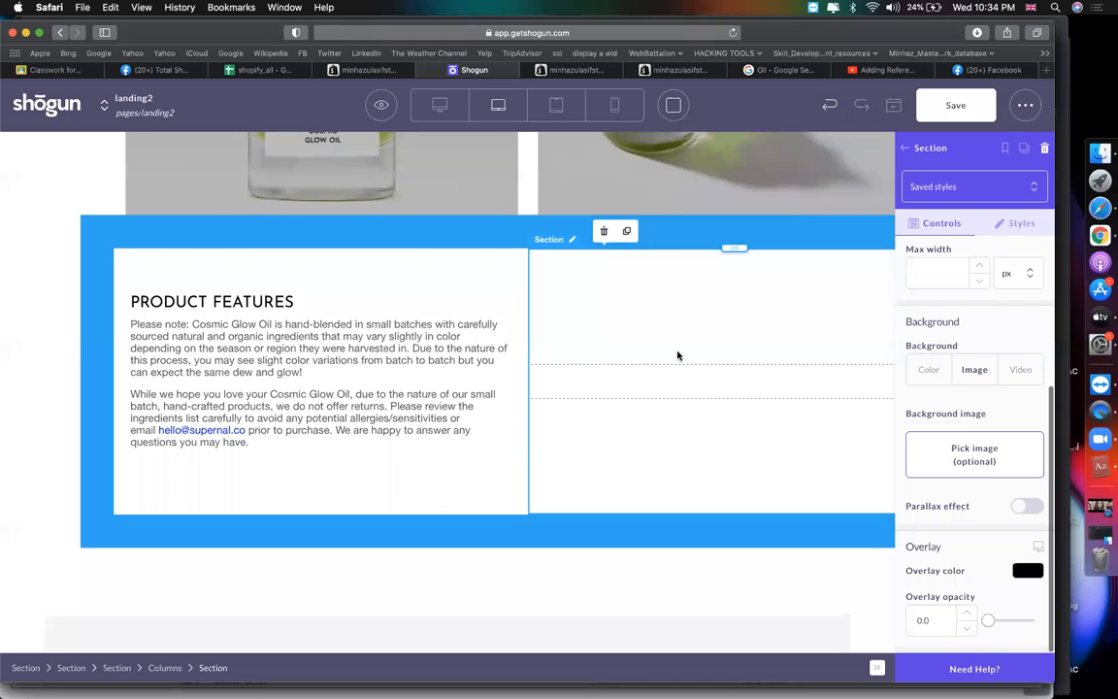
{"action": "left_click", "coordinate": [974, 454]}
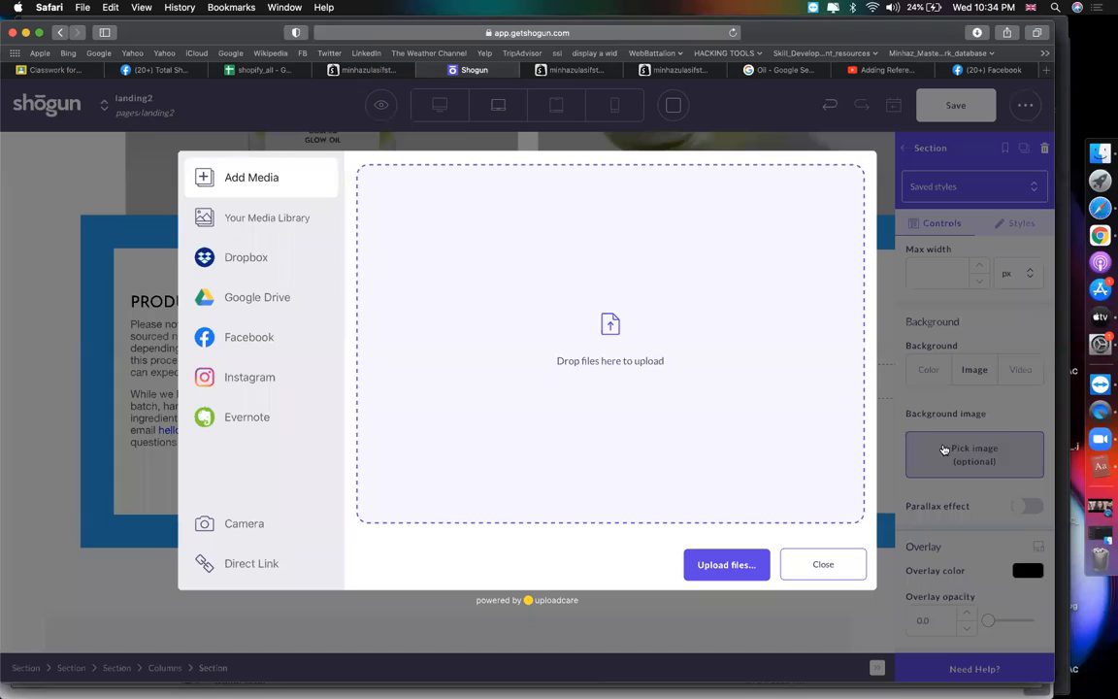
{"action": "left_click", "coordinate": [714, 563]}
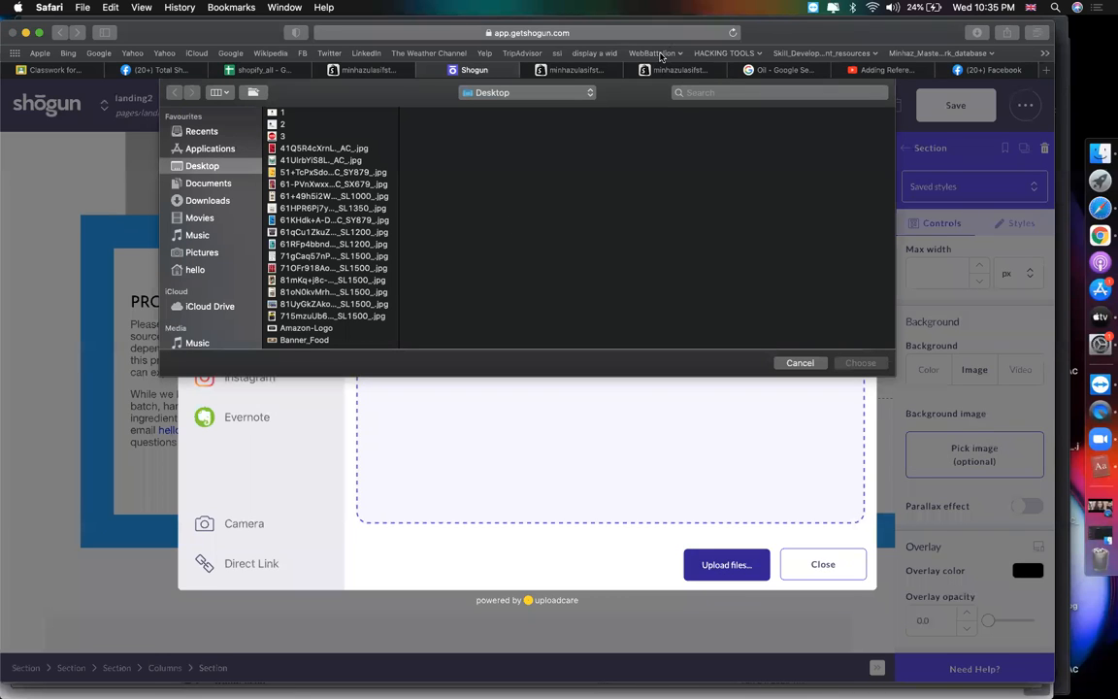
{"action": "key", "text": "Escape"}
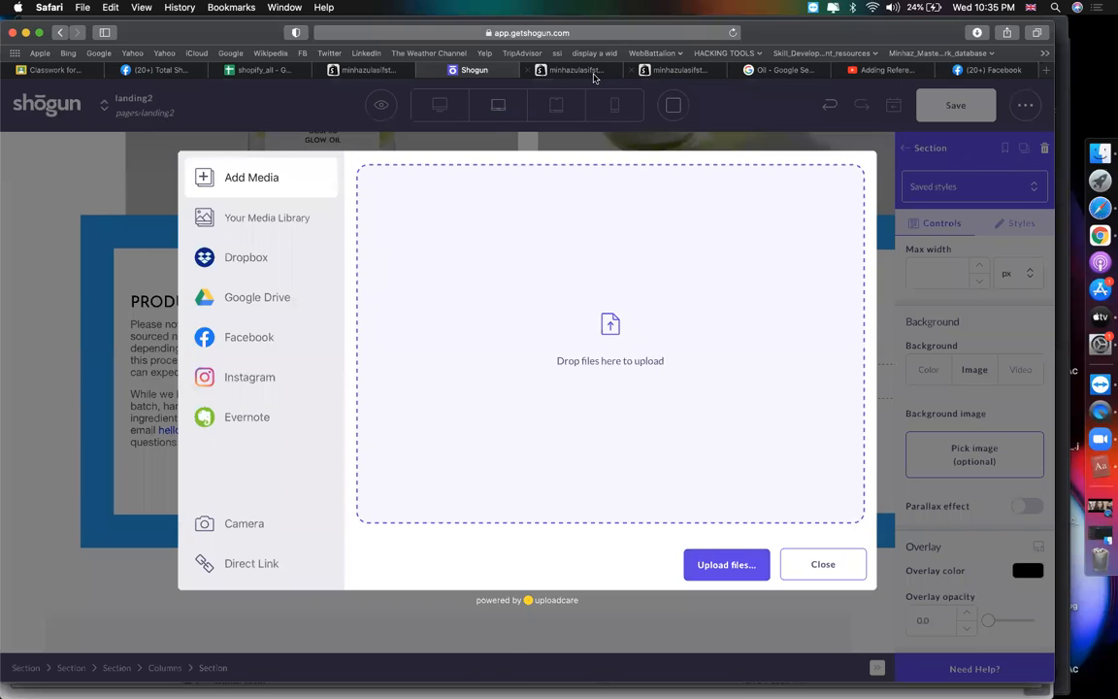
Switch to the Shopify store page and save its product-features shelf image to the Desktop as "3", replacing the existing file
{"action": "left_click", "coordinate": [592, 73]}
{"action": "right_click", "coordinate": [714, 505]}
{"action": "key", "text": "Escape"}
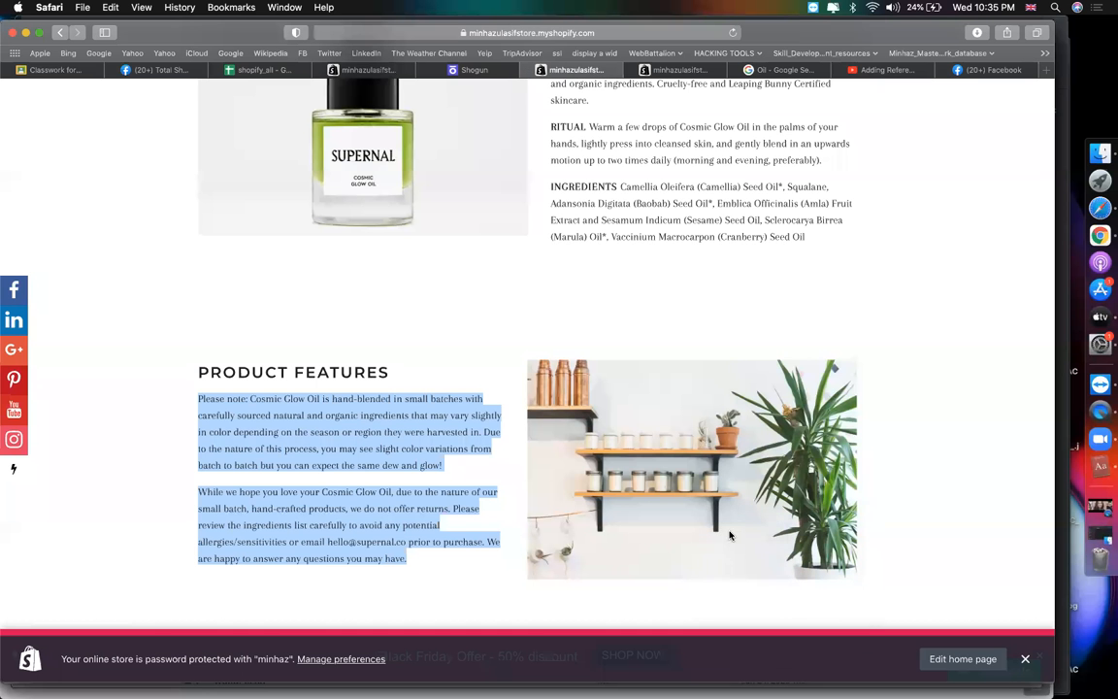
{"action": "right_click", "coordinate": [699, 496]}
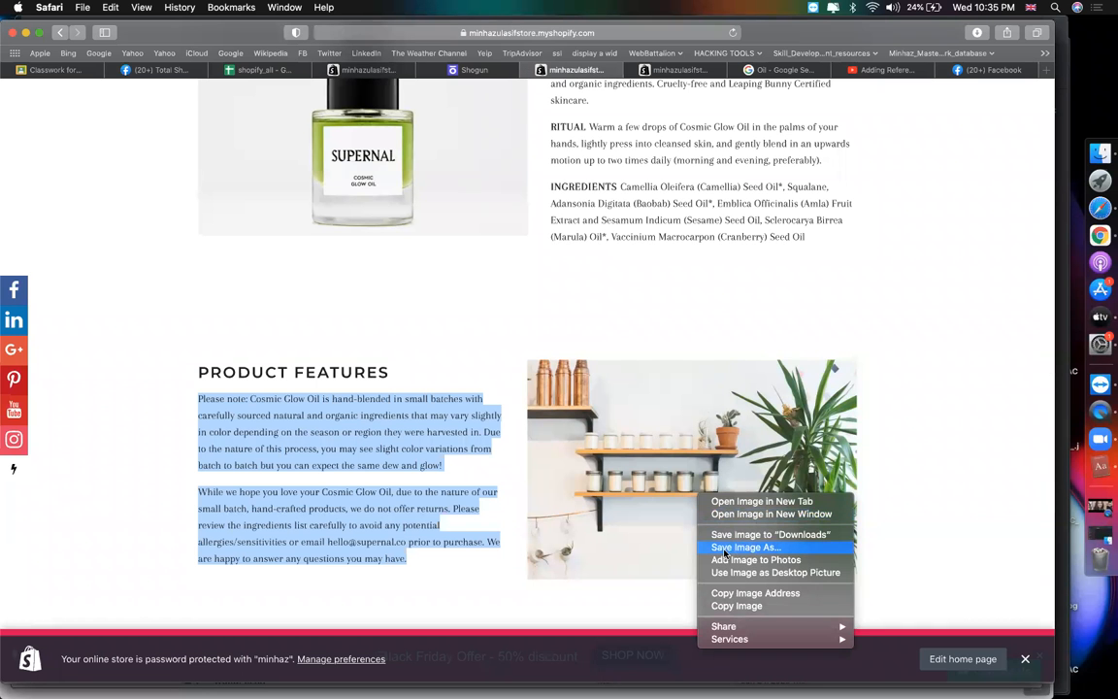
{"action": "left_click", "coordinate": [723, 549]}
{"action": "type", "text": "3"}
{"action": "key", "text": "Return"}
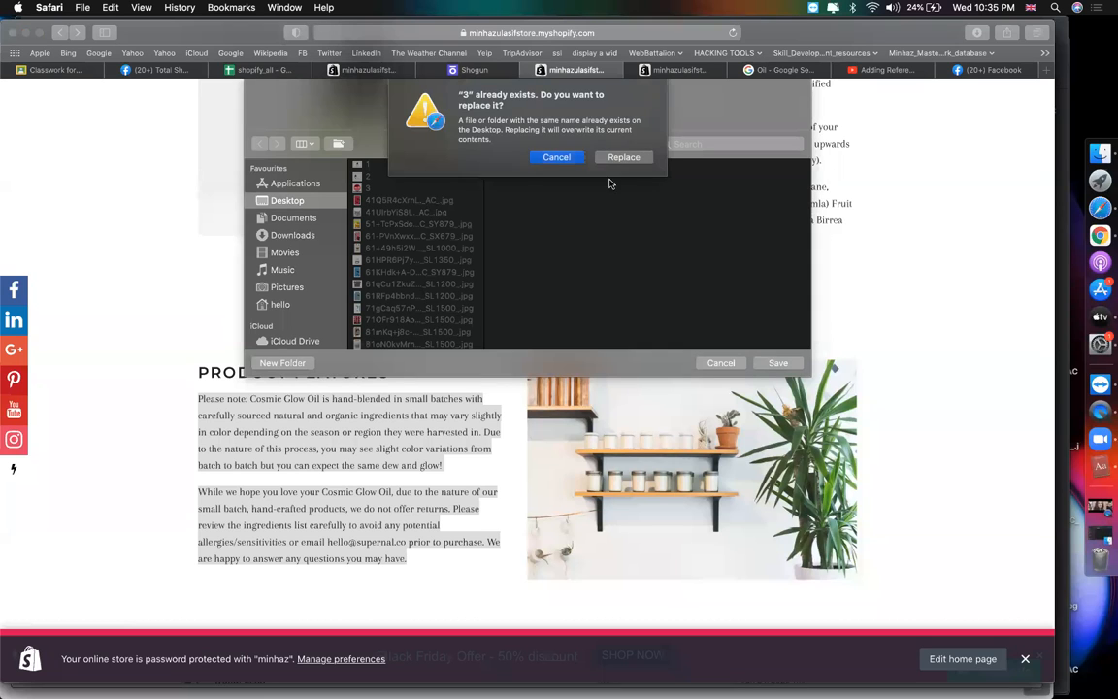
{"action": "left_click", "coordinate": [621, 157]}
Switch back to Shogun and upload image "3" from the Desktop as the section's background image
{"action": "left_click", "coordinate": [490, 71]}
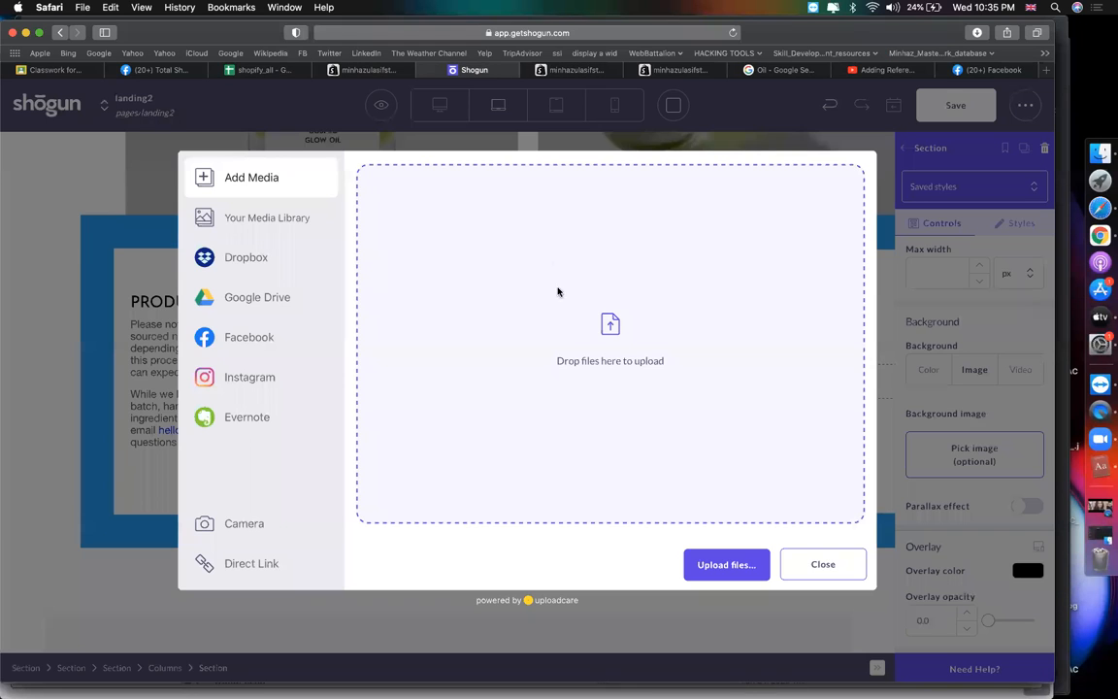
{"action": "left_click", "coordinate": [724, 564]}
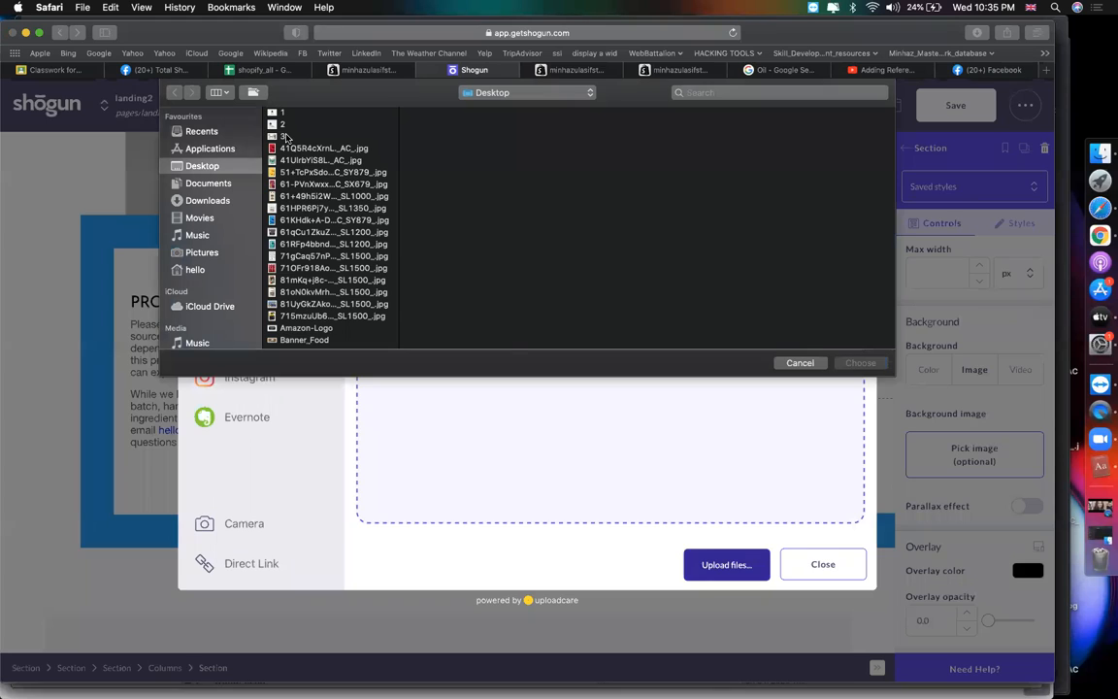
{"action": "double_click", "coordinate": [283, 137]}
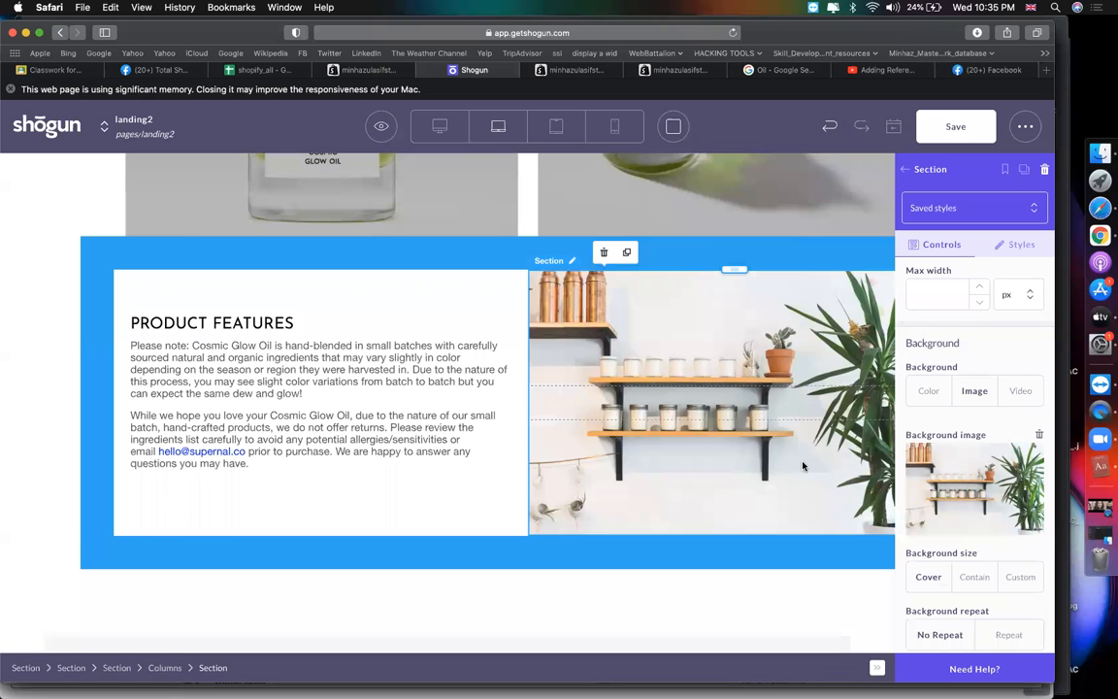
Try a solid light green background (C1F3CC) on the outer section around the product features block
{"action": "scroll", "coordinate": [392, 376], "scroll_direction": "up", "scroll_amount": 2}
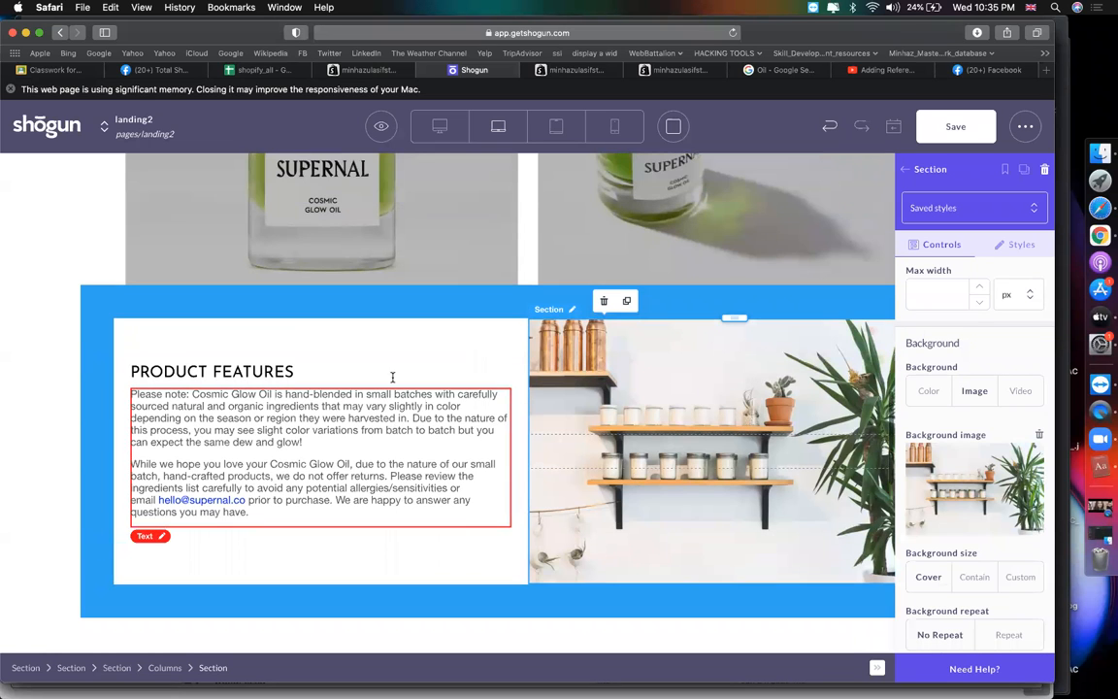
{"action": "left_click", "coordinate": [219, 304]}
{"action": "scroll", "coordinate": [940, 499], "scroll_direction": "down", "scroll_amount": 5}
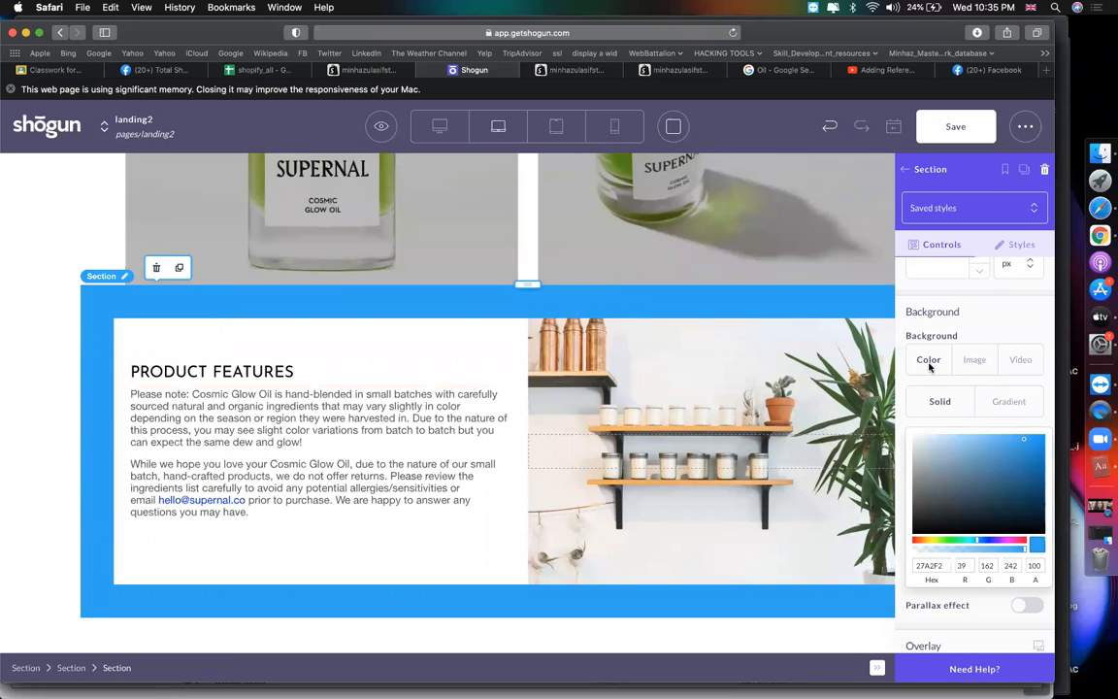
{"action": "left_click", "coordinate": [956, 541]}
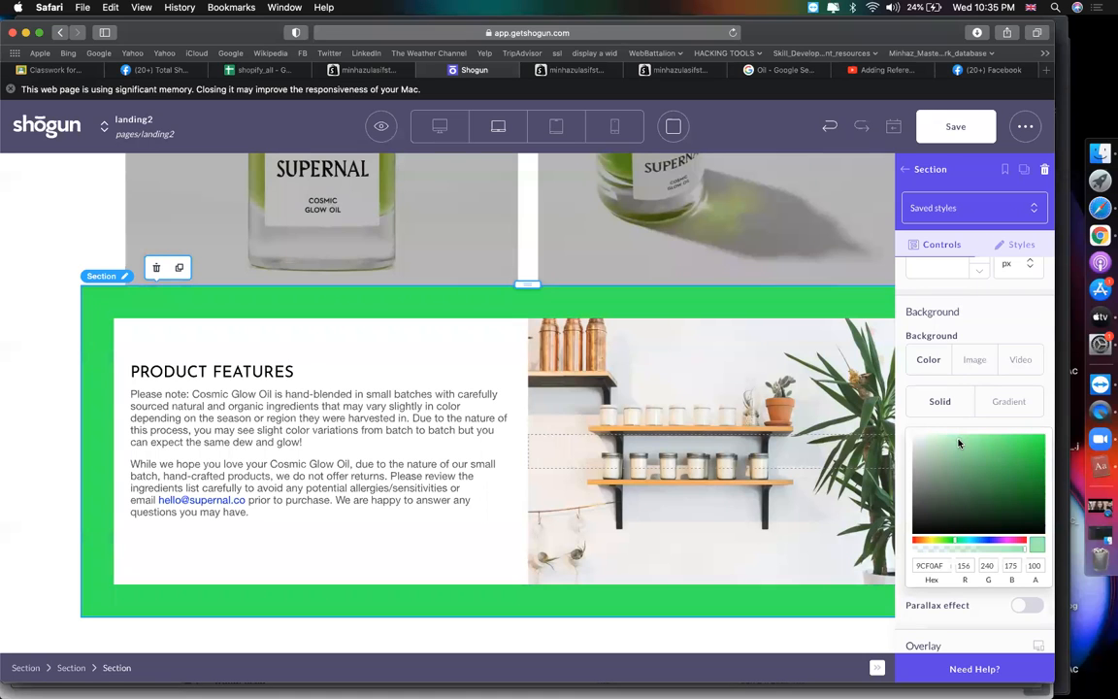
{"action": "left_click", "coordinate": [946, 441]}
{"action": "scroll", "coordinate": [511, 387], "scroll_direction": "up", "scroll_amount": 3}
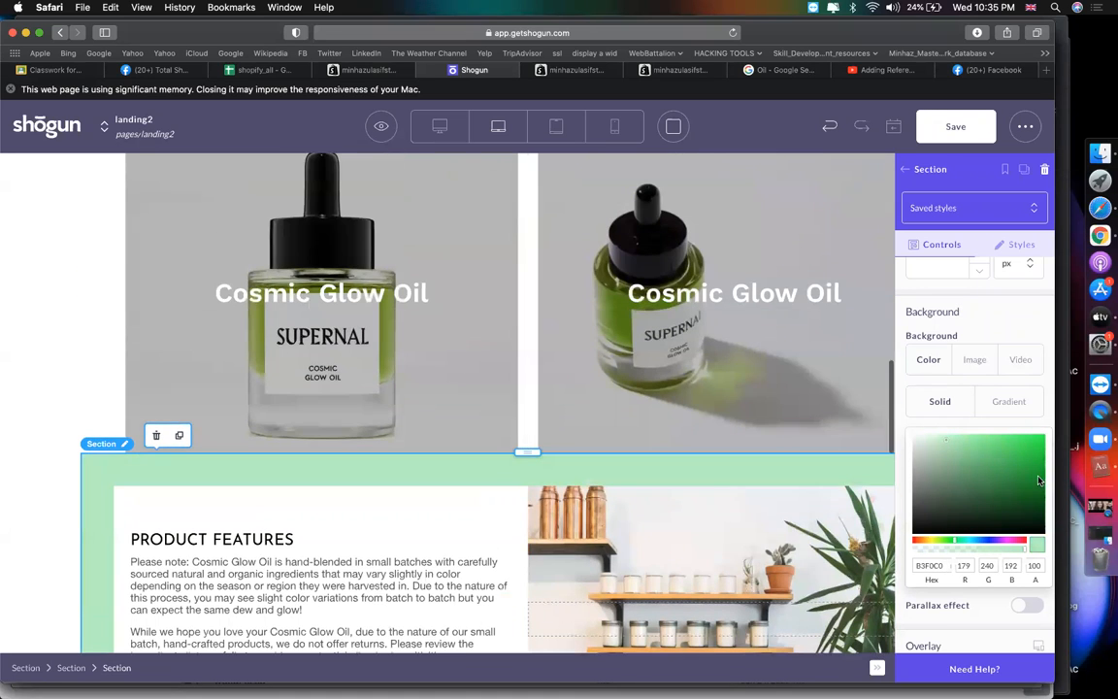
{"action": "left_click_drag", "start_coordinate": [992, 487], "coordinate": [939, 438]}
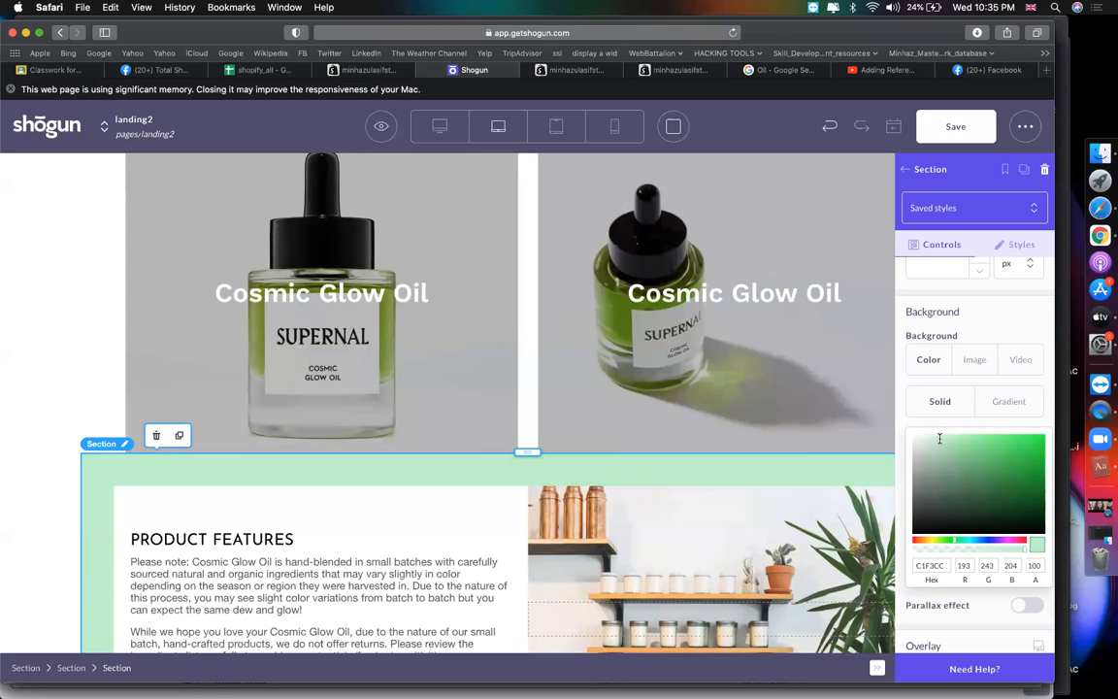
{"action": "scroll", "coordinate": [255, 470], "scroll_direction": "down", "scroll_amount": 5}
{"action": "scroll", "coordinate": [254, 467], "scroll_direction": "up", "scroll_amount": 2}
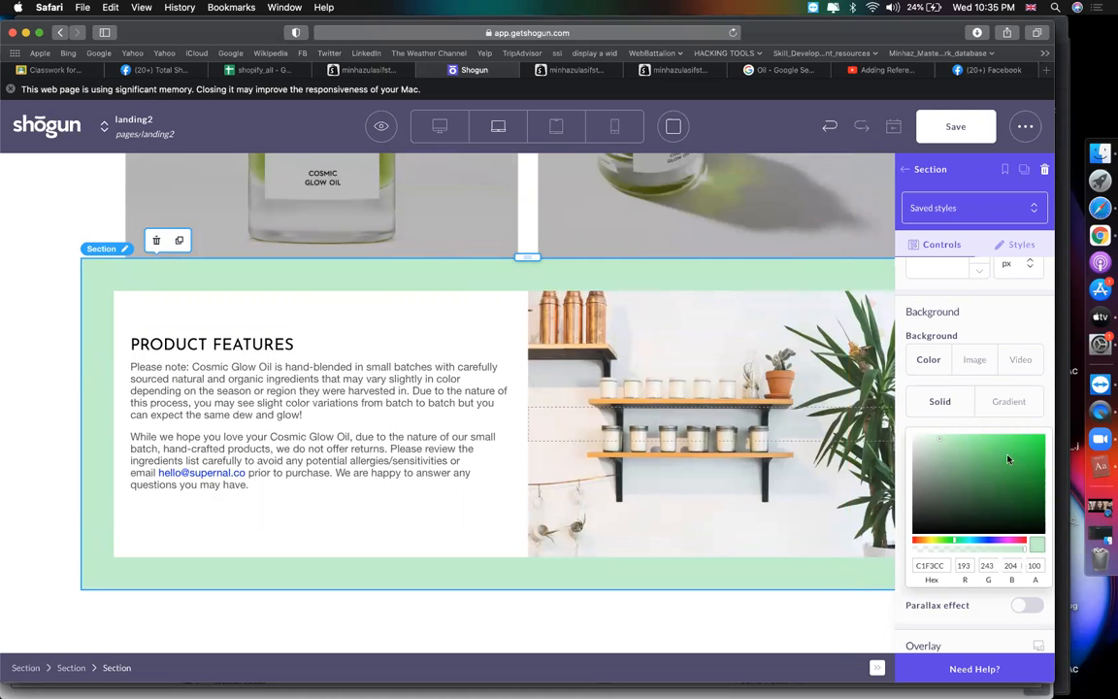
Set the product features outer section's background colour to white (FFFFFF)
{"action": "double_click", "coordinate": [939, 565]}
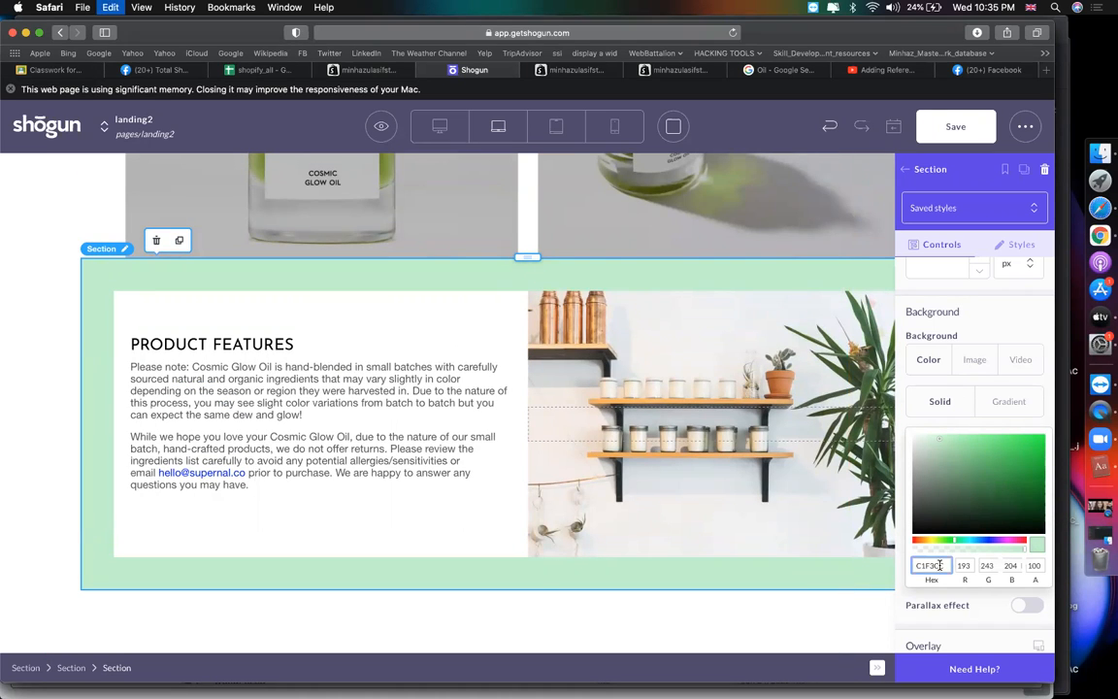
{"action": "left_click", "coordinate": [961, 571]}
{"action": "left_click_drag", "start_coordinate": [915, 444], "coordinate": [905, 419]}
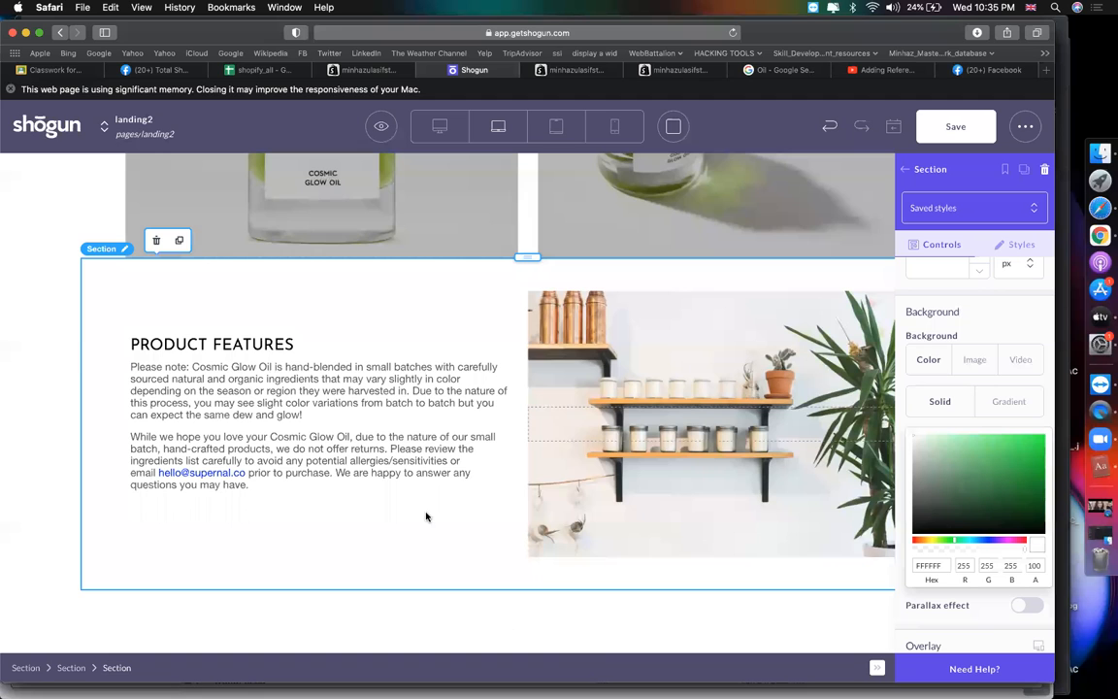
Review the page from the hero to the product features block and browse the element library
{"action": "scroll", "coordinate": [425, 516], "scroll_direction": "down", "scroll_amount": 15}
{"action": "scroll", "coordinate": [762, 310], "scroll_direction": "up", "scroll_amount": 20}
{"action": "scroll", "coordinate": [762, 310], "scroll_direction": "down", "scroll_amount": 5}
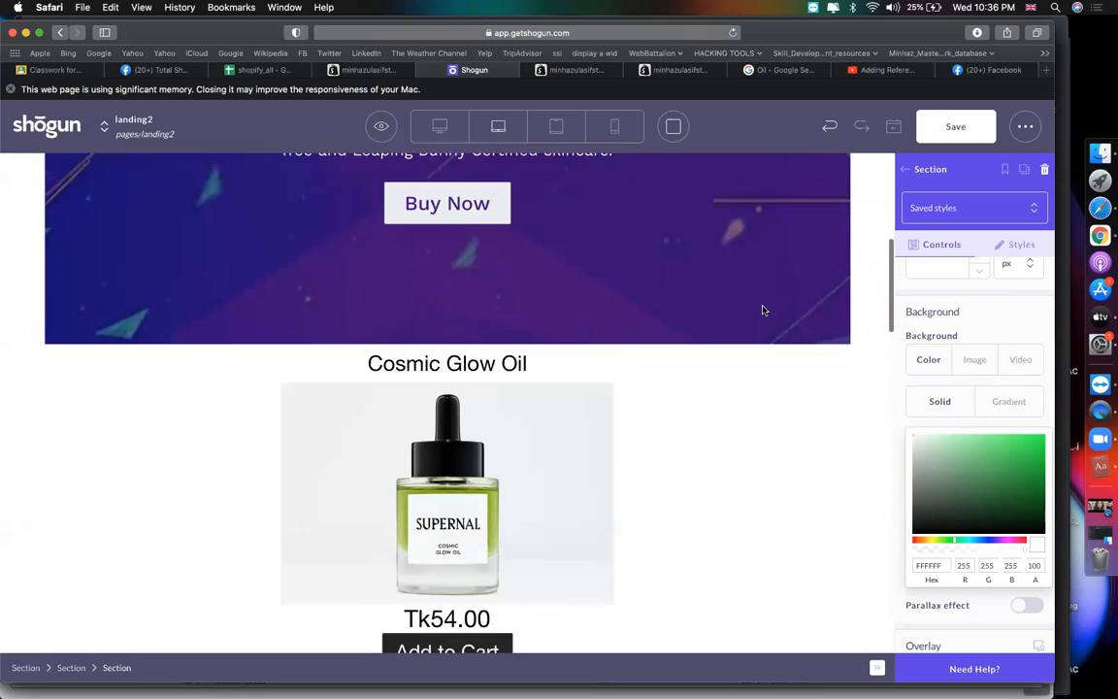
{"action": "scroll", "coordinate": [763, 310], "scroll_direction": "down", "scroll_amount": 10}
{"action": "scroll", "coordinate": [762, 310], "scroll_direction": "down", "scroll_amount": 3}
{"action": "scroll", "coordinate": [762, 310], "scroll_direction": "up", "scroll_amount": 15}
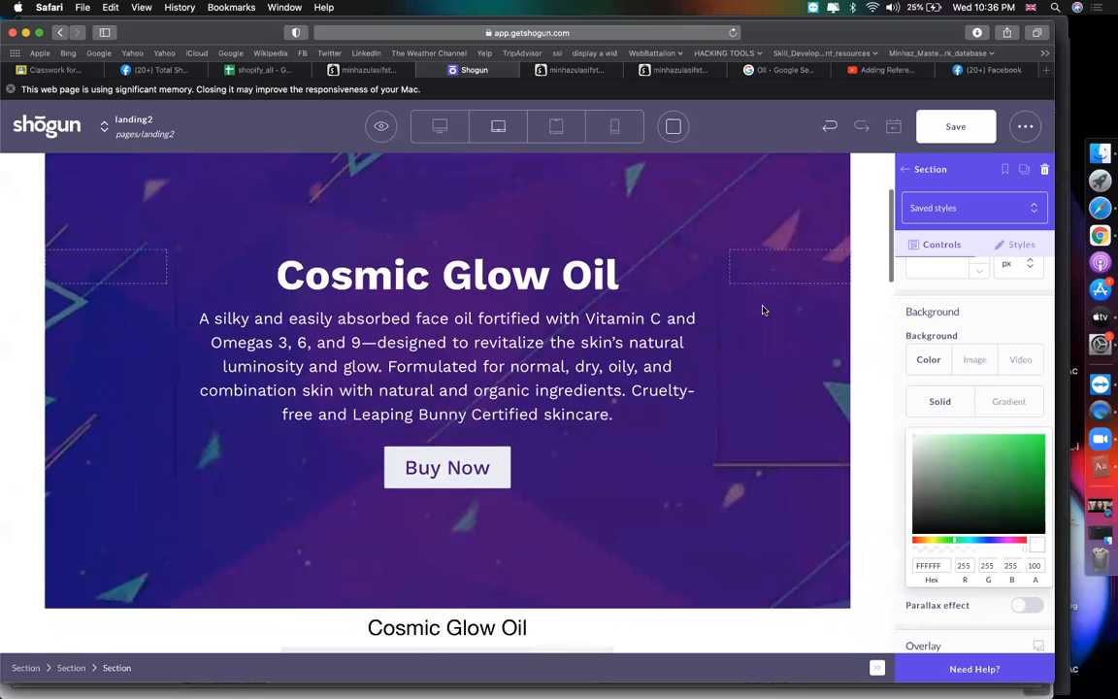
{"action": "scroll", "coordinate": [762, 310], "scroll_direction": "down", "scroll_amount": 5}
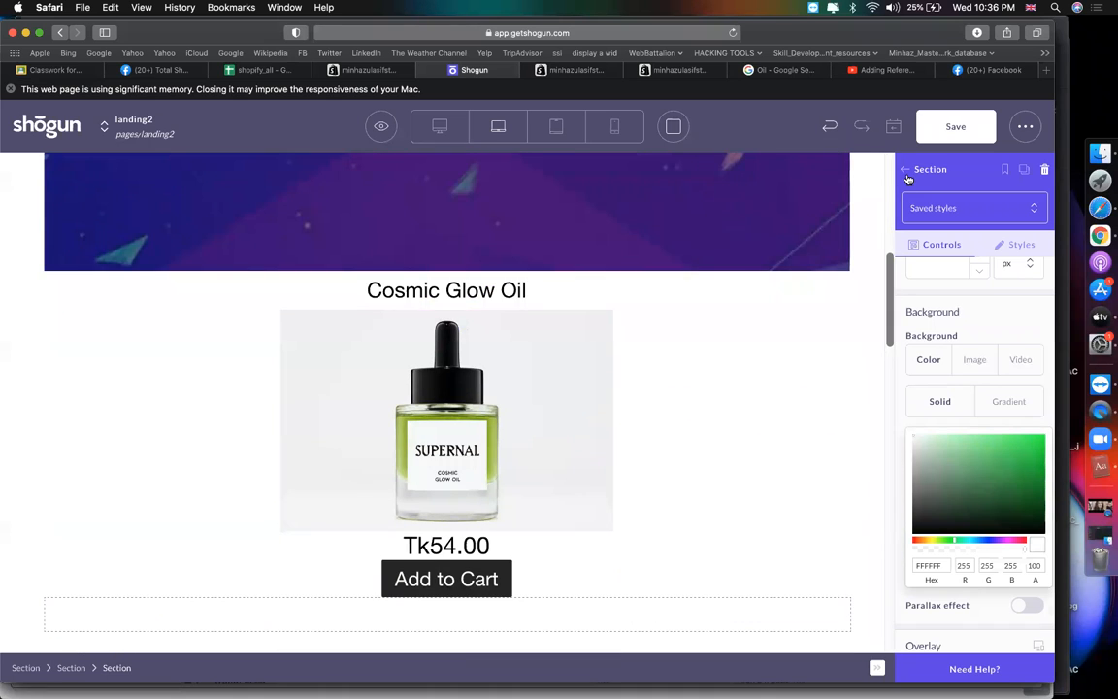
{"action": "left_click", "coordinate": [906, 173]}
{"action": "scroll", "coordinate": [955, 469], "scroll_direction": "down", "scroll_amount": 20}
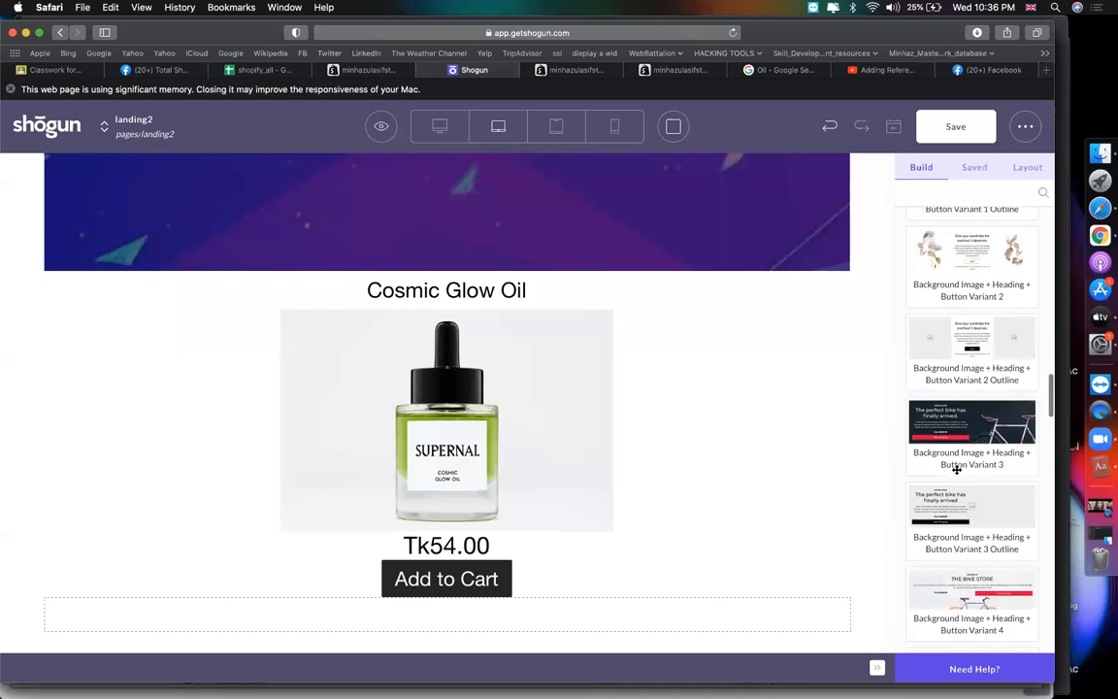
{"action": "scroll", "coordinate": [956, 469], "scroll_direction": "up", "scroll_amount": 20}
{"action": "scroll", "coordinate": [592, 465], "scroll_direction": "down", "scroll_amount": 15}
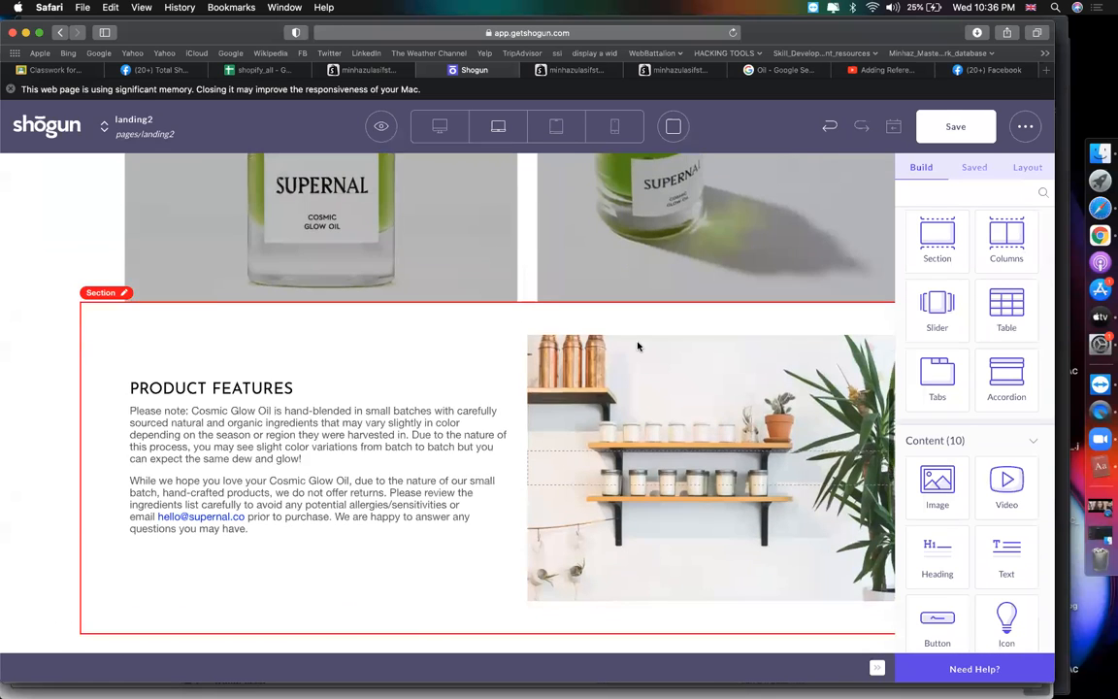
Switch to the Google search for Cosmic Glow Oil and show all web results instead of images
{"action": "left_click", "coordinate": [781, 70]}
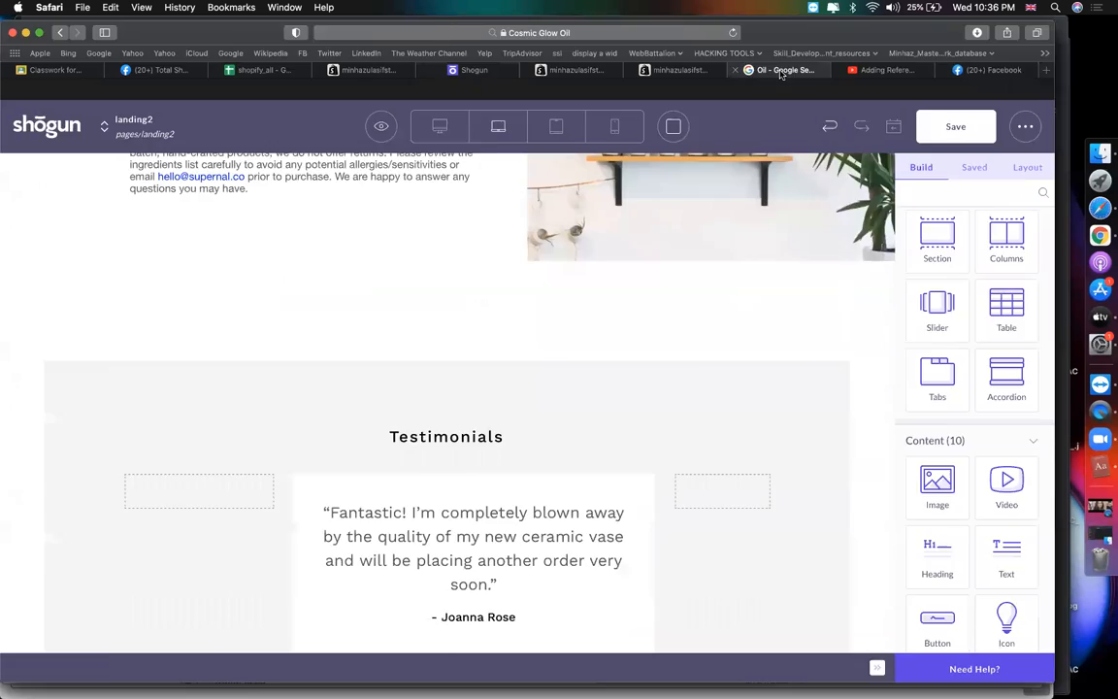
{"action": "scroll", "coordinate": [155, 104], "scroll_direction": "up", "scroll_amount": 2}
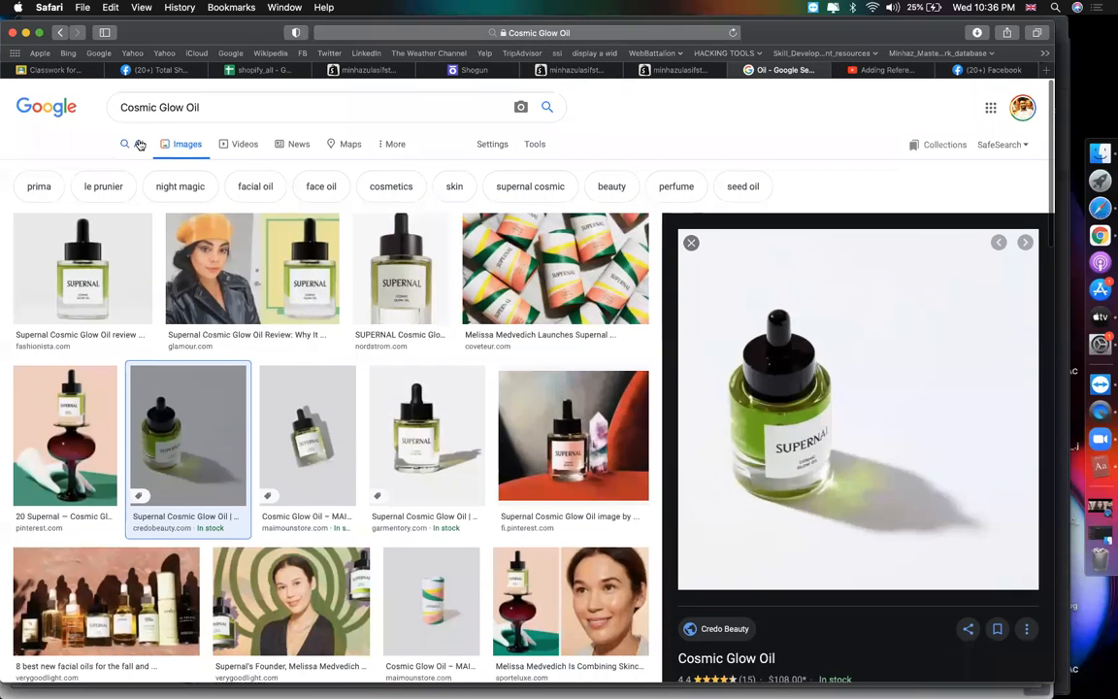
{"action": "left_click", "coordinate": [140, 144]}
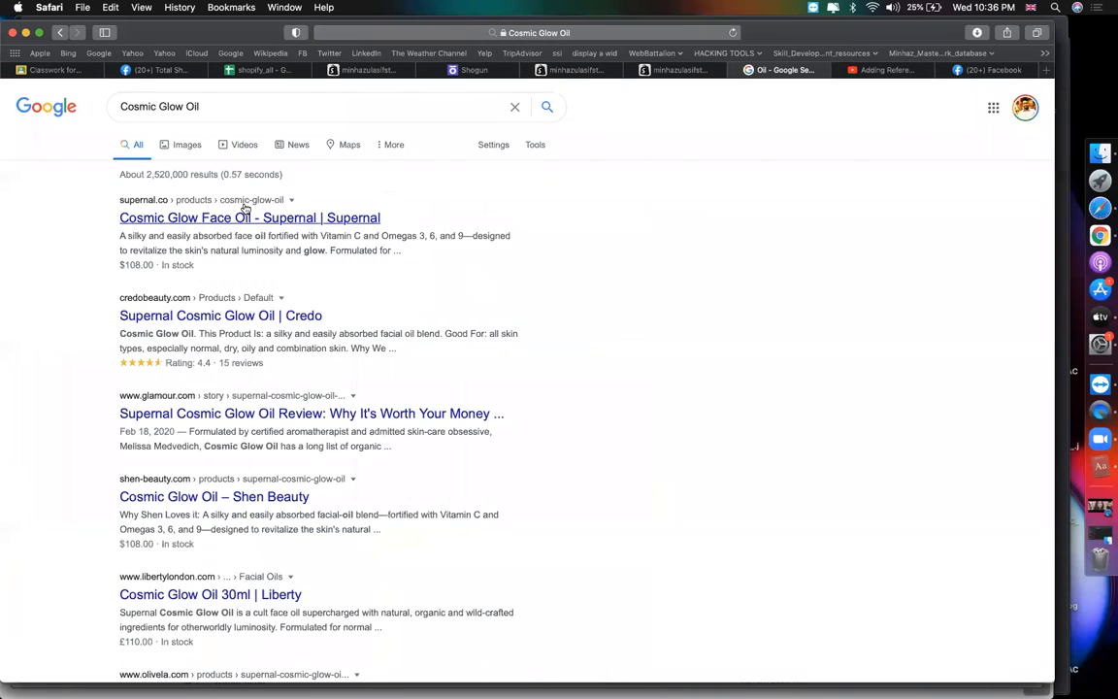
Open the Supernal Cosmic Glow Facial Oil YouTube video from the Google video results and copy its embed code
{"action": "left_click", "coordinate": [242, 144]}
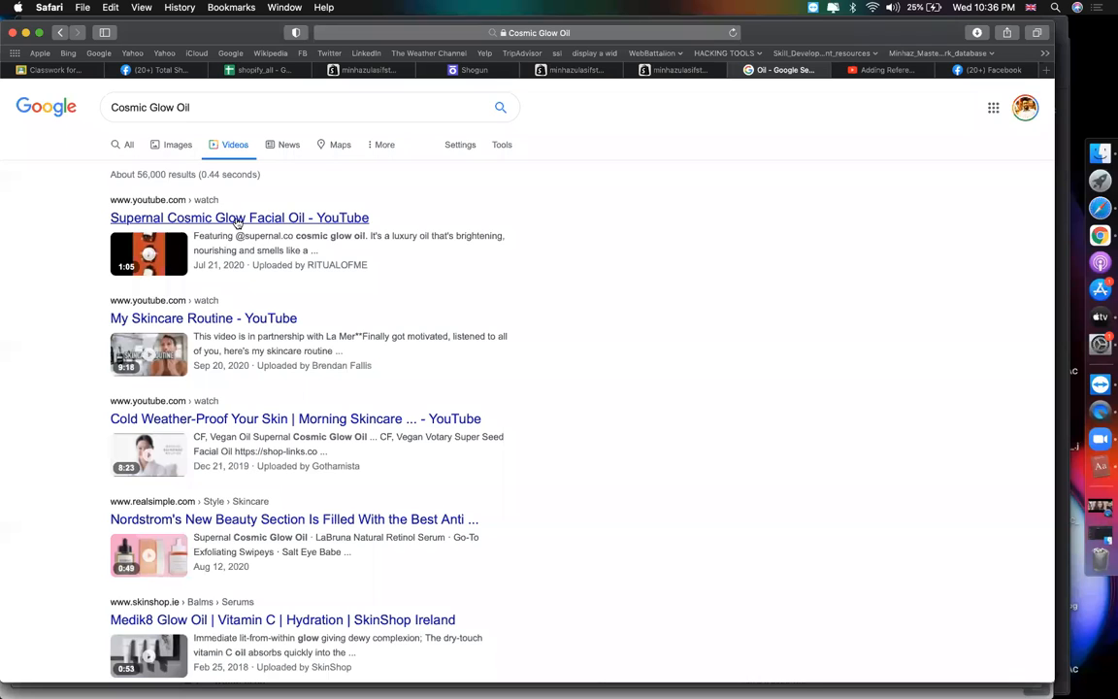
{"action": "left_click", "coordinate": [237, 220]}
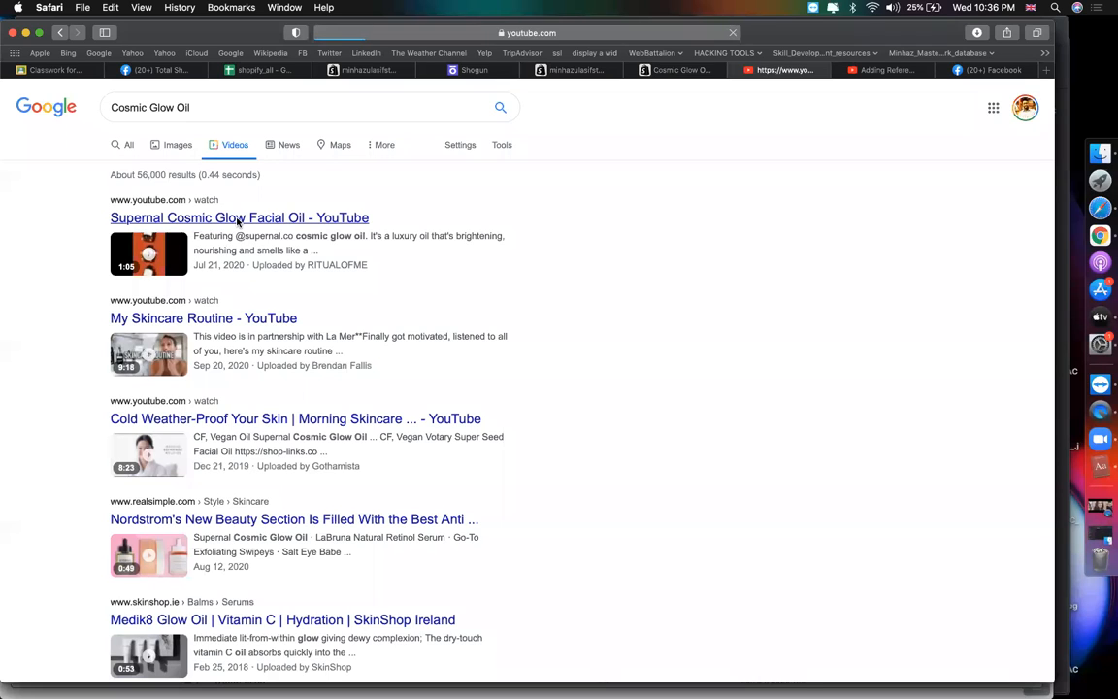
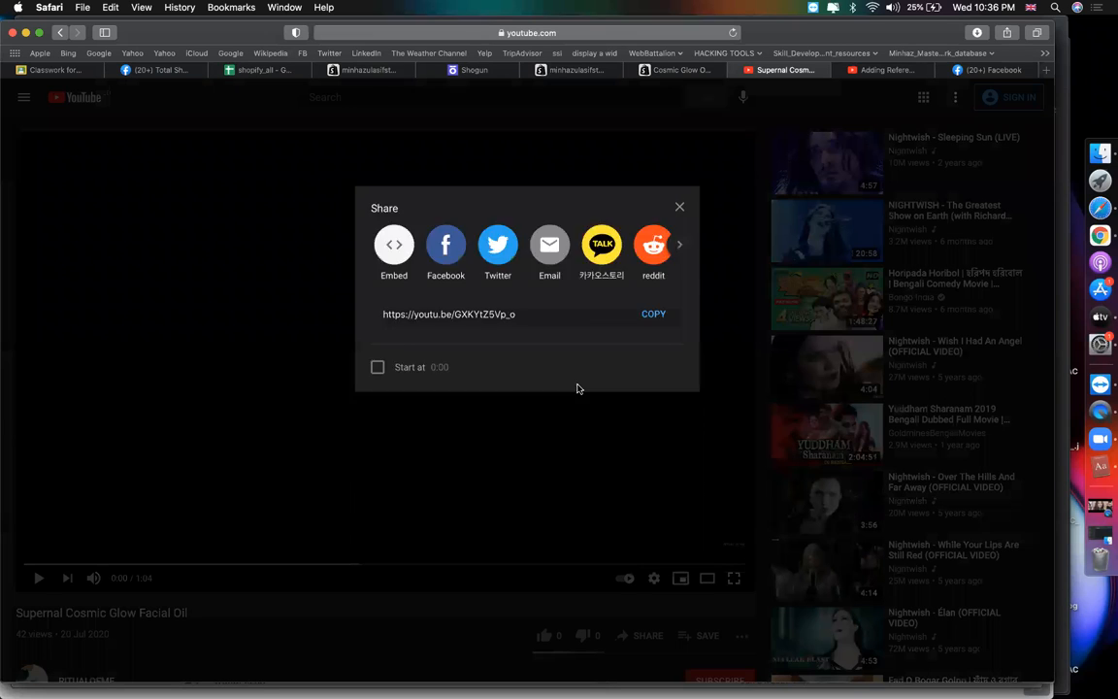
{"action": "left_click", "coordinate": [648, 635]}
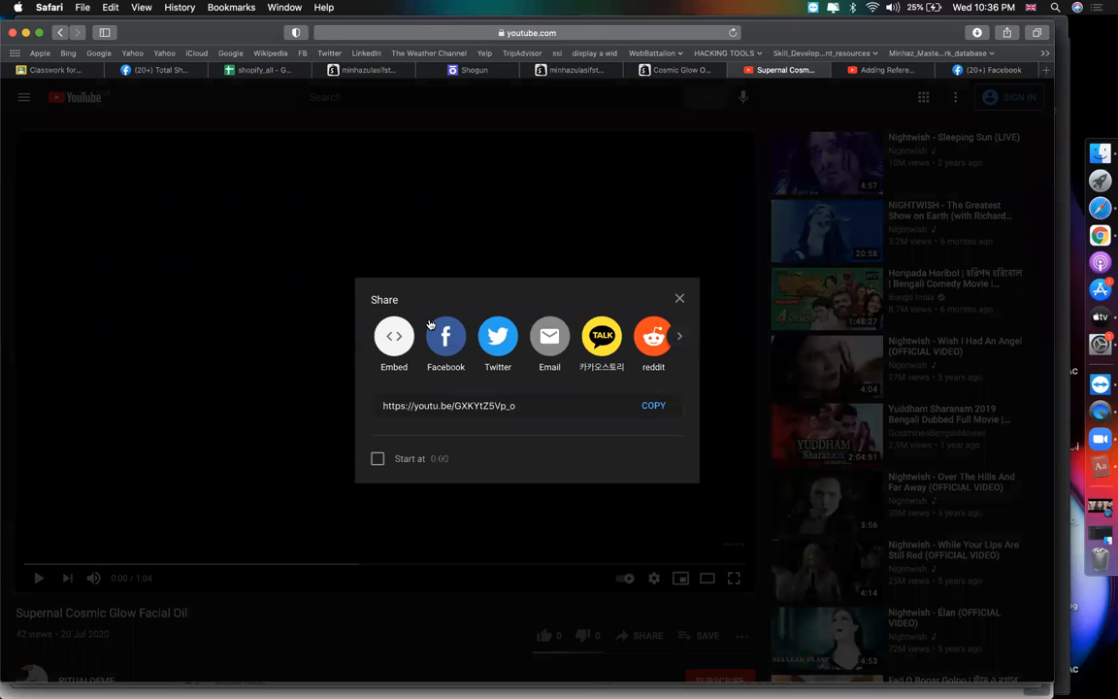
{"action": "left_click", "coordinate": [394, 336]}
{"action": "key", "text": "super+c"}
Switch to the Shogun editor and add an empty section directly below the product features block
{"action": "left_click", "coordinate": [571, 70]}
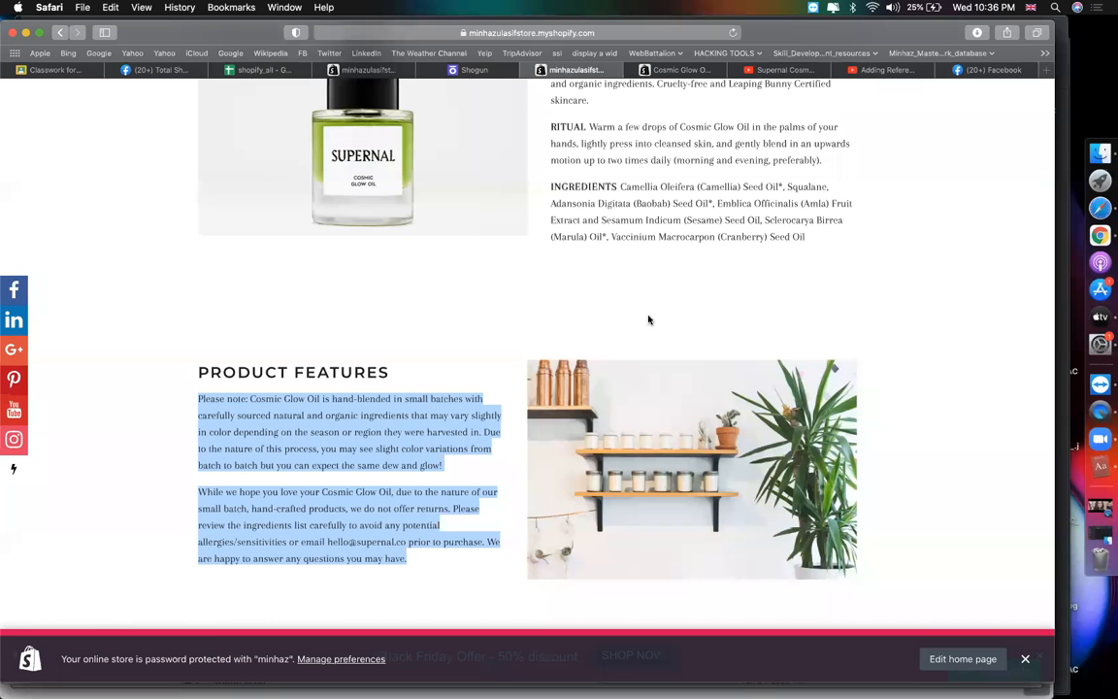
{"action": "scroll", "coordinate": [457, 433], "scroll_direction": "down", "scroll_amount": 10}
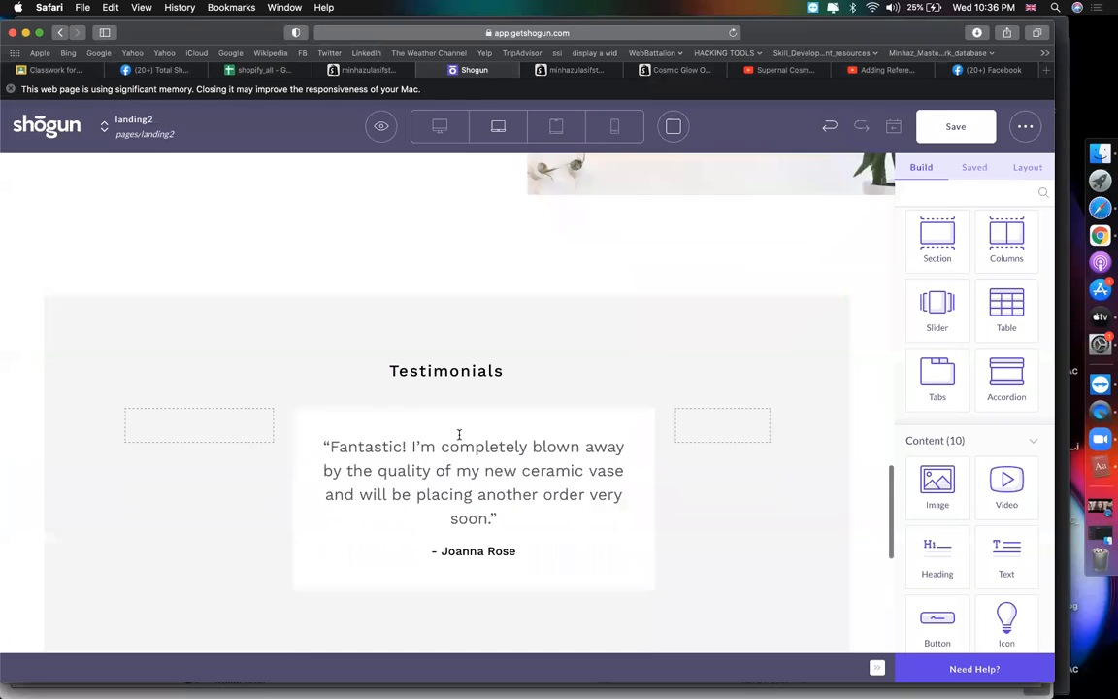
{"action": "scroll", "coordinate": [457, 434], "scroll_direction": "up", "scroll_amount": 10}
{"action": "scroll", "coordinate": [459, 434], "scroll_direction": "up", "scroll_amount": 5}
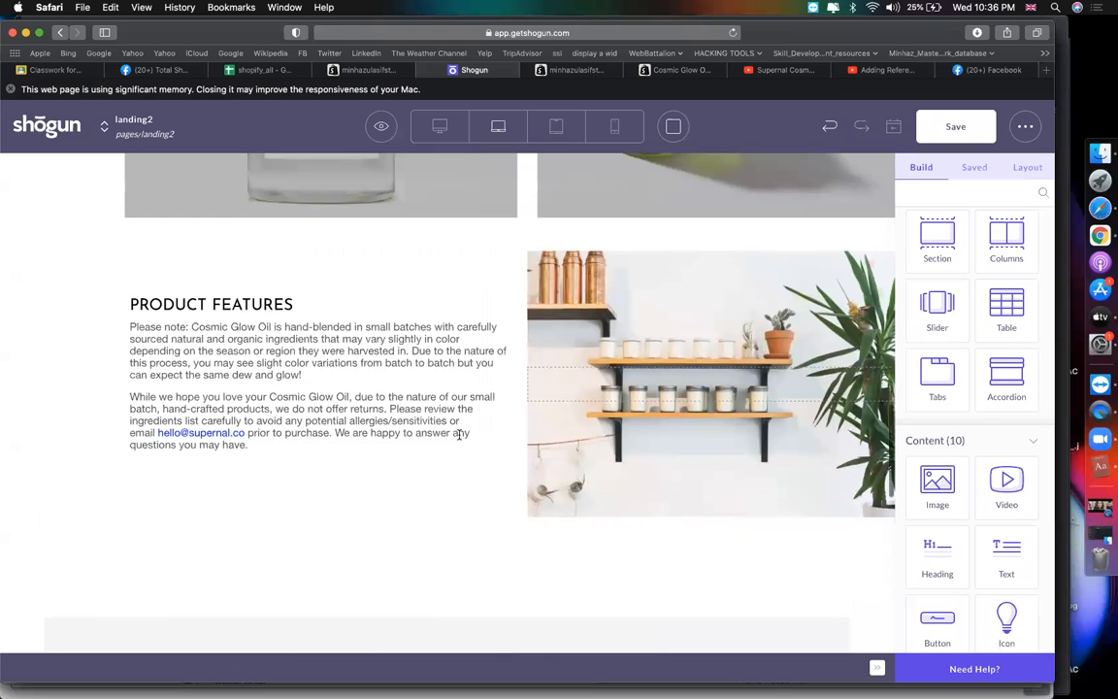
{"action": "right_click", "coordinate": [459, 434]}
{"action": "left_click", "coordinate": [401, 583]}
{"action": "left_click", "coordinate": [546, 348]}
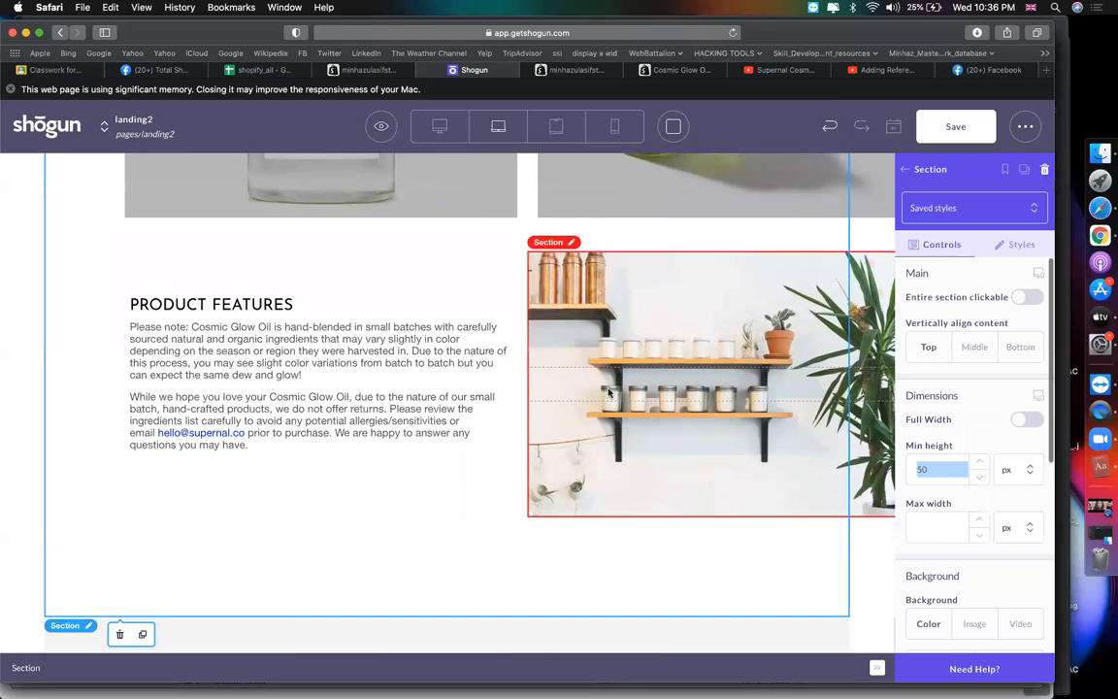
{"action": "left_click", "coordinate": [904, 172]}
{"action": "left_click_drag", "start_coordinate": [934, 240], "coordinate": [590, 563]}
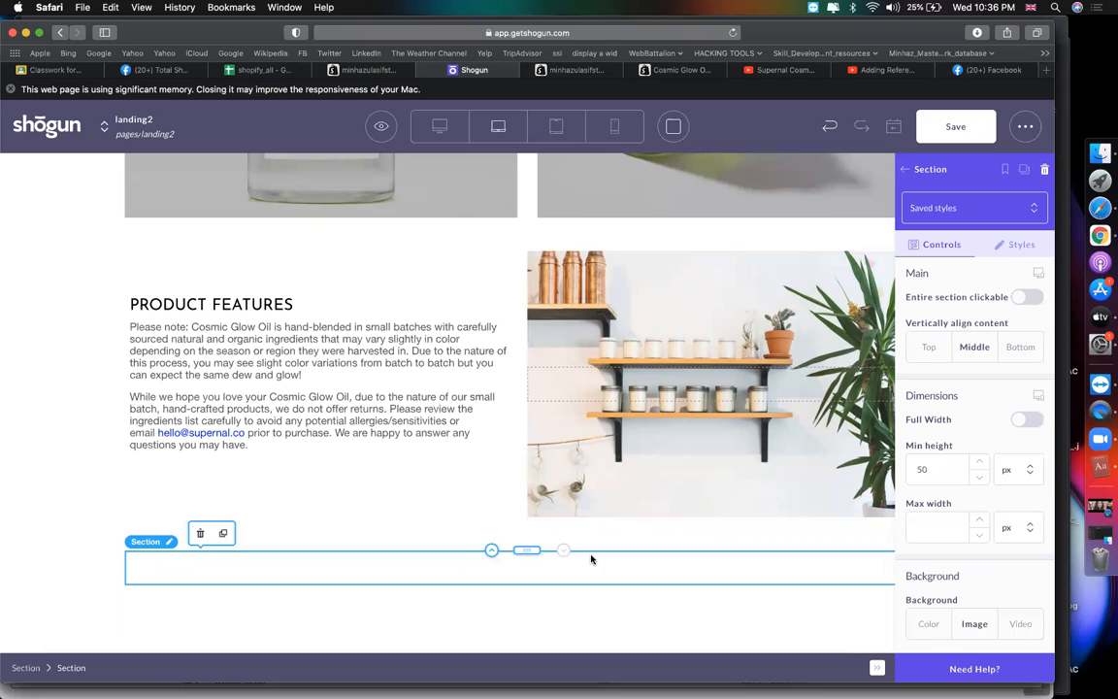
Place a Video element in the empty section below the product features block
{"action": "left_click", "coordinate": [904, 172]}
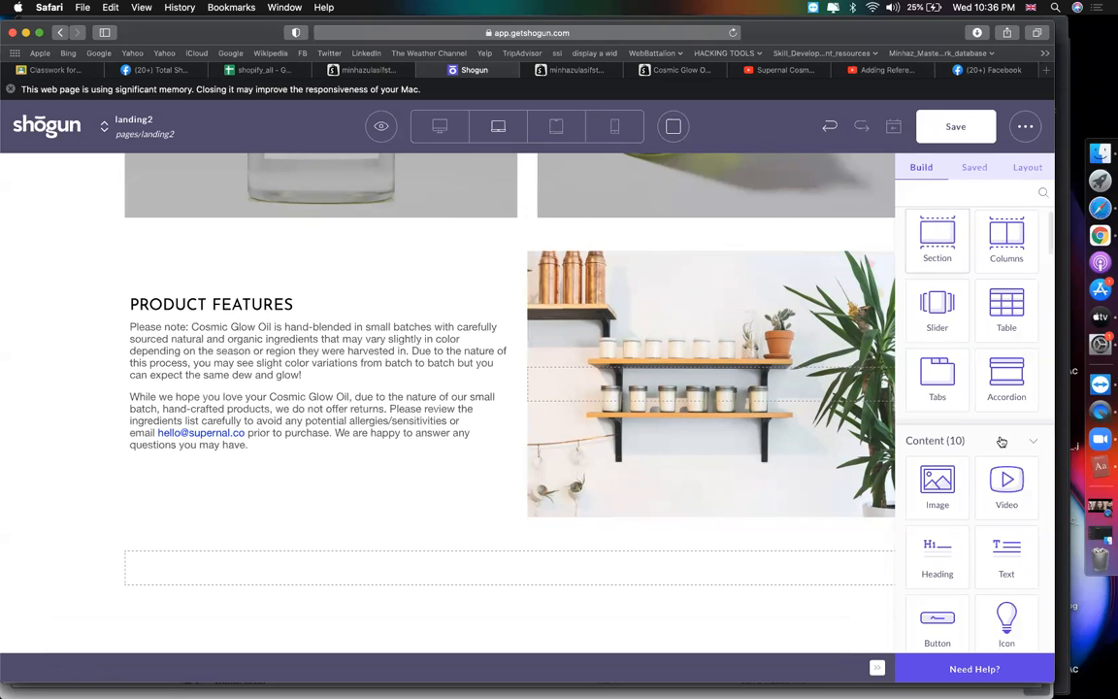
{"action": "left_click_drag", "start_coordinate": [1009, 495], "coordinate": [546, 632]}
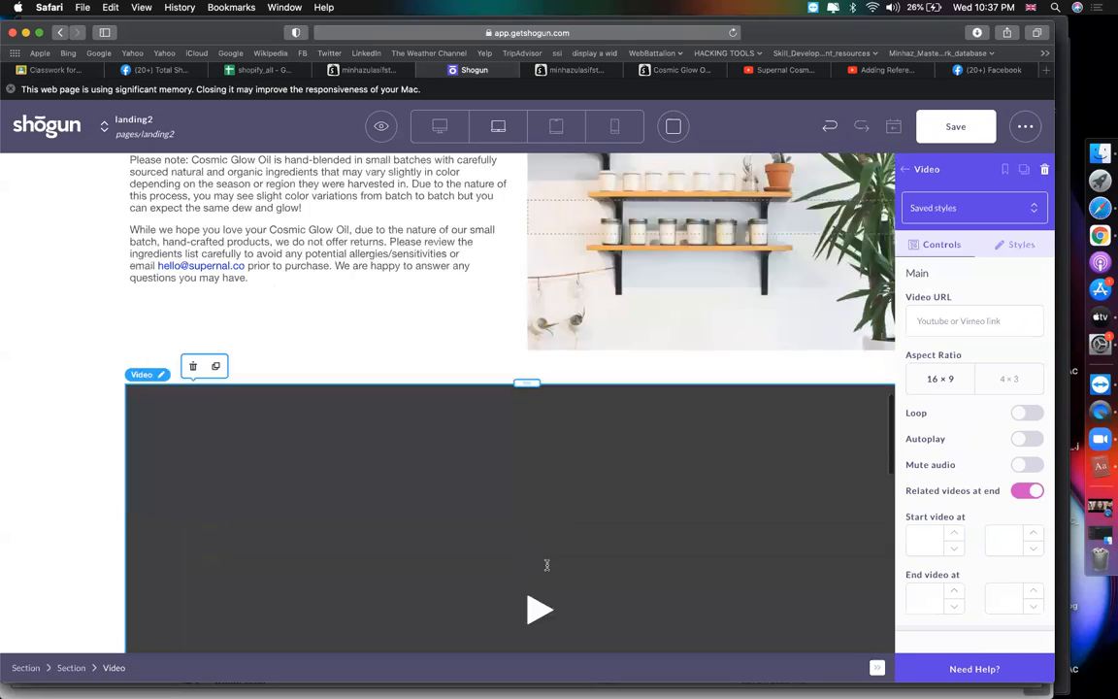
{"action": "left_click", "coordinate": [986, 318]}
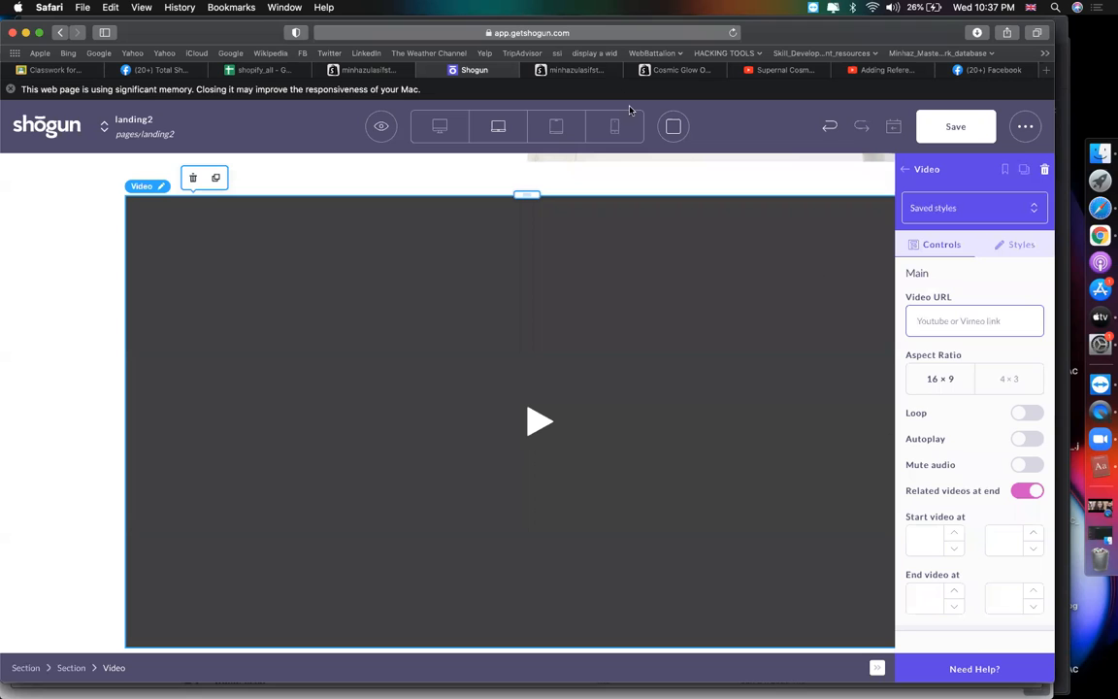
{"action": "left_click", "coordinate": [766, 72]}
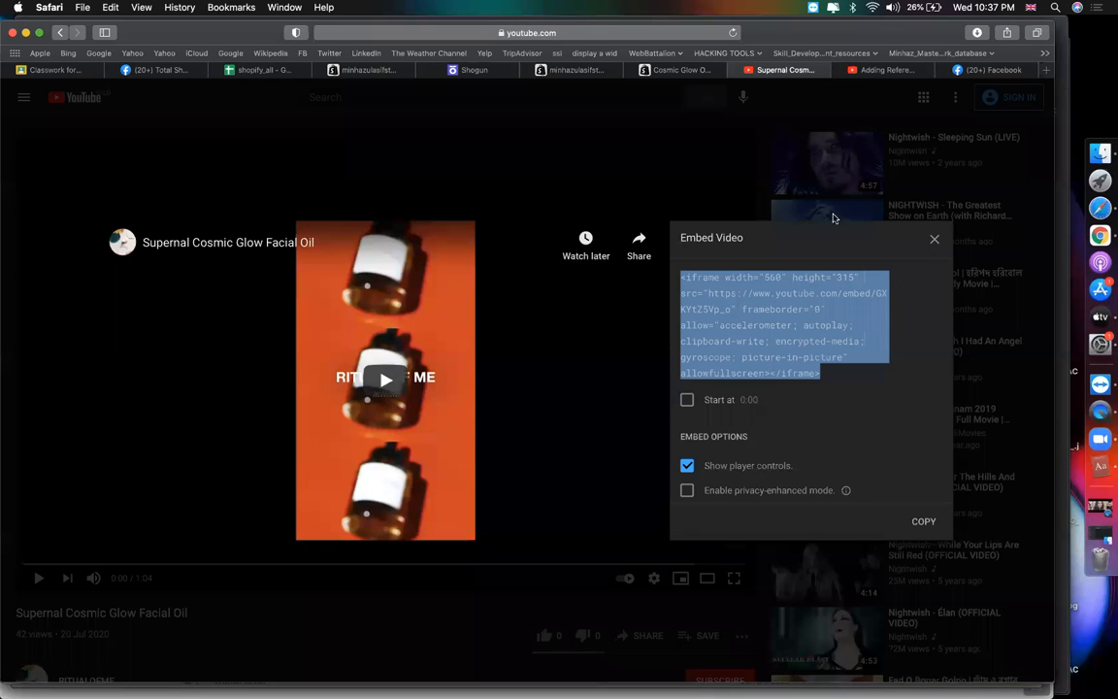
{"action": "left_click", "coordinate": [932, 240]}
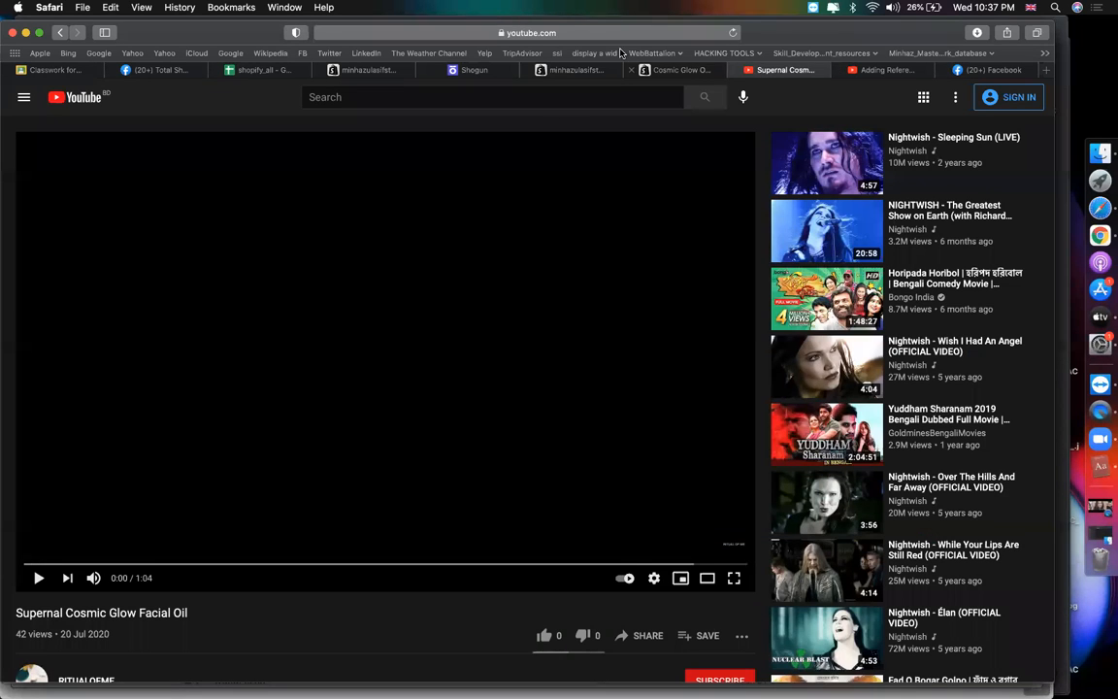
{"action": "left_click", "coordinate": [631, 637]}
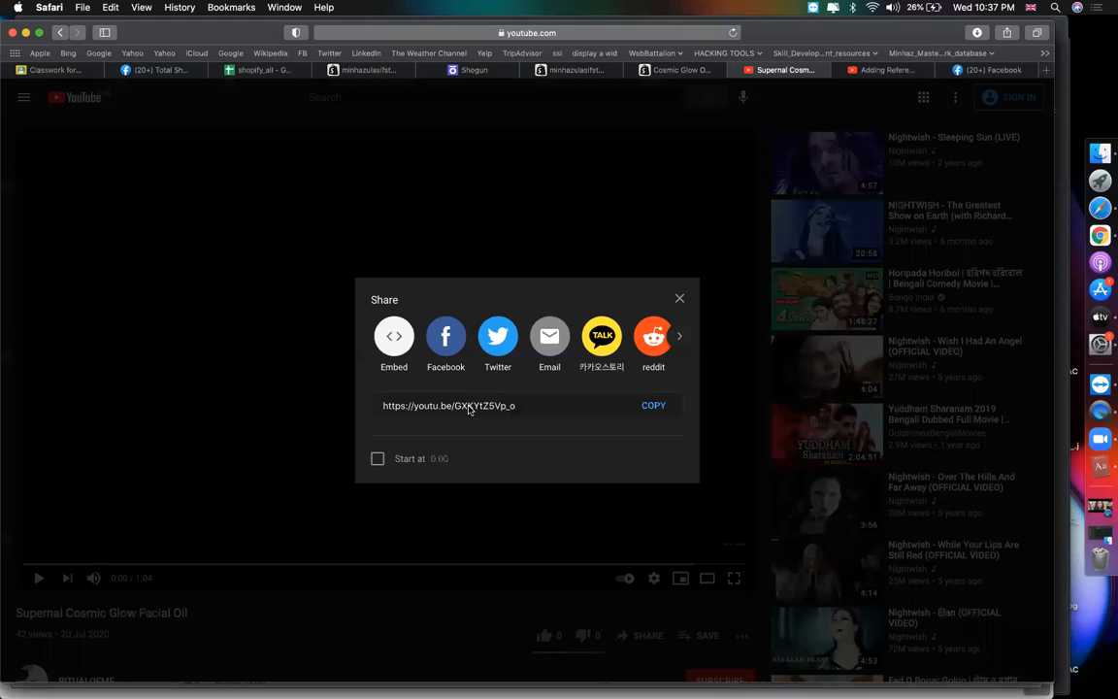
{"action": "left_click", "coordinate": [650, 405]}
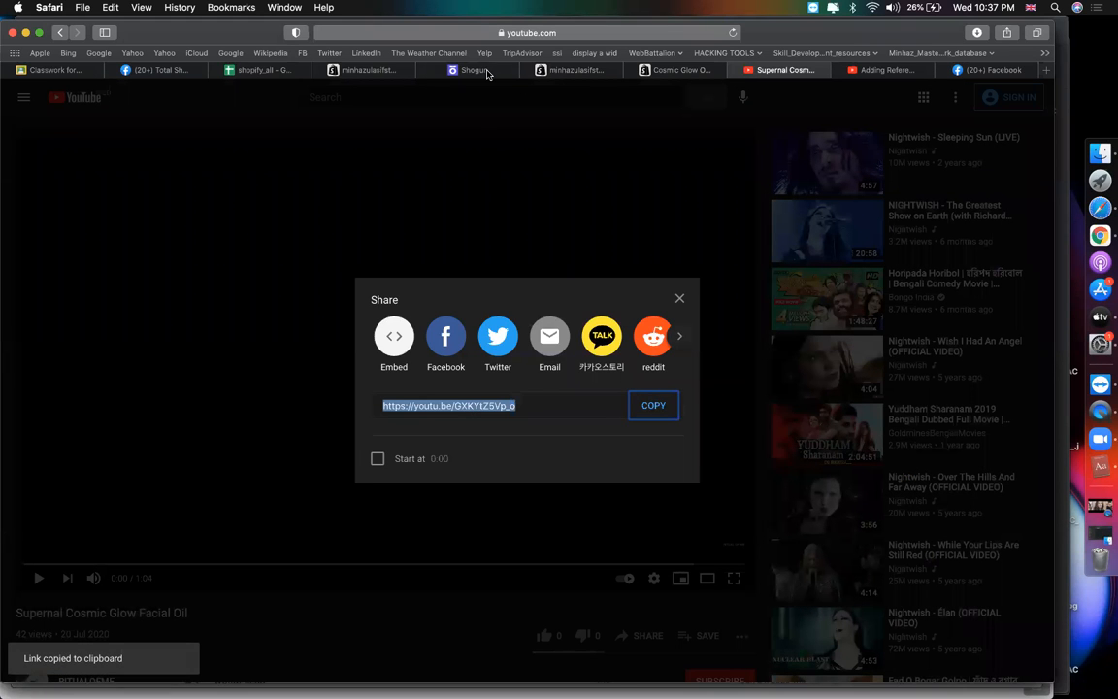
{"action": "left_click", "coordinate": [474, 71]}
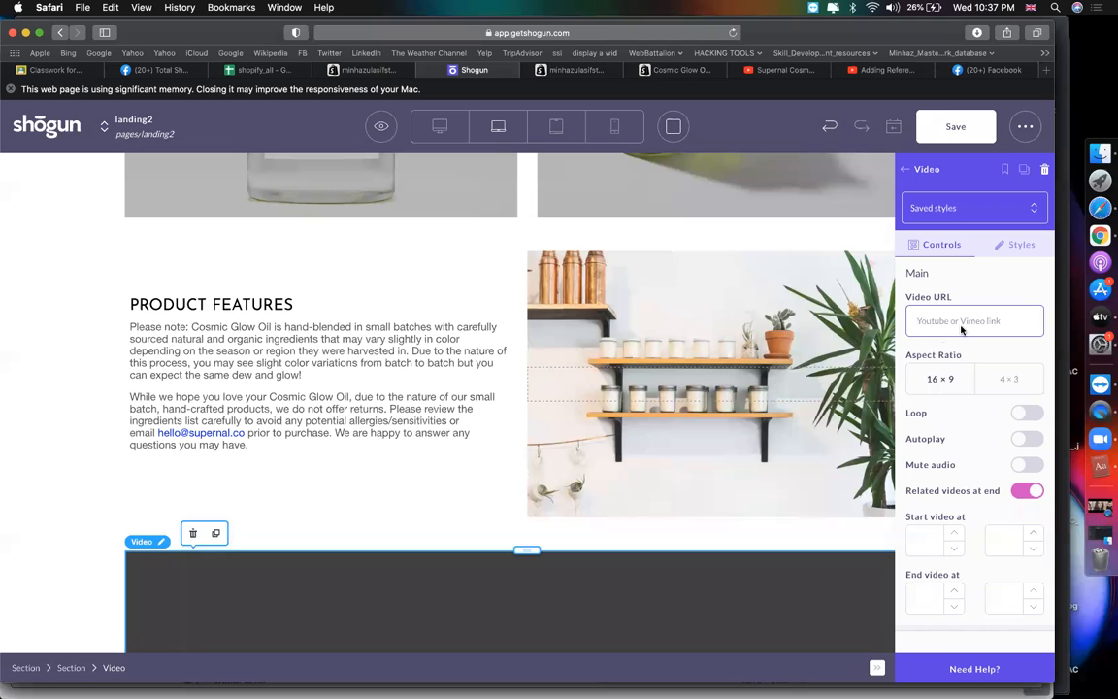
{"action": "key", "text": "cmd+v"}
Add a Heading element directly above the embedded video, below the product features block
{"action": "scroll", "coordinate": [277, 462], "scroll_direction": "down", "scroll_amount": 5}
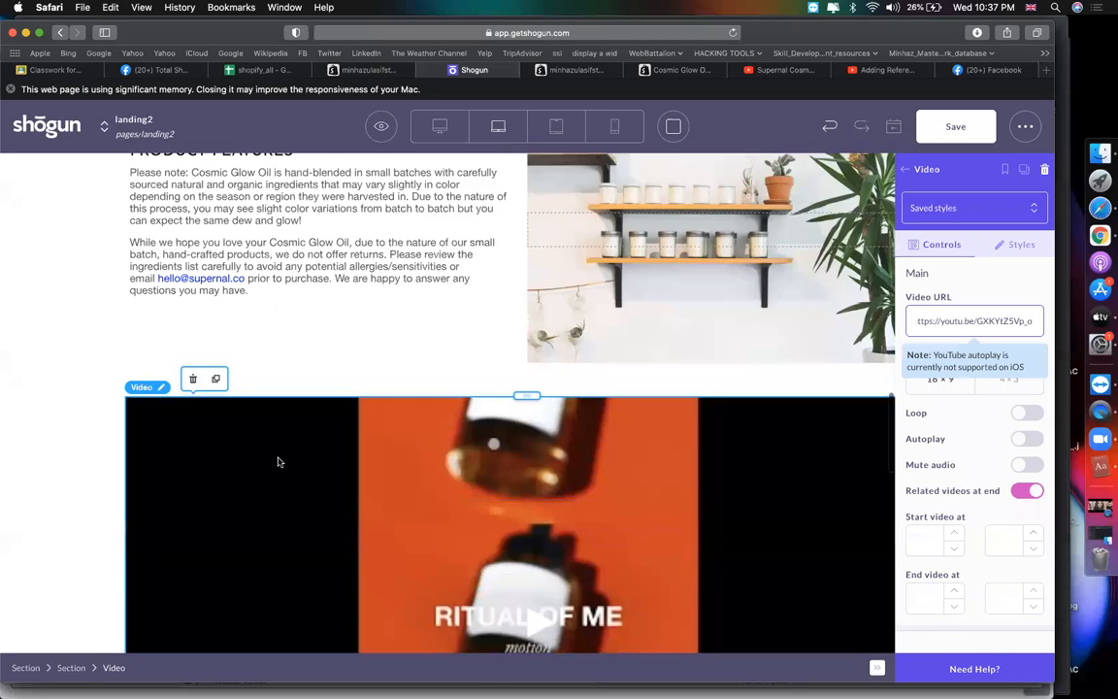
{"action": "scroll", "coordinate": [567, 470], "scroll_direction": "down", "scroll_amount": 3}
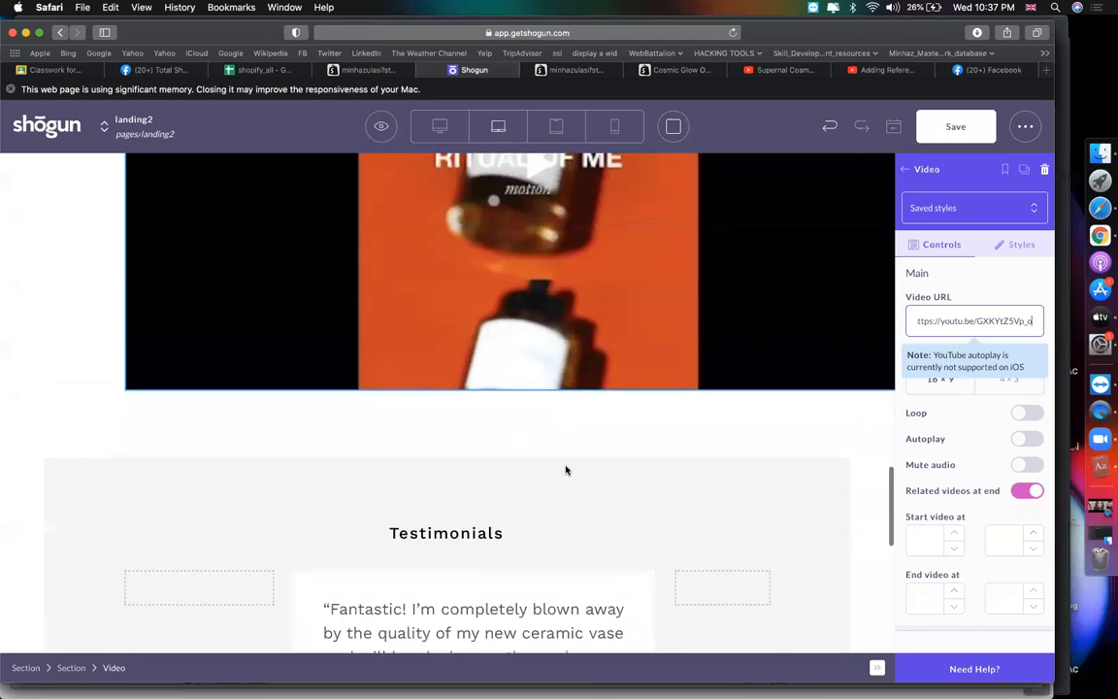
{"action": "scroll", "coordinate": [566, 470], "scroll_direction": "up", "scroll_amount": 6}
{"action": "scroll", "coordinate": [567, 470], "scroll_direction": "up", "scroll_amount": 3}
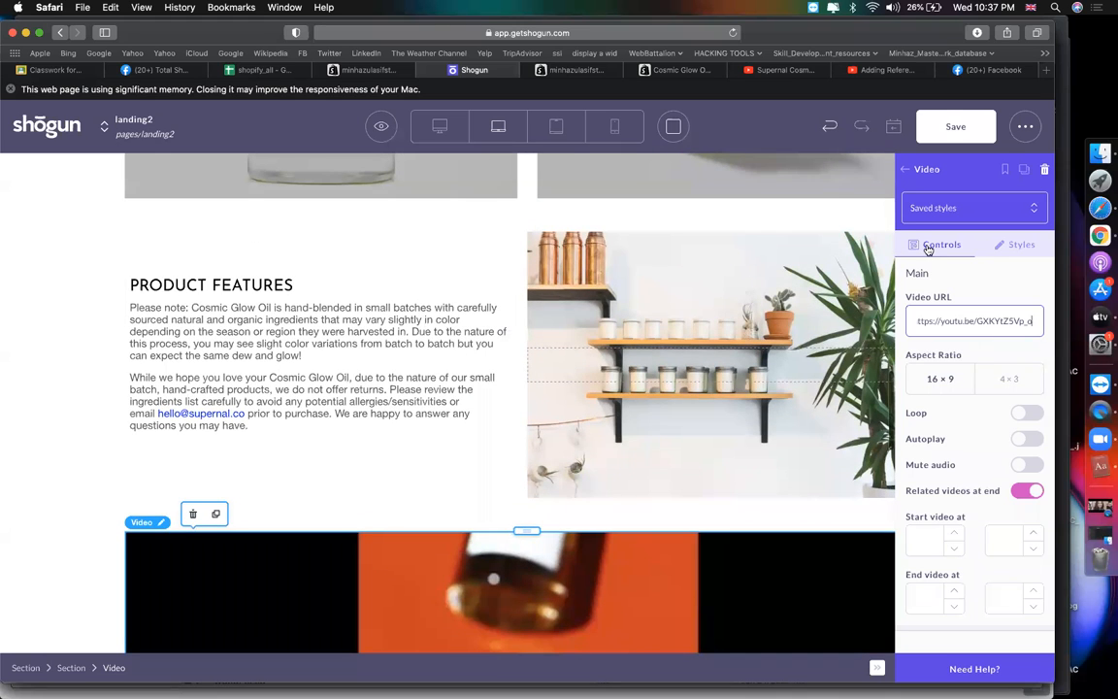
{"action": "left_click", "coordinate": [910, 172]}
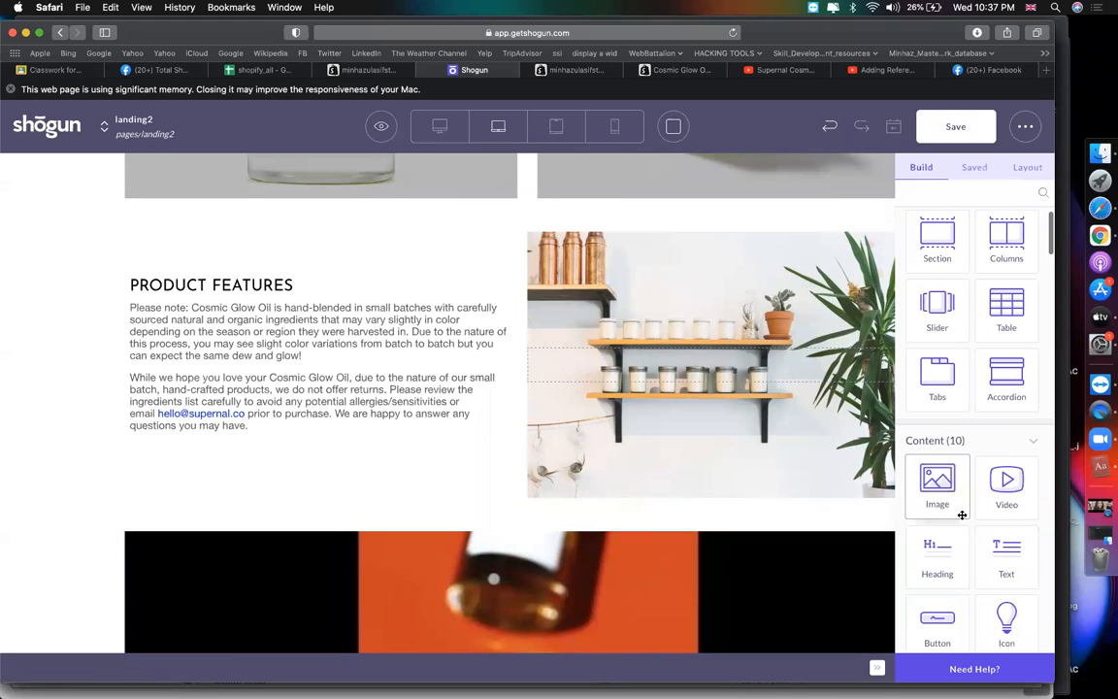
{"action": "scroll", "coordinate": [961, 520], "scroll_direction": "down", "scroll_amount": 2}
{"action": "scroll", "coordinate": [962, 524], "scroll_direction": "down", "scroll_amount": 1}
{"action": "left_click_drag", "start_coordinate": [946, 426], "coordinate": [350, 516]}
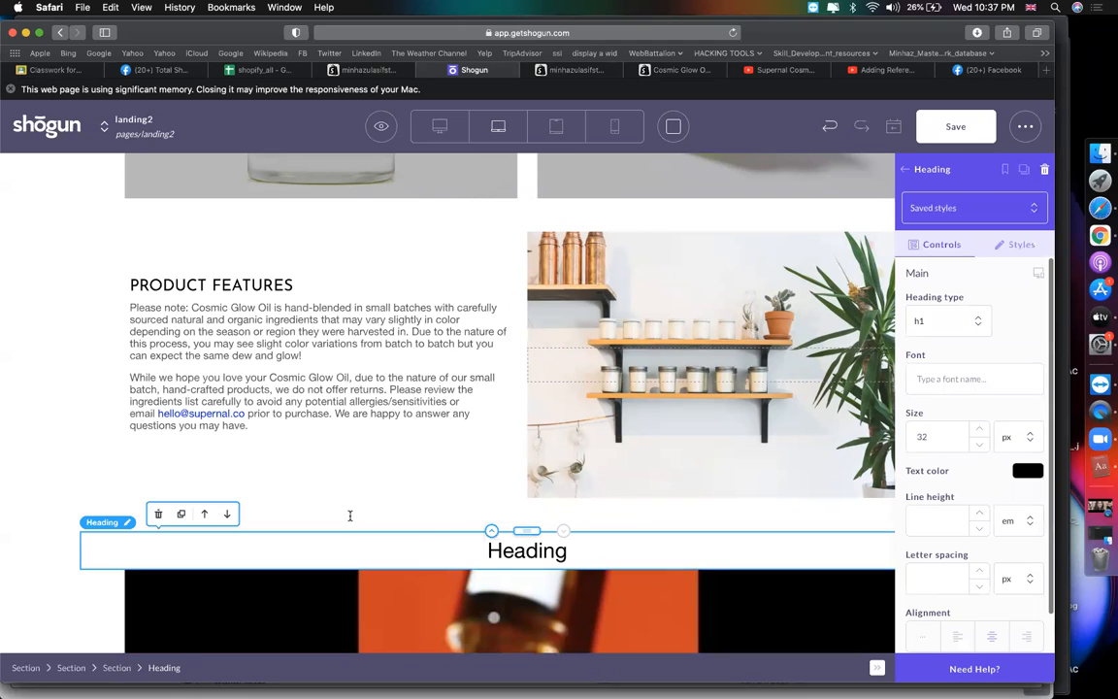
Set the text of the heading above the video to "How To Use Cosmic Glow Oil" and save the page
{"action": "double_click", "coordinate": [498, 545]}
{"action": "type", "text": "How"}
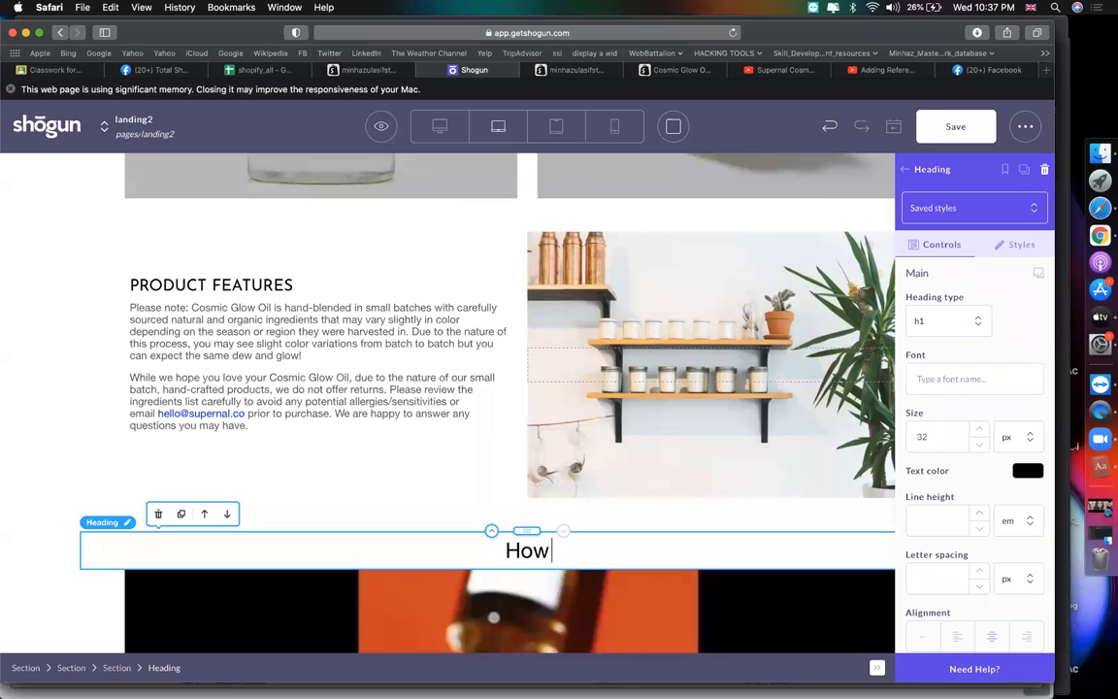
{"action": "type", "text": " To Use C"}
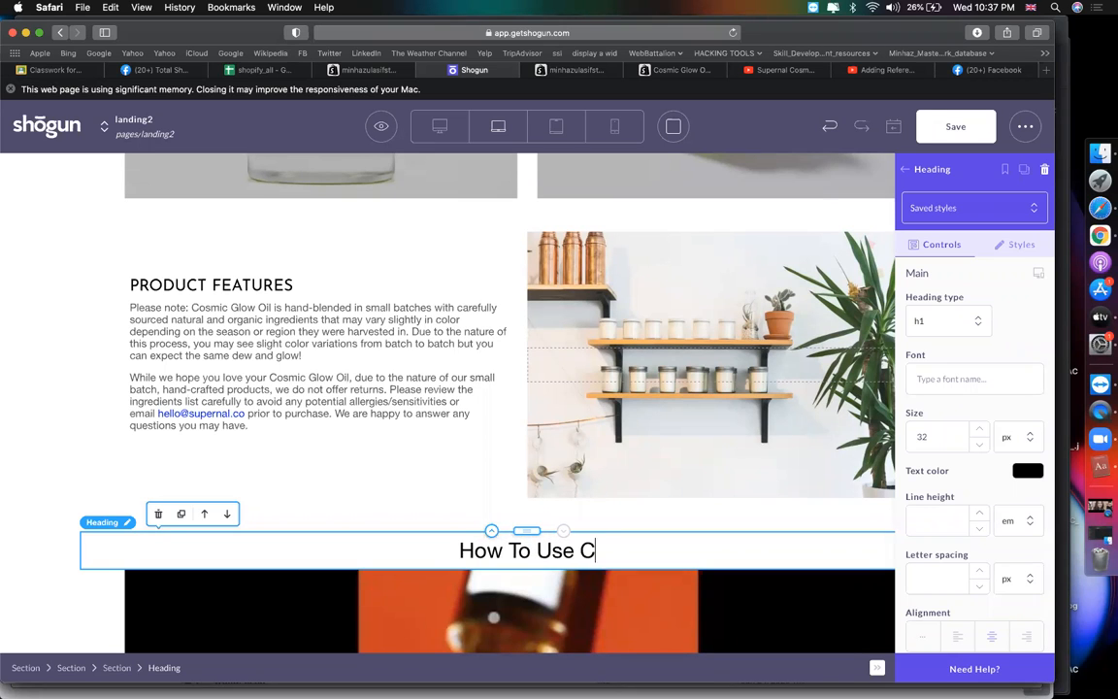
{"action": "type", "text": "osmic Glow Oil"}
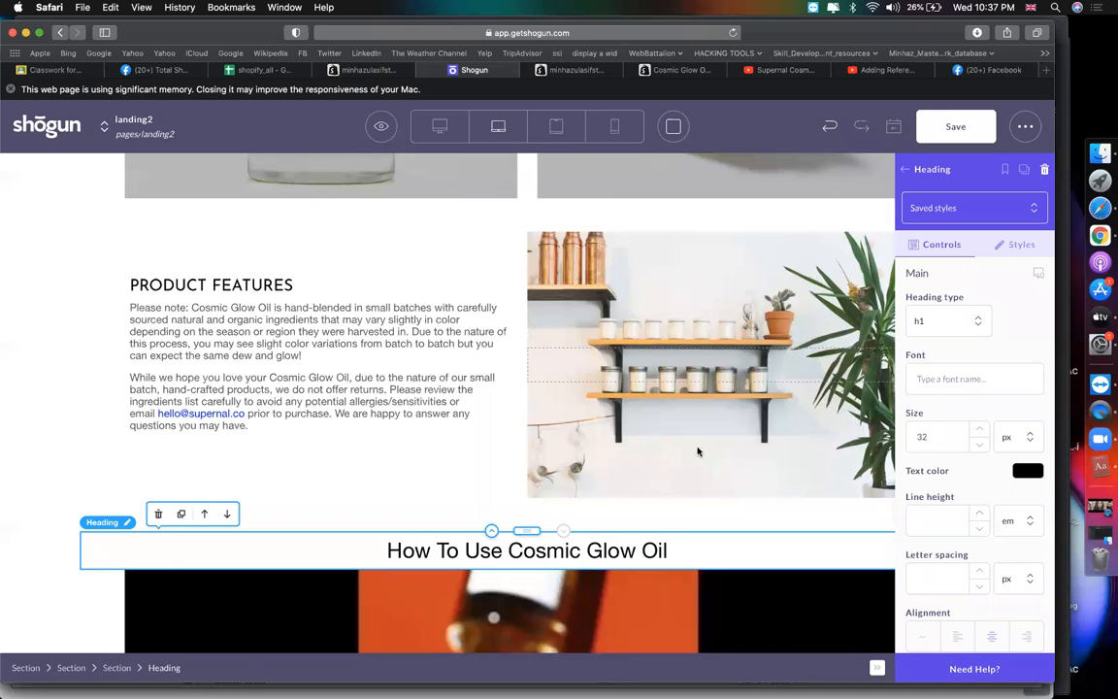
{"action": "left_click", "coordinate": [956, 129]}
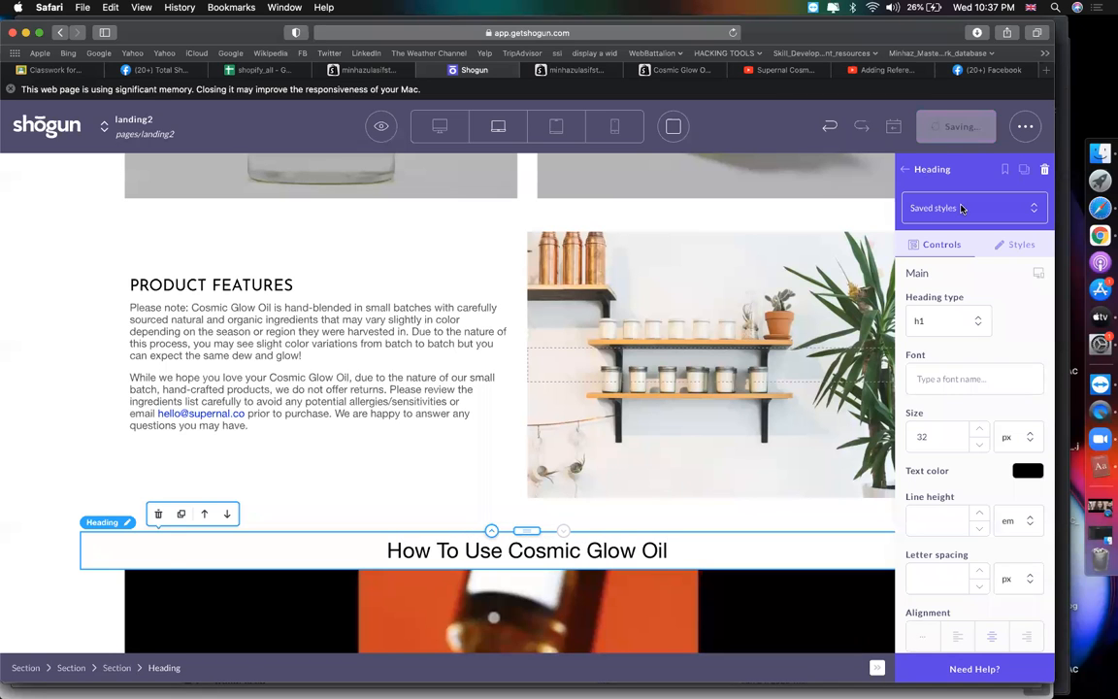
{"action": "left_click", "coordinate": [904, 169]}
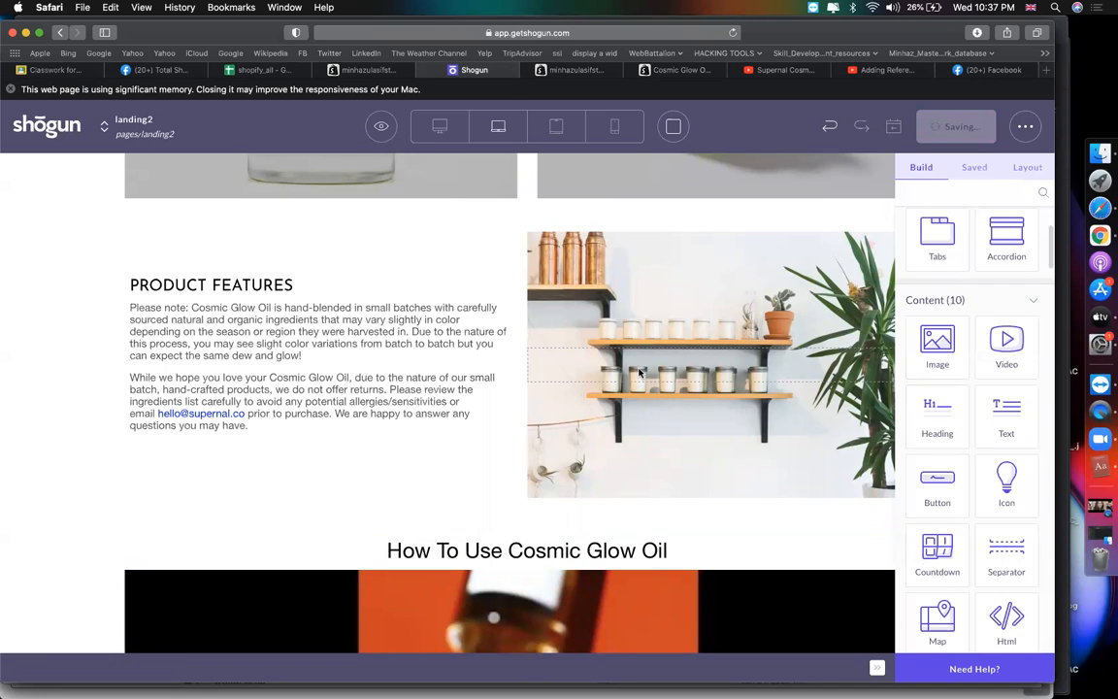
Browse the element library from the structure elements to the structural blocks, and review the page's hero and Product Box
{"action": "scroll", "coordinate": [640, 373], "scroll_direction": "up", "scroll_amount": 15}
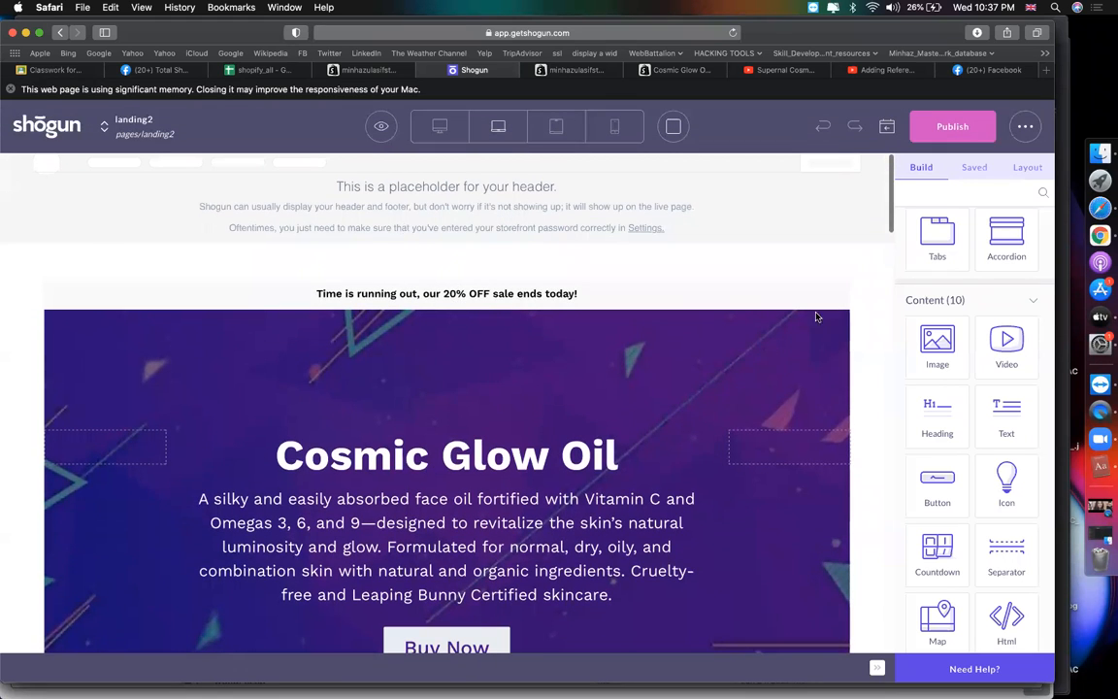
{"action": "scroll", "coordinate": [970, 325], "scroll_direction": "up", "scroll_amount": 3}
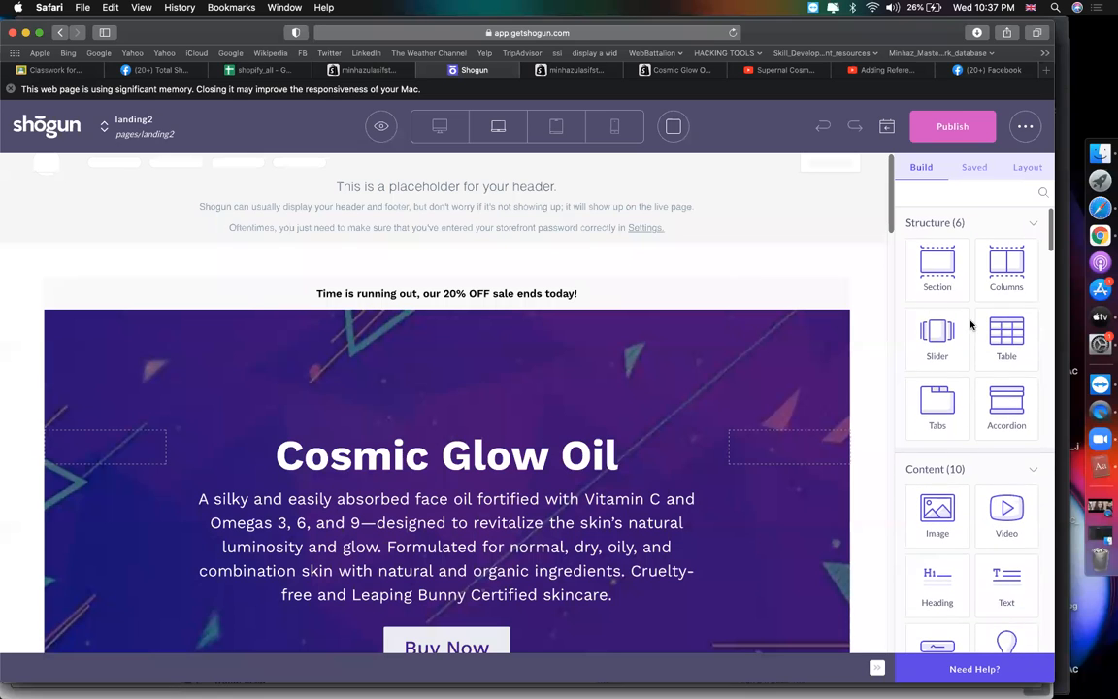
{"action": "scroll", "coordinate": [970, 433], "scroll_direction": "down", "scroll_amount": 15}
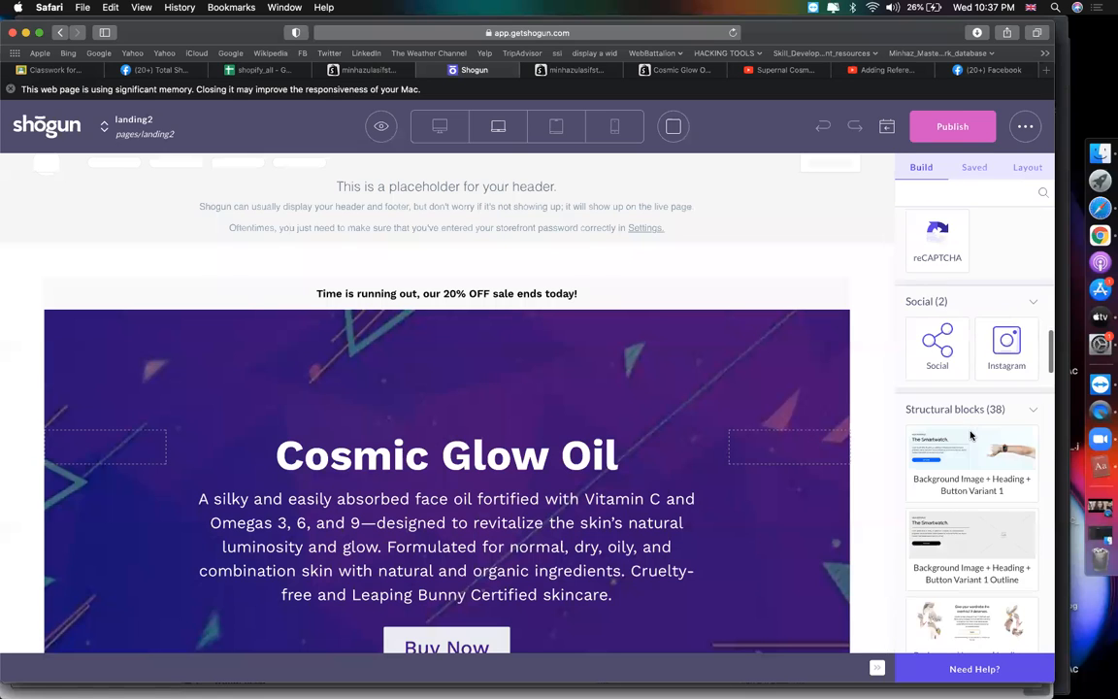
{"action": "scroll", "coordinate": [970, 432], "scroll_direction": "up", "scroll_amount": 5}
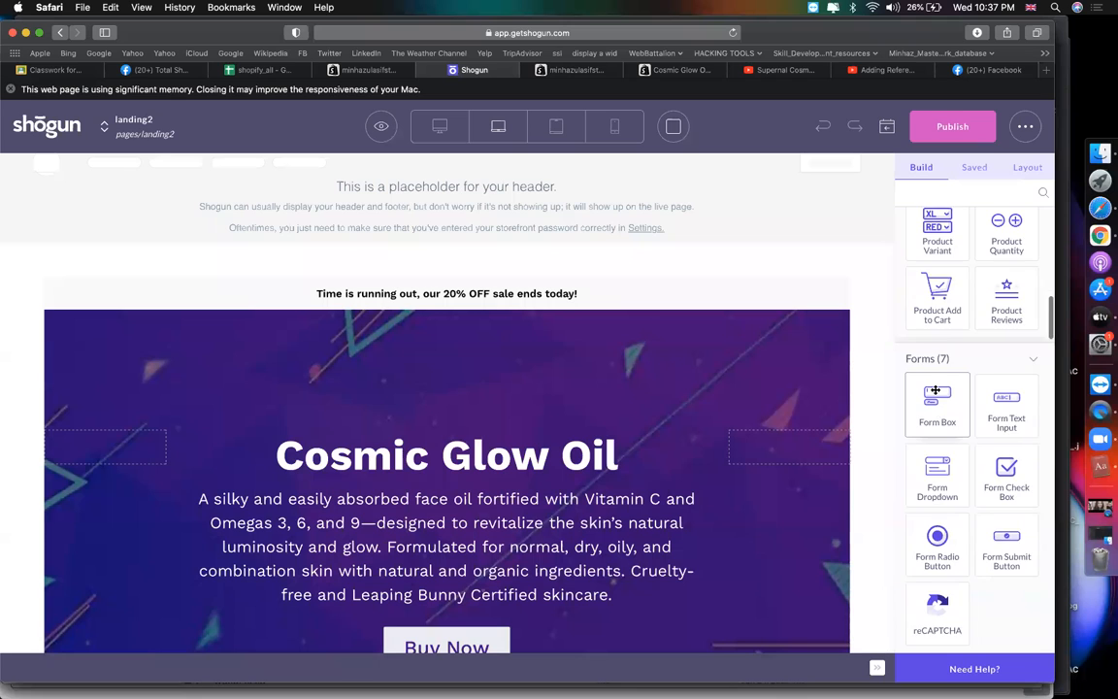
{"action": "scroll", "coordinate": [935, 390], "scroll_direction": "up", "scroll_amount": 1}
{"action": "scroll", "coordinate": [936, 392], "scroll_direction": "down", "scroll_amount": 10}
{"action": "scroll", "coordinate": [936, 394], "scroll_direction": "up", "scroll_amount": 4}
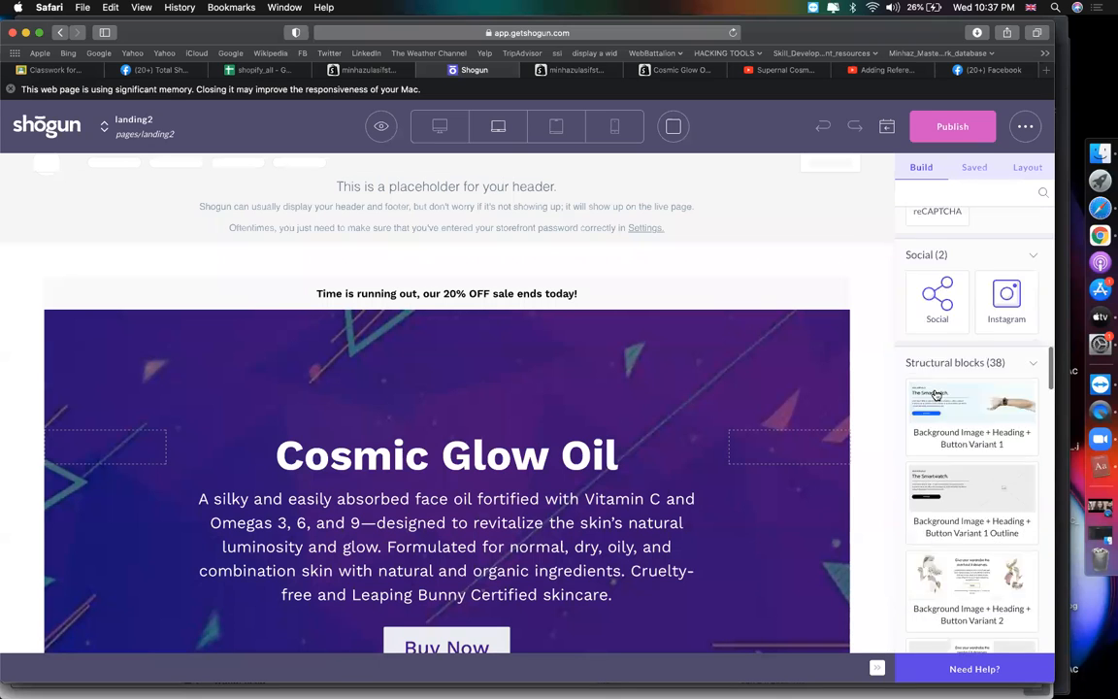
{"action": "scroll", "coordinate": [935, 394], "scroll_direction": "up", "scroll_amount": 10}
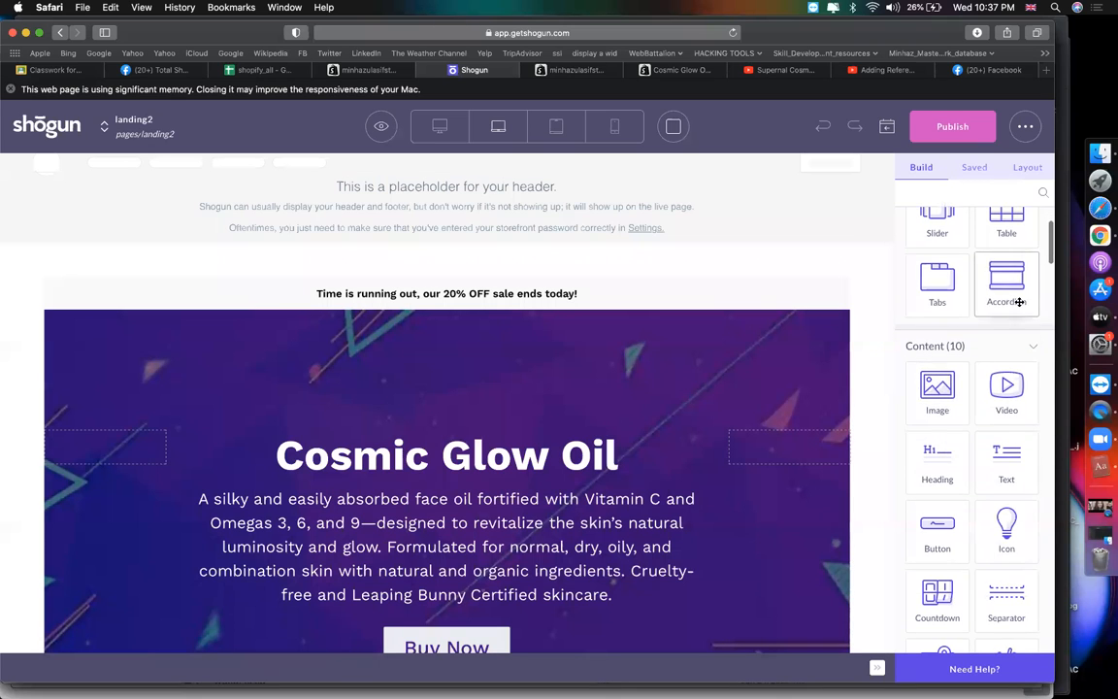
{"action": "scroll", "coordinate": [1009, 302], "scroll_direction": "up", "scroll_amount": 2}
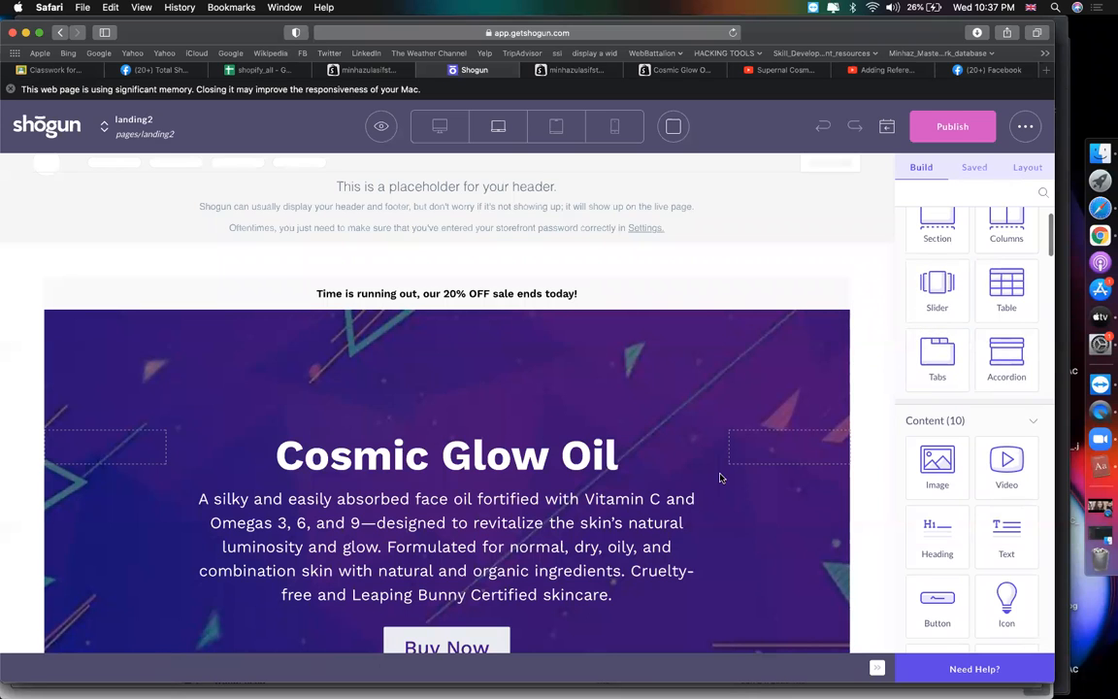
{"action": "scroll", "coordinate": [720, 477], "scroll_direction": "down", "scroll_amount": 7}
{"action": "scroll", "coordinate": [720, 478], "scroll_direction": "up", "scroll_amount": 1}
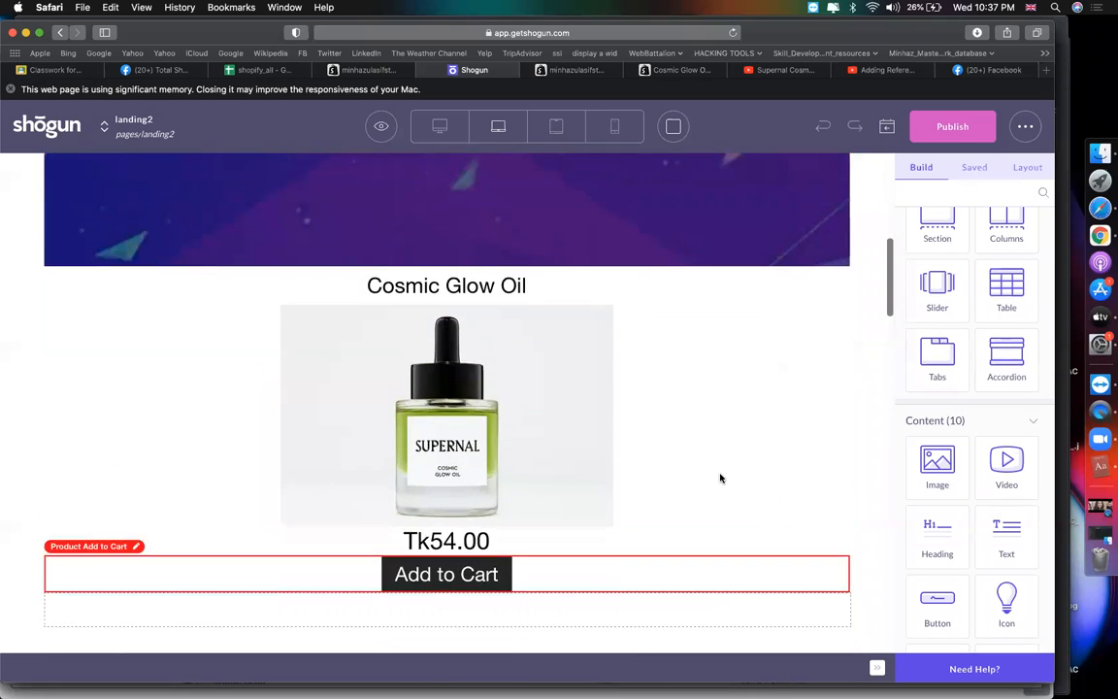
Review the page from the Product Box down to the mailing list form, including the how-to video and testimonial
{"action": "scroll", "coordinate": [719, 477], "scroll_direction": "down", "scroll_amount": 3}
{"action": "scroll", "coordinate": [720, 474], "scroll_direction": "down", "scroll_amount": 3}
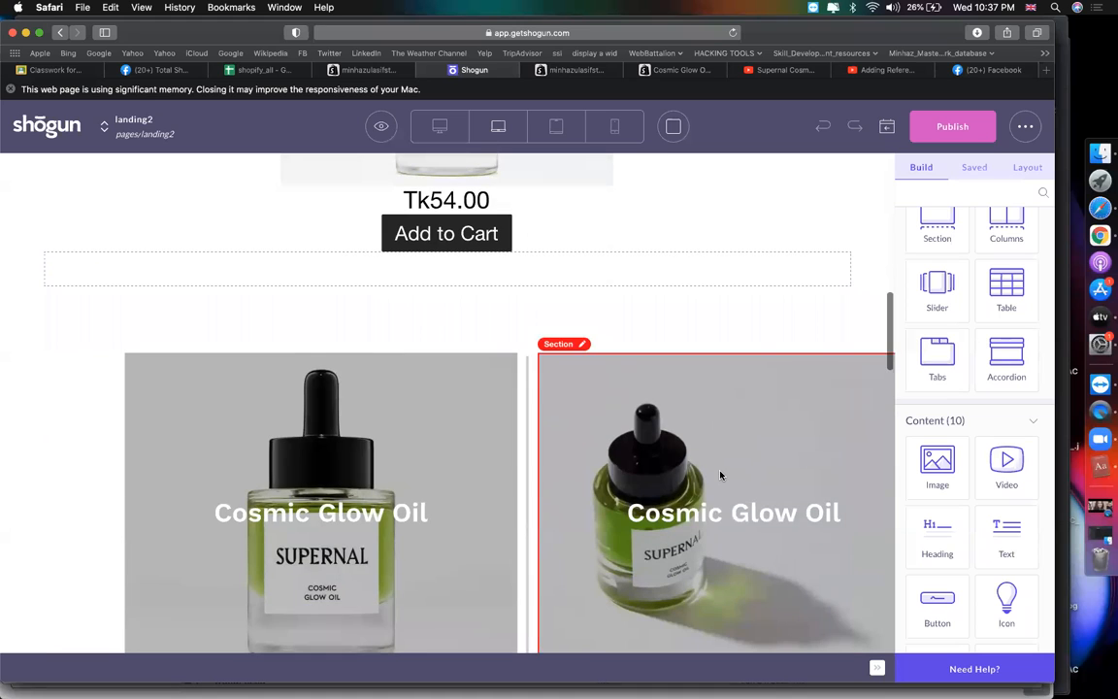
{"action": "scroll", "coordinate": [467, 496], "scroll_direction": "down", "scroll_amount": 10}
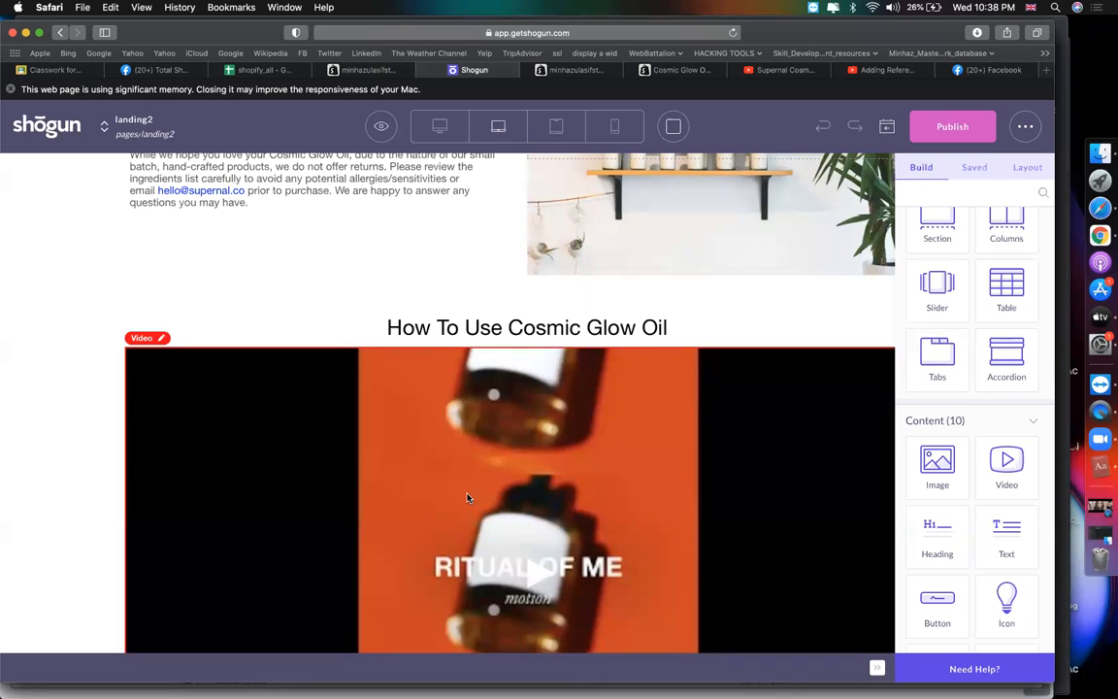
{"action": "scroll", "coordinate": [466, 498], "scroll_direction": "down", "scroll_amount": 10}
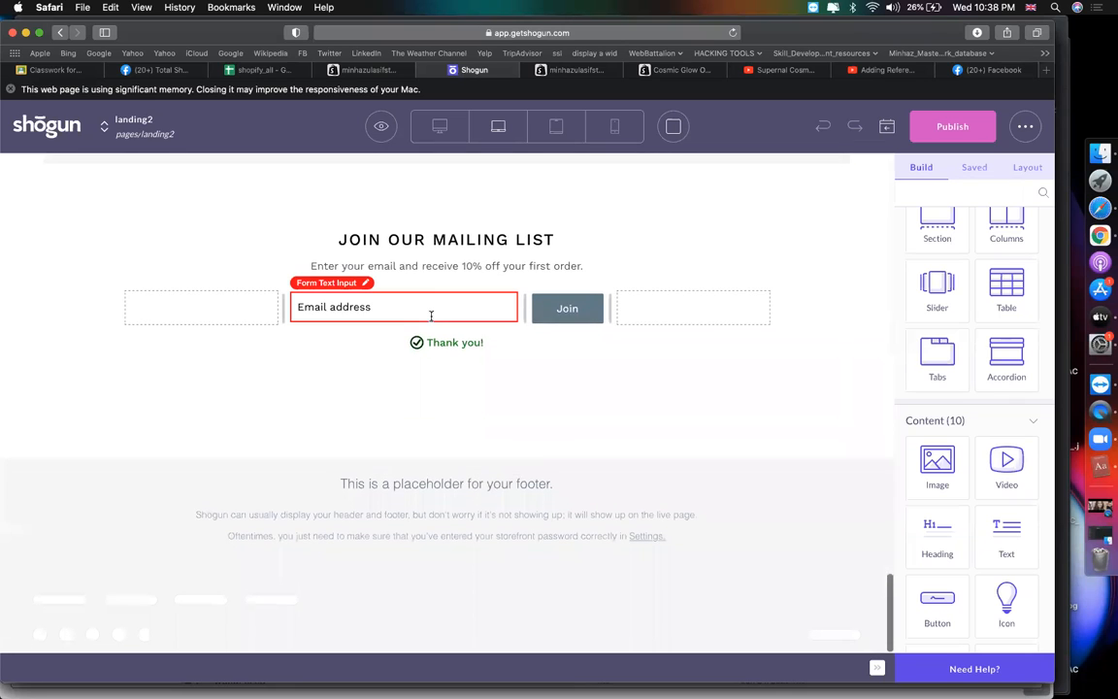
{"action": "left_click", "coordinate": [349, 382]}
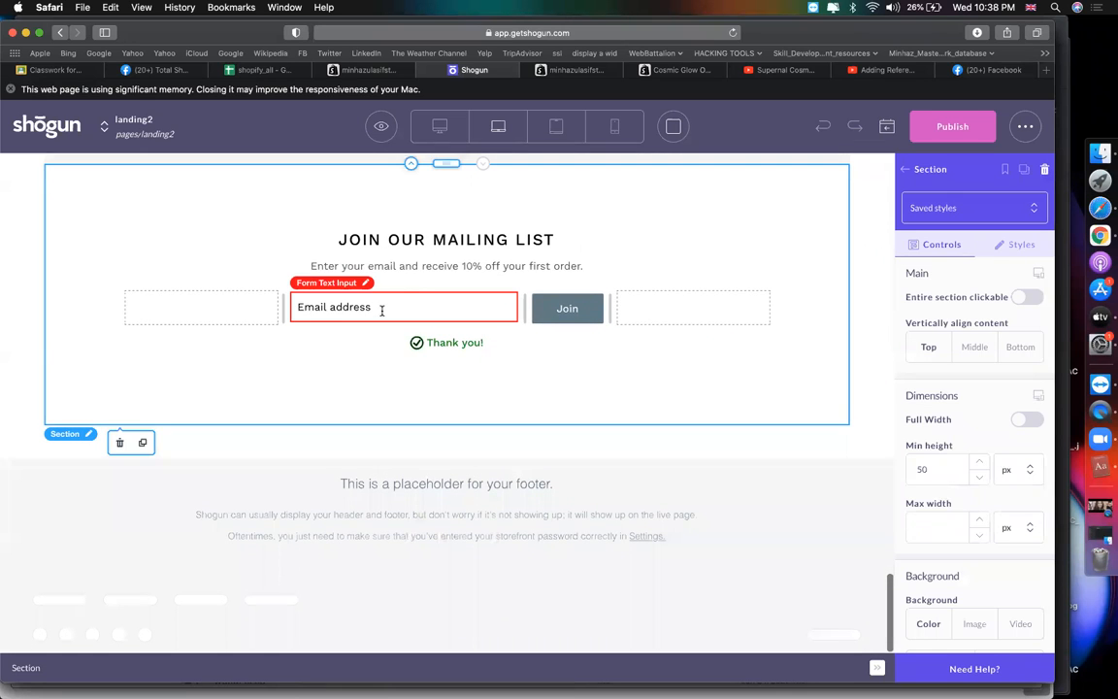
{"action": "left_click", "coordinate": [382, 310]}
{"action": "left_click", "coordinate": [591, 380]}
{"action": "scroll", "coordinate": [627, 394], "scroll_direction": "up", "scroll_amount": 5}
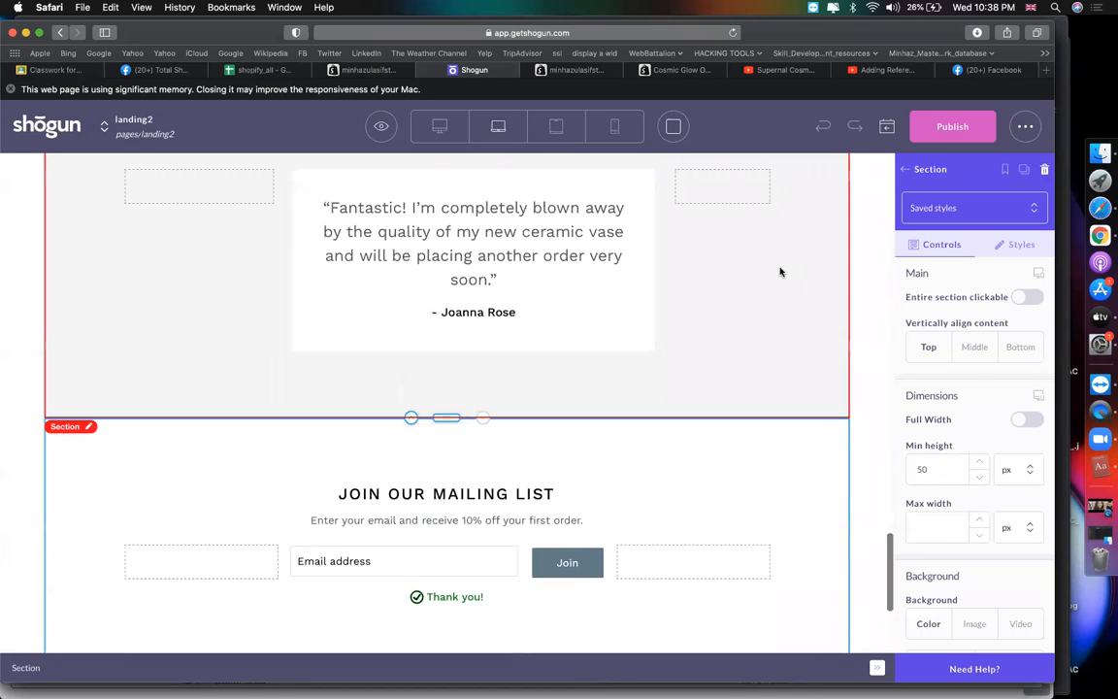
{"action": "scroll", "coordinate": [779, 272], "scroll_direction": "up", "scroll_amount": 15}
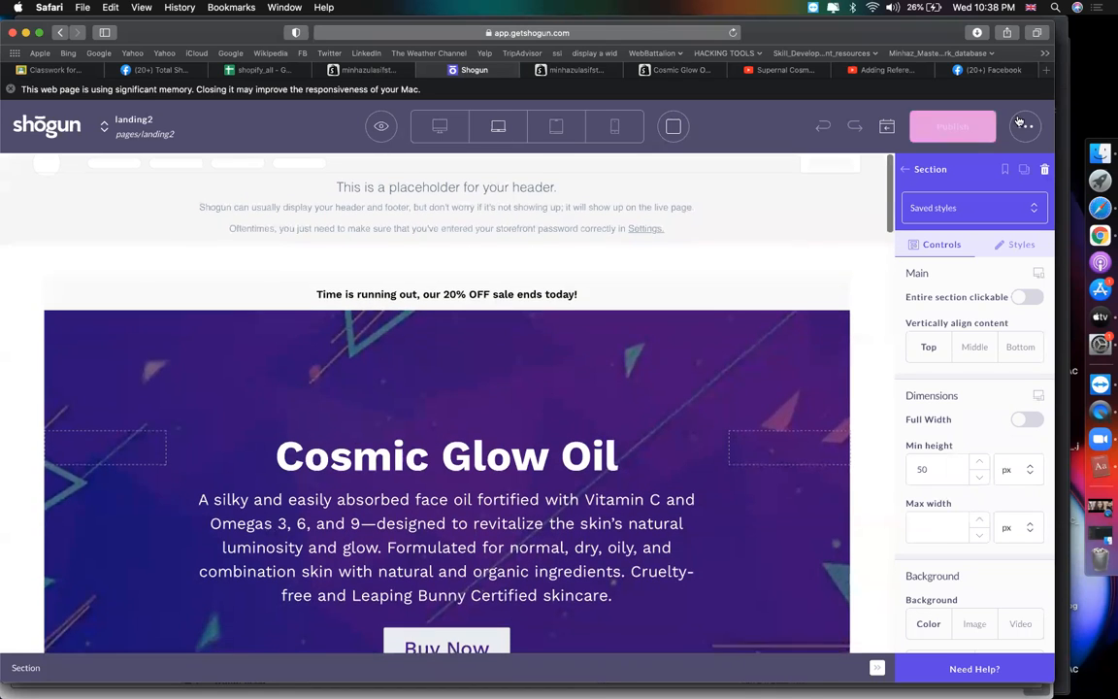
Publish the landing2 page and switch to Google Classroom
{"action": "left_click", "coordinate": [972, 127]}
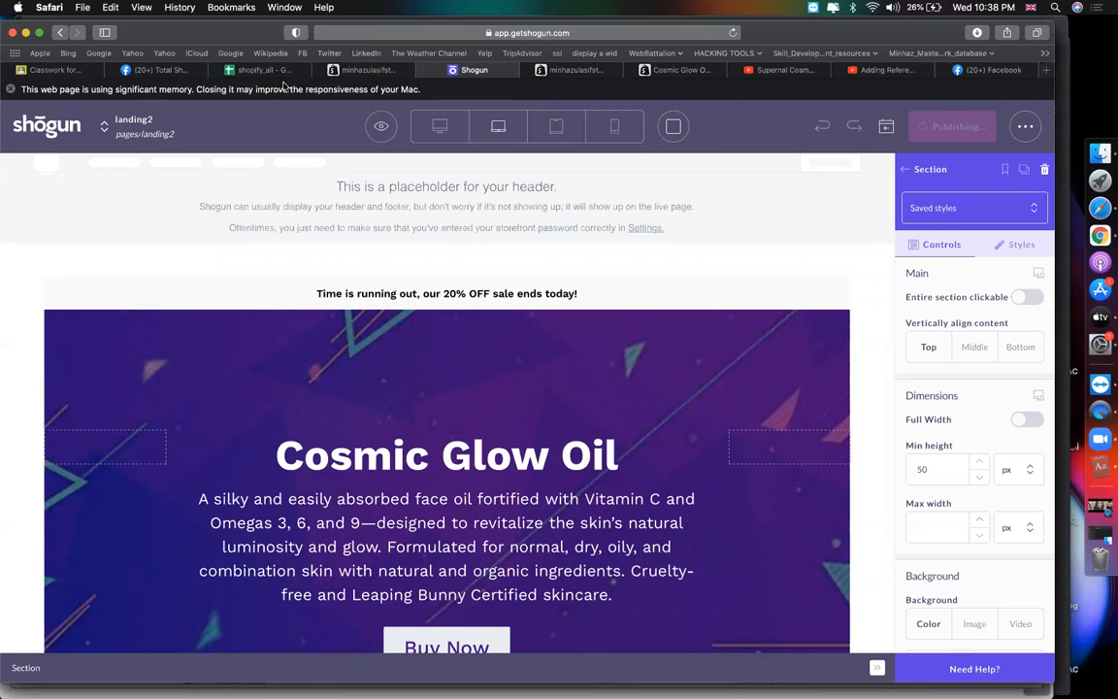
{"action": "left_click", "coordinate": [34, 71]}
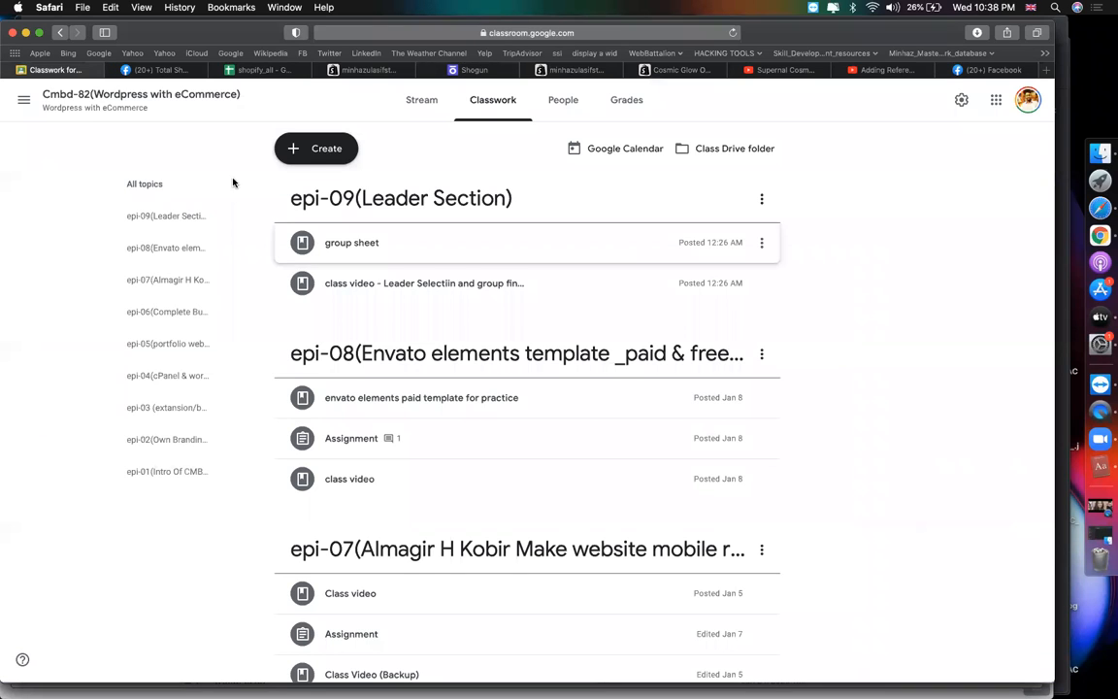
{"action": "left_click", "coordinate": [299, 149]}
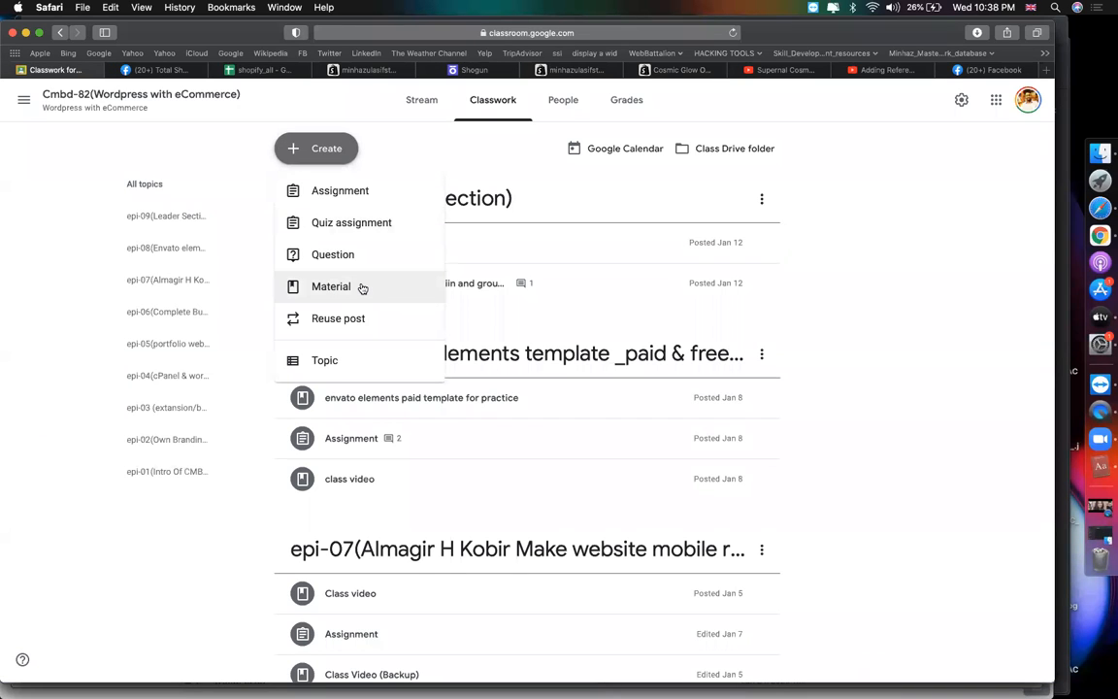
{"action": "left_click", "coordinate": [321, 360]}
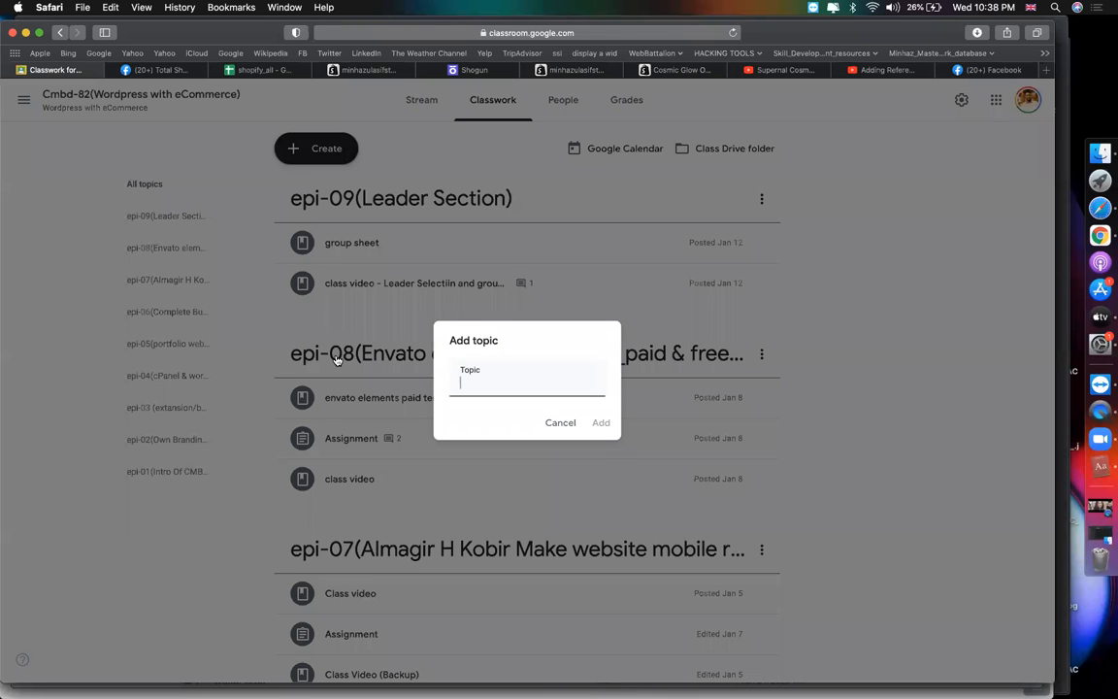
{"action": "left_click", "coordinate": [57, 171]}
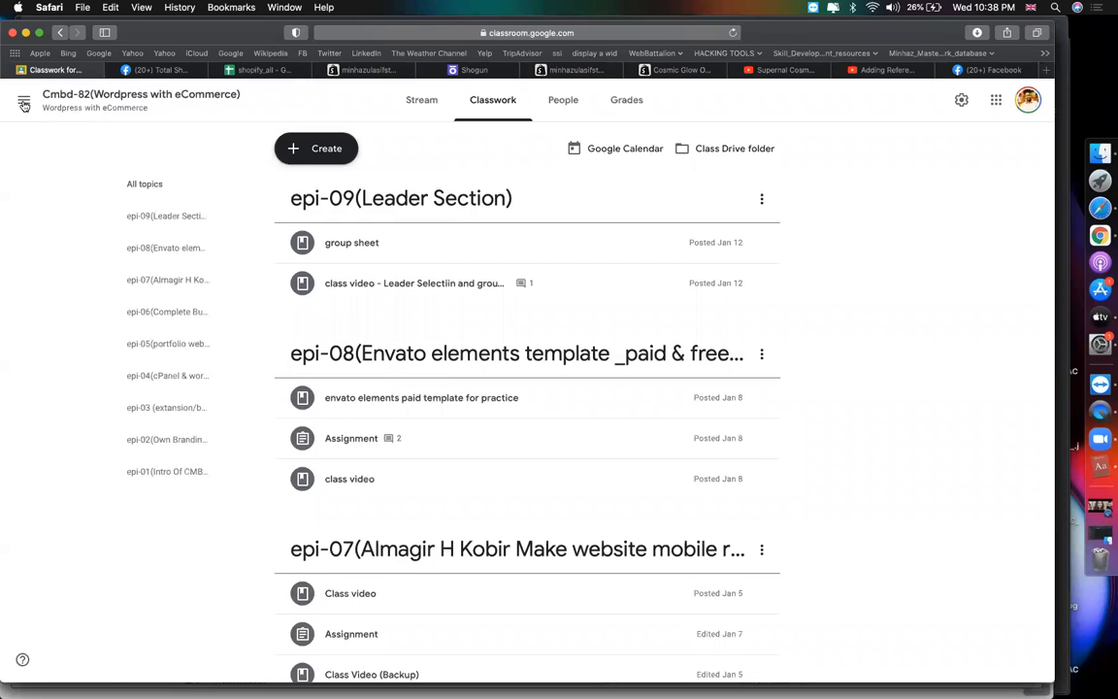
Open the classwork of the cmbd-77(Elementor & Shopify-07) class
{"action": "left_click", "coordinate": [24, 99]}
{"action": "scroll", "coordinate": [97, 356], "scroll_direction": "down", "scroll_amount": 4}
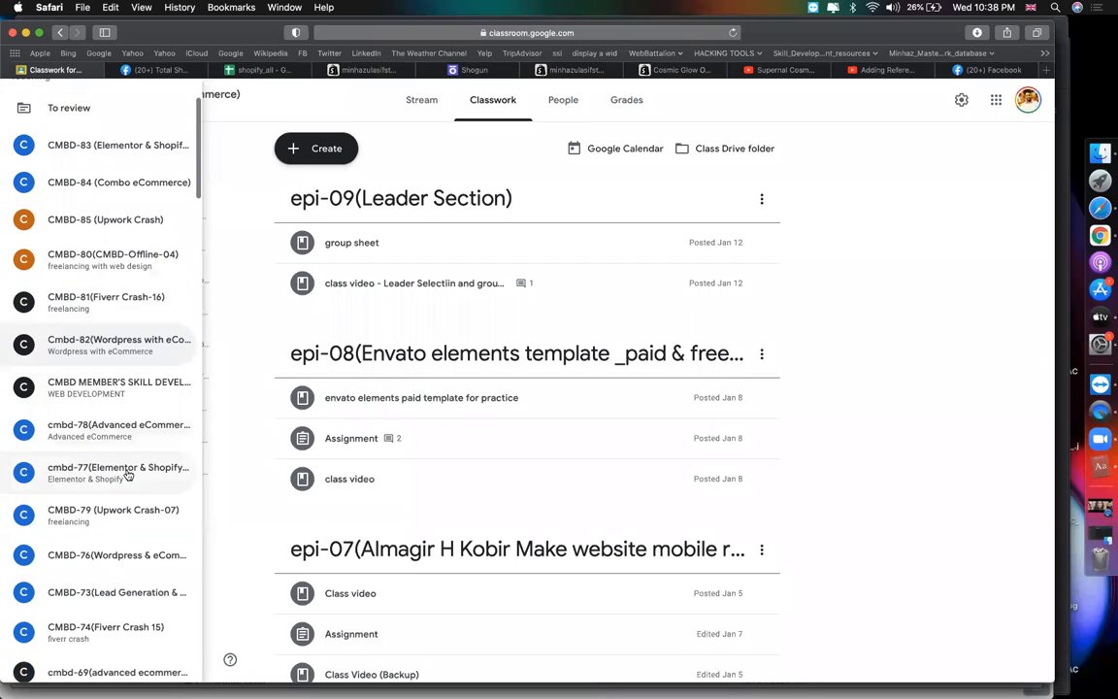
{"action": "left_click", "coordinate": [160, 467]}
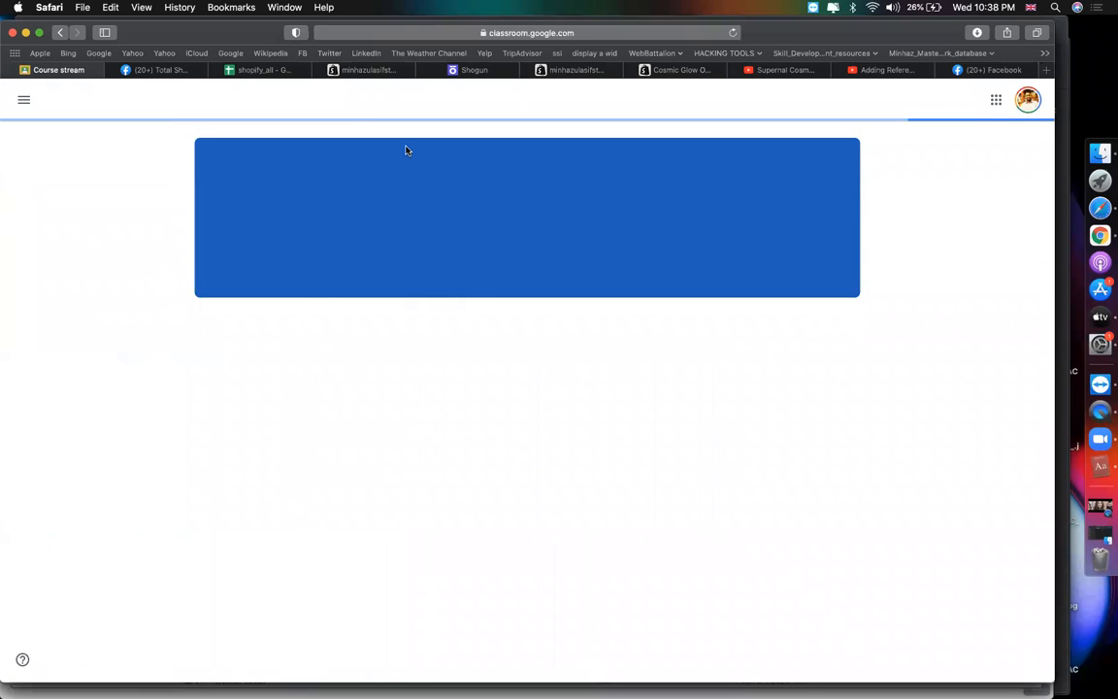
{"action": "left_click", "coordinate": [482, 100]}
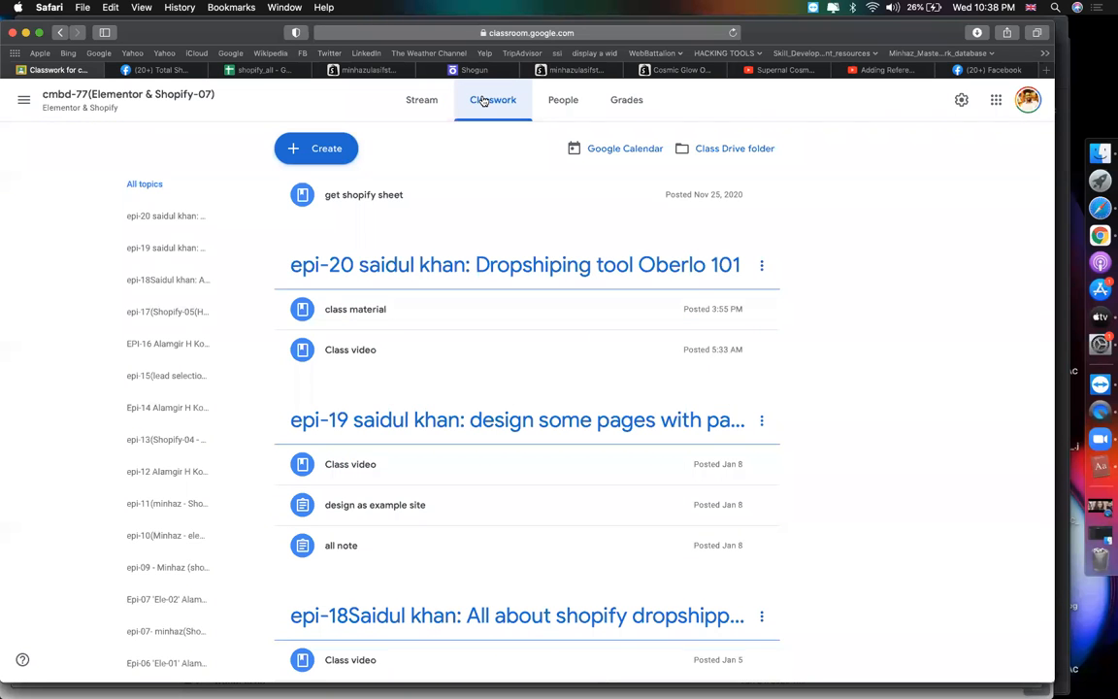
Add a classwork topic named "epi-21(slogan App - Page Builder)"
{"action": "left_click", "coordinate": [315, 148]}
{"action": "left_click", "coordinate": [327, 360]}
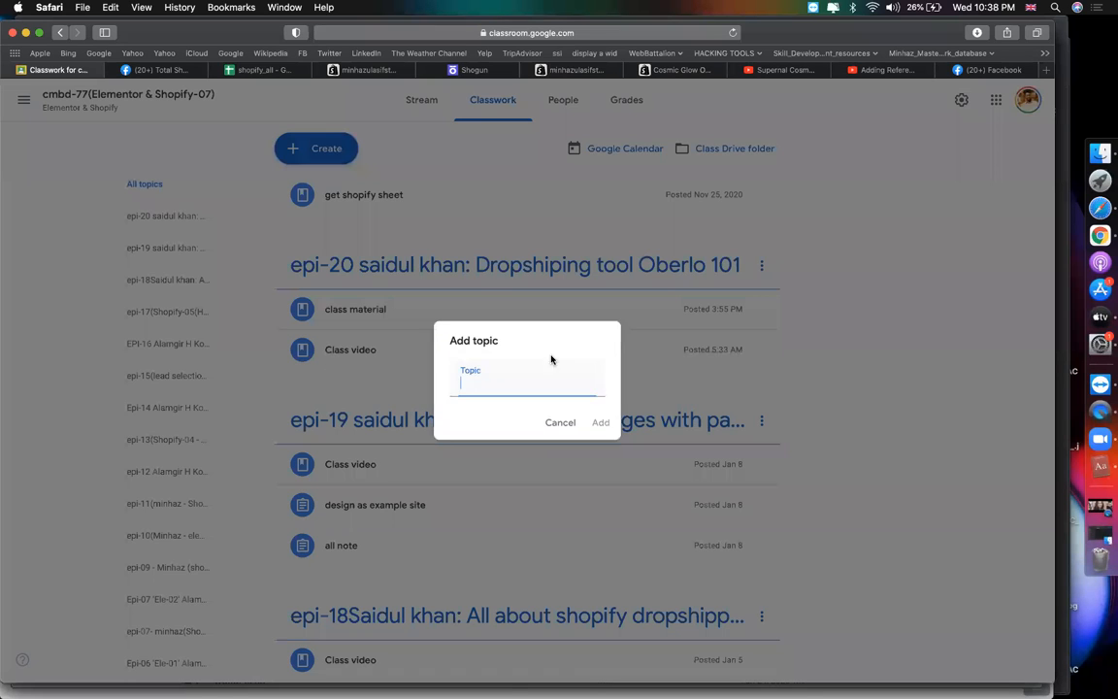
{"action": "type", "text": "epi-21("}
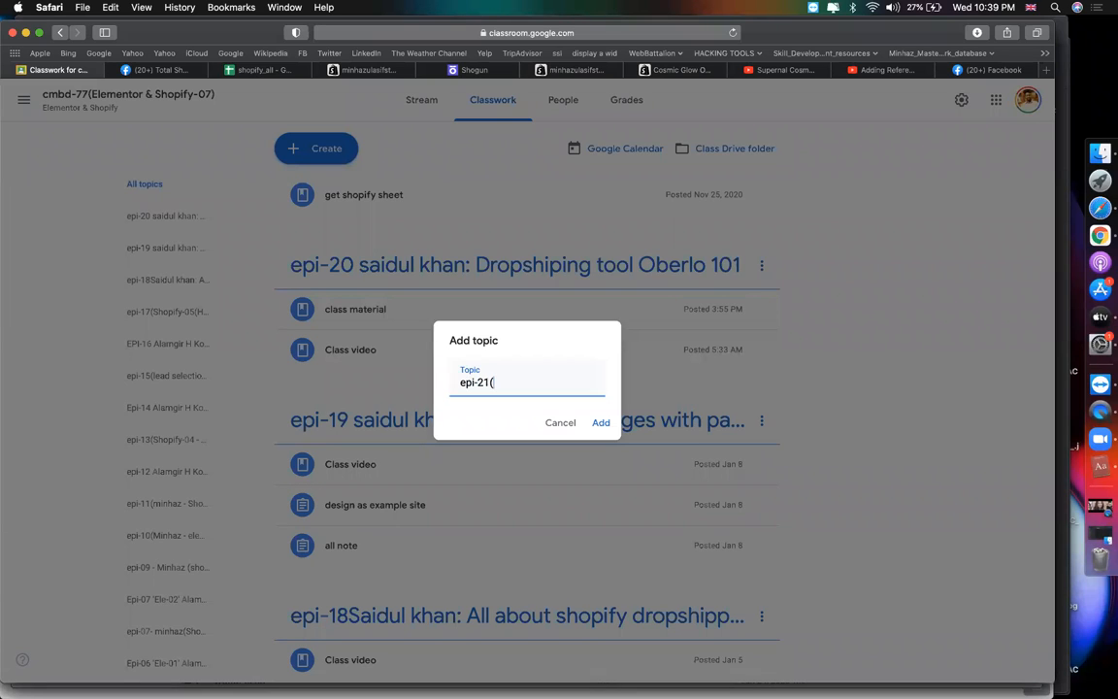
{"action": "type", "text": "slogan "}
{"action": "type", "text": "App"}
{"action": "type", "text": " - Page Builder"}
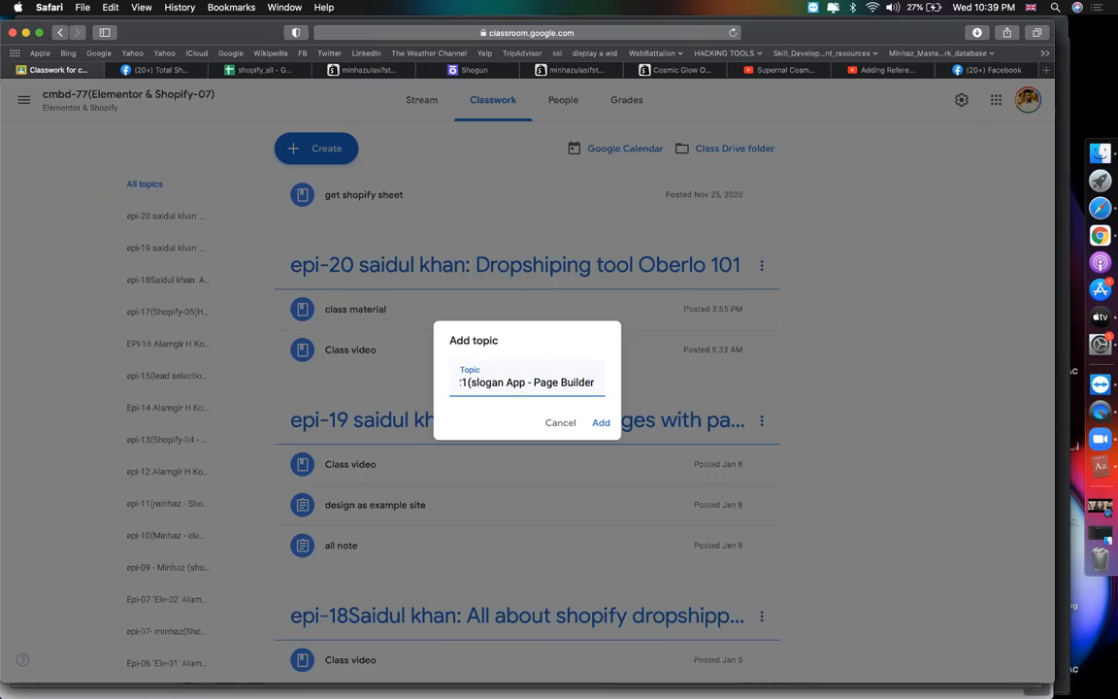
{"action": "type", "text": ")"}
{"action": "key", "text": "Return"}
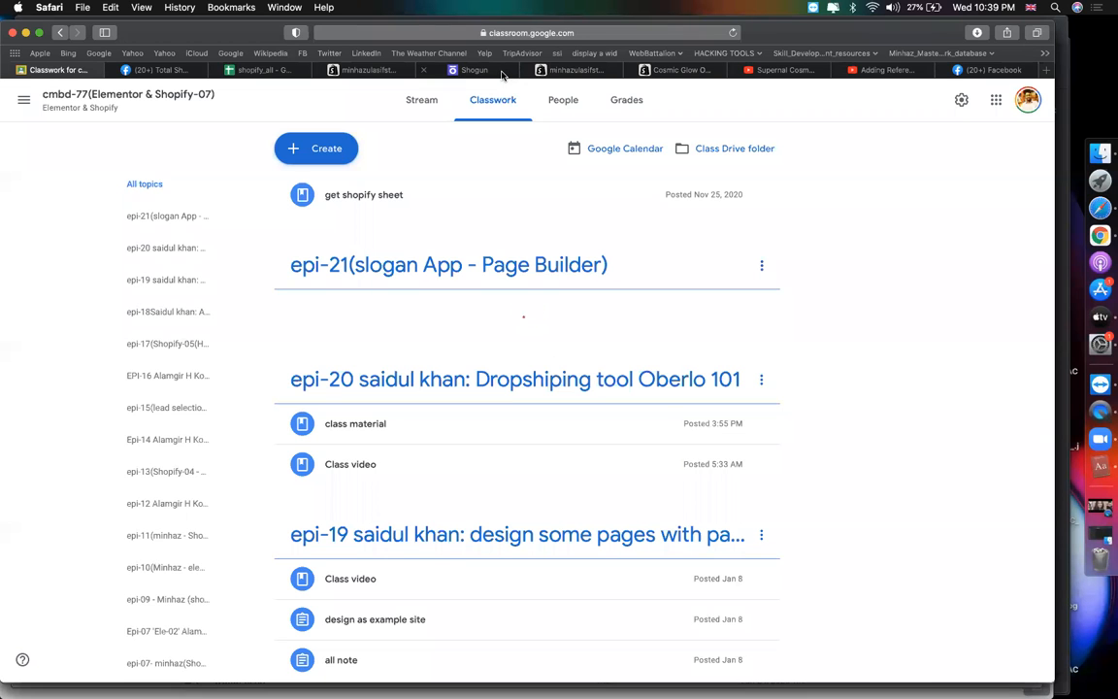
Switch to Shogun, open the live version of the landing2 page and copy its URL
{"action": "left_click", "coordinate": [456, 70]}
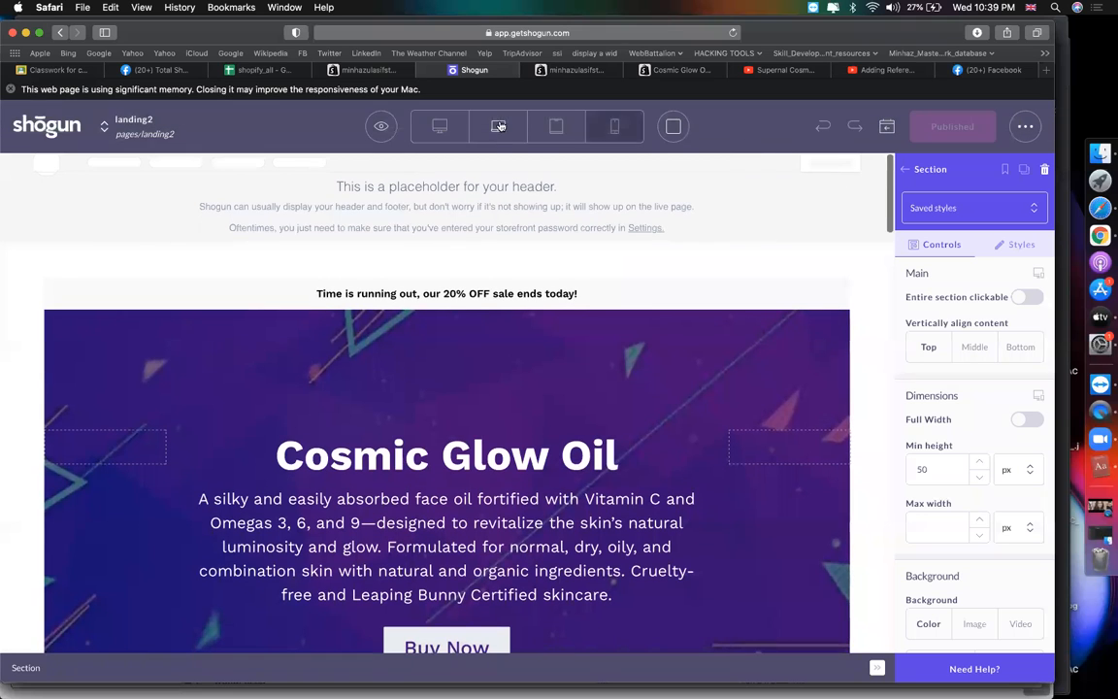
{"action": "left_click", "coordinate": [380, 125]}
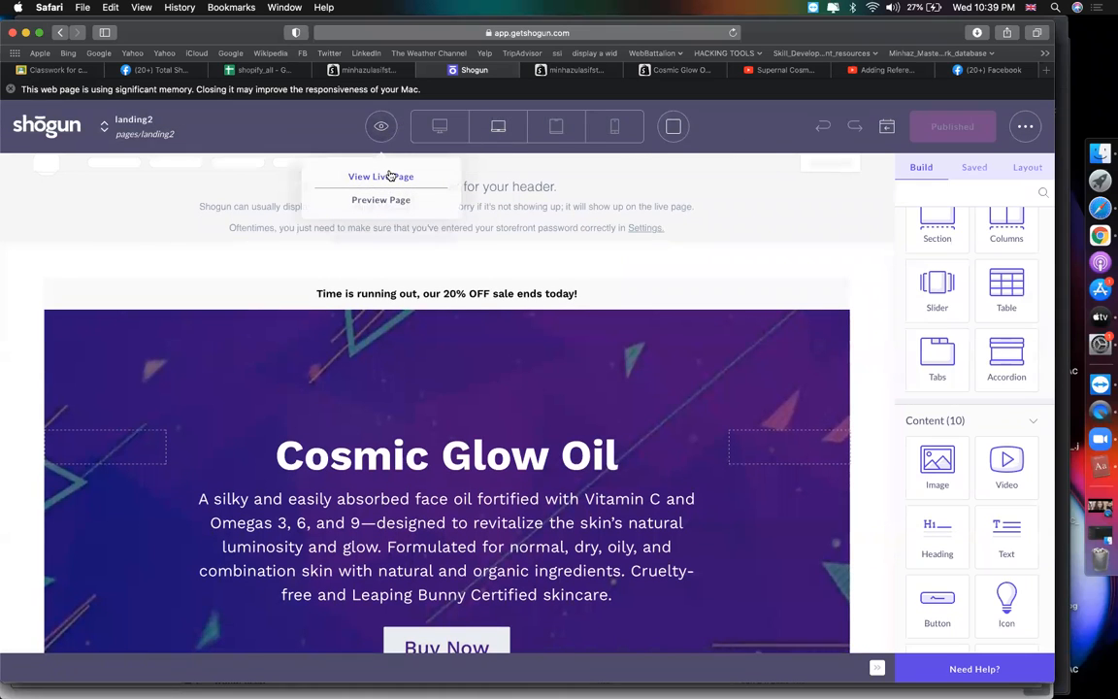
{"action": "left_click", "coordinate": [390, 176]}
{"action": "left_click", "coordinate": [544, 33]}
{"action": "key", "text": "super+c"}
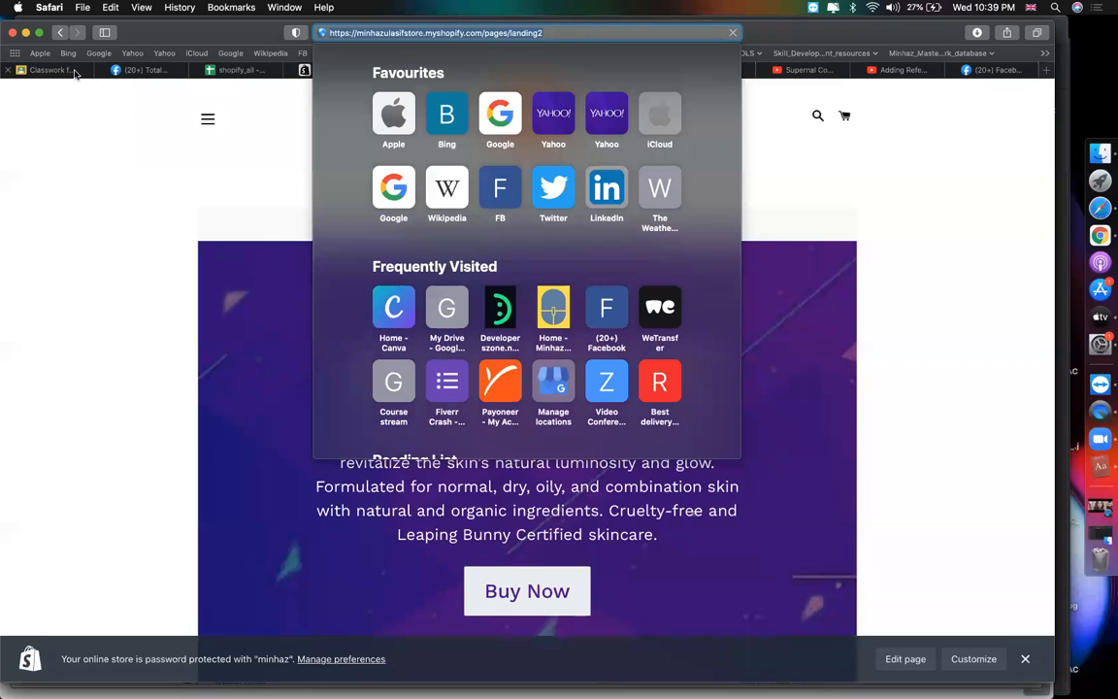
Create a new assignment in the Google Classroom class and title it "assignment(Slogan)"
{"action": "left_click", "coordinate": [83, 69]}
{"action": "left_click", "coordinate": [316, 148]}
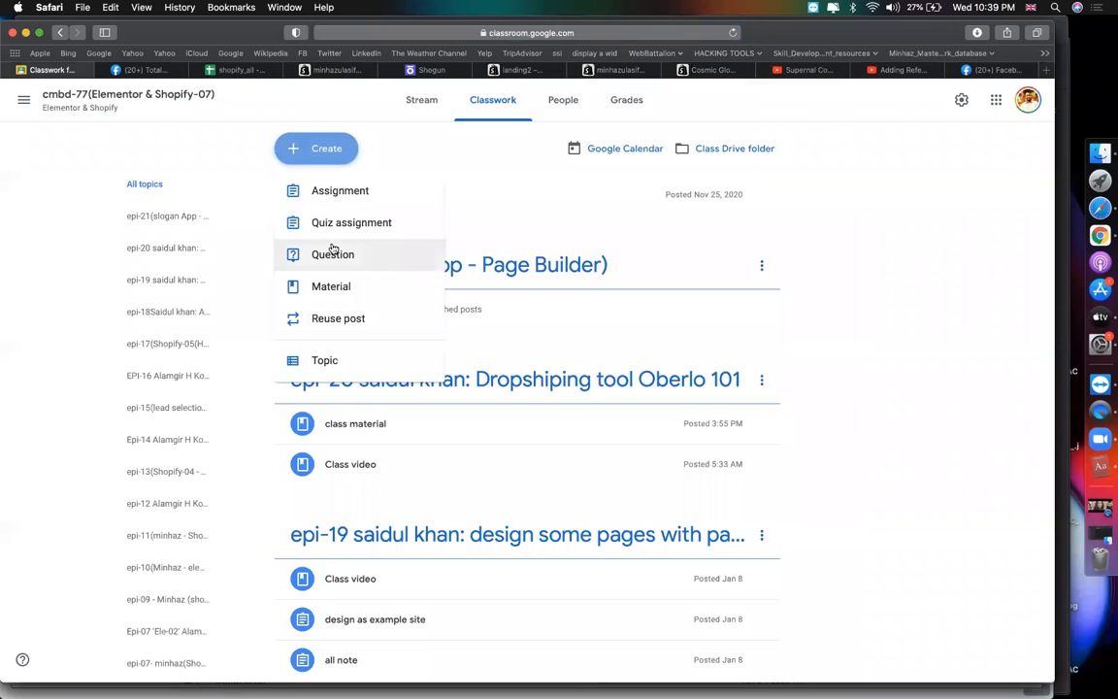
{"action": "left_click", "coordinate": [322, 205]}
{"action": "type", "text": "as"}
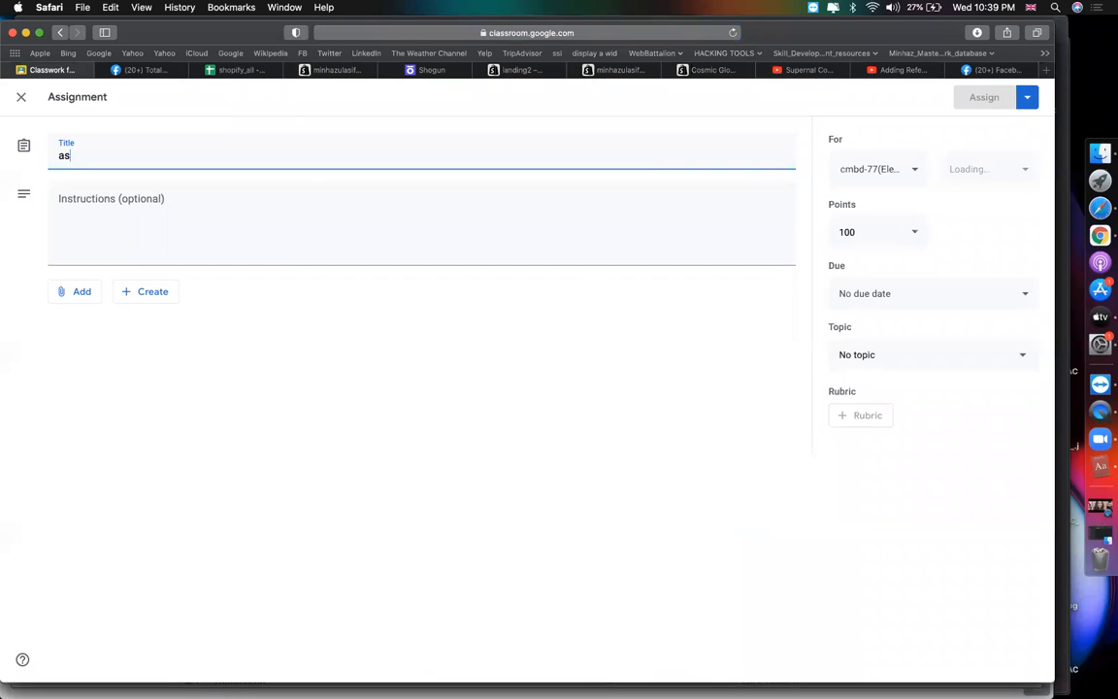
{"action": "type", "text": "signment"}
{"action": "key", "text": "BackSpace"}
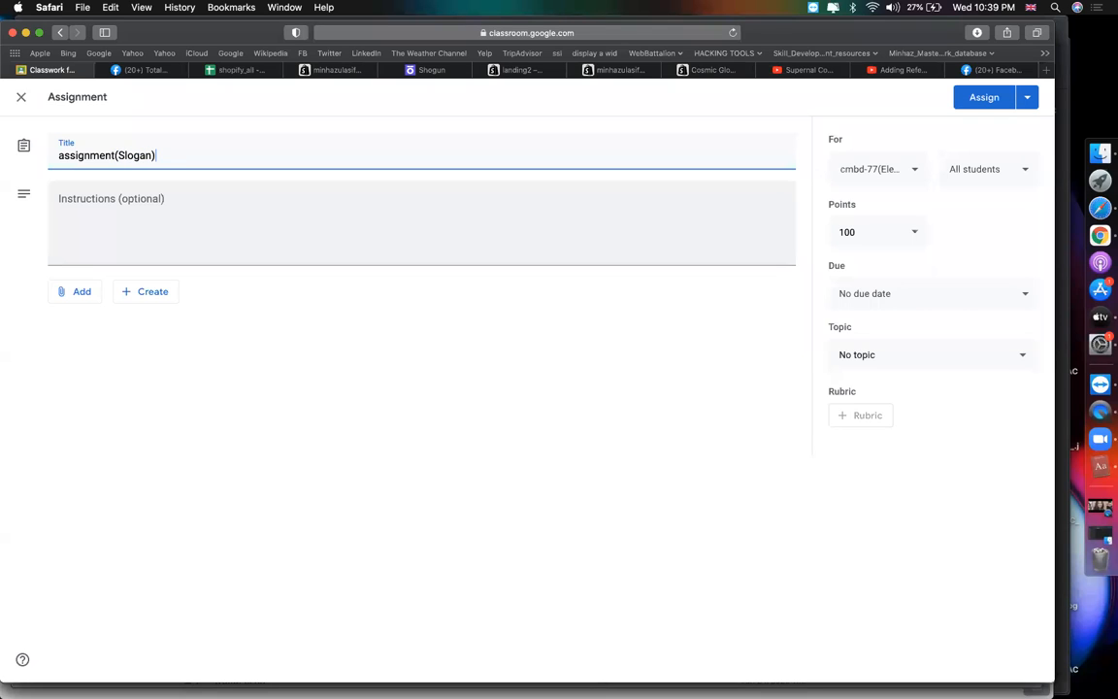
Enter the instructions "1. create a landing page same to same this:", the copied landing2 link and "(and add that at menu)", and start item 2
{"action": "left_click", "coordinate": [334, 227]}
{"action": "type", "text": "1. ca"}
{"action": "key", "text": "BackSpace"}
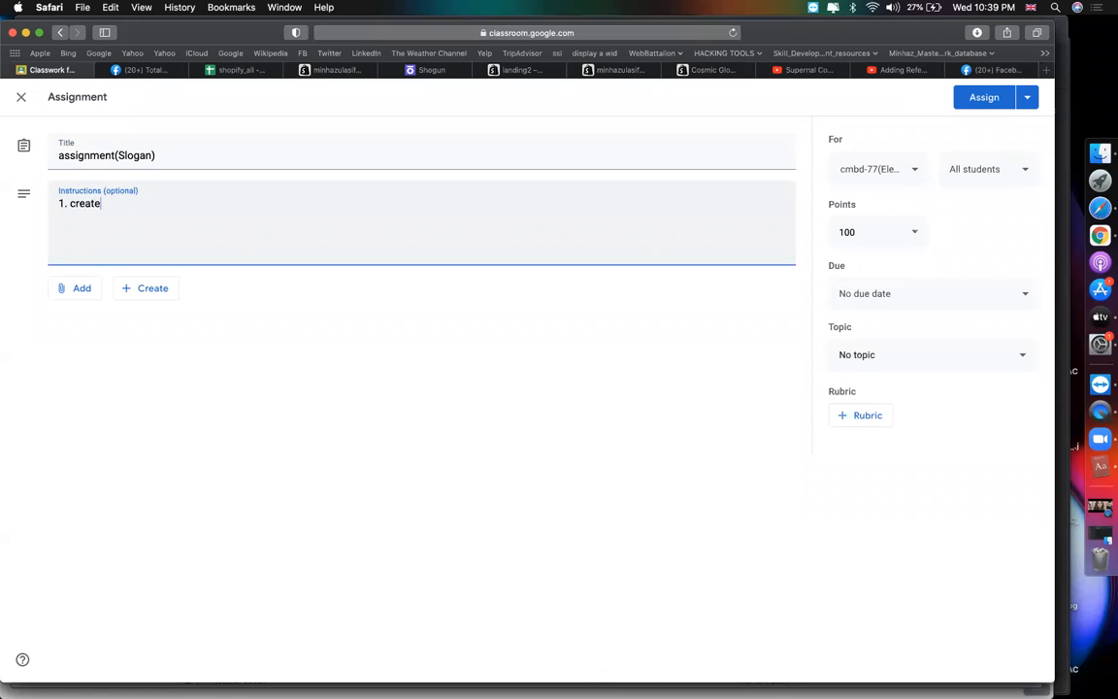
{"action": "type", "text": "reate a landing page same to same this:"}
{"action": "key", "text": "super+v"}
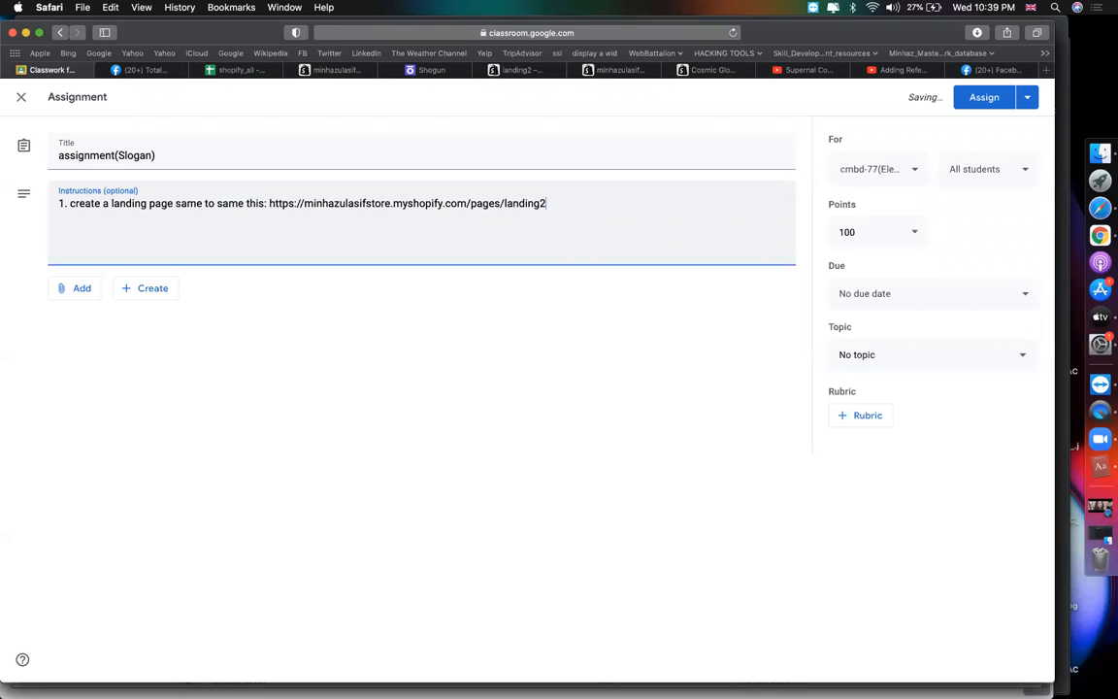
{"action": "type", "text": "(and add that at menu"}
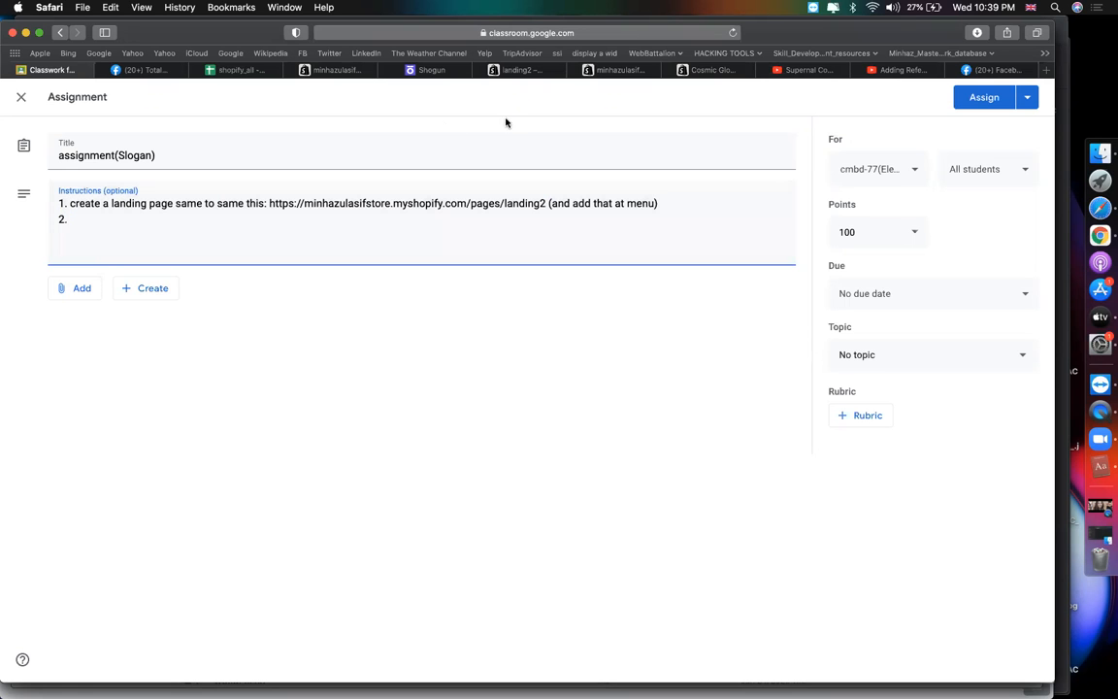
Switch to the Shopify admin and open the online store's Main menu from its navigation settings
{"action": "left_click", "coordinate": [504, 69]}
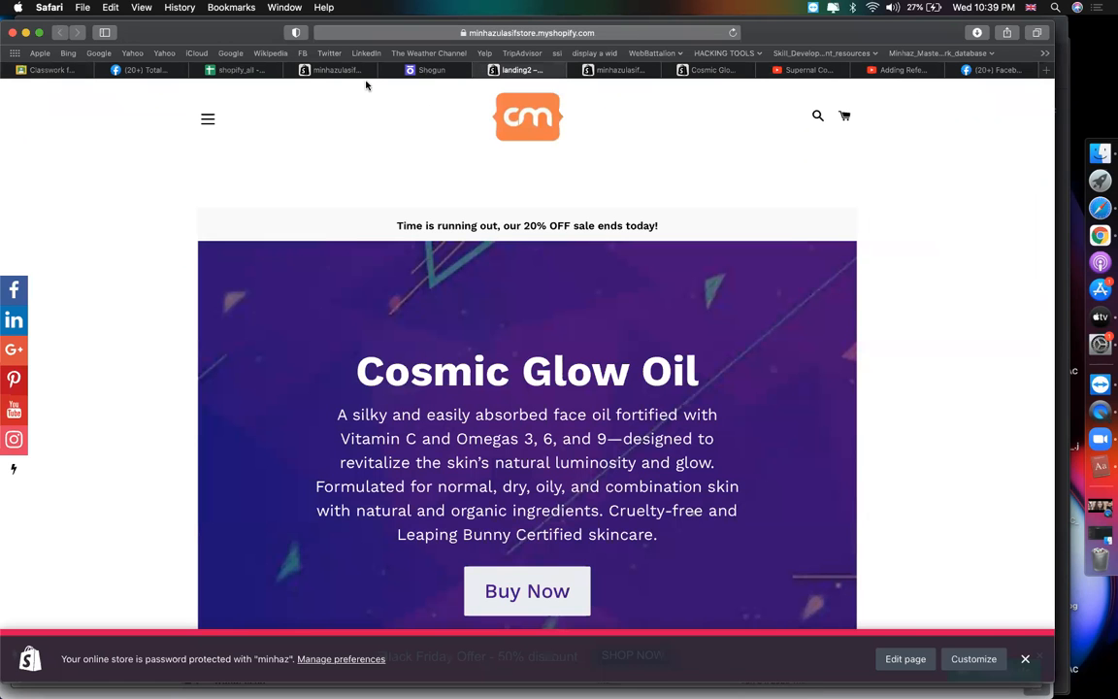
{"action": "left_click", "coordinate": [325, 69]}
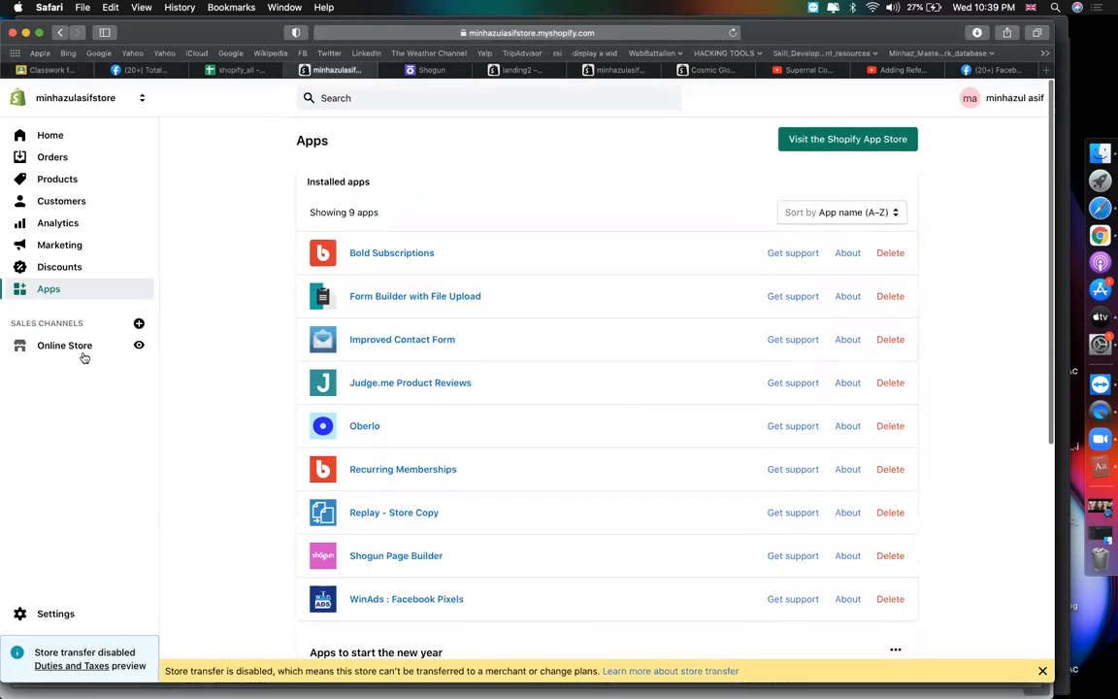
{"action": "left_click", "coordinate": [83, 351]}
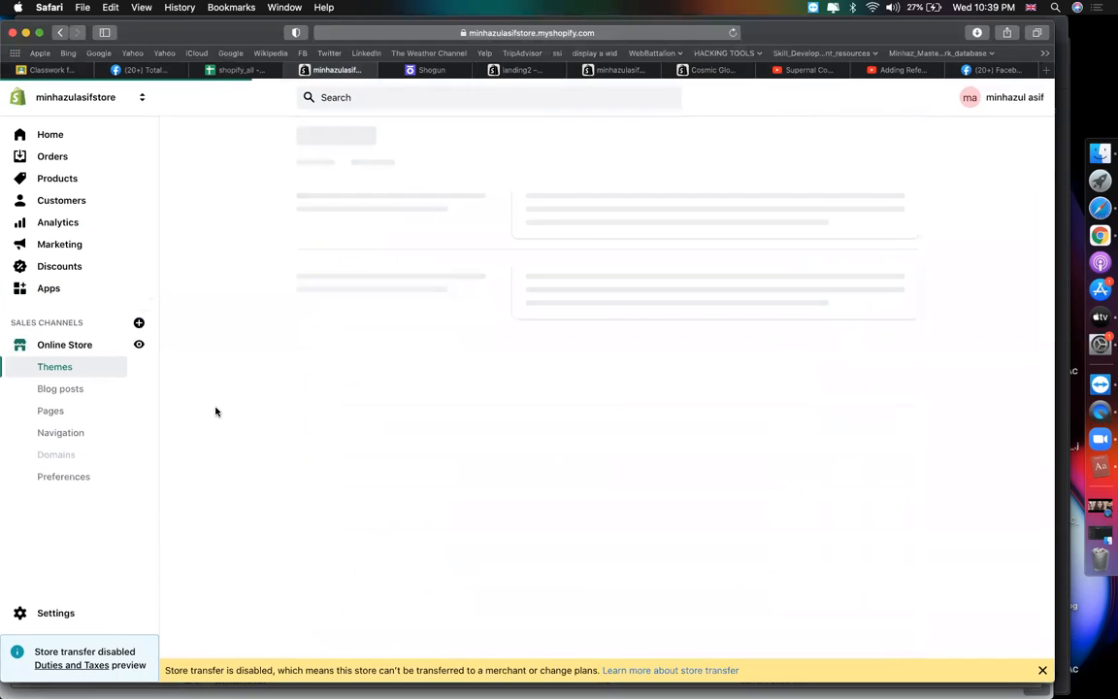
{"action": "left_click", "coordinate": [68, 434]}
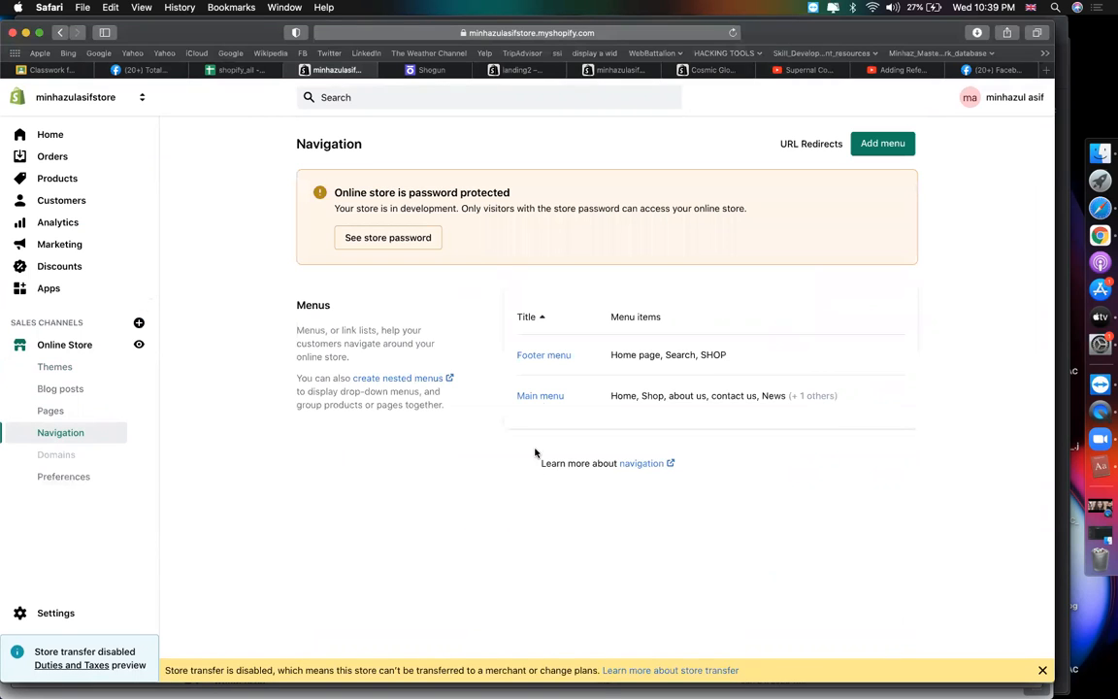
{"action": "left_click", "coordinate": [533, 395]}
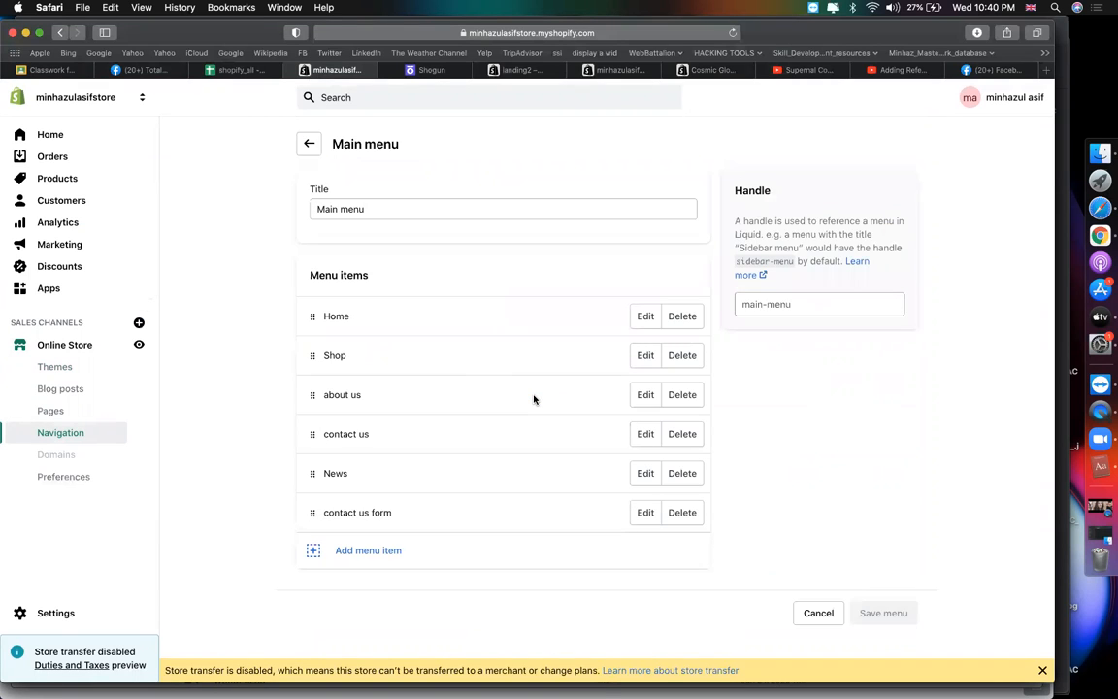
Add a menu item named "landing" that links to the landing2 page, and save the Main menu
{"action": "left_click", "coordinate": [380, 549]}
{"action": "left_click", "coordinate": [381, 433]}
{"action": "left_click", "coordinate": [379, 318]}
{"action": "scroll", "coordinate": [408, 315], "scroll_direction": "down", "scroll_amount": 2}
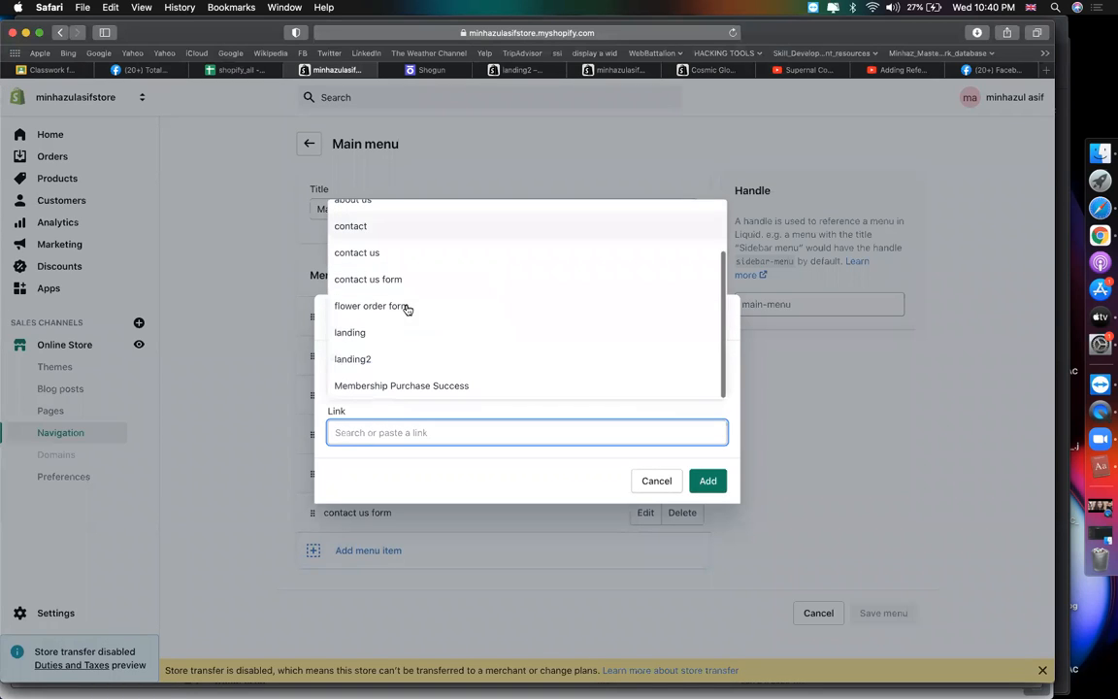
{"action": "left_click", "coordinate": [377, 356]}
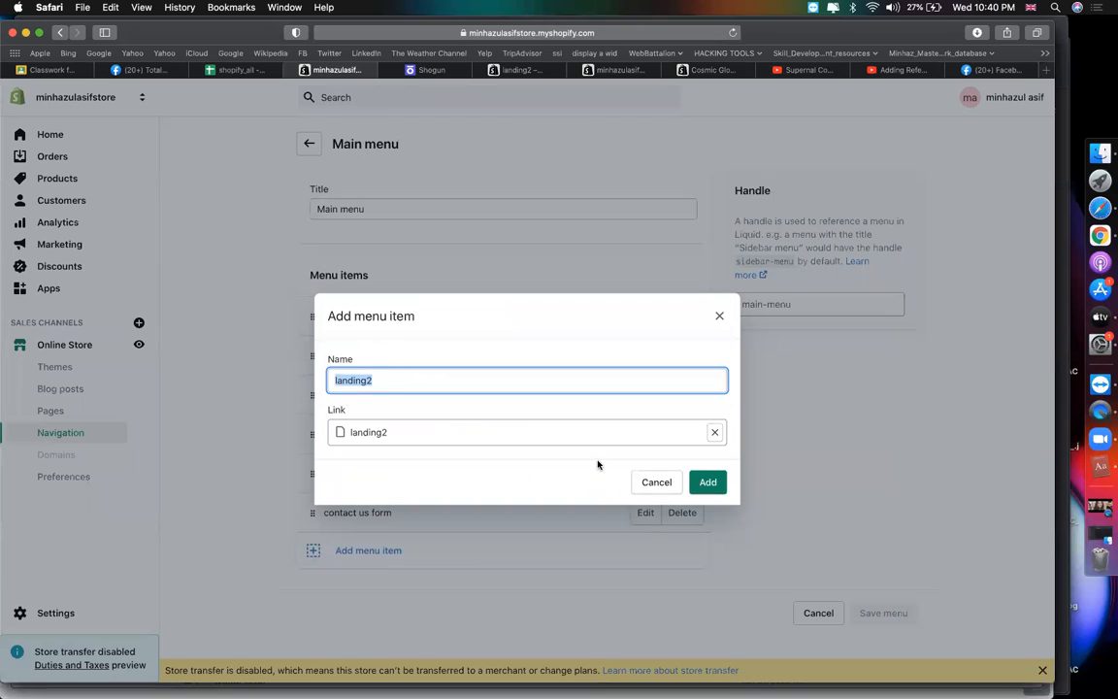
{"action": "left_click", "coordinate": [481, 378]}
{"action": "key", "text": "BackSpace"}
{"action": "left_click", "coordinate": [707, 481]}
{"action": "left_click", "coordinate": [895, 97]}
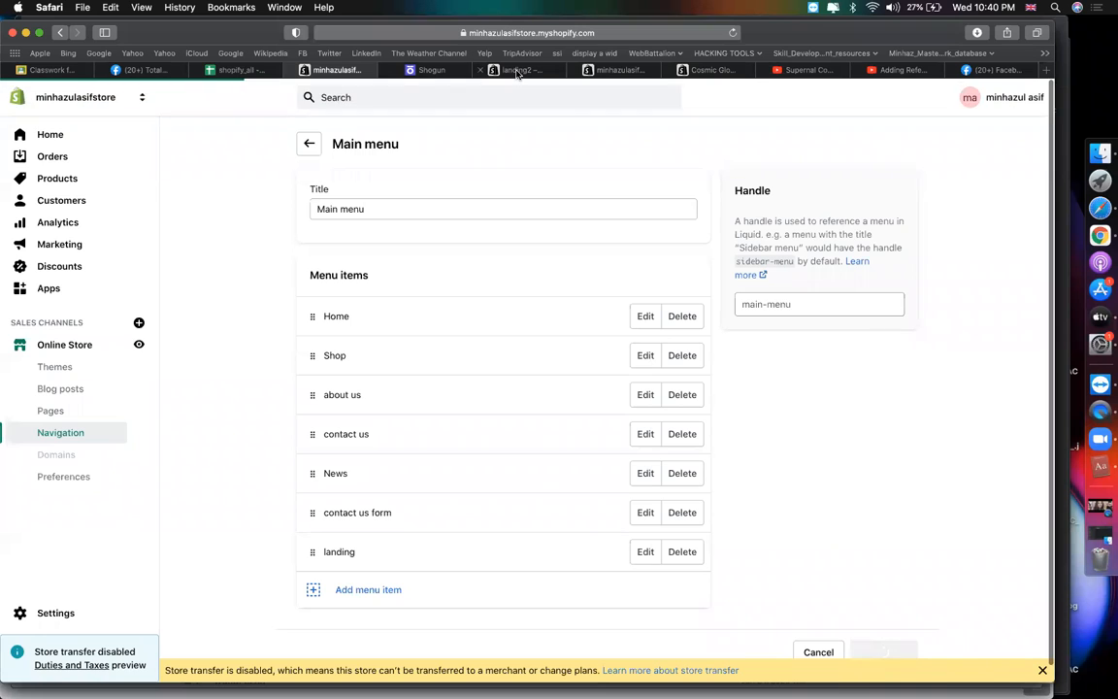
Reload the landing2 storefront page, open the "landing" item from the store's menu, and review the page from top to bottom
{"action": "left_click", "coordinate": [516, 72]}
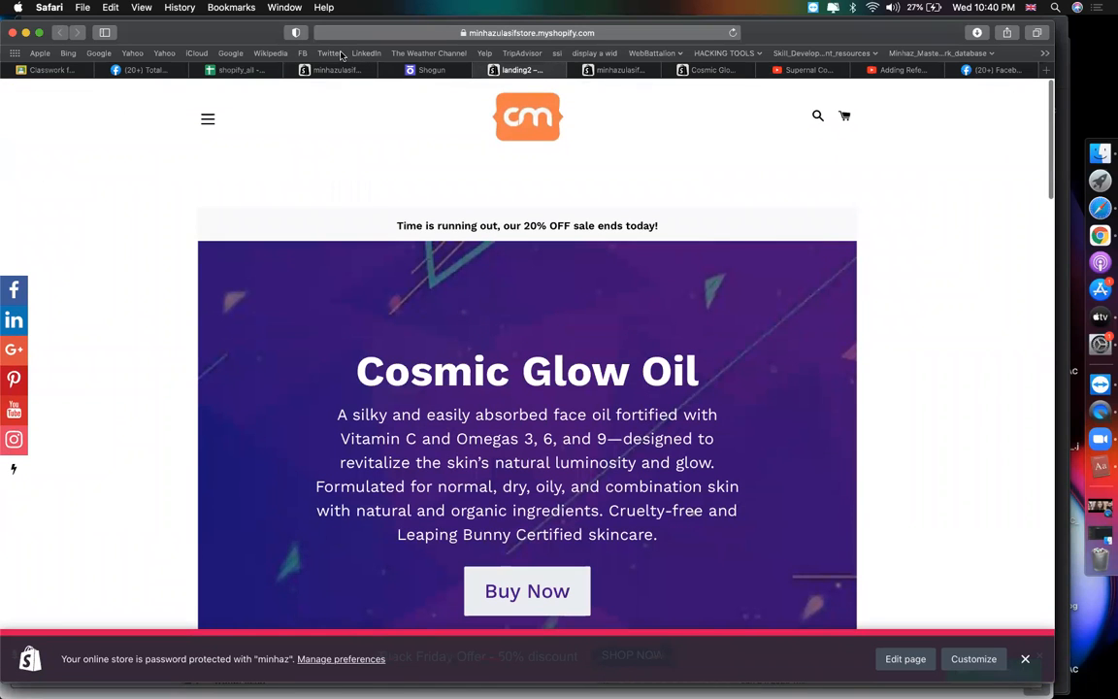
{"action": "key", "text": "cmd+r"}
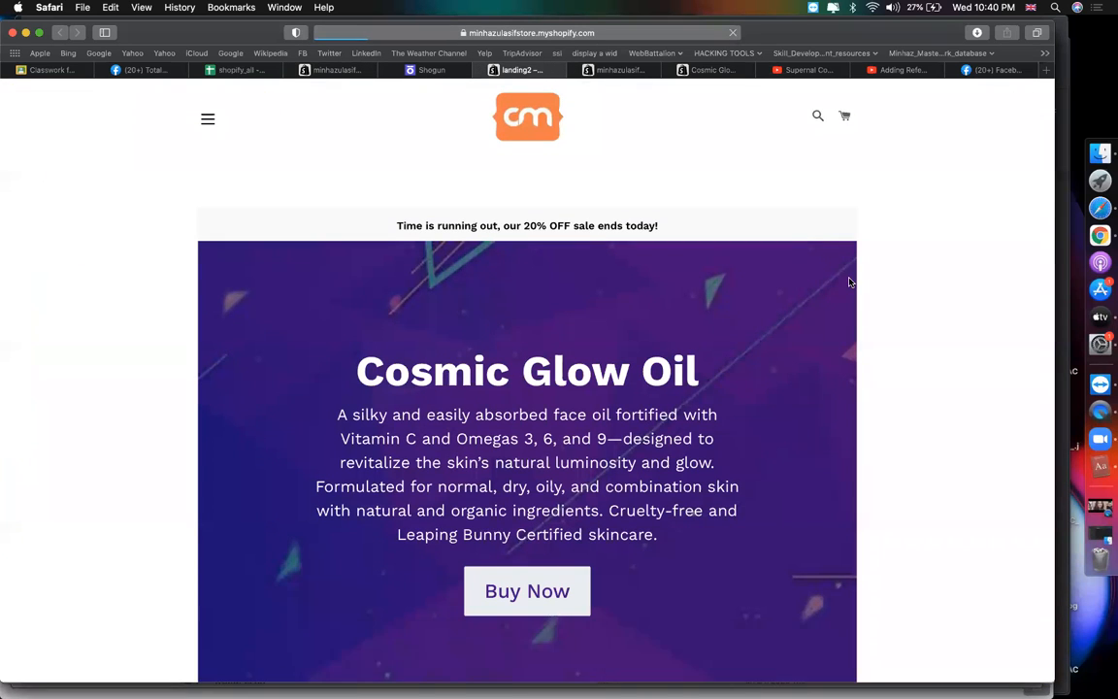
{"action": "left_click", "coordinate": [208, 117]}
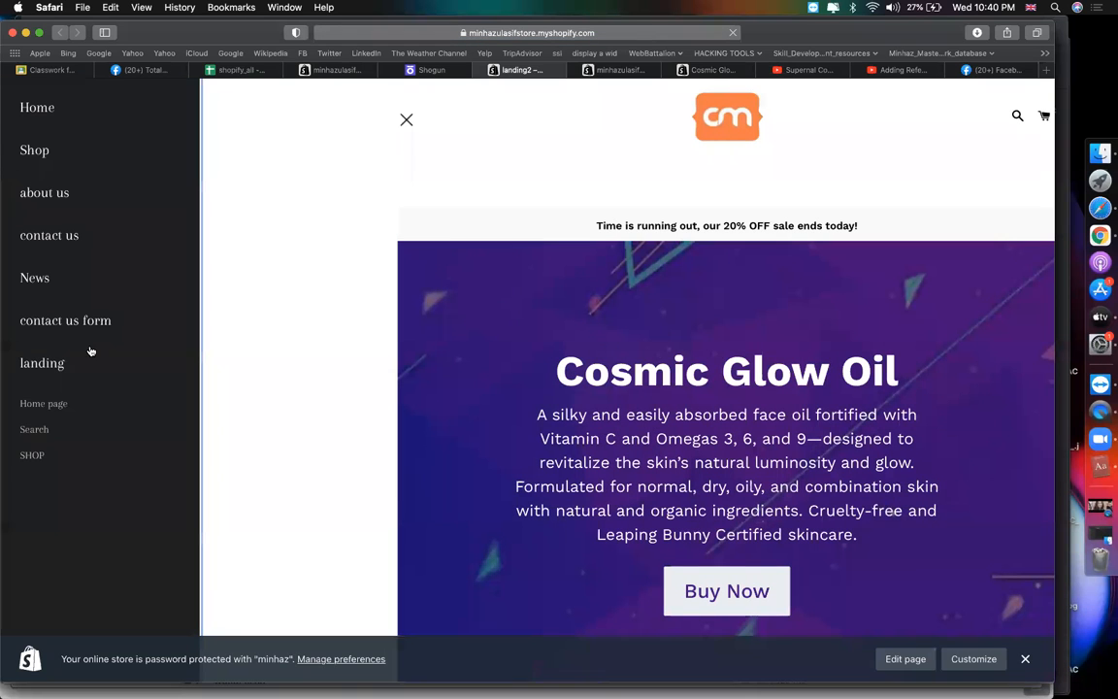
{"action": "left_click", "coordinate": [75, 366]}
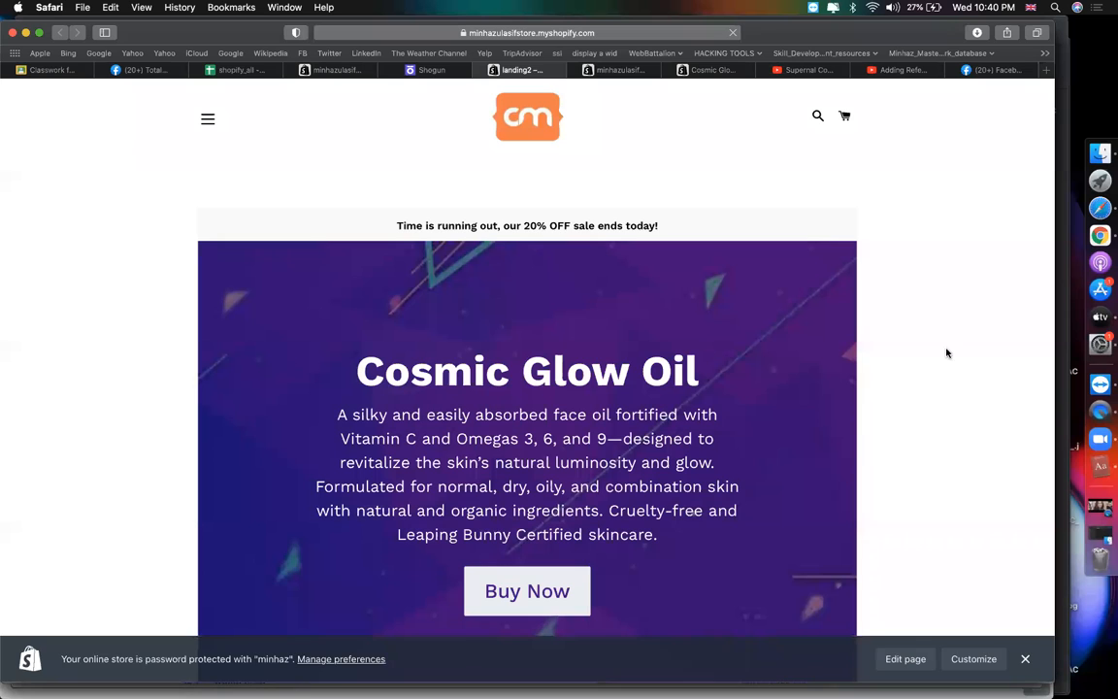
{"action": "scroll", "coordinate": [973, 363], "scroll_direction": "down", "scroll_amount": 20}
{"action": "scroll", "coordinate": [655, 247], "scroll_direction": "up", "scroll_amount": 20}
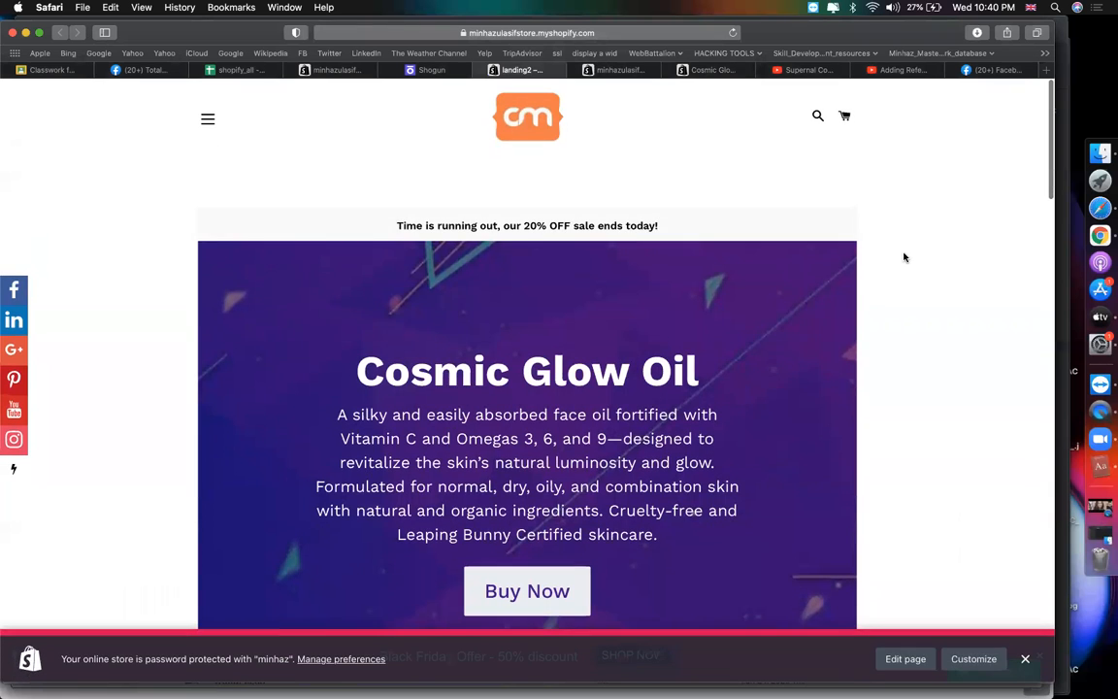
{"action": "scroll", "coordinate": [903, 257], "scroll_direction": "down", "scroll_amount": 5}
{"action": "scroll", "coordinate": [951, 183], "scroll_direction": "up", "scroll_amount": 5}
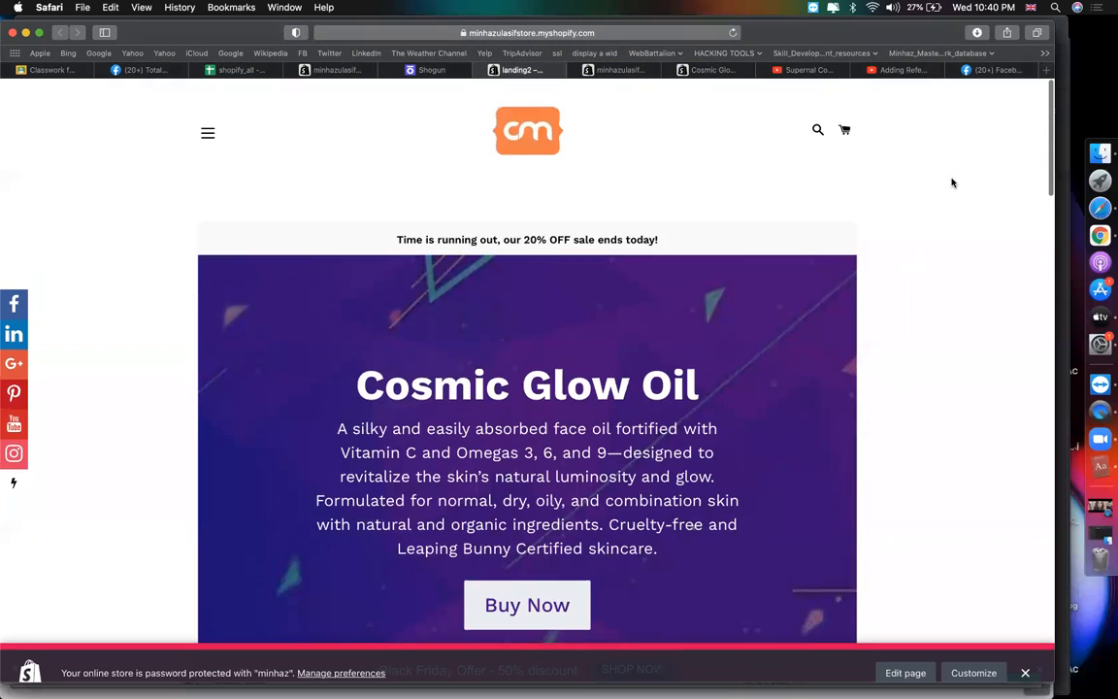
{"action": "scroll", "coordinate": [951, 183], "scroll_direction": "down", "scroll_amount": 20}
{"action": "scroll", "coordinate": [951, 183], "scroll_direction": "up", "scroll_amount": 20}
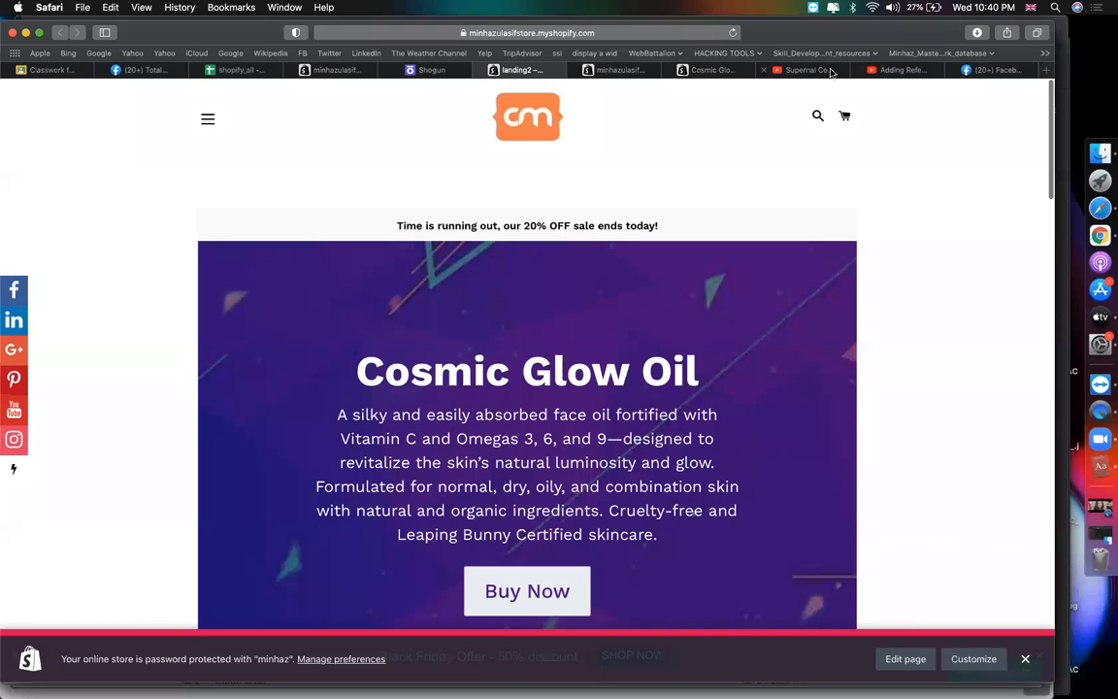
Close the Supernal video tab and the landing2 Shogun editor tab, and return to the Main menu page in the Shopify admin
{"action": "left_click", "coordinate": [764, 70]}
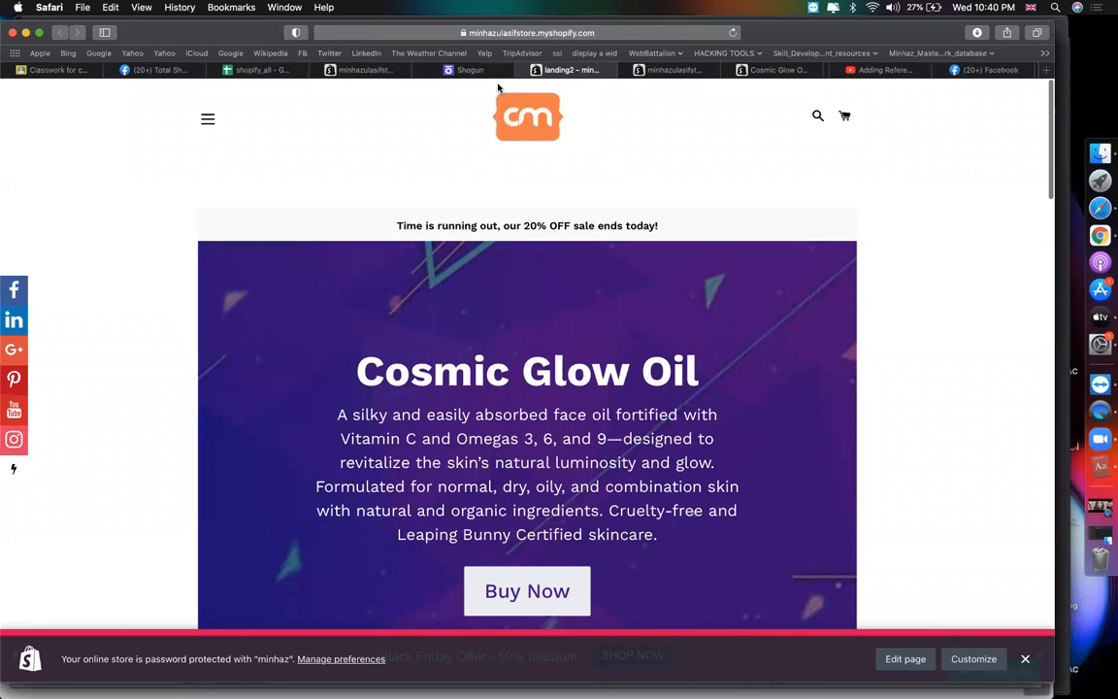
{"action": "left_click", "coordinate": [480, 69]}
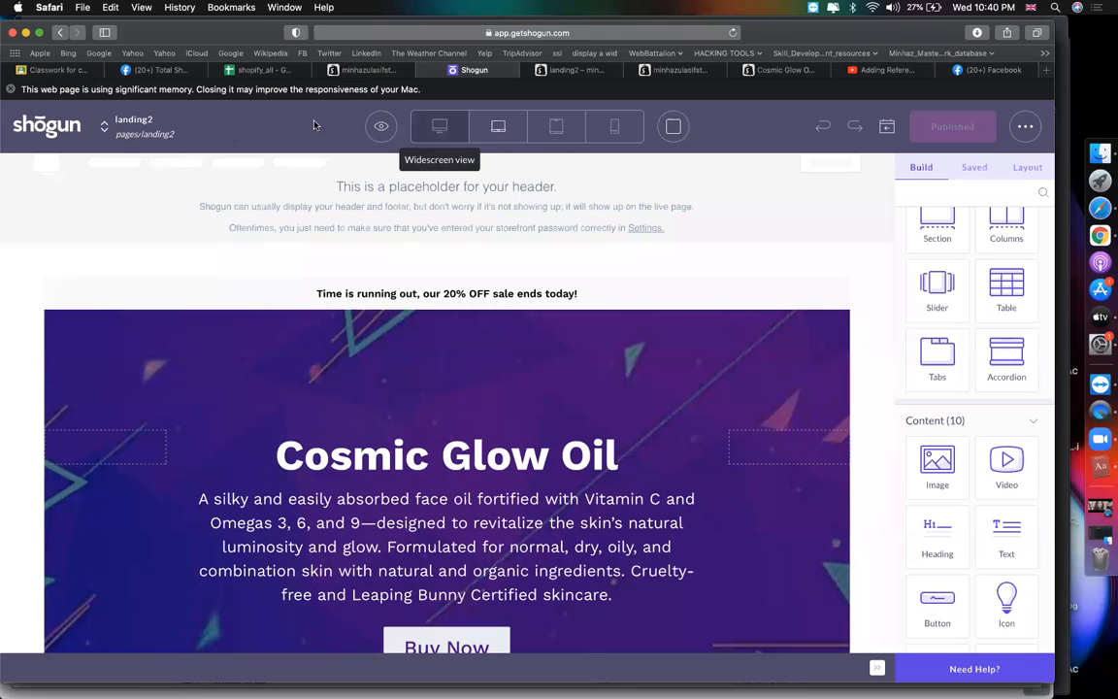
{"action": "left_click", "coordinate": [1025, 128]}
{"action": "left_click", "coordinate": [645, 173]}
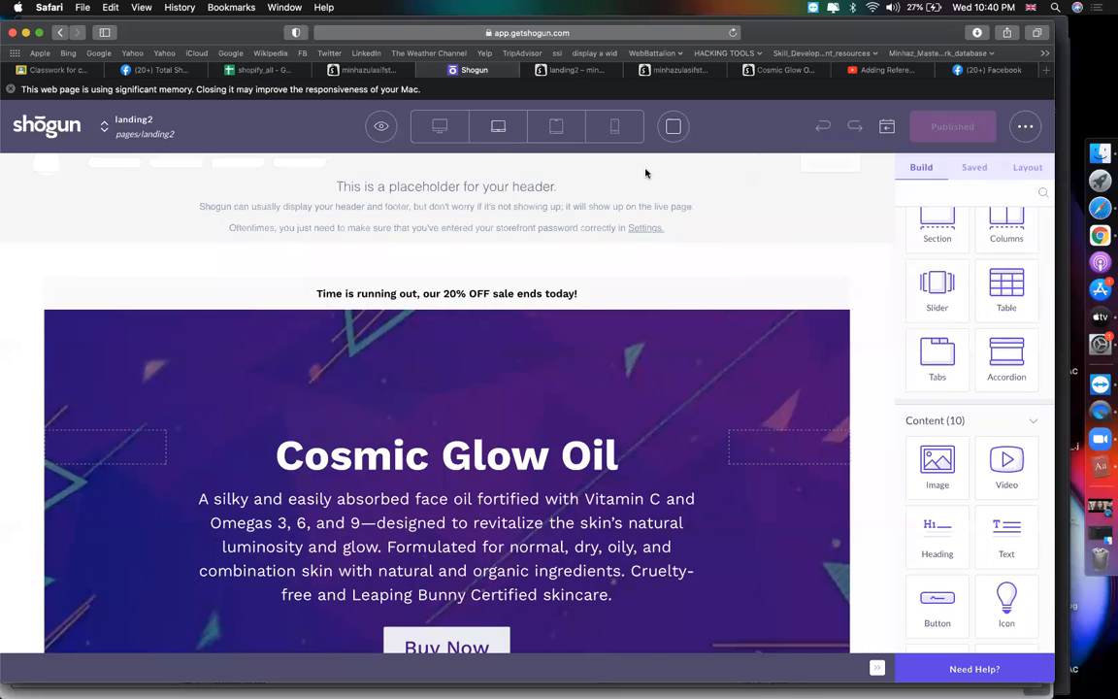
{"action": "left_click", "coordinate": [366, 71]}
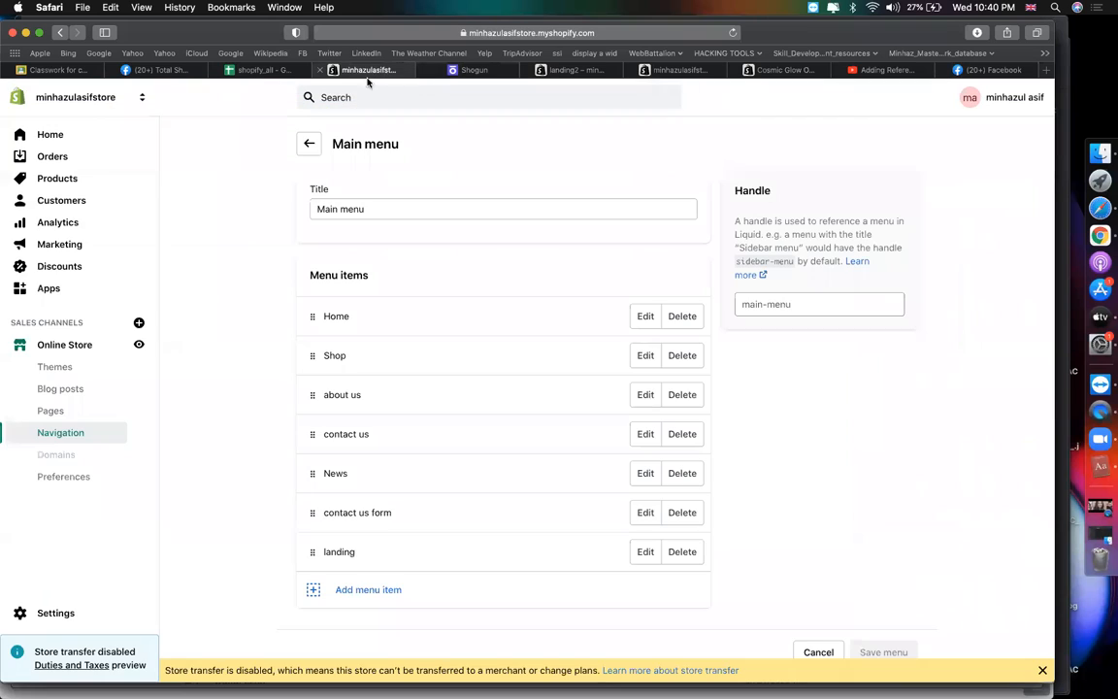
{"action": "left_click", "coordinate": [421, 70]}
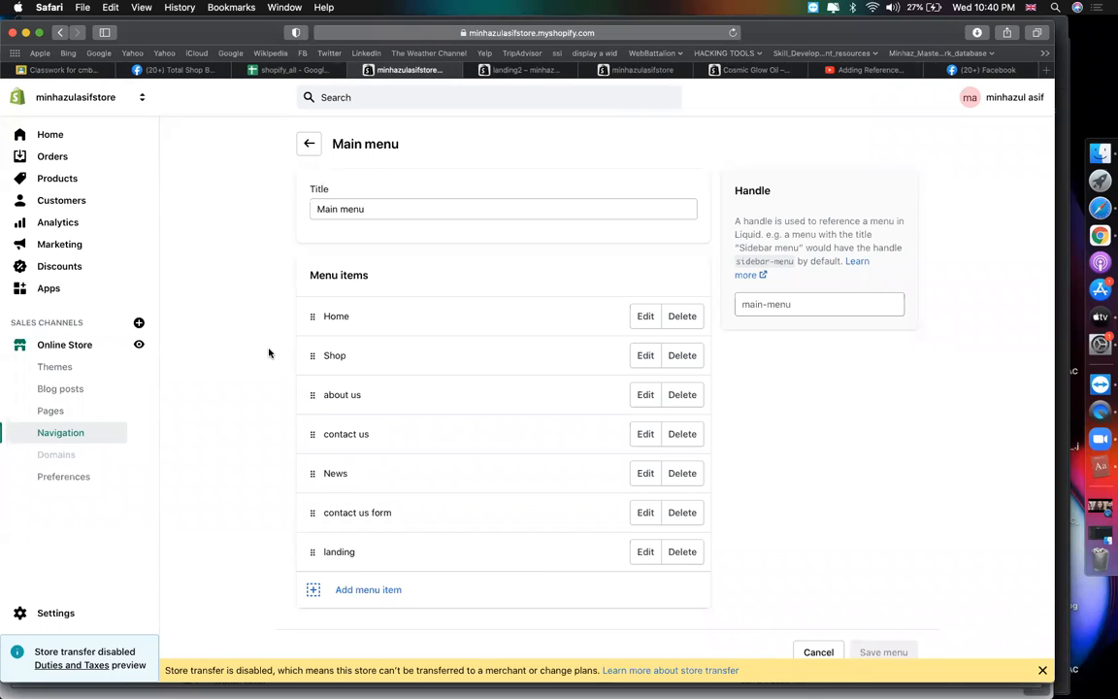
Open the store's installed apps and launch Shogun Page Builder
{"action": "scroll", "coordinate": [270, 352], "scroll_direction": "up", "scroll_amount": 1}
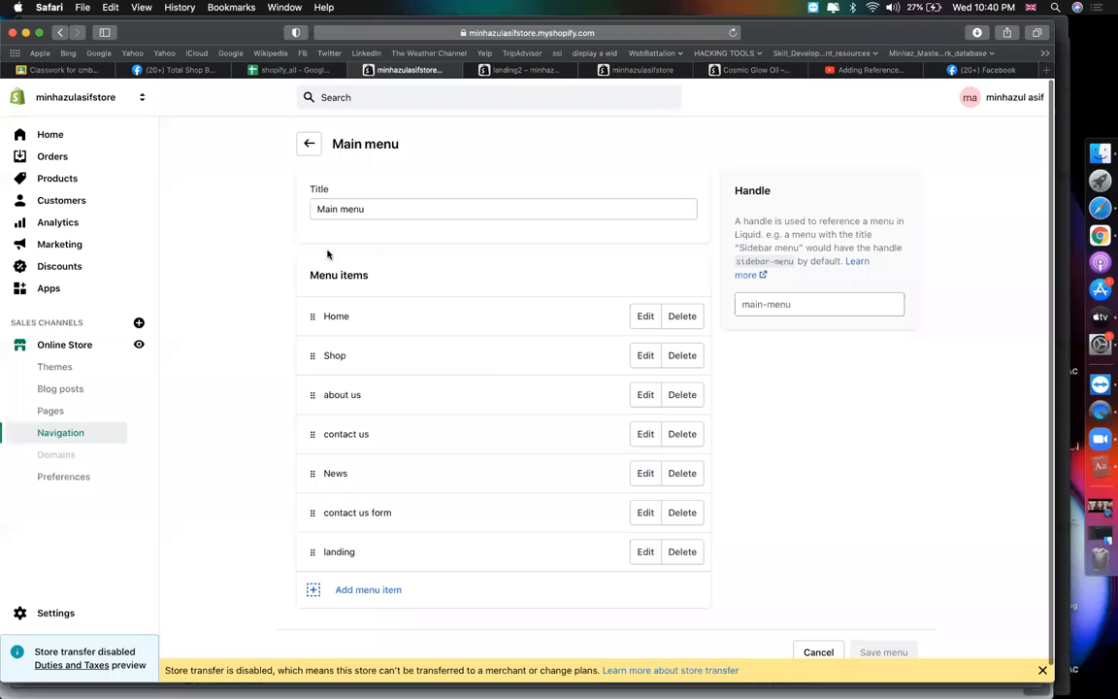
{"action": "left_click", "coordinate": [95, 291]}
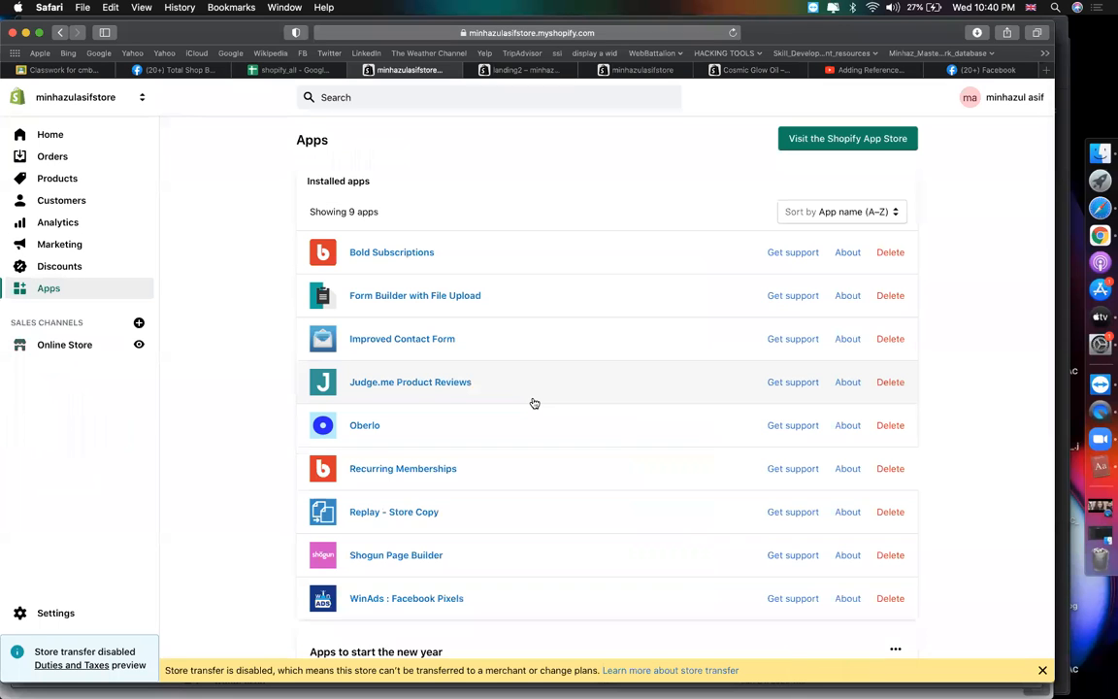
{"action": "scroll", "coordinate": [533, 402], "scroll_direction": "down", "scroll_amount": 2}
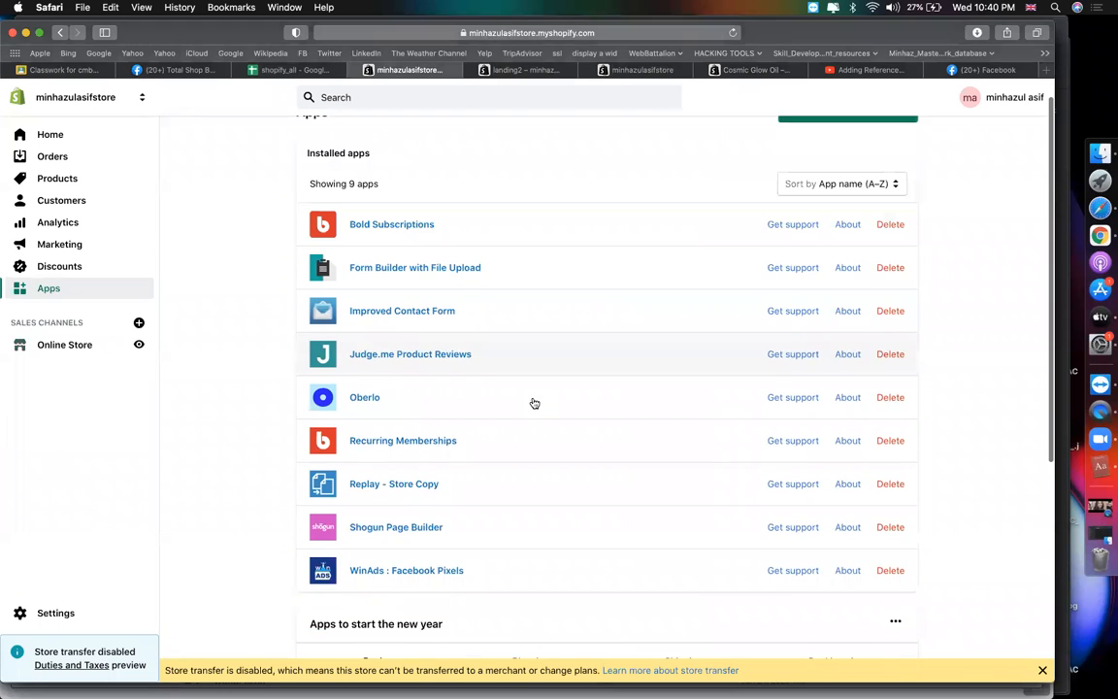
{"action": "left_click", "coordinate": [456, 496]}
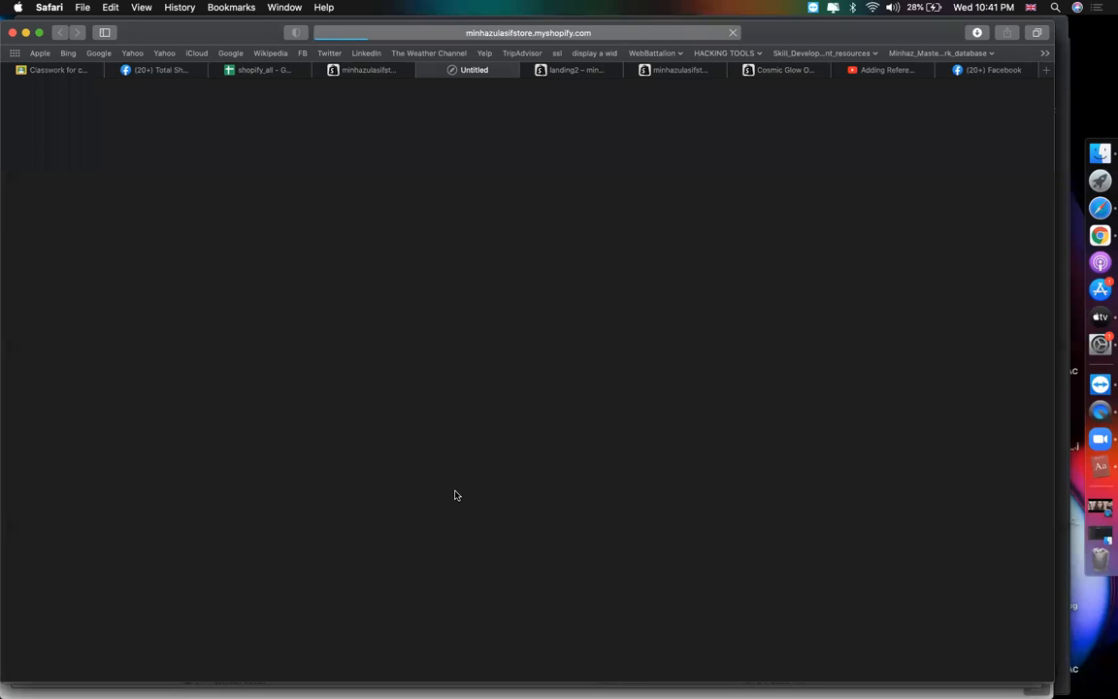
Switch to the Cosmic Glow Oil product page on the storefront and examine its description and customer reviews
{"action": "left_click", "coordinate": [364, 72]}
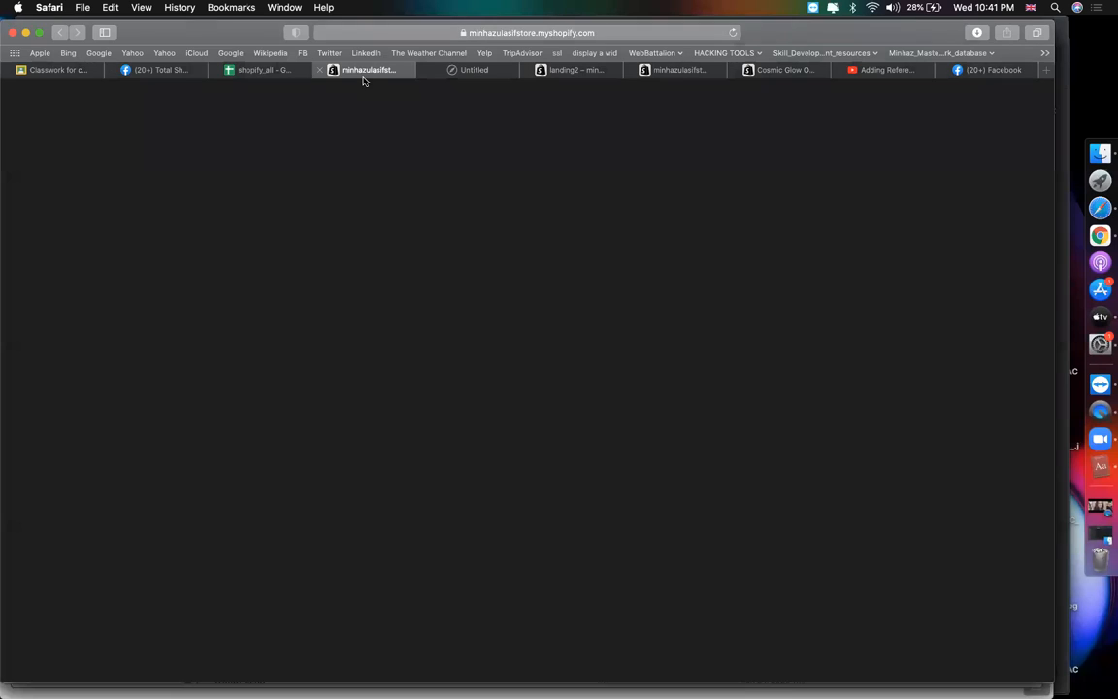
{"action": "left_click", "coordinate": [683, 73]}
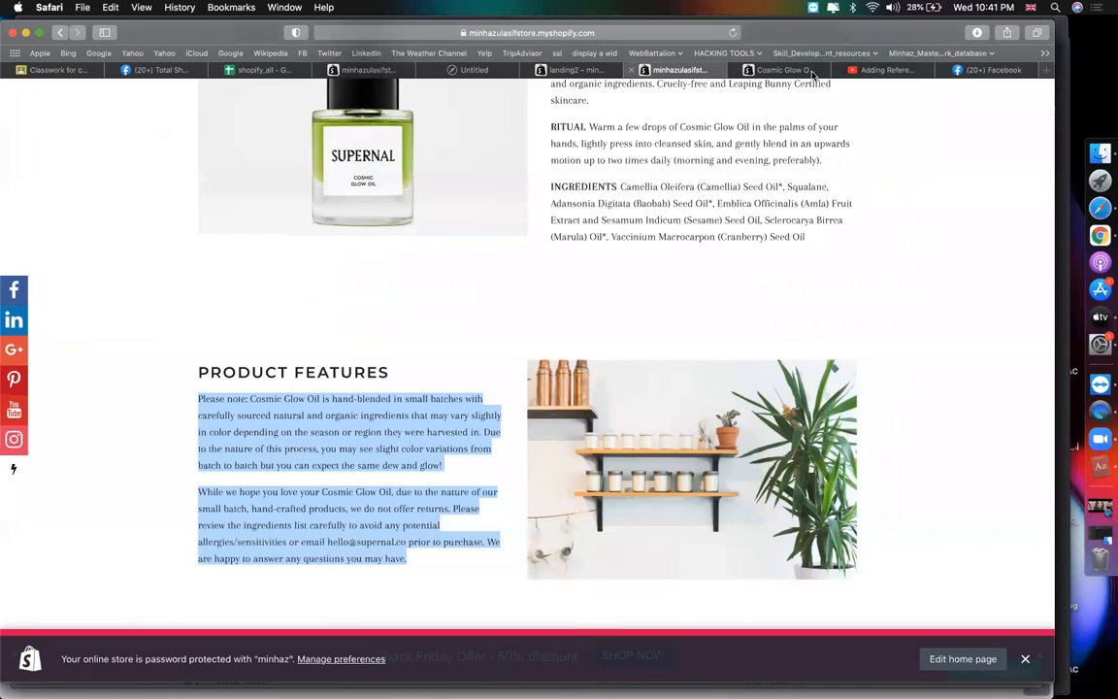
{"action": "left_click", "coordinate": [813, 72]}
{"action": "scroll", "coordinate": [628, 496], "scroll_direction": "up", "scroll_amount": 2}
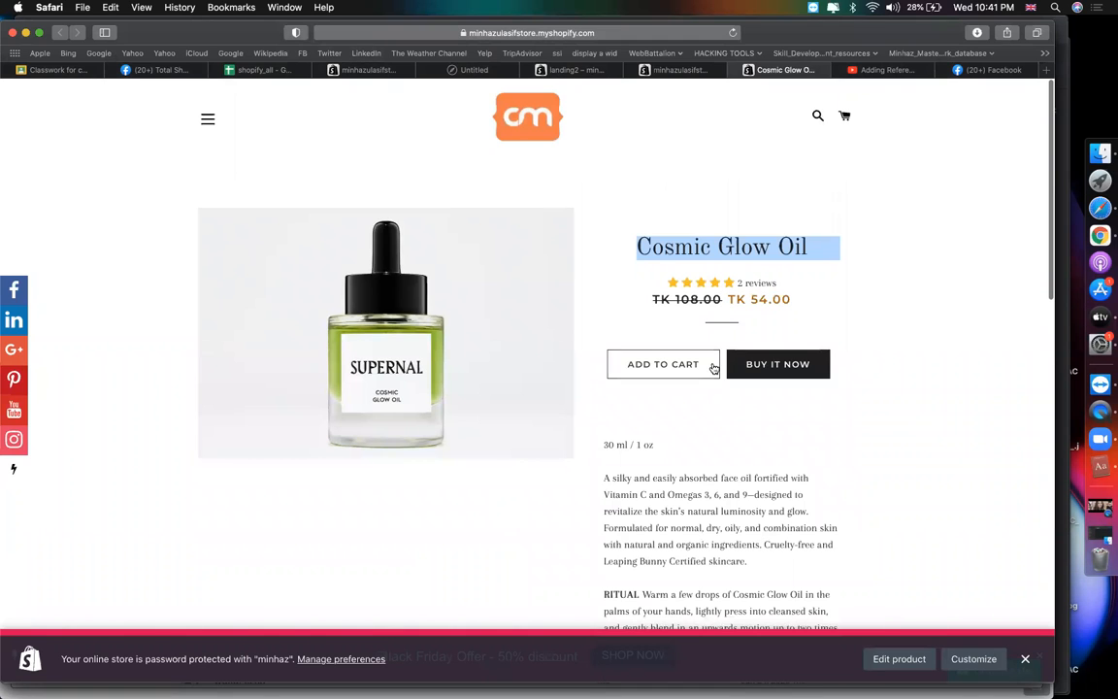
{"action": "scroll", "coordinate": [718, 388], "scroll_direction": "down", "scroll_amount": 5}
{"action": "scroll", "coordinate": [674, 408], "scroll_direction": "down", "scroll_amount": 10}
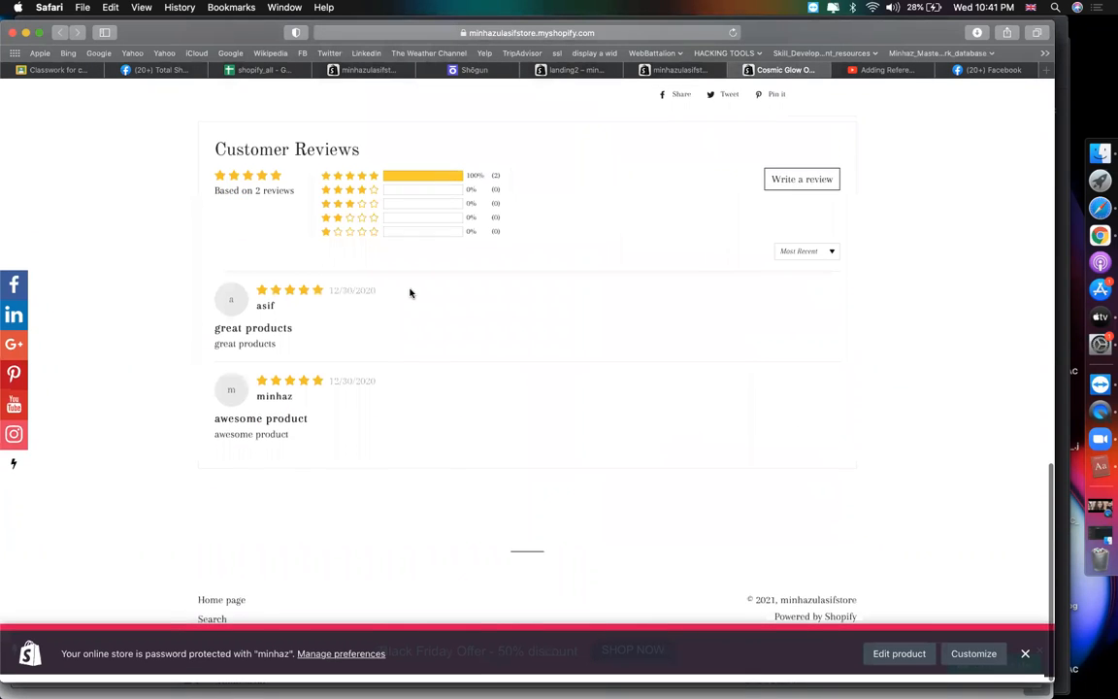
{"action": "scroll", "coordinate": [437, 272], "scroll_direction": "up", "scroll_amount": 12}
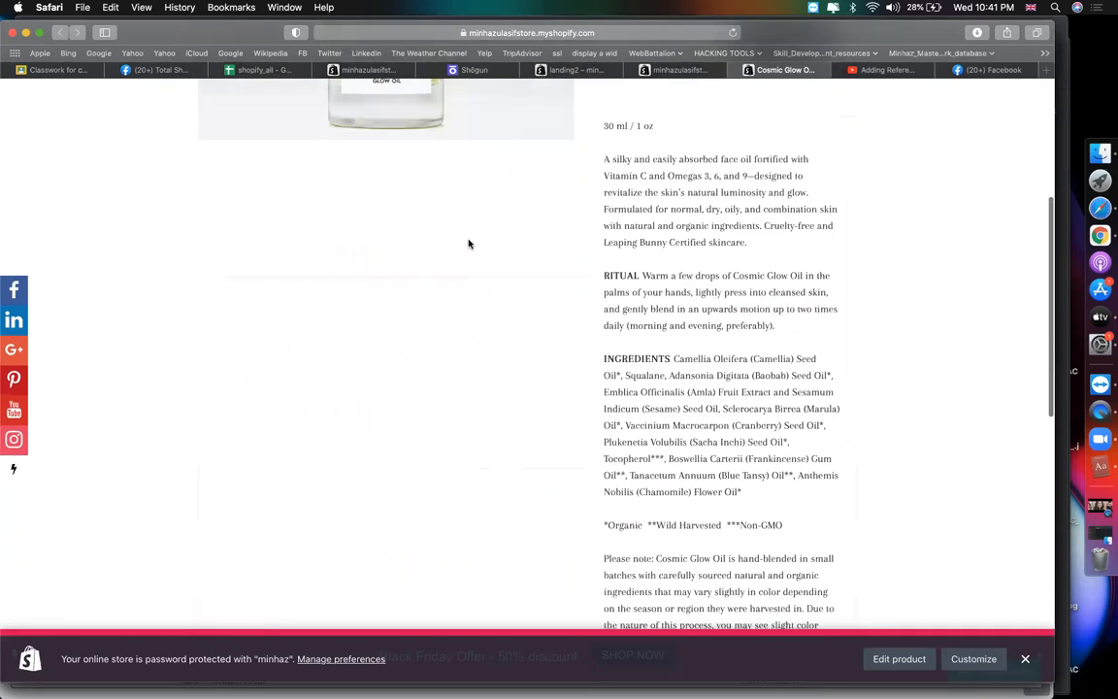
Switch back to Shogun, choose the Product type for a new page, and search the store's products for "cos"
{"action": "left_click", "coordinate": [476, 70]}
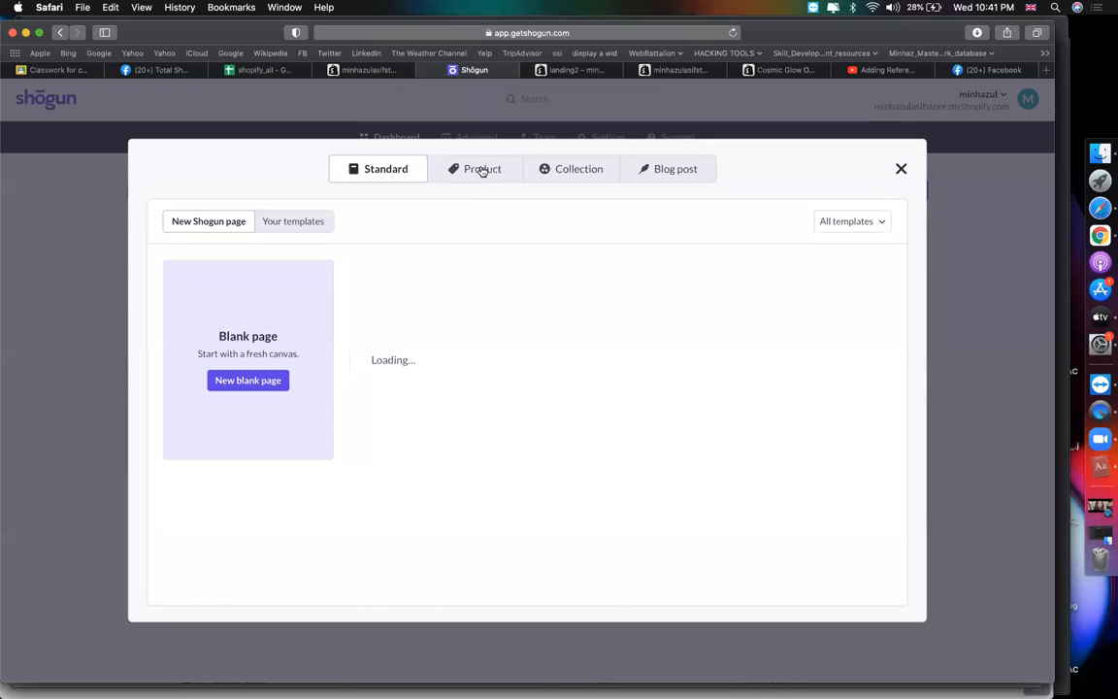
{"action": "left_click", "coordinate": [482, 168]}
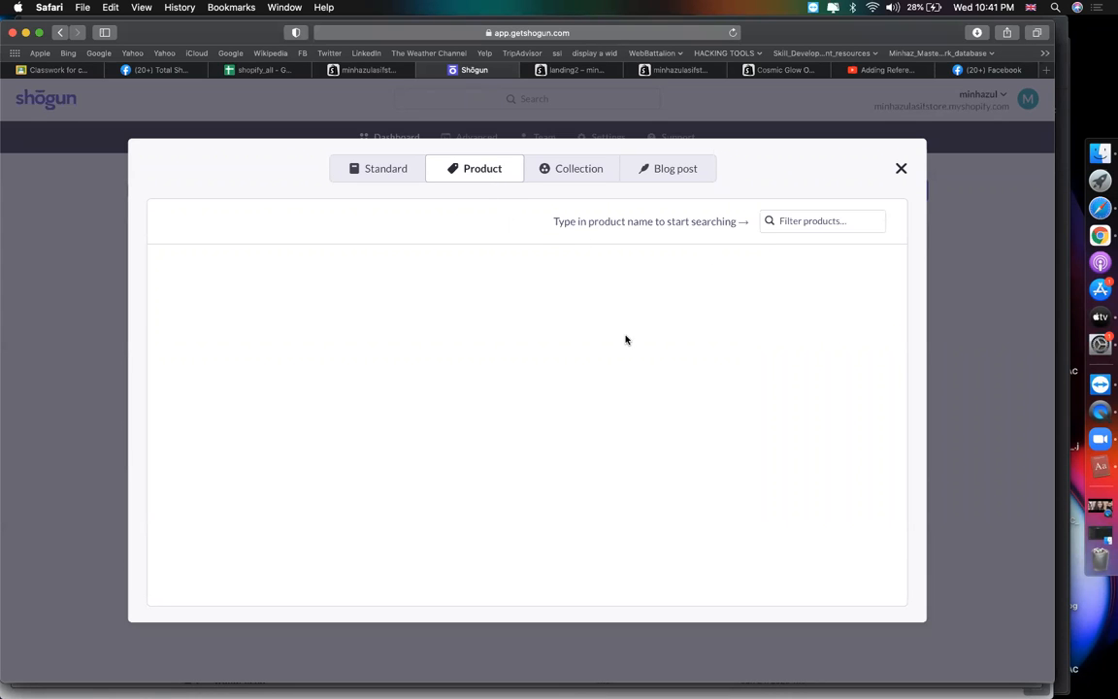
{"action": "left_click", "coordinate": [810, 231]}
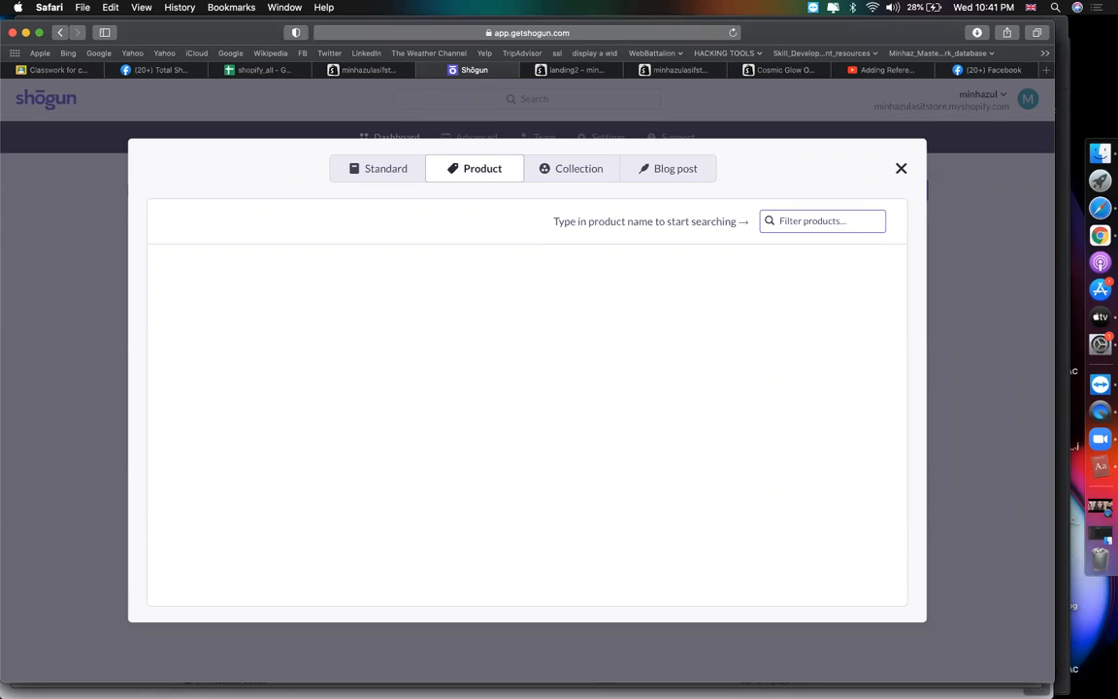
{"action": "type", "text": "cos"}
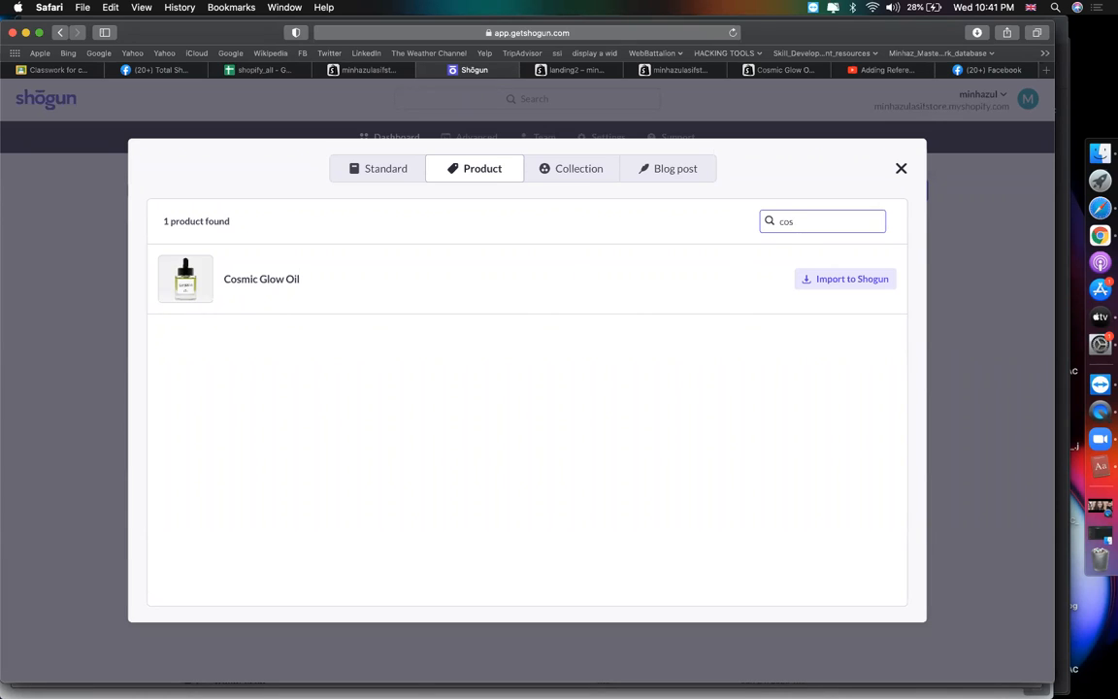
Replace the current product filter with "co" to look for the product to import
{"action": "key", "text": "BackSpace"}
{"action": "key", "text": "BackSpace"}
{"action": "key", "text": "BackSpace"}
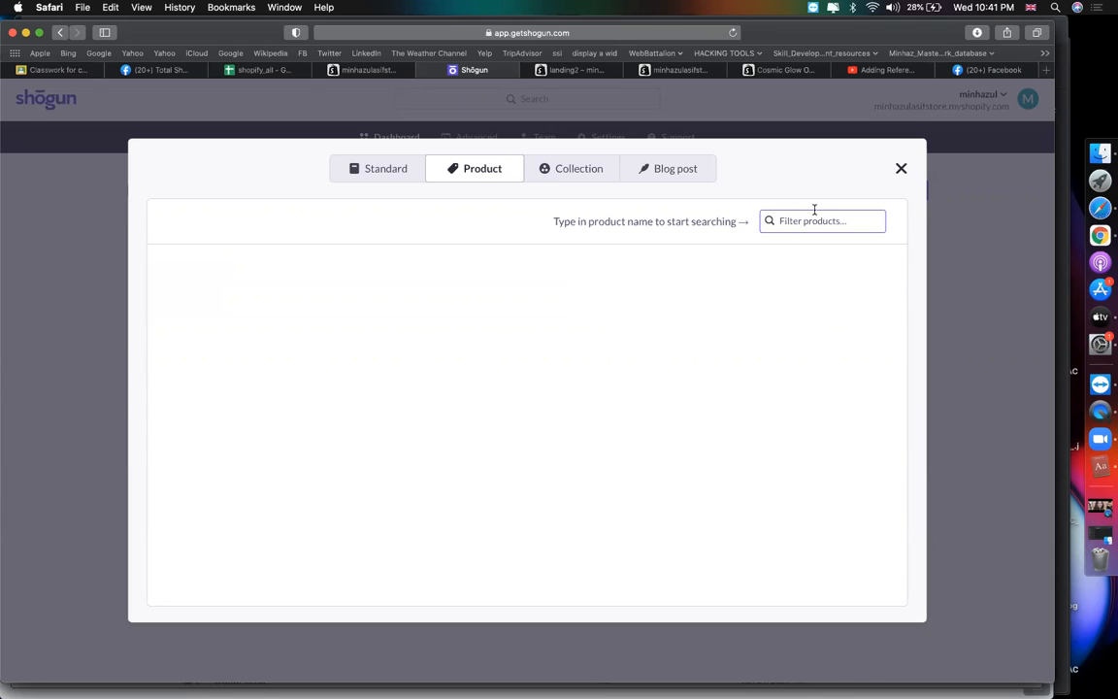
{"action": "type", "text": "co"}
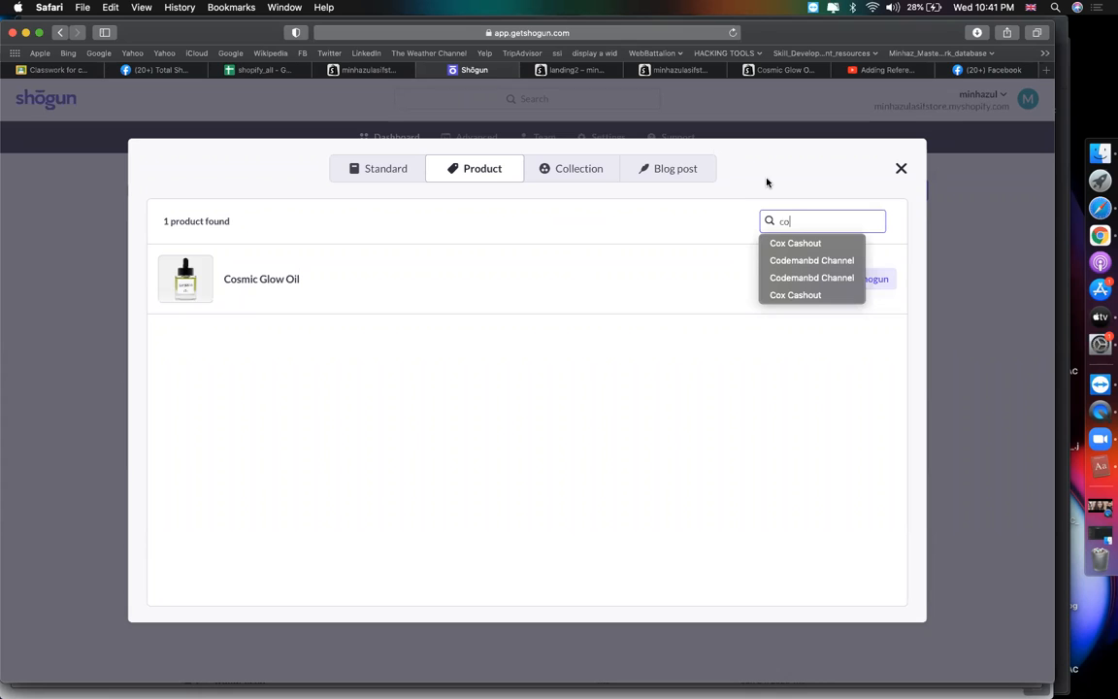
{"action": "left_click", "coordinate": [624, 357]}
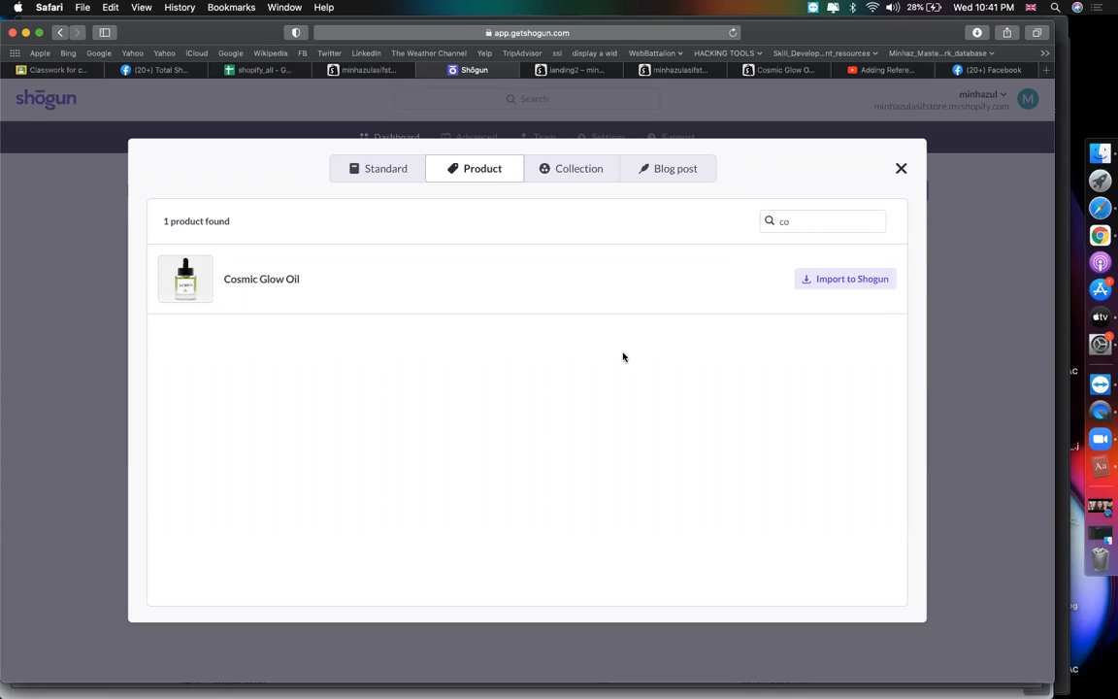
Import Cosmic Glow Oil and create its page with the Custom Layout configuration
{"action": "left_click", "coordinate": [841, 281]}
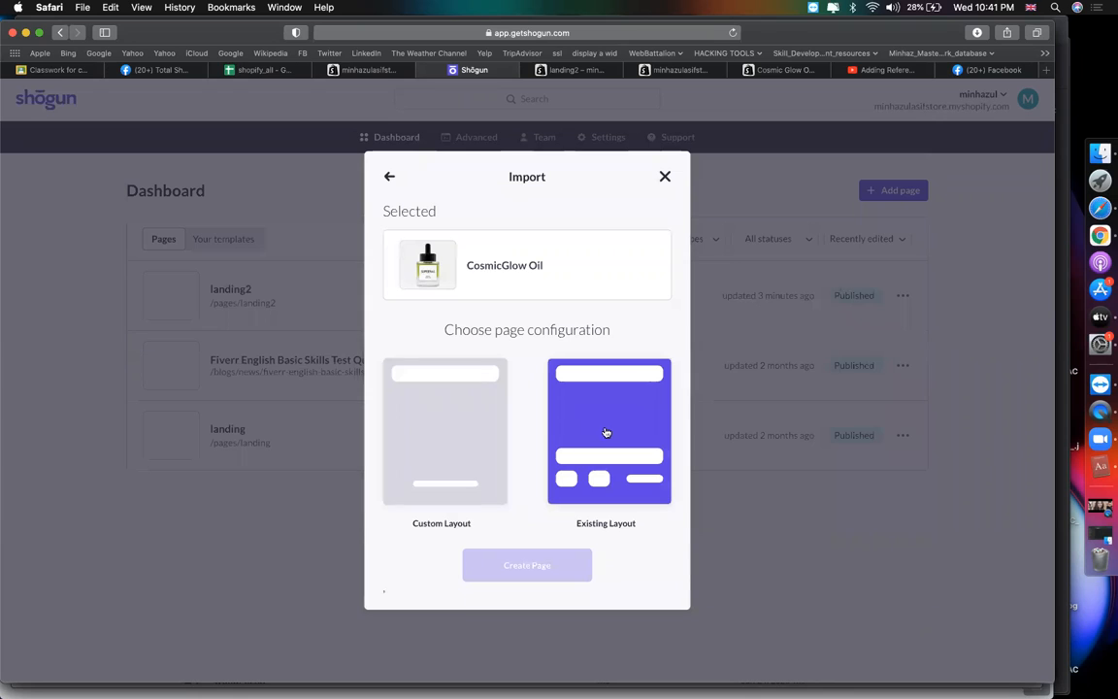
{"action": "left_click", "coordinate": [420, 418]}
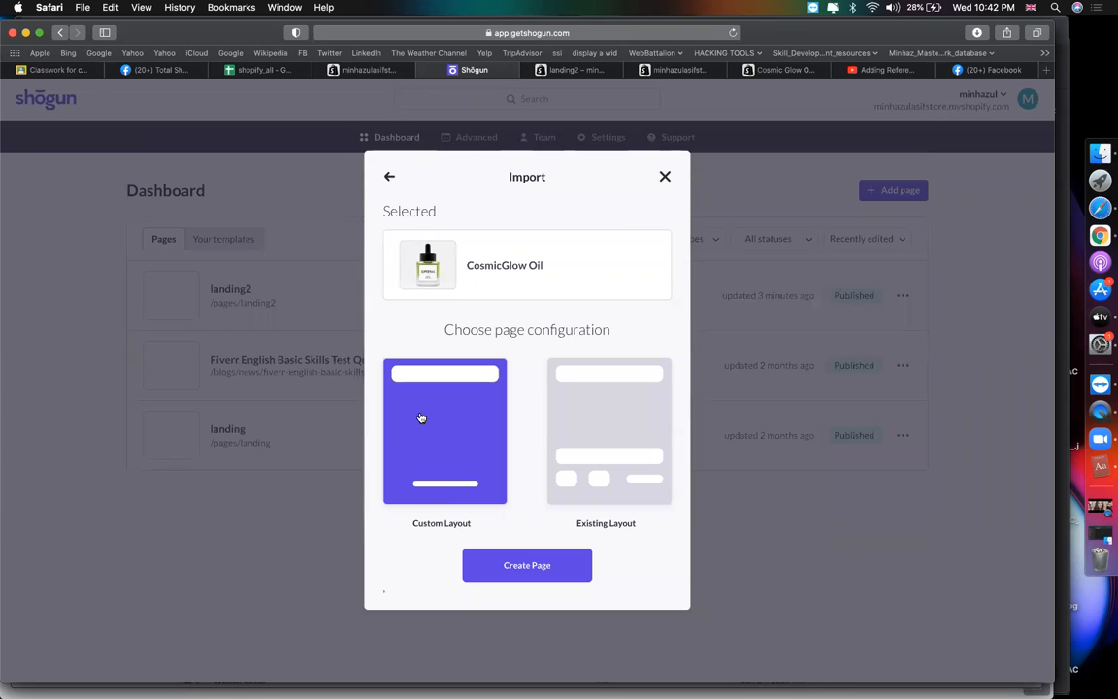
{"action": "left_click", "coordinate": [517, 565]}
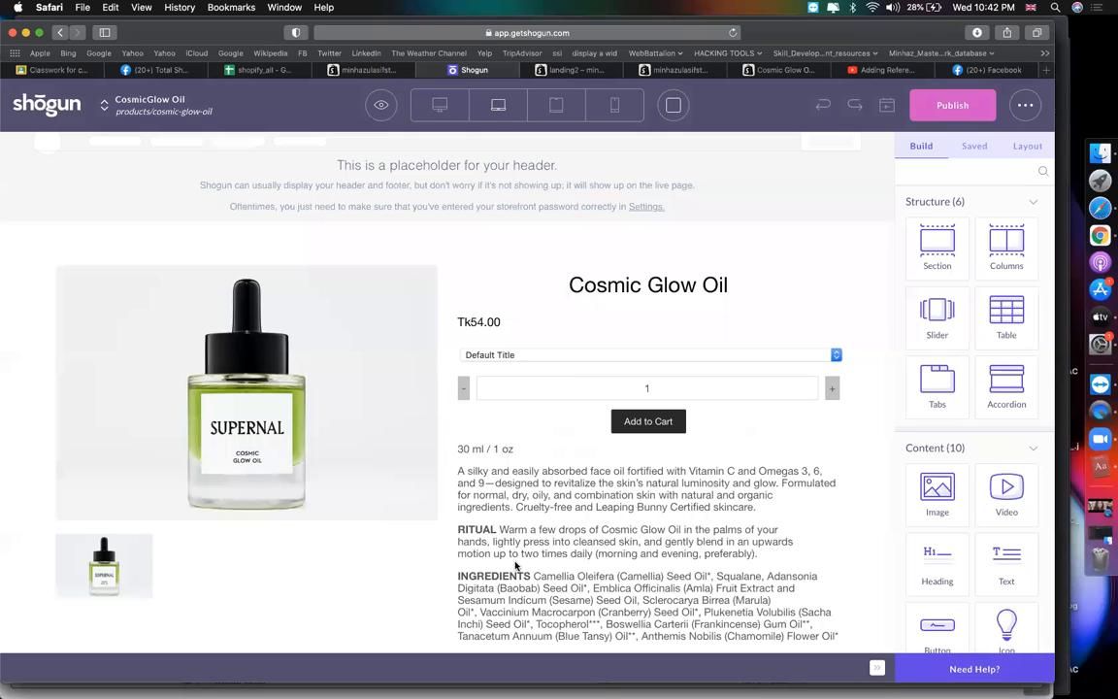
Look through the imported product page from the header placeholder down to the footer placeholder
{"action": "scroll", "coordinate": [441, 539], "scroll_direction": "down", "scroll_amount": 5}
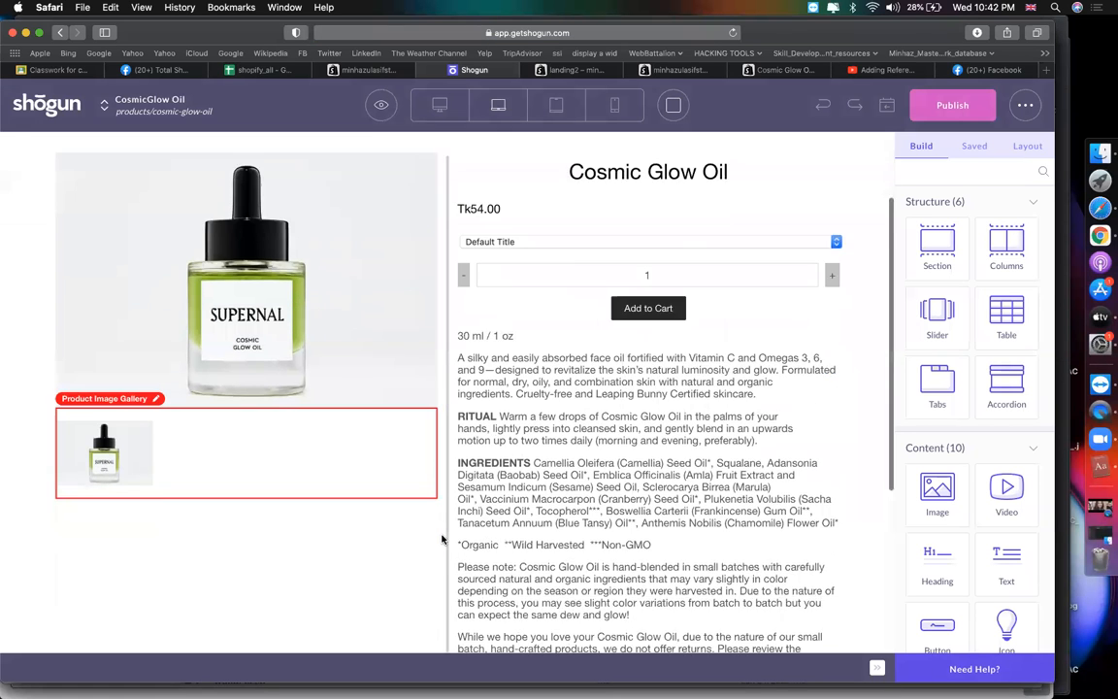
{"action": "scroll", "coordinate": [441, 540], "scroll_direction": "up", "scroll_amount": 3}
{"action": "scroll", "coordinate": [619, 346], "scroll_direction": "down", "scroll_amount": 3}
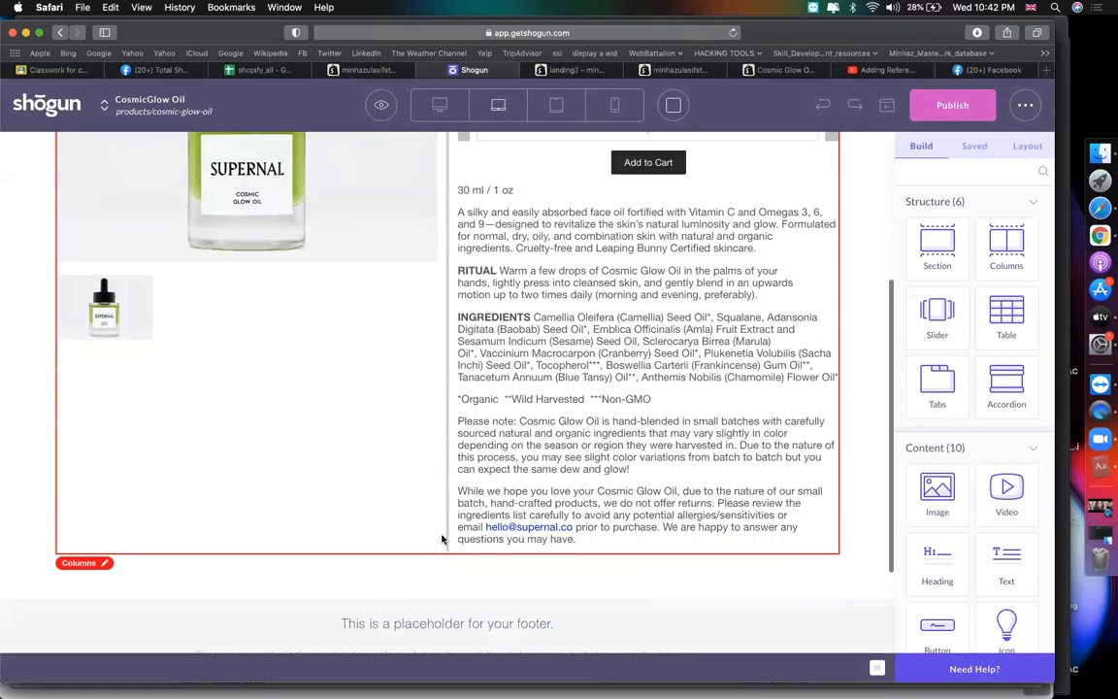
{"action": "scroll", "coordinate": [619, 346], "scroll_direction": "down", "scroll_amount": 4}
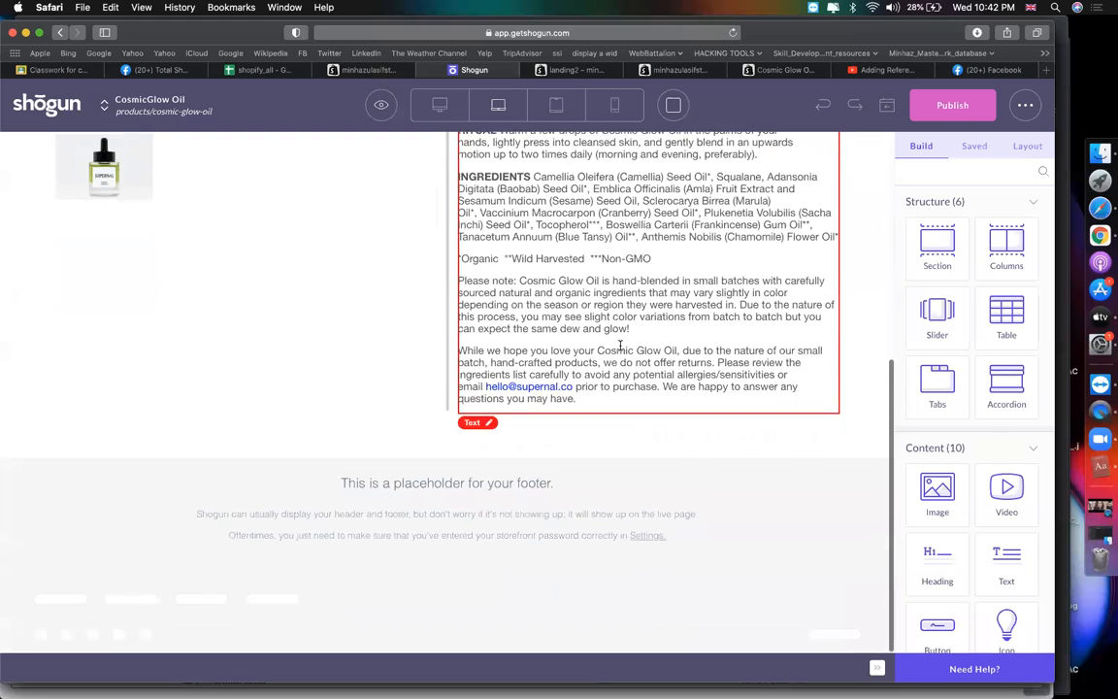
{"action": "scroll", "coordinate": [393, 388], "scroll_direction": "up", "scroll_amount": 5}
{"action": "scroll", "coordinate": [393, 388], "scroll_direction": "up", "scroll_amount": 3}
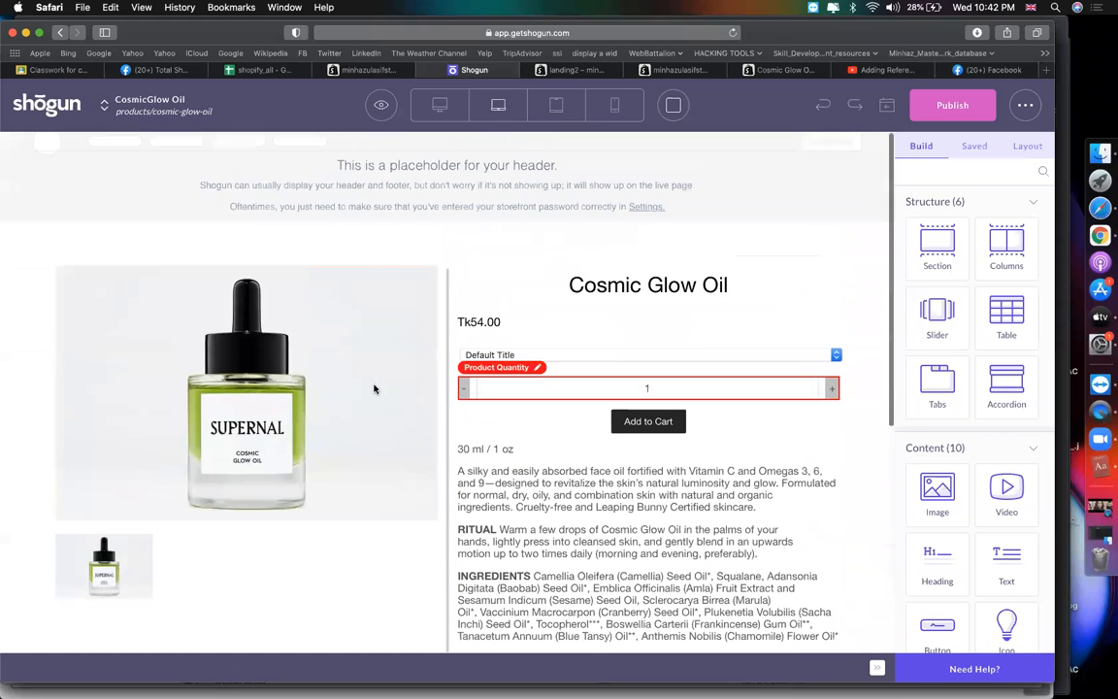
{"action": "scroll", "coordinate": [113, 484], "scroll_direction": "down", "scroll_amount": 1}
{"action": "scroll", "coordinate": [165, 351], "scroll_direction": "up", "scroll_amount": 1}
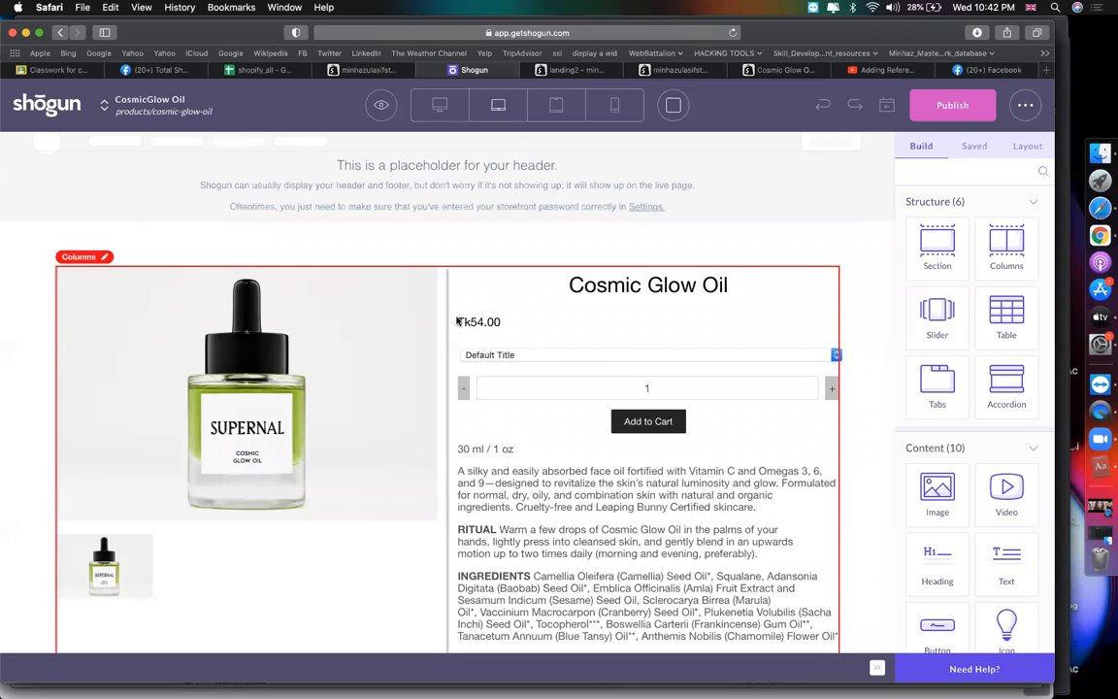
Center the product price and increase its text size to 27 px
{"action": "left_click", "coordinate": [532, 324]}
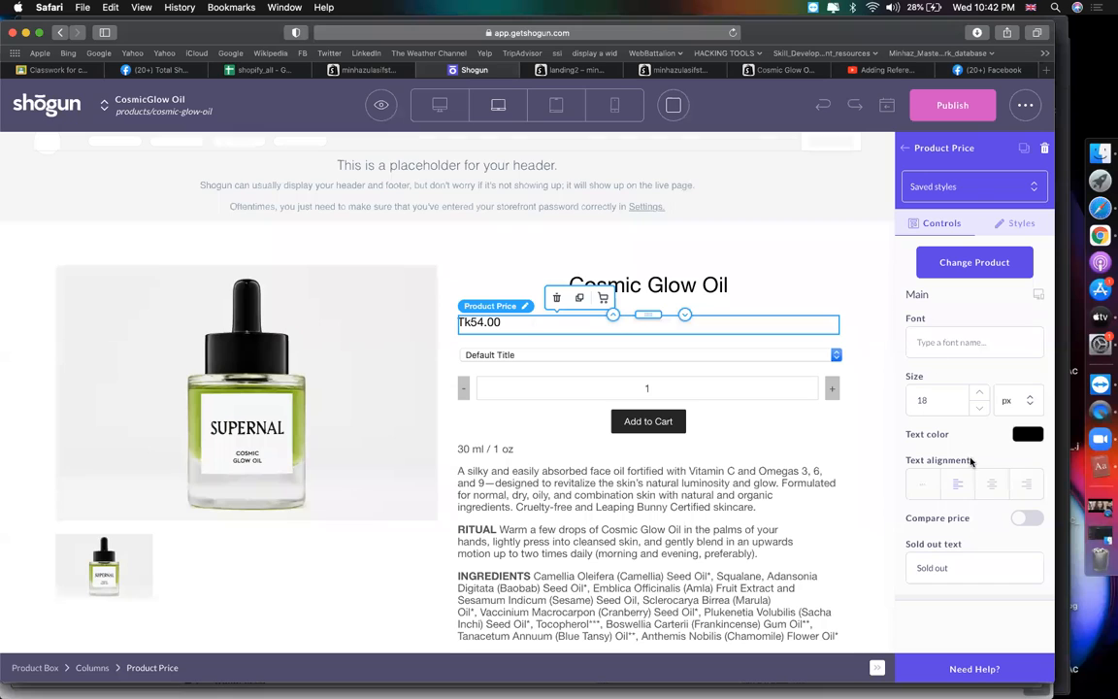
{"action": "left_click", "coordinate": [991, 483]}
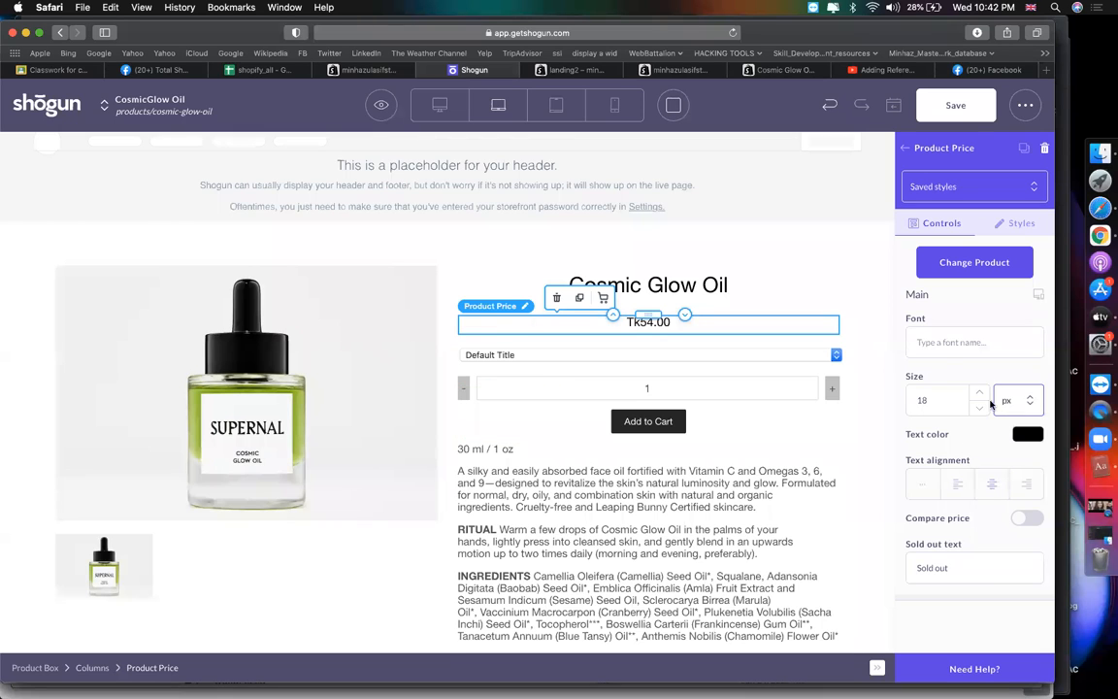
{"action": "left_click", "coordinate": [982, 393]}
{"action": "left_click", "coordinate": [983, 393]}
{"action": "left_click", "coordinate": [983, 393]}
{"action": "left_click", "coordinate": [983, 393]}
{"action": "left_click", "coordinate": [982, 394]}
{"action": "left_click", "coordinate": [983, 394]}
{"action": "left_click", "coordinate": [983, 394]}
{"action": "left_click", "coordinate": [983, 394]}
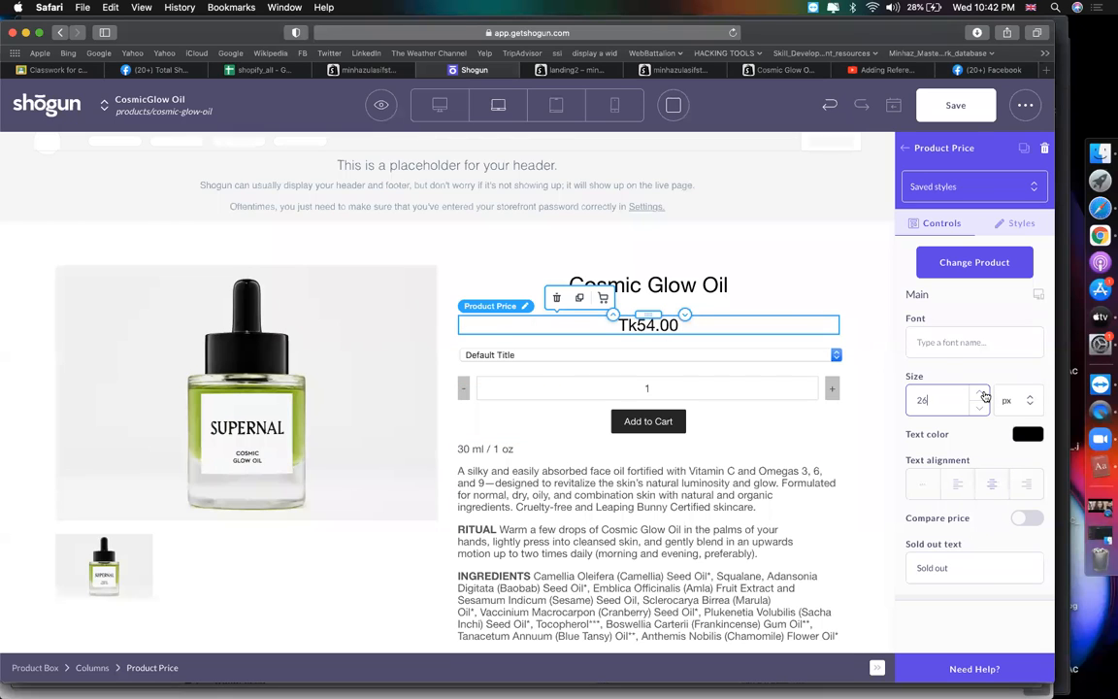
{"action": "left_click", "coordinate": [982, 394]}
Check the settings of the product variant, product quantity and description text elements
{"action": "left_click", "coordinate": [545, 360]}
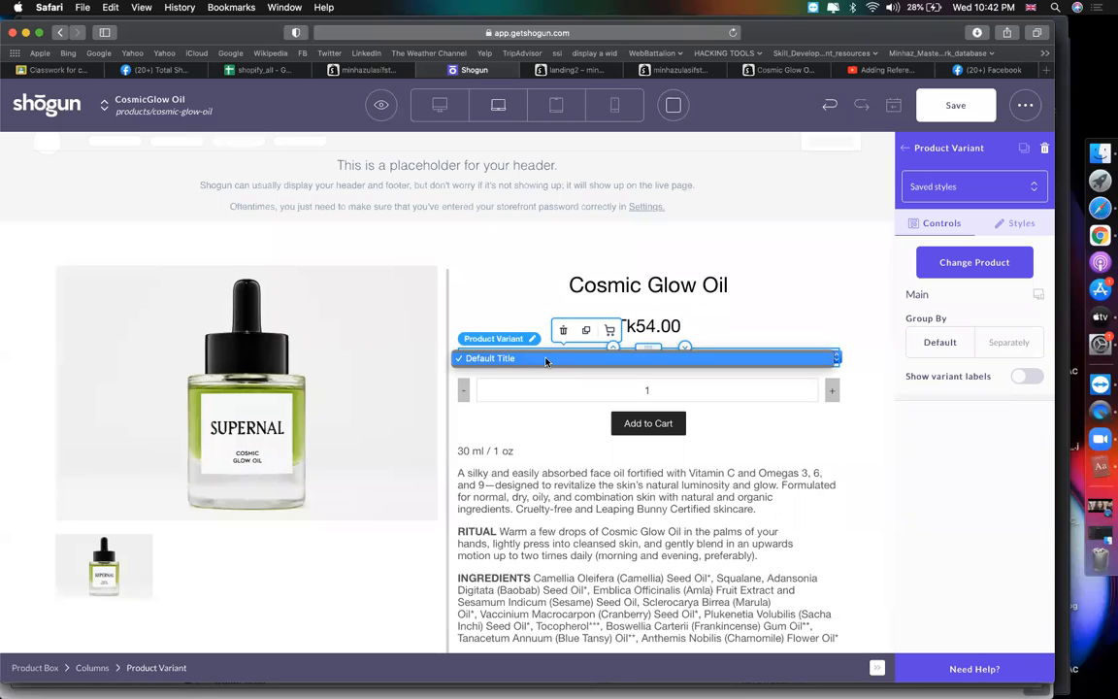
{"action": "left_click", "coordinate": [536, 358]}
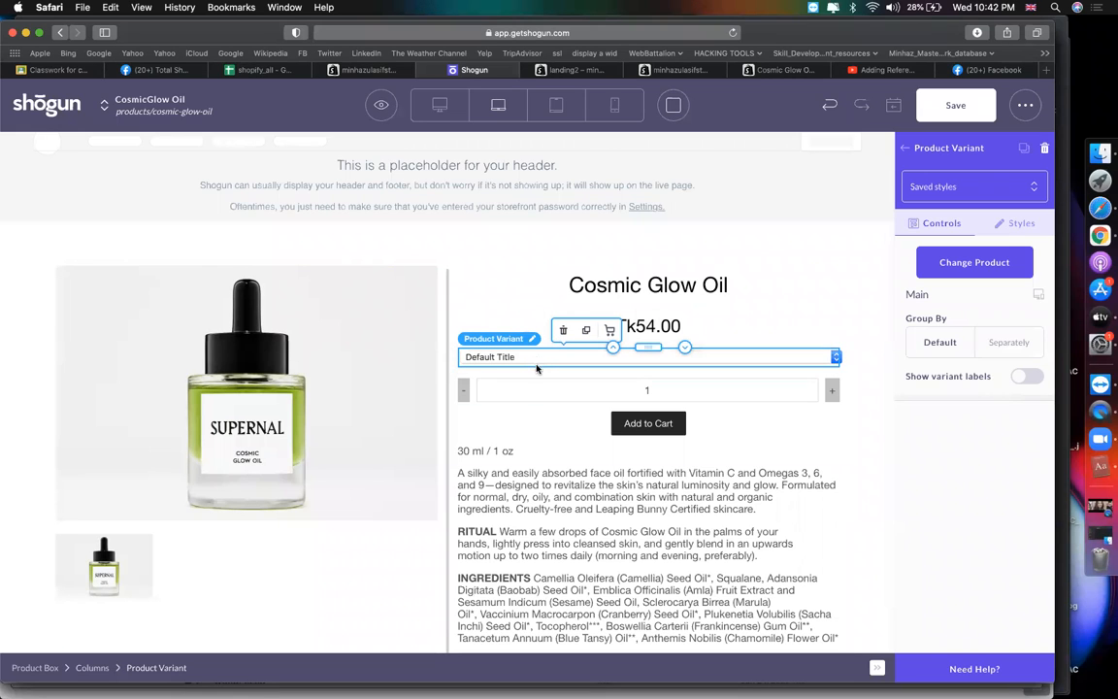
{"action": "left_click", "coordinate": [529, 388]}
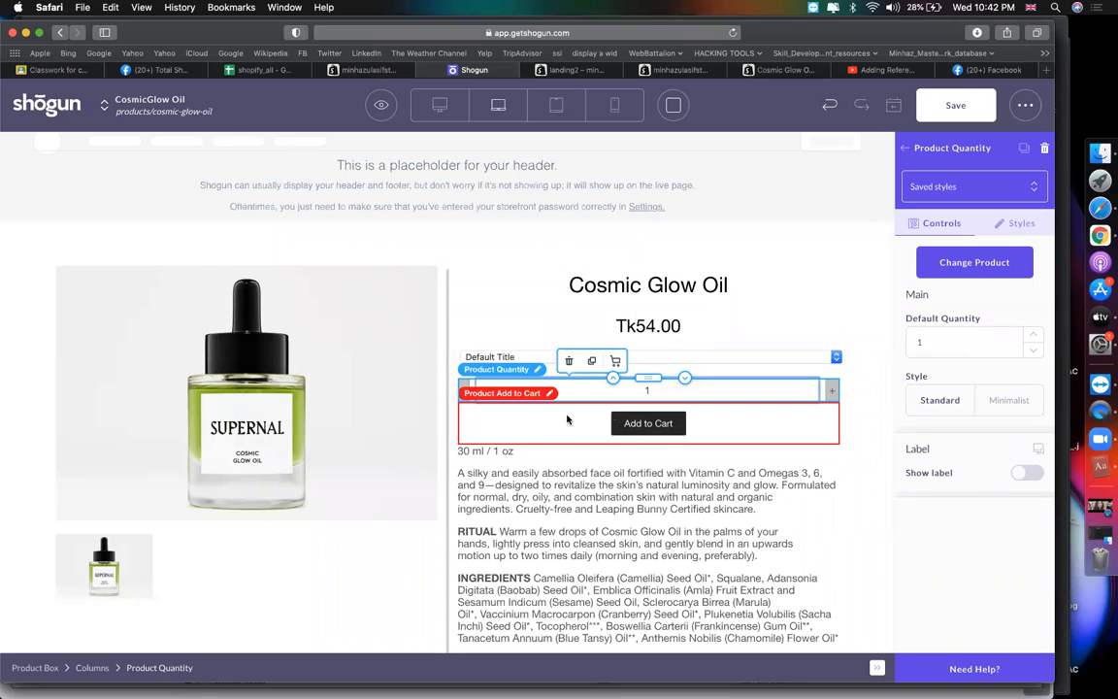
{"action": "scroll", "coordinate": [603, 449], "scroll_direction": "down", "scroll_amount": 4}
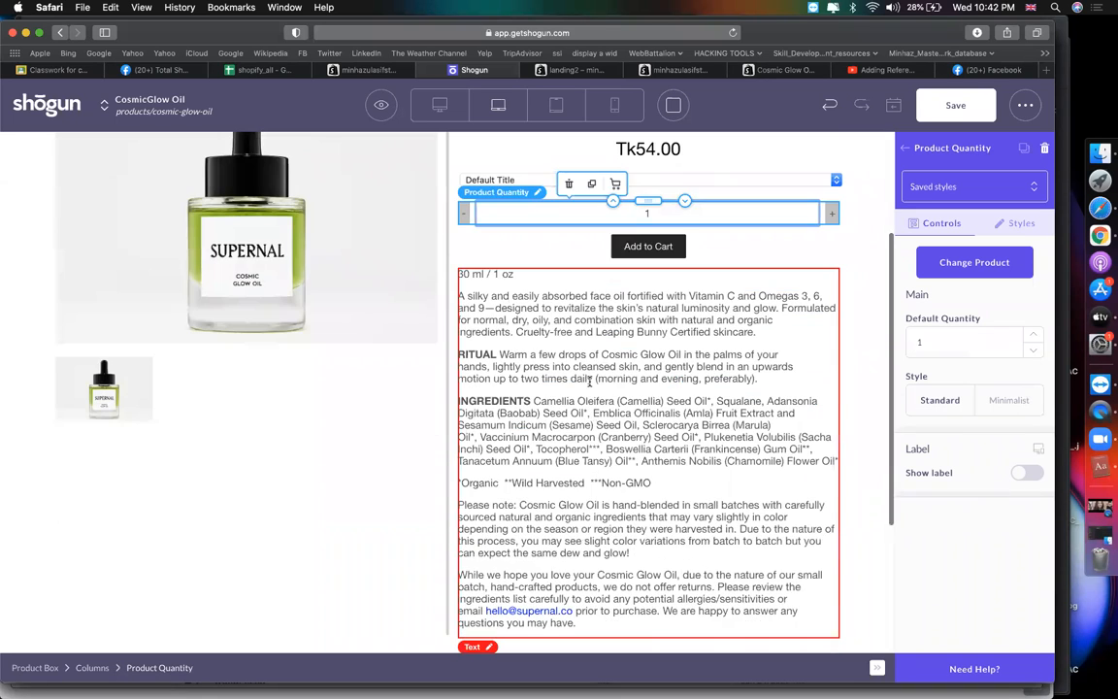
{"action": "left_click", "coordinate": [589, 381]}
Add an empty Section below the product columns, just above the footer placeholder
{"action": "scroll", "coordinate": [447, 525], "scroll_direction": "down", "scroll_amount": 5}
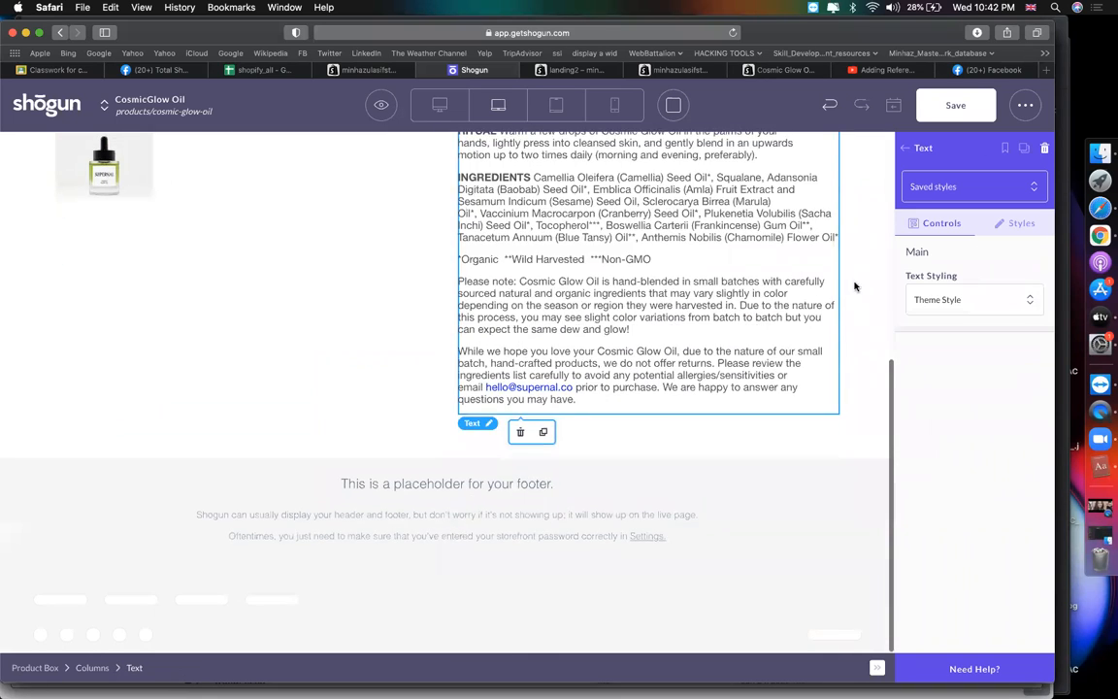
{"action": "left_click", "coordinate": [913, 153]}
{"action": "left_click_drag", "start_coordinate": [936, 242], "coordinate": [501, 503]}
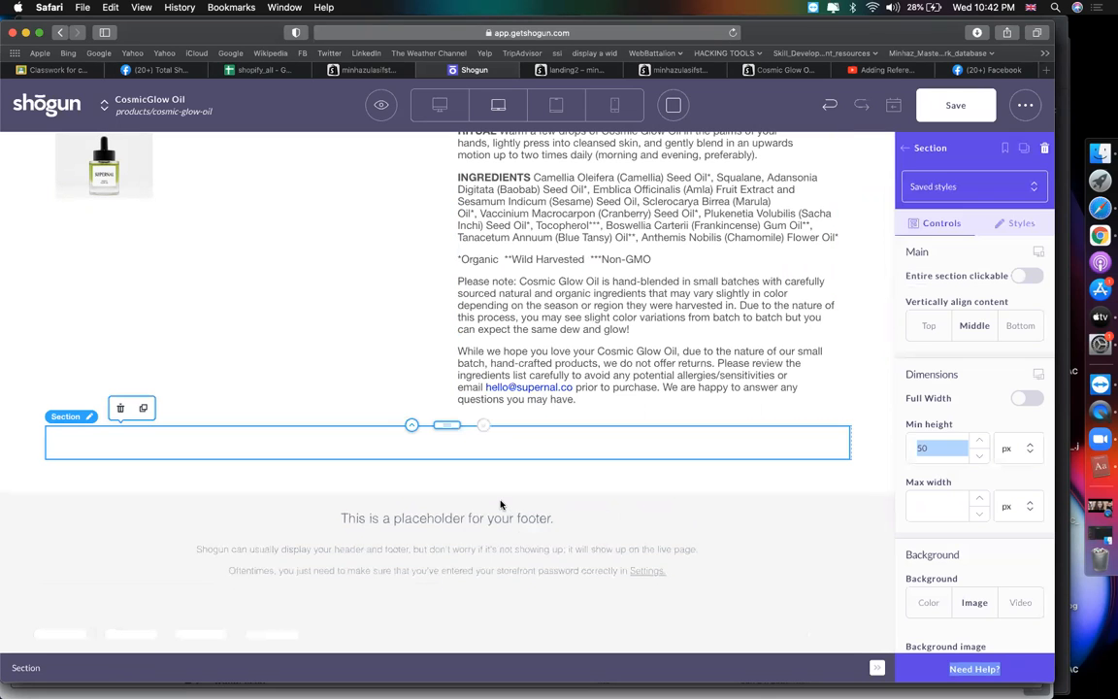
Move the product description text from the product column into the new section beneath the columns
{"action": "scroll", "coordinate": [526, 476], "scroll_direction": "up", "scroll_amount": 2}
{"action": "left_click", "coordinate": [618, 291]}
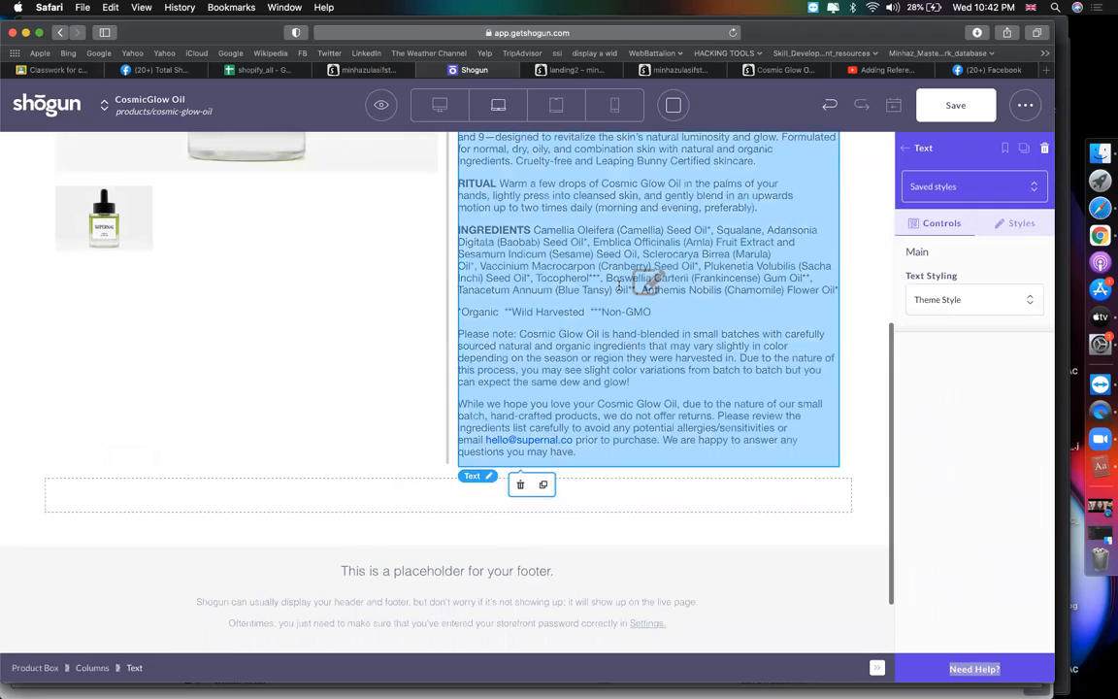
{"action": "scroll", "coordinate": [618, 286], "scroll_direction": "up", "scroll_amount": 2}
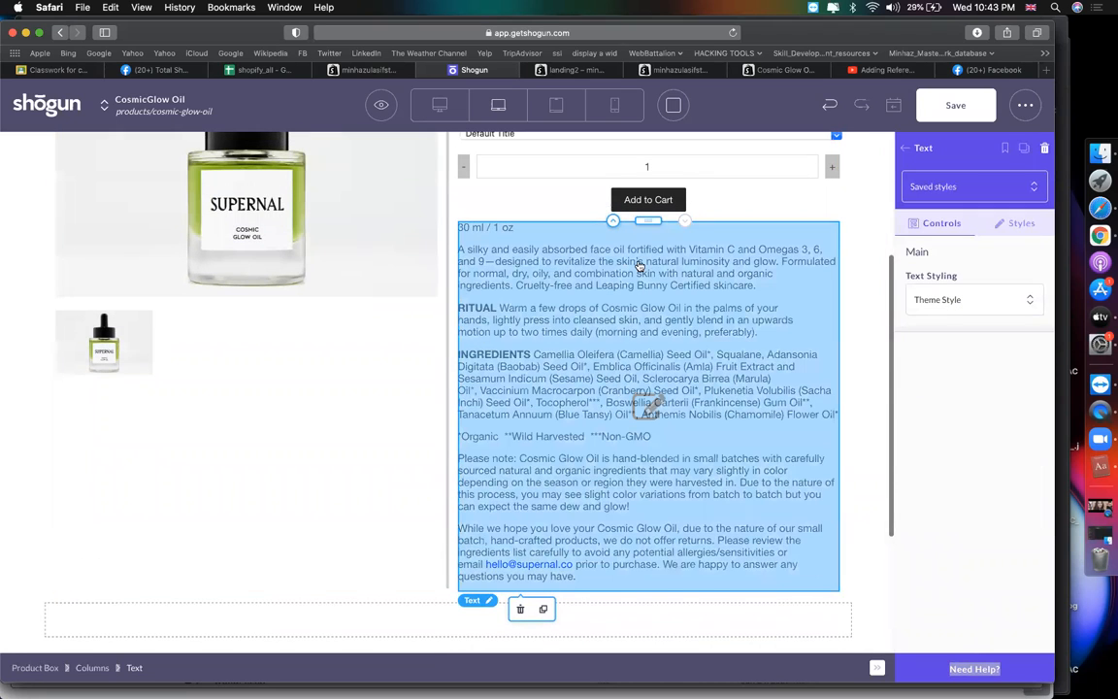
{"action": "left_click_drag", "start_coordinate": [648, 185], "coordinate": [446, 588]}
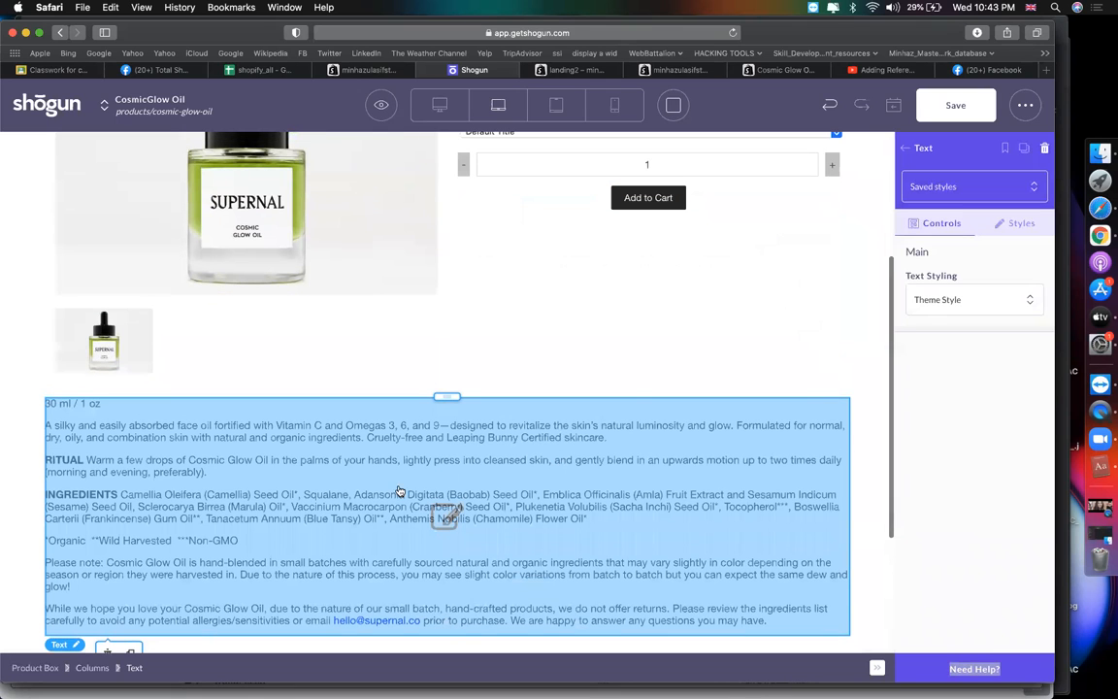
{"action": "left_click", "coordinate": [399, 492]}
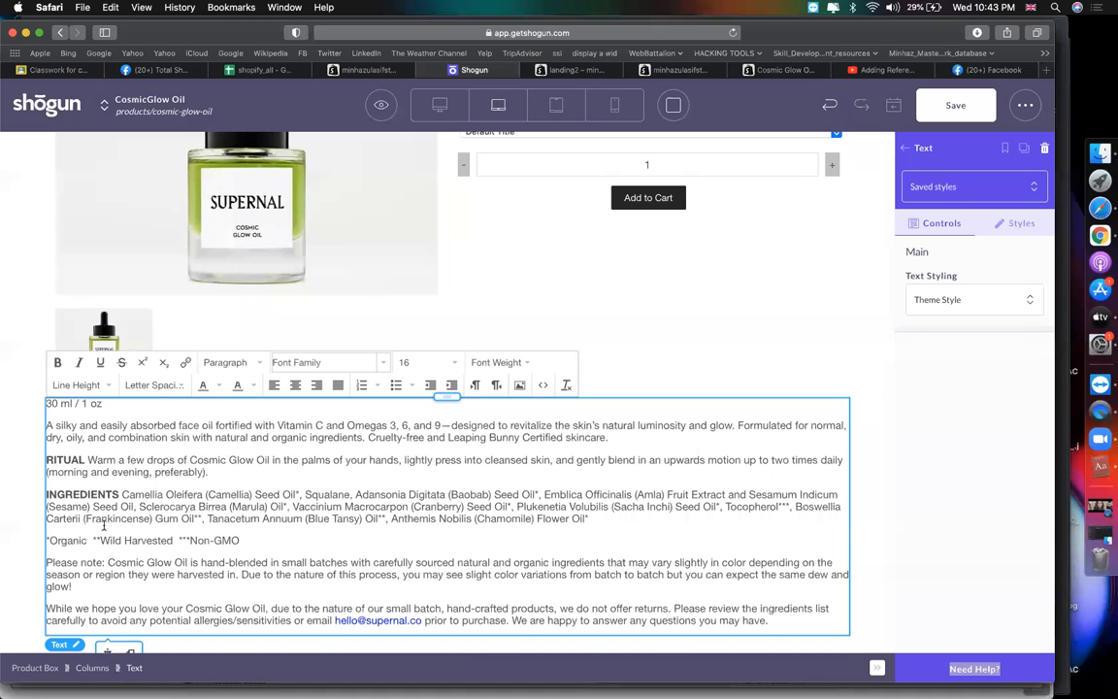
{"action": "left_click", "coordinate": [30, 419]}
{"action": "left_click", "coordinate": [60, 424]}
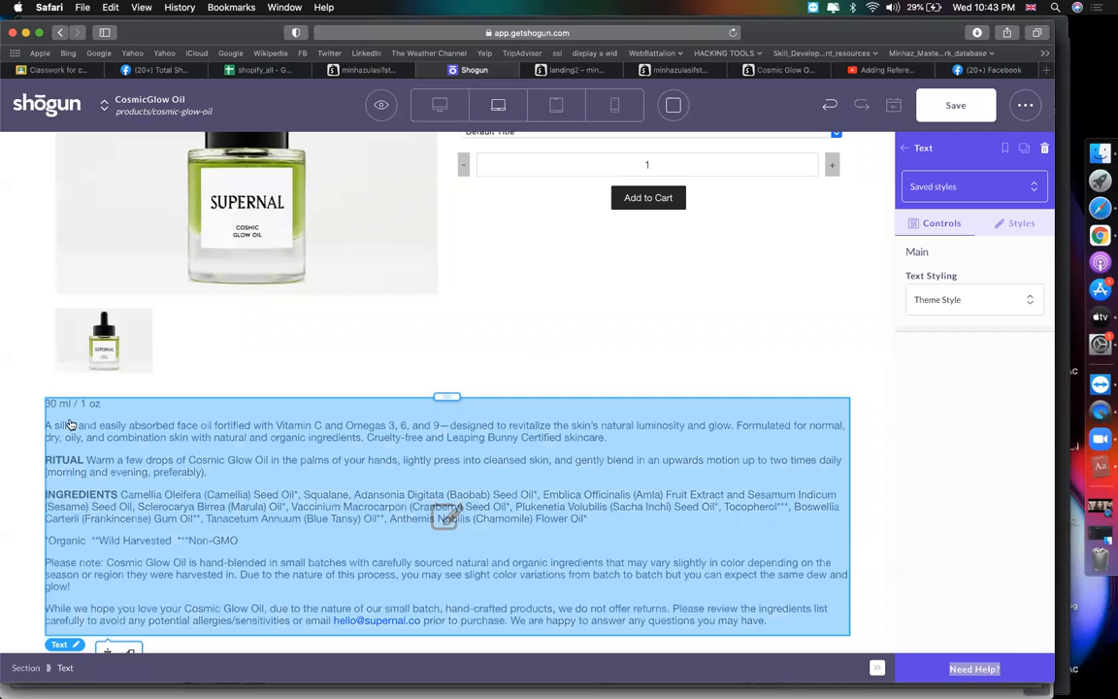
Add a Heading above the description text and word it "Product Description:"
{"action": "left_click", "coordinate": [41, 403]}
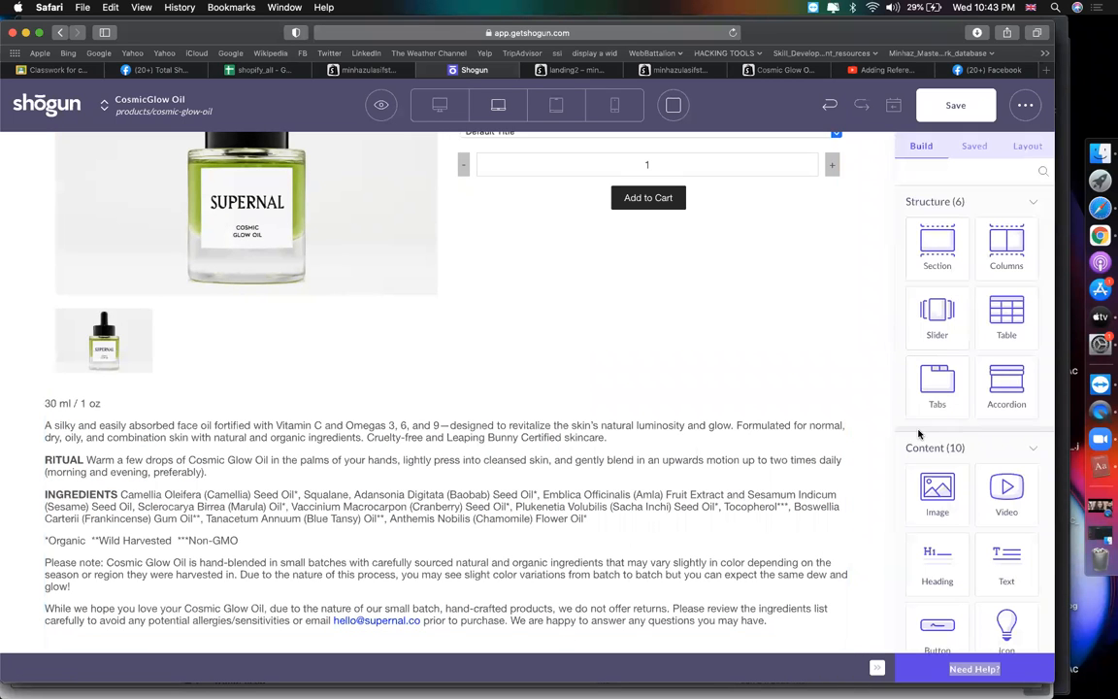
{"action": "scroll", "coordinate": [937, 463], "scroll_direction": "down", "scroll_amount": 3}
{"action": "left_click_drag", "start_coordinate": [935, 442], "coordinate": [232, 398]}
{"action": "double_click", "coordinate": [455, 416]}
{"action": "left_click", "coordinate": [455, 416]}
{"action": "double_click", "coordinate": [457, 416]}
{"action": "type", "text": "Prod"}
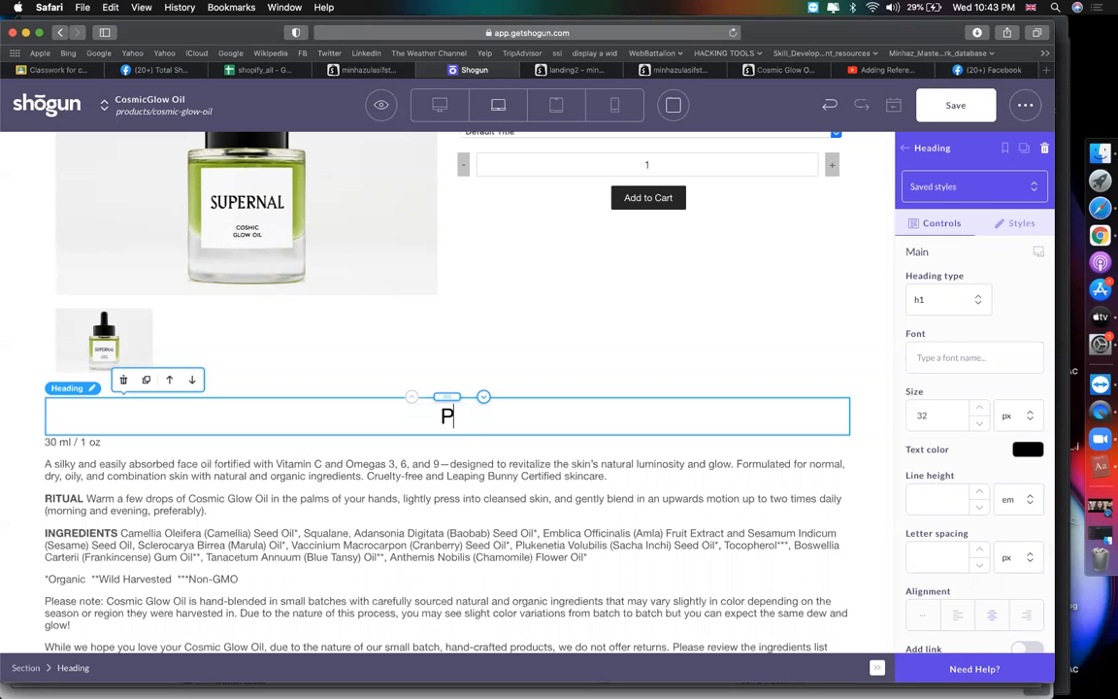
{"action": "type", "text": "Des"}
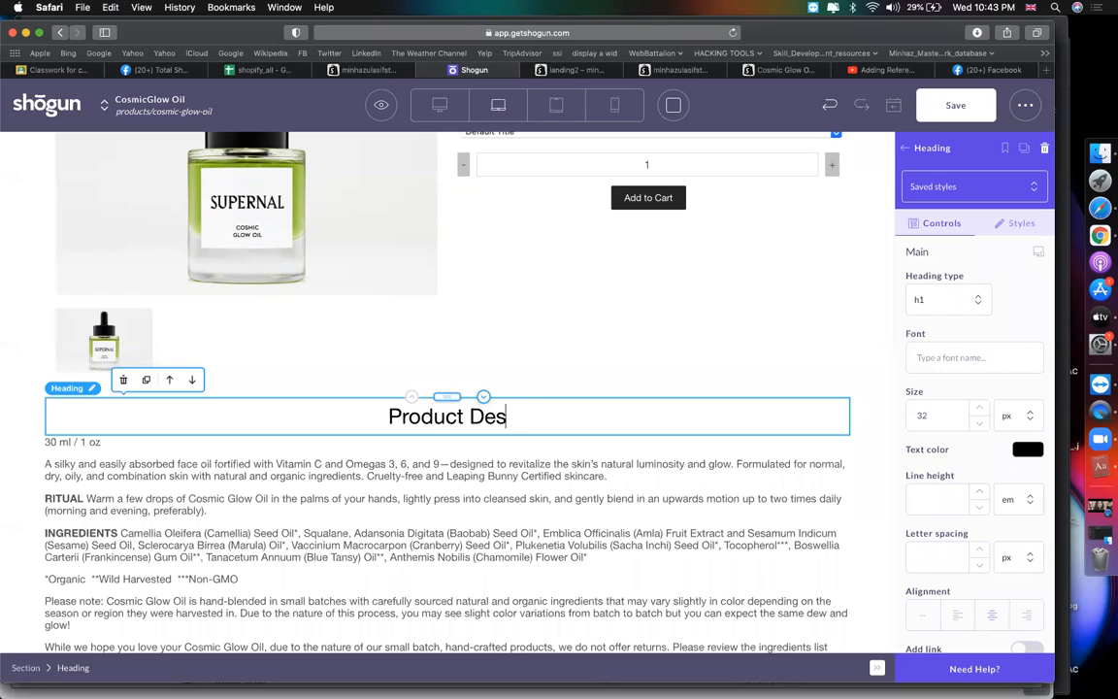
{"action": "type", "text": "cription:"}
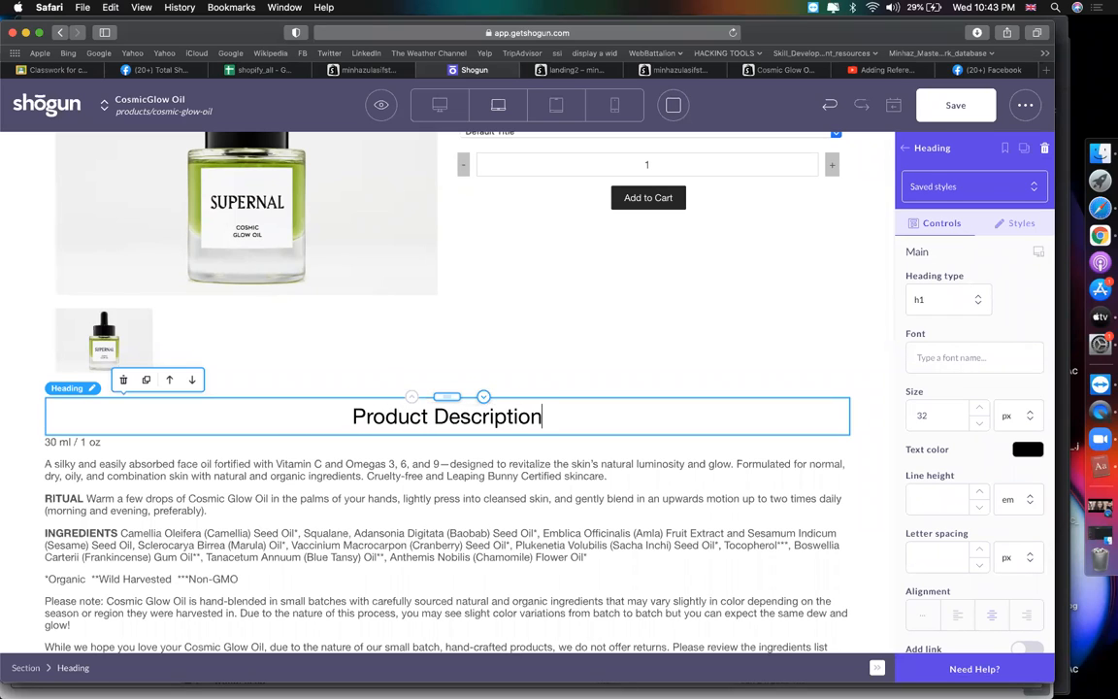
Left-align the "Product Description:" heading and check it on the page
{"action": "left_click", "coordinate": [957, 614]}
{"action": "scroll", "coordinate": [556, 508], "scroll_direction": "down", "scroll_amount": 3}
{"action": "scroll", "coordinate": [556, 509], "scroll_direction": "up", "scroll_amount": 5}
{"action": "scroll", "coordinate": [556, 509], "scroll_direction": "down", "scroll_amount": 5}
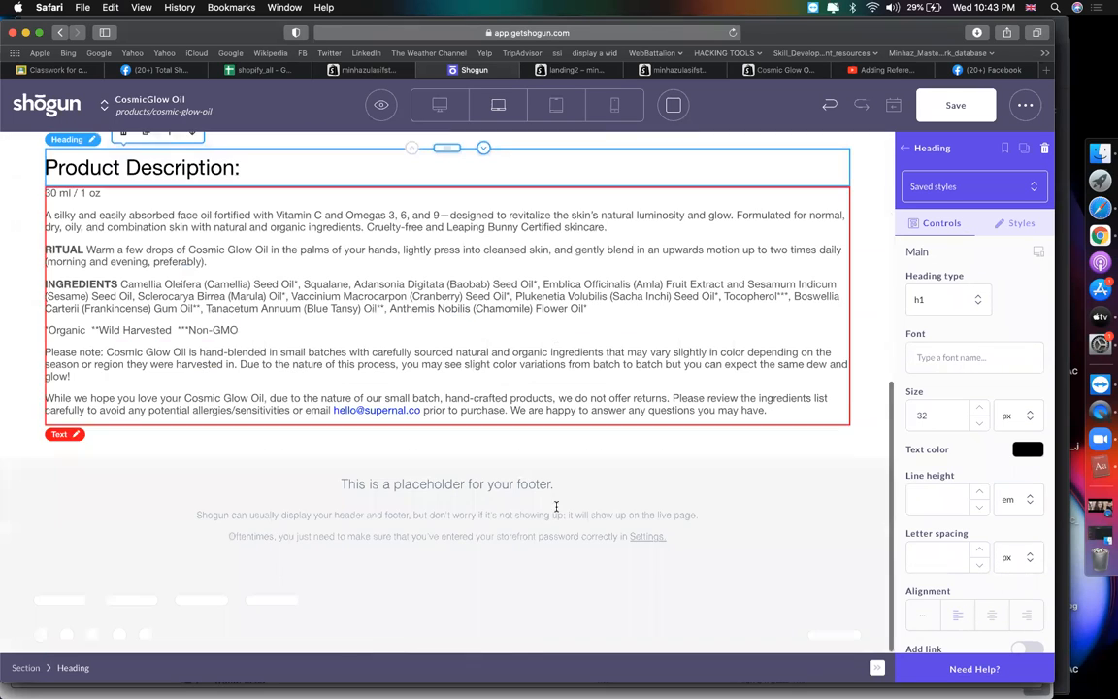
Add a Product Reviews element directly below the product price and look over its sample reviews
{"action": "left_click", "coordinate": [908, 147]}
{"action": "scroll", "coordinate": [945, 396], "scroll_direction": "down", "scroll_amount": 8}
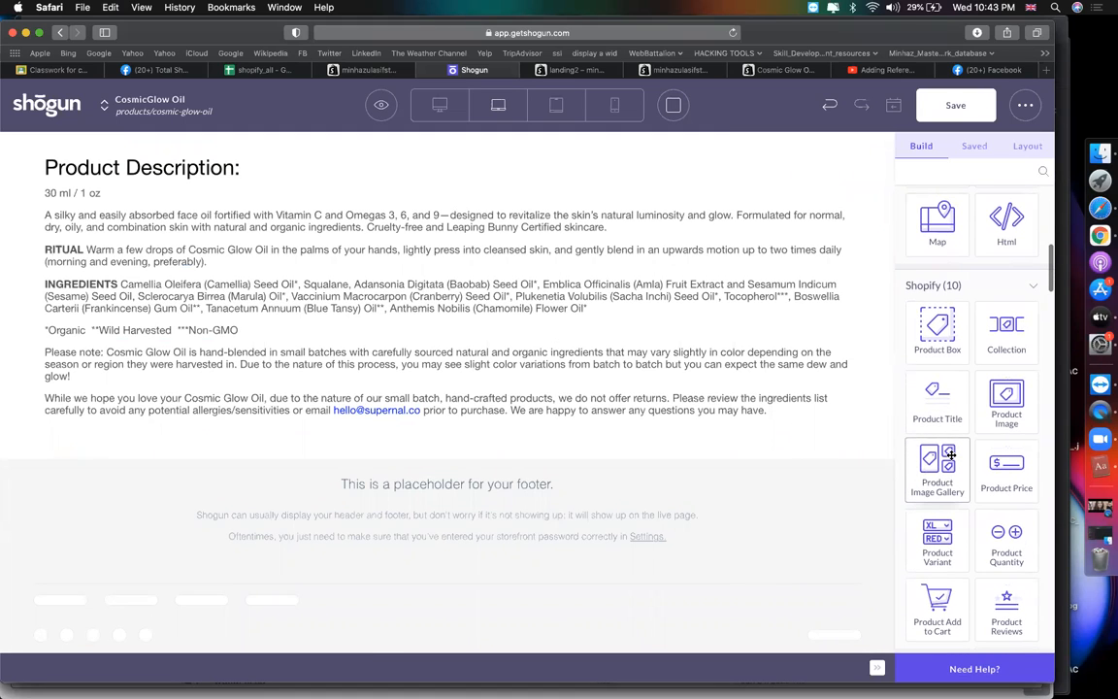
{"action": "scroll", "coordinate": [951, 454], "scroll_direction": "down", "scroll_amount": 3}
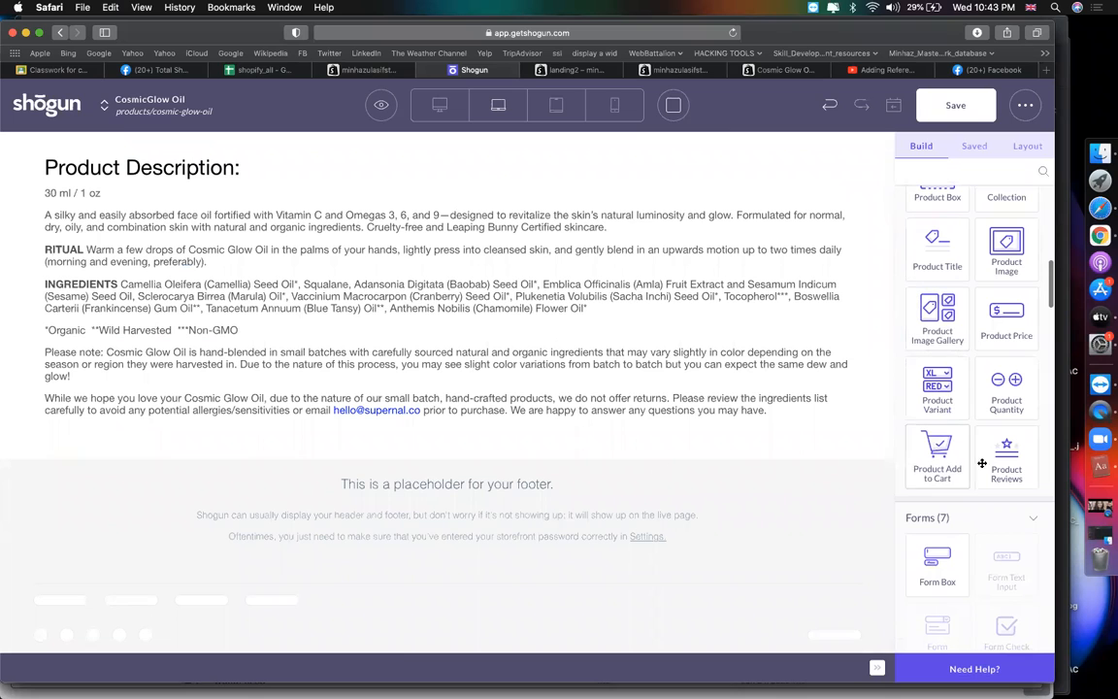
{"action": "scroll", "coordinate": [601, 444], "scroll_direction": "up", "scroll_amount": 5}
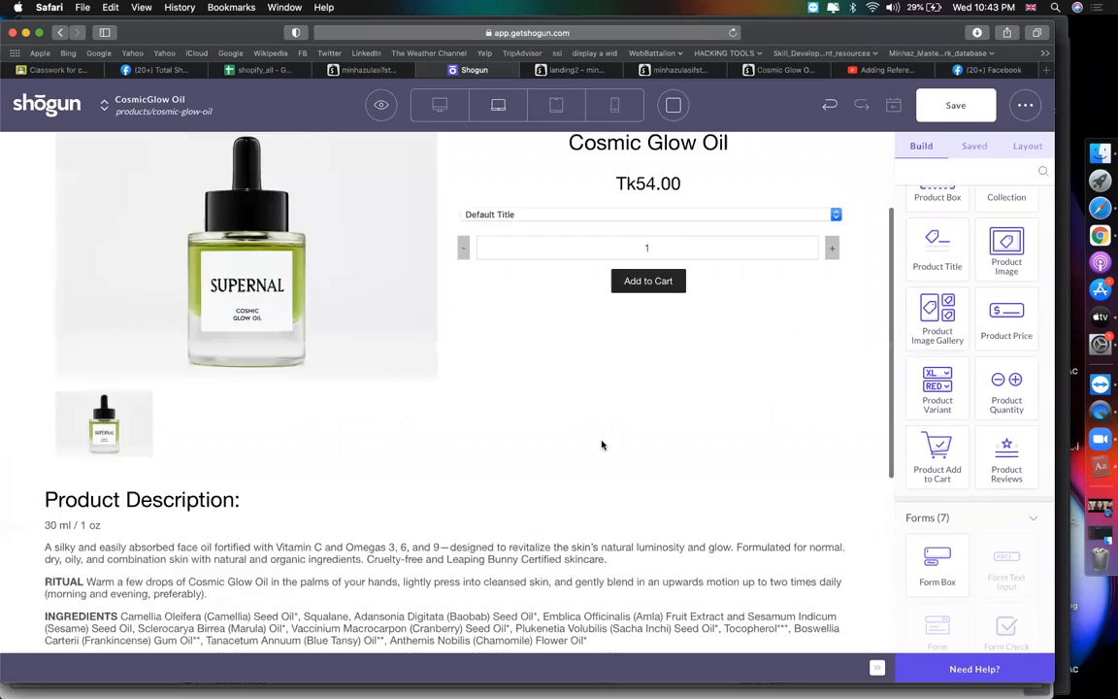
{"action": "left_click_drag", "start_coordinate": [1006, 462], "coordinate": [681, 354]}
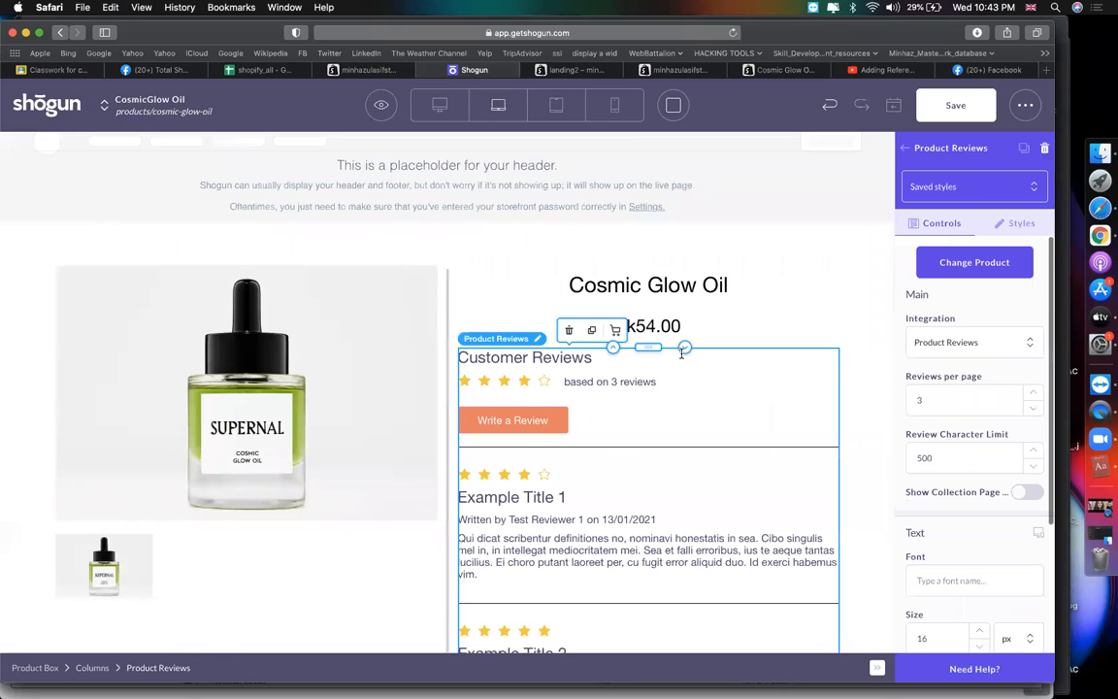
{"action": "scroll", "coordinate": [681, 354], "scroll_direction": "down", "scroll_amount": 2}
{"action": "scroll", "coordinate": [681, 355], "scroll_direction": "down", "scroll_amount": 3}
{"action": "scroll", "coordinate": [679, 359], "scroll_direction": "up", "scroll_amount": 4}
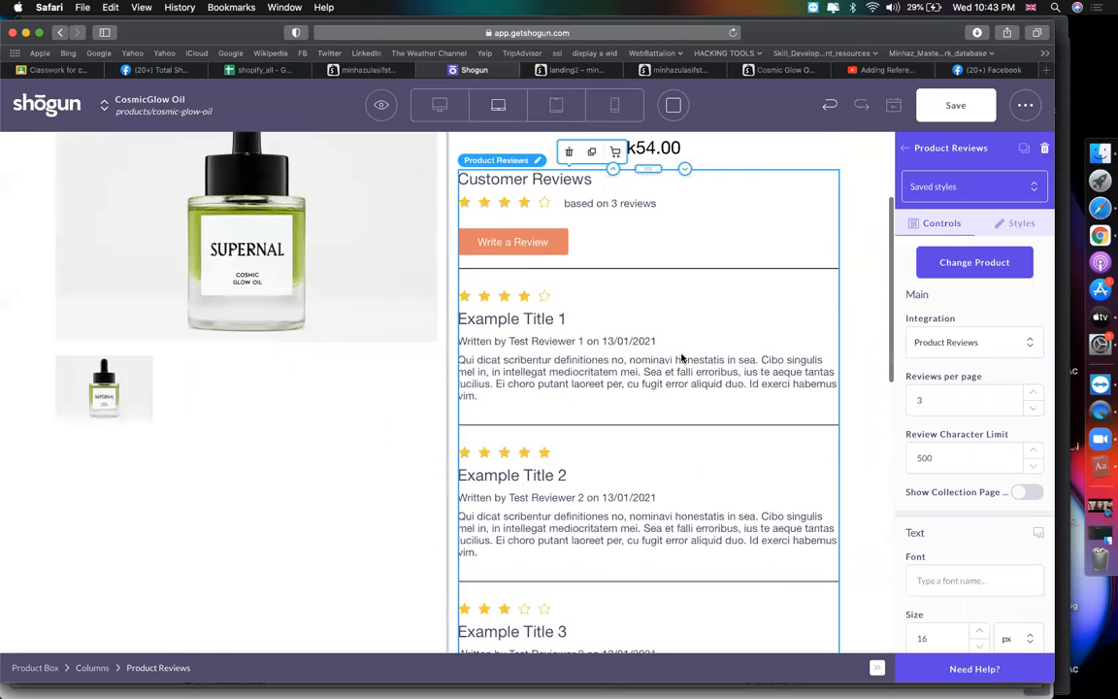
Delete the Product Reviews element below the product price
{"action": "scroll", "coordinate": [624, 467], "scroll_direction": "down", "scroll_amount": 1}
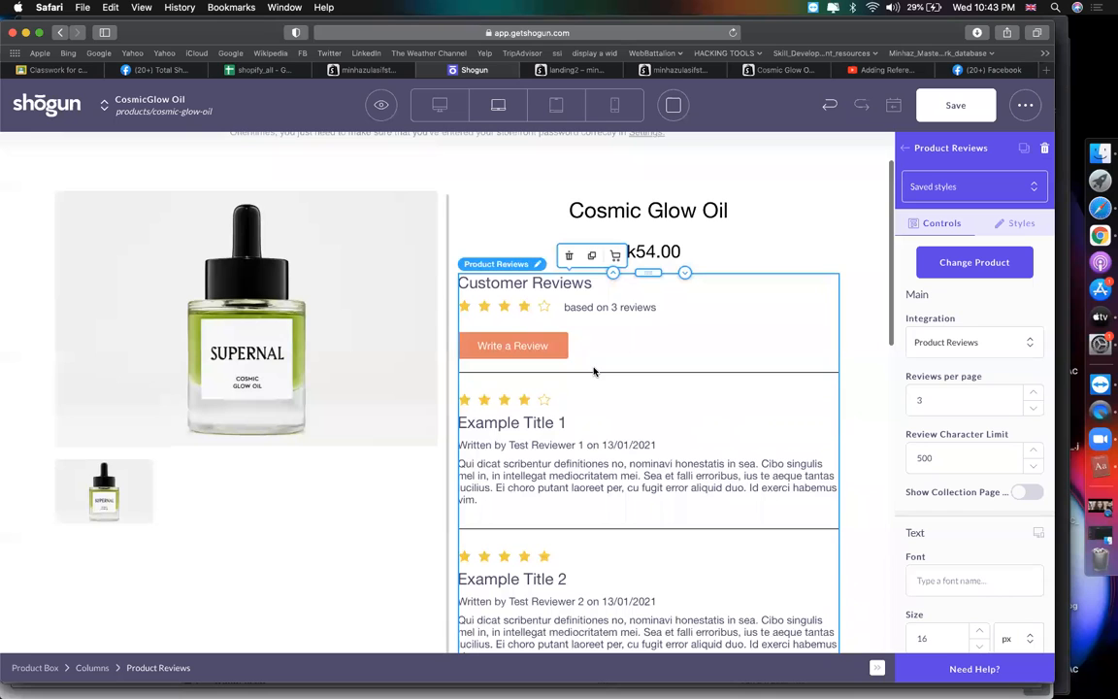
{"action": "left_click", "coordinate": [569, 255]}
{"action": "scroll", "coordinate": [679, 407], "scroll_direction": "down", "scroll_amount": 10}
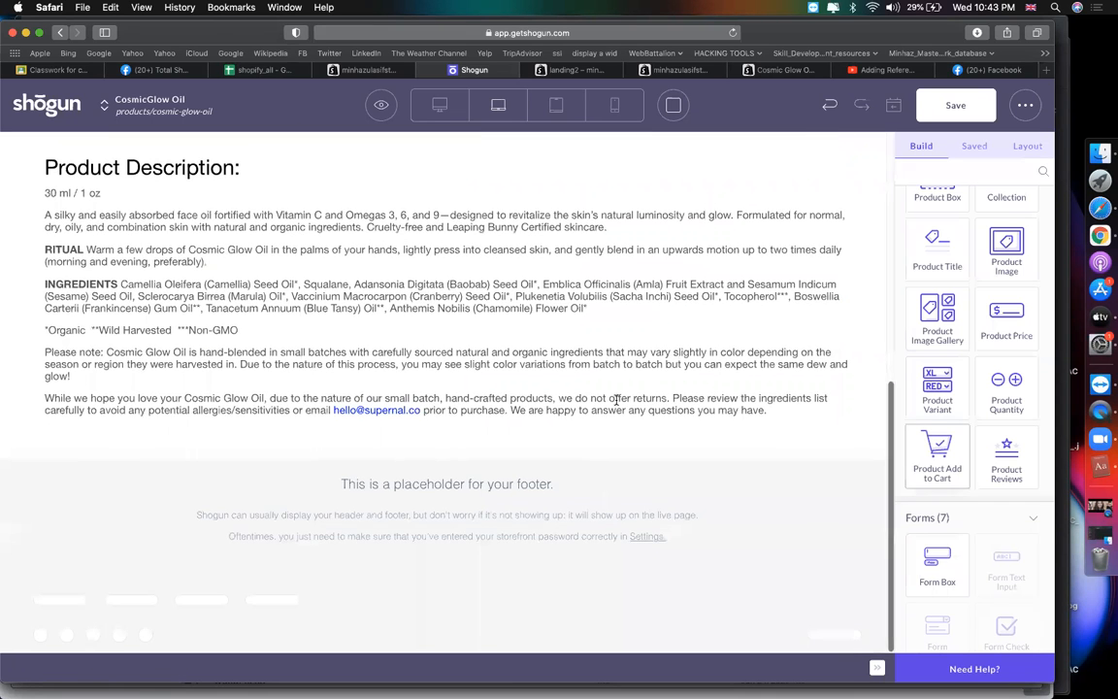
Duplicate the "Product Description:" heading, move the copy beneath the description text and reword it "Product Reviews:"
{"action": "scroll", "coordinate": [327, 289], "scroll_direction": "up", "scroll_amount": 3}
{"action": "left_click", "coordinate": [156, 241]}
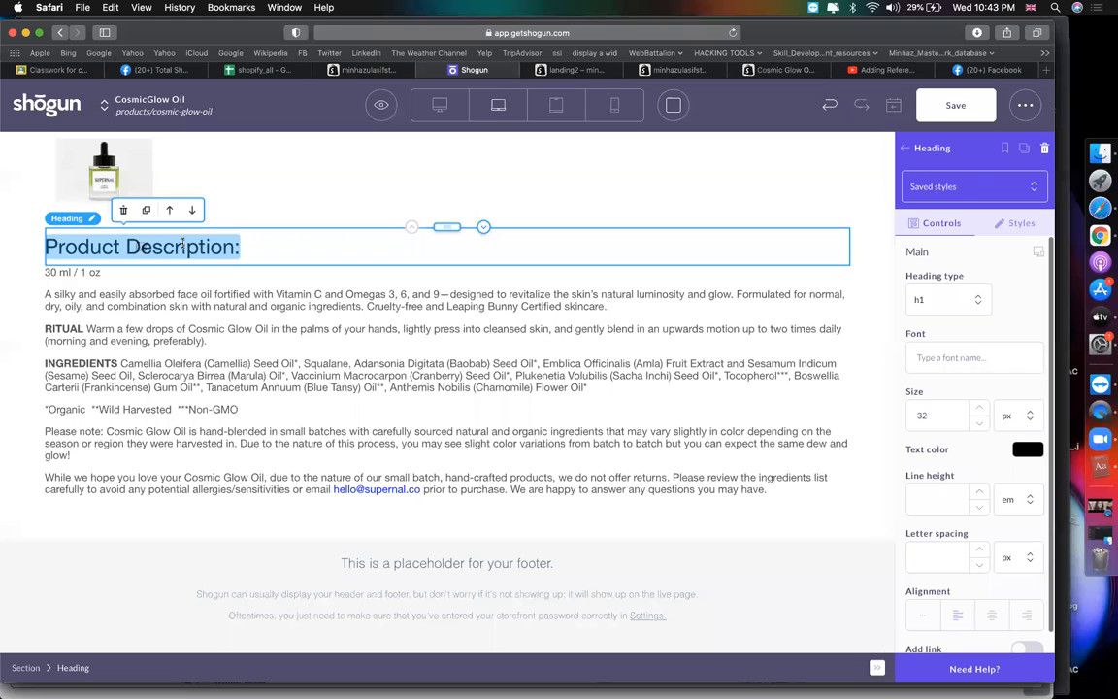
{"action": "left_click", "coordinate": [147, 211]}
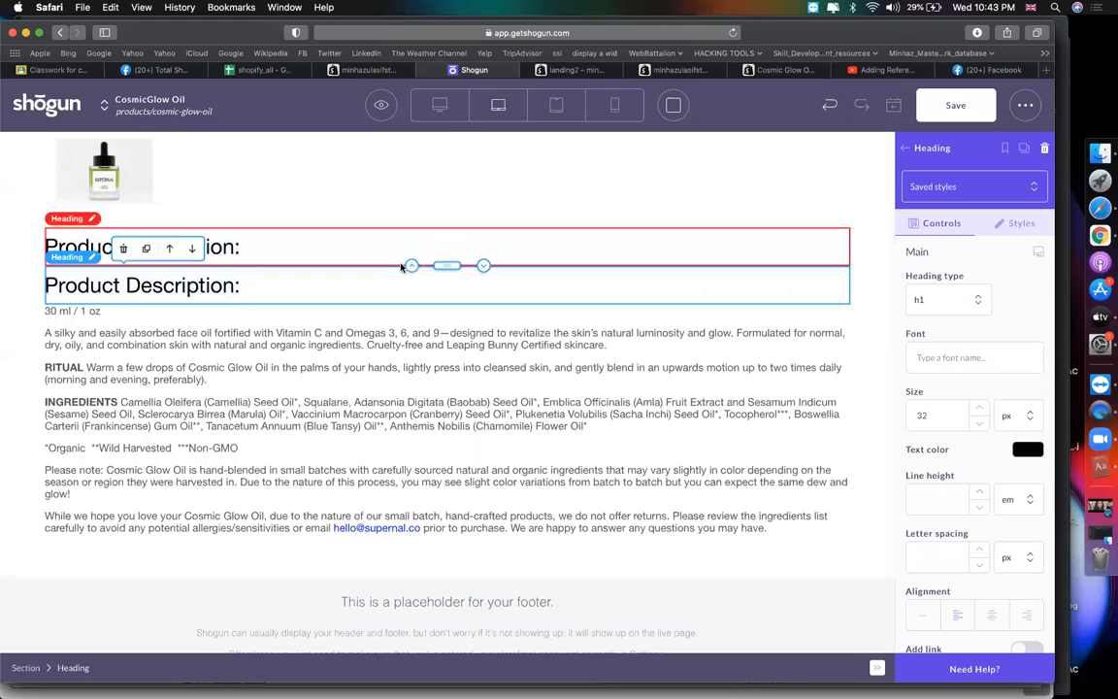
{"action": "left_click_drag", "start_coordinate": [448, 266], "coordinate": [374, 570]}
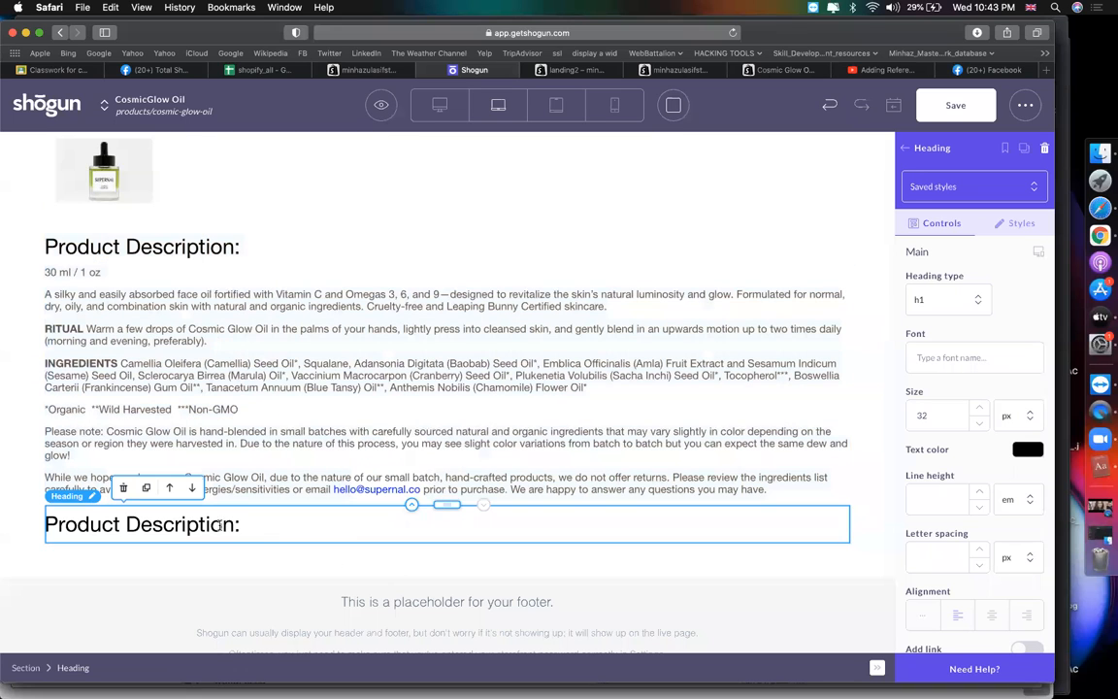
{"action": "key", "text": "super+a"}
{"action": "type", "text": "P"}
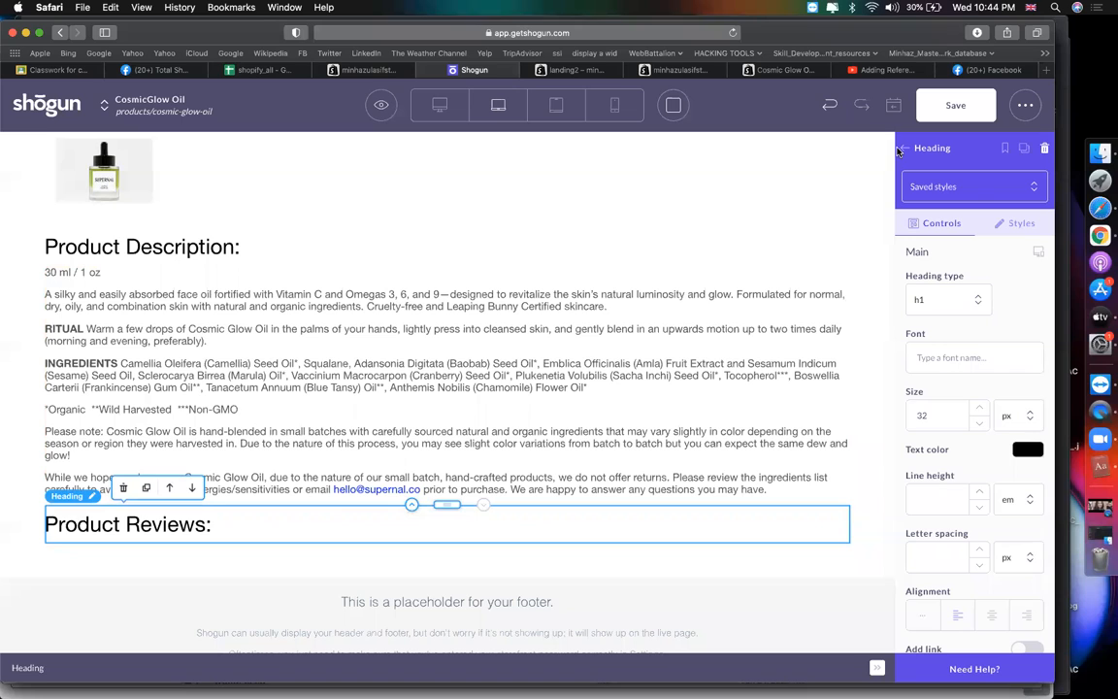
Set the "Product Reviews:" heading's top and bottom margins to 100 px
{"action": "scroll", "coordinate": [961, 504], "scroll_direction": "down", "scroll_amount": 1}
{"action": "left_click", "coordinate": [935, 481]}
{"action": "scroll", "coordinate": [935, 481], "scroll_direction": "up", "scroll_amount": 1}
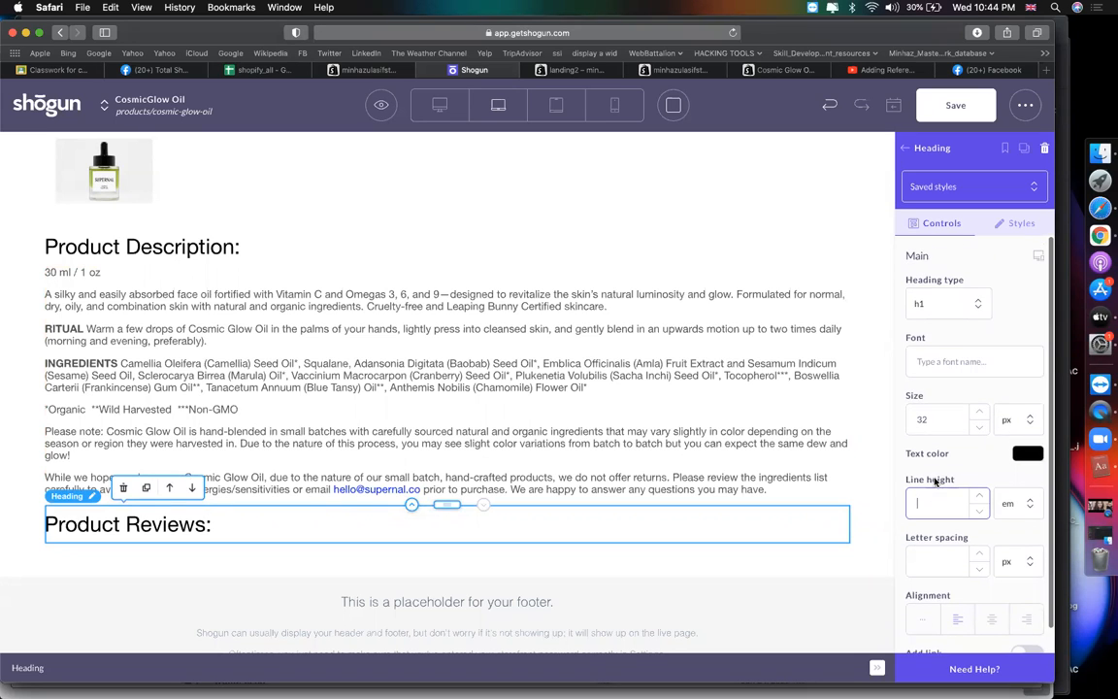
{"action": "left_click", "coordinate": [1015, 225]}
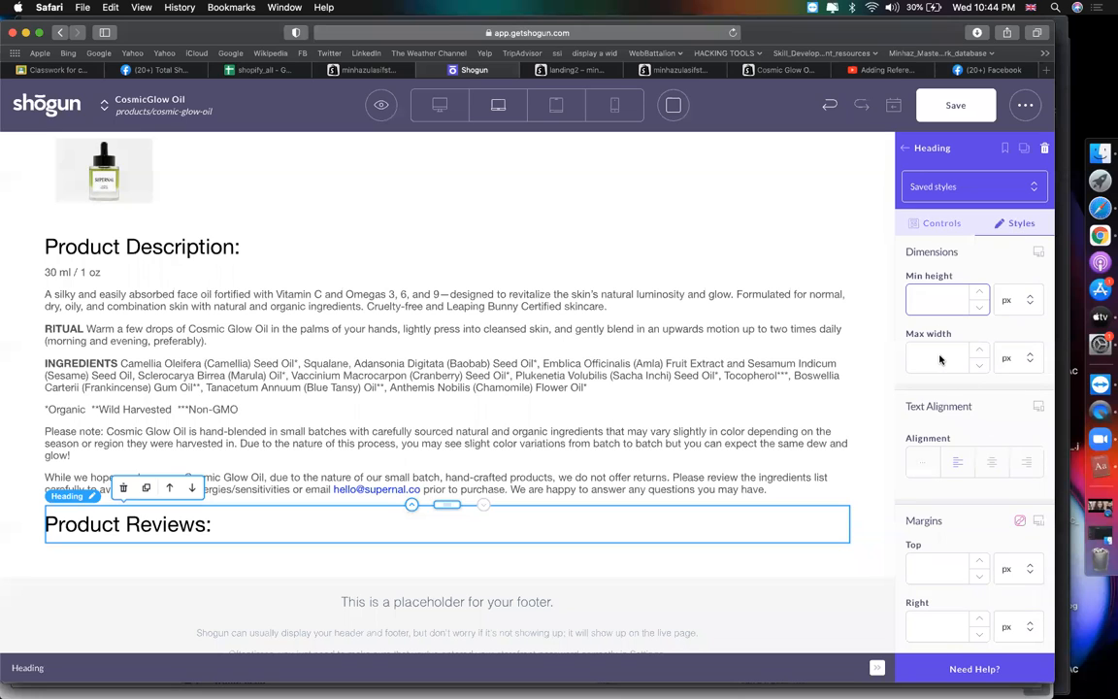
{"action": "scroll", "coordinate": [939, 359], "scroll_direction": "down", "scroll_amount": 5}
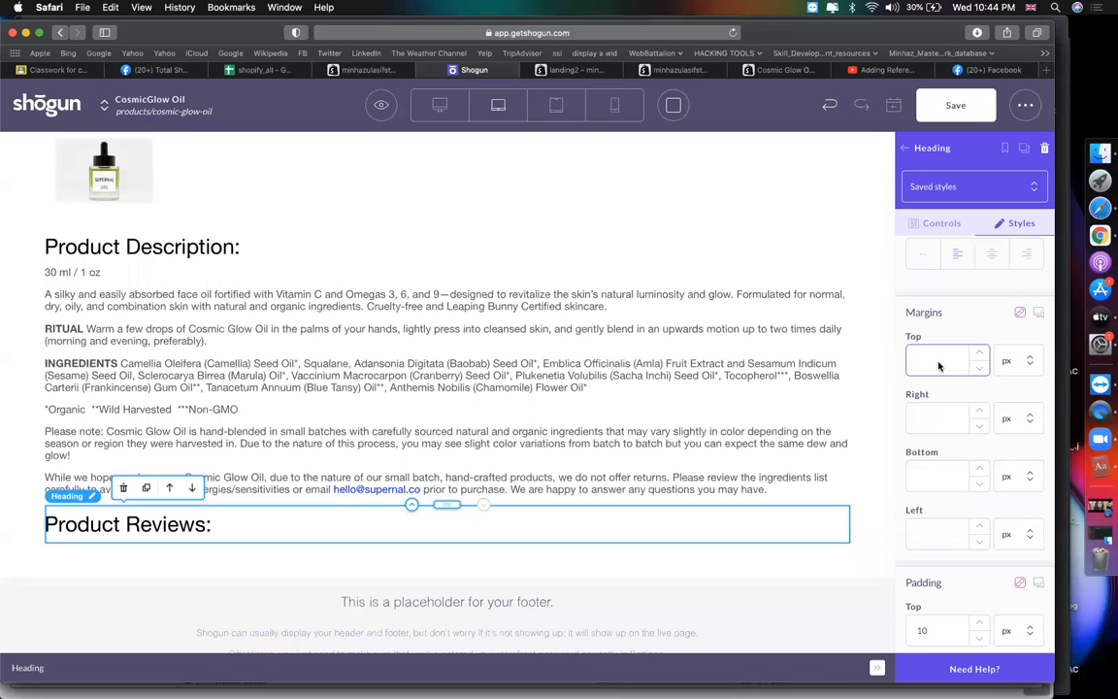
{"action": "type", "text": "100"}
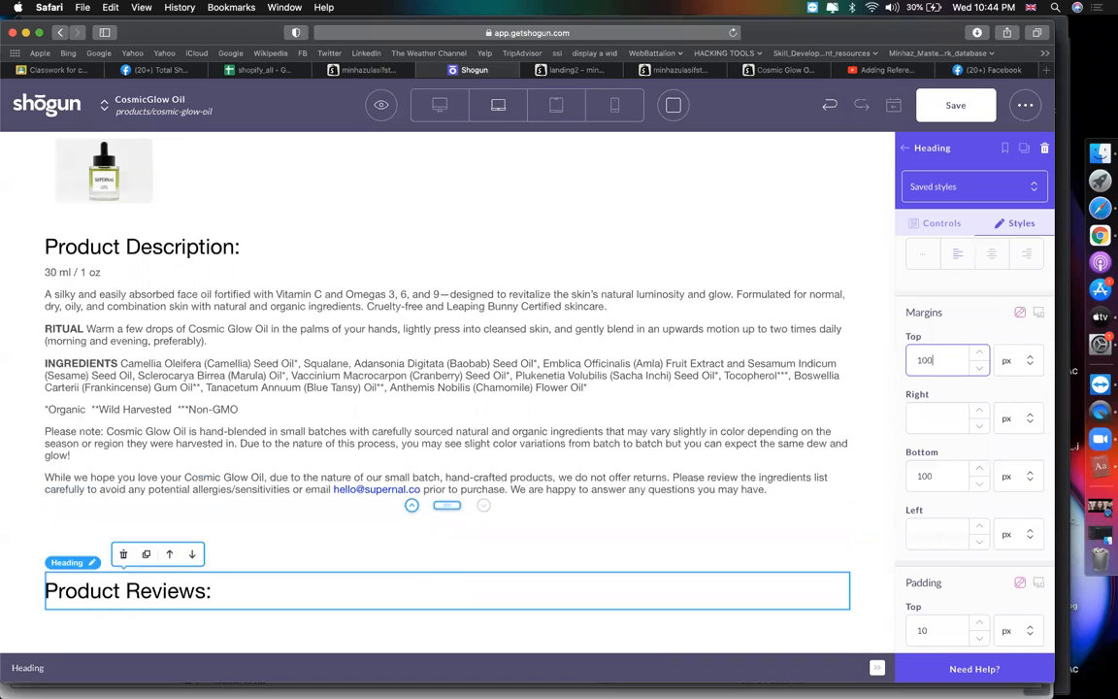
{"action": "scroll", "coordinate": [558, 437], "scroll_direction": "down", "scroll_amount": 2}
{"action": "scroll", "coordinate": [558, 437], "scroll_direction": "down", "scroll_amount": 2}
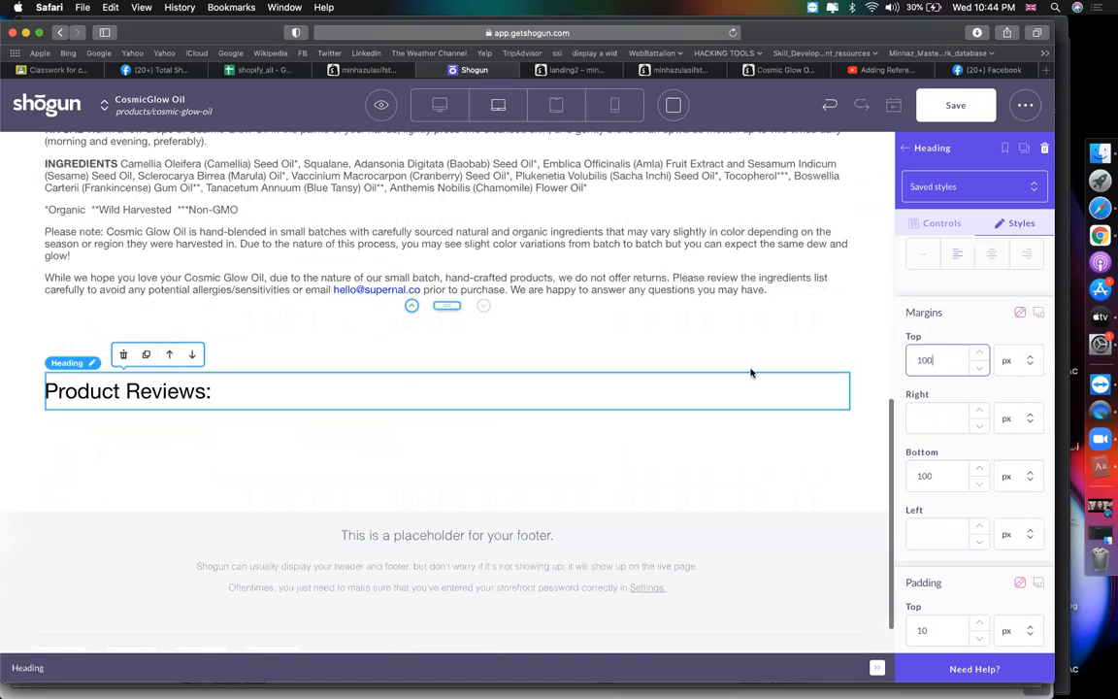
Try to place a Product Reviews element beneath the "Product Reviews:" heading
{"action": "left_click", "coordinate": [901, 152]}
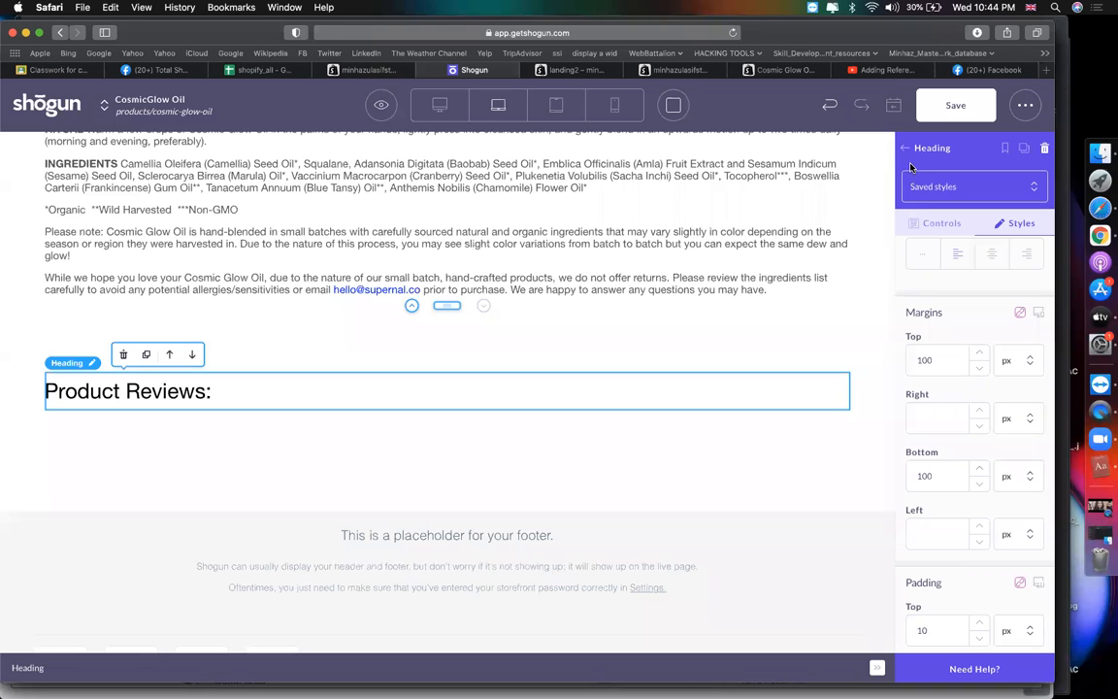
{"action": "left_click", "coordinate": [907, 148]}
{"action": "scroll", "coordinate": [970, 388], "scroll_direction": "down", "scroll_amount": 2}
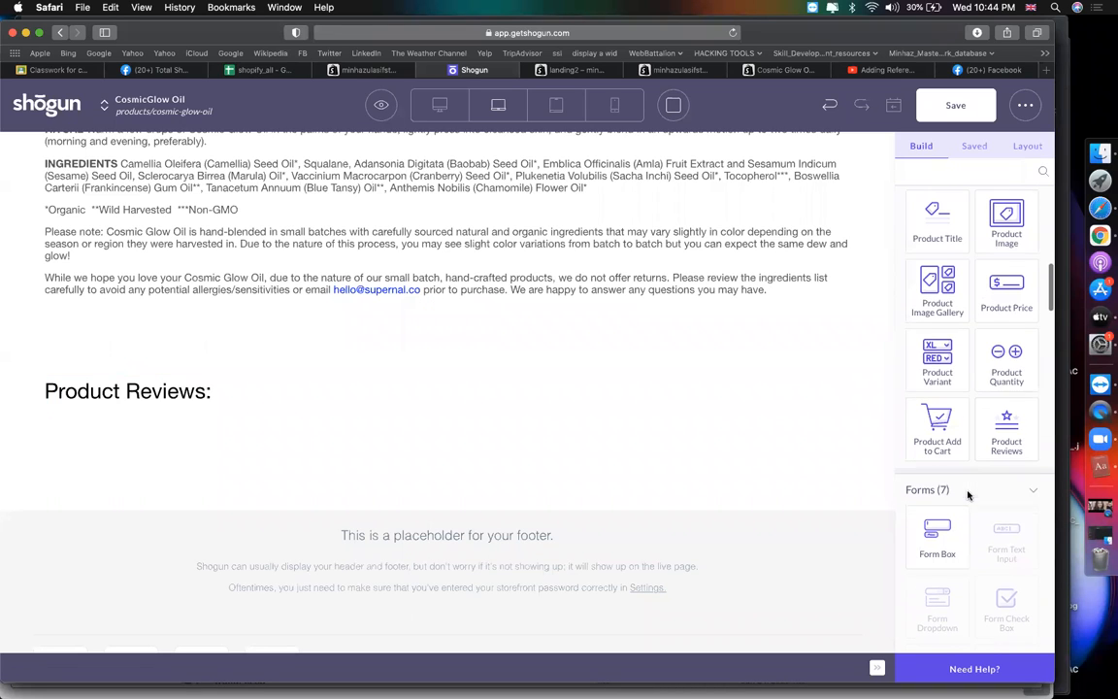
{"action": "left_click_drag", "start_coordinate": [1000, 440], "coordinate": [133, 405]}
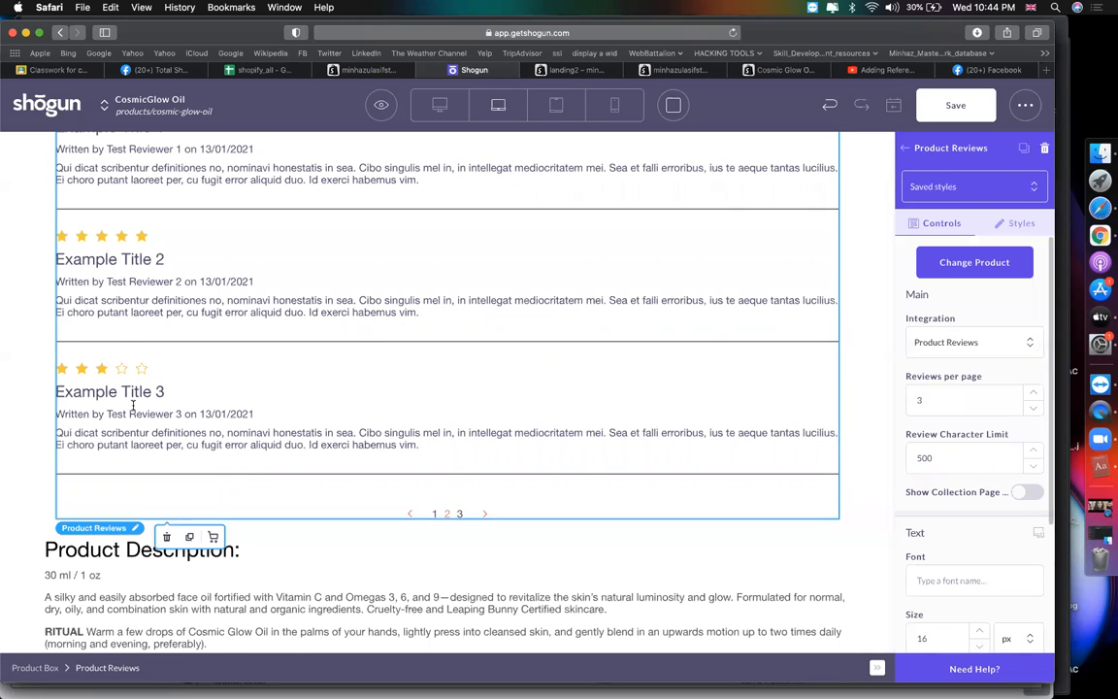
{"action": "scroll", "coordinate": [133, 406], "scroll_direction": "up", "scroll_amount": 10}
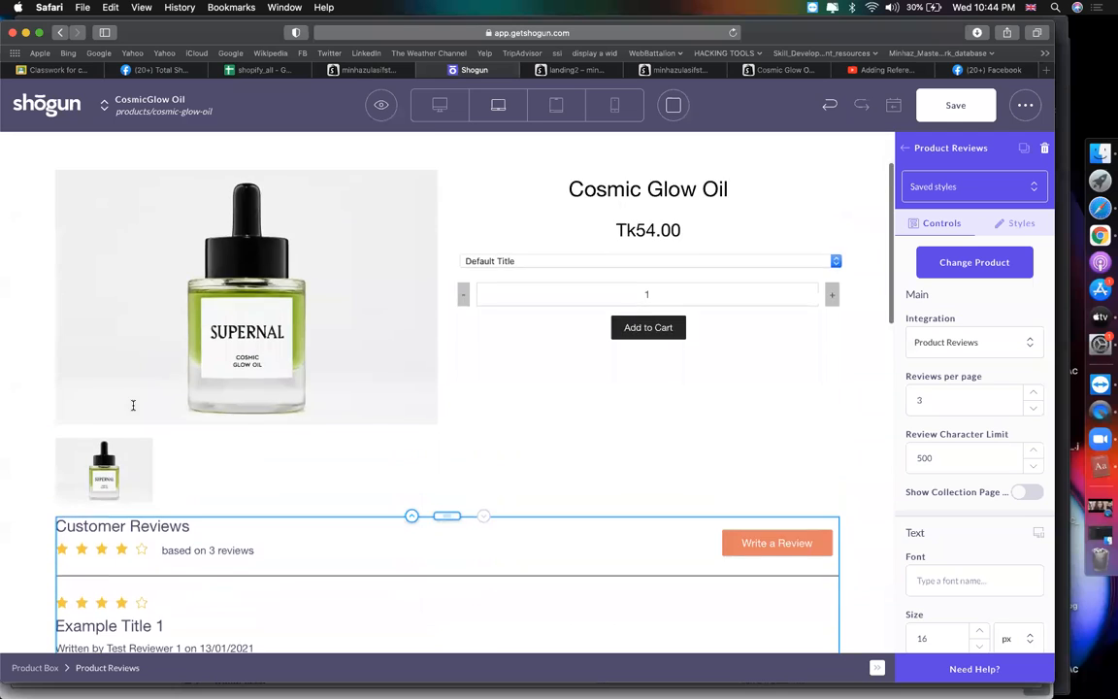
{"action": "scroll", "coordinate": [133, 406], "scroll_direction": "down", "scroll_amount": 5}
{"action": "scroll", "coordinate": [133, 406], "scroll_direction": "down", "scroll_amount": 3}
{"action": "left_click_drag", "start_coordinate": [446, 204], "coordinate": [137, 309]}
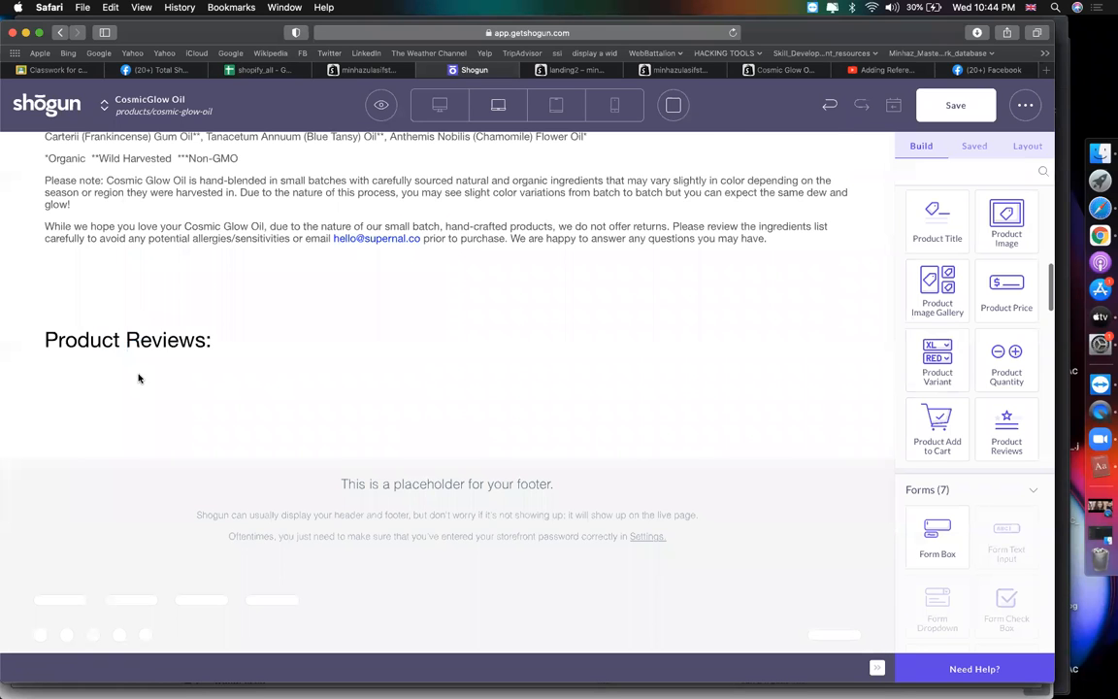
Delete the Product Reviews element beneath the product image gallery
{"action": "left_click", "coordinate": [527, 297]}
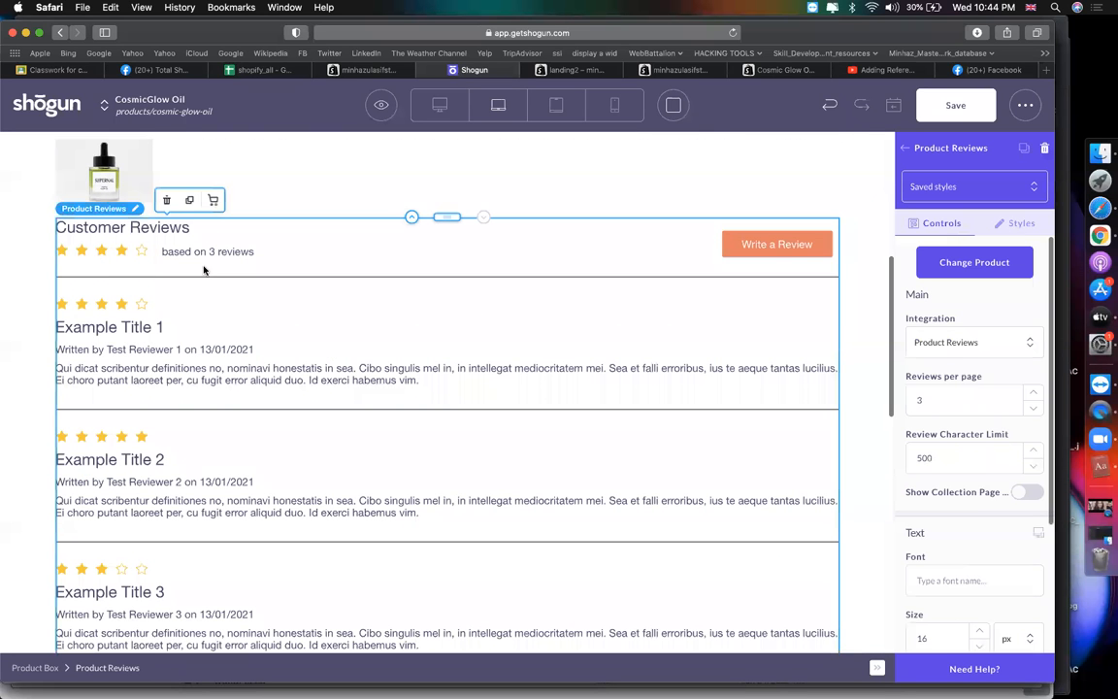
{"action": "left_click", "coordinate": [168, 201]}
{"action": "scroll", "coordinate": [210, 418], "scroll_direction": "down", "scroll_amount": 3}
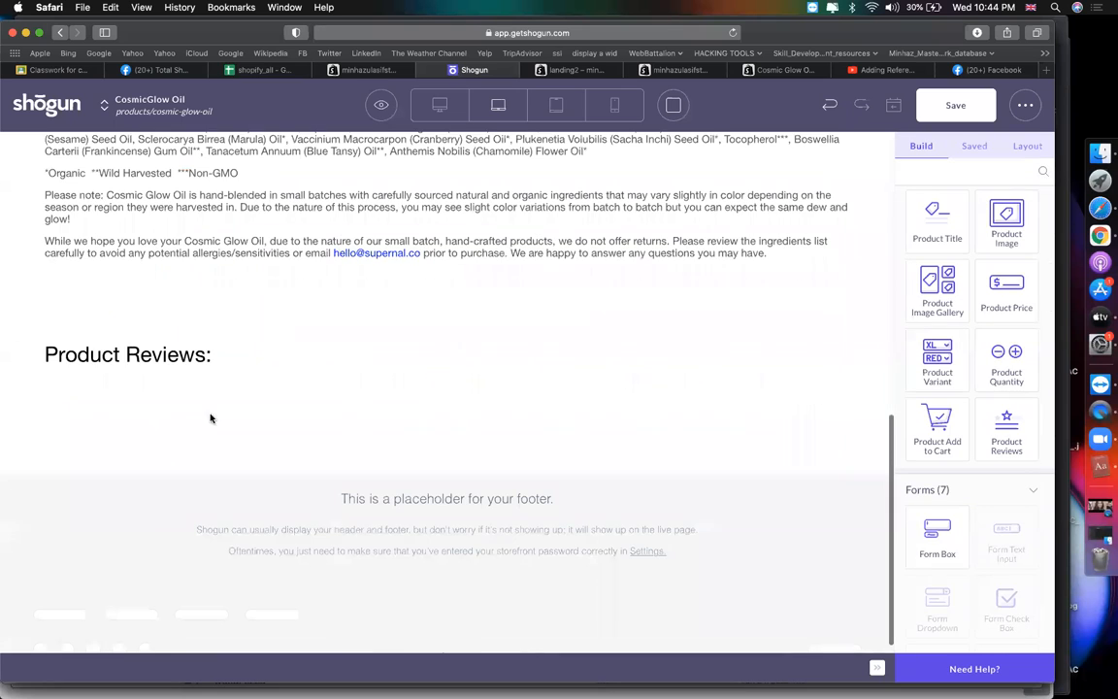
Try again to add a Product Reviews element under the "Product Reviews:" heading
{"action": "left_click", "coordinate": [194, 347]}
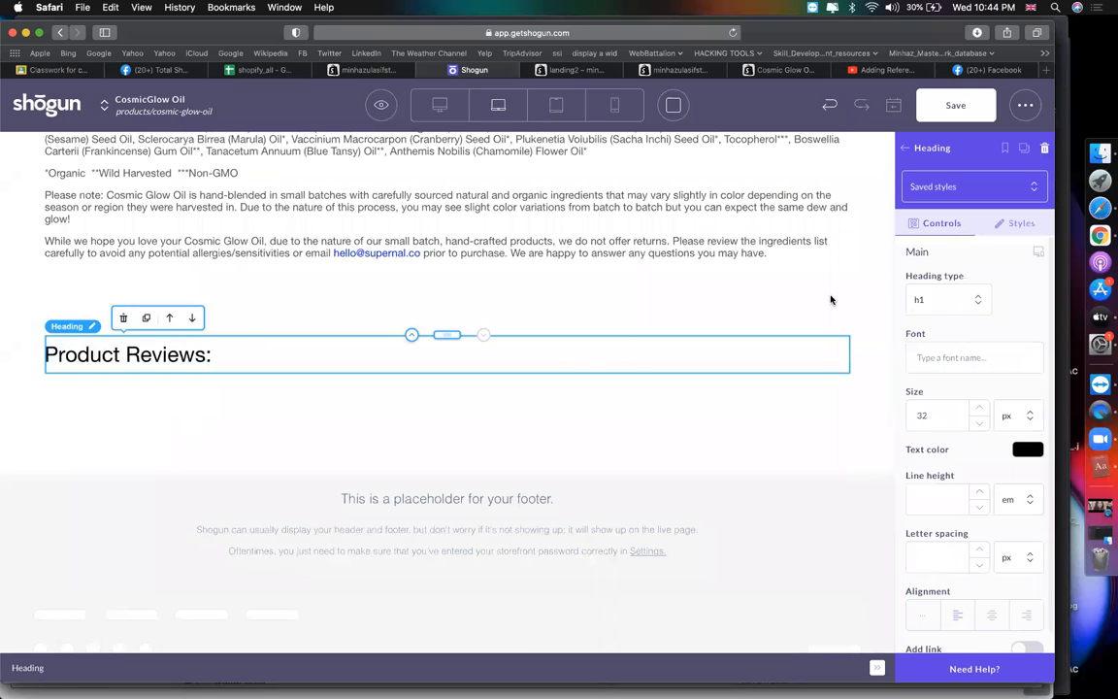
{"action": "left_click", "coordinate": [902, 148]}
{"action": "left_click_drag", "start_coordinate": [1006, 431], "coordinate": [1009, 505]}
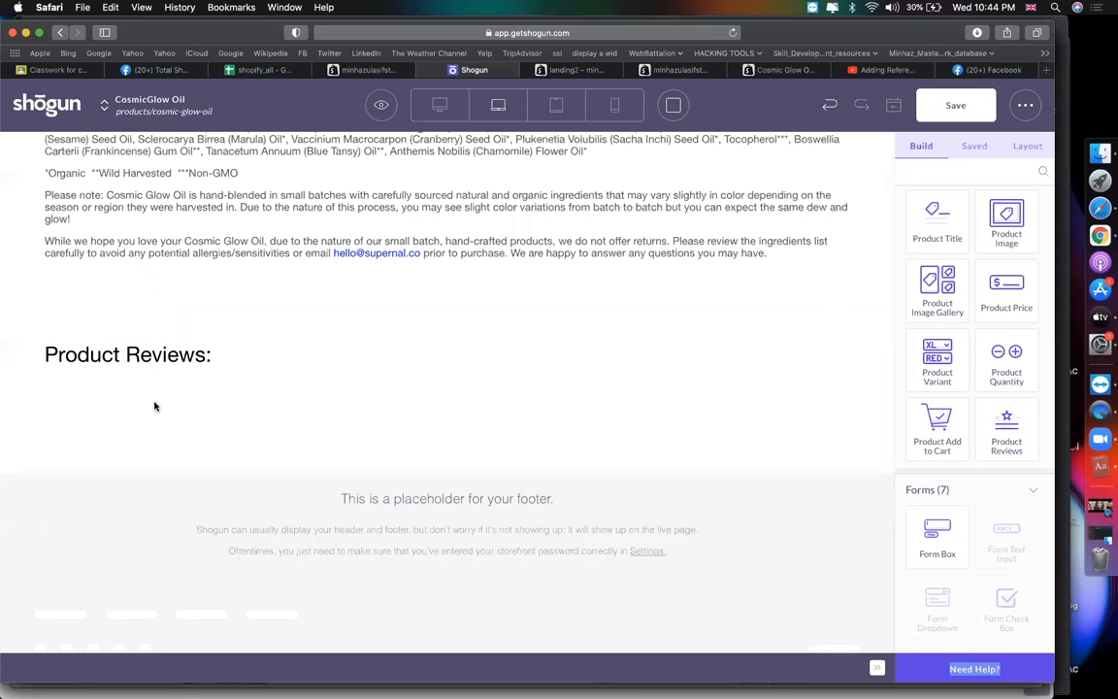
Copy the text of the "Product Reviews:" heading and delete that heading
{"action": "left_click", "coordinate": [147, 369]}
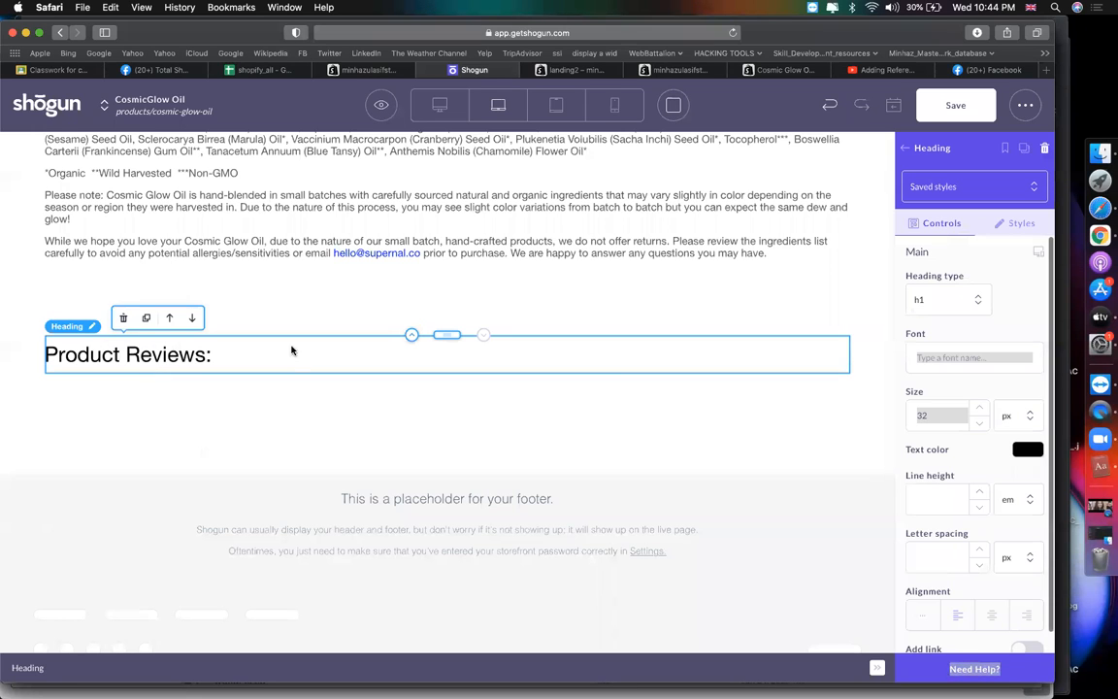
{"action": "triple_click", "coordinate": [137, 351]}
{"action": "key", "text": "super+c"}
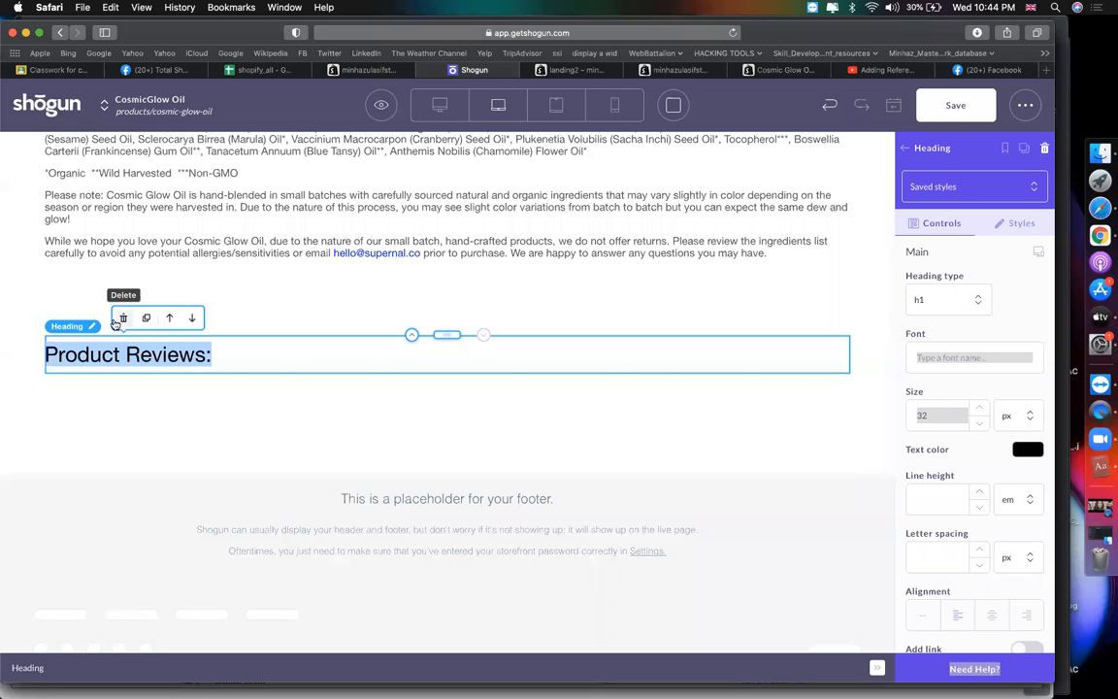
{"action": "left_click", "coordinate": [119, 321]}
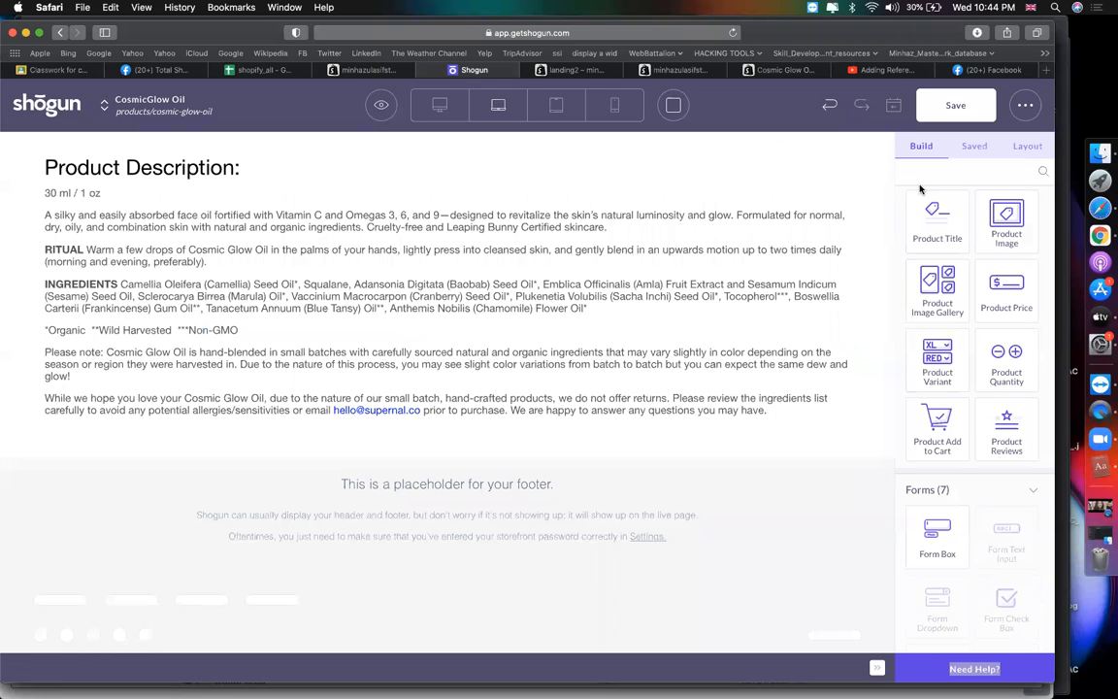
Add an empty Section beneath the product description text
{"action": "scroll", "coordinate": [940, 260], "scroll_direction": "up", "scroll_amount": 15}
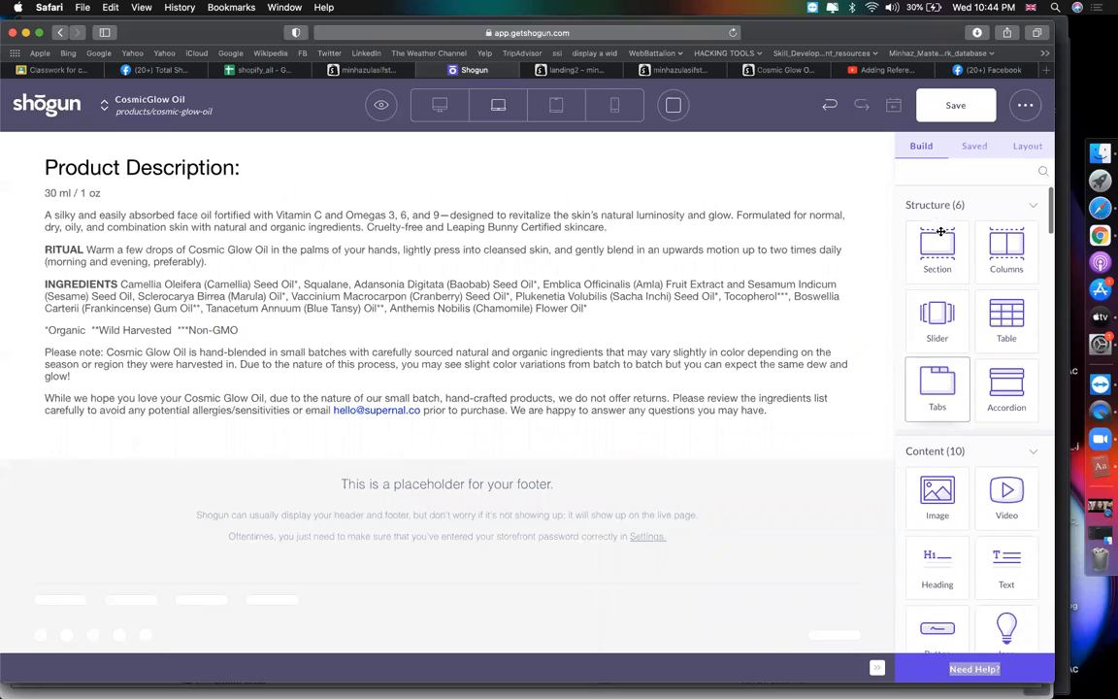
{"action": "left_click_drag", "start_coordinate": [250, 419], "coordinate": [230, 418]}
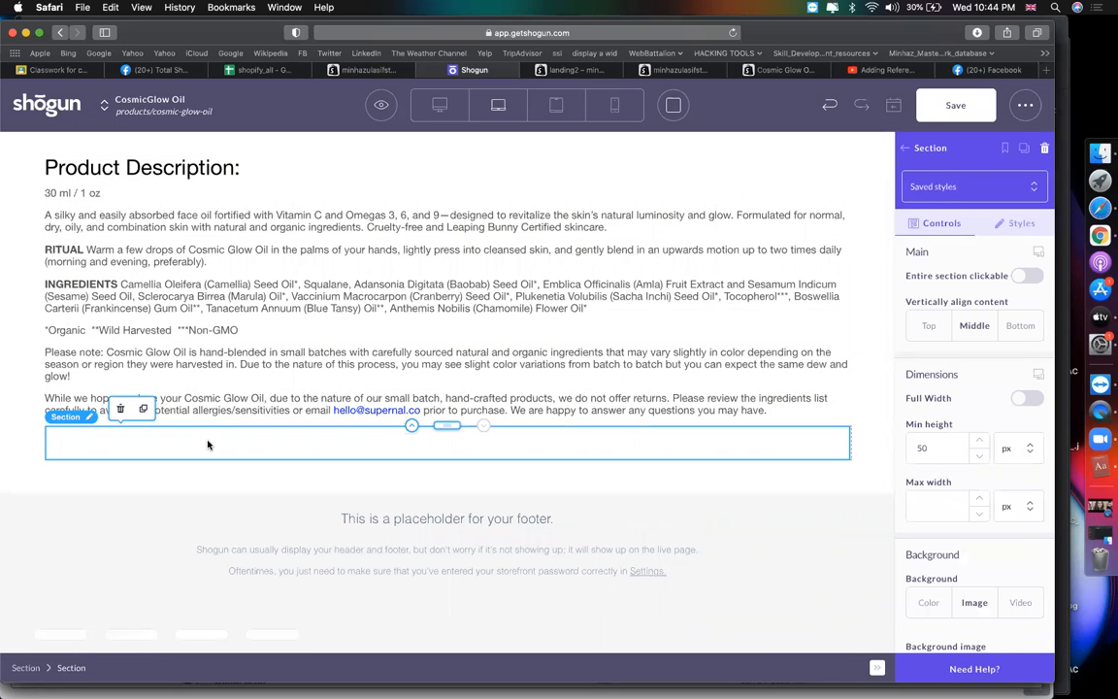
{"action": "left_click", "coordinate": [904, 148]}
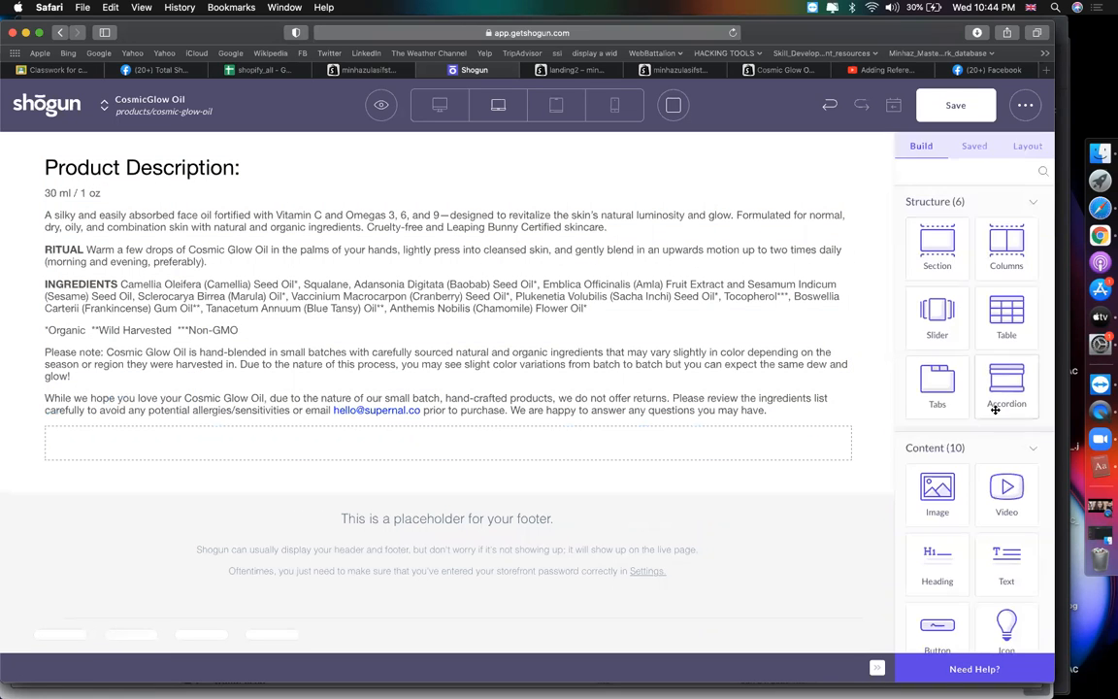
Add a left-aligned Heading between the description text and the empty section, using the copied text "Product Reviews:"
{"action": "scroll", "coordinate": [973, 452], "scroll_direction": "down", "scroll_amount": 4}
{"action": "left_click_drag", "start_coordinate": [933, 383], "coordinate": [335, 439]}
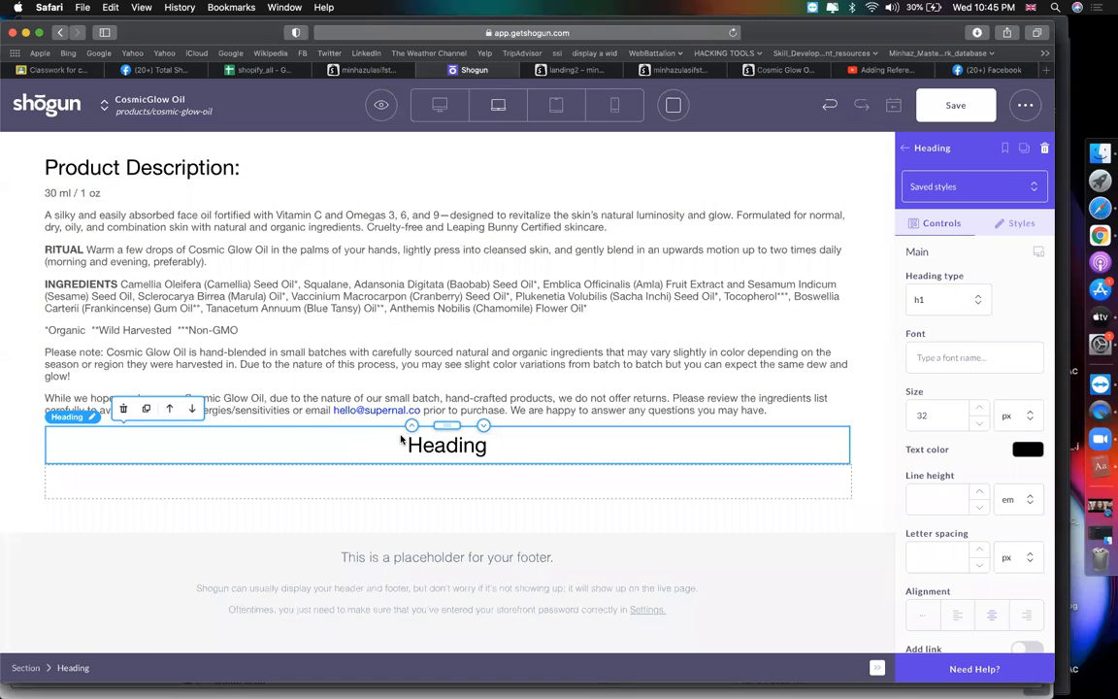
{"action": "double_click", "coordinate": [433, 446]}
{"action": "key", "text": "super+v"}
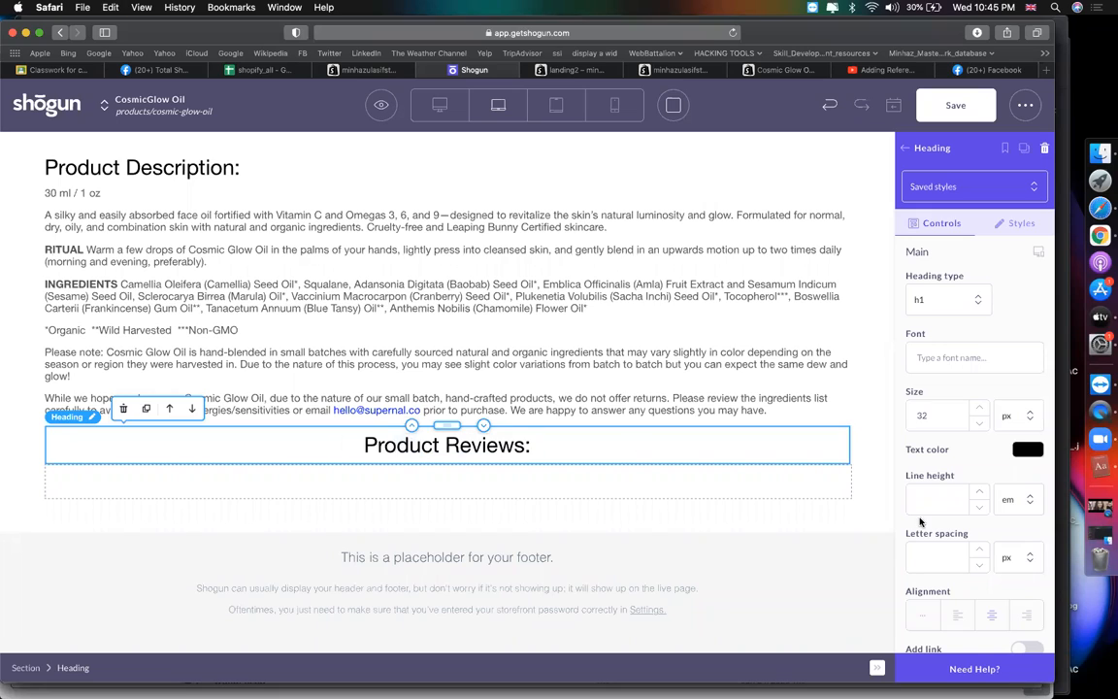
{"action": "left_click", "coordinate": [964, 613]}
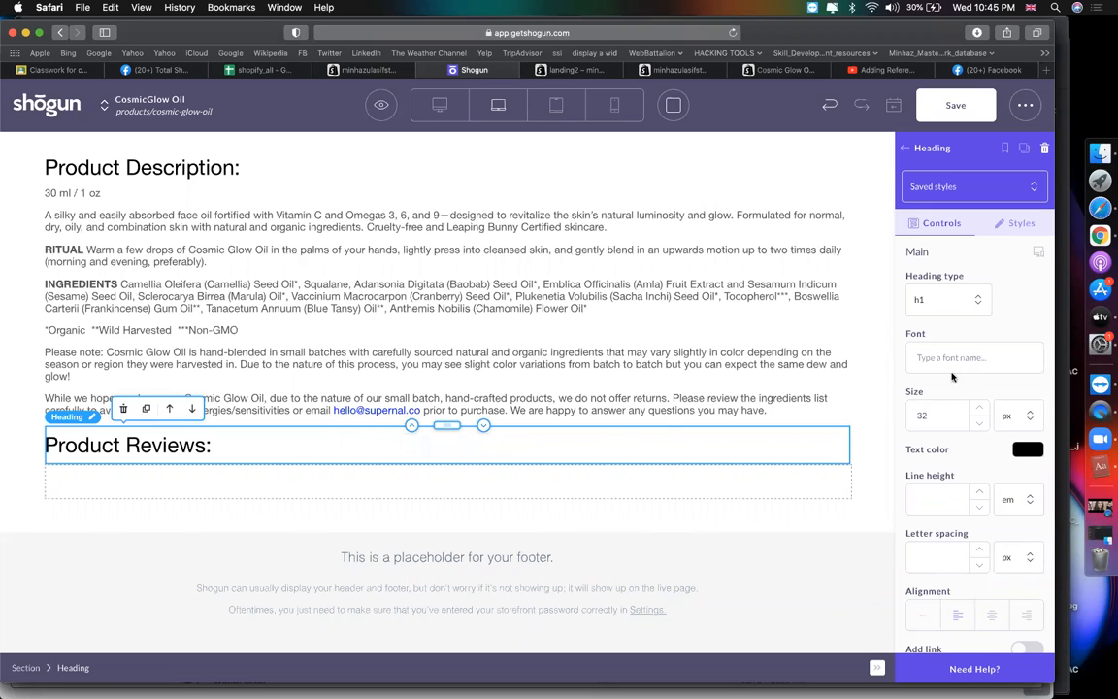
Give the new "Product Reviews:" heading top and bottom margins of 100 px
{"action": "left_click", "coordinate": [1024, 226]}
{"action": "scroll", "coordinate": [934, 448], "scroll_direction": "down", "scroll_amount": 3}
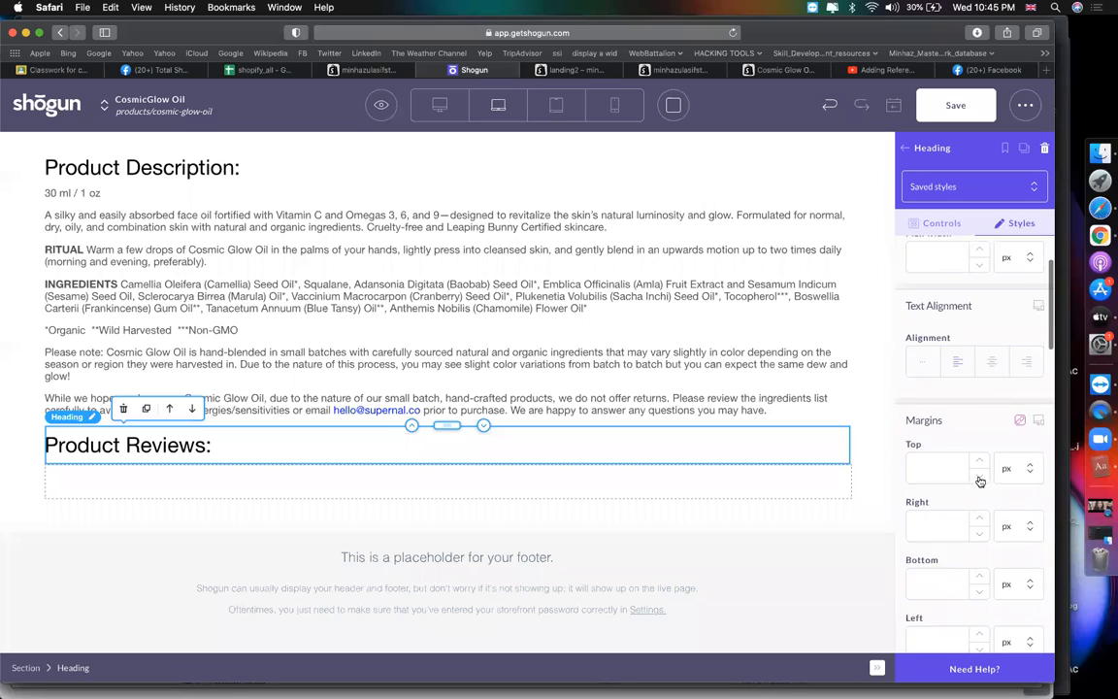
{"action": "type", "text": "100"}
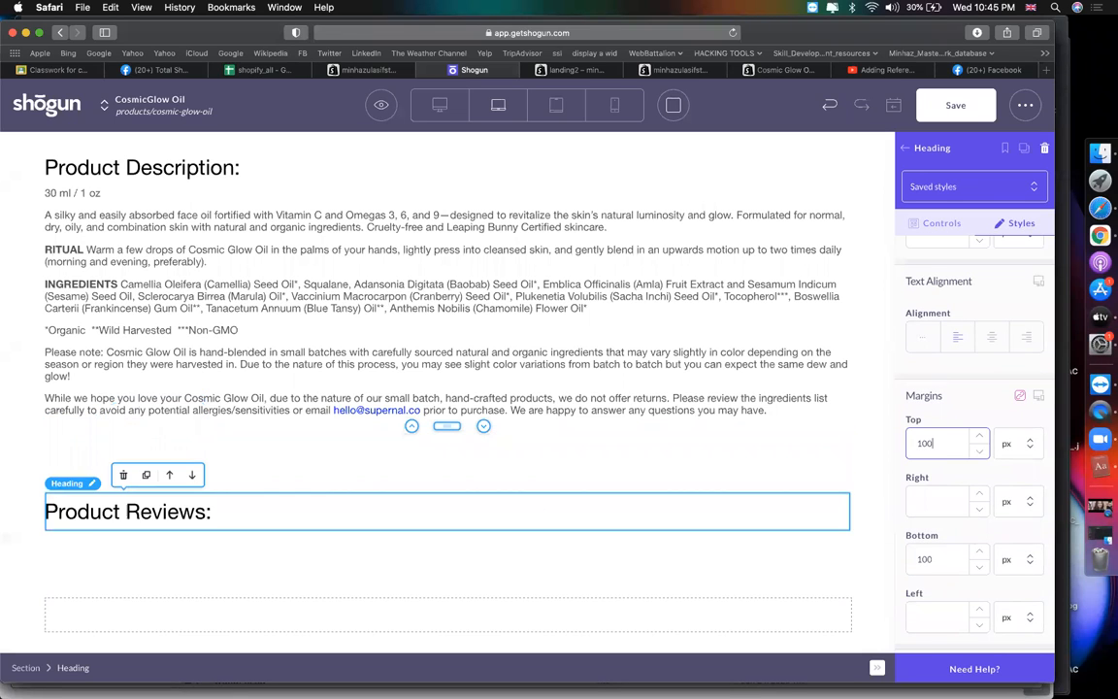
Try to place a Product Reviews element in the empty section beneath the "Product Reviews:" heading
{"action": "left_click", "coordinate": [905, 149]}
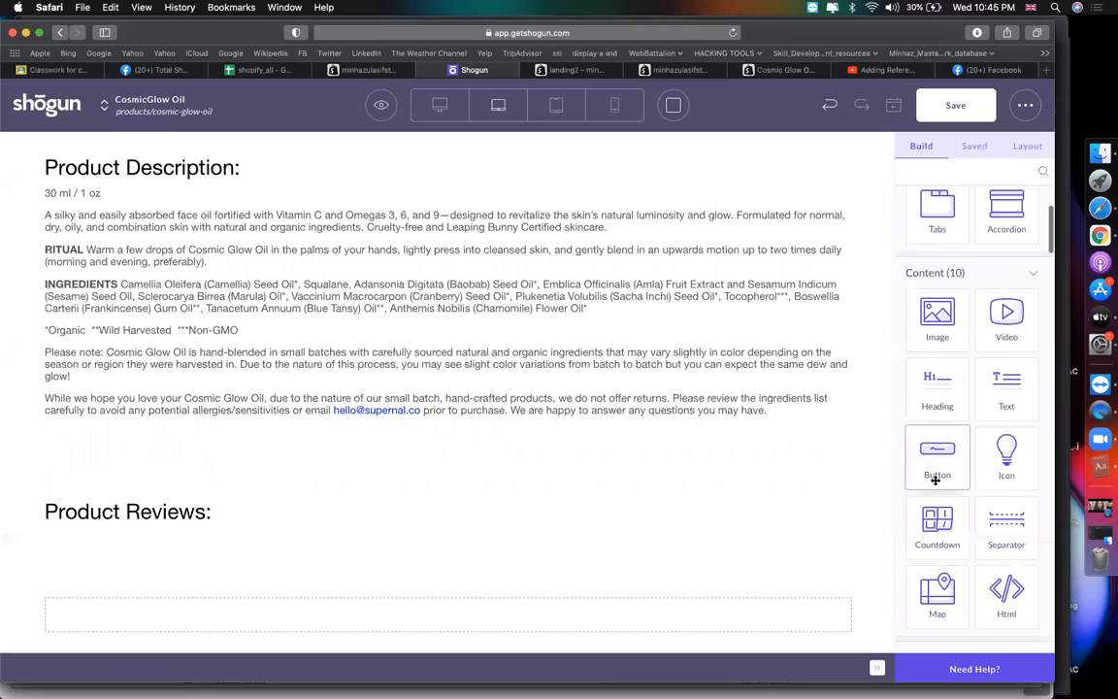
{"action": "scroll", "coordinate": [936, 474], "scroll_direction": "down", "scroll_amount": 5}
{"action": "scroll", "coordinate": [947, 420], "scroll_direction": "down", "scroll_amount": 3}
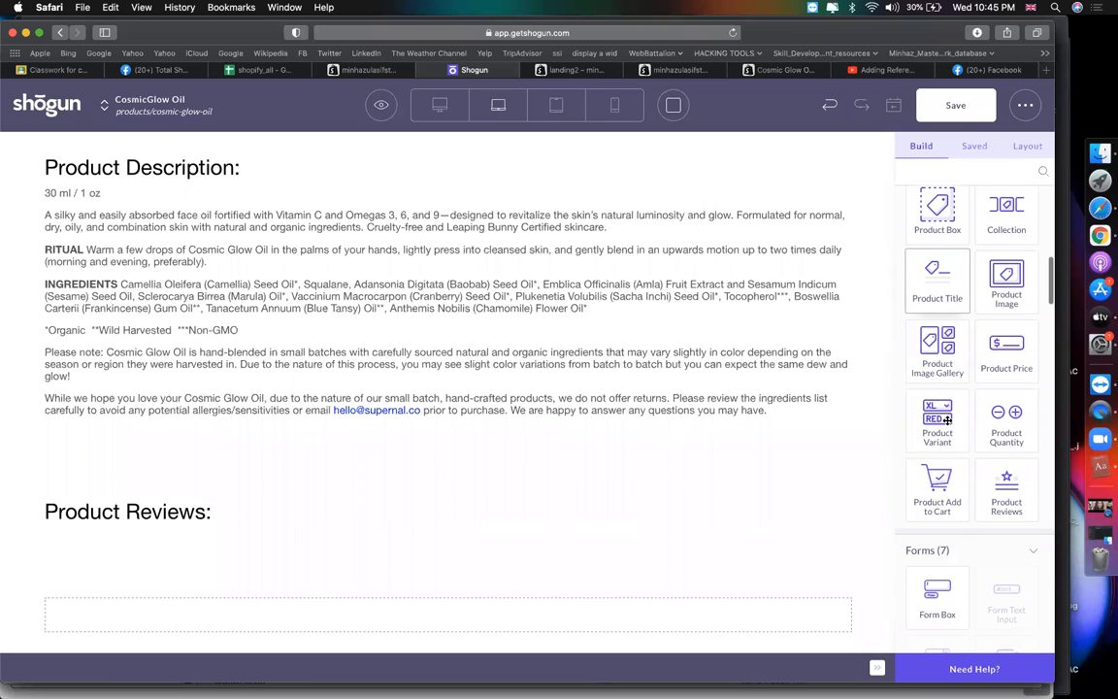
{"action": "left_click_drag", "start_coordinate": [1006, 473], "coordinate": [152, 295]}
{"action": "scroll", "coordinate": [152, 295], "scroll_direction": "up", "scroll_amount": 5}
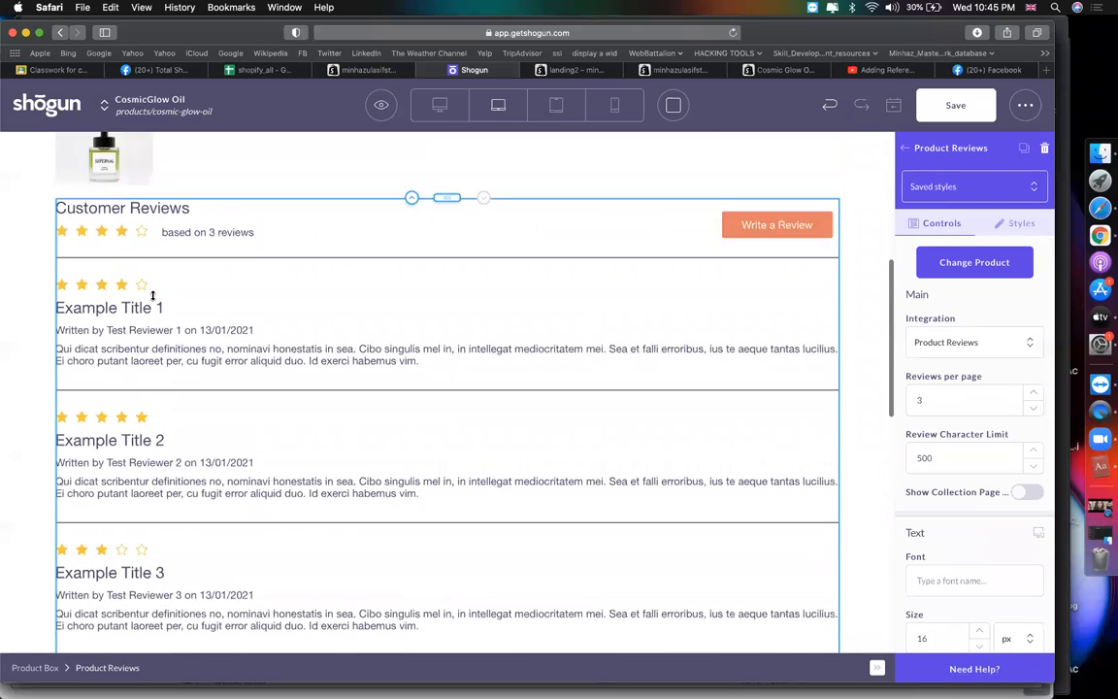
{"action": "scroll", "coordinate": [152, 295], "scroll_direction": "down", "scroll_amount": 1}
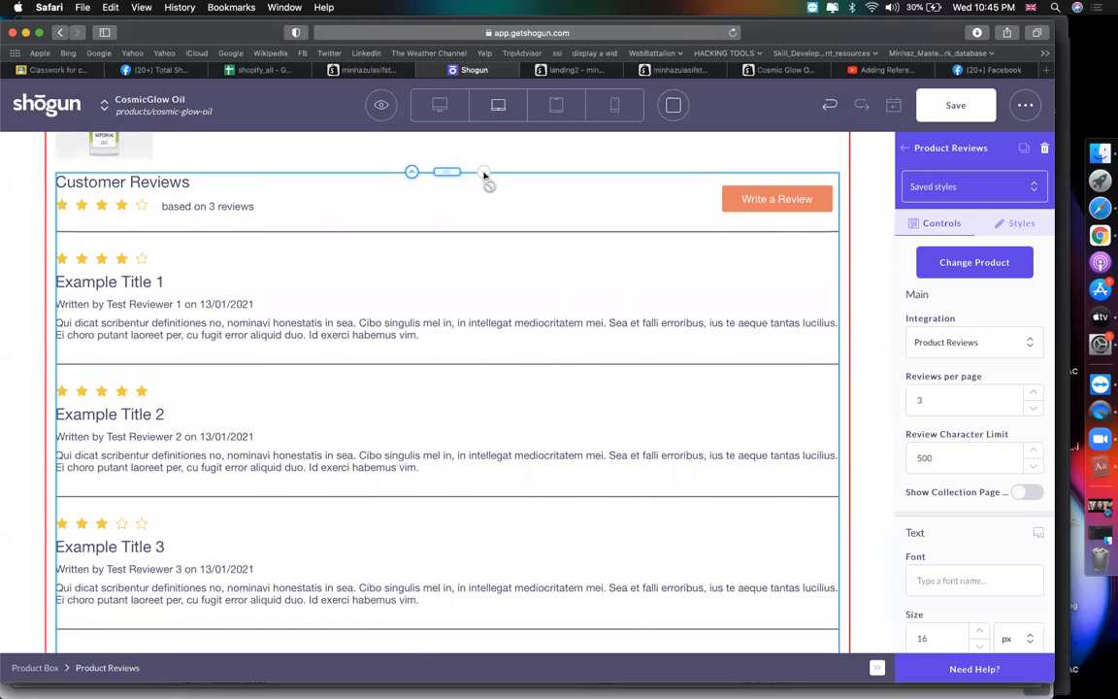
Move the "Product Reviews:" heading into the product box at full width, directly above the Customer Reviews element
{"action": "scroll", "coordinate": [357, 332], "scroll_direction": "up", "scroll_amount": 3}
{"action": "scroll", "coordinate": [357, 332], "scroll_direction": "down", "scroll_amount": 6}
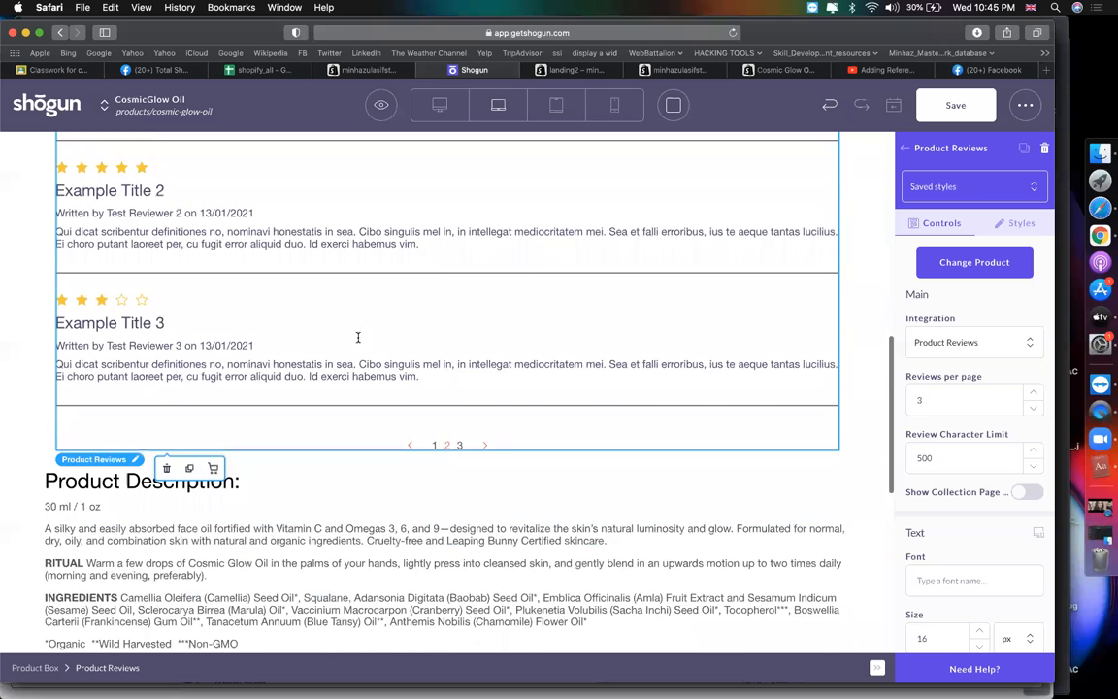
{"action": "scroll", "coordinate": [229, 614], "scroll_direction": "down", "scroll_amount": 5}
{"action": "double_click", "coordinate": [171, 450]}
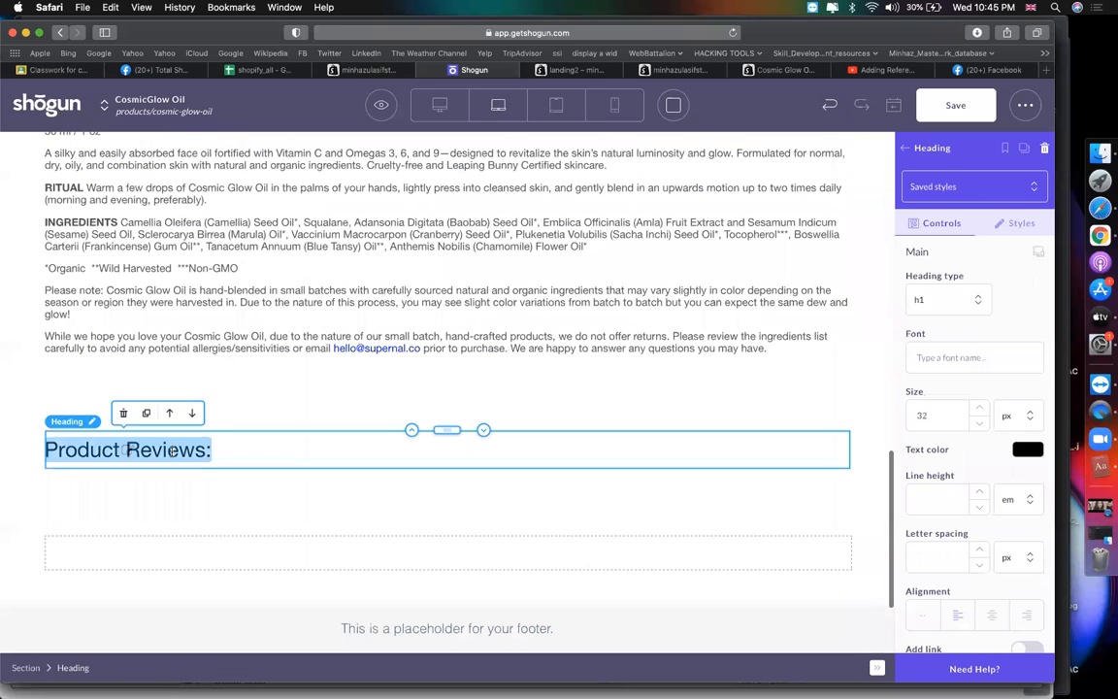
{"action": "left_click", "coordinate": [171, 451]}
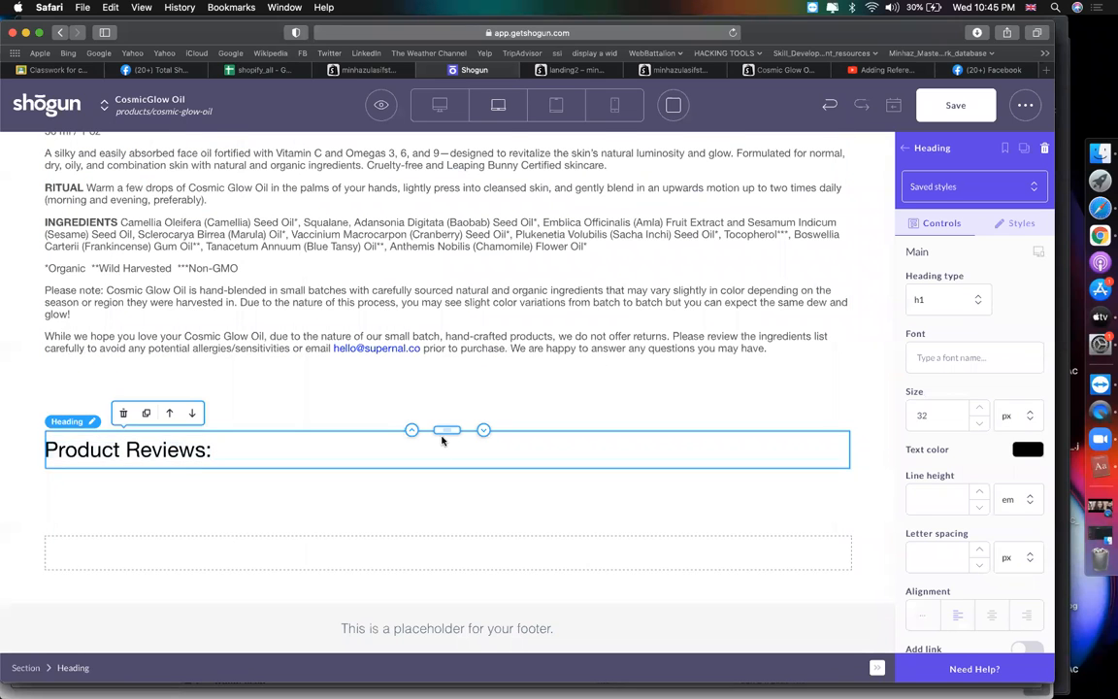
{"action": "left_click_drag", "start_coordinate": [446, 430], "coordinate": [225, 275]}
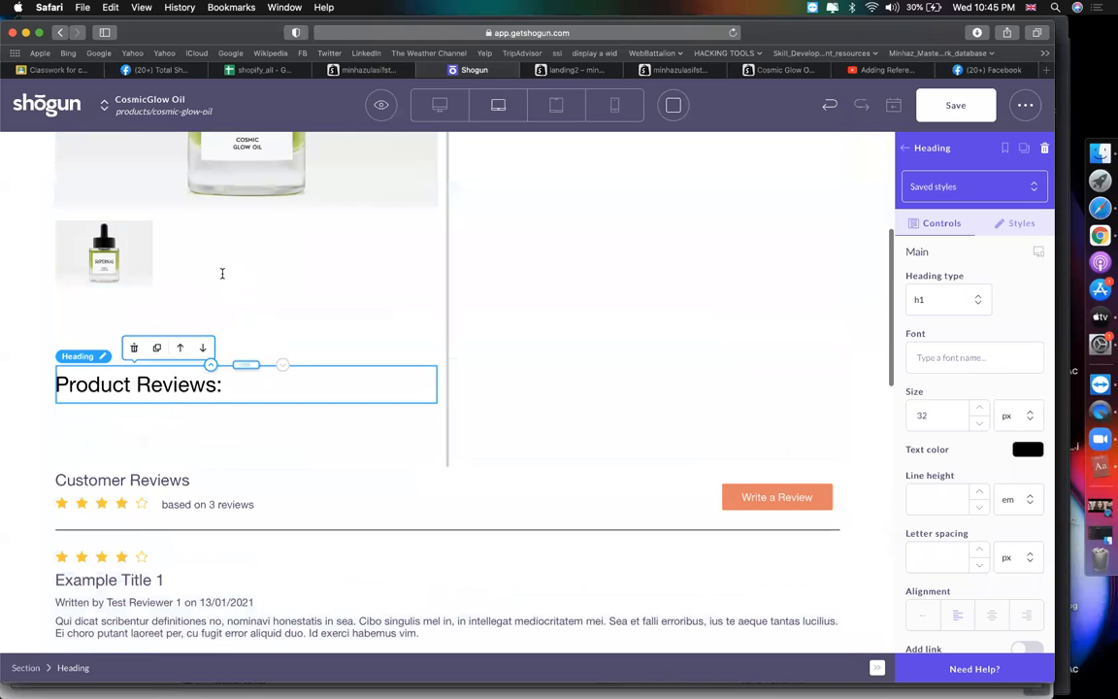
{"action": "left_click_drag", "start_coordinate": [237, 367], "coordinate": [227, 442]}
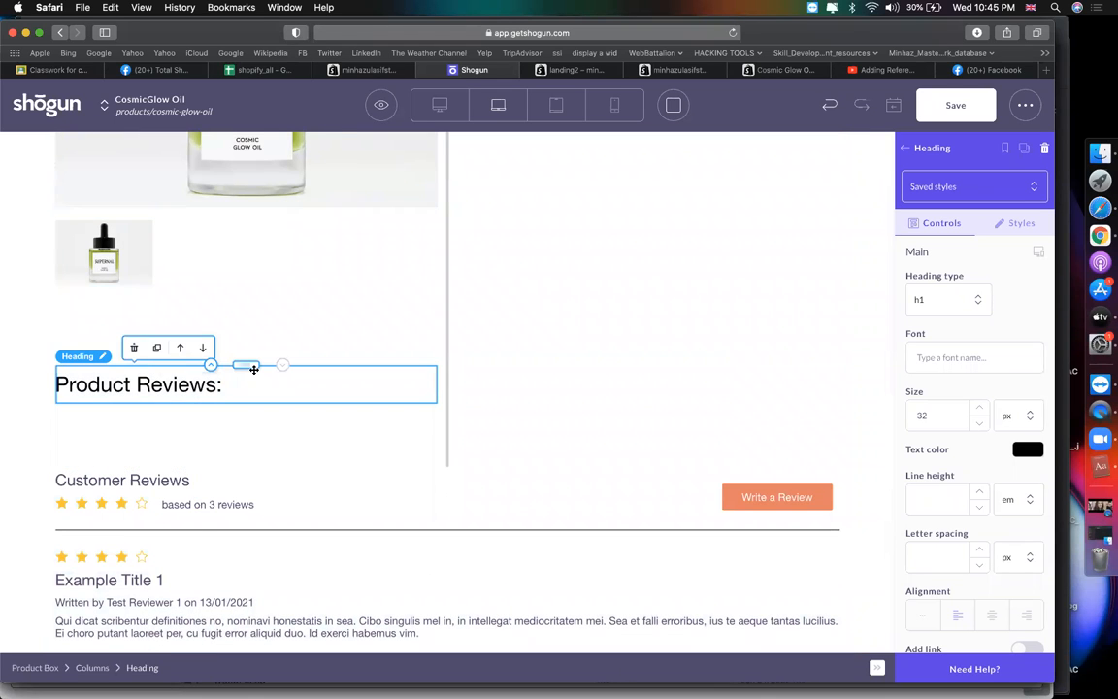
{"action": "left_click_drag", "start_coordinate": [253, 369], "coordinate": [154, 487]}
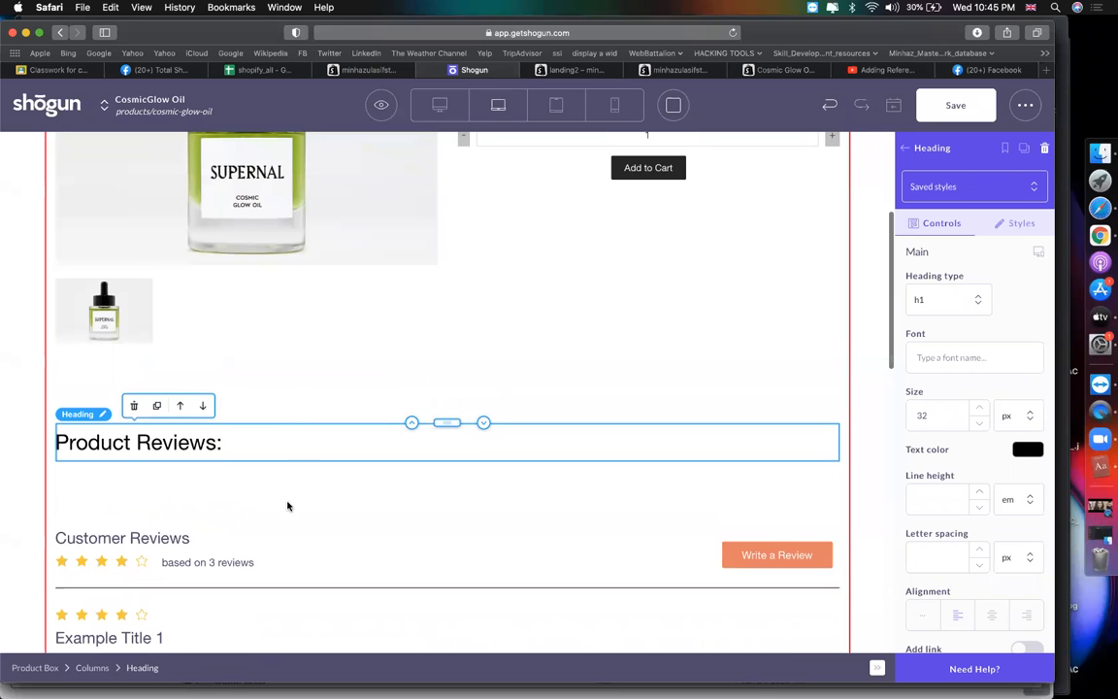
Set the "Product Reviews:" heading's top margin to 50 px, and save and publish the page
{"action": "left_click", "coordinate": [258, 472]}
{"action": "left_click", "coordinate": [269, 536]}
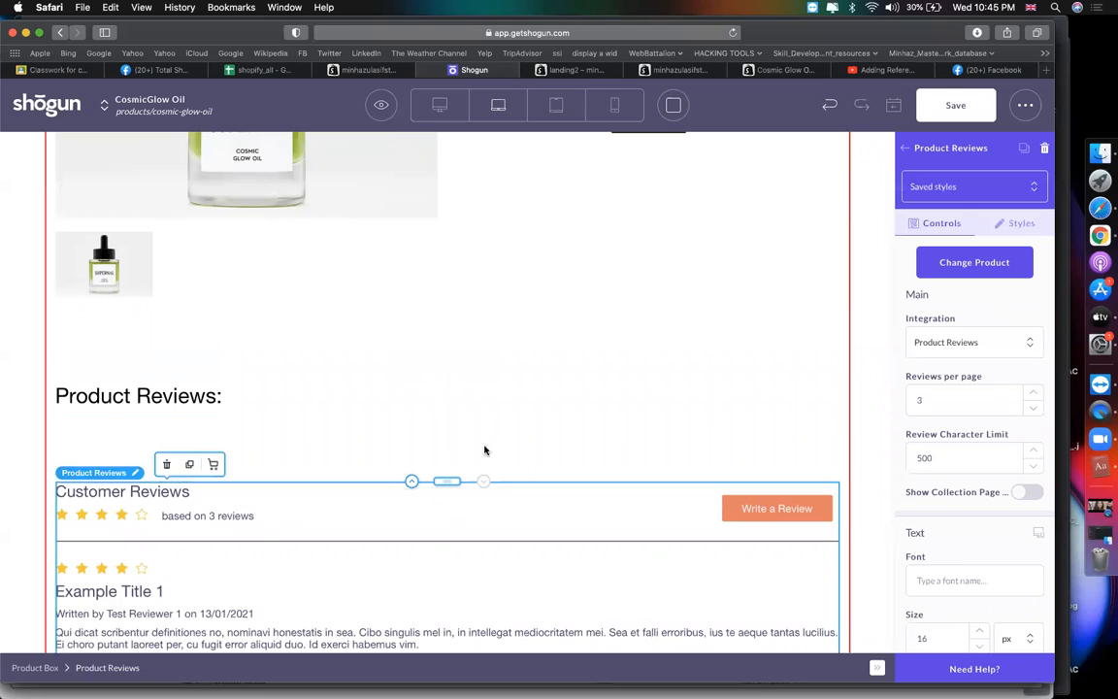
{"action": "left_click", "coordinate": [412, 397]}
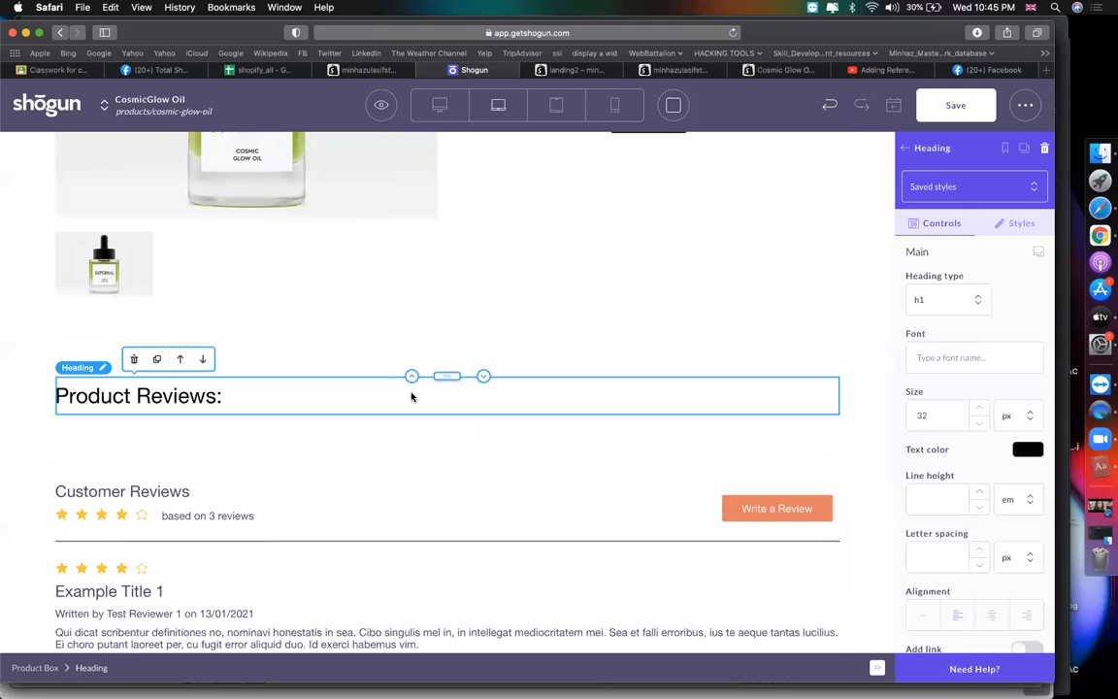
{"action": "left_click", "coordinate": [1009, 224]}
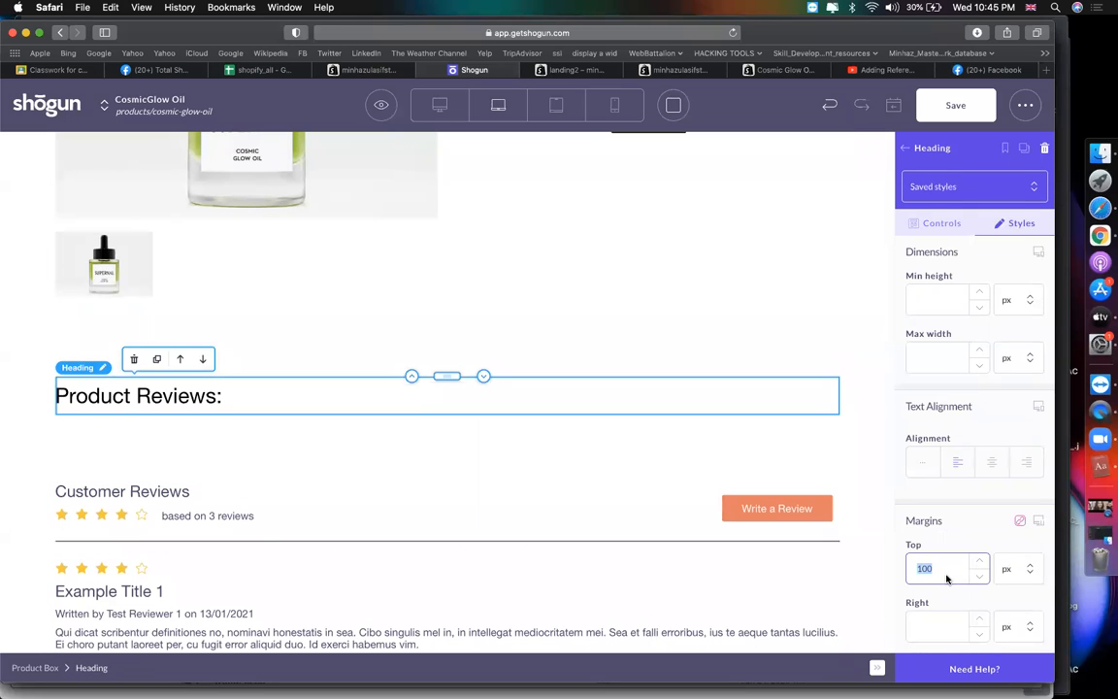
{"action": "type", "text": "50"}
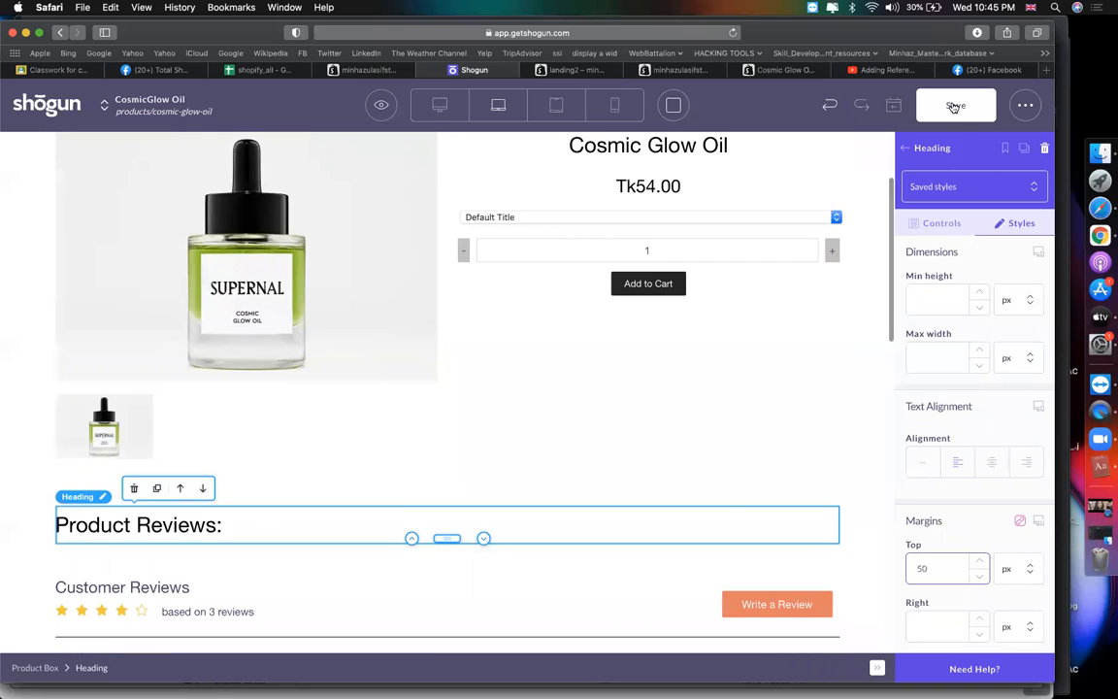
{"action": "left_click", "coordinate": [953, 107]}
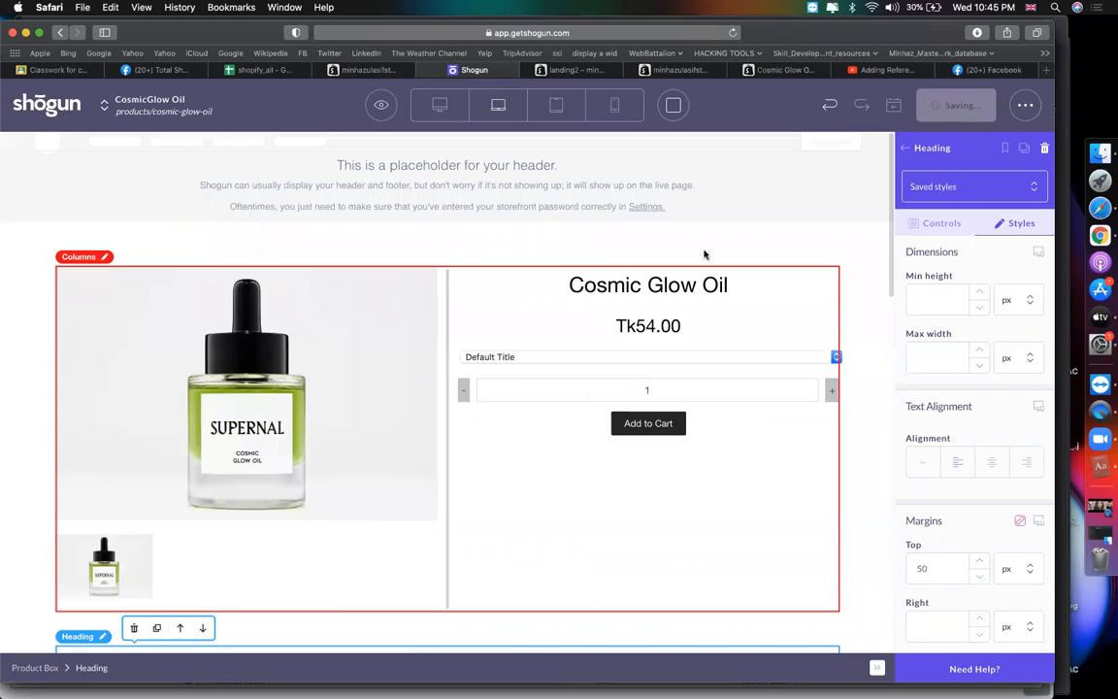
Open the Cosmic Glow Oil product from the storefront's Shop page and examine its live layout
{"action": "left_click", "coordinate": [693, 70]}
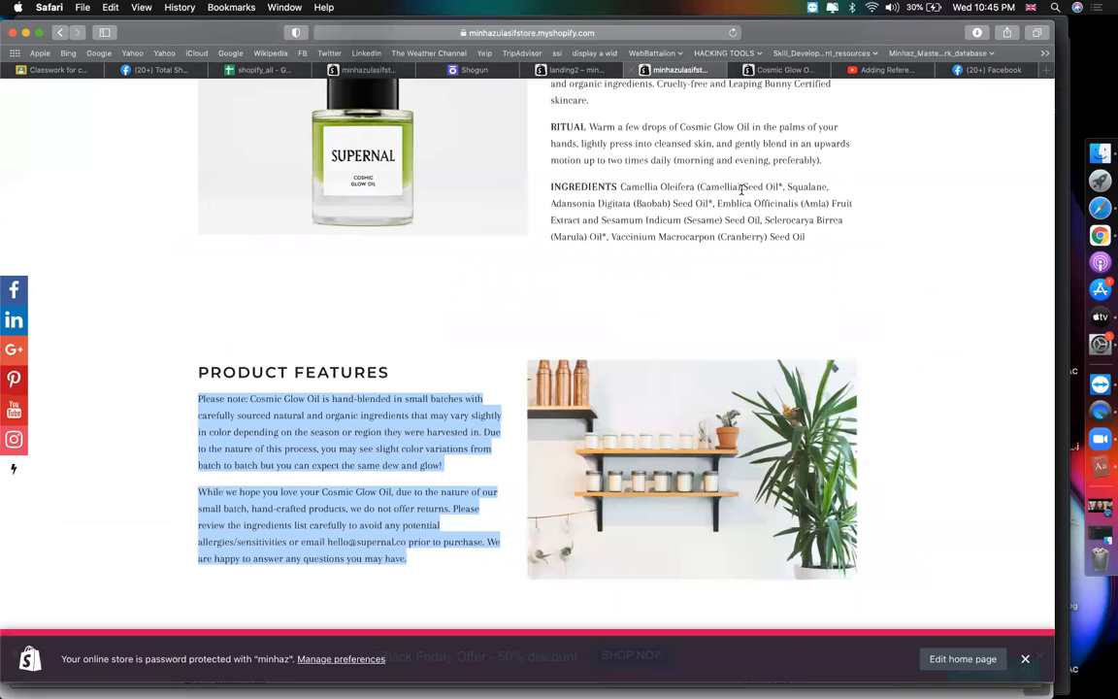
{"action": "left_click", "coordinate": [604, 72]}
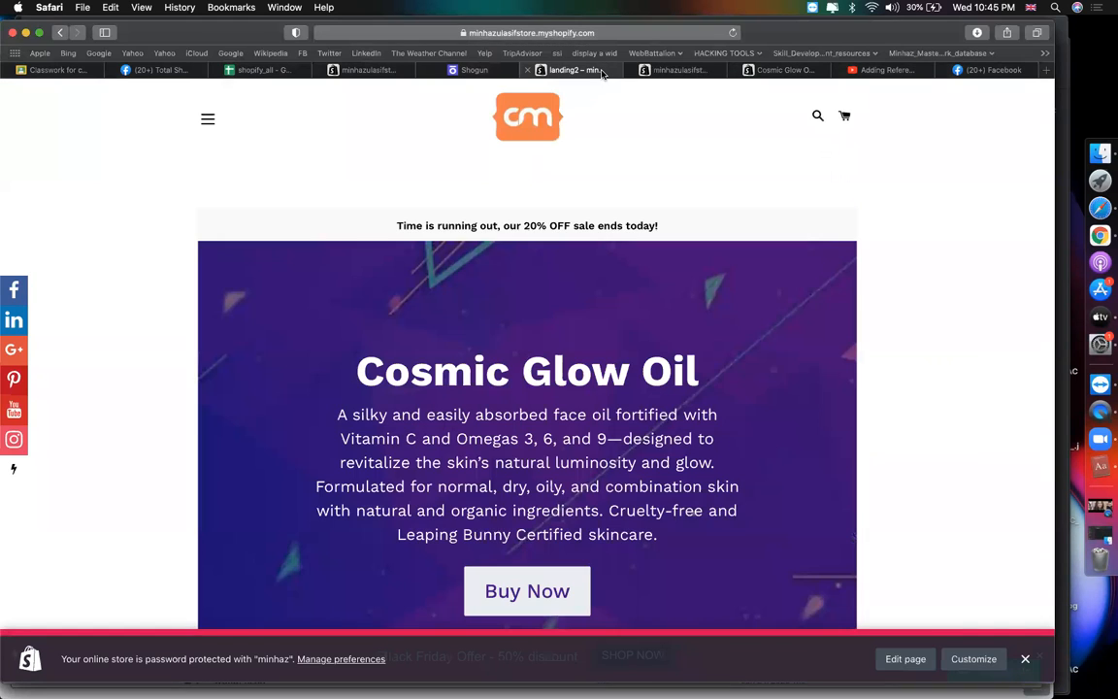
{"action": "left_click", "coordinate": [664, 73]}
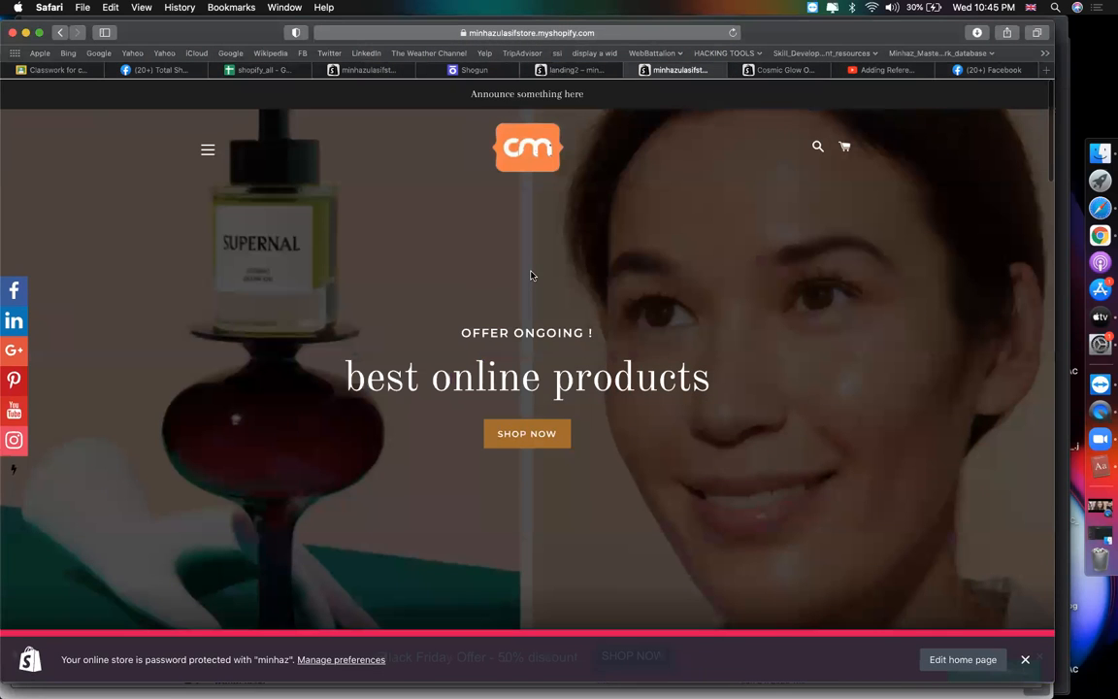
{"action": "left_click", "coordinate": [208, 152]}
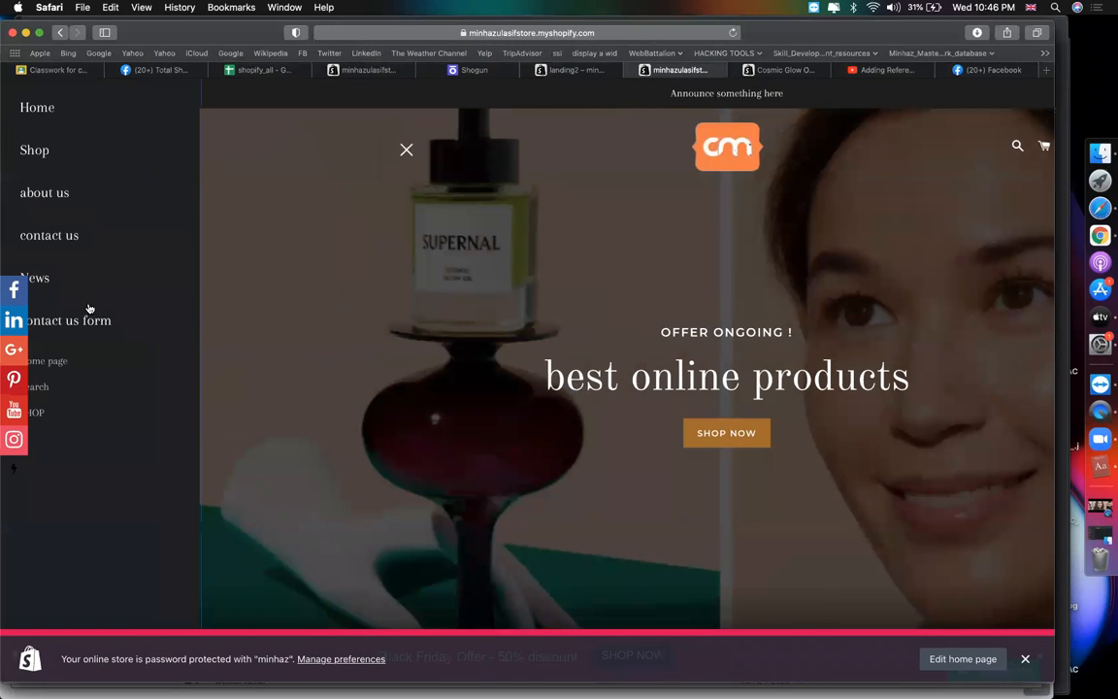
{"action": "left_click", "coordinate": [58, 150]}
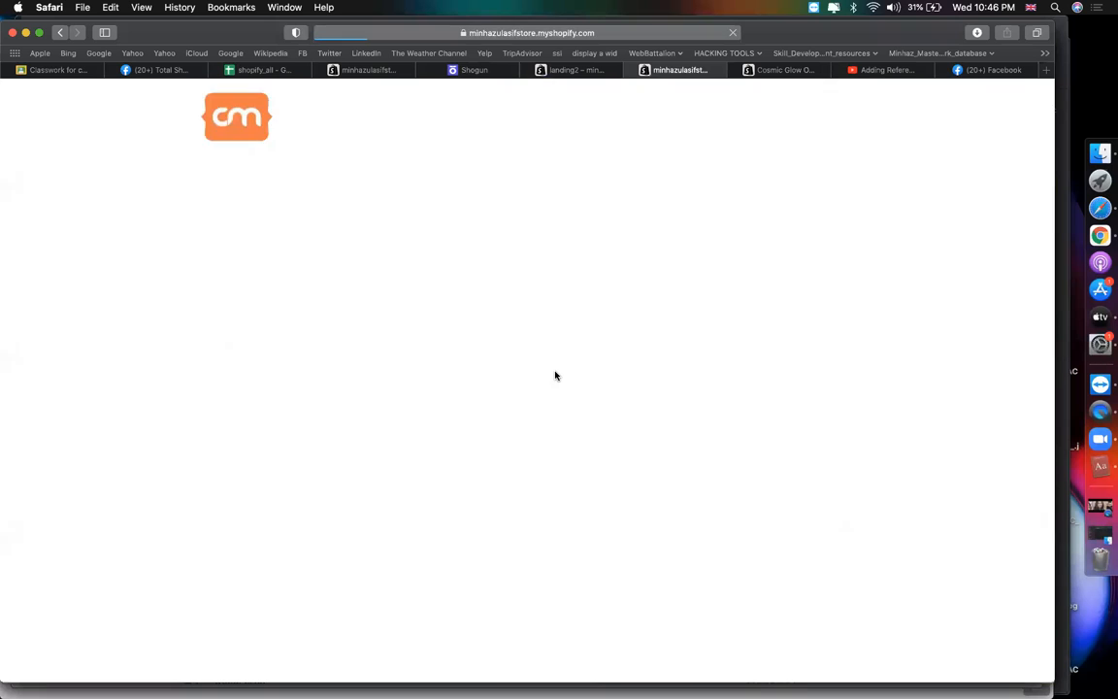
{"action": "scroll", "coordinate": [679, 379], "scroll_direction": "down", "scroll_amount": 2}
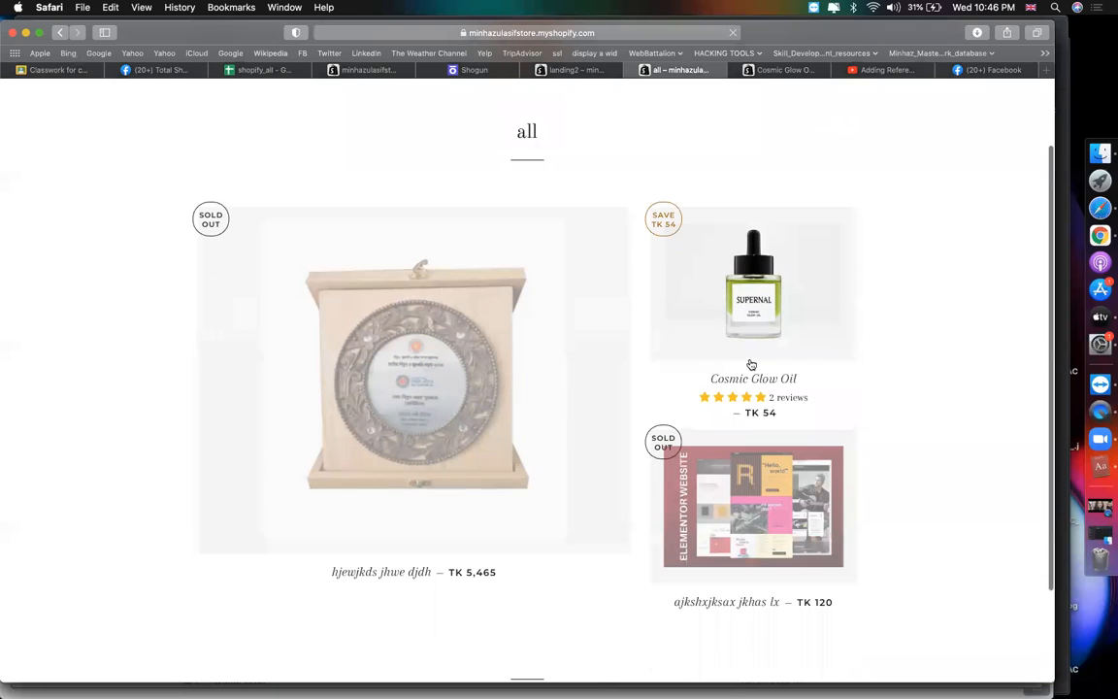
{"action": "left_click", "coordinate": [737, 380]}
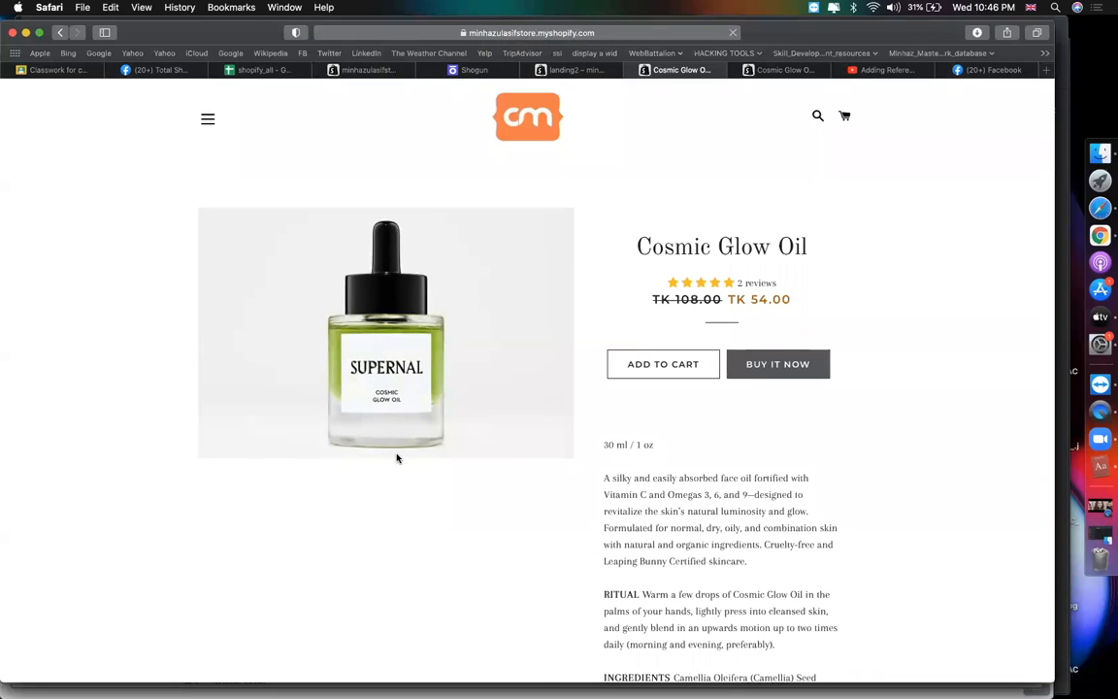
{"action": "scroll", "coordinate": [660, 237], "scroll_direction": "down", "scroll_amount": 3}
{"action": "scroll", "coordinate": [581, 144], "scroll_direction": "up", "scroll_amount": 3}
Check the page's publishing status in Shogun and copy the live Cosmic Glow Oil page's URL
{"action": "left_click", "coordinate": [573, 70]}
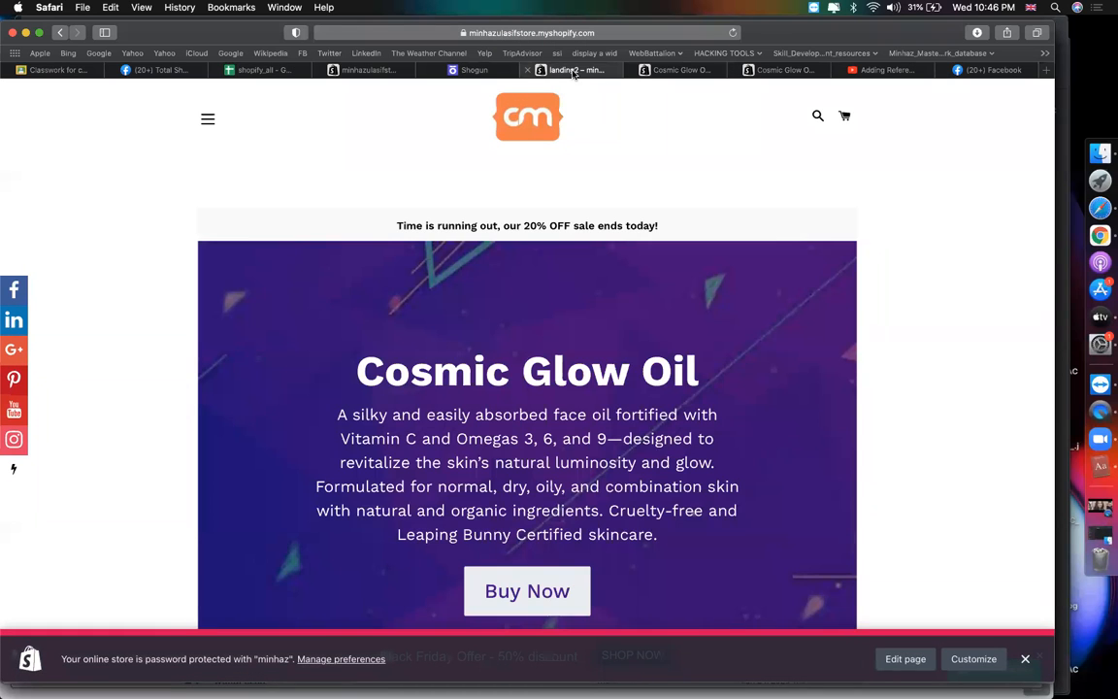
{"action": "left_click", "coordinate": [472, 70]}
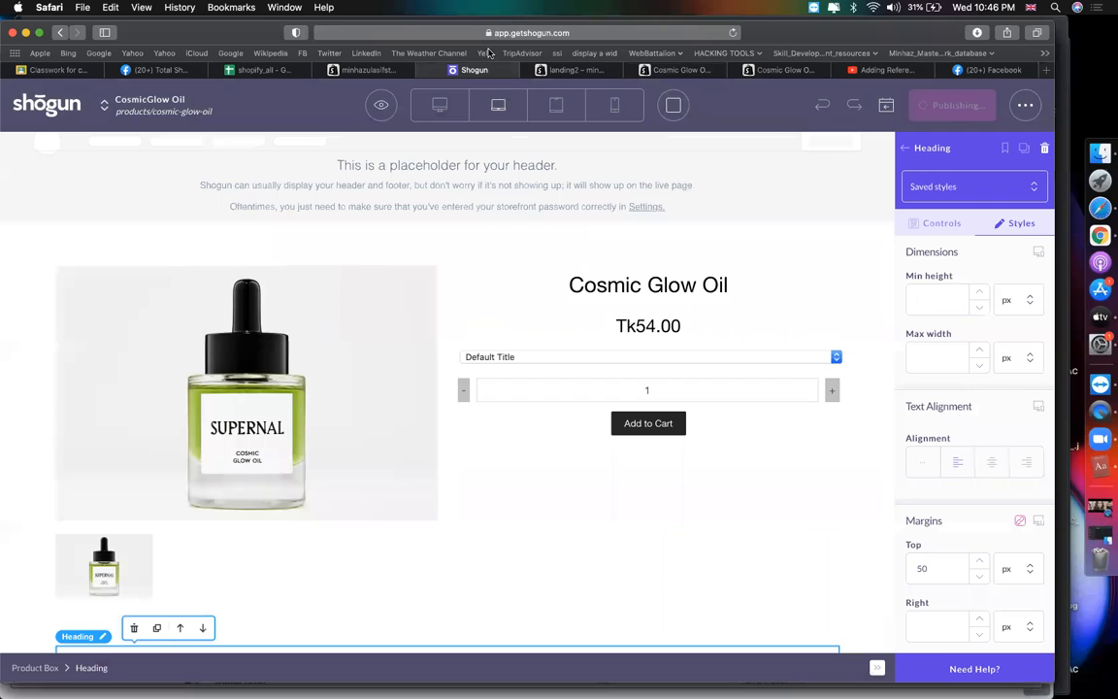
{"action": "mouse_move", "coordinate": [682, 76]}
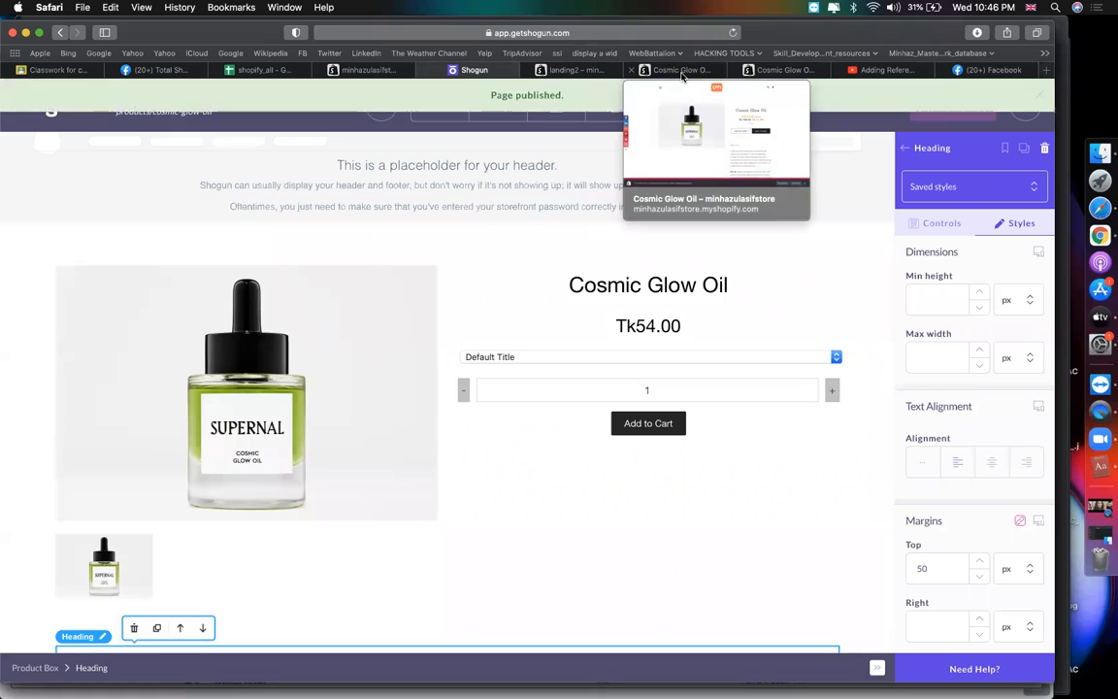
{"action": "left_click", "coordinate": [682, 70]}
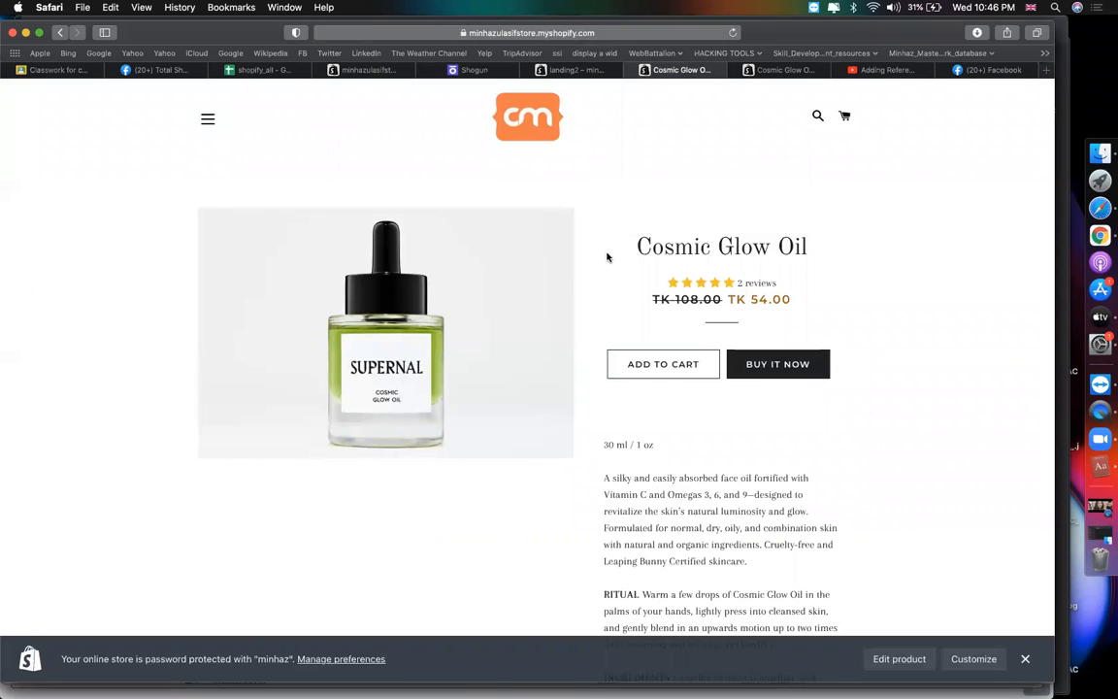
{"action": "left_click", "coordinate": [614, 36]}
{"action": "key", "text": "super+c"}
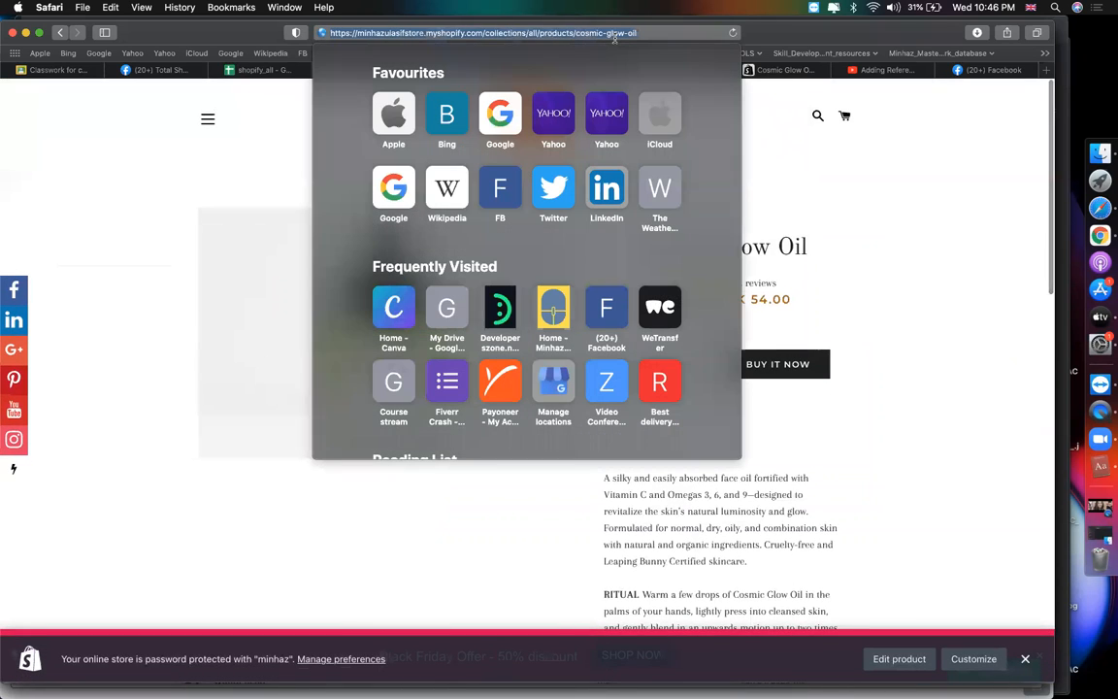
Switch to Chrome, open the store in a new tab and enter the store password
{"action": "key", "text": "super+Tab"}
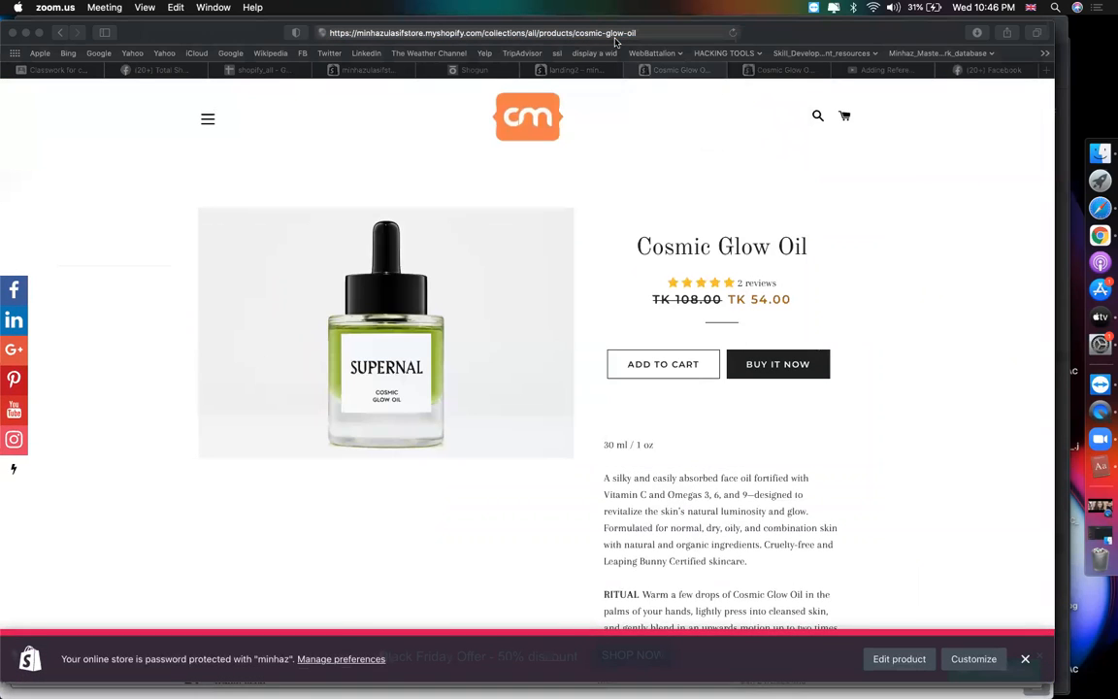
{"action": "left_click", "coordinate": [1077, 225]}
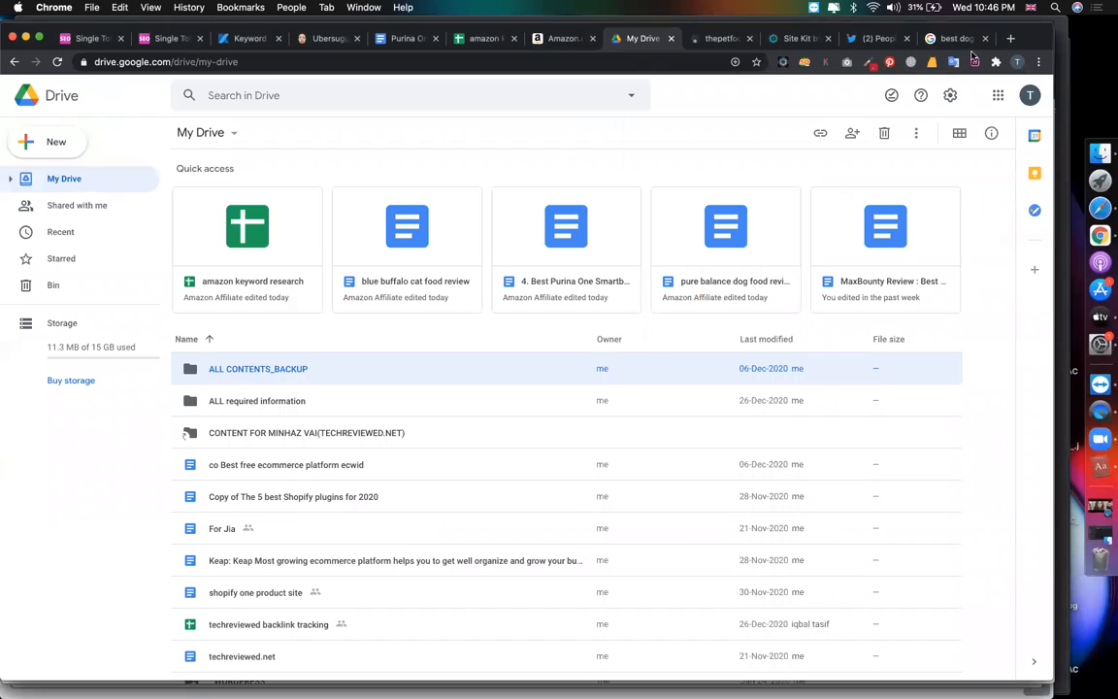
{"action": "left_click", "coordinate": [1011, 39]}
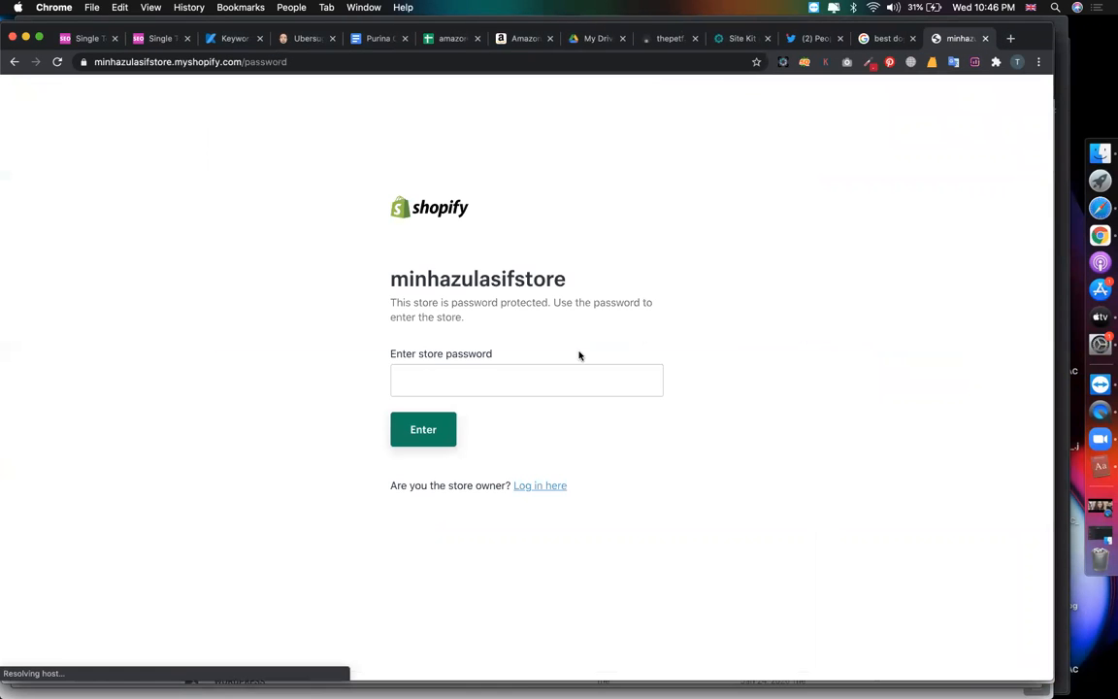
{"action": "left_click", "coordinate": [526, 381]}
{"action": "type", "text": "••••••"}
{"action": "key", "text": "Return"}
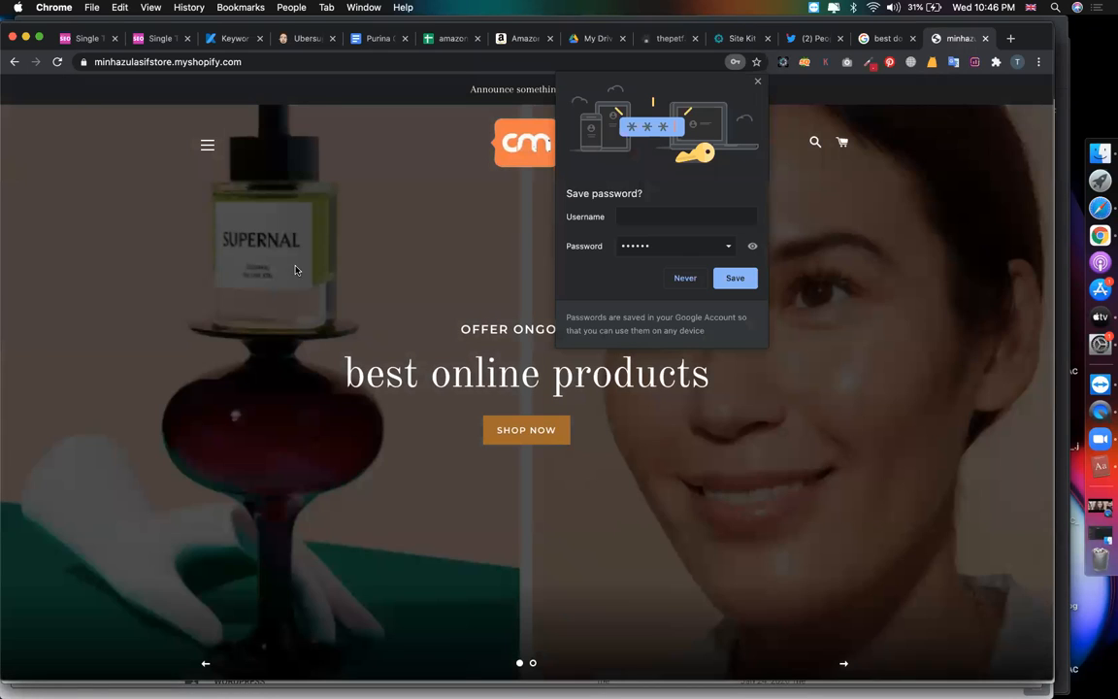
Load the copied Cosmic Glow Oil URL without saving the password and examine the published page down to its reviews section
{"action": "left_click", "coordinate": [246, 61]}
{"action": "key", "text": "super+v"}
{"action": "key", "text": "Return"}
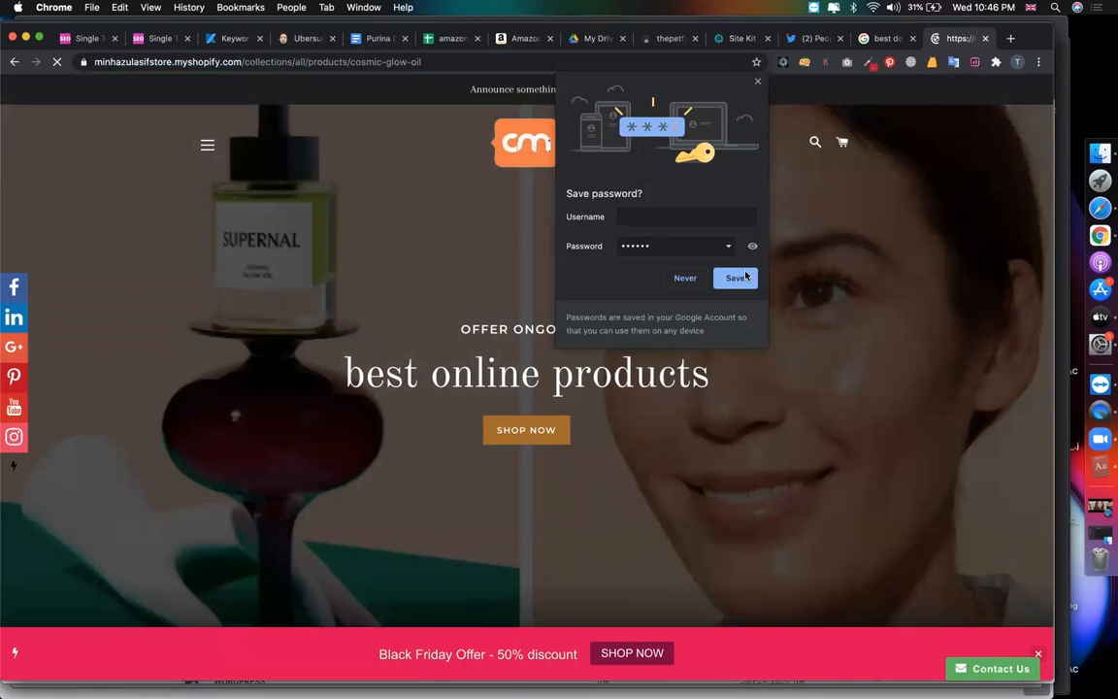
{"action": "left_click", "coordinate": [689, 278]}
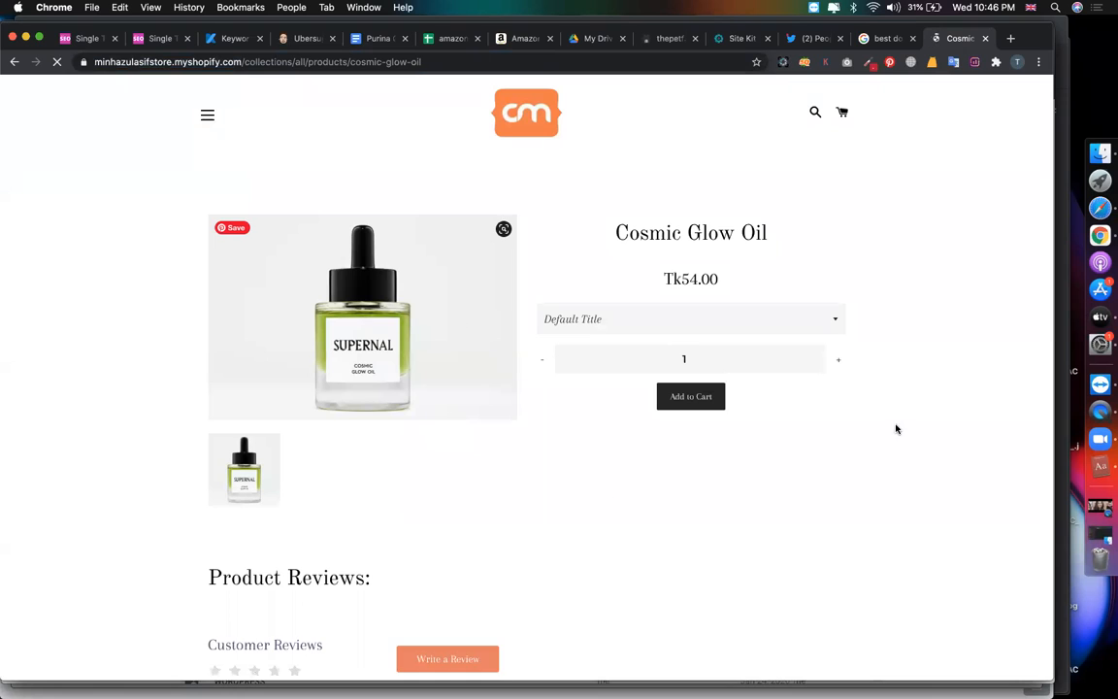
{"action": "left_click", "coordinate": [722, 317]}
{"action": "left_click", "coordinate": [692, 291]}
{"action": "scroll", "coordinate": [621, 436], "scroll_direction": "down", "scroll_amount": 10}
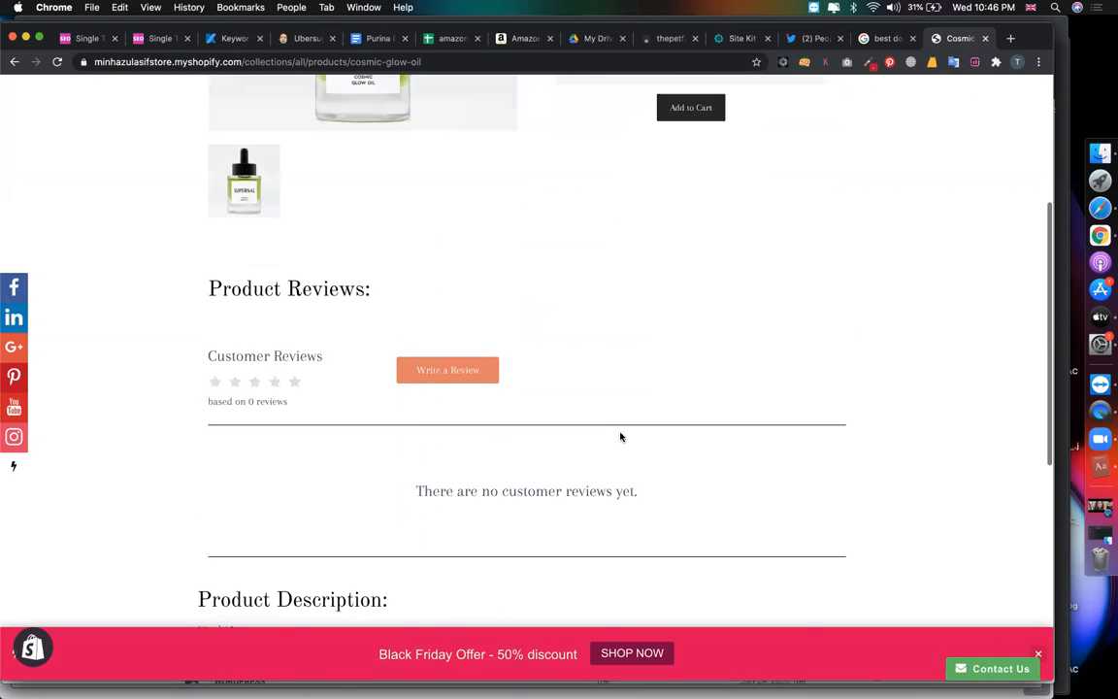
{"action": "scroll", "coordinate": [409, 352], "scroll_direction": "up", "scroll_amount": 10}
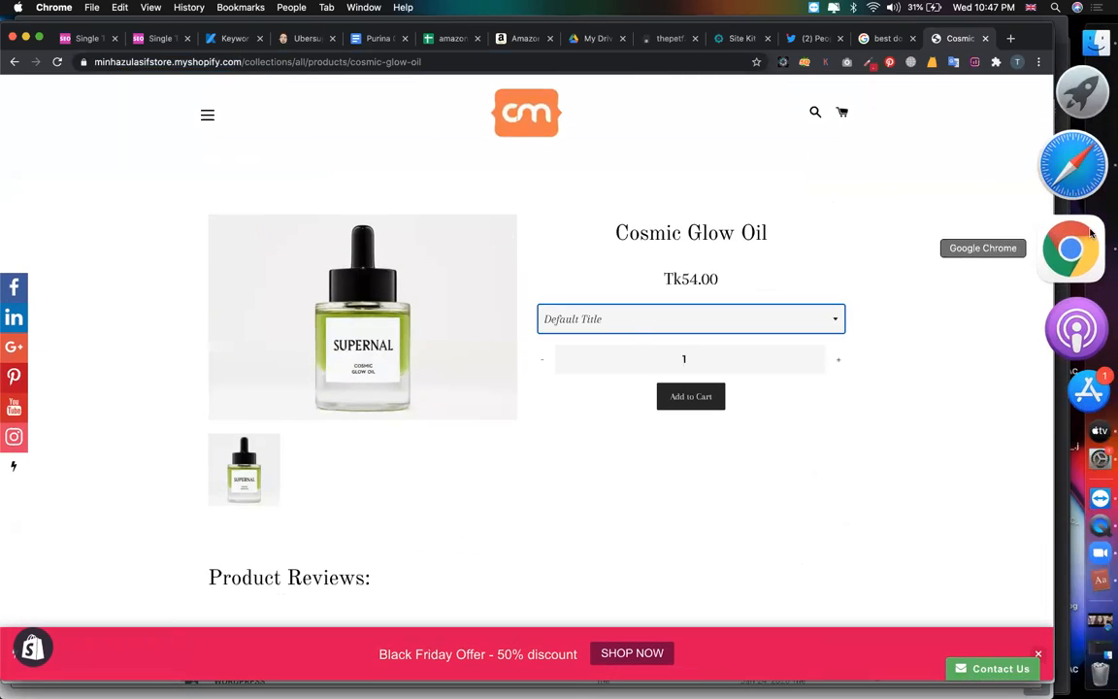
Switch back to Safari and return to the CosmicGlow Oil page in the Shogun editor
{"action": "left_click", "coordinate": [1090, 233]}
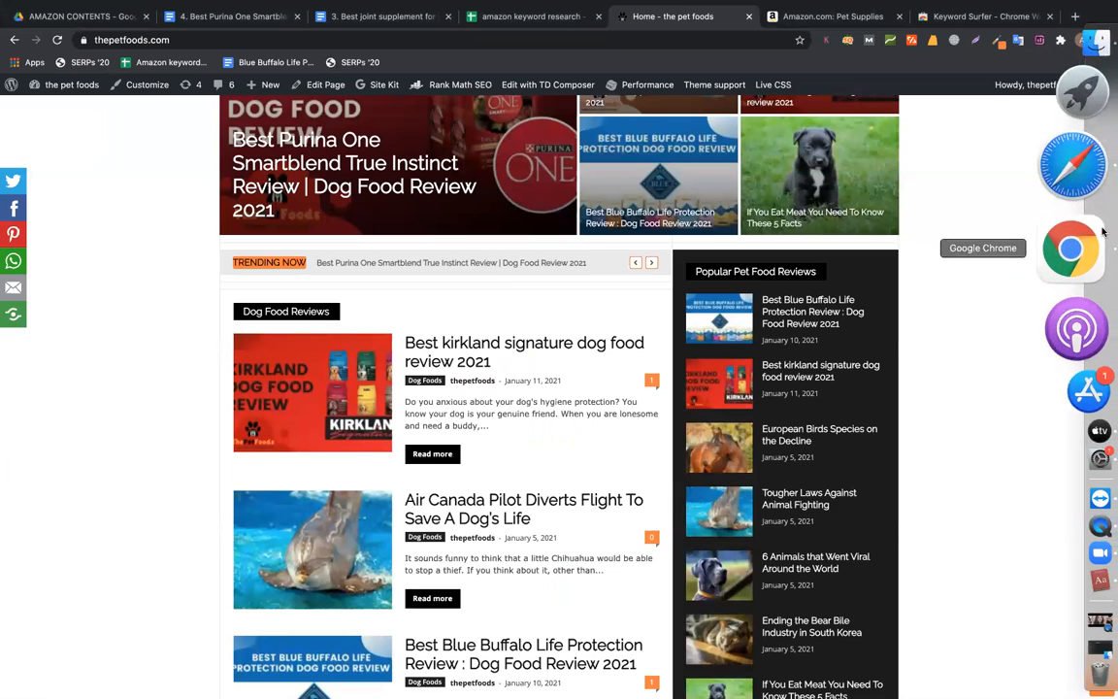
{"action": "left_click", "coordinate": [1073, 190]}
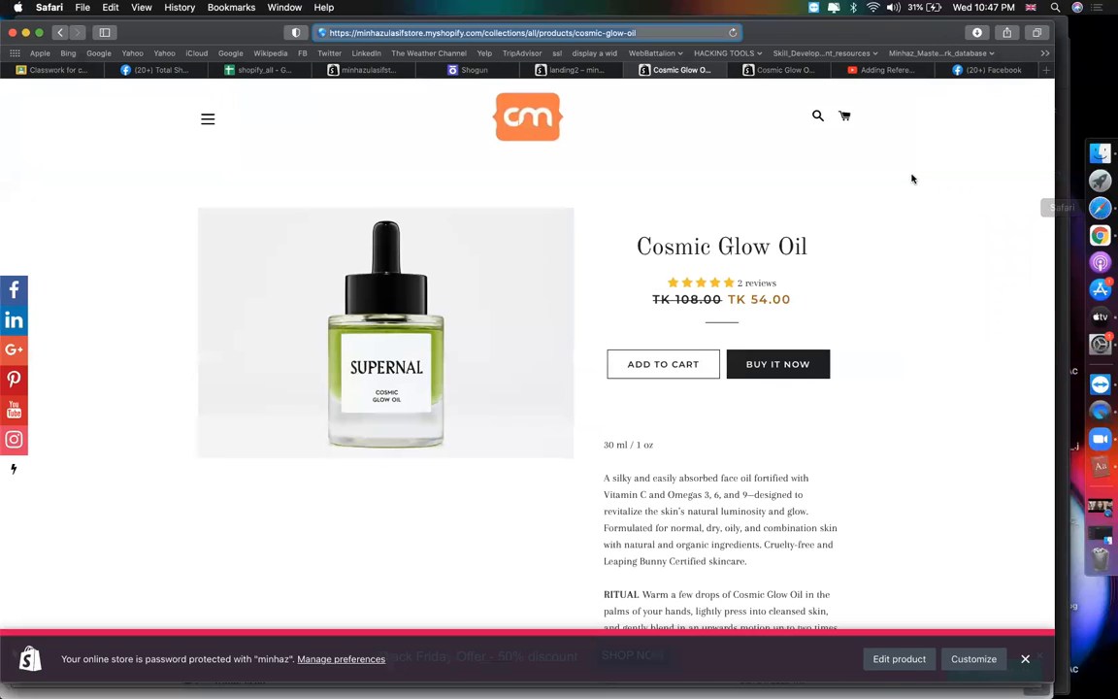
{"action": "left_click", "coordinate": [748, 70]}
{"action": "left_click", "coordinate": [693, 70]}
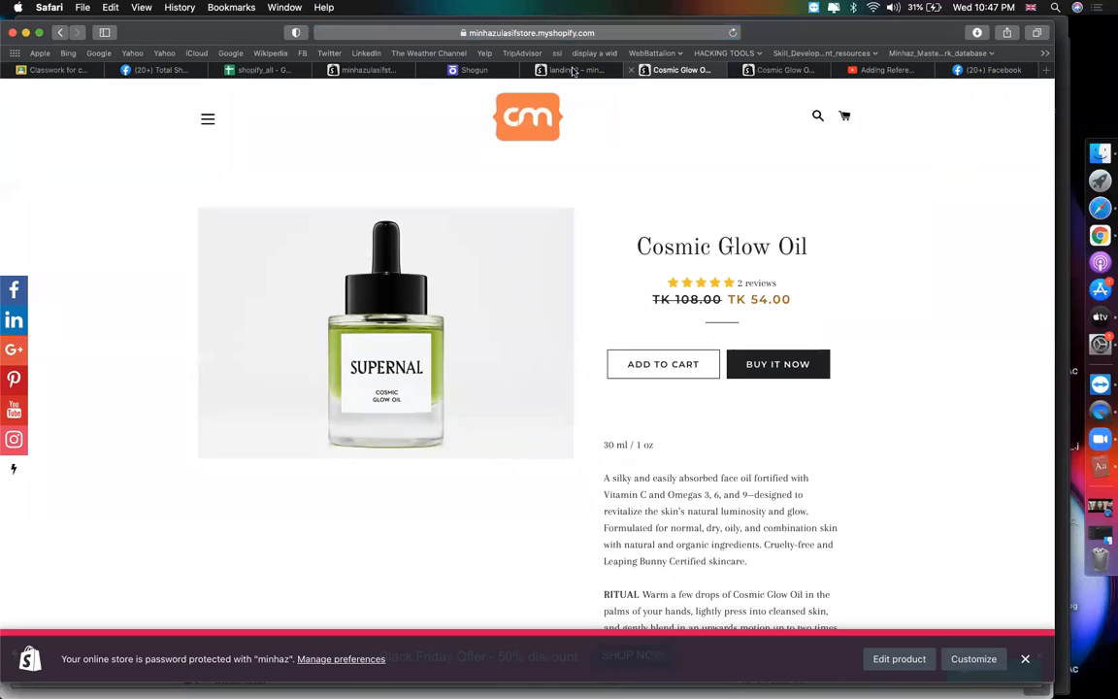
{"action": "left_click", "coordinate": [473, 70]}
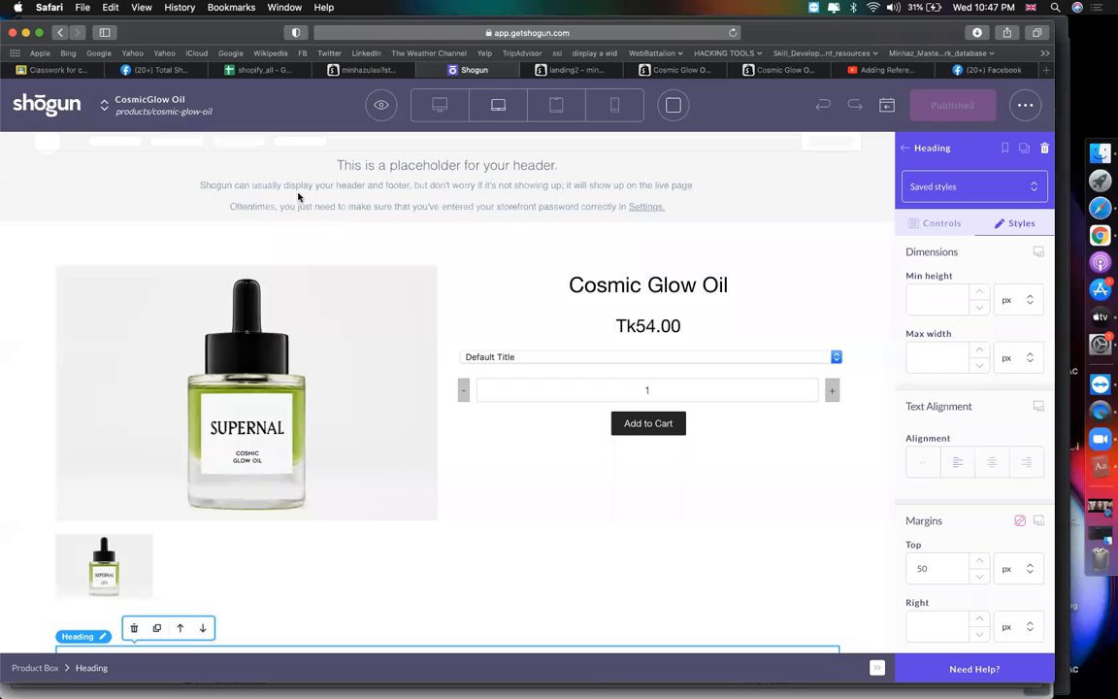
Find the original Cosmic Glow Oil product page on the storefront and copy its URL
{"action": "left_click", "coordinate": [388, 73]}
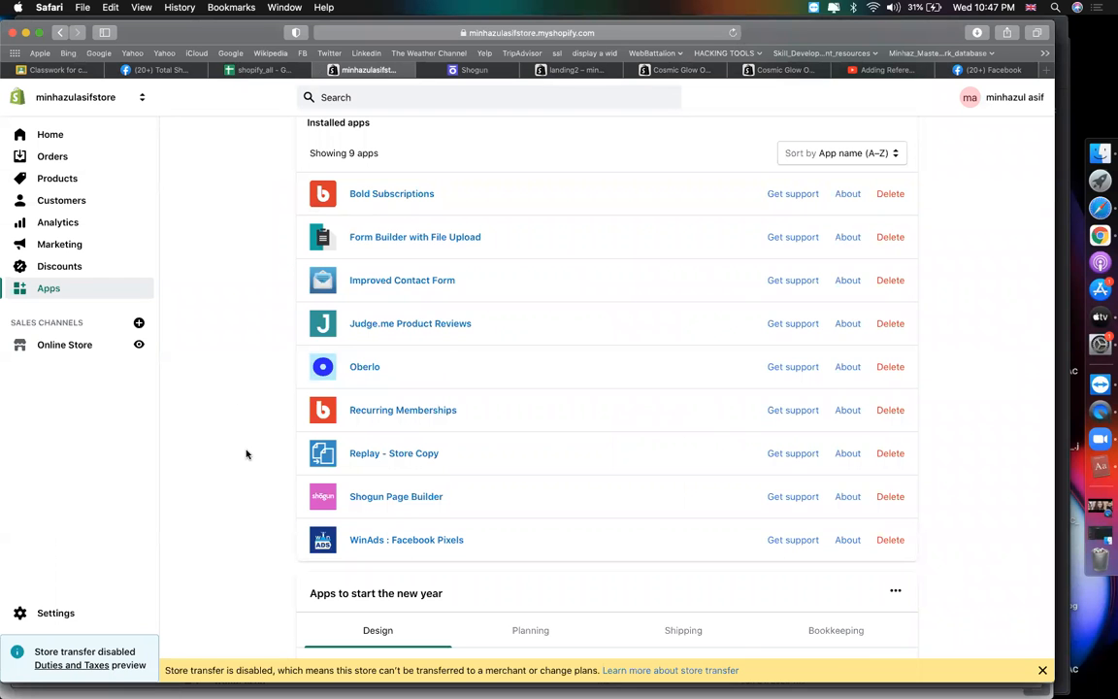
{"action": "left_click", "coordinate": [679, 70]}
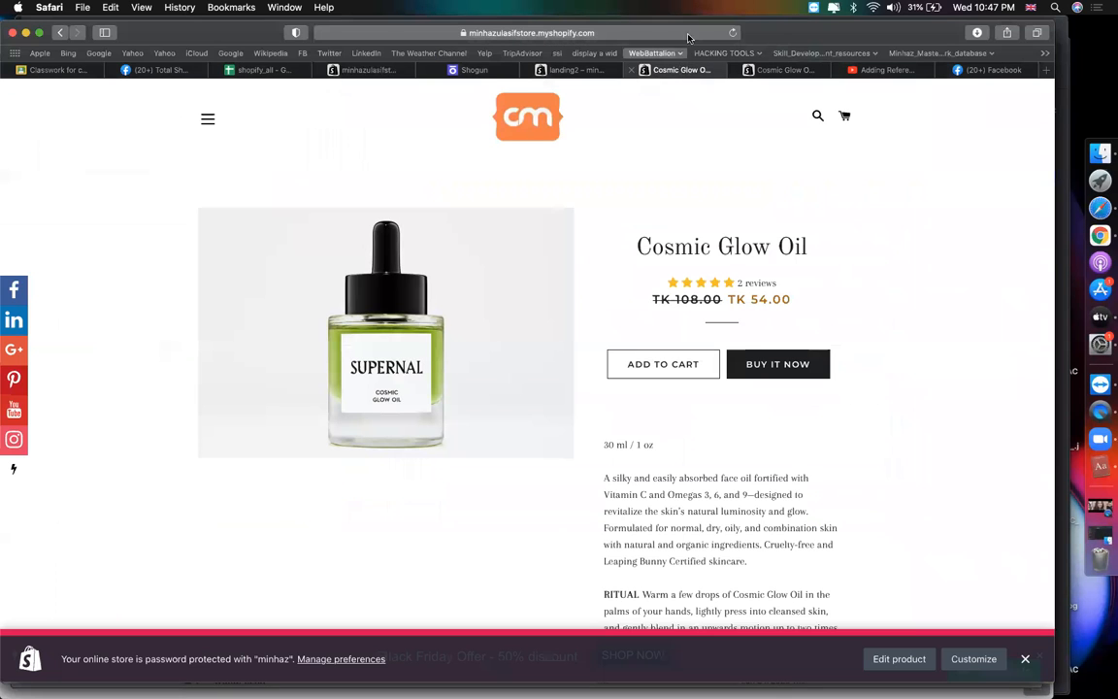
{"action": "left_click", "coordinate": [691, 33]}
{"action": "key", "text": "cmd+c"}
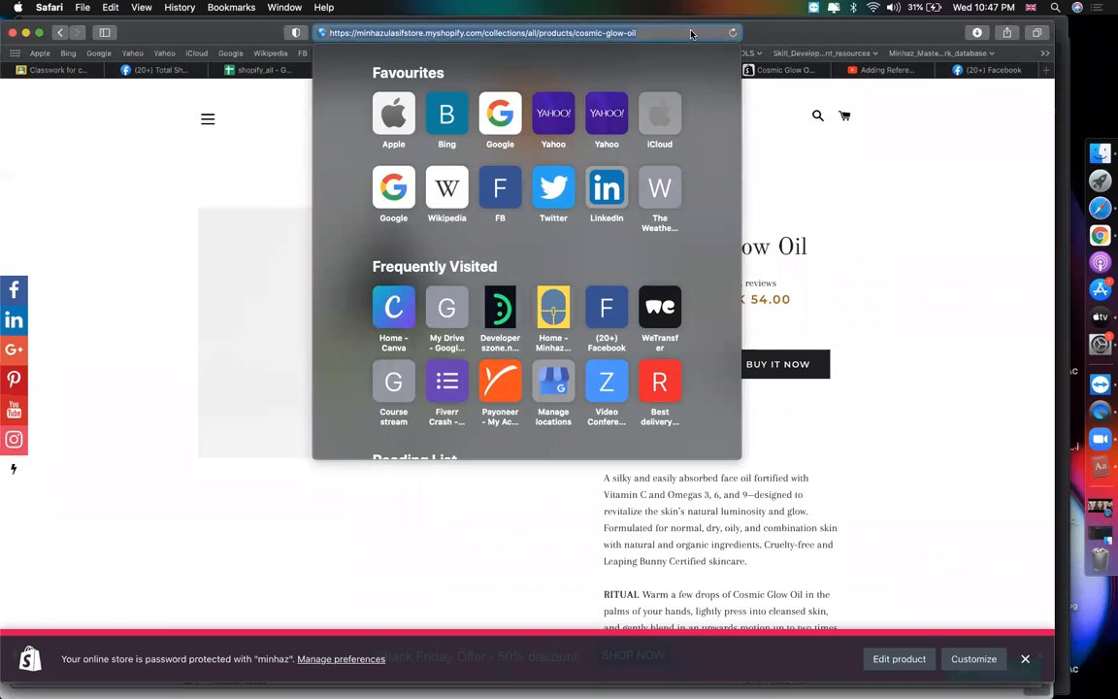
{"action": "left_click", "coordinate": [135, 283]}
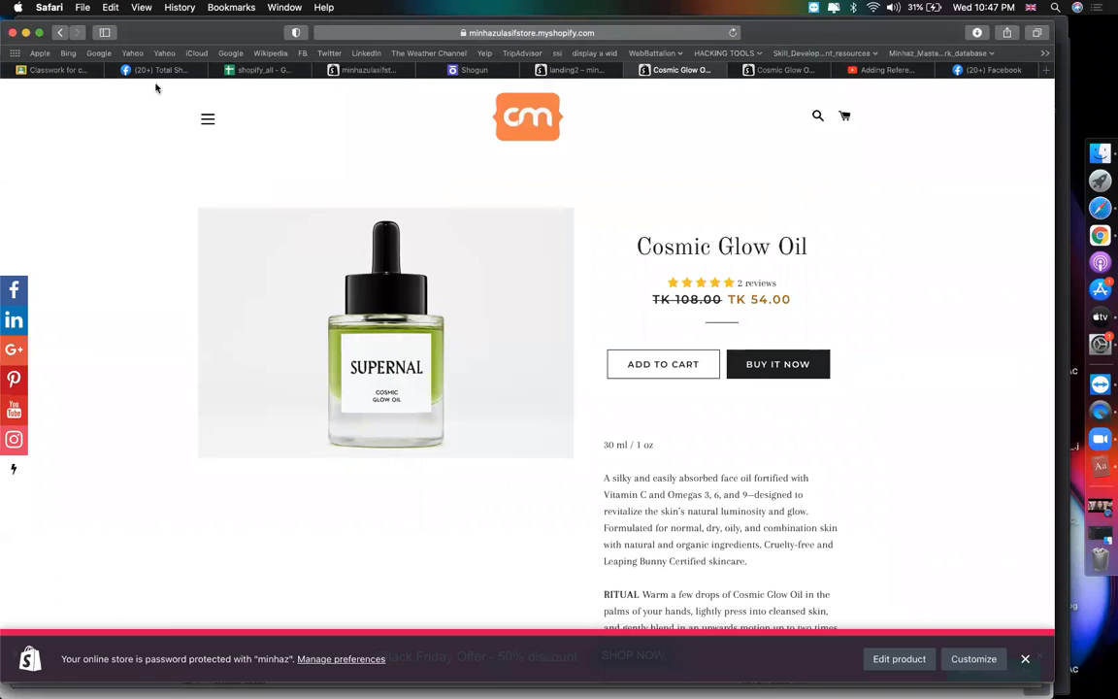
In the Google Classroom assignment, complete instruction 2 as "create same to same product page as this:" followed by the copied product URL
{"action": "left_click", "coordinate": [82, 73]}
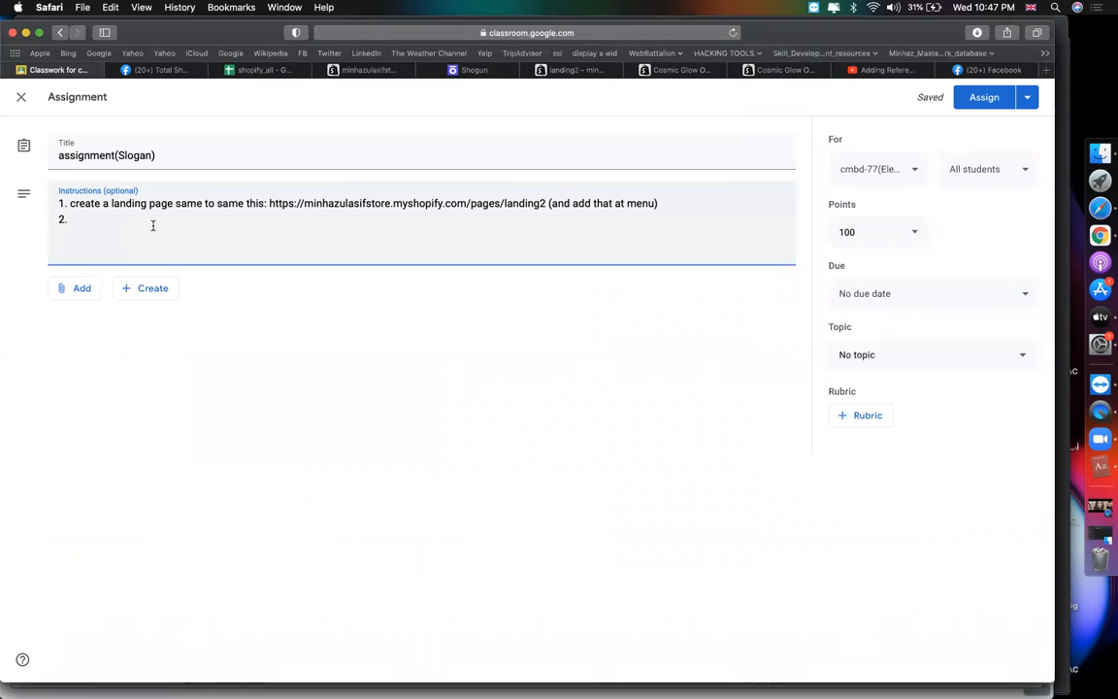
{"action": "type", "text": "create same to same product page "}
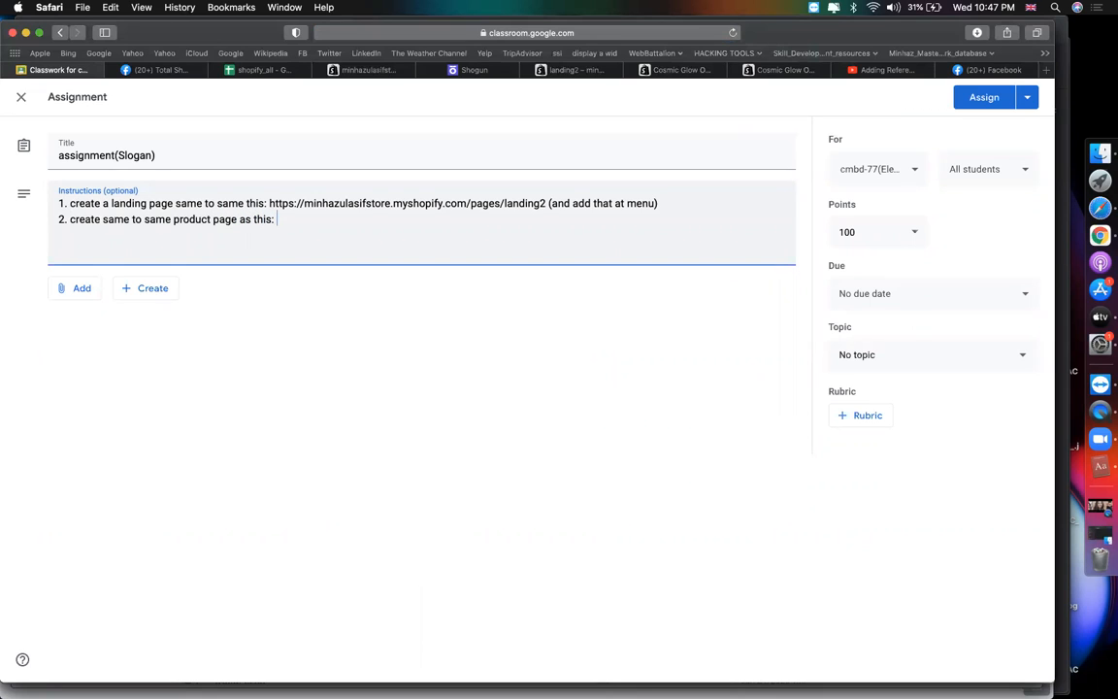
{"action": "type", "text": "as this:"}
{"action": "key", "text": "cmd+v"}
{"action": "key", "text": "Return"}
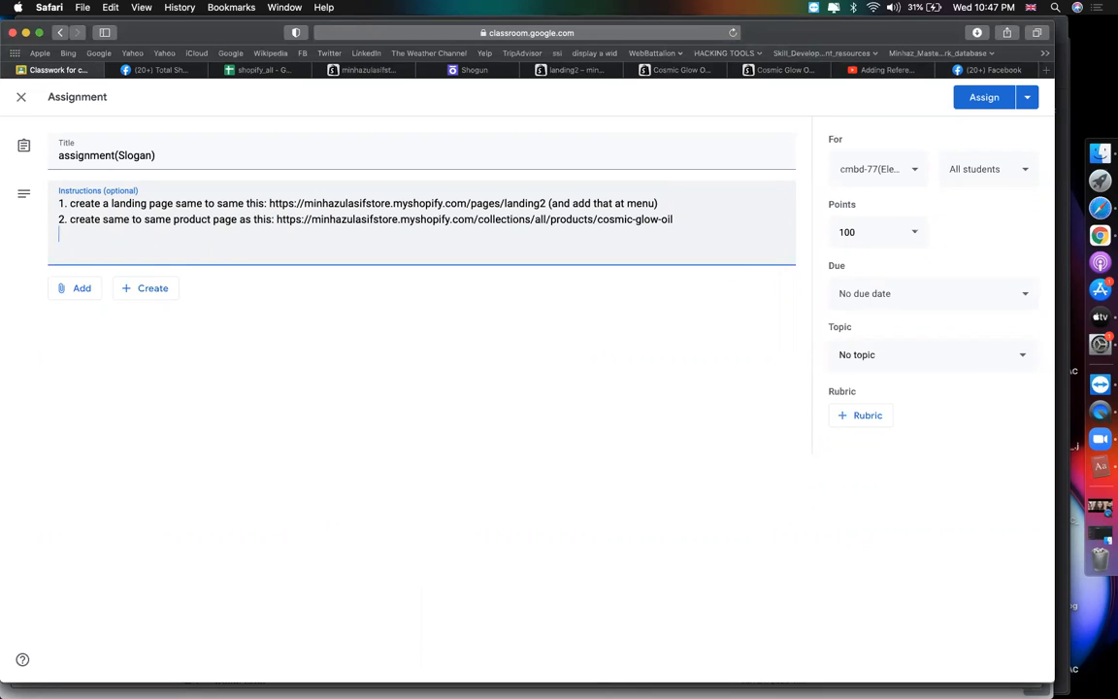
Add the line "& at a docs give link of your product page" below instruction 2
{"action": "type", "text": "& at a docs give link for"}
{"action": "key", "text": "BackSpace"}
{"action": "key", "text": "BackSpace"}
{"action": "key", "text": "BackSpace"}
{"action": "key", "text": "BackSpace"}
{"action": "key", "text": "BackSpace"}
{"action": "type", "text": "of your pre"}
{"action": "type", "text": "duct page"}
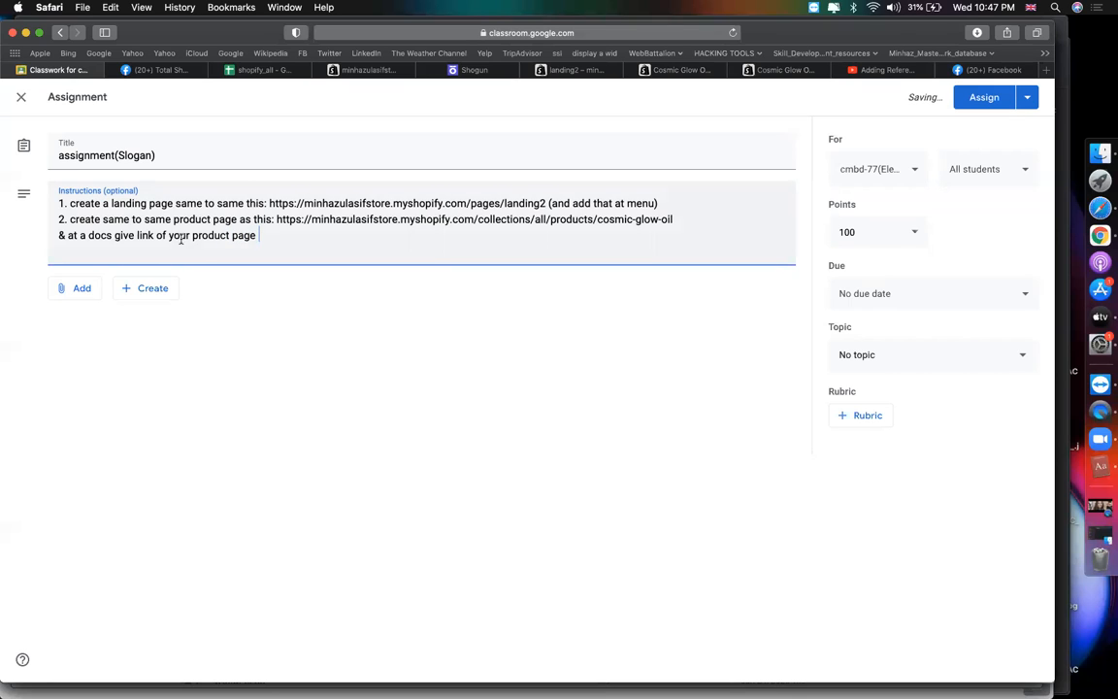
Copy the docs-link line to the end of instruction 1 and change its wording from "product" to "landing" page
{"action": "key", "text": "super+shift+Left"}
{"action": "key", "text": "super+c"}
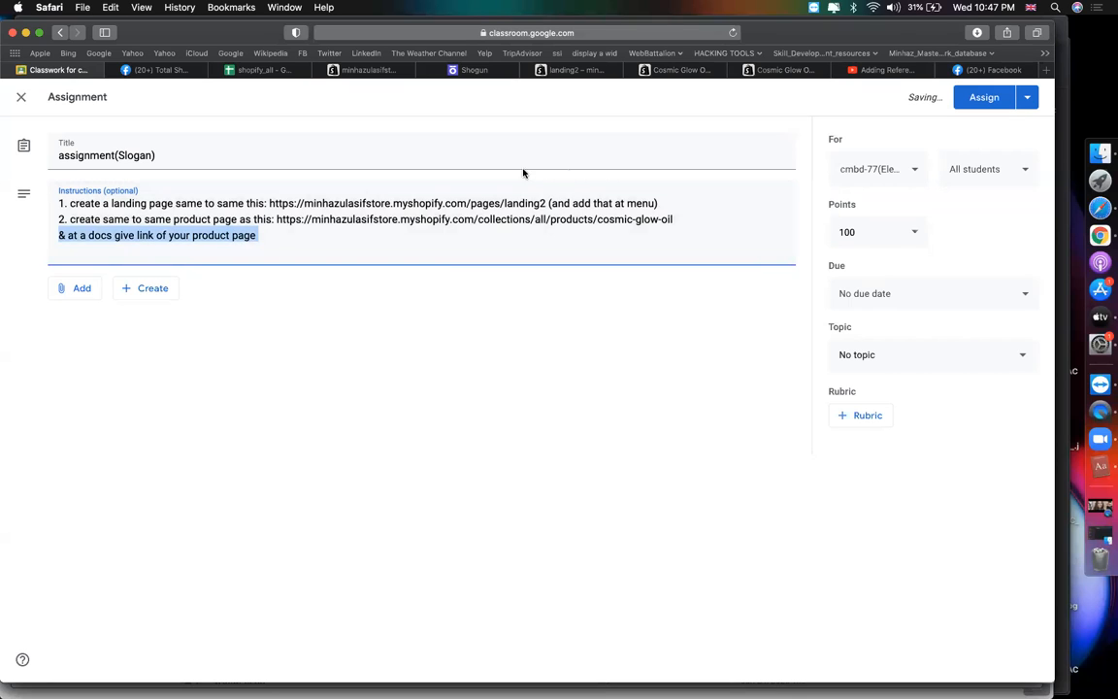
{"action": "left_click", "coordinate": [688, 196]}
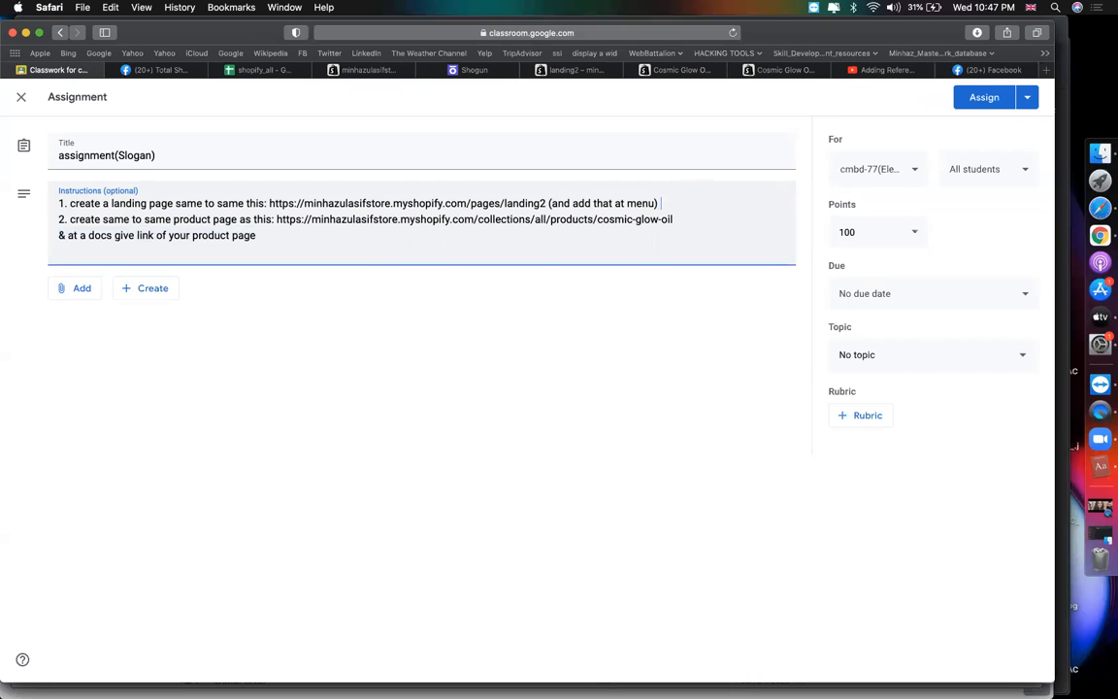
{"action": "key", "text": "super+v"}
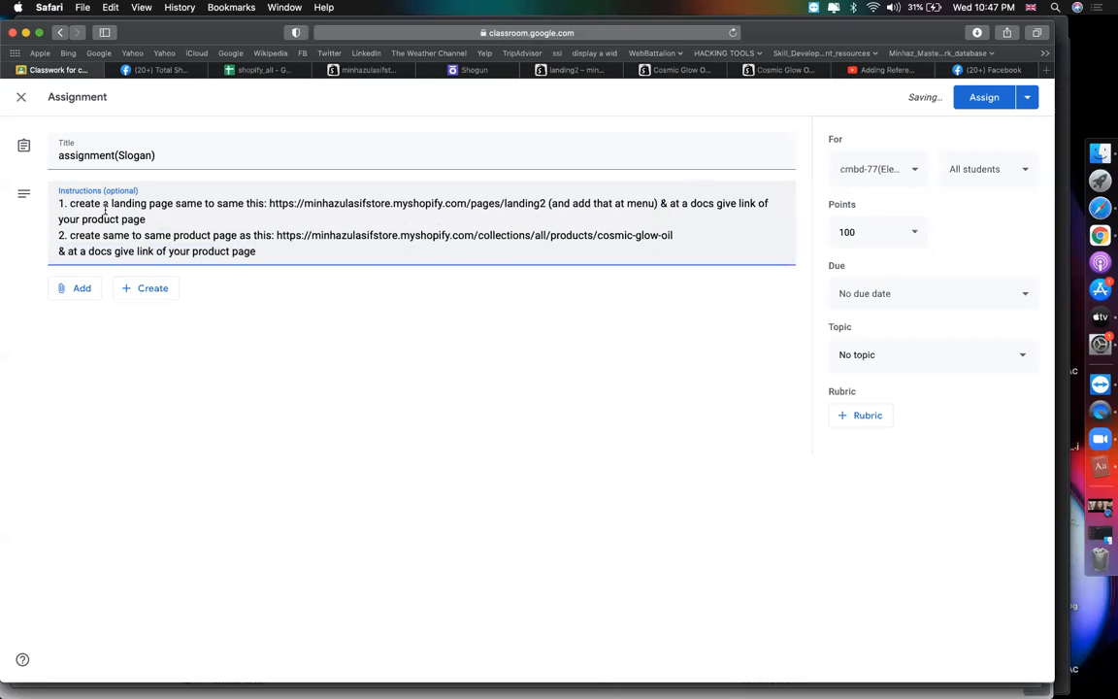
{"action": "double_click", "coordinate": [101, 218]}
{"action": "key", "text": "BackSpace"}
{"action": "type", "text": "landin"}
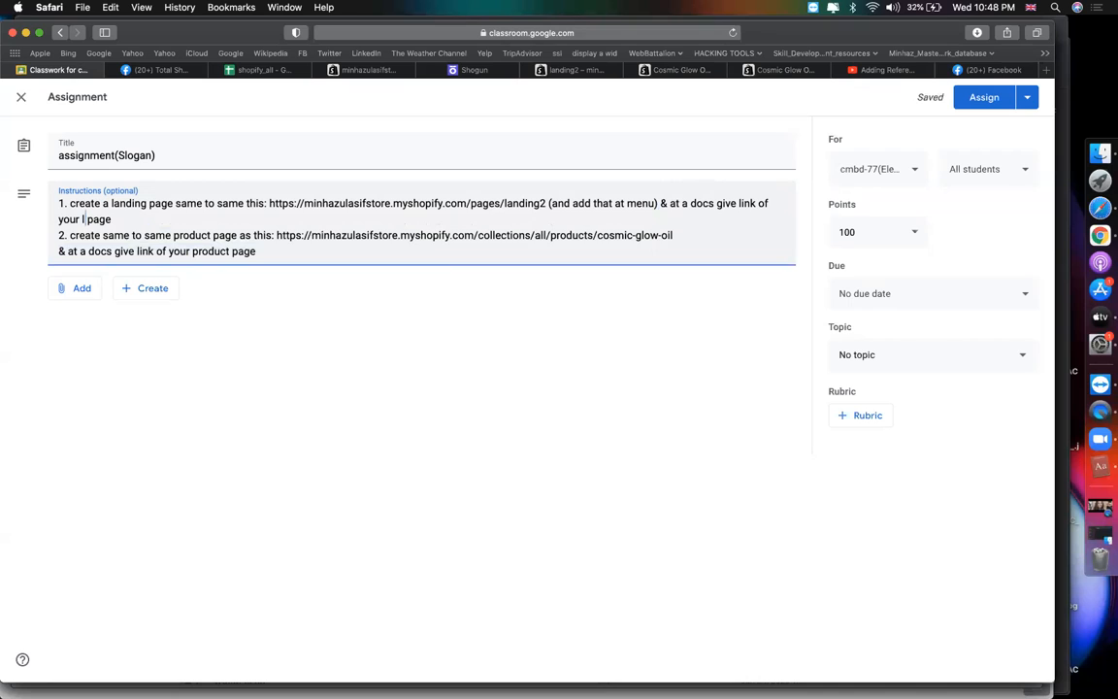
{"action": "type", "text": "g"}
Insert a blank line between instructions 1 and 2 and start an item "3." below them
{"action": "left_click", "coordinate": [288, 244]}
{"action": "key", "text": "Return"}
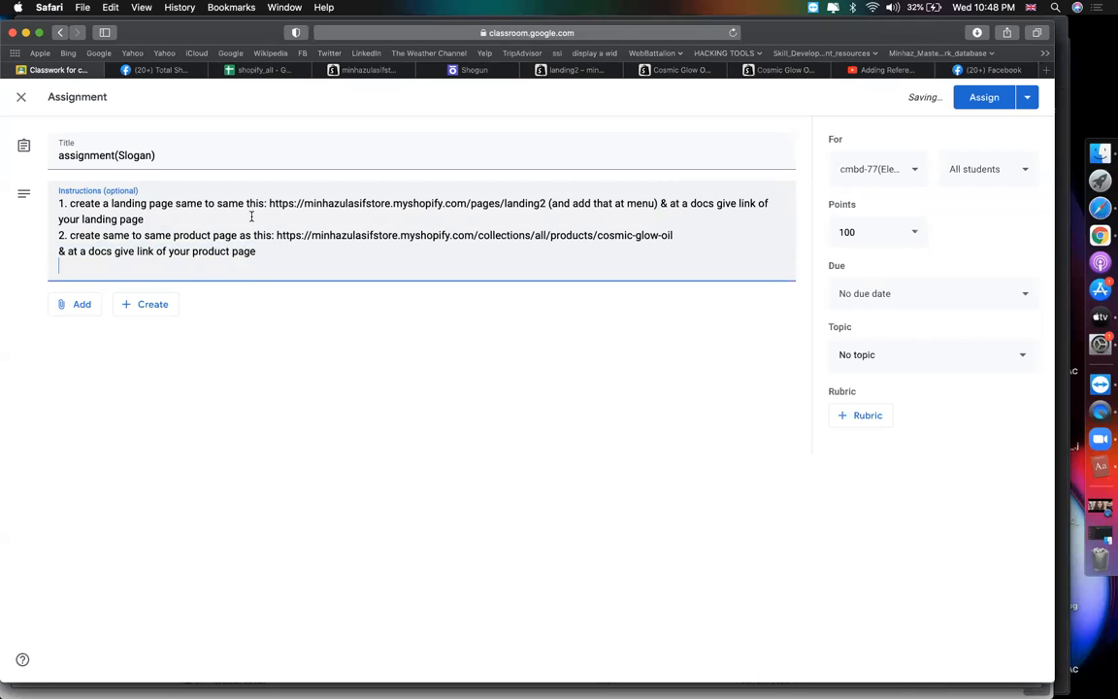
{"action": "key", "text": "Return"}
{"action": "key", "text": "Return"}
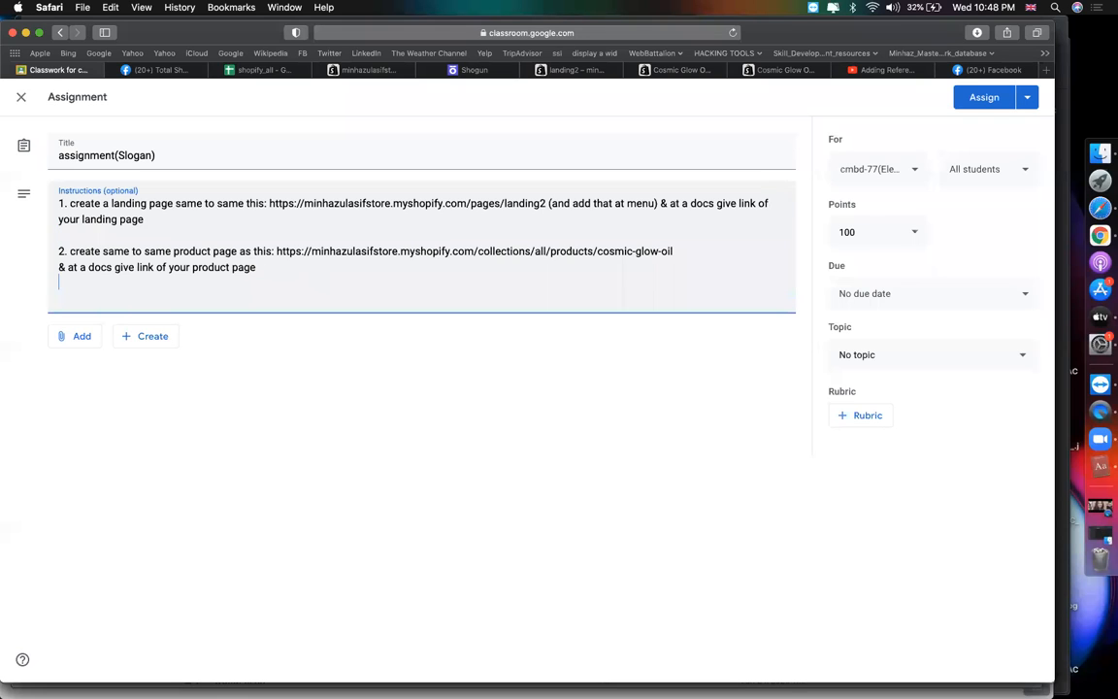
{"action": "key", "text": "Return"}
{"action": "type", "text": "3."}
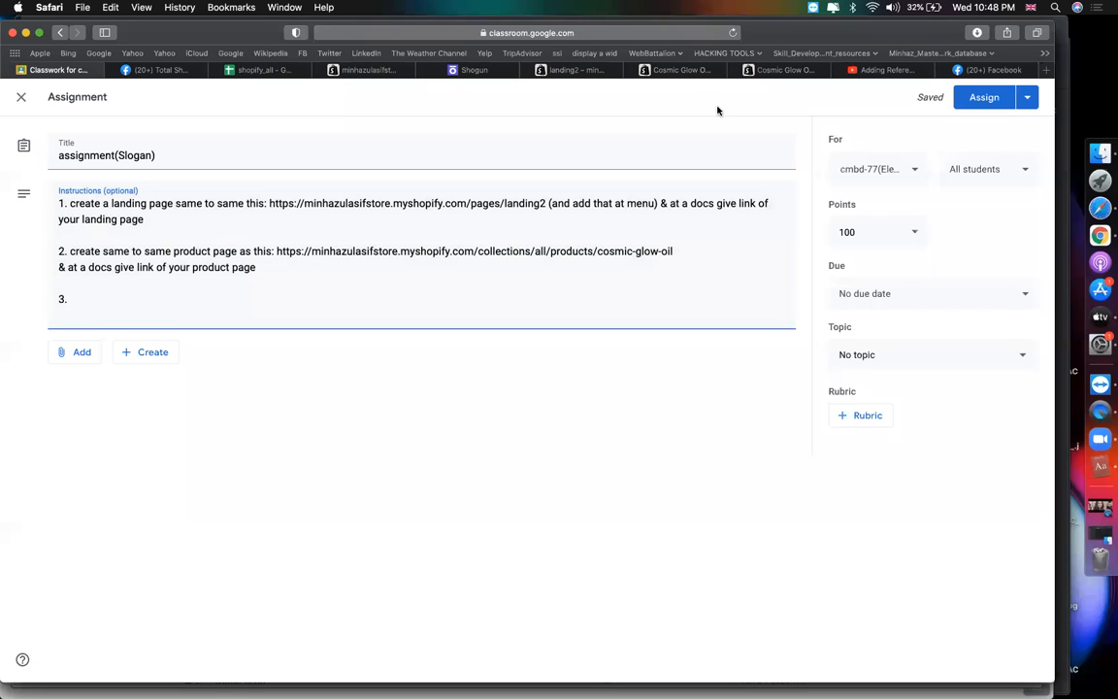
Open Shogun Page Builder again from the Shopify installed apps and close the old CosmicGlow Oil editor tab
{"action": "left_click", "coordinate": [673, 70]}
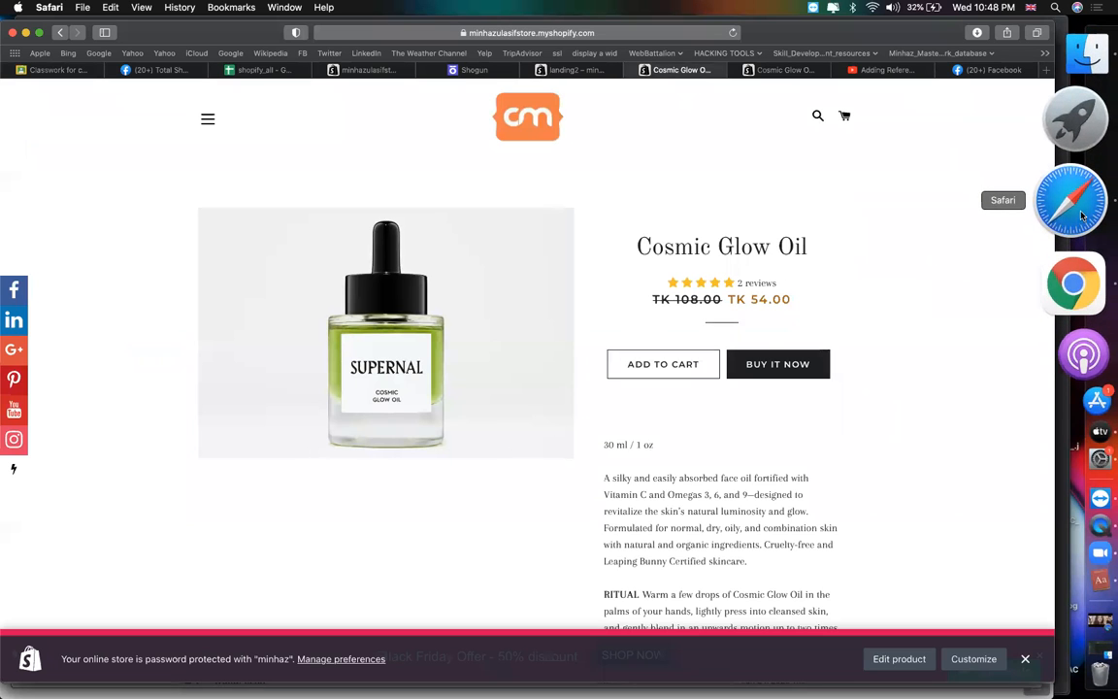
{"action": "left_click", "coordinate": [473, 71]}
{"action": "left_click", "coordinate": [369, 70]}
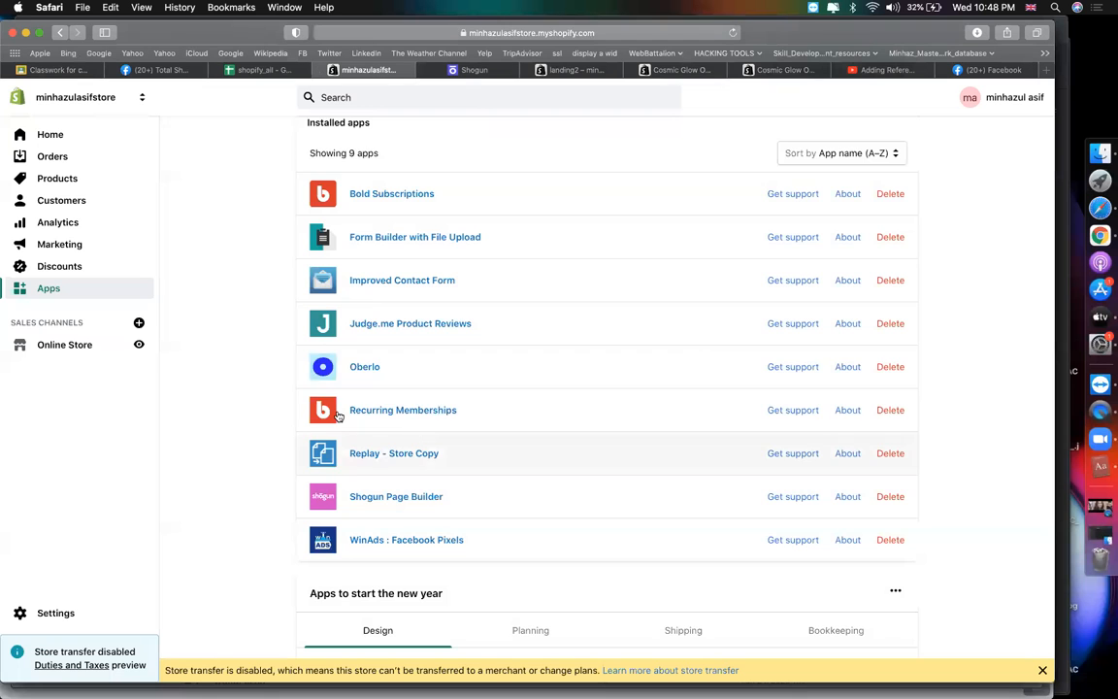
{"action": "left_click", "coordinate": [395, 499]}
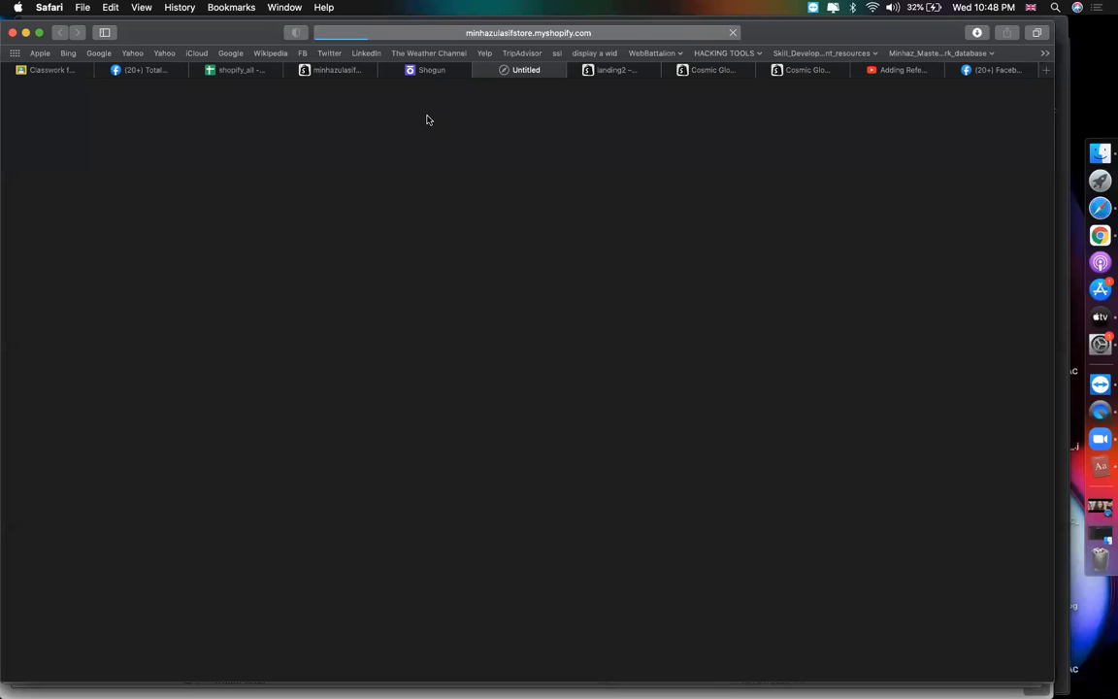
{"action": "left_click", "coordinate": [430, 71]}
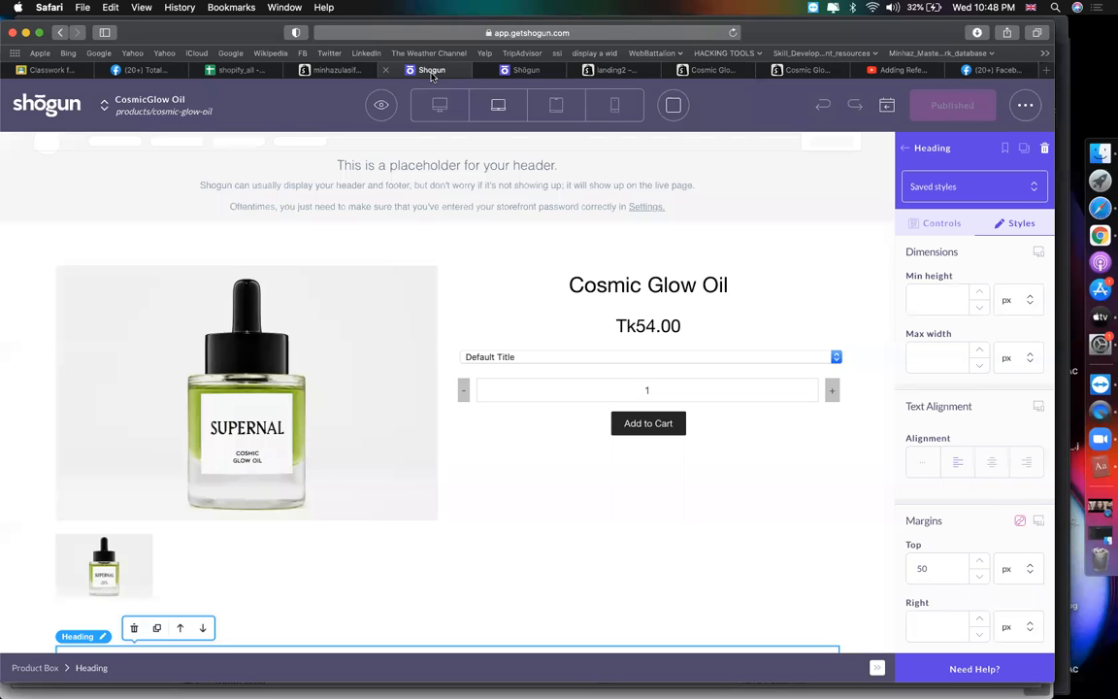
{"action": "left_click", "coordinate": [502, 74]}
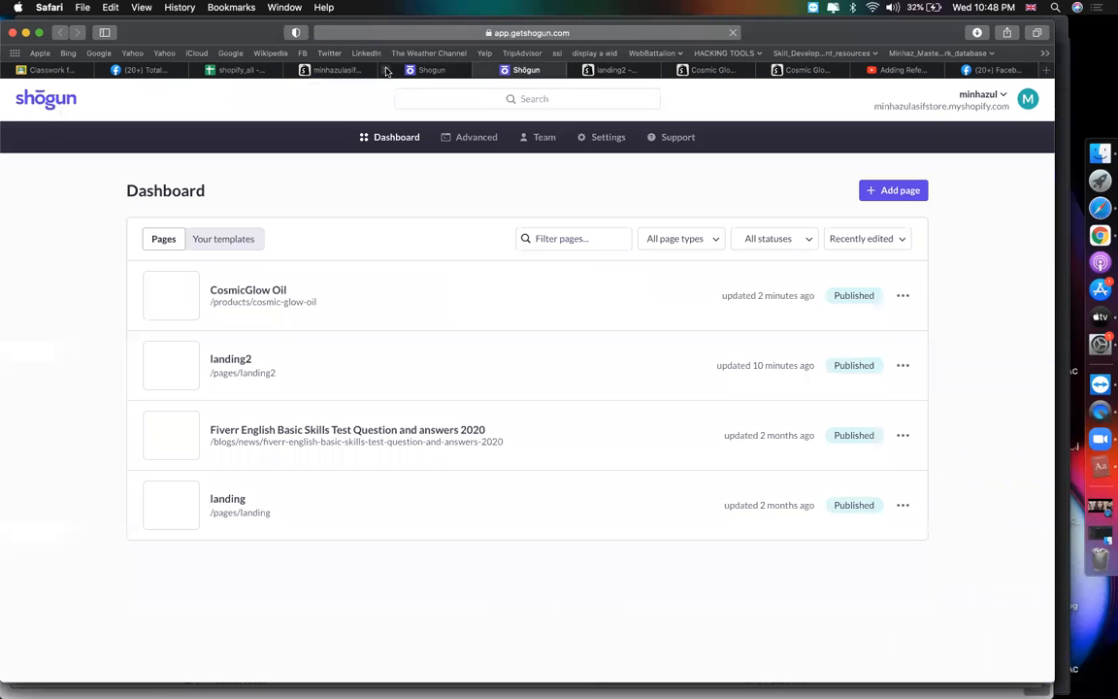
{"action": "left_click", "coordinate": [386, 71]}
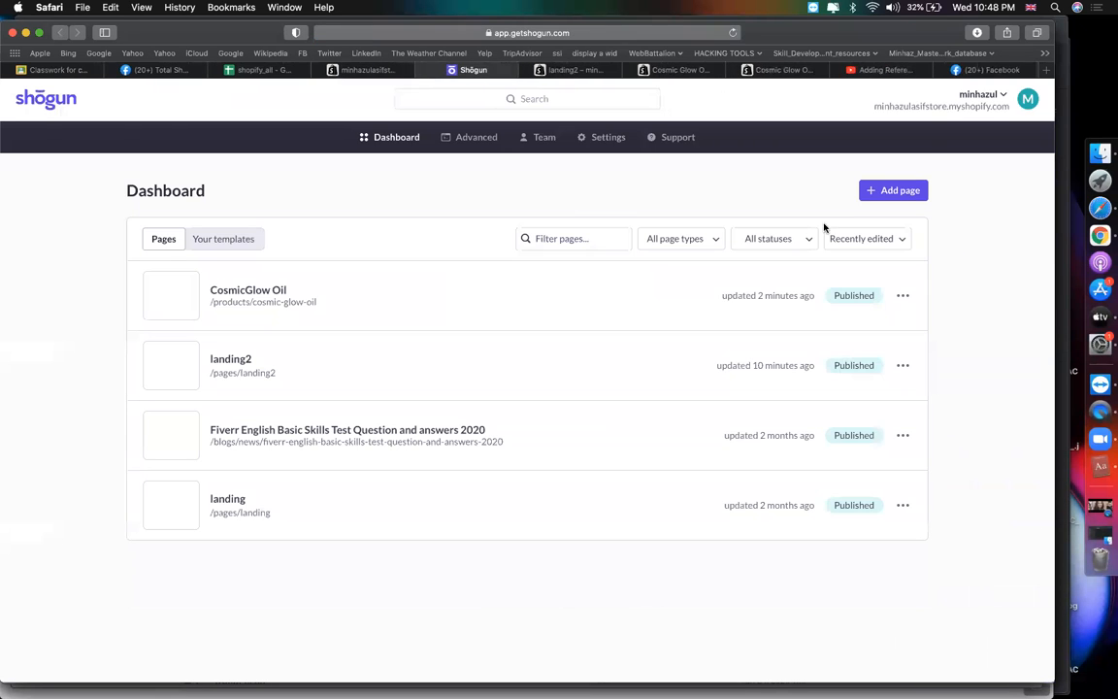
Add a new Shogun page of the blog post type using the "Pottery for beginners" template
{"action": "left_click", "coordinate": [896, 189]}
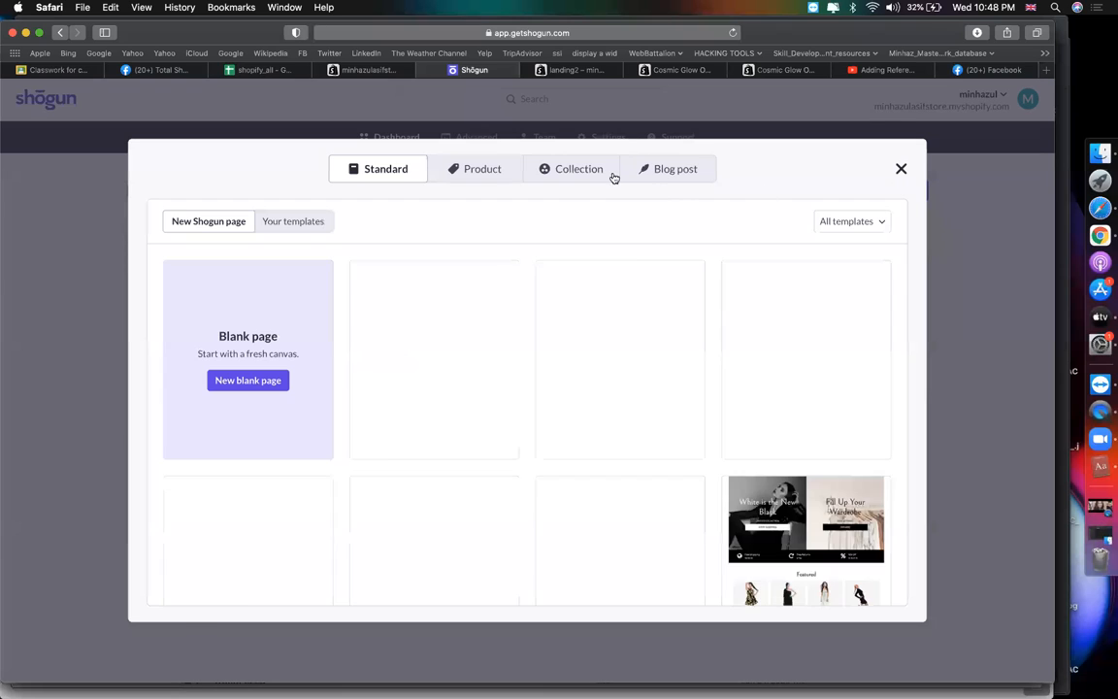
{"action": "left_click", "coordinate": [636, 170]}
{"action": "left_click", "coordinate": [569, 174]}
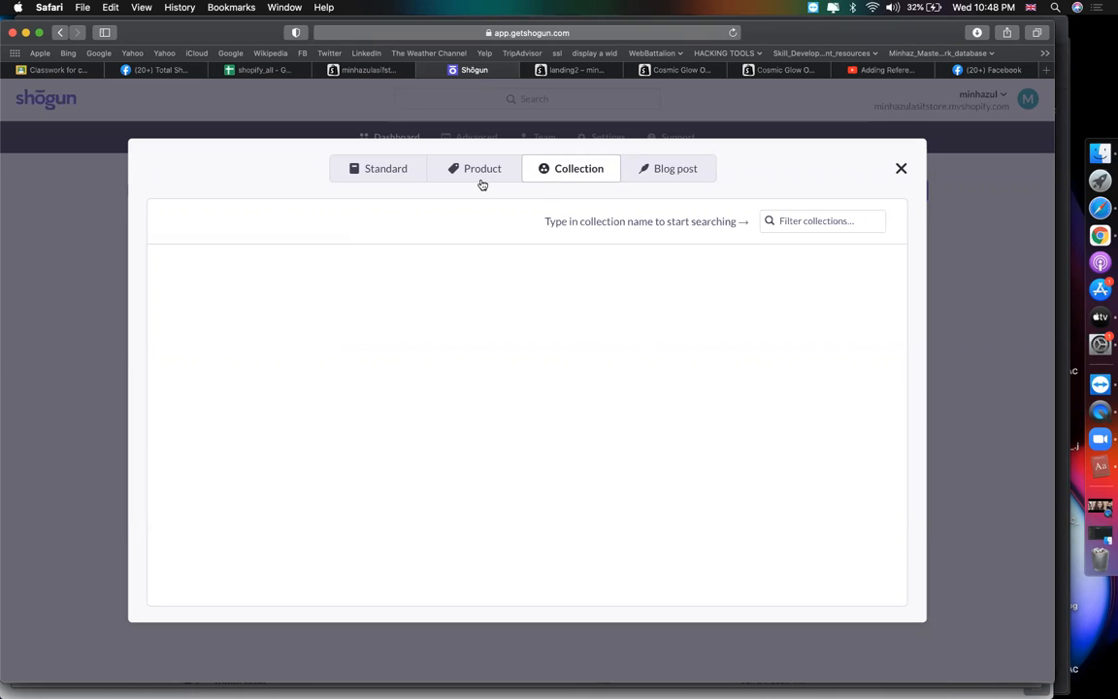
{"action": "left_click", "coordinate": [654, 178]}
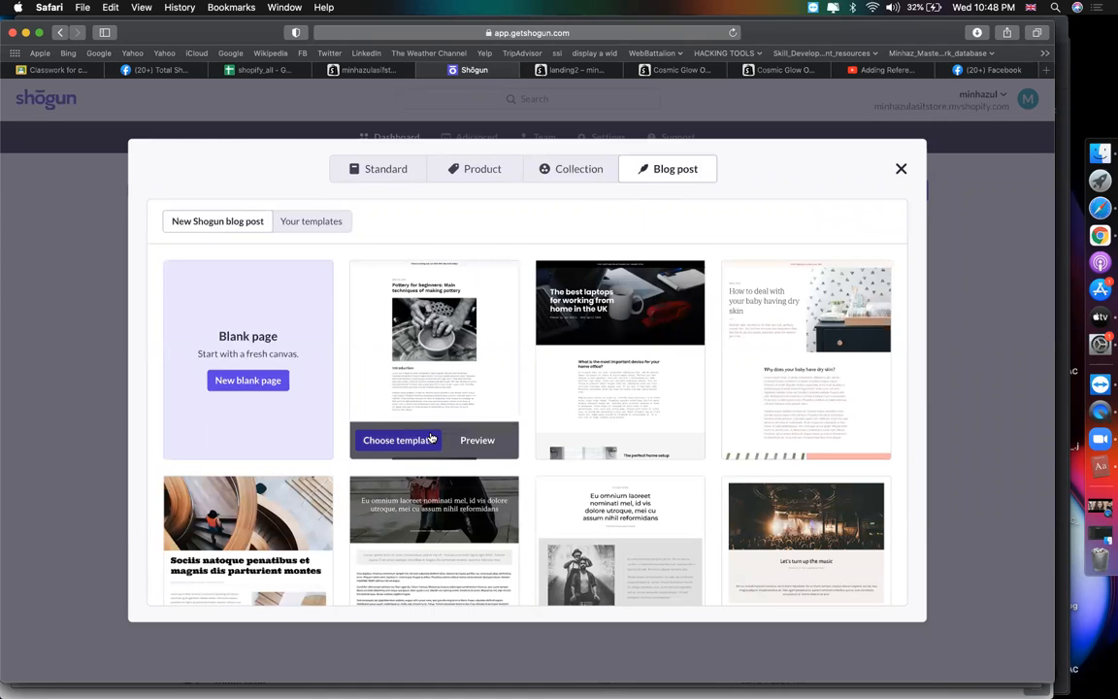
{"action": "scroll", "coordinate": [429, 437], "scroll_direction": "down", "scroll_amount": 10}
{"action": "scroll", "coordinate": [431, 436], "scroll_direction": "up", "scroll_amount": 10}
{"action": "scroll", "coordinate": [430, 436], "scroll_direction": "up", "scroll_amount": 2}
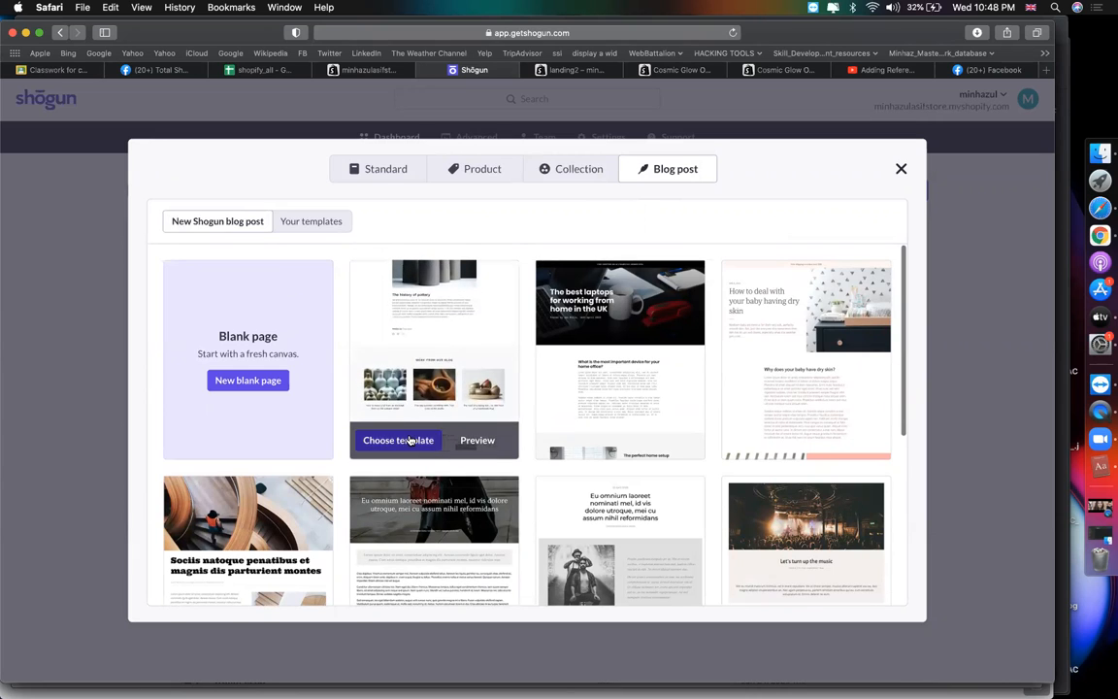
{"action": "left_click", "coordinate": [404, 440]}
Enter "blog tem" as the new blog page's name and select the whole name for replacement
{"action": "left_click", "coordinate": [568, 331]}
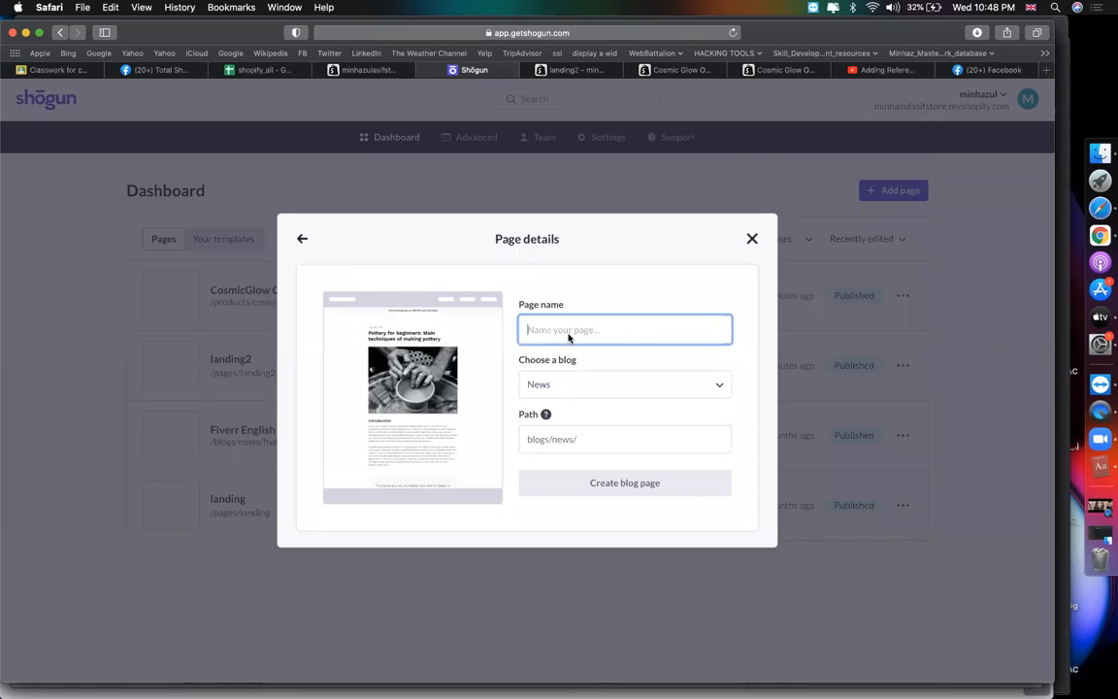
{"action": "type", "text": "blogte"}
{"action": "key", "text": "BackSpace"}
{"action": "type", "text": "em"}
{"action": "key", "text": "super+a"}
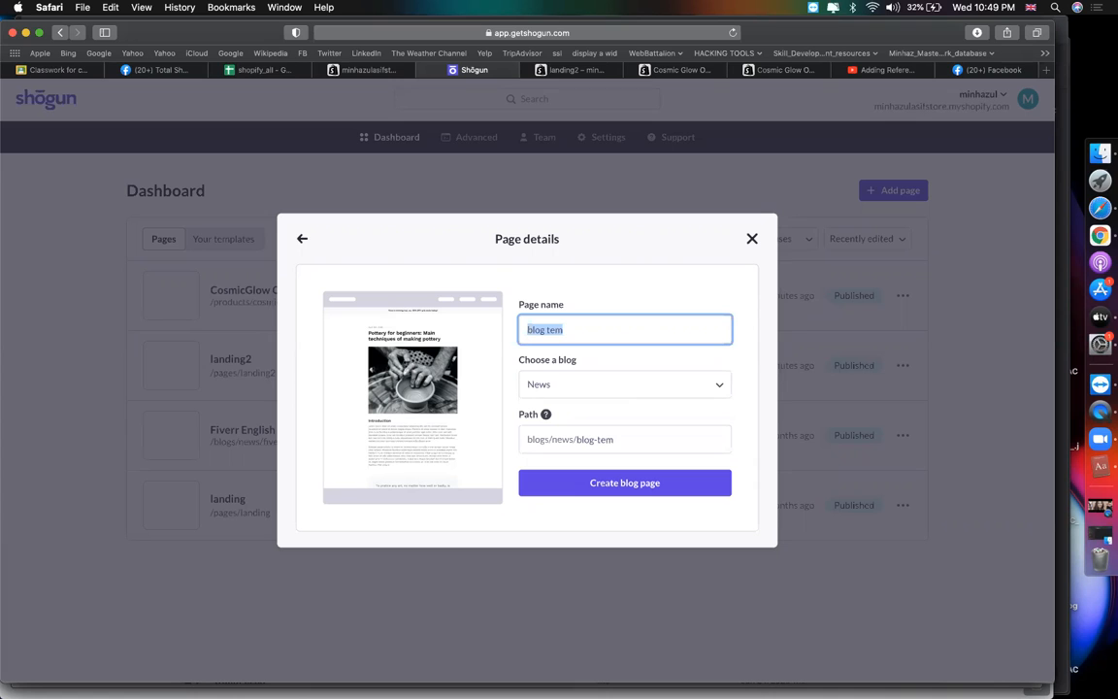
Switch to the Shopify admin and open the online store's blog posts list
{"action": "left_click", "coordinate": [359, 70]}
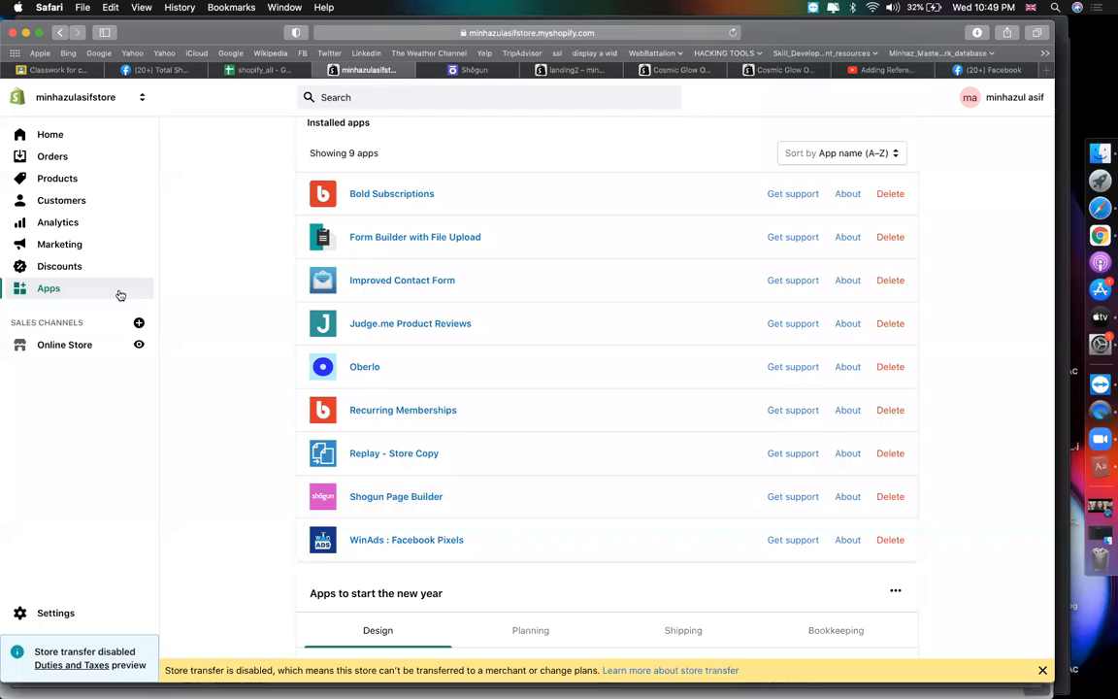
{"action": "left_click", "coordinate": [82, 352]}
{"action": "left_click", "coordinate": [60, 389]}
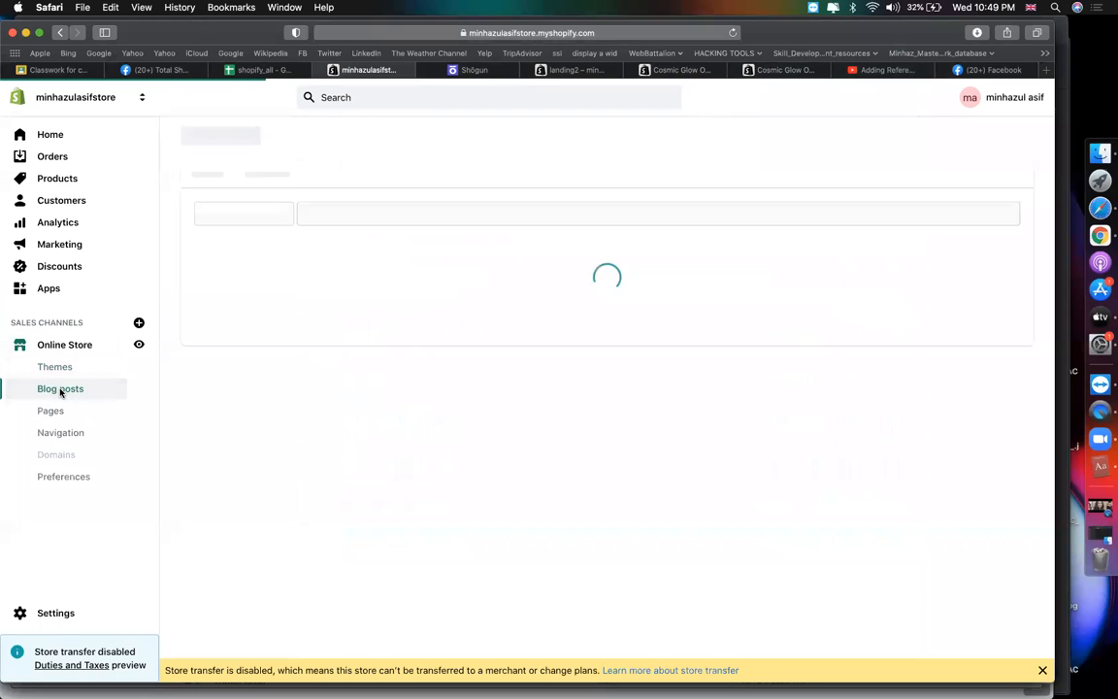
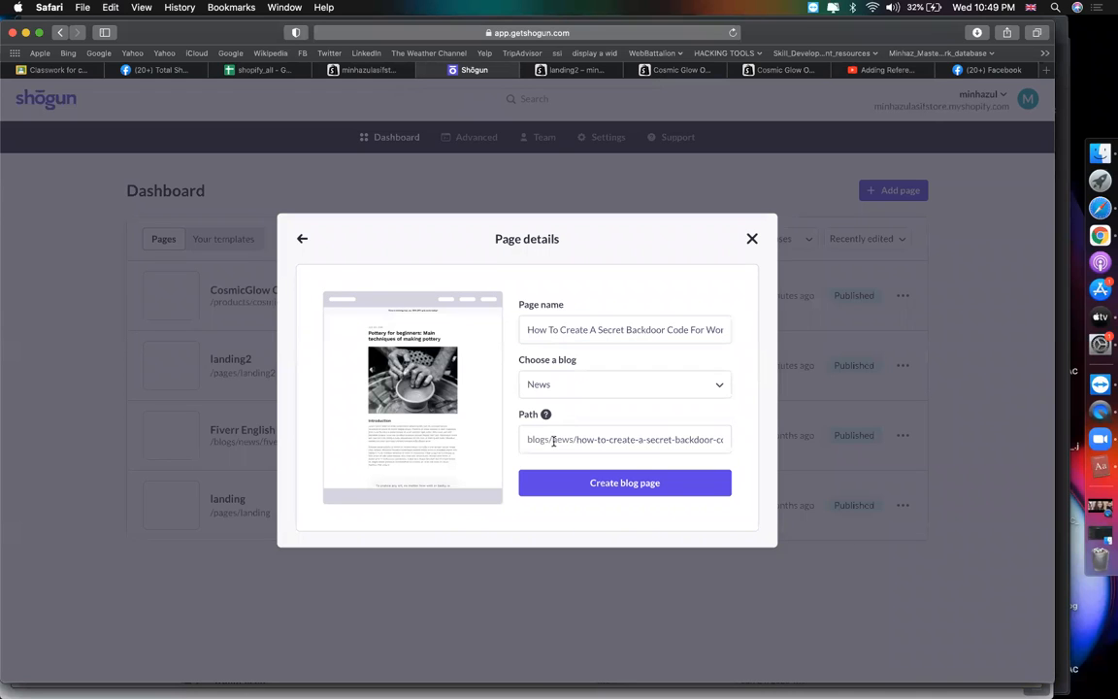
Examine the full slug in the new blog page's path and the available blog choices, keeping News
{"action": "left_click_drag", "start_coordinate": [577, 441], "coordinate": [717, 441]}
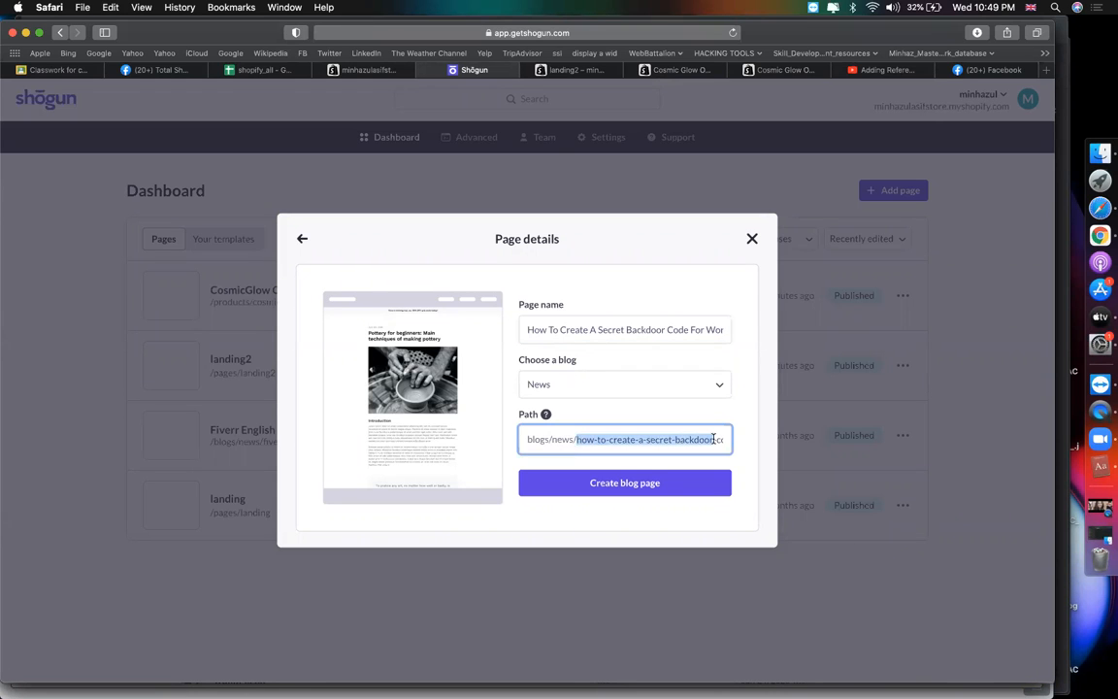
{"action": "left_click", "coordinate": [566, 444]}
{"action": "double_click", "coordinate": [566, 445]}
{"action": "left_click", "coordinate": [607, 444]}
{"action": "left_click_drag", "start_coordinate": [575, 436], "coordinate": [756, 435]}
{"action": "left_click", "coordinate": [639, 392]}
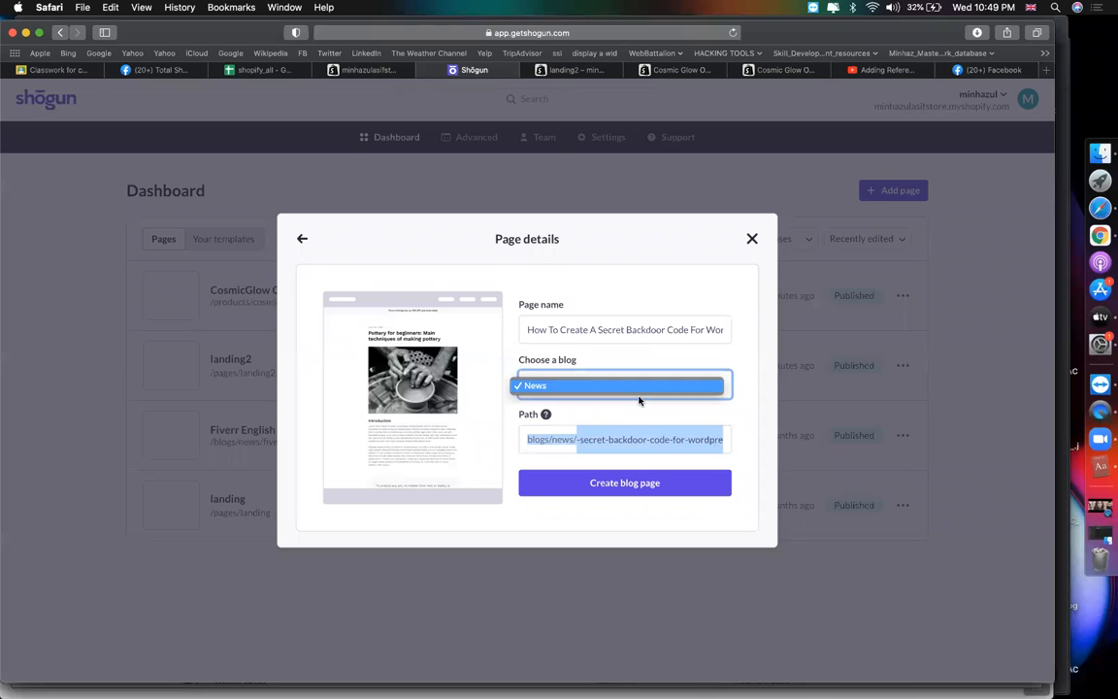
{"action": "left_click", "coordinate": [626, 411]}
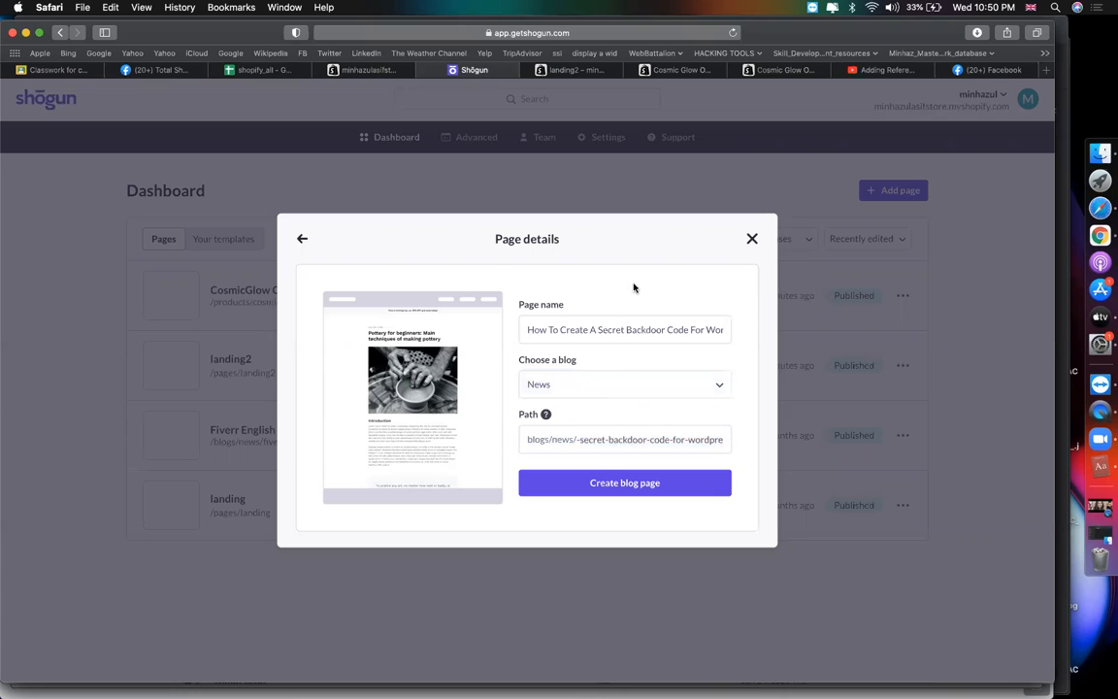
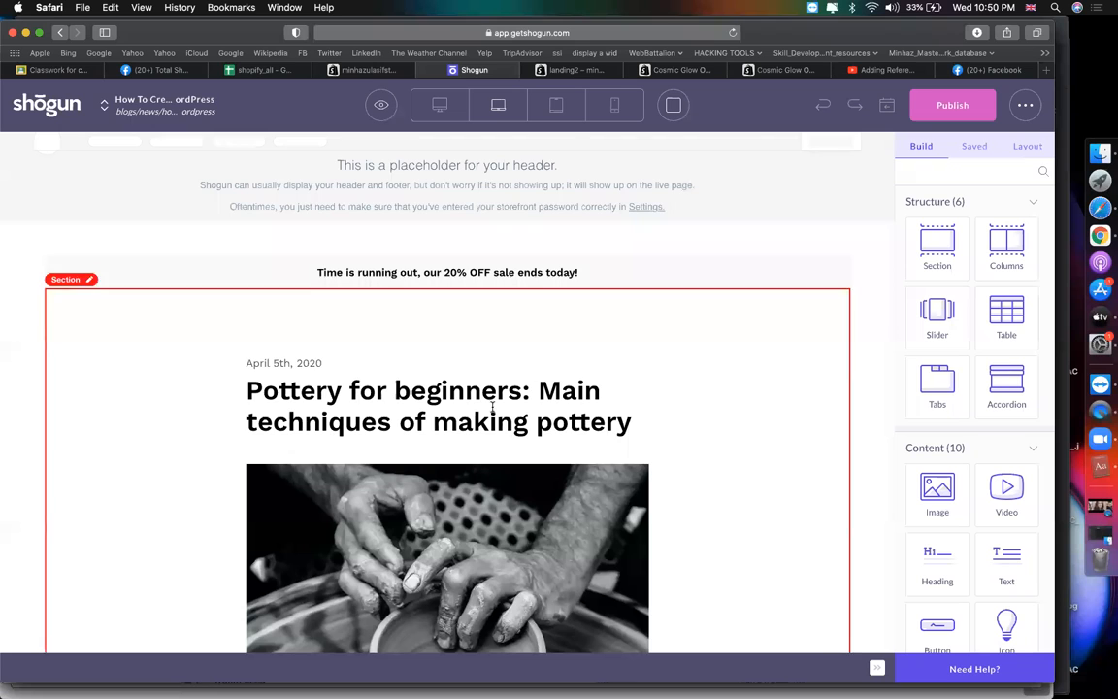
Replace the blog post's main heading text with "How To Create A Secret Backdoor Code For WordPress"
{"action": "scroll", "coordinate": [475, 415], "scroll_direction": "down", "scroll_amount": 3}
{"action": "scroll", "coordinate": [473, 415], "scroll_direction": "up", "scroll_amount": 2}
{"action": "scroll", "coordinate": [473, 415], "scroll_direction": "up", "scroll_amount": 1}
{"action": "left_click", "coordinate": [399, 336]}
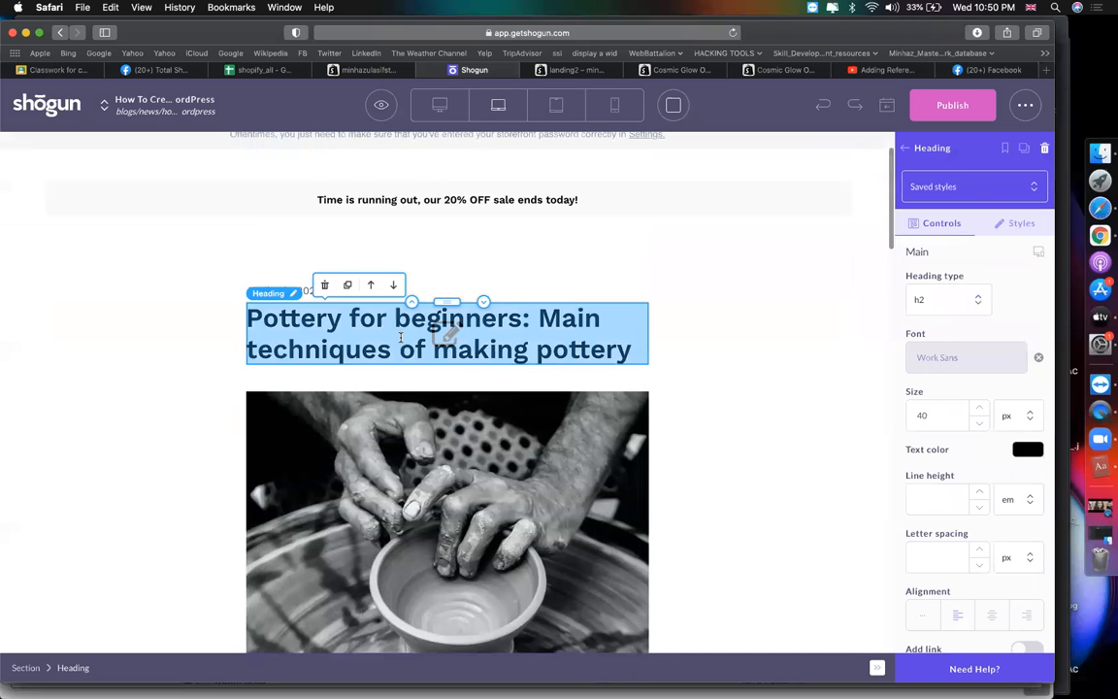
{"action": "left_click", "coordinate": [536, 339]}
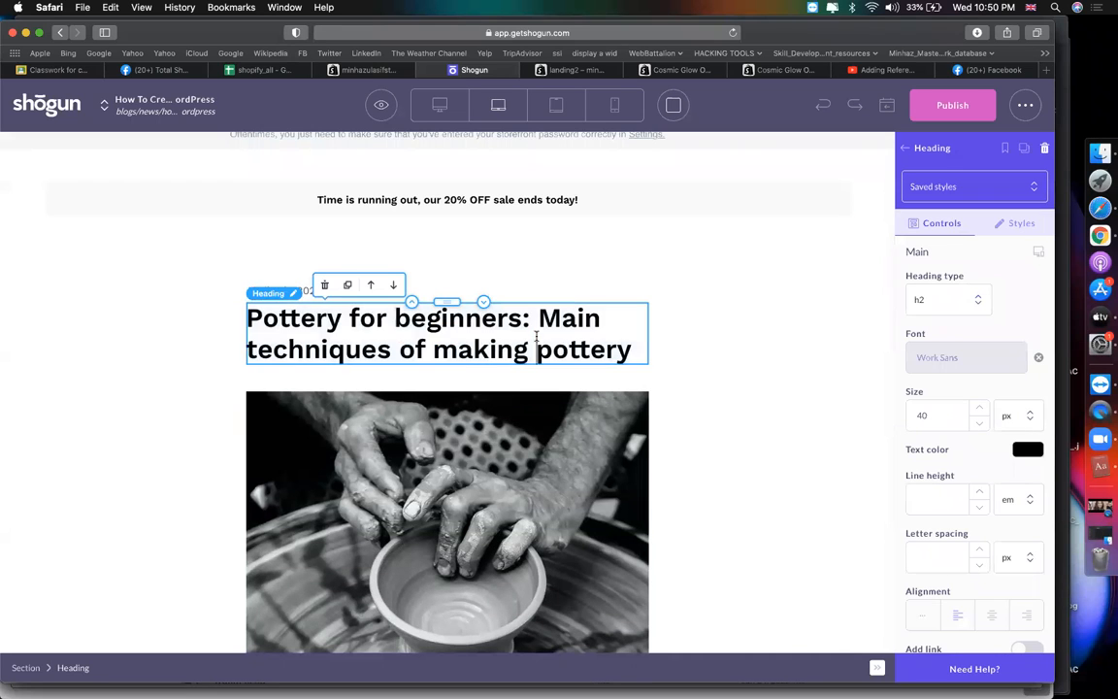
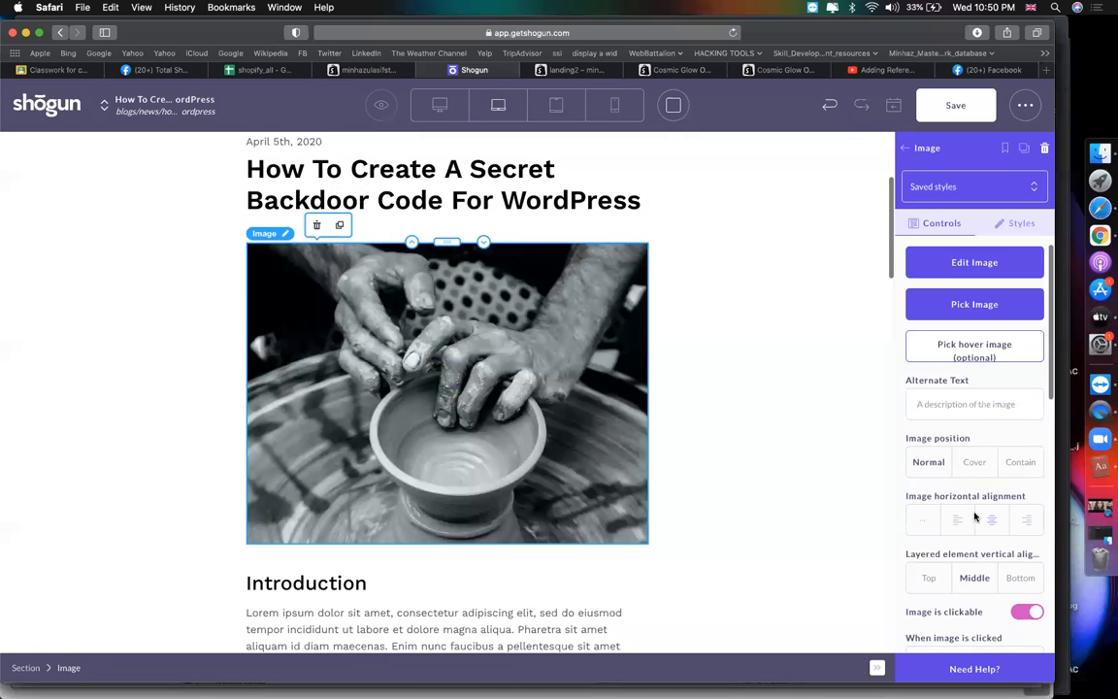
Replace the pottery photo under the heading with the "Fiverr US English Basic Skill Test" banner from the media library
{"action": "scroll", "coordinate": [992, 494], "scroll_direction": "up", "scroll_amount": 10}
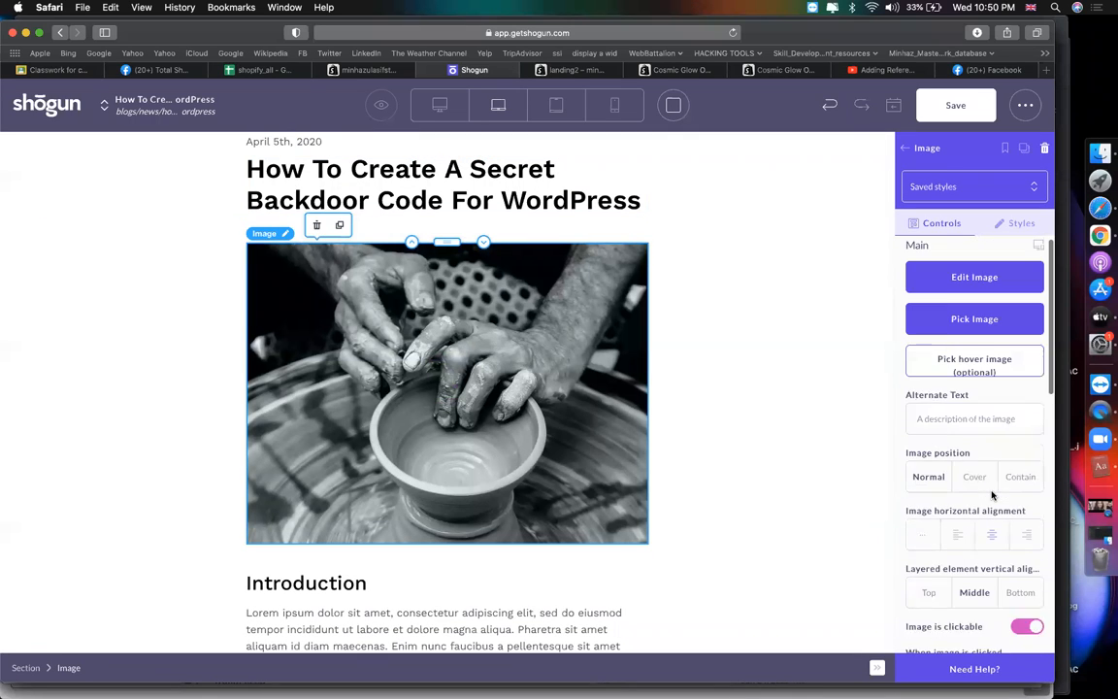
{"action": "left_click", "coordinate": [441, 413]}
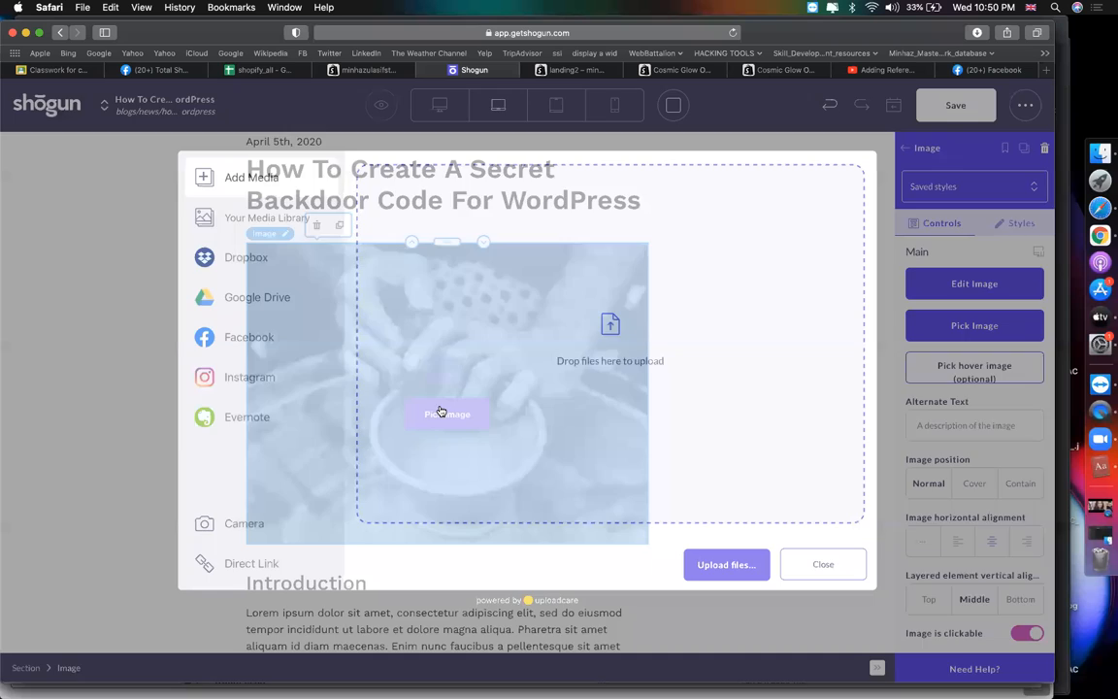
{"action": "left_click", "coordinate": [294, 219]}
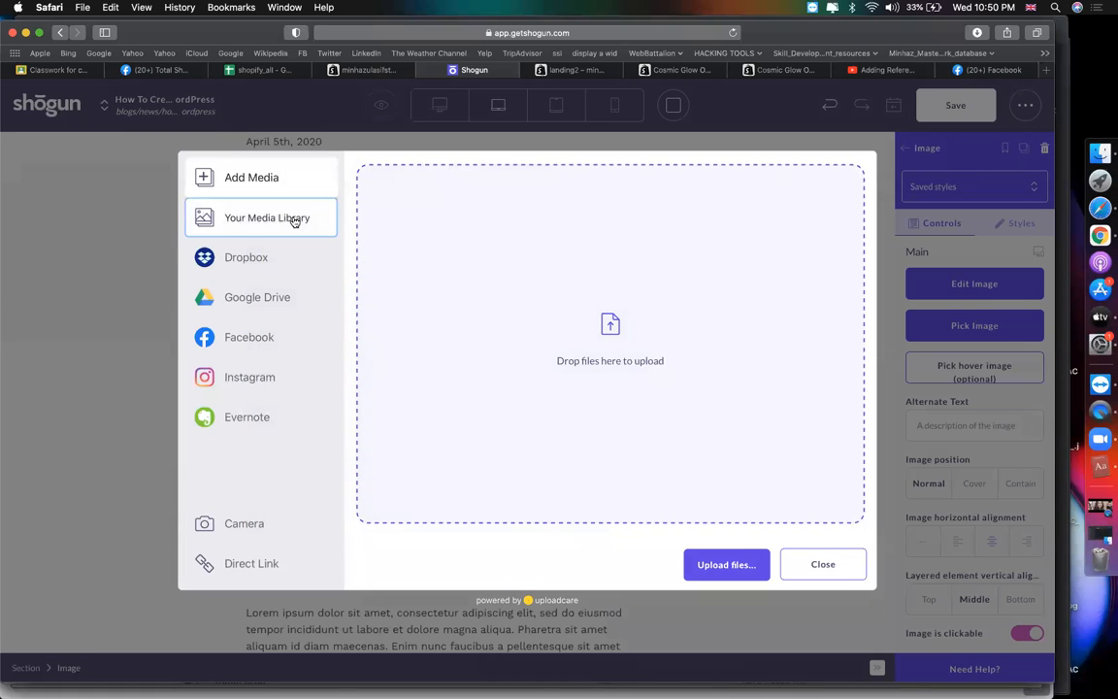
{"action": "left_click", "coordinate": [807, 221]}
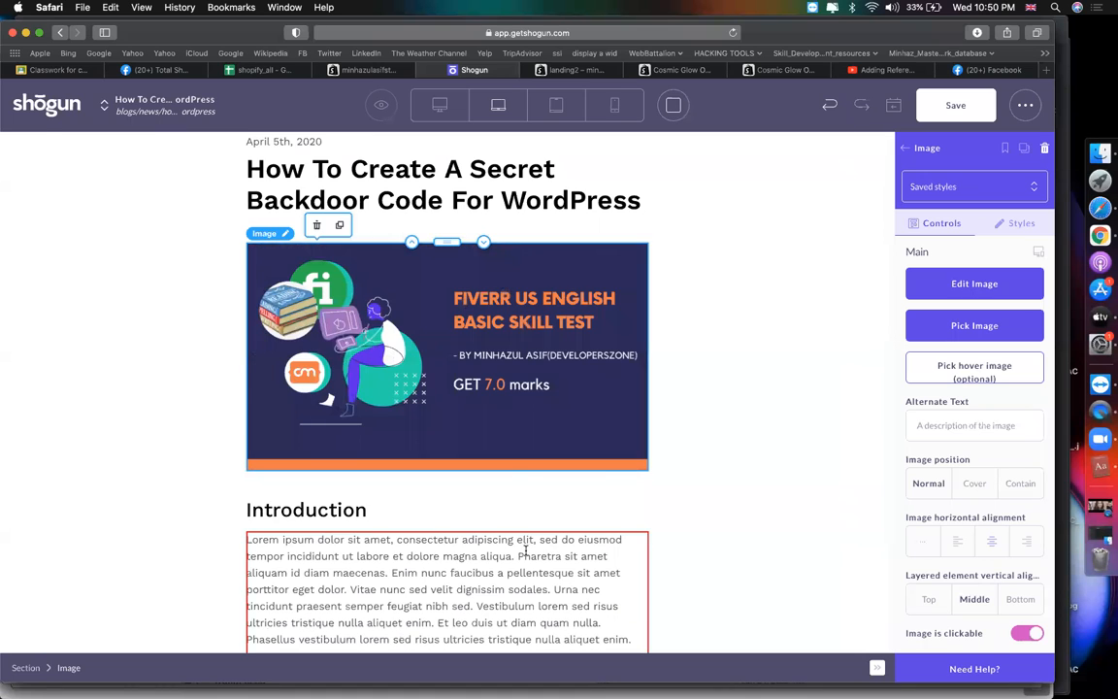
Delete the "Check out our gallery" section near the end of the page
{"action": "scroll", "coordinate": [525, 550], "scroll_direction": "down", "scroll_amount": 3}
{"action": "left_click", "coordinate": [347, 305]}
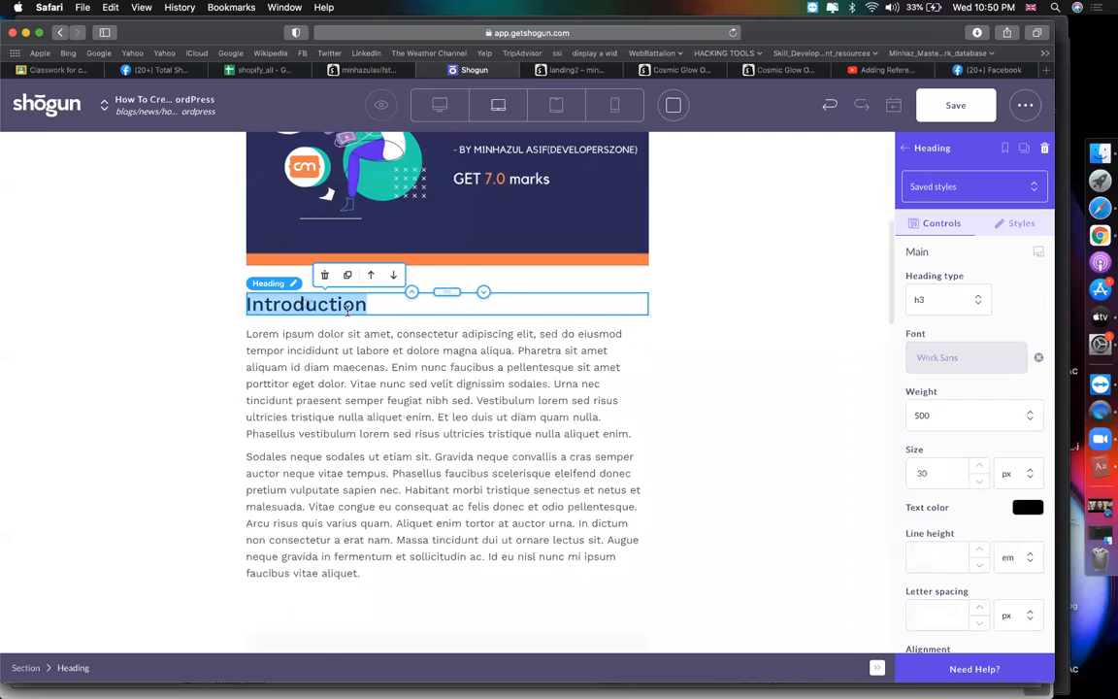
{"action": "scroll", "coordinate": [346, 310], "scroll_direction": "down", "scroll_amount": 10}
{"action": "scroll", "coordinate": [347, 310], "scroll_direction": "down", "scroll_amount": 15}
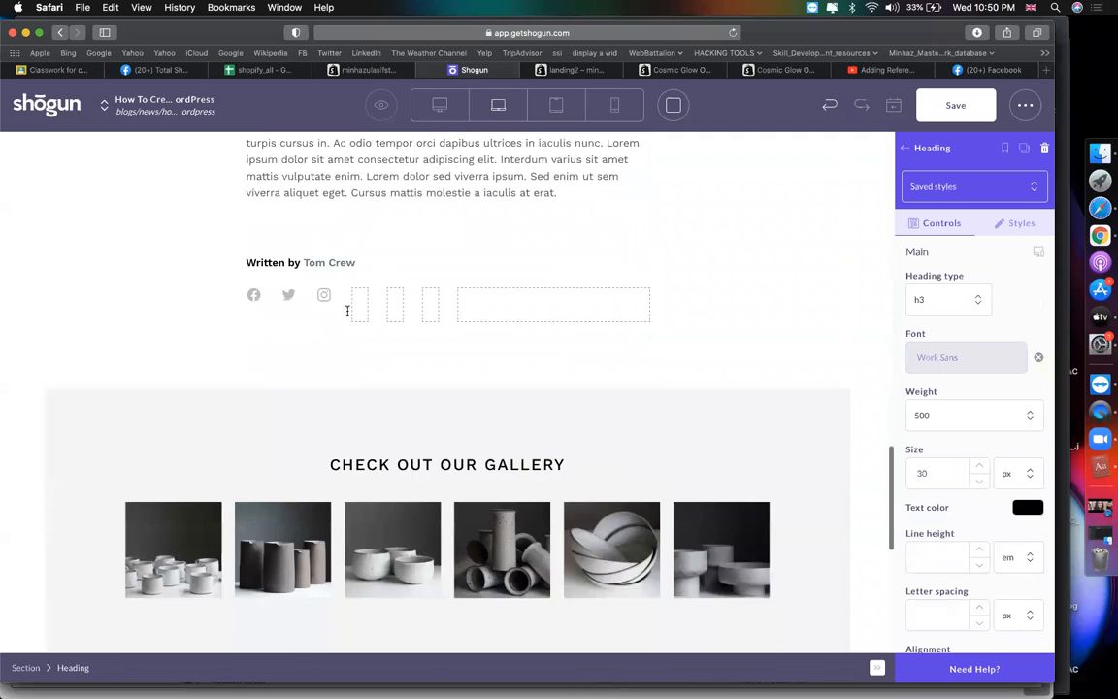
{"action": "scroll", "coordinate": [347, 309], "scroll_direction": "down", "scroll_amount": 4}
{"action": "scroll", "coordinate": [347, 311], "scroll_direction": "up", "scroll_amount": 6}
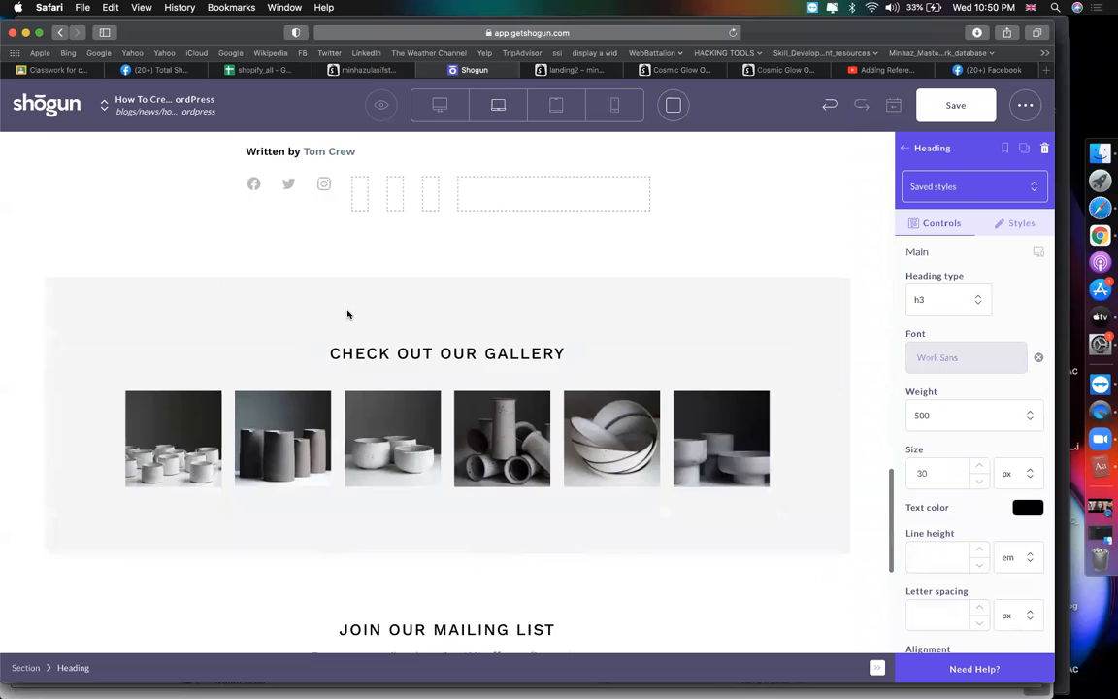
{"action": "left_click", "coordinate": [283, 355]}
{"action": "left_click", "coordinate": [102, 304]}
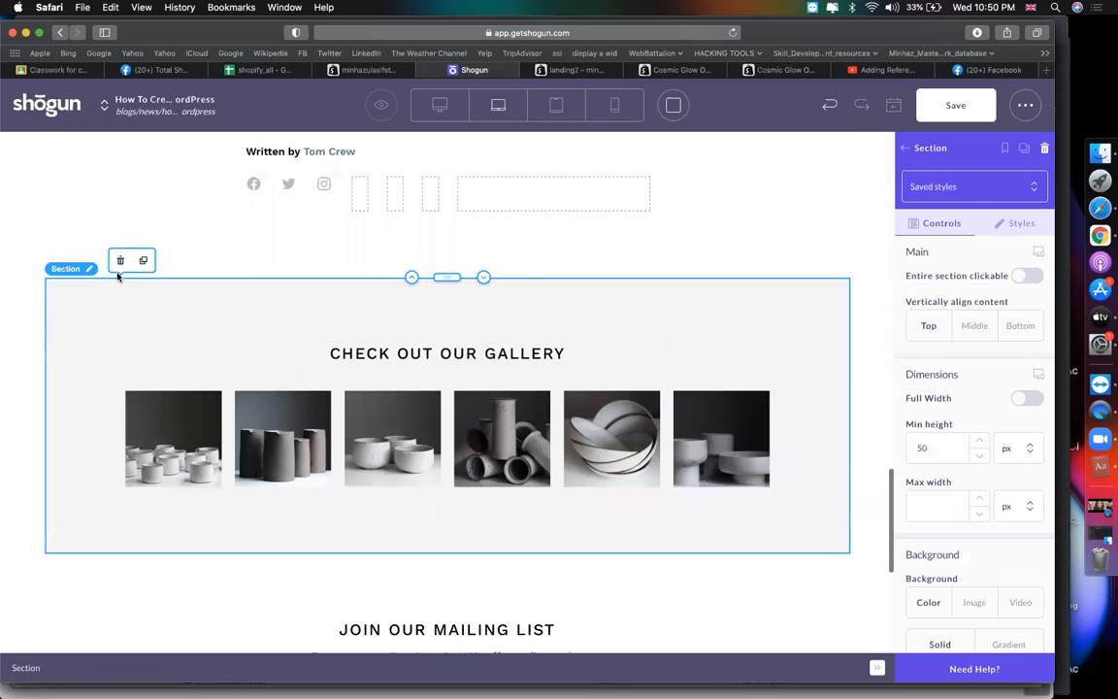
{"action": "left_click", "coordinate": [117, 260]}
Replace the sample author in the "Written by" line with the author's full name
{"action": "scroll", "coordinate": [123, 294], "scroll_direction": "up", "scroll_amount": 2}
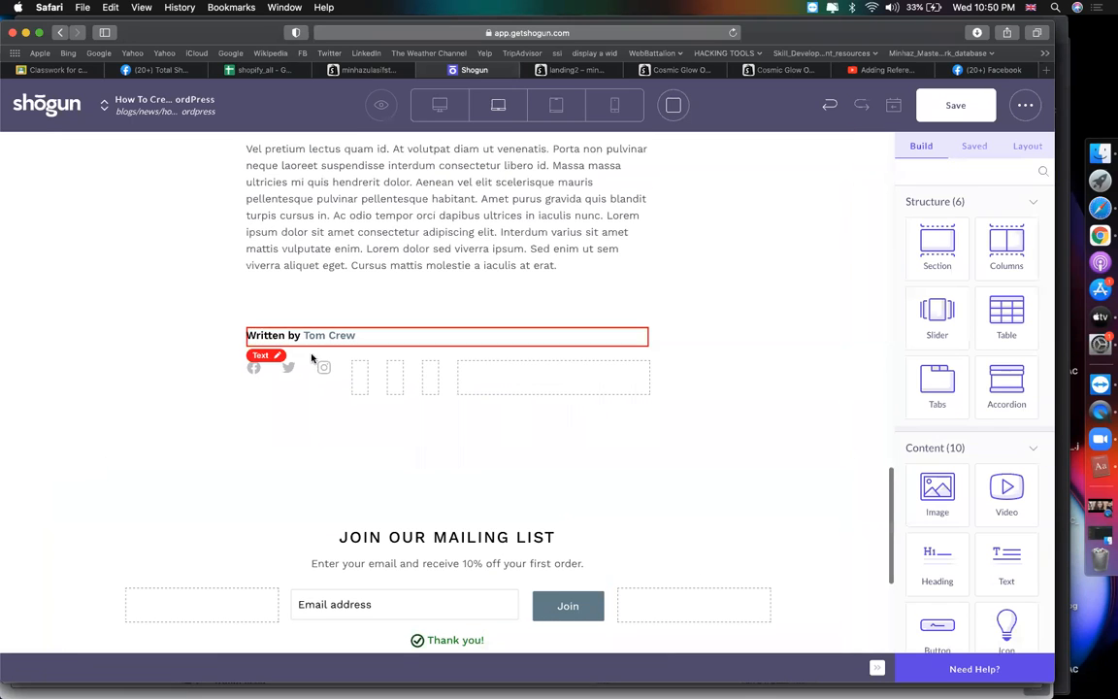
{"action": "left_click", "coordinate": [313, 340]}
{"action": "left_click", "coordinate": [312, 336]}
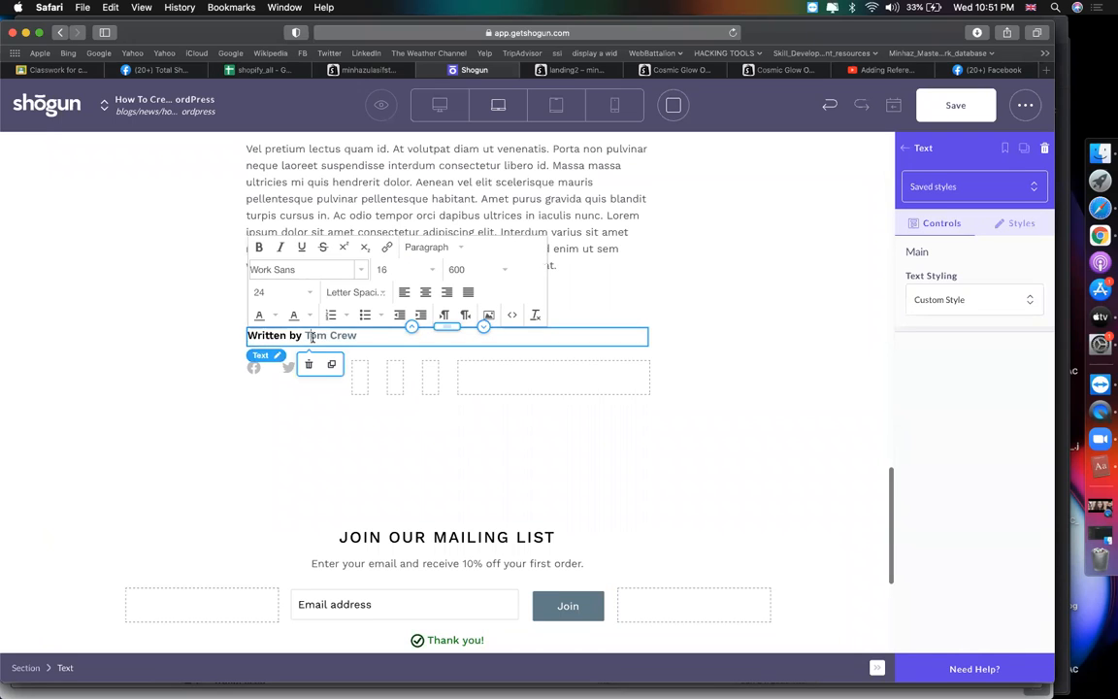
{"action": "key", "text": "shift+End"}
{"action": "type", "text": "Minh"}
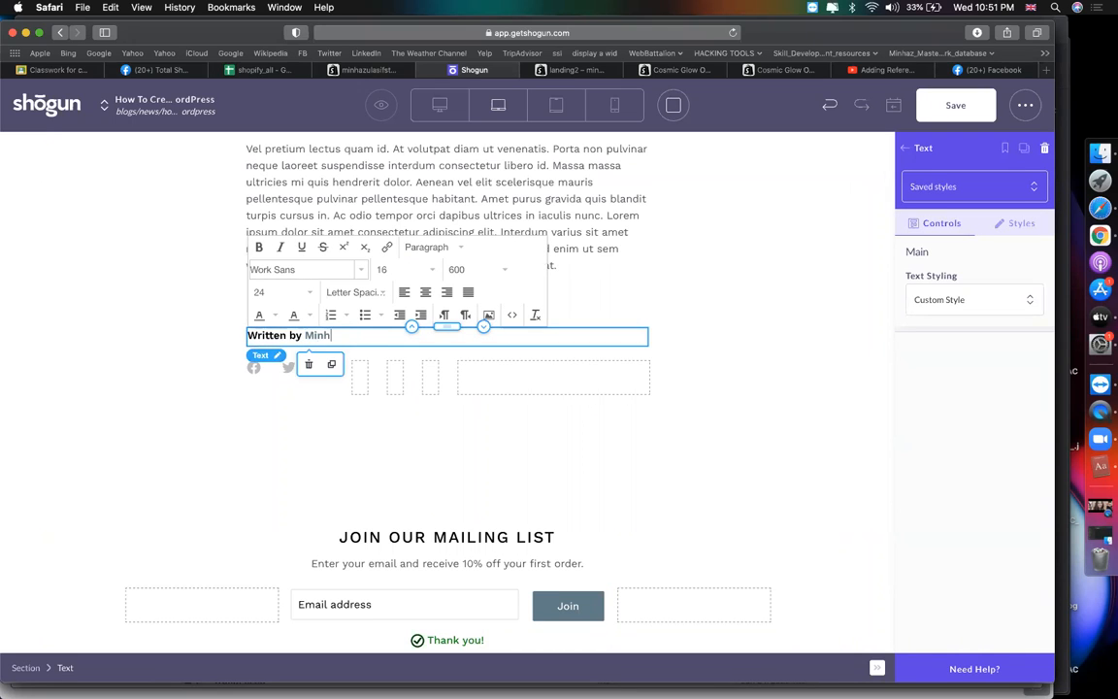
{"action": "left_click", "coordinate": [133, 331]}
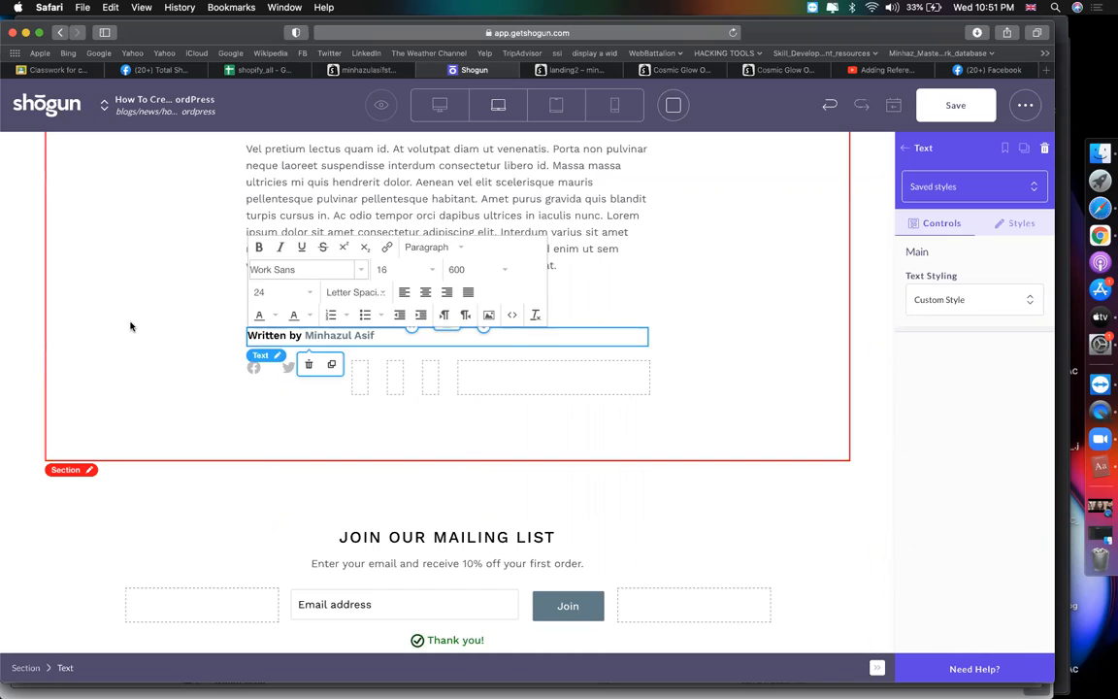
Delete the section with the quote about practising art, above the photo of the dark vases
{"action": "scroll", "coordinate": [320, 375], "scroll_direction": "up", "scroll_amount": 4}
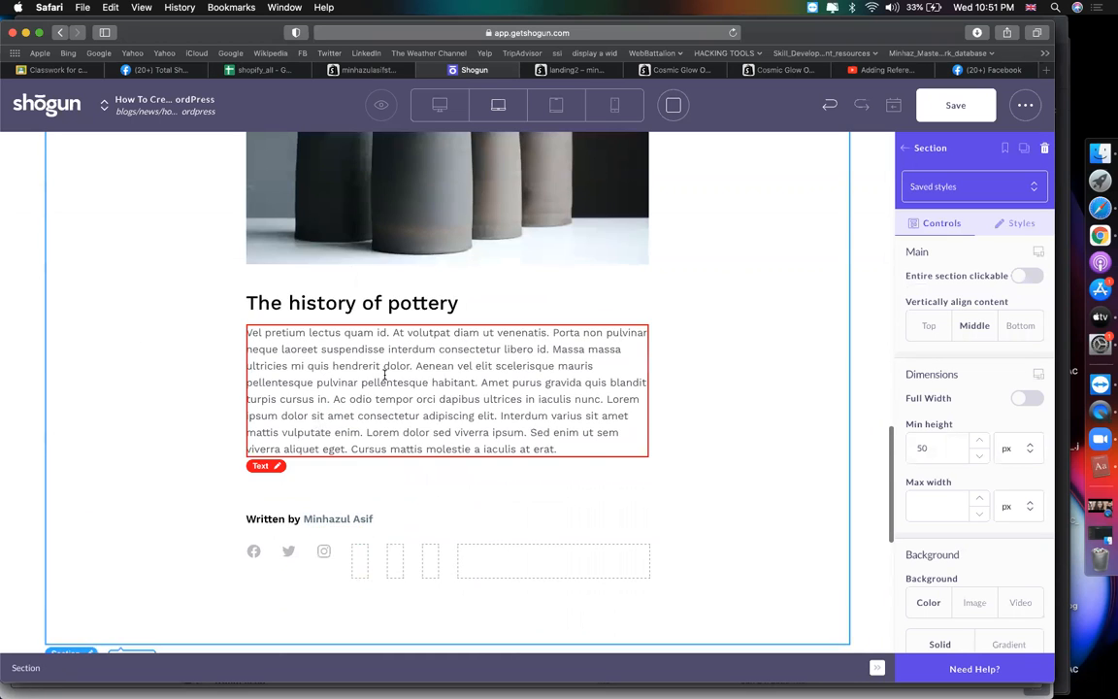
{"action": "scroll", "coordinate": [378, 374], "scroll_direction": "up", "scroll_amount": 10}
{"action": "scroll", "coordinate": [383, 372], "scroll_direction": "down", "scroll_amount": 5}
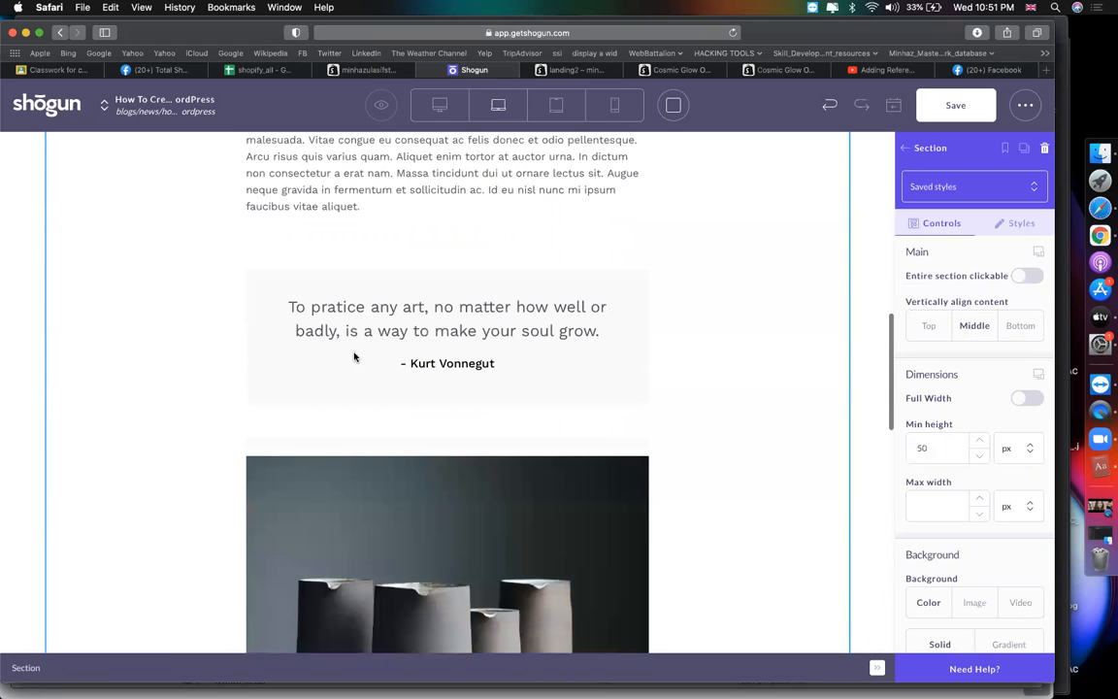
{"action": "left_click", "coordinate": [322, 315]}
{"action": "left_click", "coordinate": [267, 299]}
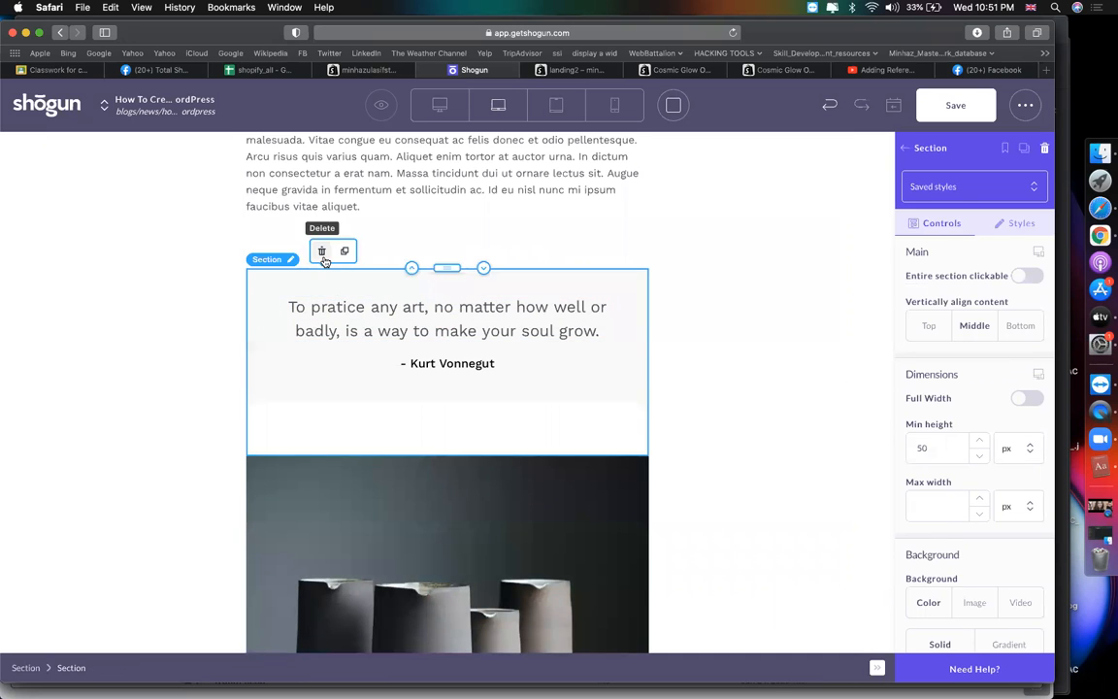
{"action": "left_click", "coordinate": [321, 250]}
Delete the "Introduction" heading below the banner image and select the text block that follows it
{"action": "scroll", "coordinate": [330, 350], "scroll_direction": "up", "scroll_amount": 8}
{"action": "left_click", "coordinate": [309, 599]}
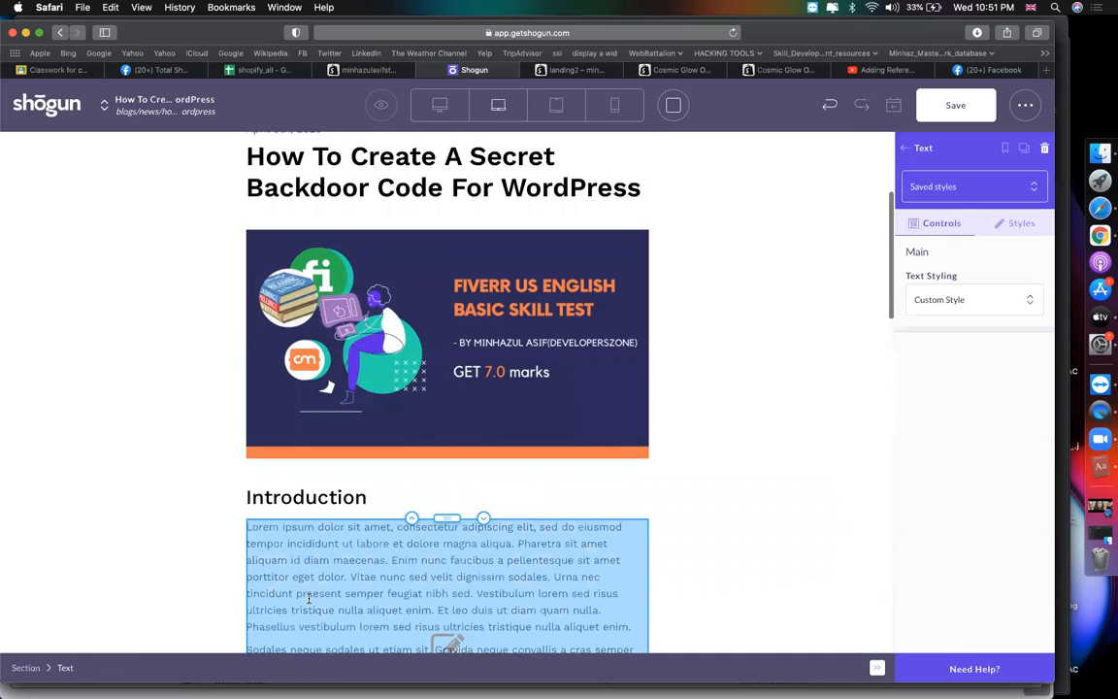
{"action": "scroll", "coordinate": [305, 598], "scroll_direction": "down", "scroll_amount": 3}
{"action": "left_click", "coordinate": [318, 381]}
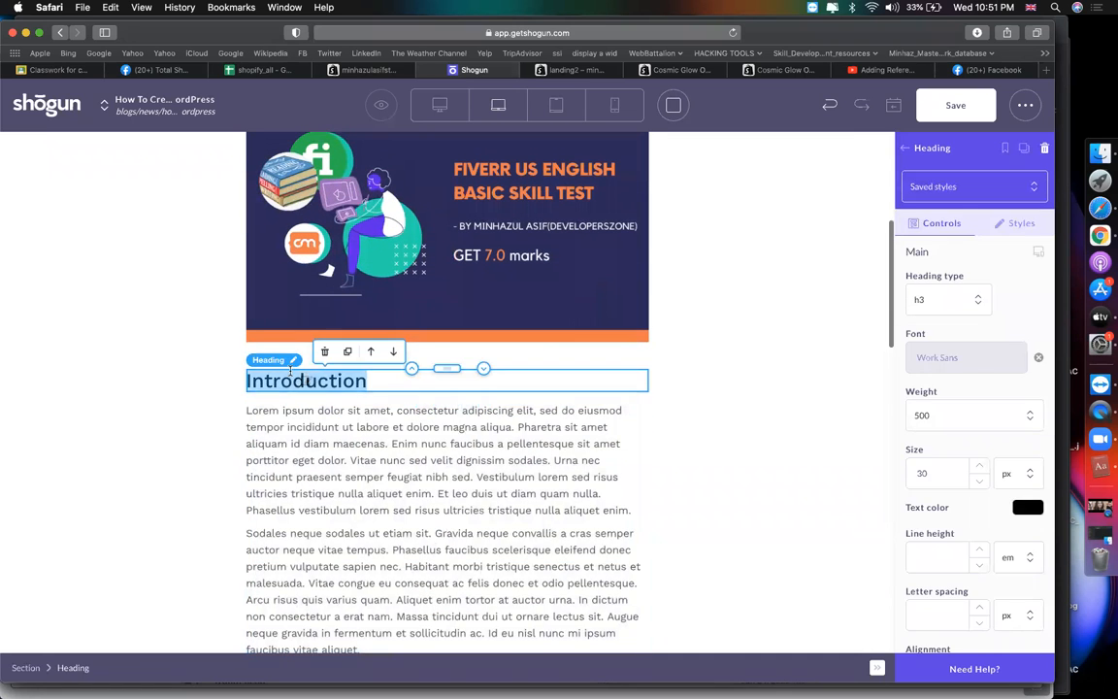
{"action": "left_click", "coordinate": [324, 351]}
{"action": "left_click", "coordinate": [327, 393]}
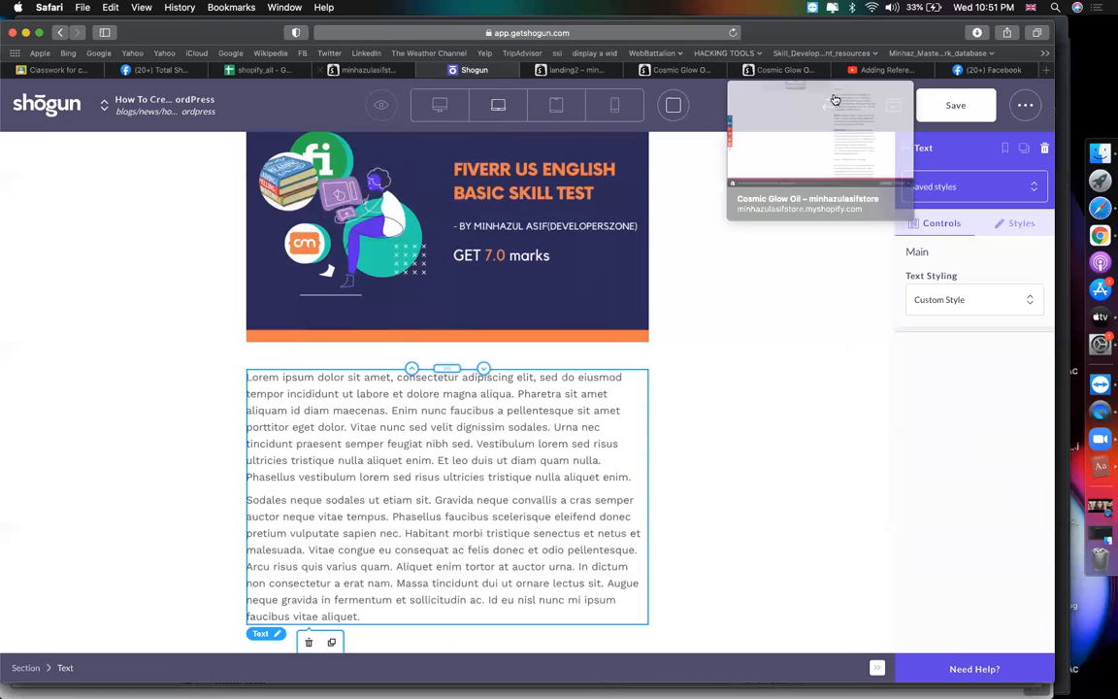
Open techreviewed.net in a new browser tab and go to the article "5 Best Contact Form Plugins for WordPress in 2020"
{"action": "left_click", "coordinate": [978, 71]}
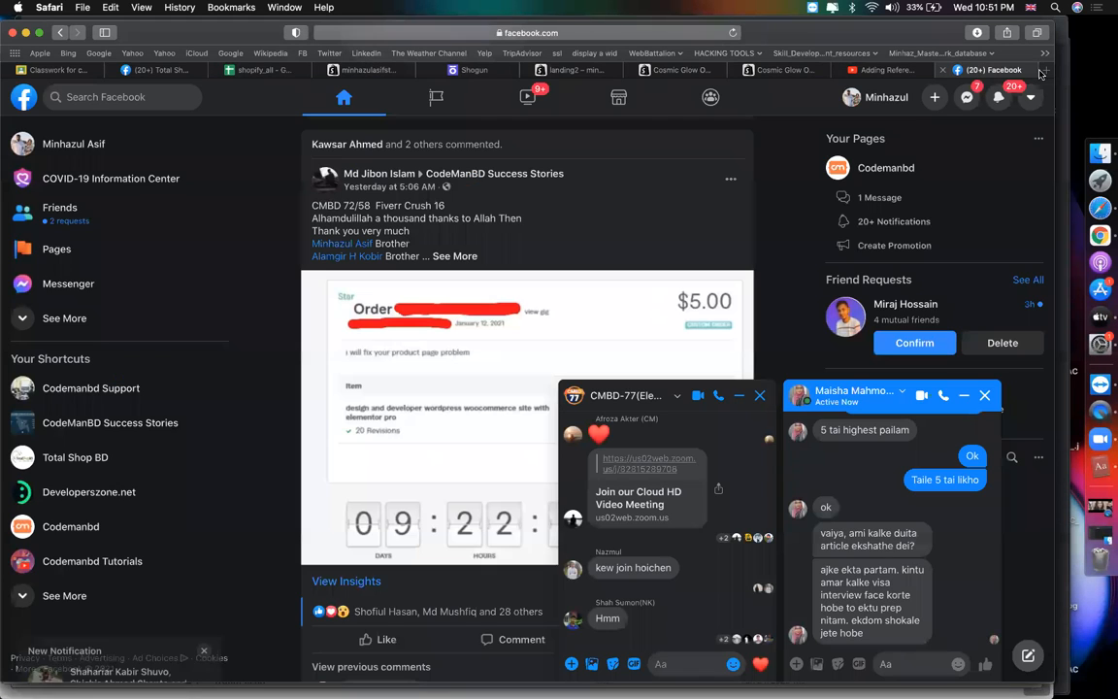
{"action": "key", "text": "super+t"}
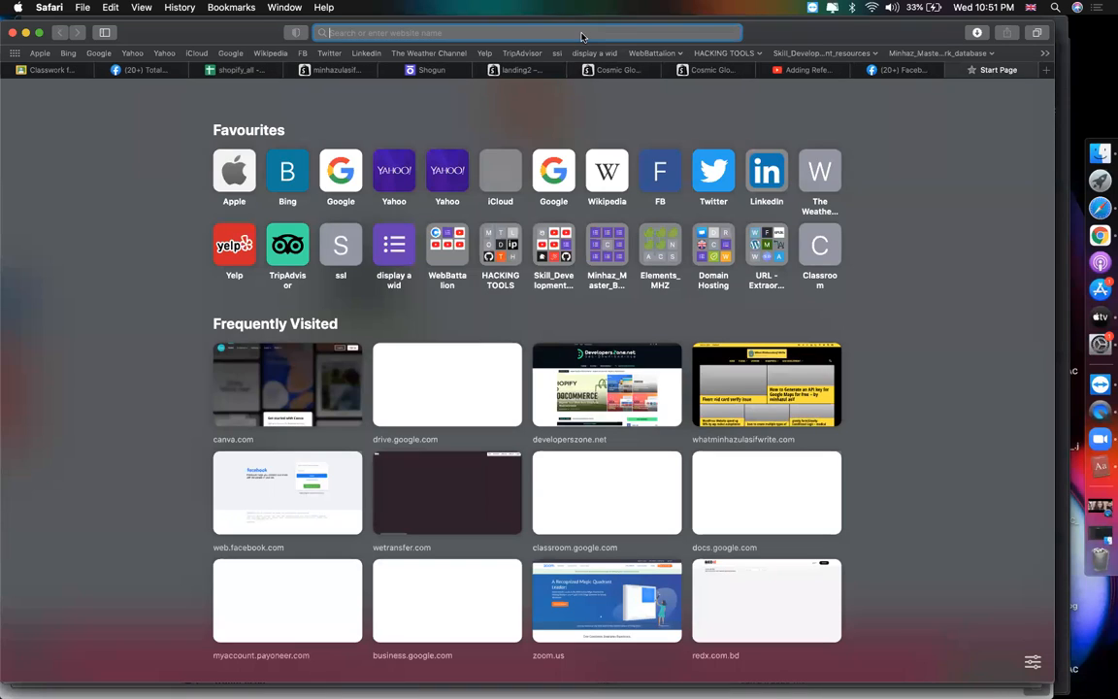
{"action": "type", "text": "techreviewed.net/"}
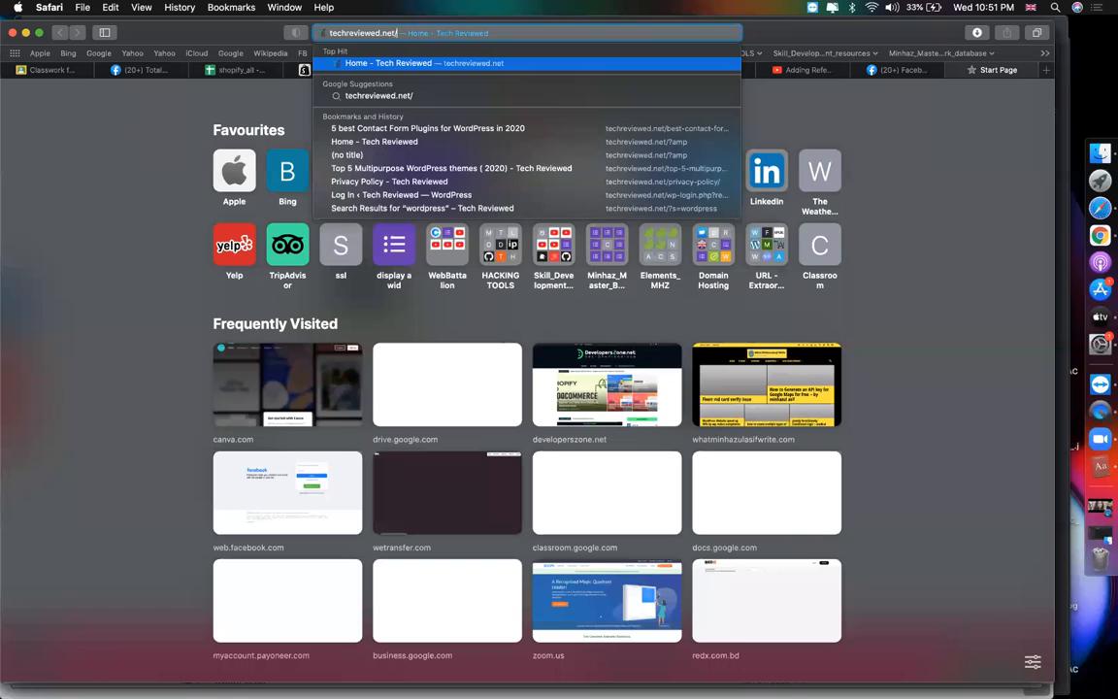
{"action": "key", "text": "Return"}
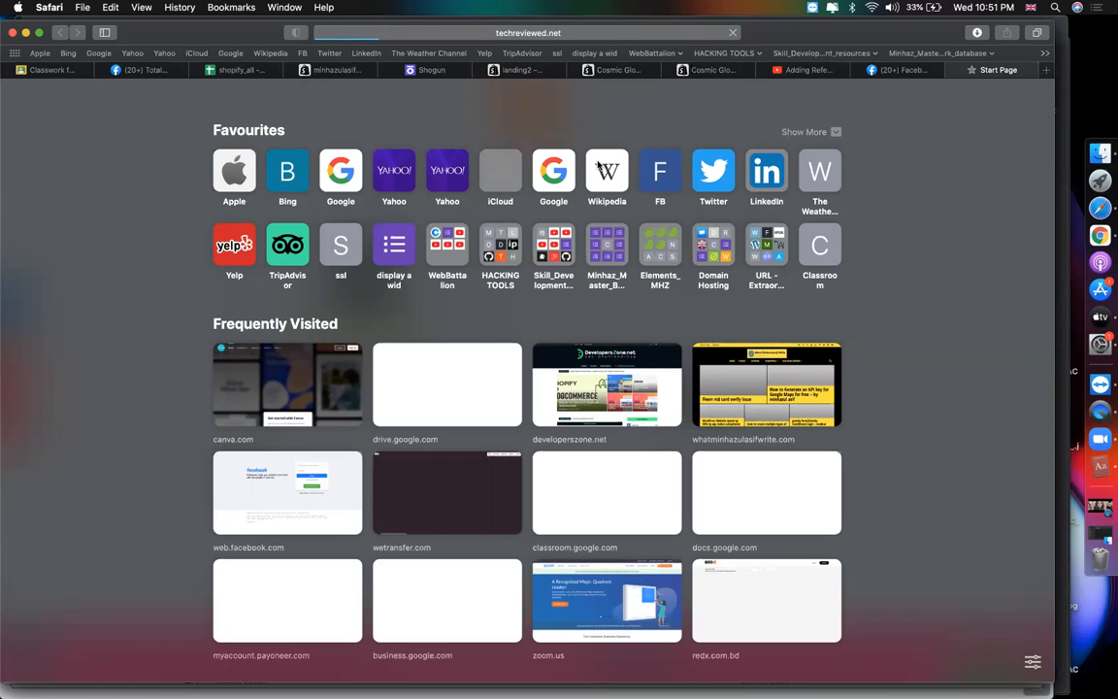
{"action": "scroll", "coordinate": [112, 524], "scroll_direction": "down", "scroll_amount": 5}
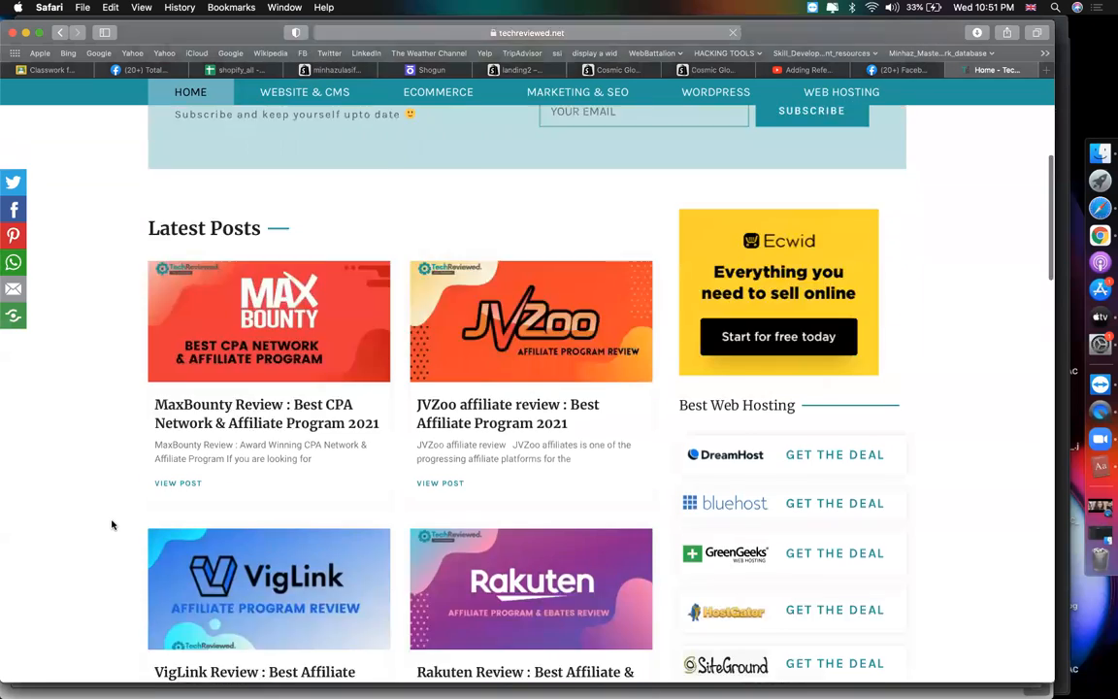
{"action": "scroll", "coordinate": [112, 524], "scroll_direction": "down", "scroll_amount": 5}
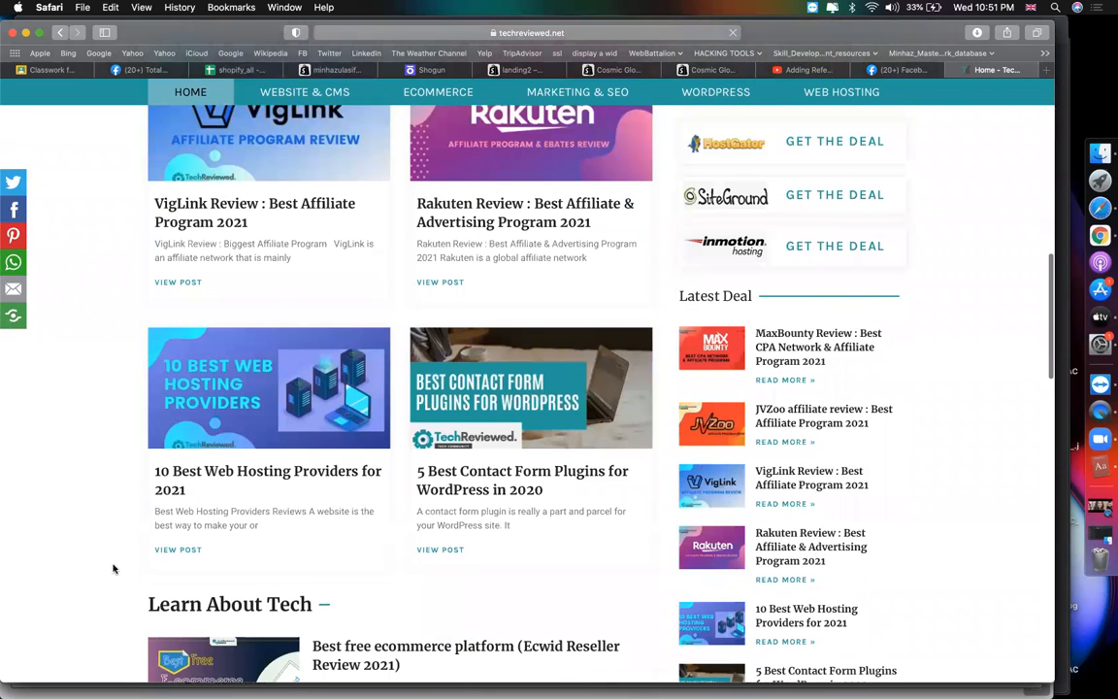
{"action": "scroll", "coordinate": [112, 569], "scroll_direction": "down", "scroll_amount": 1}
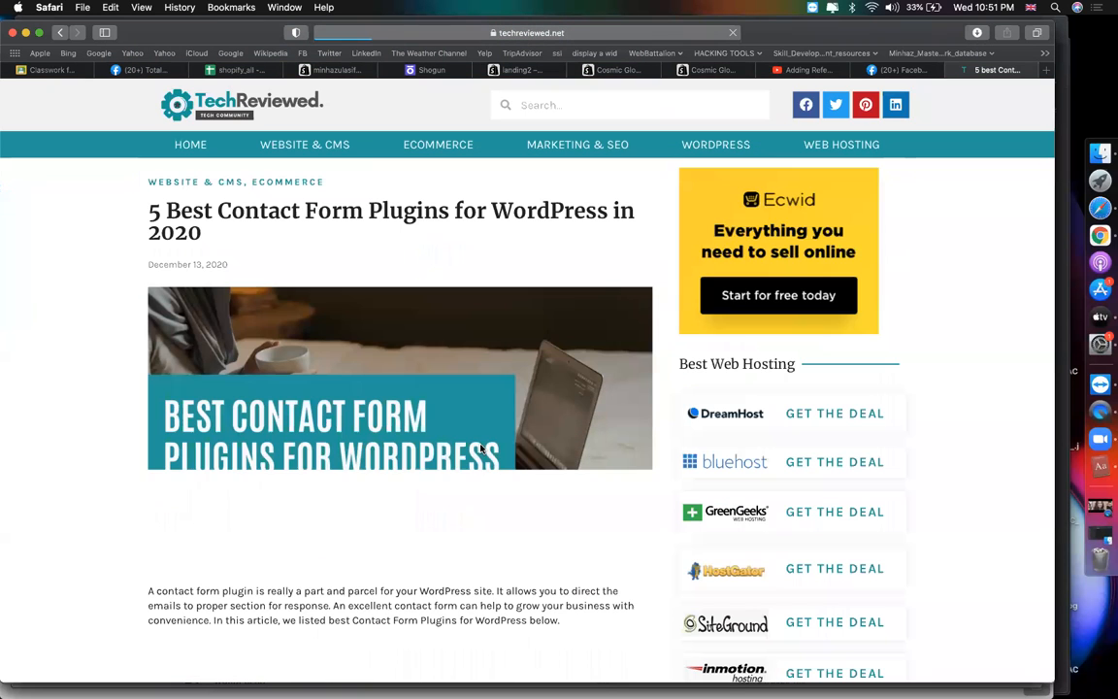
Copy the article's introductory paragraph together with the numbered list from WPForms to Formidable forms
{"action": "scroll", "coordinate": [479, 449], "scroll_direction": "down", "scroll_amount": 4}
{"action": "scroll", "coordinate": [479, 448], "scroll_direction": "down", "scroll_amount": 4}
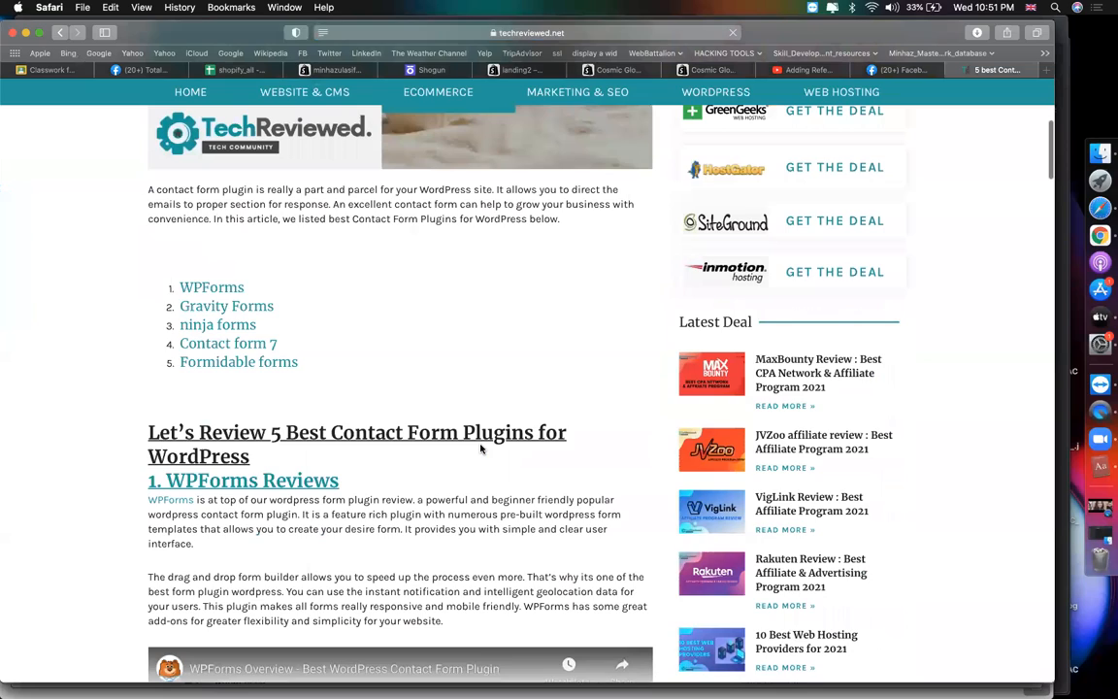
{"action": "scroll", "coordinate": [408, 441], "scroll_direction": "up", "scroll_amount": 1}
{"action": "scroll", "coordinate": [330, 432], "scroll_direction": "down", "scroll_amount": 1}
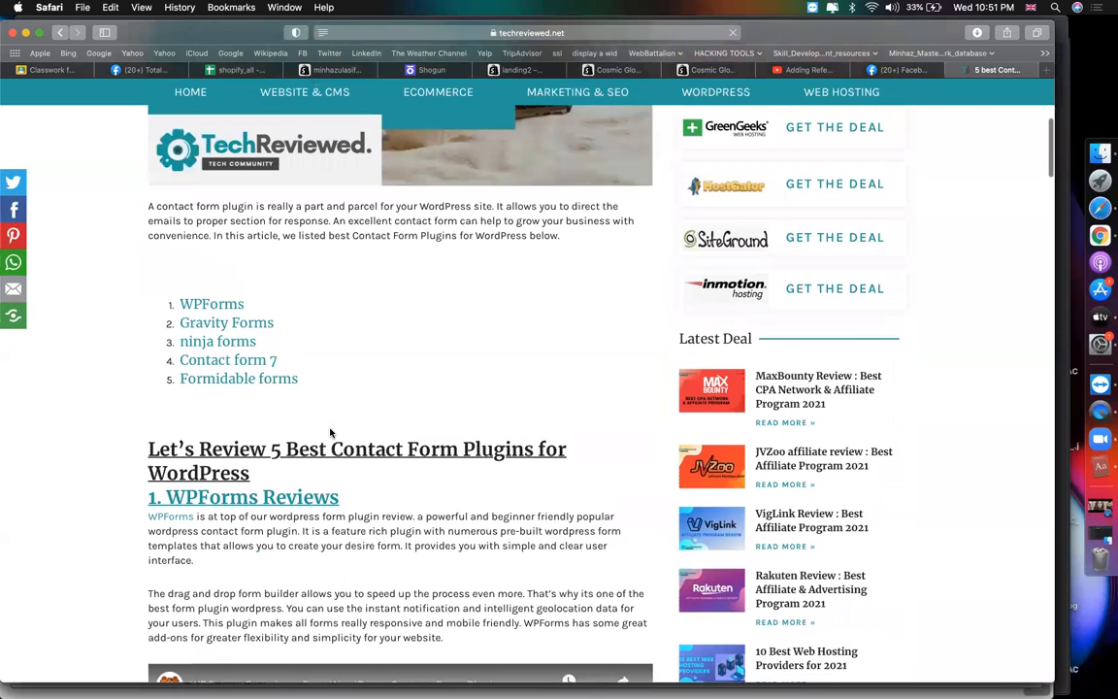
{"action": "left_click_drag", "start_coordinate": [303, 383], "coordinate": [157, 206]}
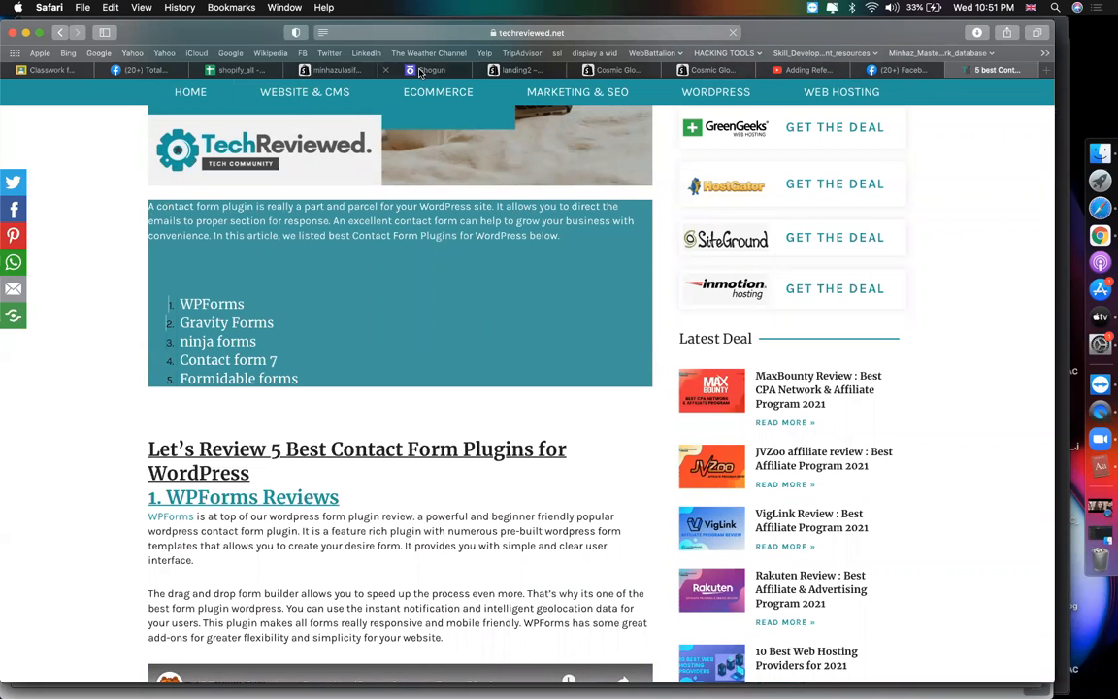
Back in Shogun, replace all the placeholder text under the banner with the copied contact form plugin introduction and list
{"action": "left_click", "coordinate": [420, 71]}
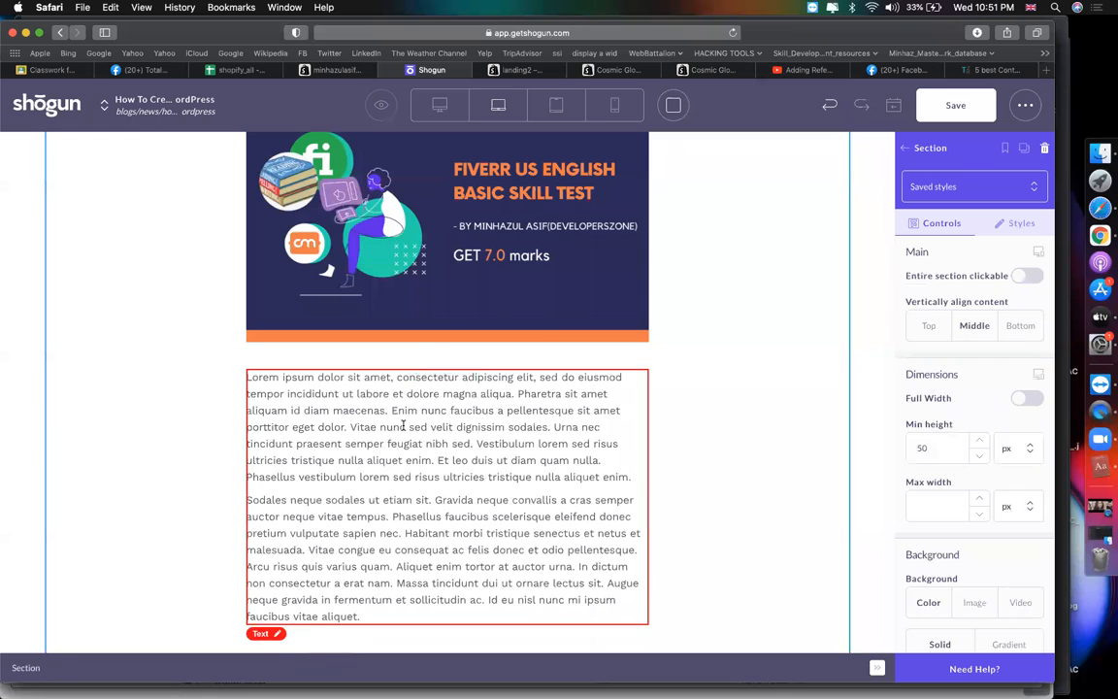
{"action": "left_click", "coordinate": [409, 428]}
{"action": "triple_click", "coordinate": [436, 448]}
{"action": "key", "text": "super+a"}
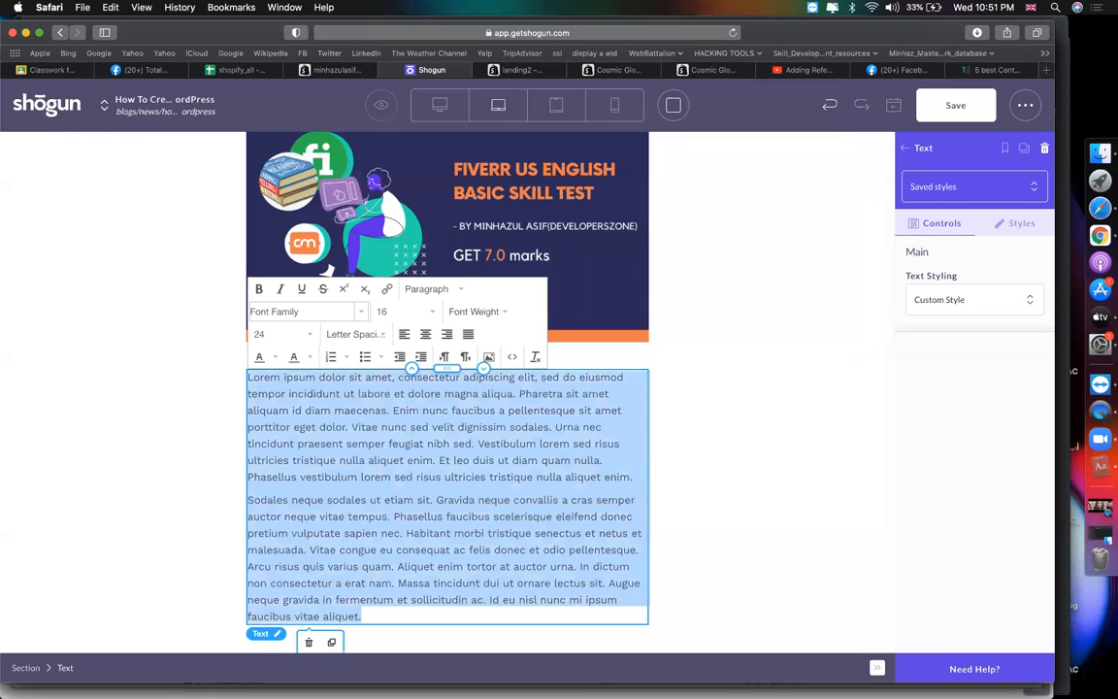
{"action": "type", "text": "A contact form plugin is really a part and parcel for your WordPress site. It allows you to direct the emails to proper section for response. An excellent contact form can help to grow your business with convenience. In this article, we listed best Contact Form Plugins for WordPress below. WPForms Gravity Forms ninja forms Contact form 7 Formidable forms"}
Place the article's tab right after the Shogun tab and copy its heading "Let's Review 5 Best Contact Form Plugins for WordPress"
{"action": "left_click", "coordinate": [606, 71]}
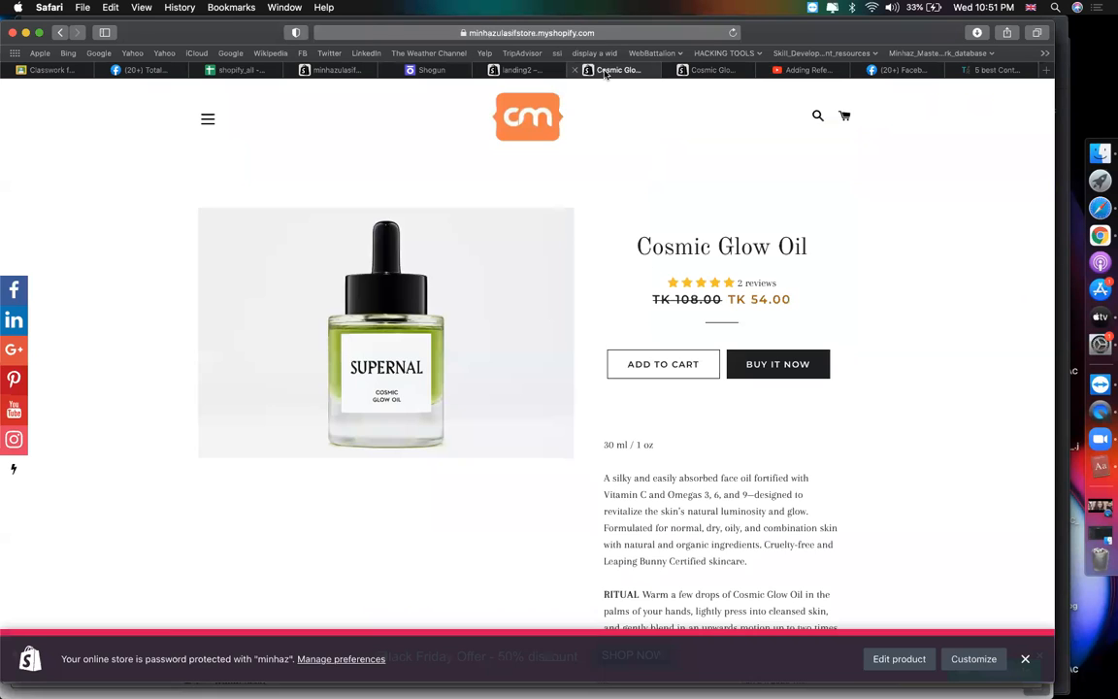
{"action": "left_click_drag", "start_coordinate": [992, 69], "coordinate": [516, 68]}
{"action": "scroll", "coordinate": [475, 346], "scroll_direction": "down", "scroll_amount": 2}
{"action": "left_click_drag", "start_coordinate": [268, 385], "coordinate": [148, 361]}
{"action": "key", "text": "super+c"}
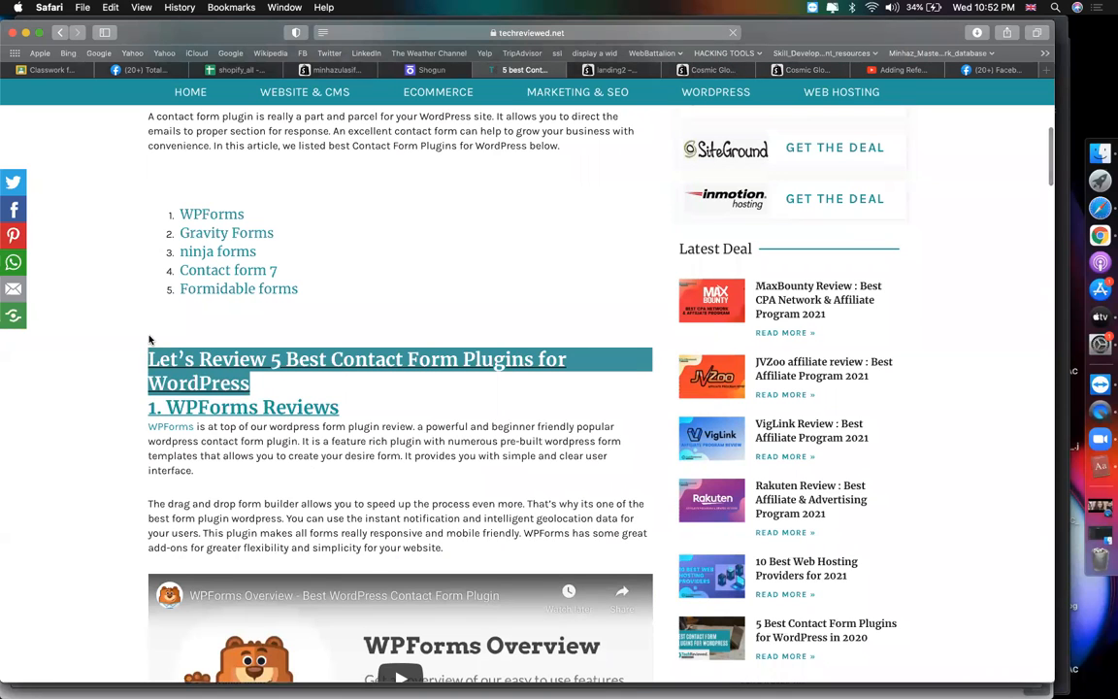
Back in Shogun, delete the pottery image below the list and replace the heading "The history of pottery" with the copied heading
{"action": "left_click", "coordinate": [307, 78]}
{"action": "left_click", "coordinate": [415, 75]}
{"action": "scroll", "coordinate": [463, 440], "scroll_direction": "down", "scroll_amount": 5}
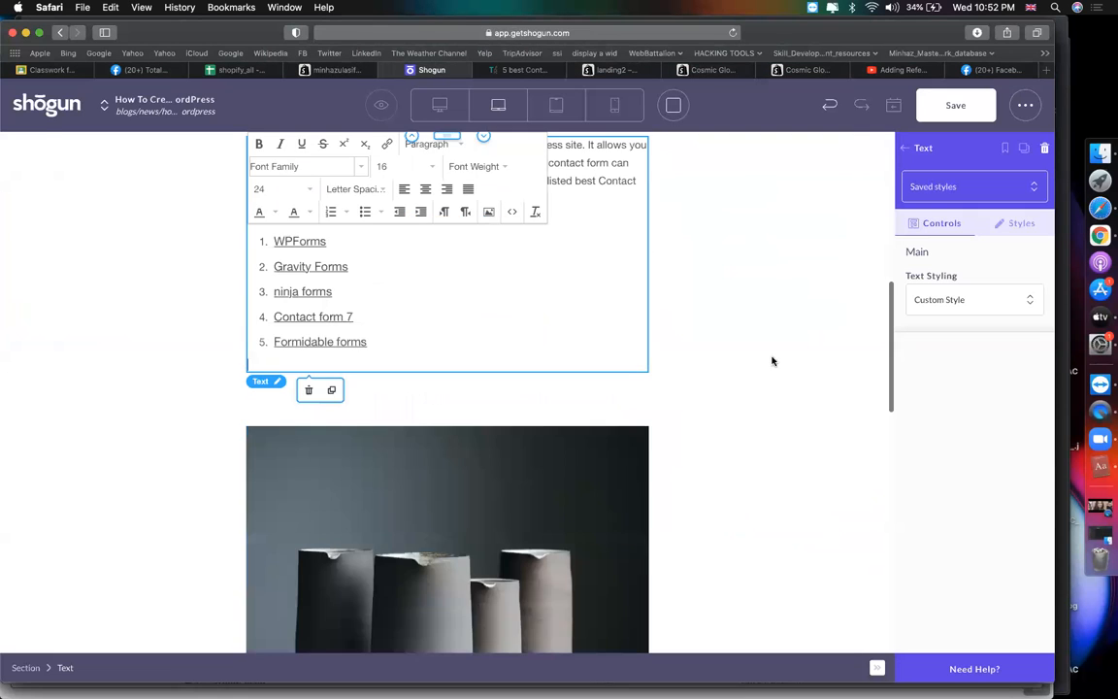
{"action": "left_click", "coordinate": [549, 503]}
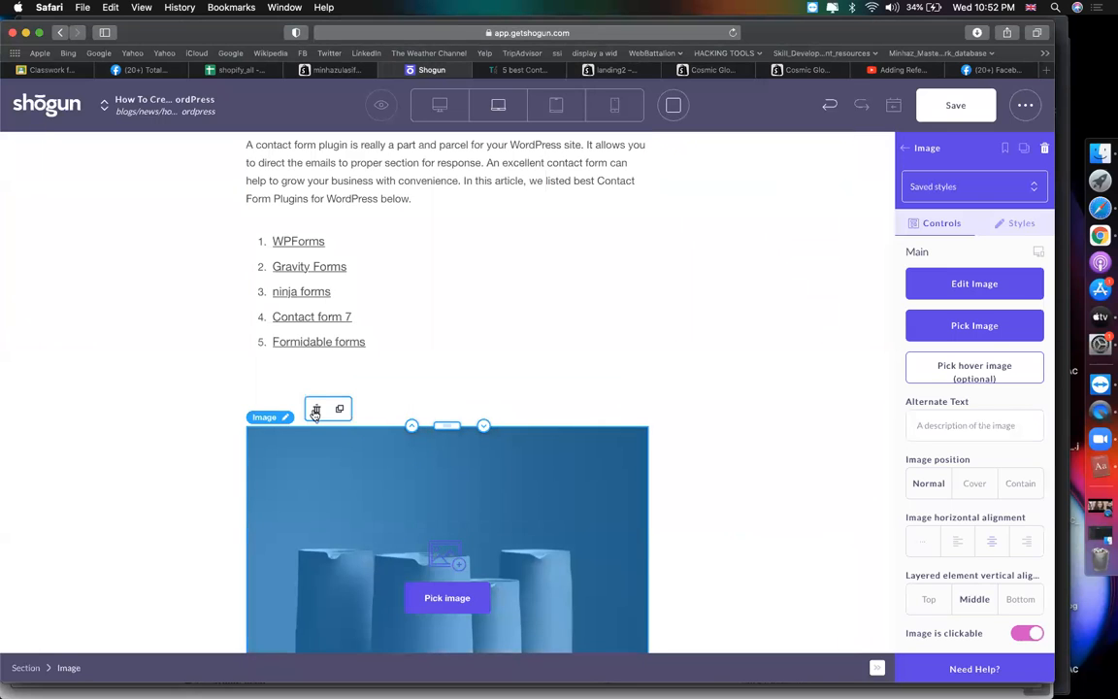
{"action": "left_click", "coordinate": [314, 412]}
{"action": "left_click", "coordinate": [316, 437]}
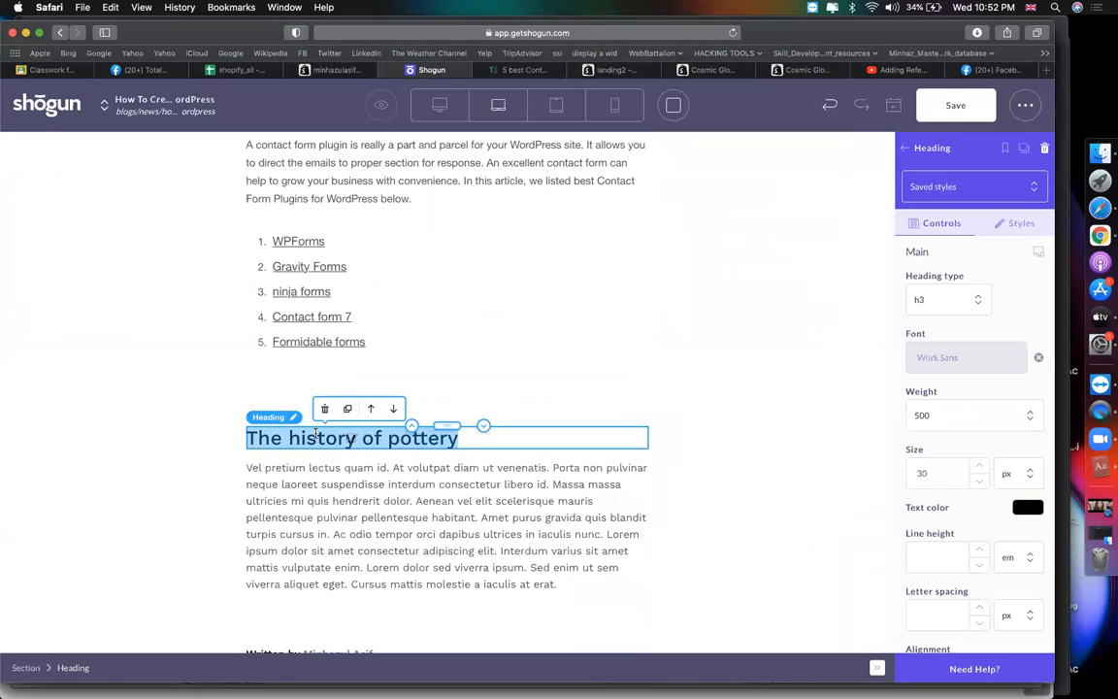
{"action": "key", "text": "super+v"}
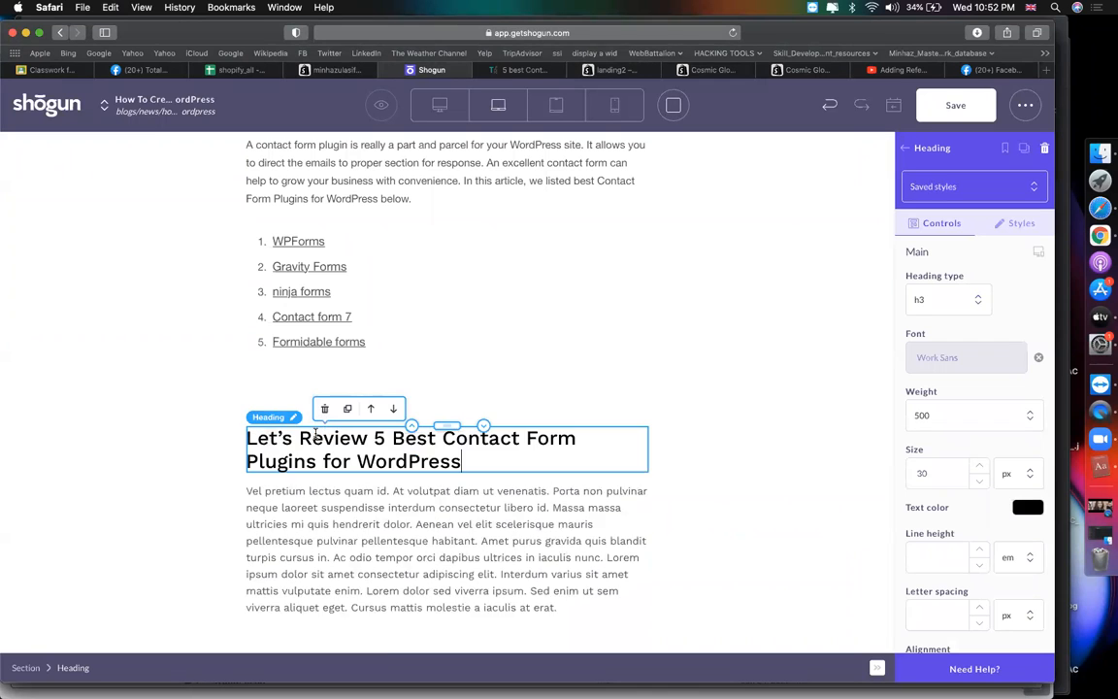
In the contact form article, copy the "1. WPForms Reviews" heading together with the two paragraphs below it
{"action": "left_click", "coordinate": [444, 543]}
{"action": "scroll", "coordinate": [444, 485], "scroll_direction": "down", "scroll_amount": 2}
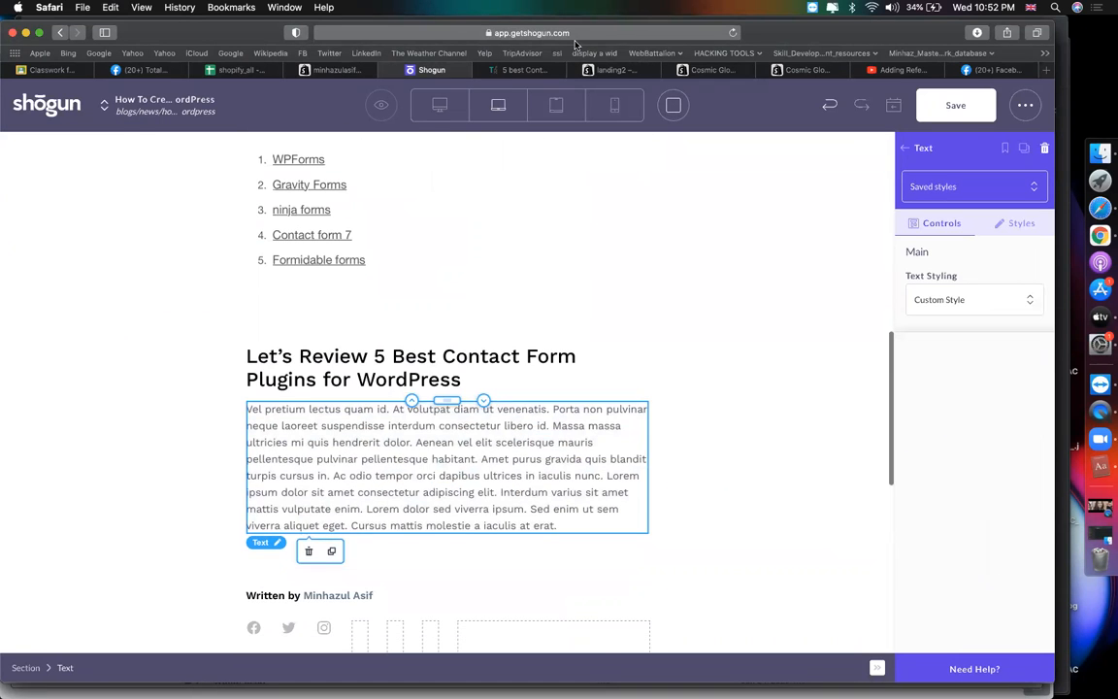
{"action": "left_click", "coordinate": [524, 70]}
{"action": "scroll", "coordinate": [252, 339], "scroll_direction": "down", "scroll_amount": 4}
{"action": "left_click", "coordinate": [488, 383]}
{"action": "left_click_drag", "start_coordinate": [444, 385], "coordinate": [149, 242]}
{"action": "key", "text": "super+c"}
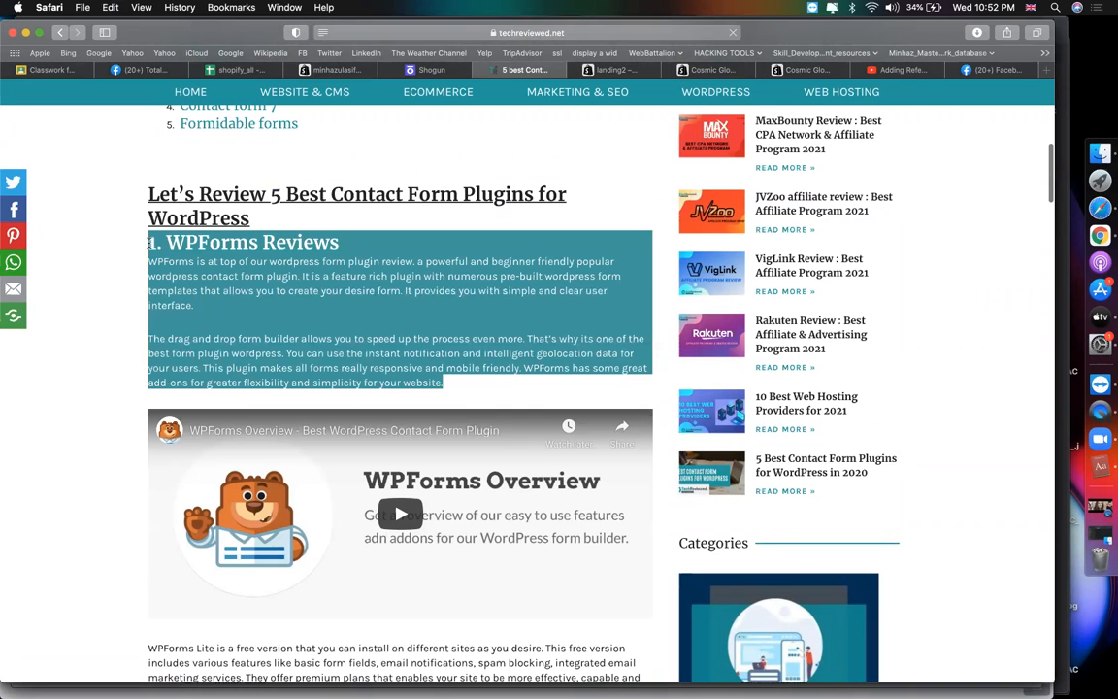
In Shogun, replace all the placeholder text under the "Let's Review" heading with the copied WPForms review section
{"action": "left_click", "coordinate": [432, 69]}
{"action": "left_click", "coordinate": [380, 444]}
{"action": "key", "text": "super+a"}
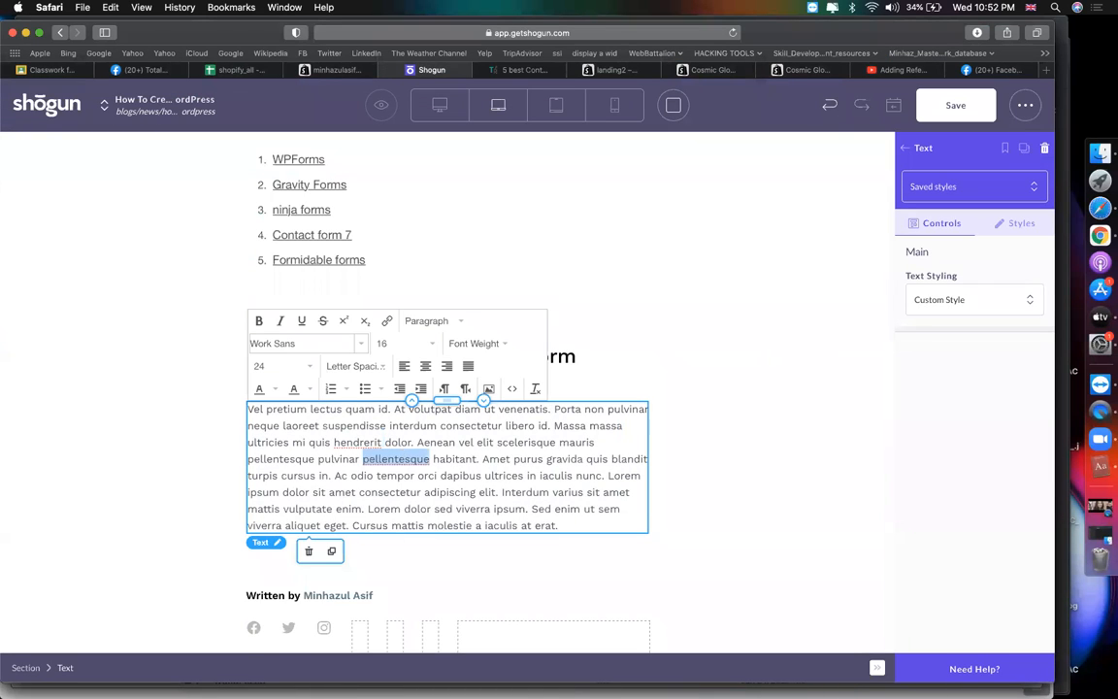
{"action": "key", "text": "super+v"}
{"action": "scroll", "coordinate": [714, 375], "scroll_direction": "down", "scroll_amount": 2}
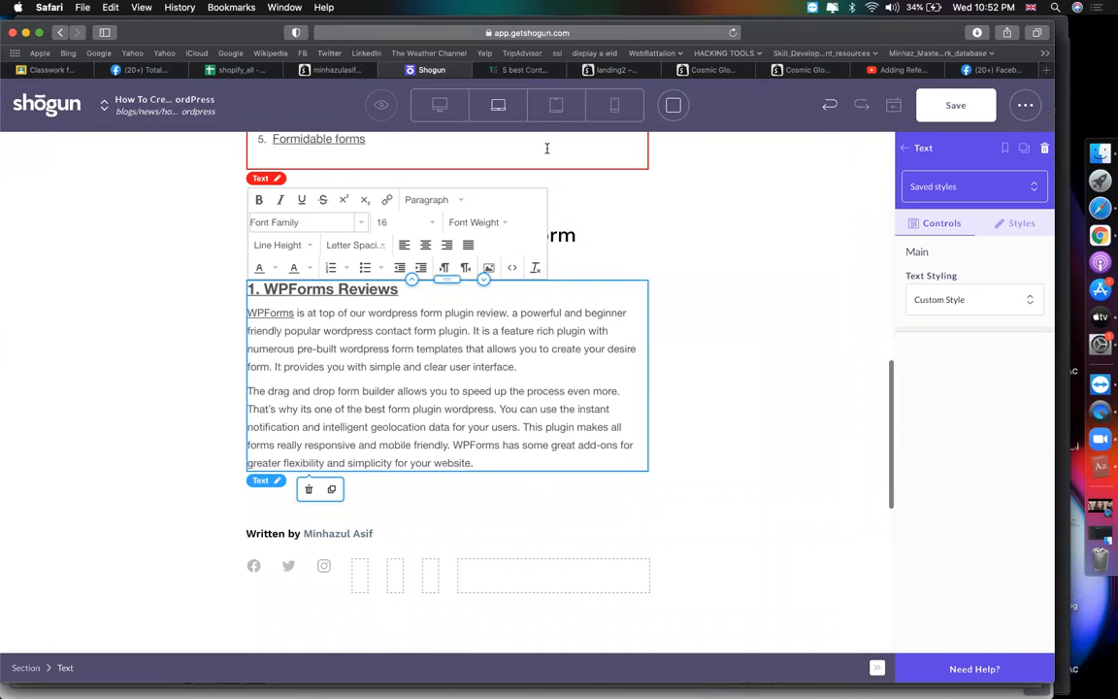
Open the article's WPForms Overview video on YouTube and copy its share link
{"action": "left_click", "coordinate": [524, 70]}
{"action": "scroll", "coordinate": [349, 377], "scroll_direction": "down", "scroll_amount": 1}
{"action": "scroll", "coordinate": [349, 377], "scroll_direction": "down", "scroll_amount": 1}
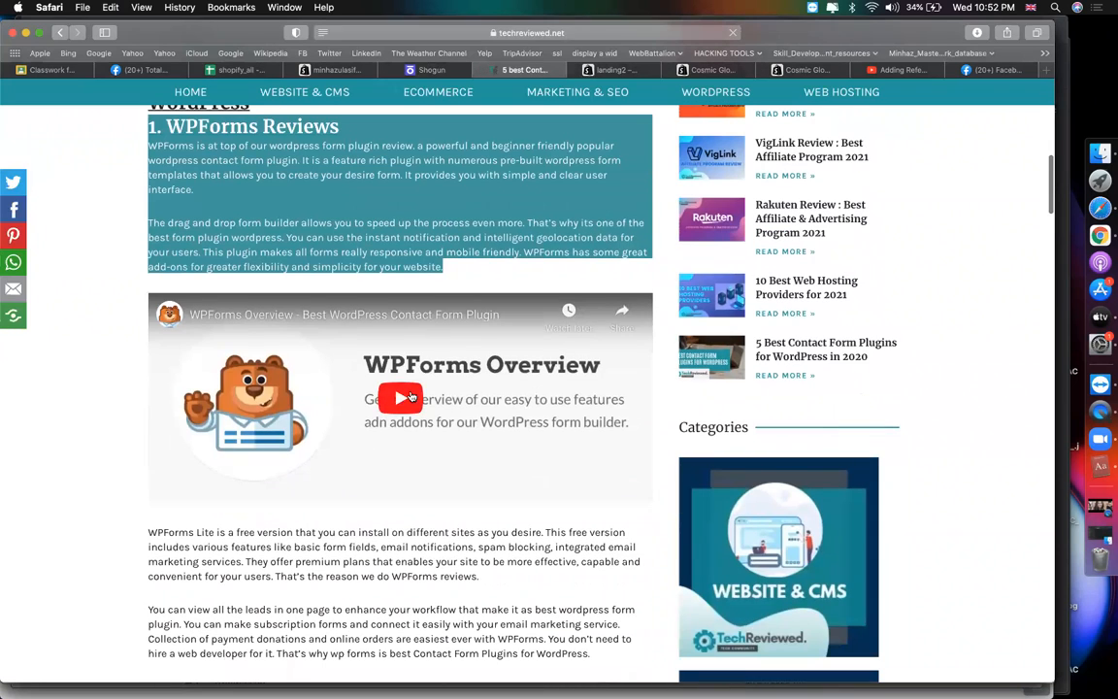
{"action": "left_click", "coordinate": [411, 392]}
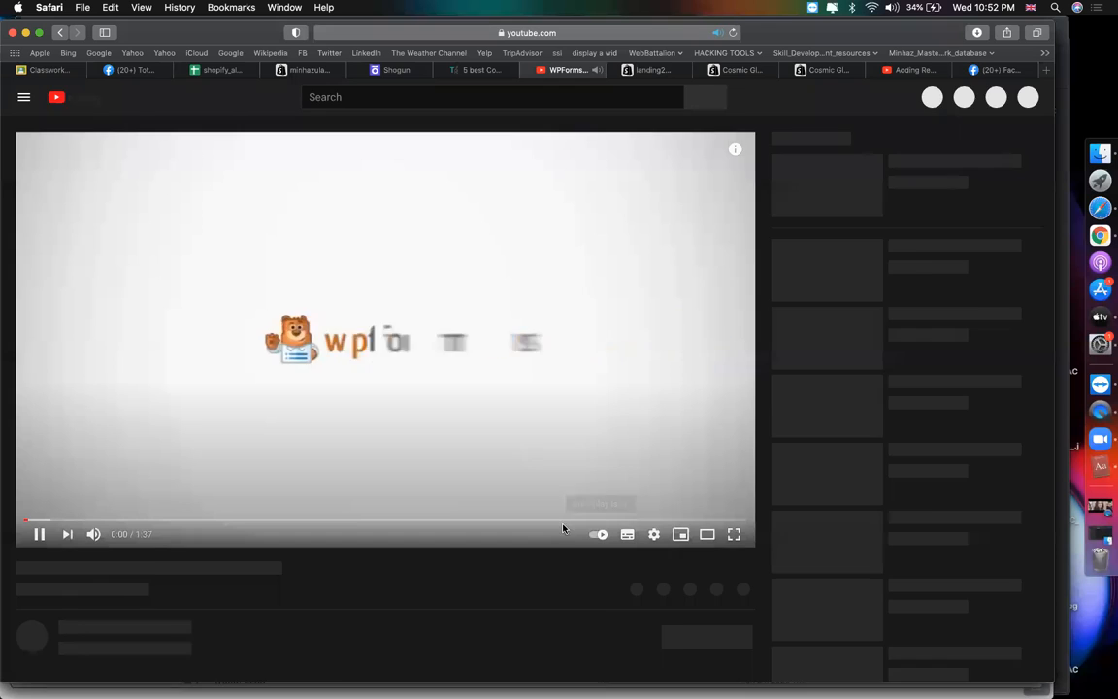
{"action": "left_click", "coordinate": [531, 453]}
{"action": "left_click", "coordinate": [651, 586]}
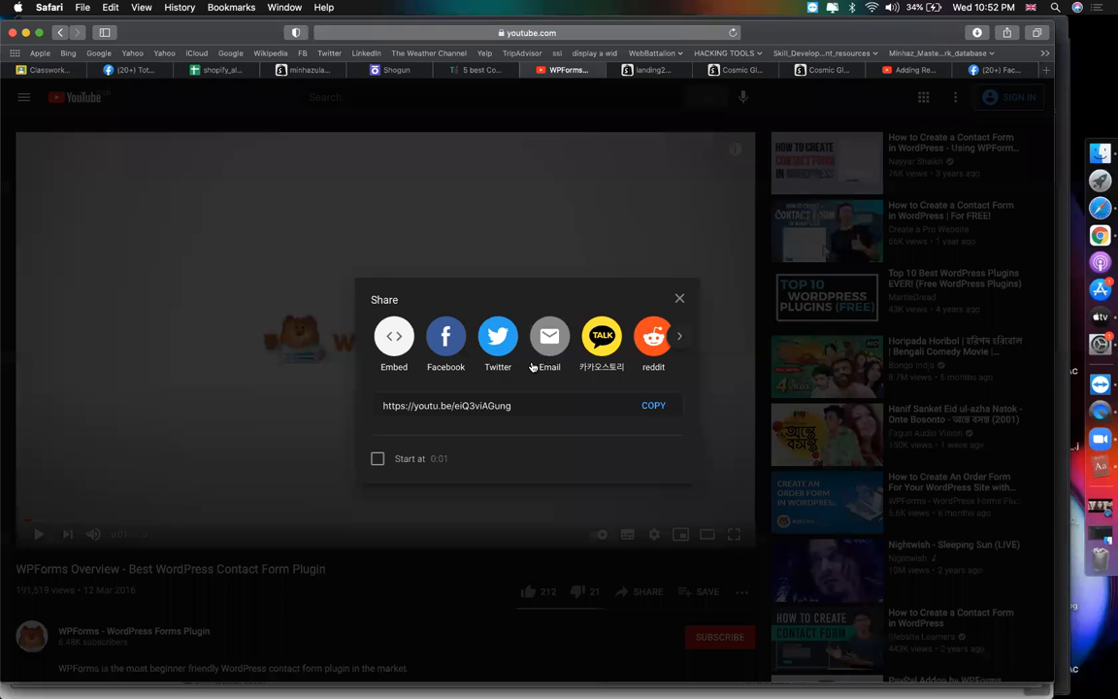
{"action": "left_click", "coordinate": [654, 406]}
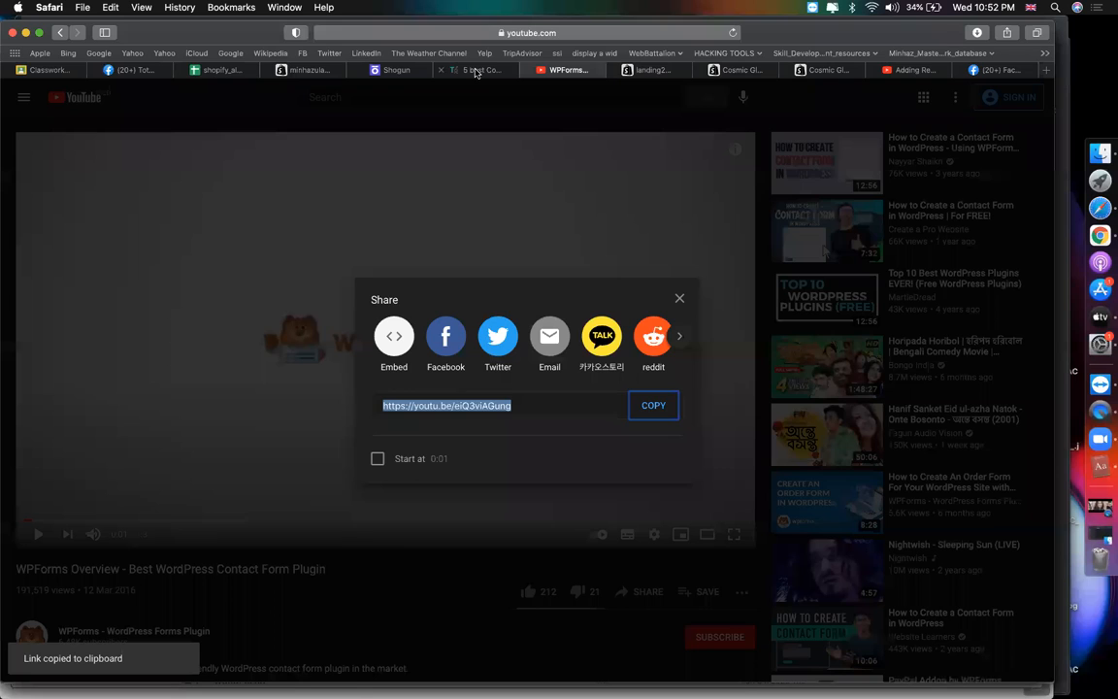
{"action": "left_click", "coordinate": [475, 71]}
{"action": "left_click", "coordinate": [393, 70]}
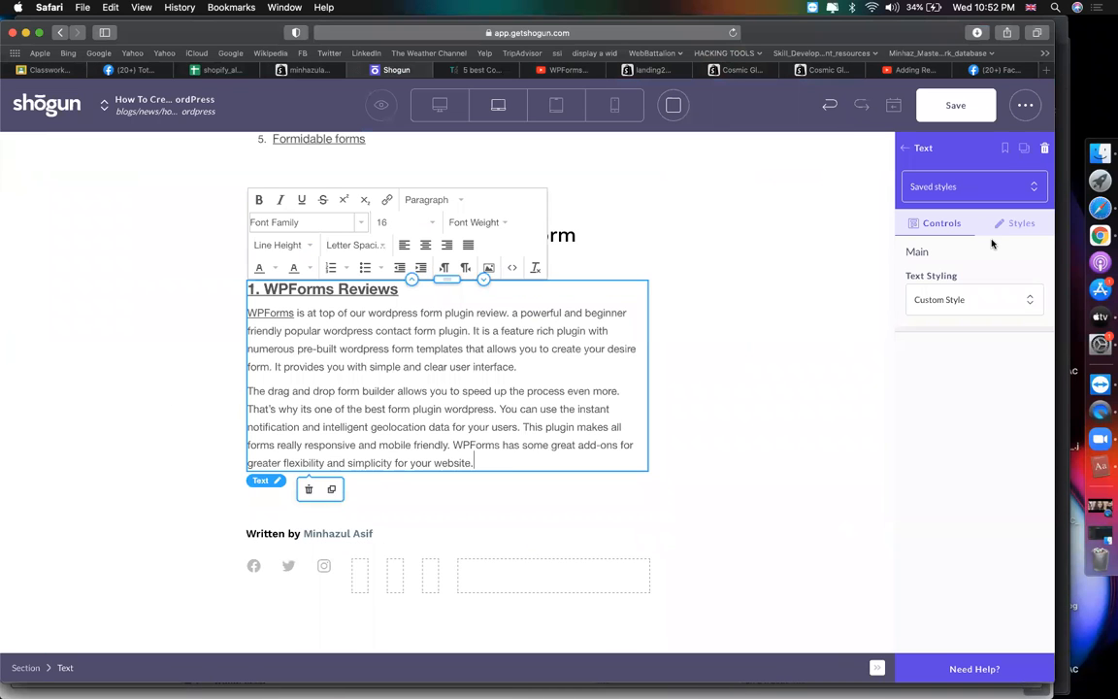
{"action": "left_click", "coordinate": [905, 148]}
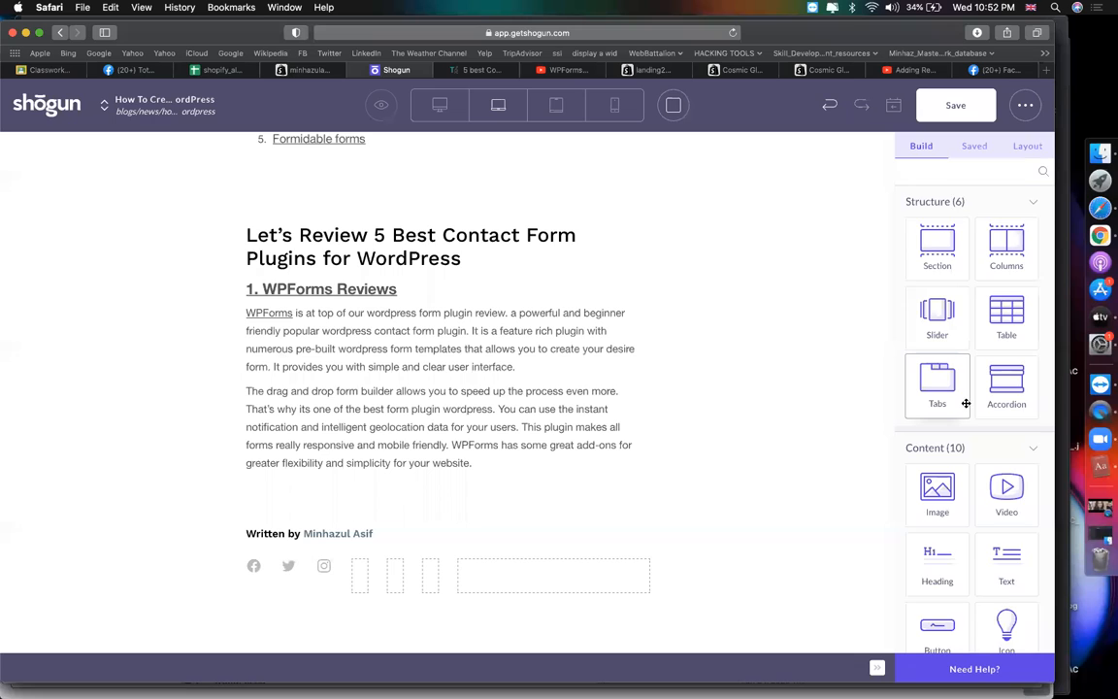
{"action": "scroll", "coordinate": [936, 392], "scroll_direction": "down", "scroll_amount": 2}
{"action": "left_click_drag", "start_coordinate": [1006, 427], "coordinate": [369, 451]}
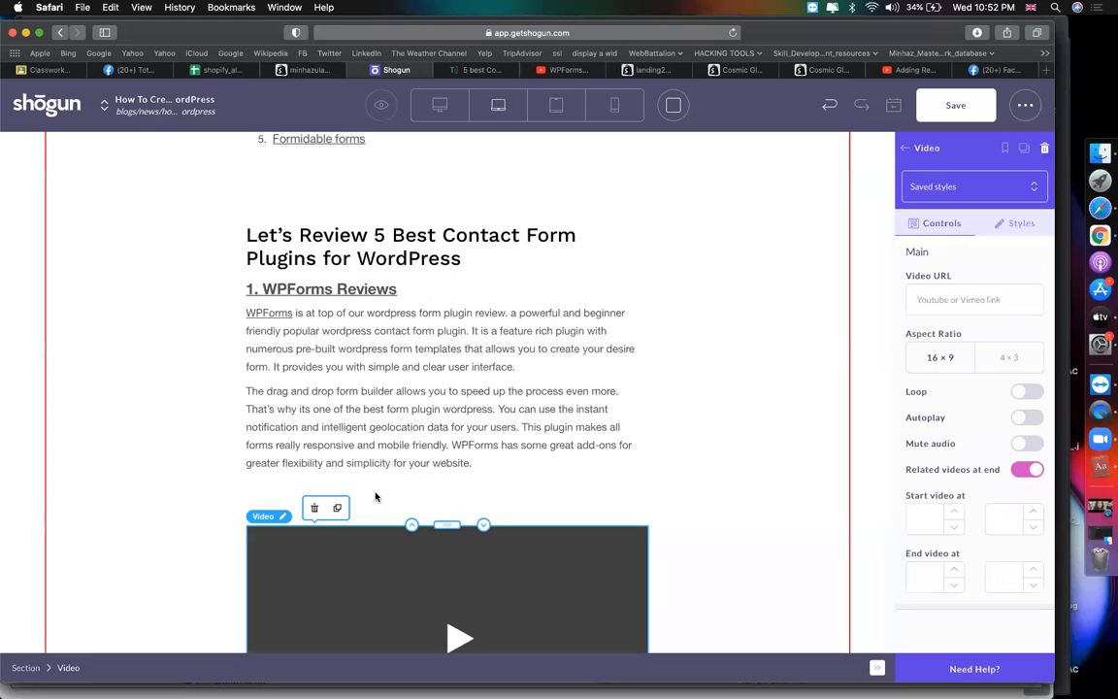
{"action": "left_click", "coordinate": [938, 300]}
{"action": "key", "text": "super+v"}
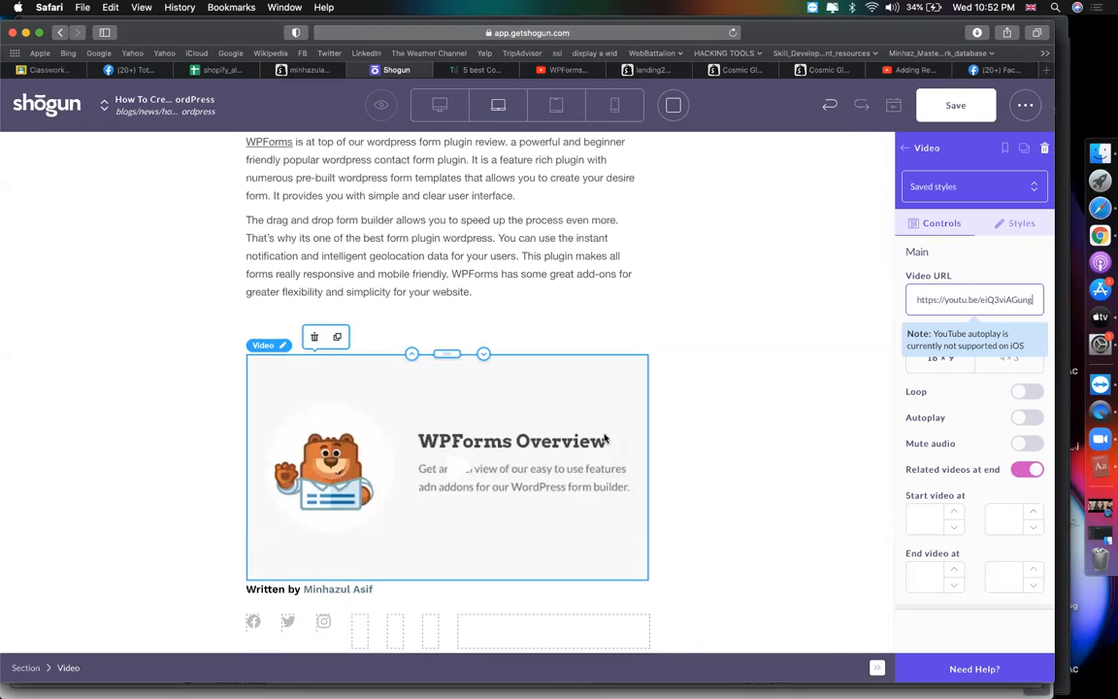
{"action": "scroll", "coordinate": [604, 440], "scroll_direction": "down", "scroll_amount": 3}
In the article, copy the text below the video from "WPForms Lite is a free version" to "Get Wp forms now"
{"action": "left_click", "coordinate": [482, 70]}
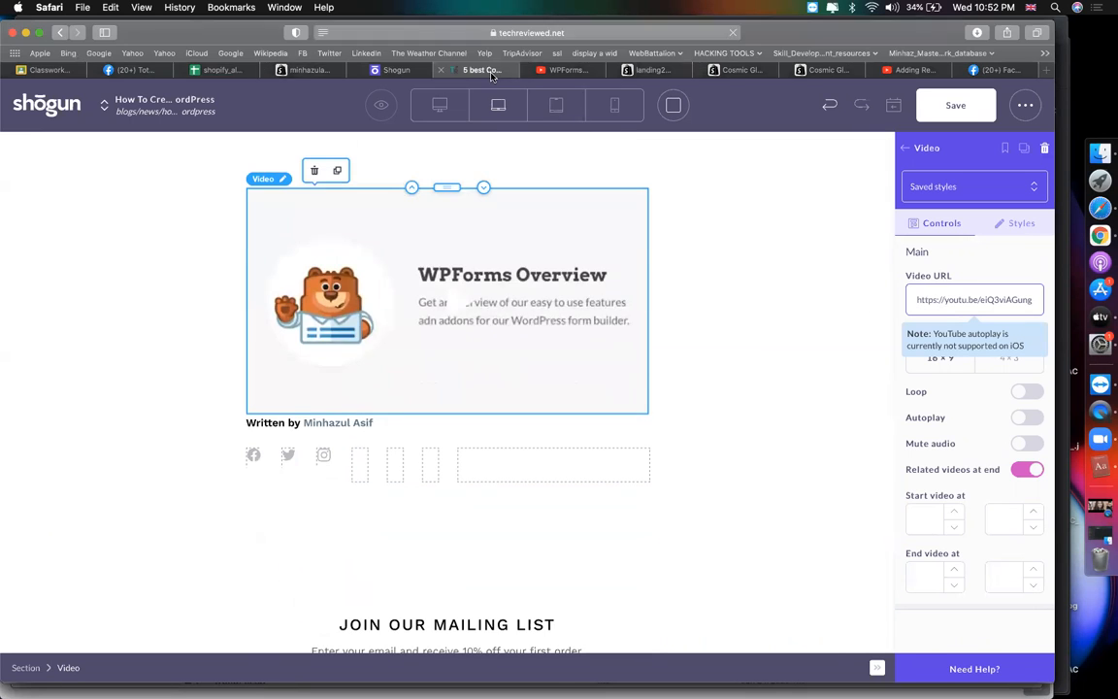
{"action": "scroll", "coordinate": [486, 422], "scroll_direction": "down", "scroll_amount": 3}
{"action": "left_click_drag", "start_coordinate": [433, 533], "coordinate": [148, 359]}
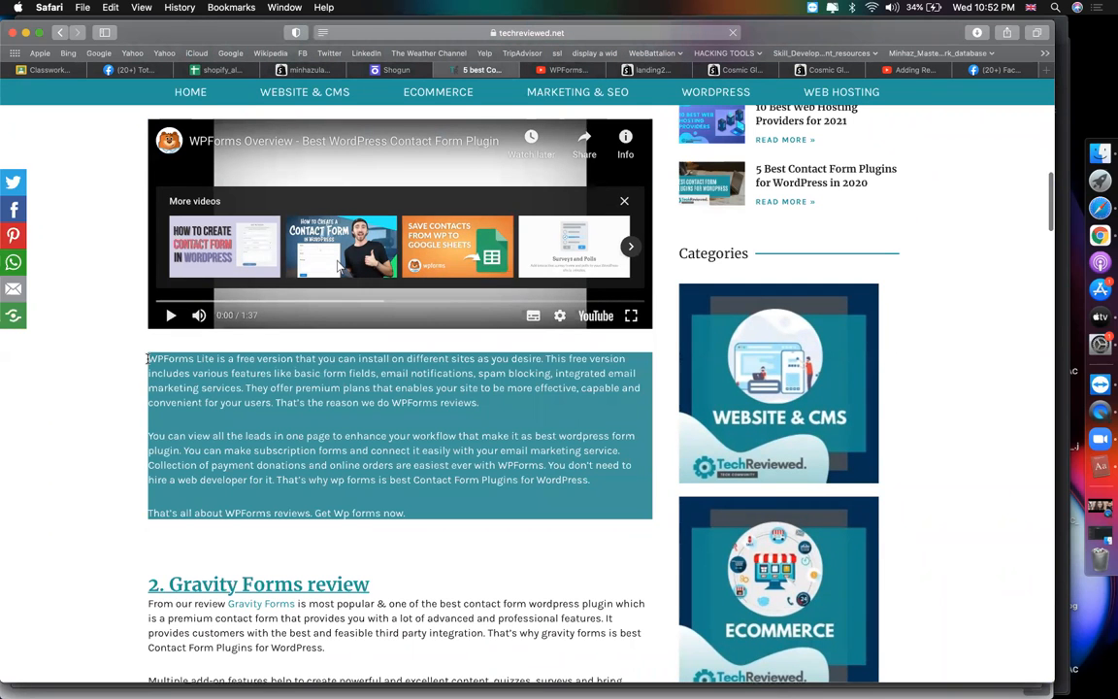
In Shogun, insert a Text element between the video and the author line and fill it with the copied WPForms Lite paragraphs
{"action": "left_click", "coordinate": [393, 70]}
{"action": "scroll", "coordinate": [723, 264], "scroll_direction": "down", "scroll_amount": 1}
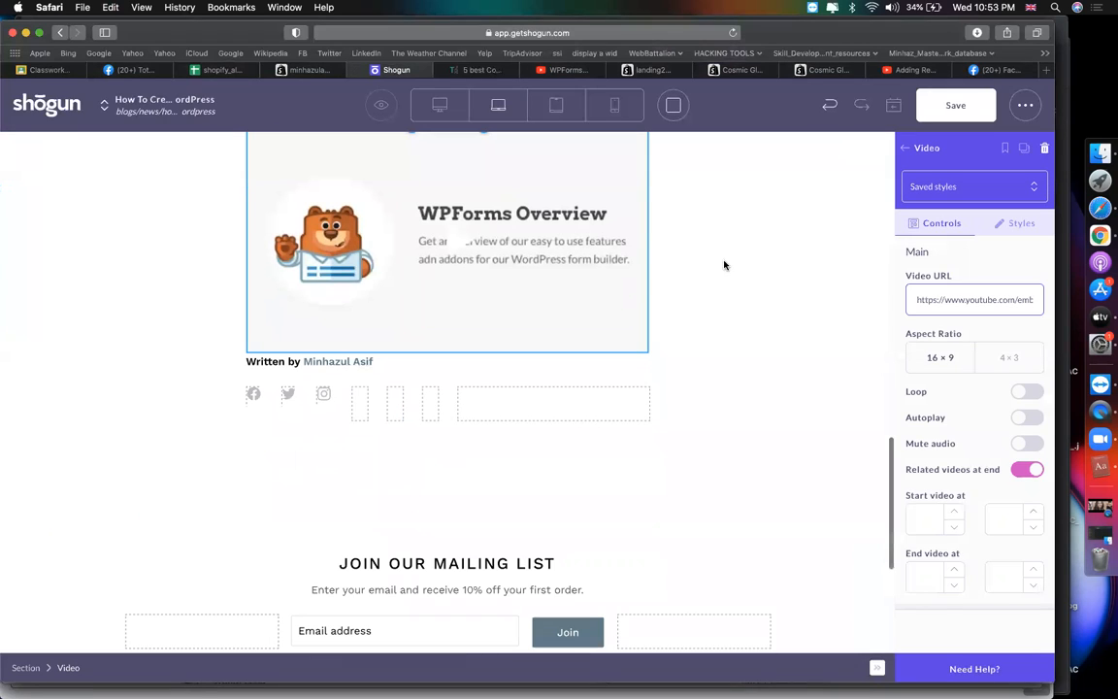
{"action": "left_click", "coordinate": [903, 149]}
{"action": "scroll", "coordinate": [958, 289], "scroll_direction": "up", "scroll_amount": 1}
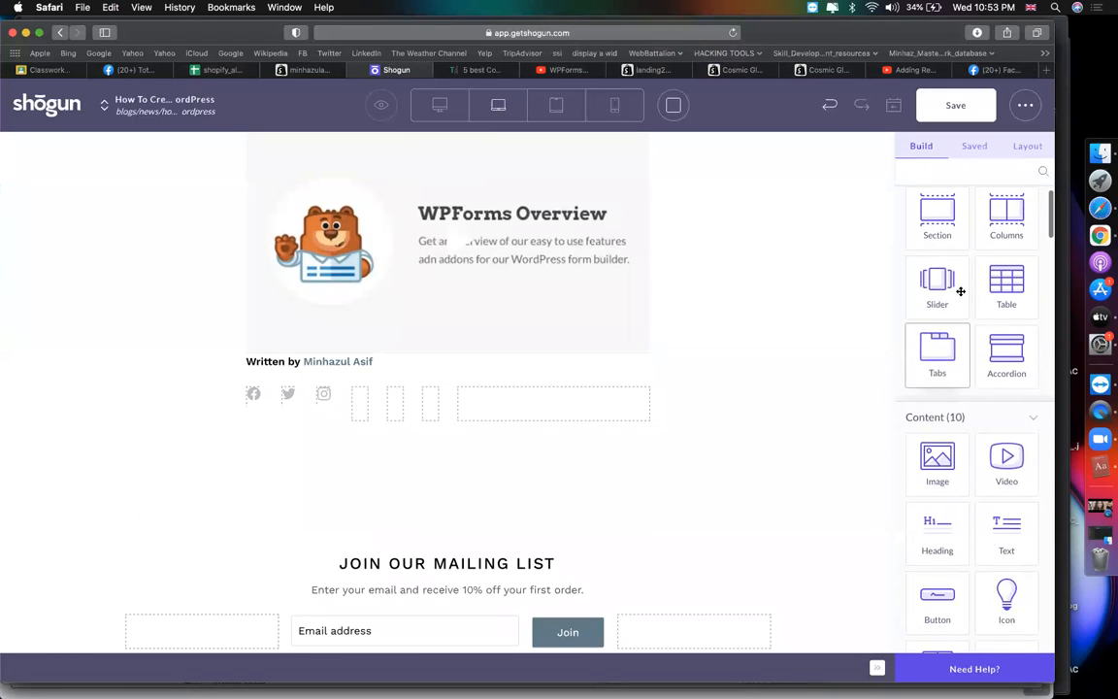
{"action": "left_click_drag", "start_coordinate": [1006, 515], "coordinate": [463, 344]}
{"action": "double_click", "coordinate": [327, 370]}
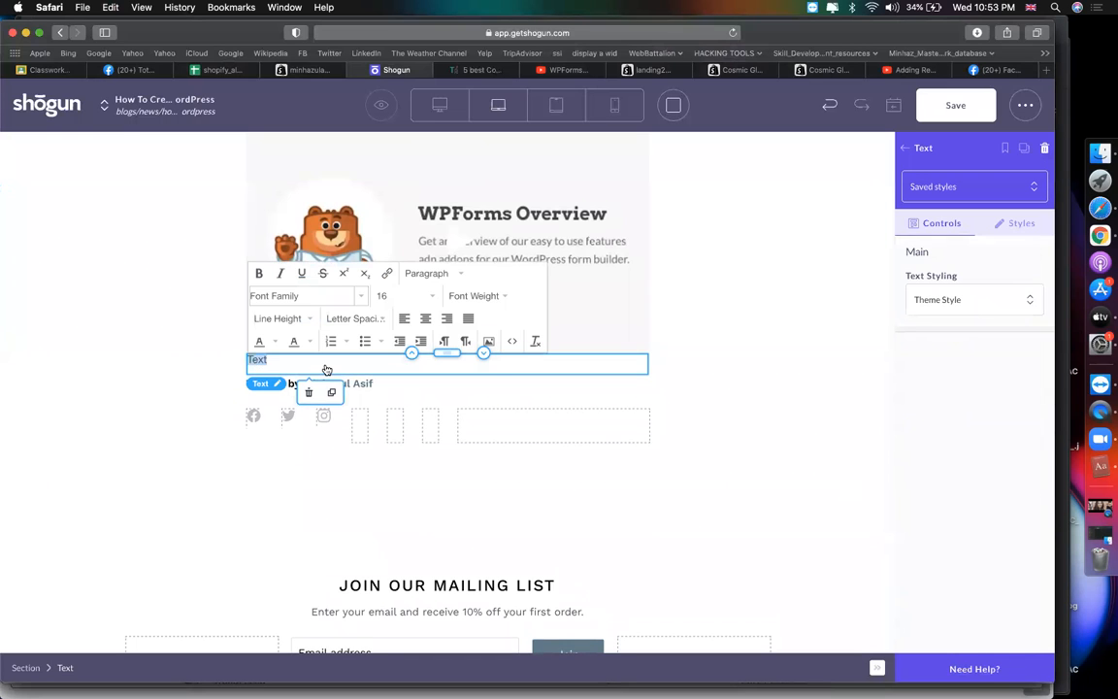
{"action": "key", "text": "cmd+v"}
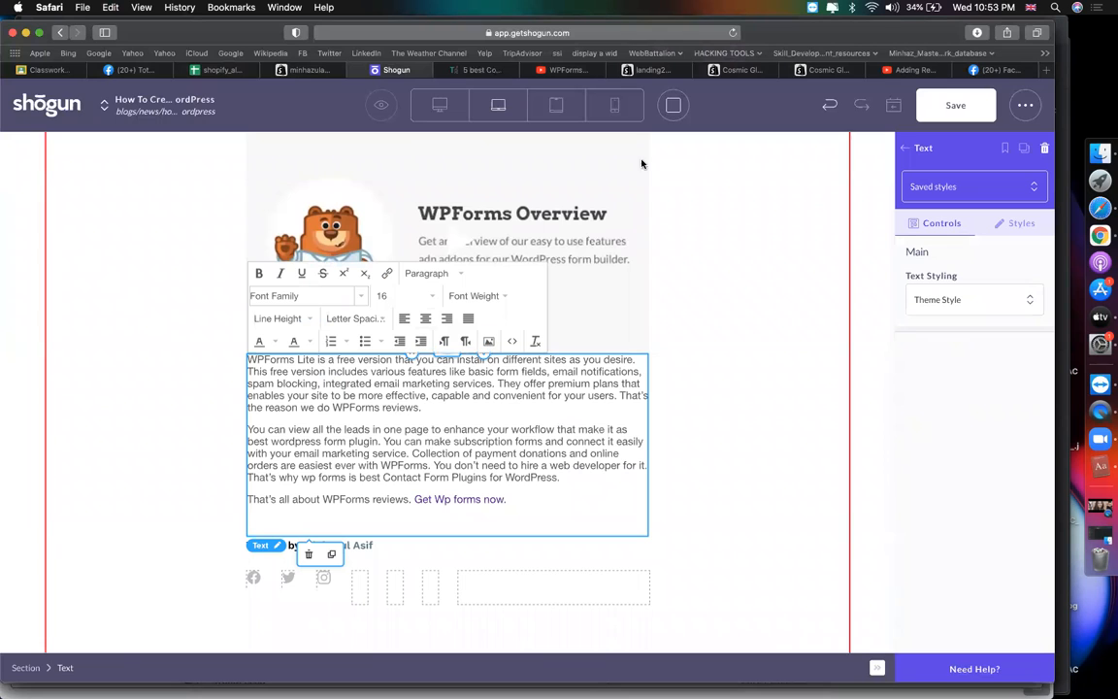
In the article, select the "2. Gravity Forms review" heading together with its two paragraphs
{"action": "left_click", "coordinate": [495, 71]}
{"action": "scroll", "coordinate": [406, 542], "scroll_direction": "down", "scroll_amount": 5}
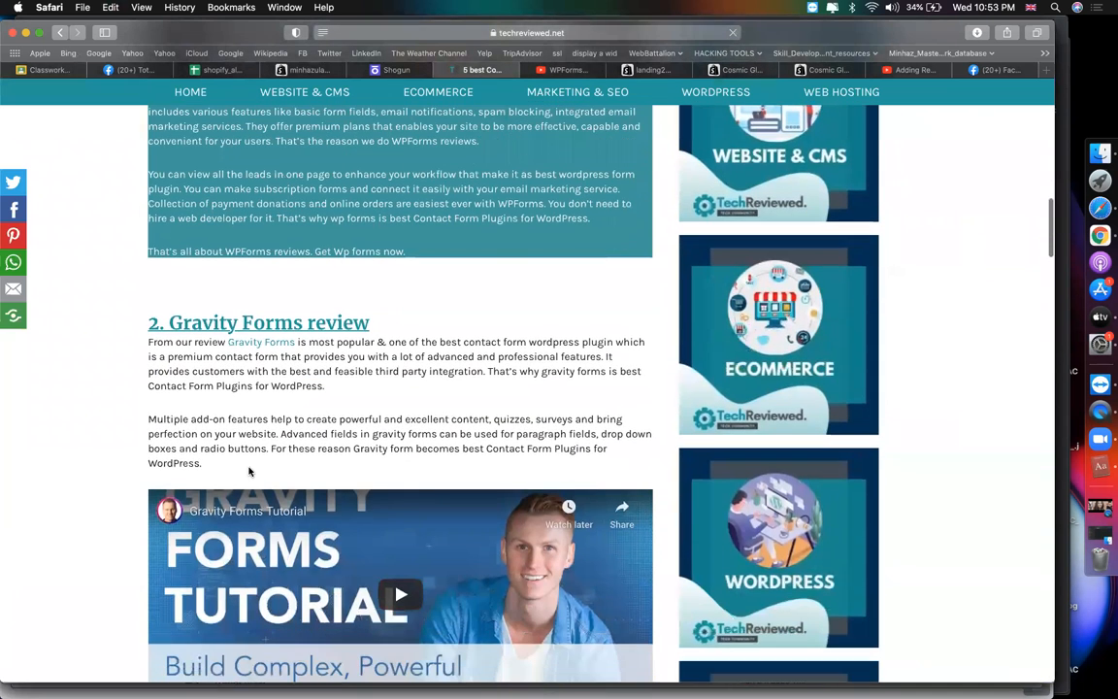
{"action": "left_click_drag", "start_coordinate": [248, 471], "coordinate": [149, 326]}
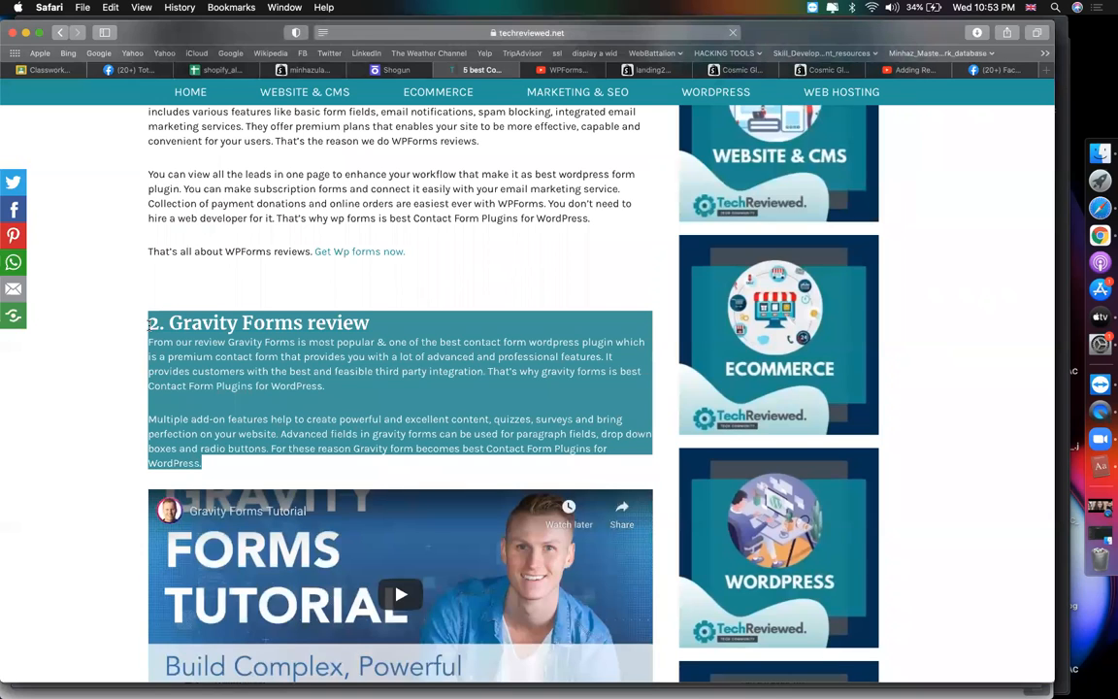
In Shogun, duplicate the "Let's Review 5 Best Contact Form Plugins for WordPress" heading and move the copy between the WPForms Lite text and author line
{"action": "left_click", "coordinate": [388, 70]}
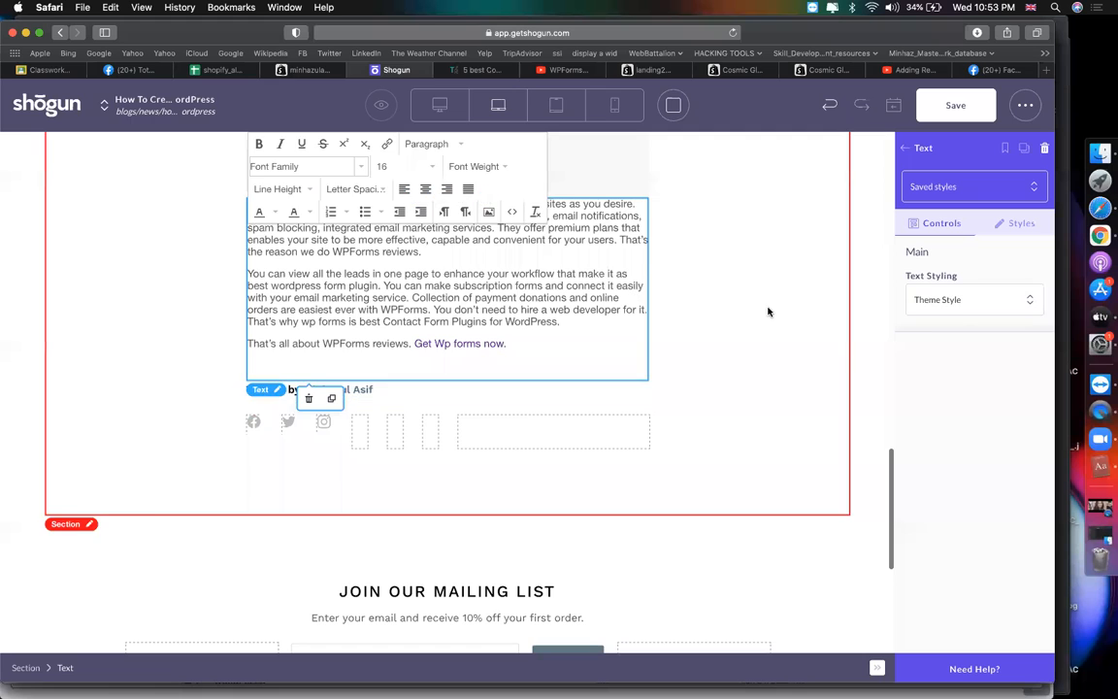
{"action": "left_click", "coordinate": [723, 301]}
{"action": "scroll", "coordinate": [724, 302], "scroll_direction": "up", "scroll_amount": 10}
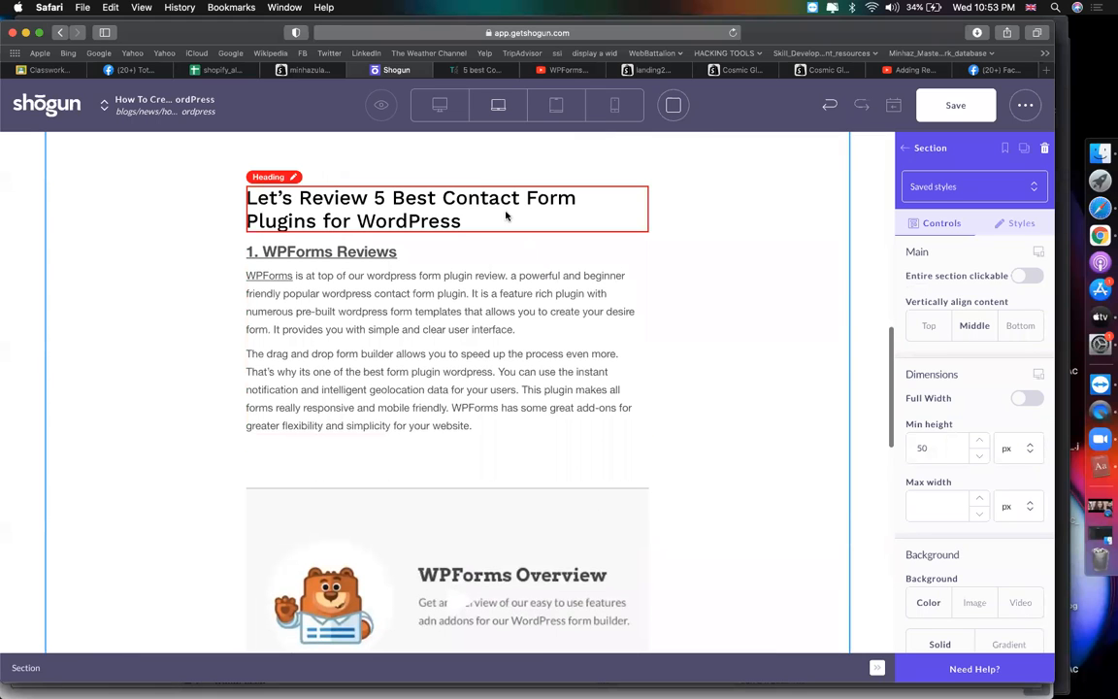
{"action": "left_click", "coordinate": [484, 216]}
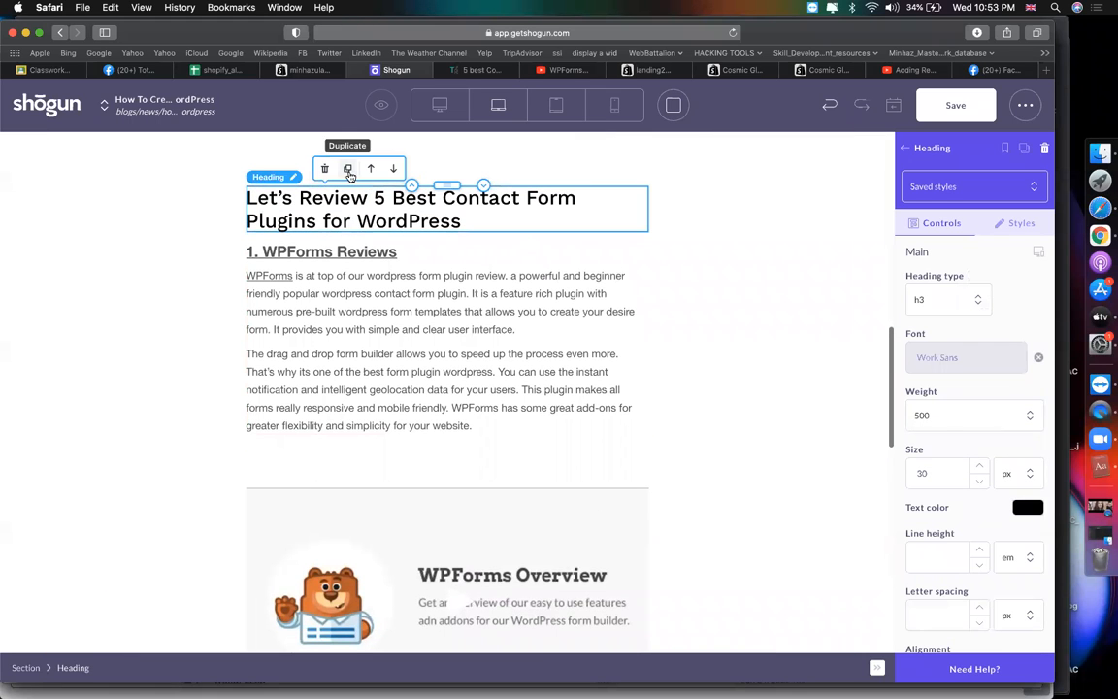
{"action": "left_click", "coordinate": [348, 168]}
{"action": "scroll", "coordinate": [495, 281], "scroll_direction": "down", "scroll_amount": 2}
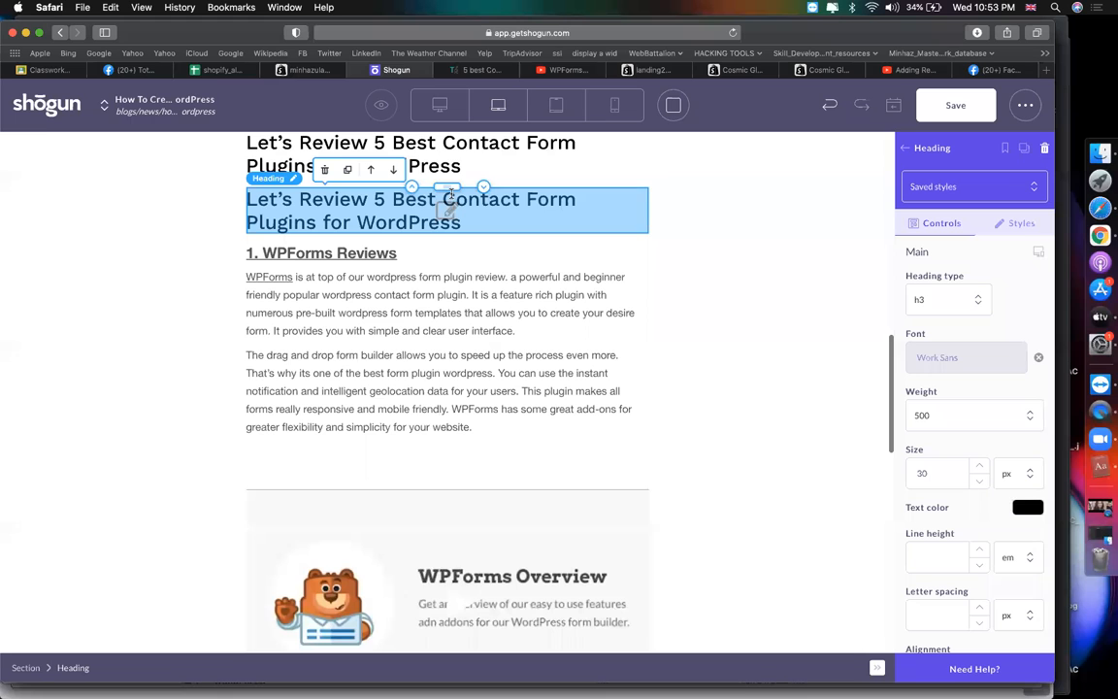
{"action": "left_click_drag", "start_coordinate": [447, 188], "coordinate": [393, 354]}
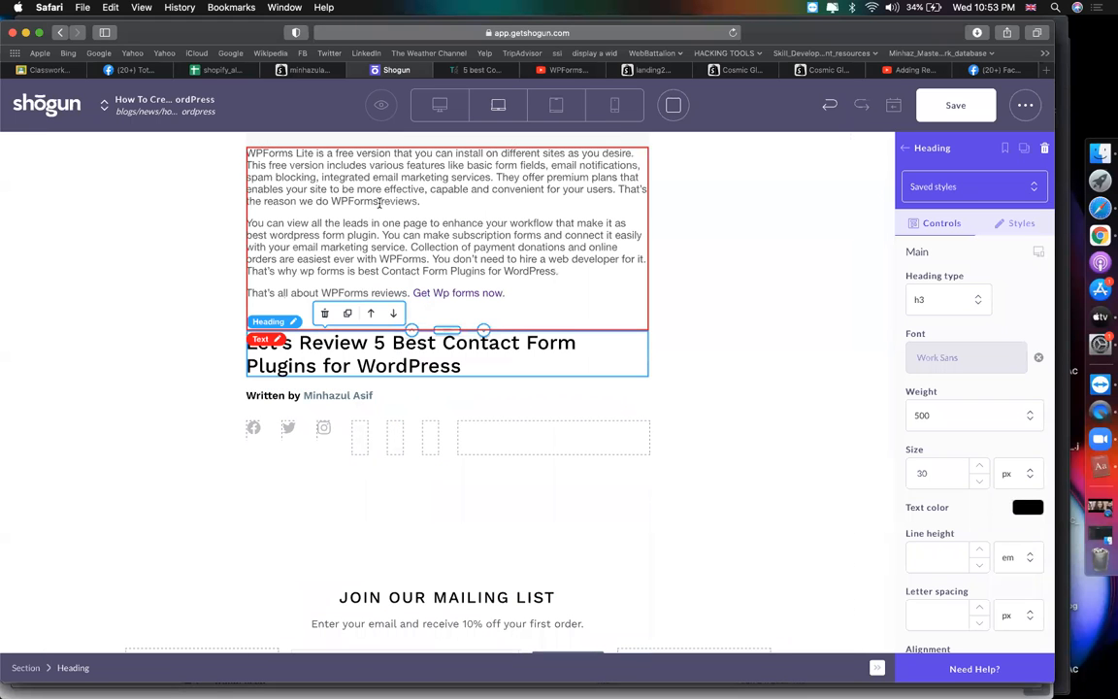
In the article, copy only the heading "2. Gravity Forms review"
{"action": "key", "text": "ctrl+Tab"}
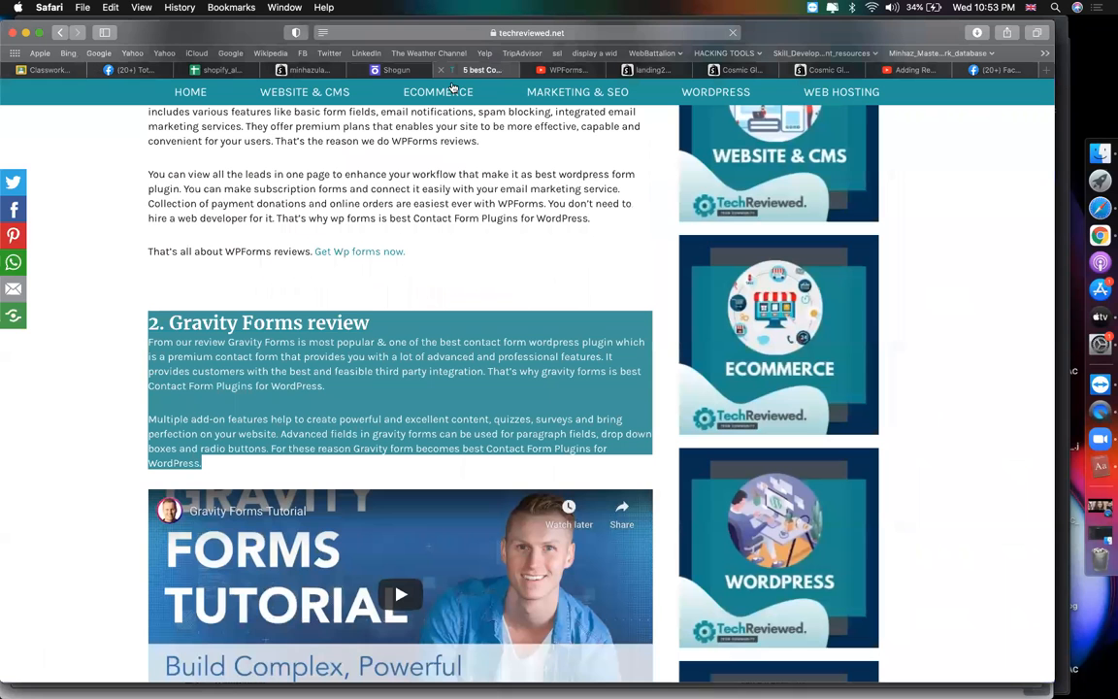
{"action": "left_click", "coordinate": [303, 317]}
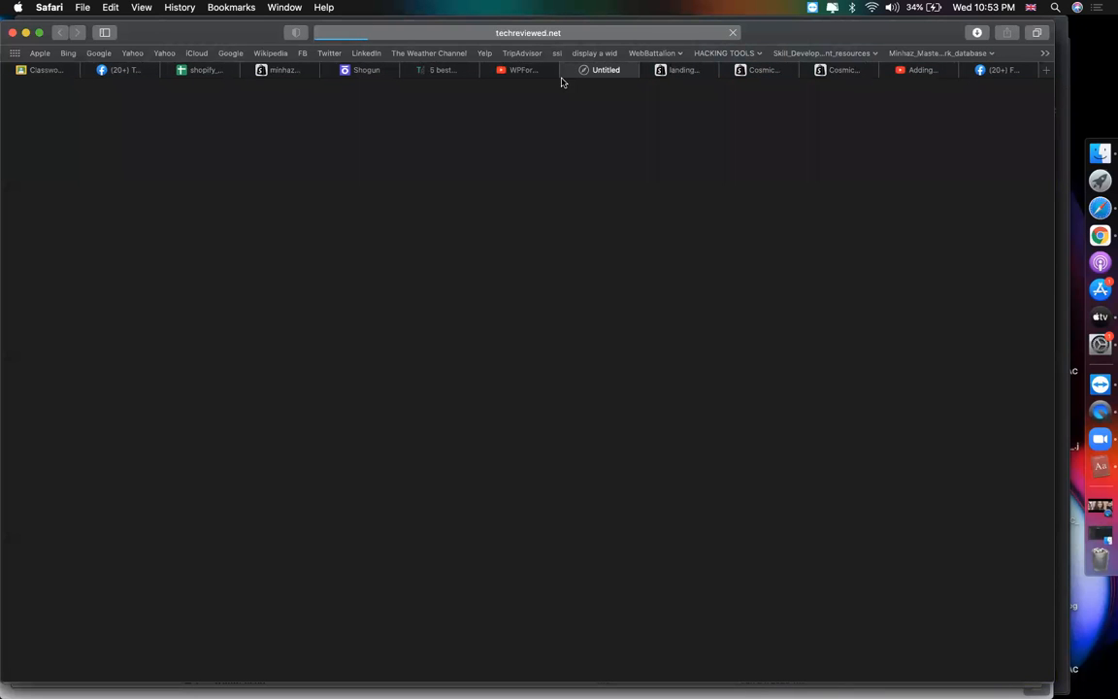
{"action": "left_click", "coordinate": [571, 71]}
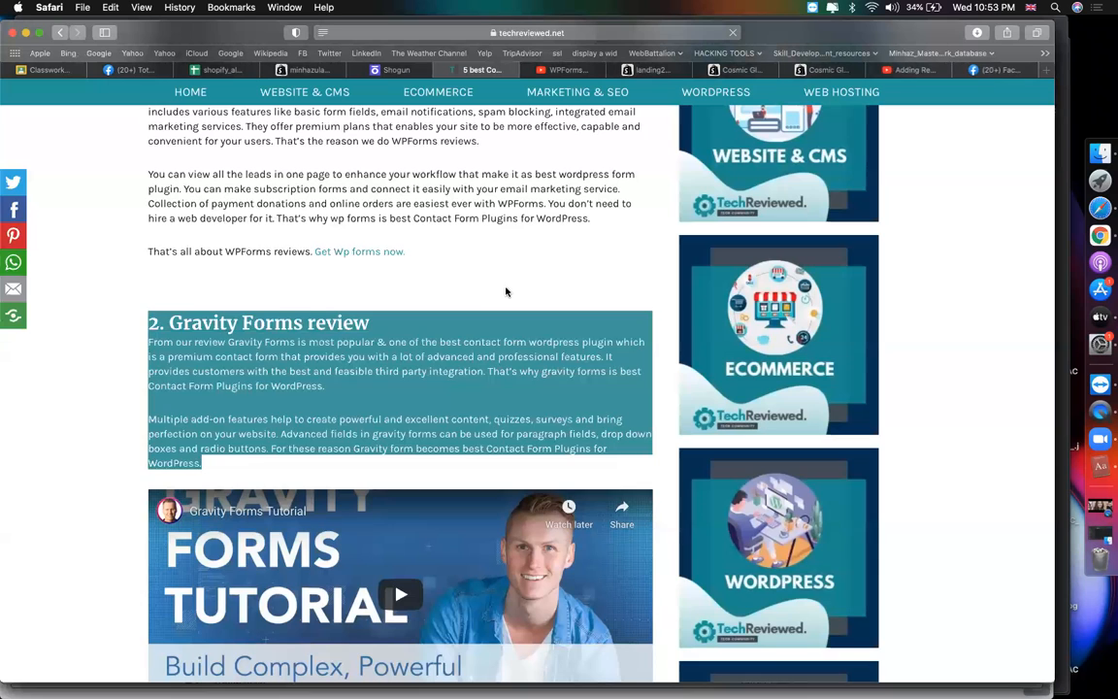
{"action": "left_click", "coordinate": [508, 284]}
{"action": "left_click_drag", "start_coordinate": [441, 324], "coordinate": [142, 322]}
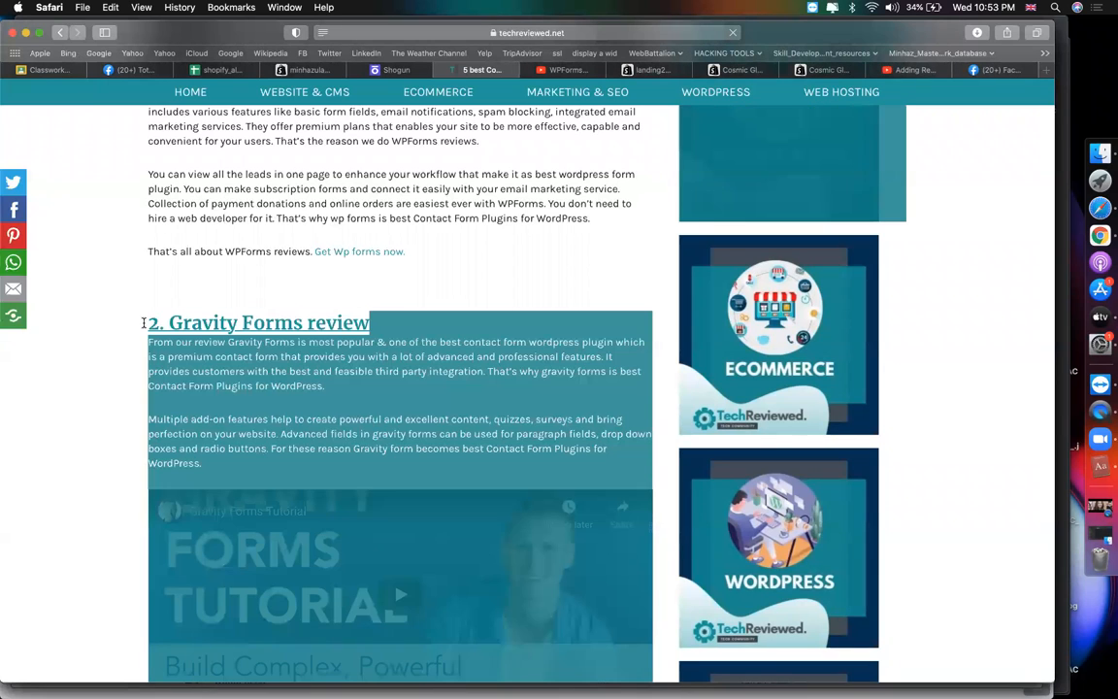
{"action": "left_click", "coordinate": [122, 329]}
{"action": "left_click_drag", "start_coordinate": [394, 328], "coordinate": [153, 322]}
{"action": "key", "text": "super+c"}
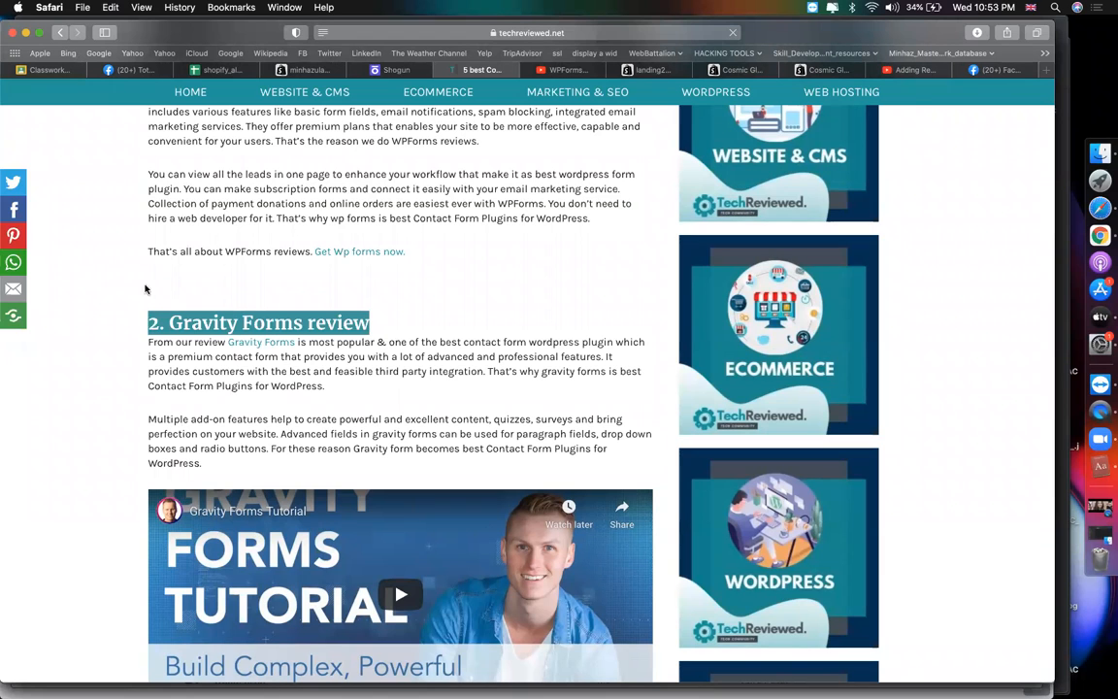
In Shogun, replace the duplicated heading above the author line with the copied "2. Gravity Forms review"
{"action": "left_click", "coordinate": [395, 70]}
{"action": "triple_click", "coordinate": [434, 366]}
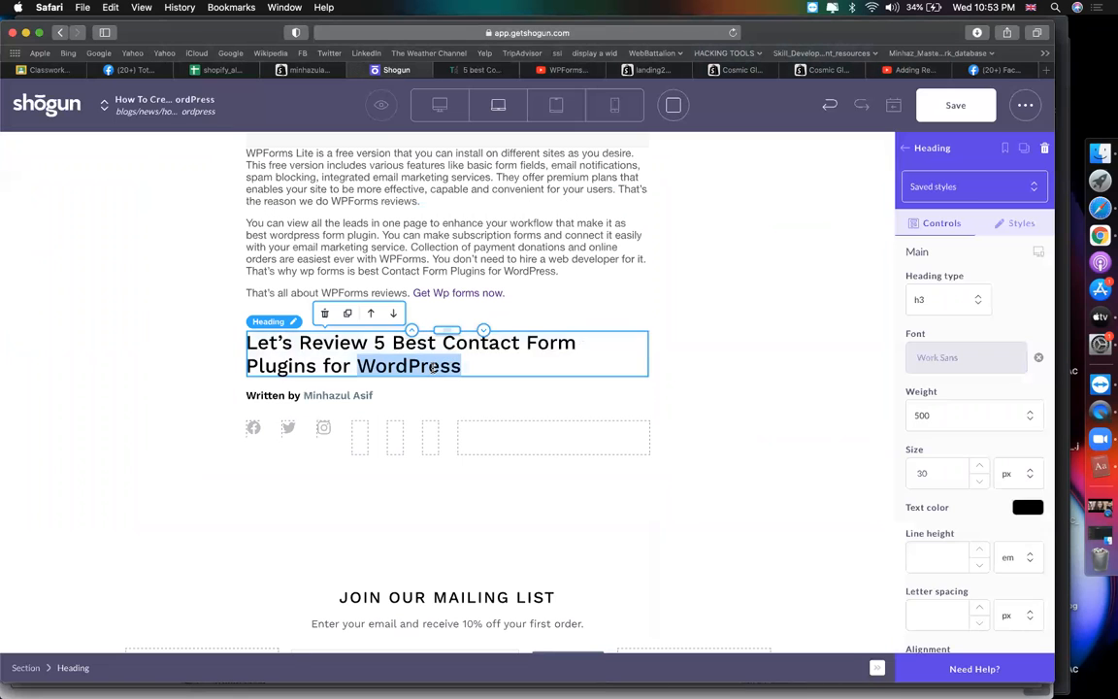
{"action": "key", "text": "super+v"}
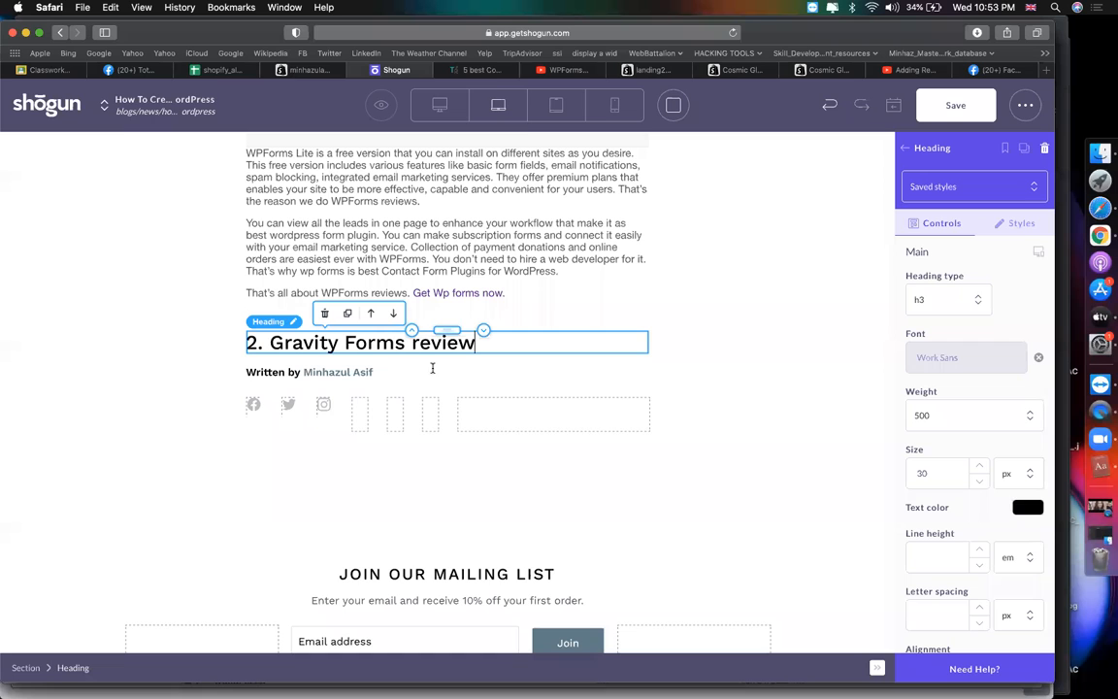
In the article, copy the two paragraphs under "2. Gravity Forms review", without the heading
{"action": "left_click", "coordinate": [482, 70]}
{"action": "scroll", "coordinate": [182, 388], "scroll_direction": "down", "scroll_amount": 2}
{"action": "left_click_drag", "start_coordinate": [220, 396], "coordinate": [148, 276]}
{"action": "key", "text": "super+c"}
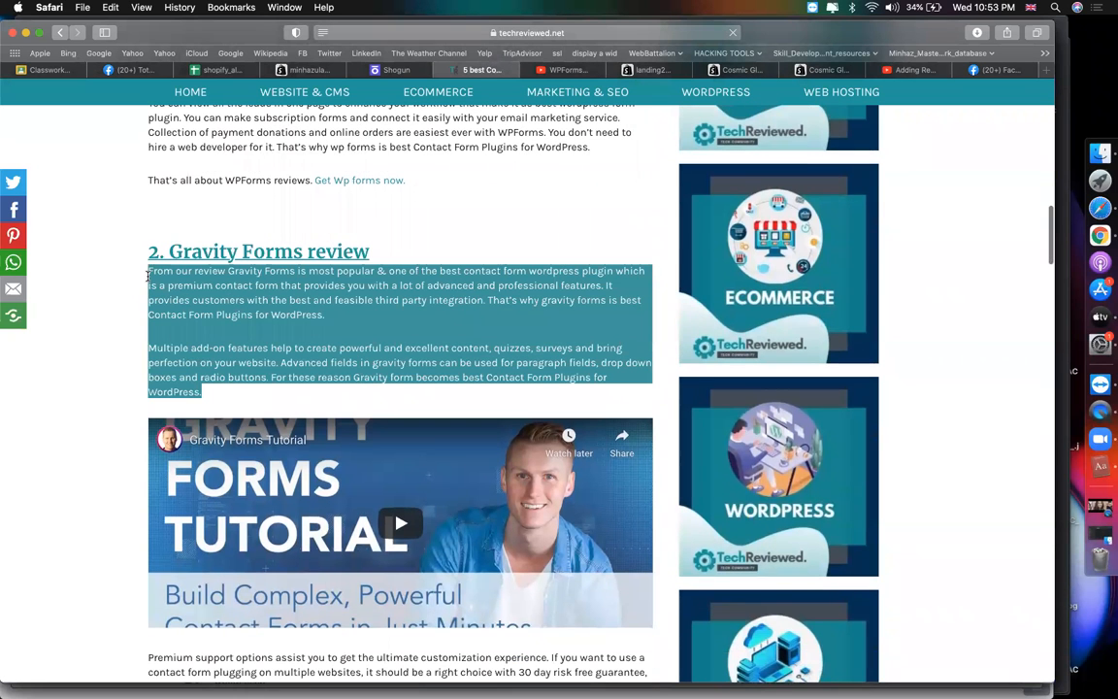
In Shogun, insert a Text element between the "2. Gravity Forms review" heading and author line and fill it with the copied paragraphs
{"action": "left_click", "coordinate": [396, 70]}
{"action": "left_click", "coordinate": [904, 150]}
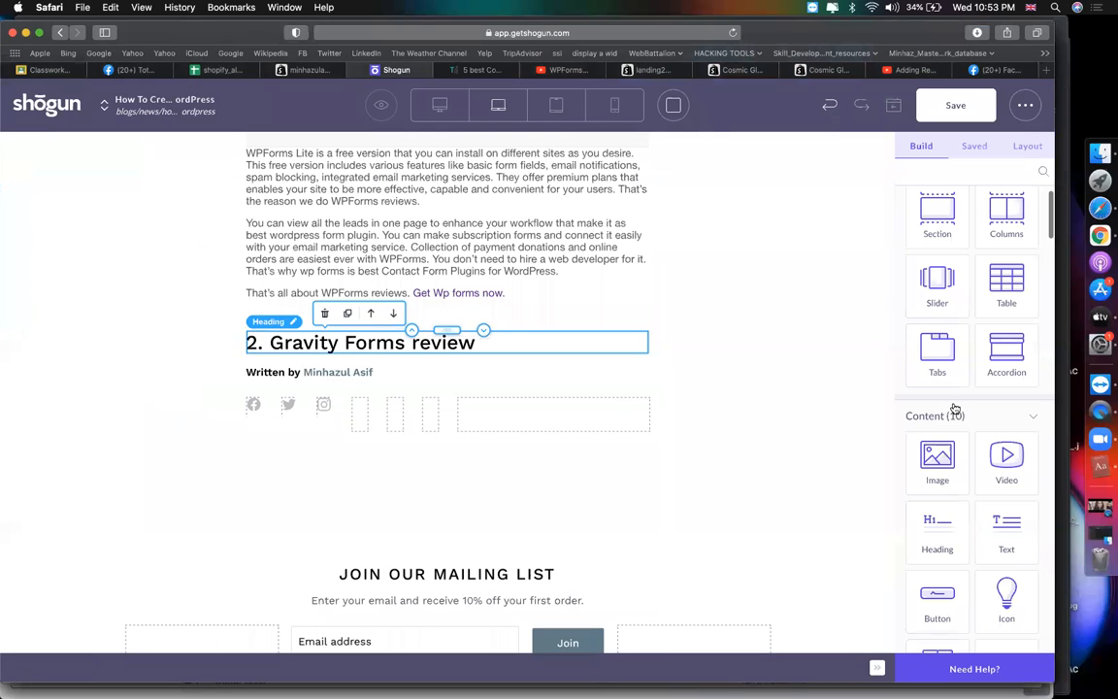
{"action": "left_click_drag", "start_coordinate": [1029, 537], "coordinate": [387, 354]}
{"action": "left_click", "coordinate": [313, 380]}
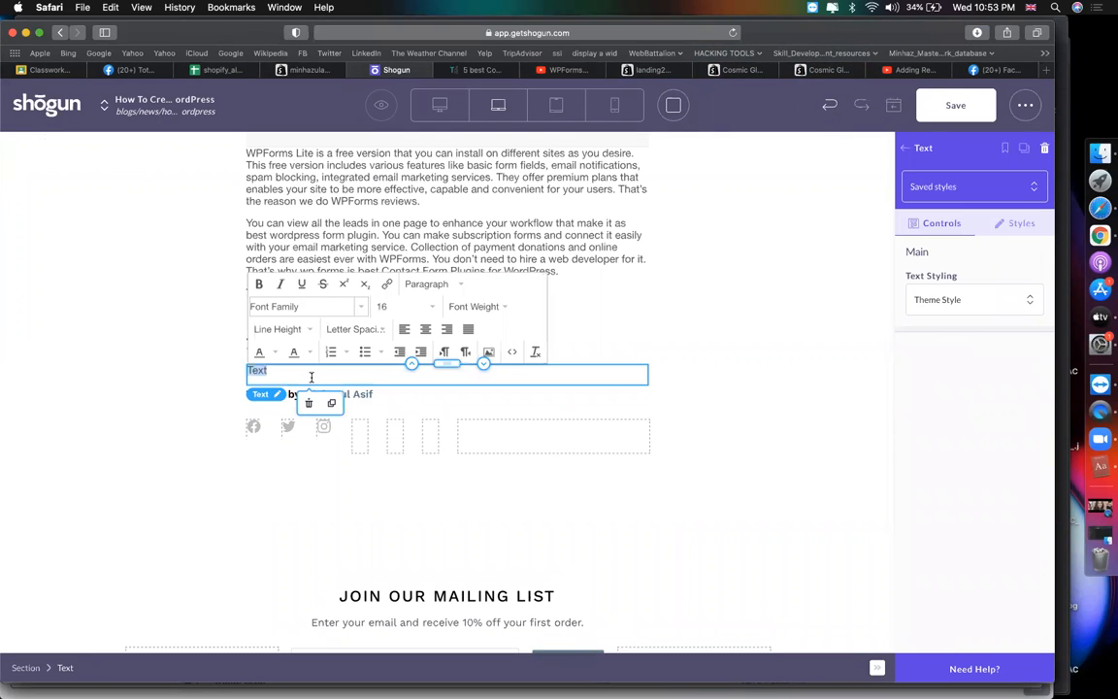
{"action": "key", "text": "super+v"}
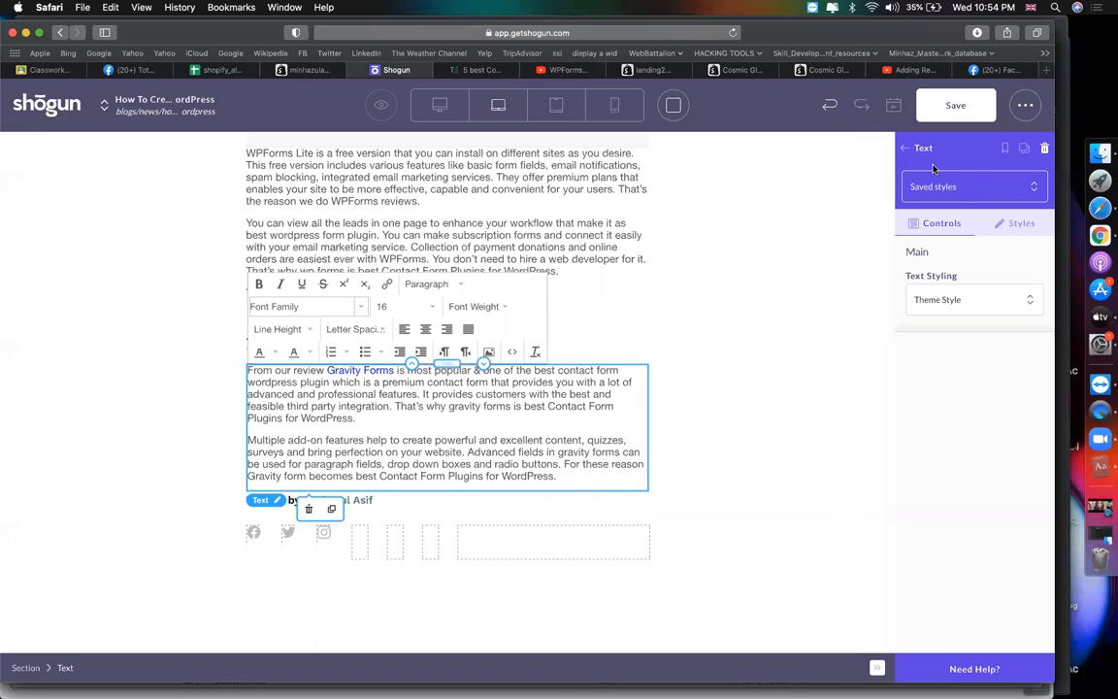
Set the Gravity Forms text element's text styling to Custom Style
{"action": "left_click", "coordinate": [1015, 224]}
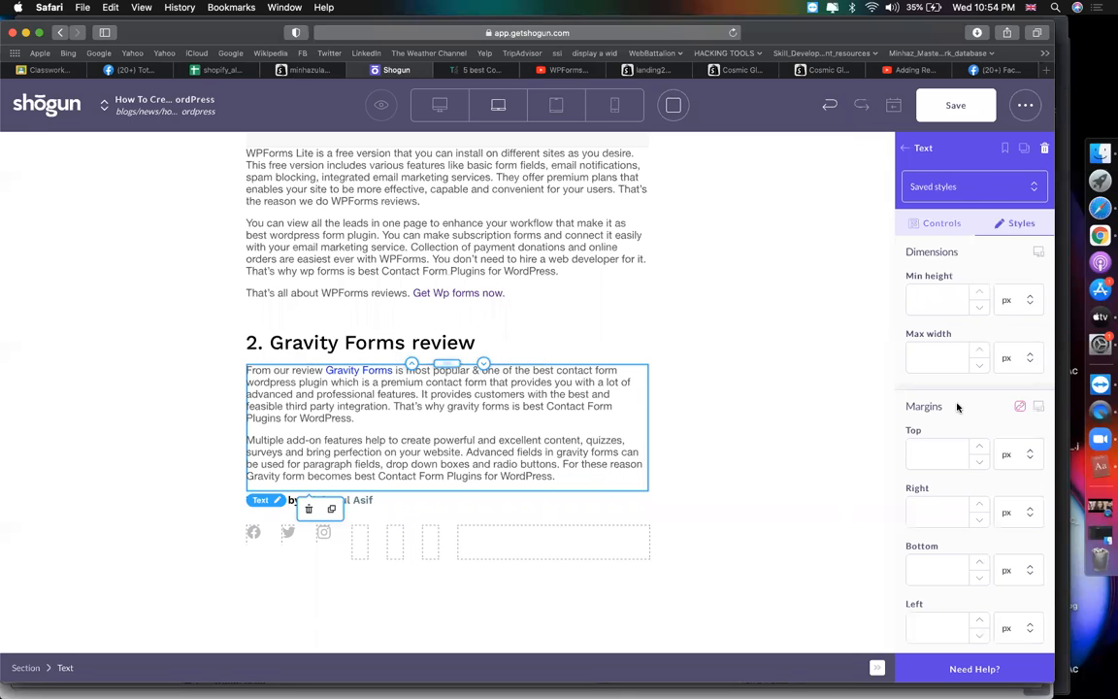
{"action": "scroll", "coordinate": [957, 405], "scroll_direction": "down", "scroll_amount": 5}
{"action": "scroll", "coordinate": [959, 408], "scroll_direction": "up", "scroll_amount": 3}
{"action": "scroll", "coordinate": [958, 409], "scroll_direction": "up", "scroll_amount": 4}
{"action": "left_click", "coordinate": [939, 223]}
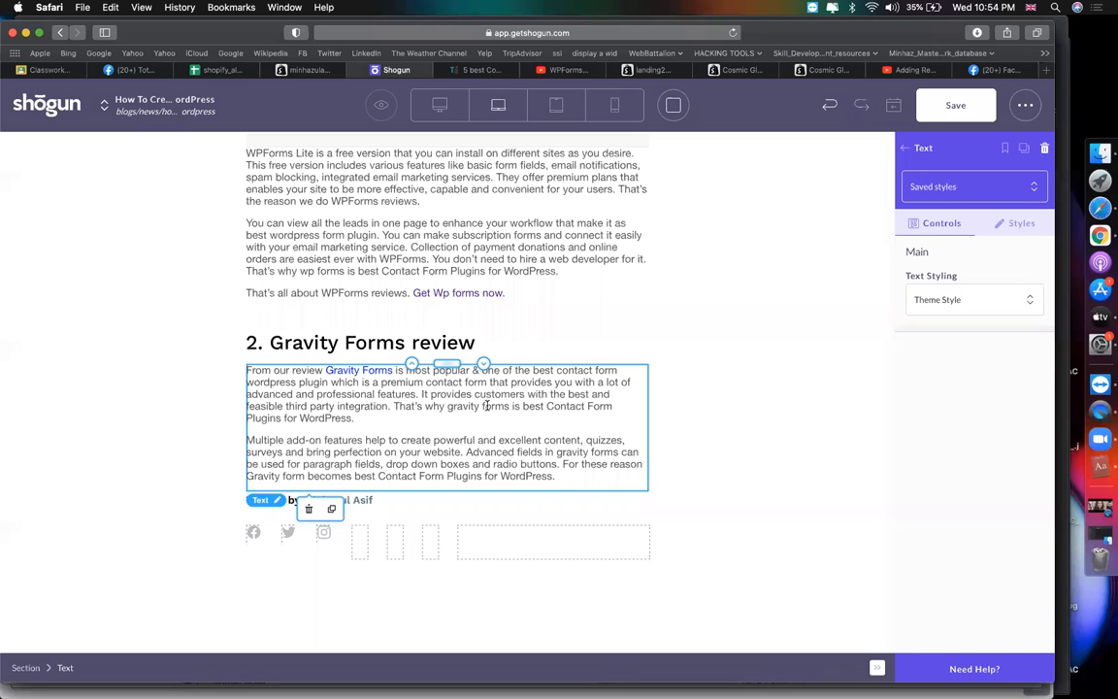
{"action": "left_click", "coordinate": [965, 300]}
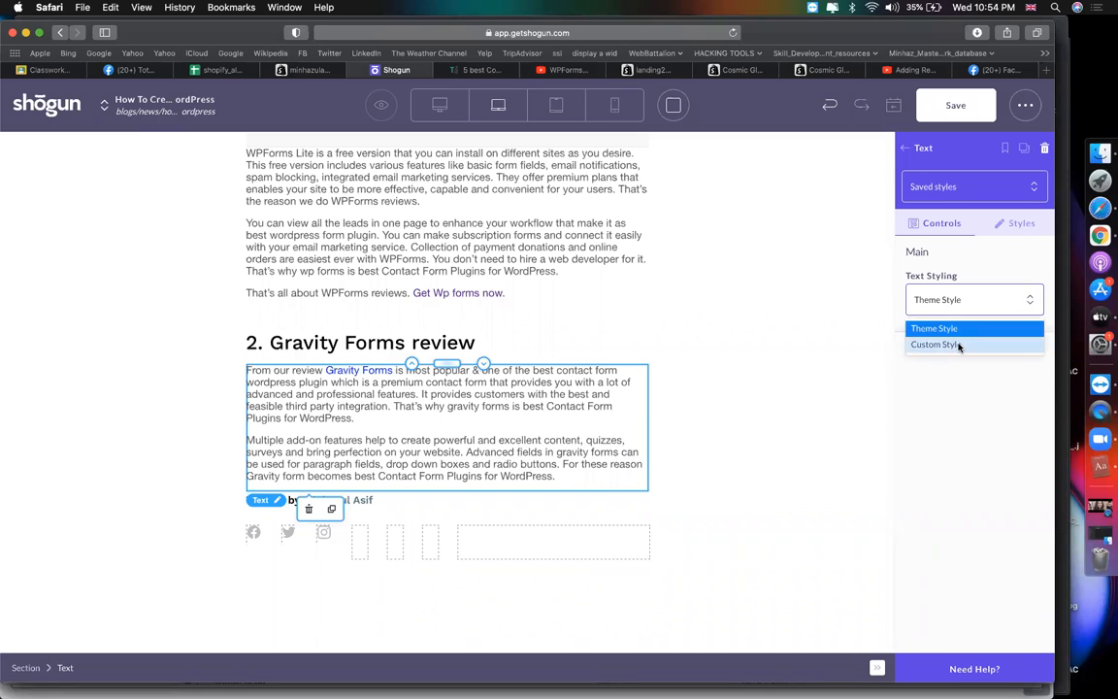
{"action": "left_click", "coordinate": [957, 347]}
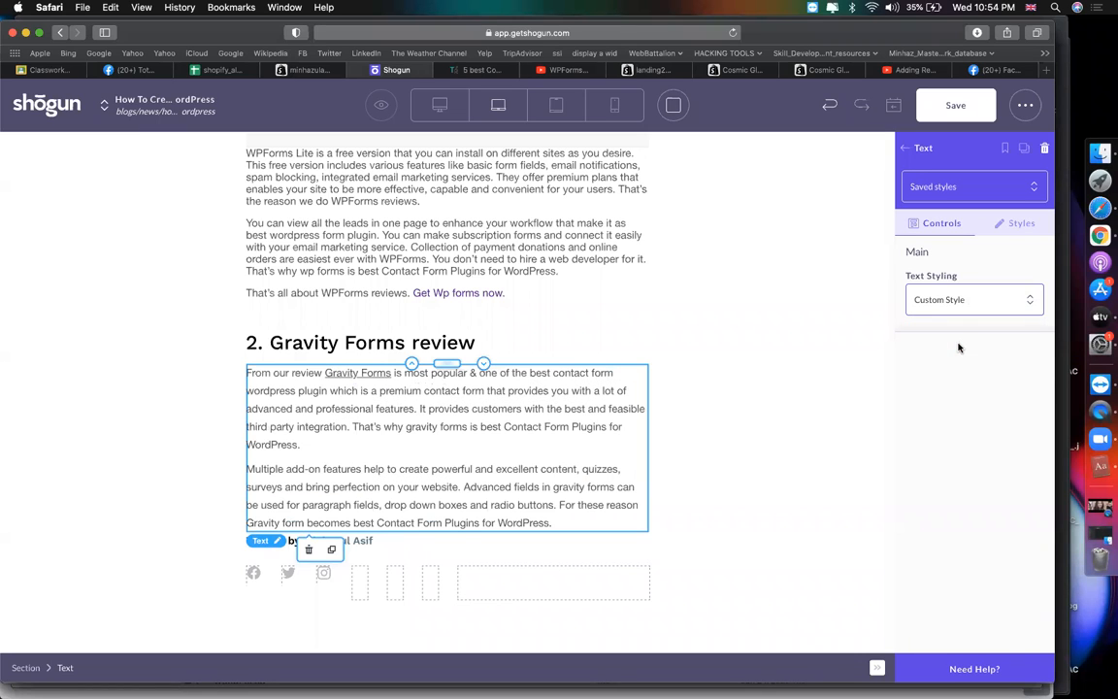
Look through the Gravity Forms text element's style settings, including borders, box shadow and visibility
{"action": "left_click", "coordinate": [1014, 224]}
{"action": "scroll", "coordinate": [960, 306], "scroll_direction": "up", "scroll_amount": 3}
{"action": "scroll", "coordinate": [943, 291], "scroll_direction": "down", "scroll_amount": 15}
{"action": "scroll", "coordinate": [941, 289], "scroll_direction": "up", "scroll_amount": 5}
{"action": "scroll", "coordinate": [941, 289], "scroll_direction": "down", "scroll_amount": 5}
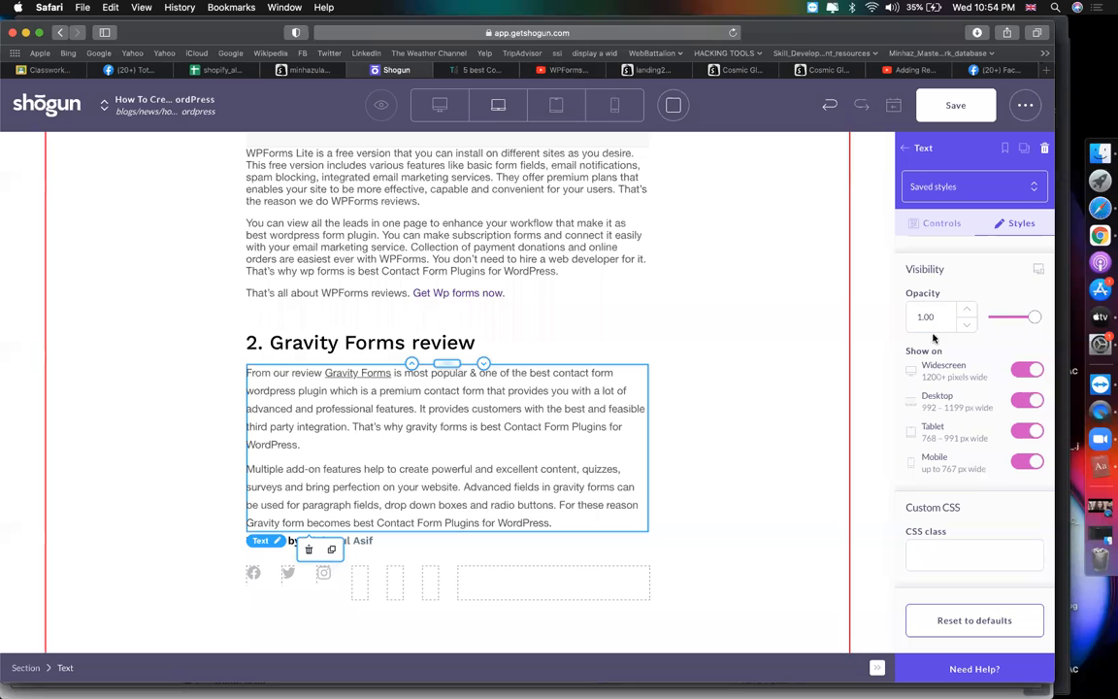
{"action": "left_click", "coordinate": [445, 446]}
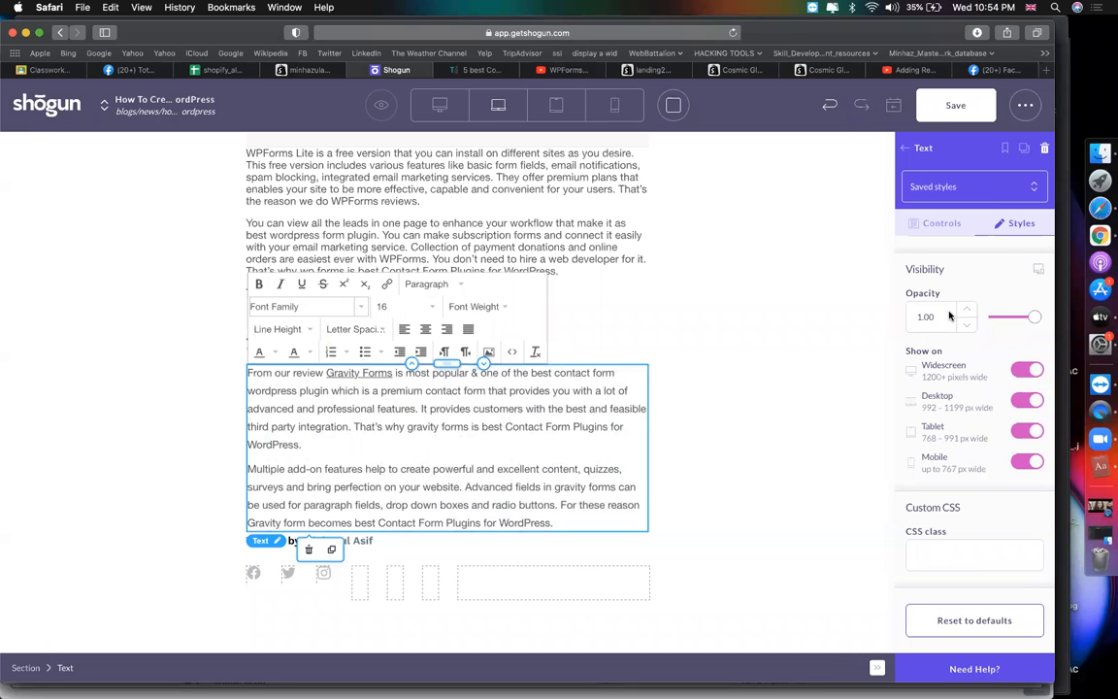
{"action": "scroll", "coordinate": [949, 316], "scroll_direction": "up", "scroll_amount": 5}
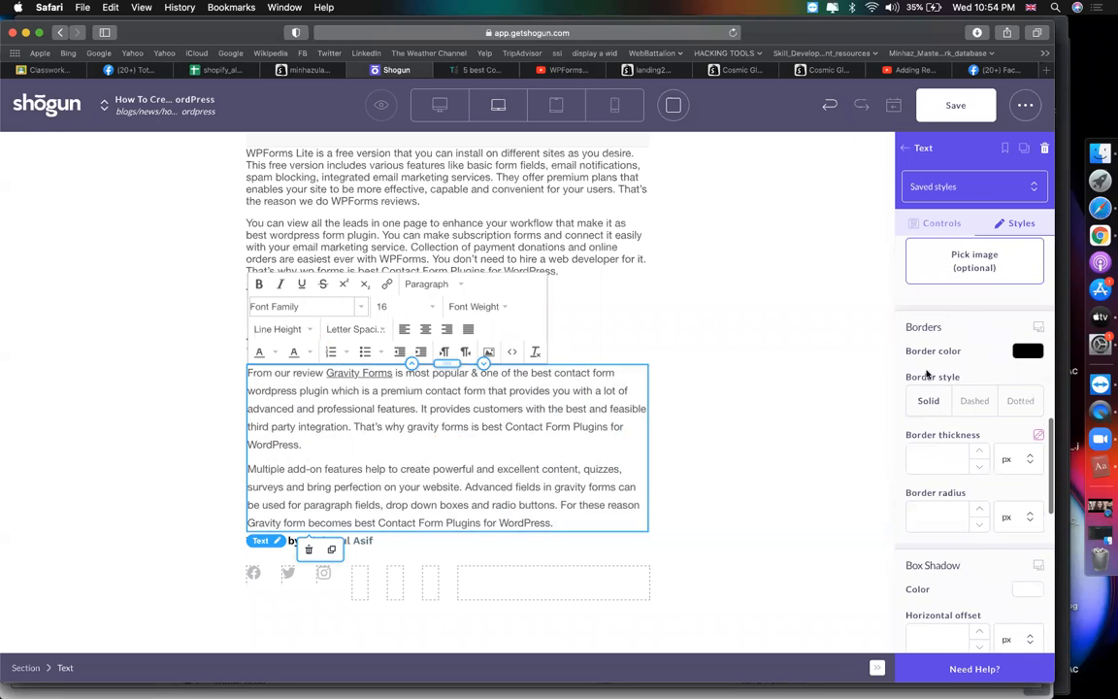
{"action": "scroll", "coordinate": [918, 402], "scroll_direction": "down", "scroll_amount": 3}
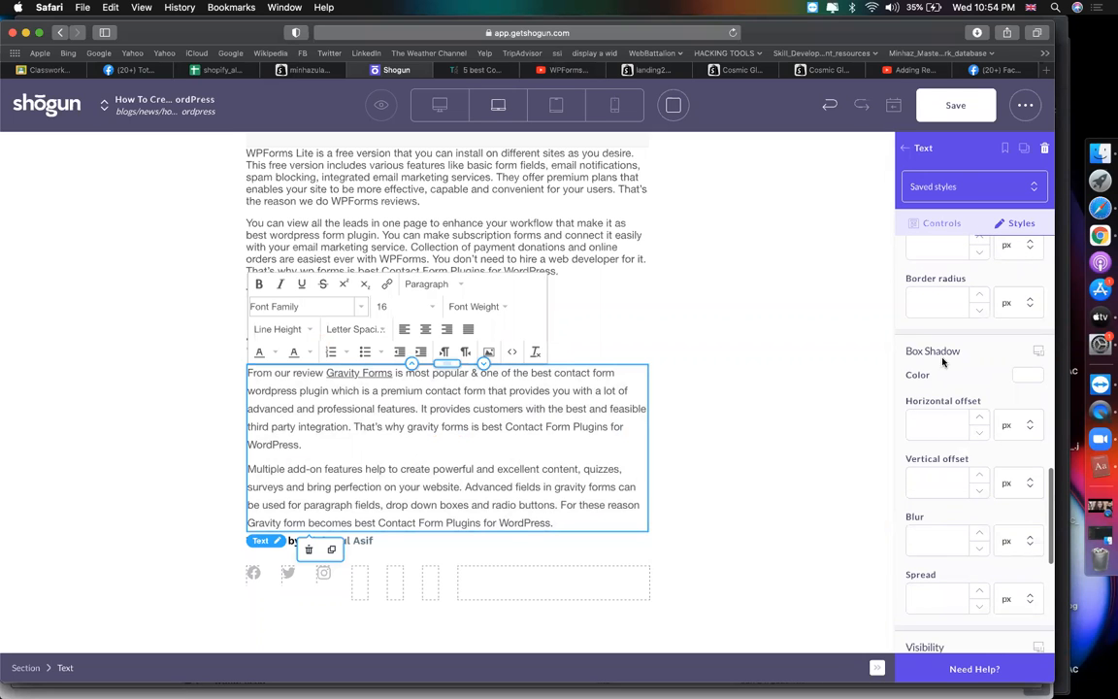
{"action": "scroll", "coordinate": [945, 388], "scroll_direction": "down", "scroll_amount": 3}
Try font weights 800 and 100 on the "How To Create A Secret Backdoor Code For WordPress" heading and return it to 600
{"action": "scroll", "coordinate": [788, 431], "scroll_direction": "up", "scroll_amount": 15}
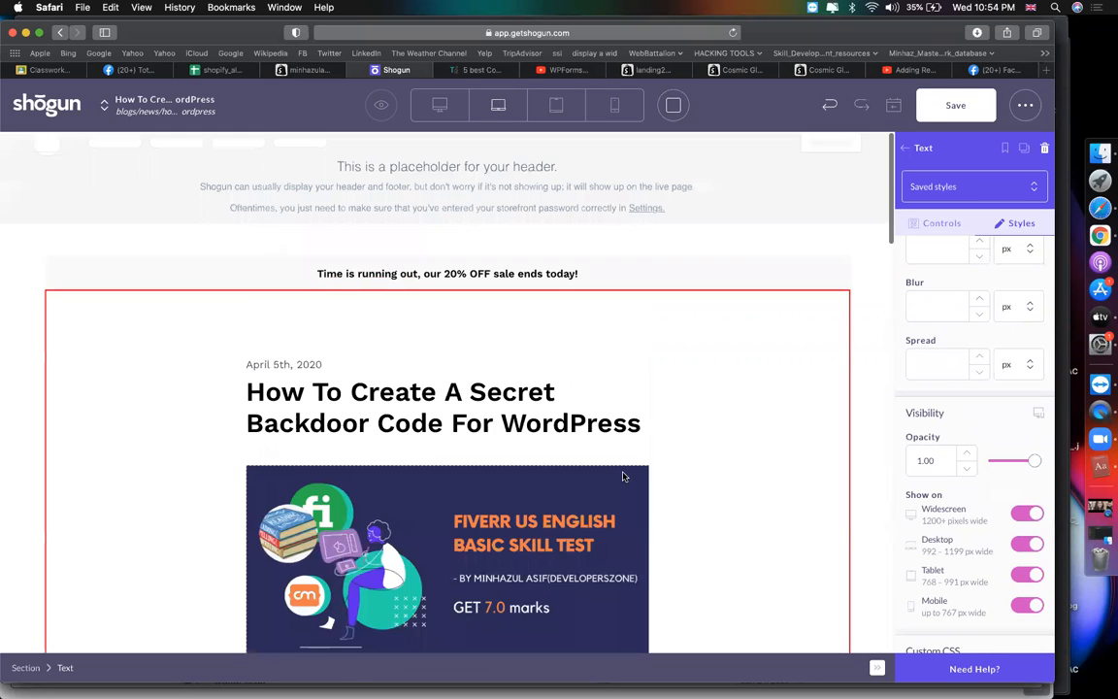
{"action": "left_click", "coordinate": [468, 363]}
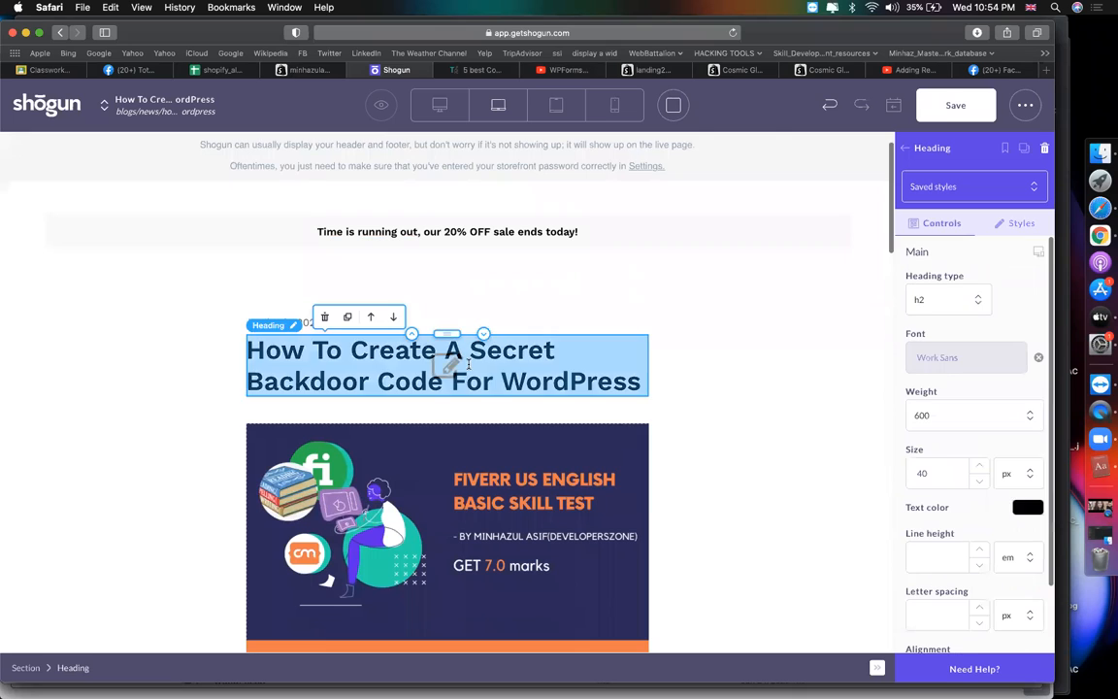
{"action": "scroll", "coordinate": [992, 462], "scroll_direction": "down", "scroll_amount": 2}
{"action": "scroll", "coordinate": [939, 538], "scroll_direction": "up", "scroll_amount": 2}
{"action": "left_click", "coordinate": [951, 418]}
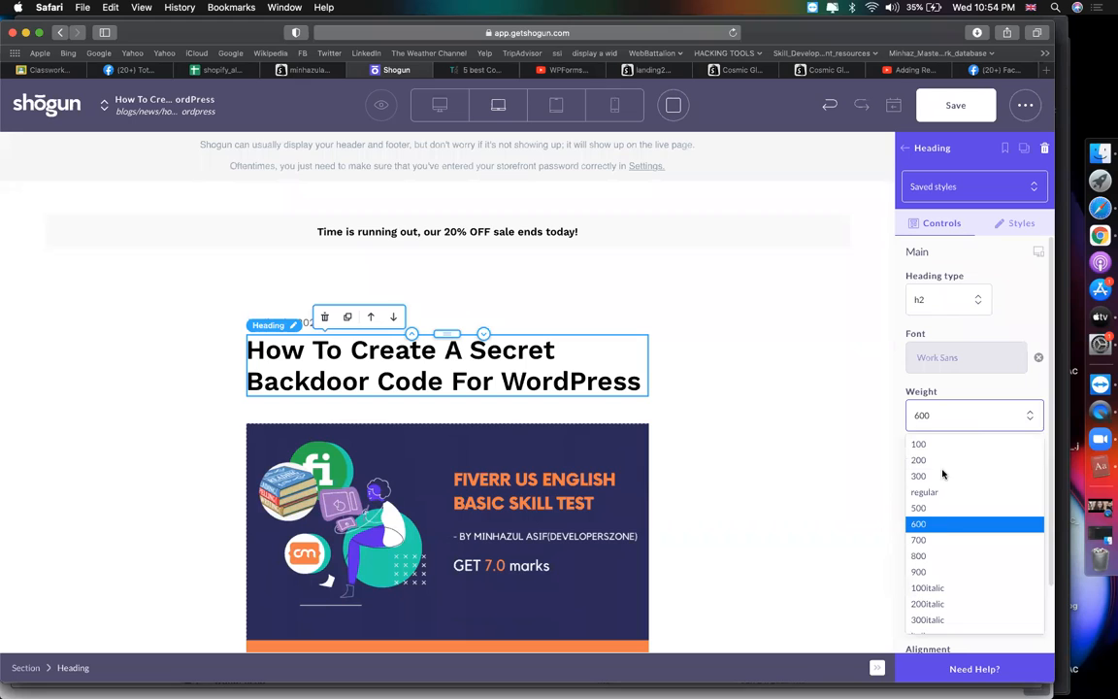
{"action": "left_click", "coordinate": [938, 555]}
{"action": "left_click", "coordinate": [933, 413]}
{"action": "left_click", "coordinate": [918, 444]}
{"action": "left_click", "coordinate": [925, 415]}
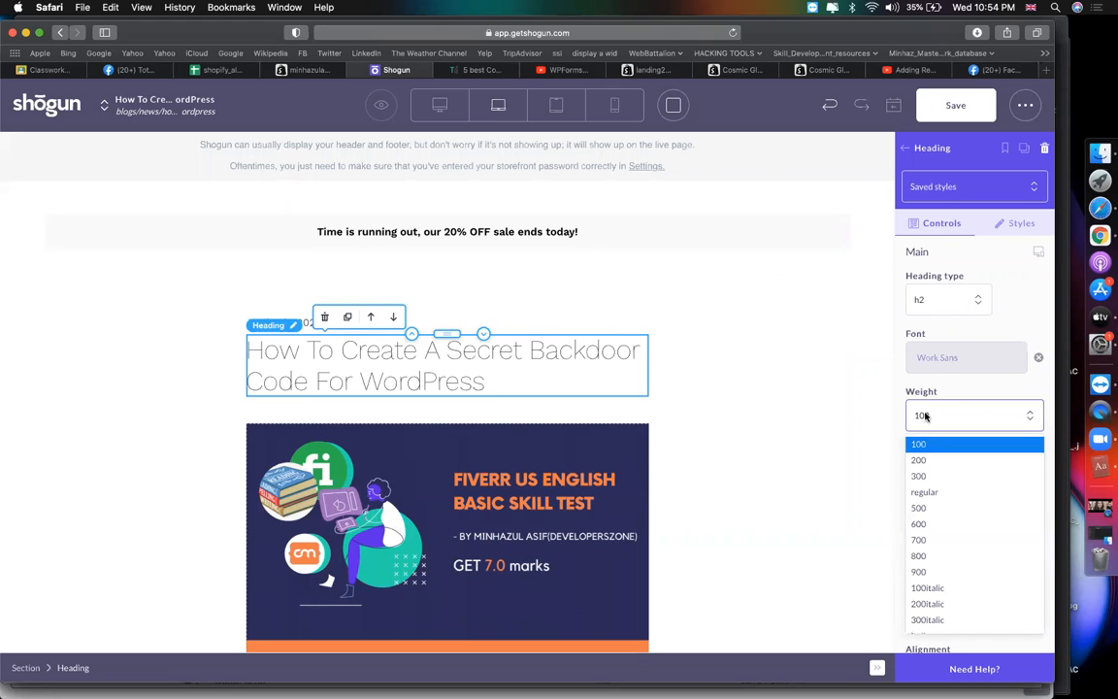
{"action": "left_click", "coordinate": [935, 532]}
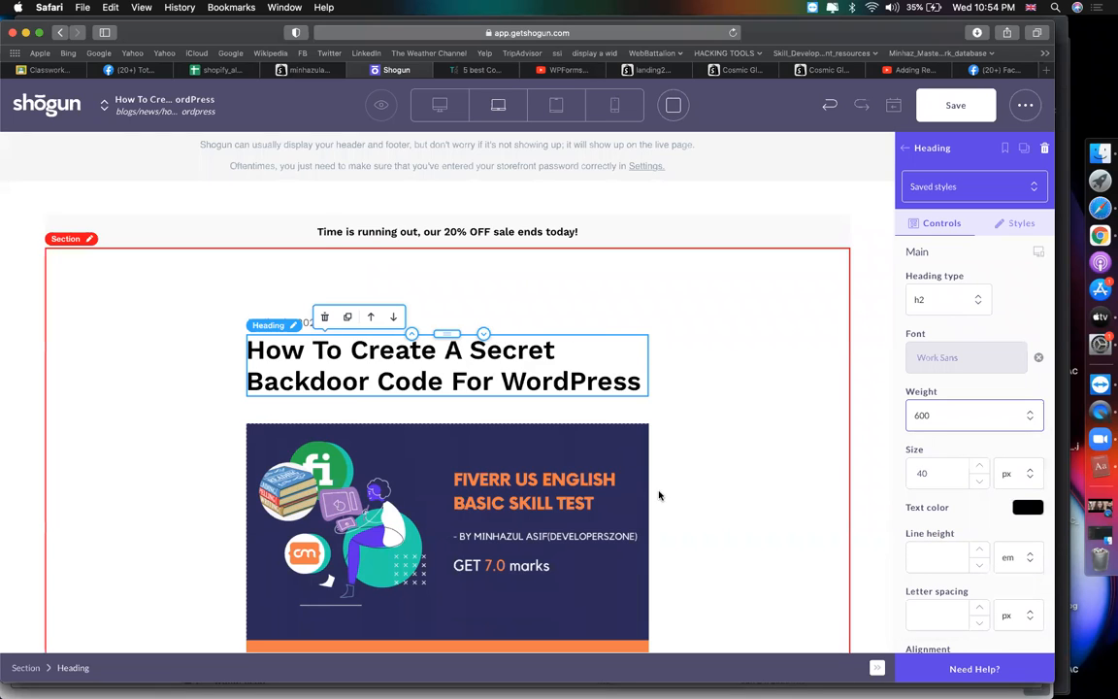
{"action": "scroll", "coordinate": [659, 494], "scroll_direction": "down", "scroll_amount": 10}
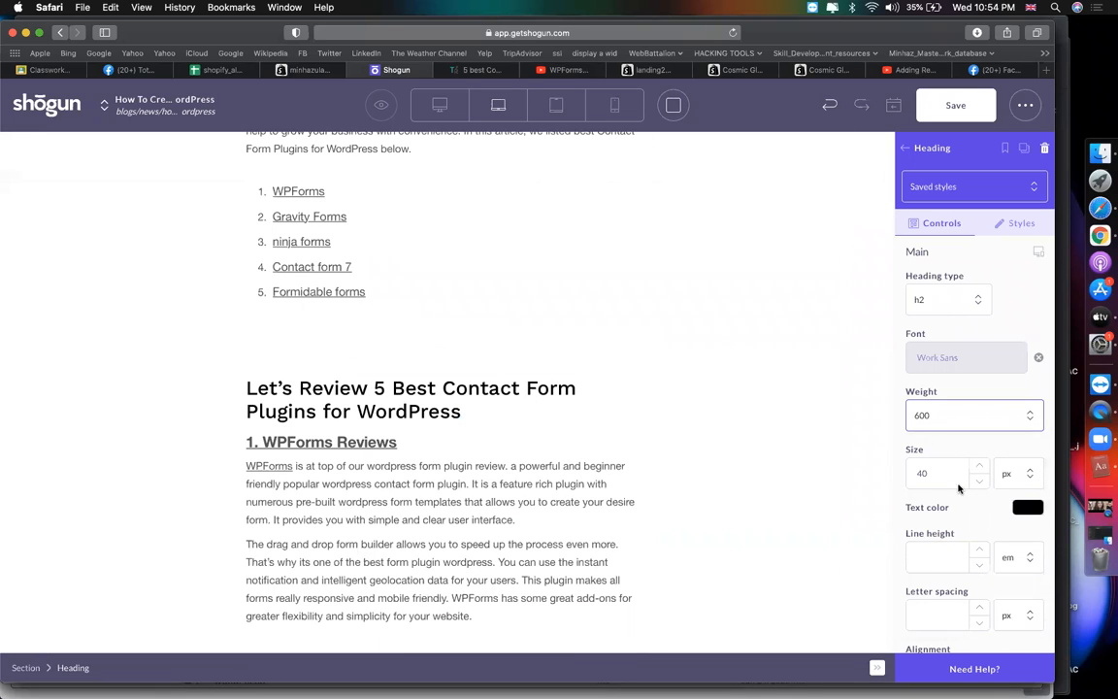
{"action": "scroll", "coordinate": [943, 388], "scroll_direction": "down", "scroll_amount": 3}
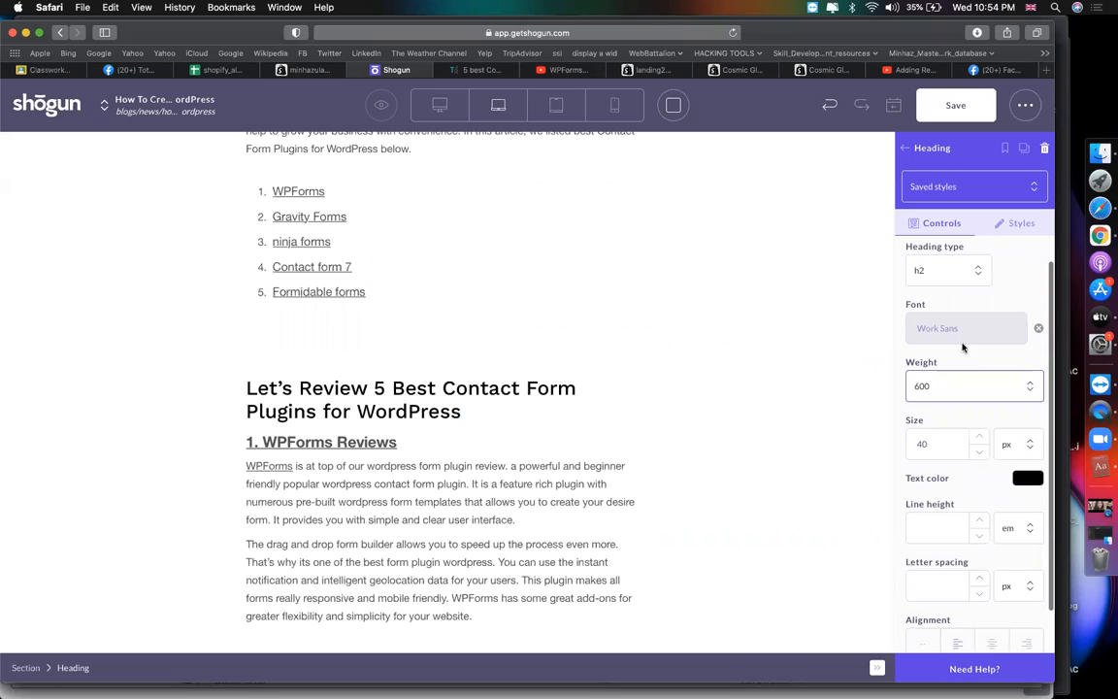
{"action": "double_click", "coordinate": [924, 391]}
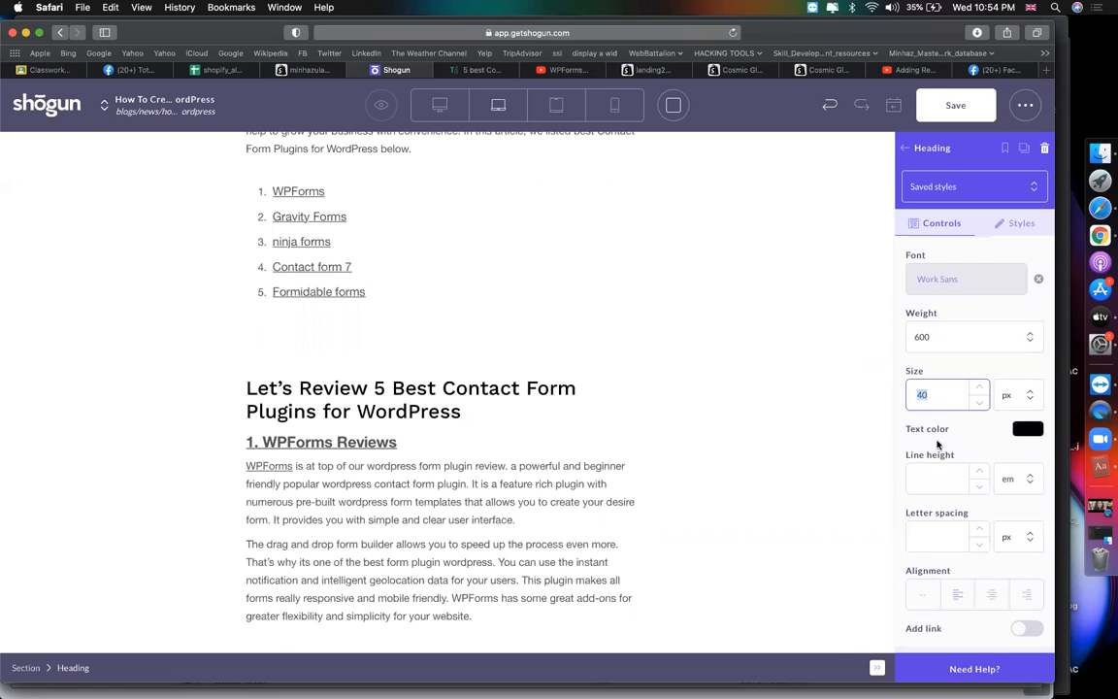
{"action": "left_click", "coordinate": [943, 472]}
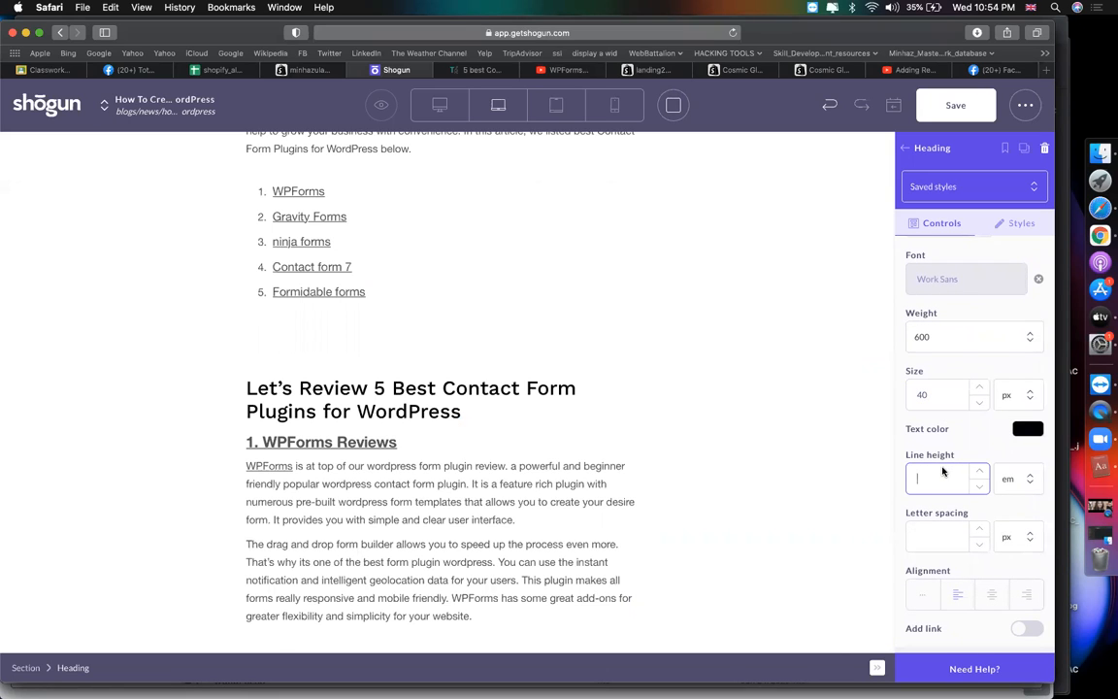
{"action": "left_click", "coordinate": [459, 527]}
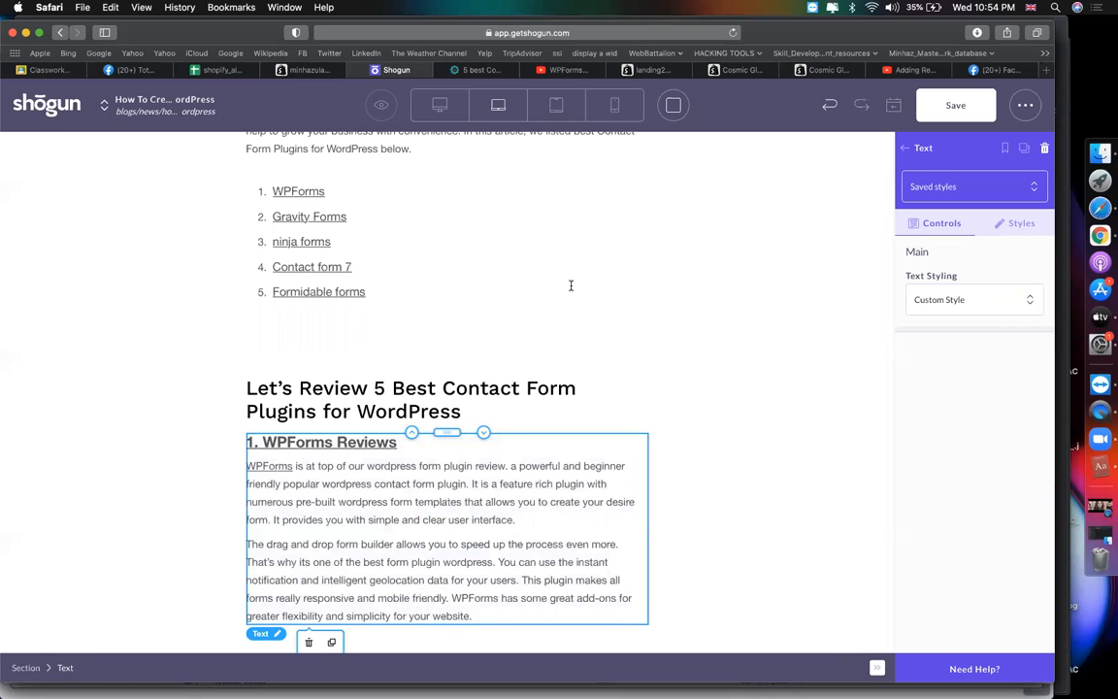
Insert a Video element between the Gravity Forms text and the author line
{"action": "scroll", "coordinate": [500, 384], "scroll_direction": "down", "scroll_amount": 12}
{"action": "scroll", "coordinate": [498, 386], "scroll_direction": "up", "scroll_amount": 4}
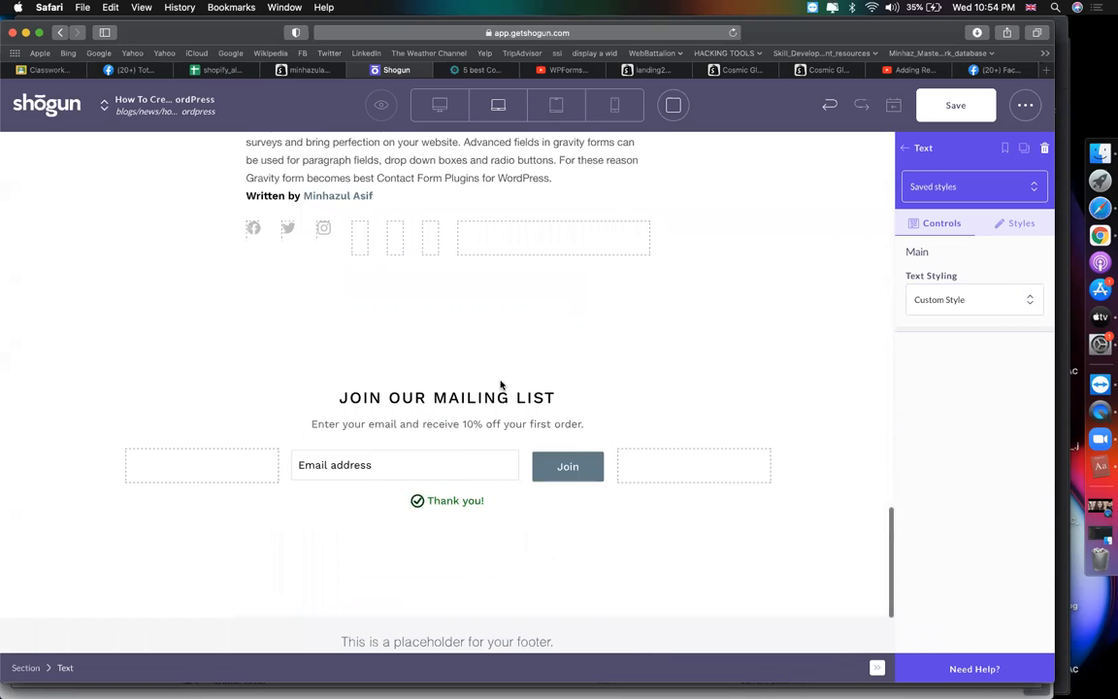
{"action": "left_click", "coordinate": [815, 137]}
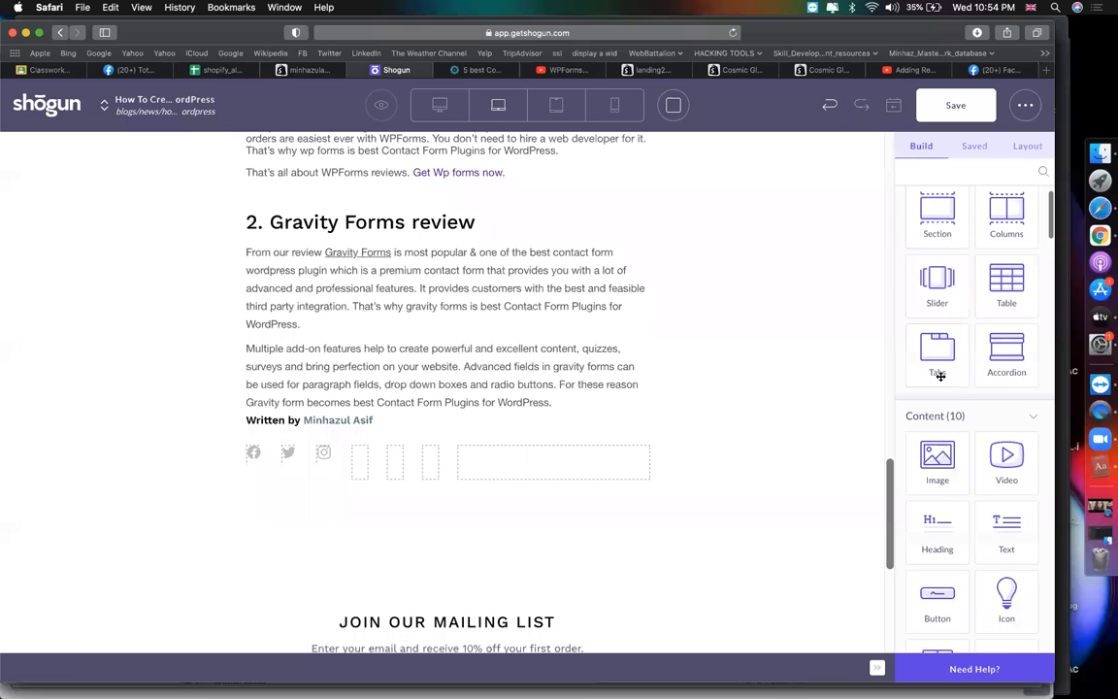
{"action": "scroll", "coordinate": [939, 375], "scroll_direction": "down", "scroll_amount": 1}
{"action": "left_click_drag", "start_coordinate": [1005, 448], "coordinate": [333, 401]}
From the article, open the Gravity Forms Tutorial video on YouTube and copy its share link
{"action": "left_click", "coordinate": [520, 73]}
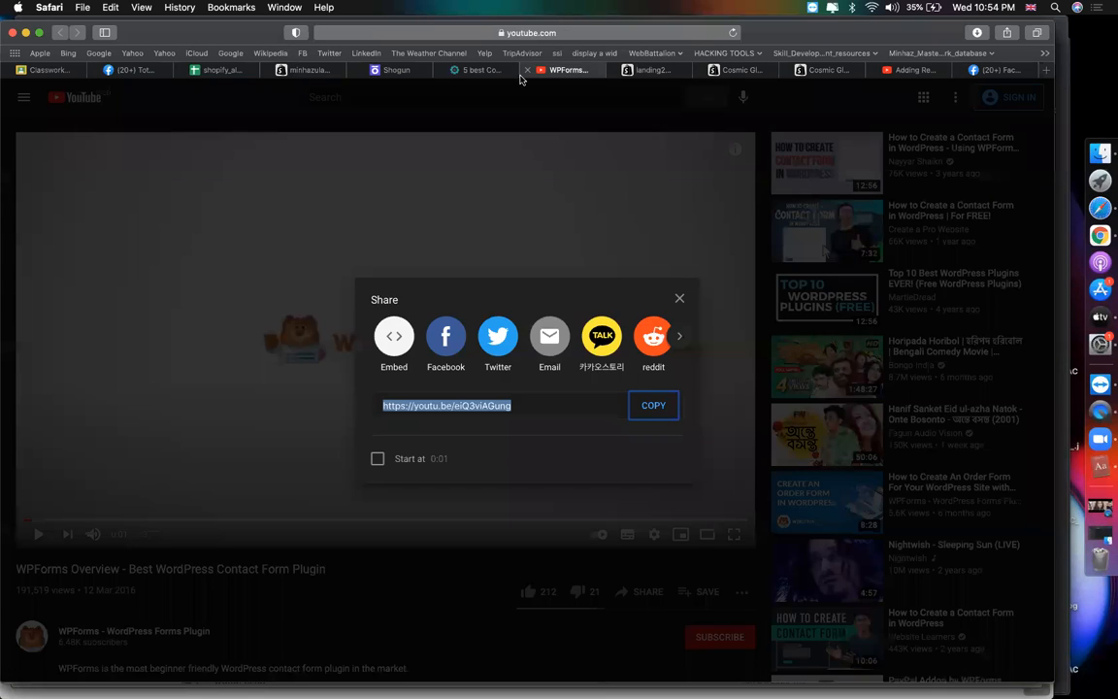
{"action": "left_click", "coordinate": [466, 74]}
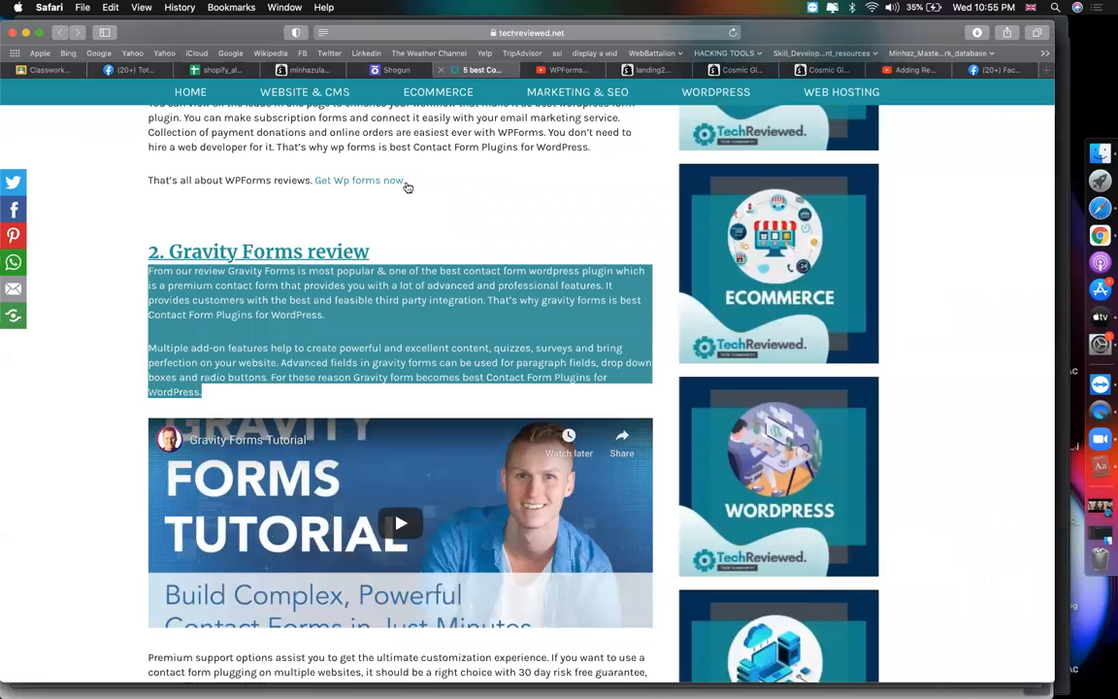
{"action": "left_click", "coordinate": [388, 512]}
{"action": "left_click", "coordinate": [594, 613]}
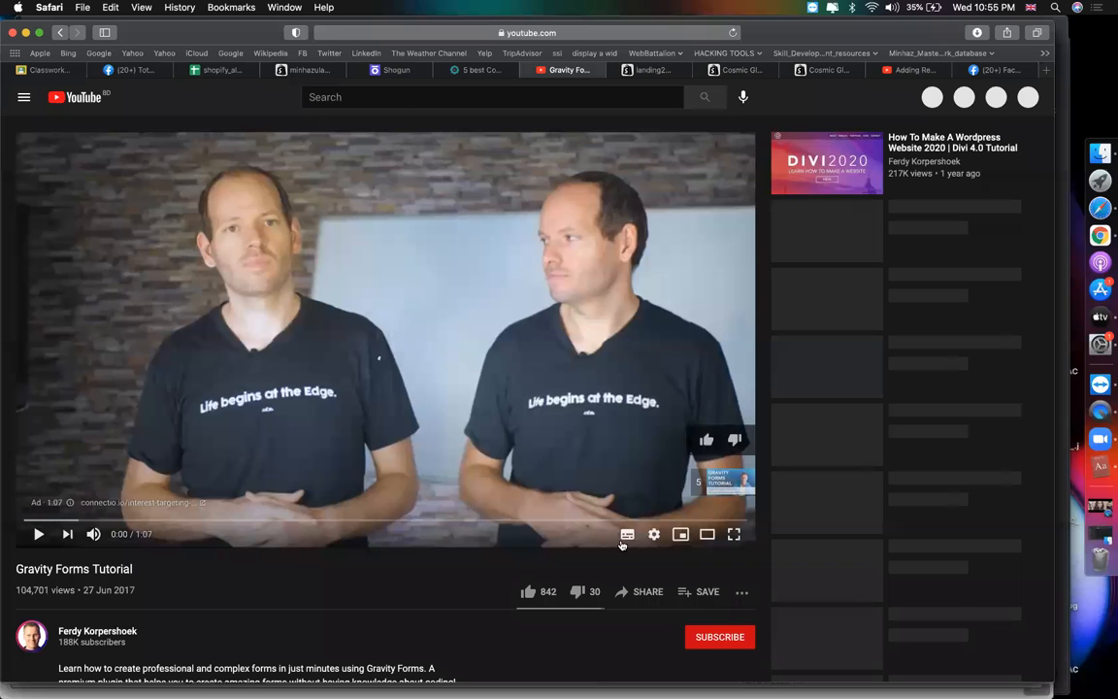
{"action": "left_click", "coordinate": [641, 591]}
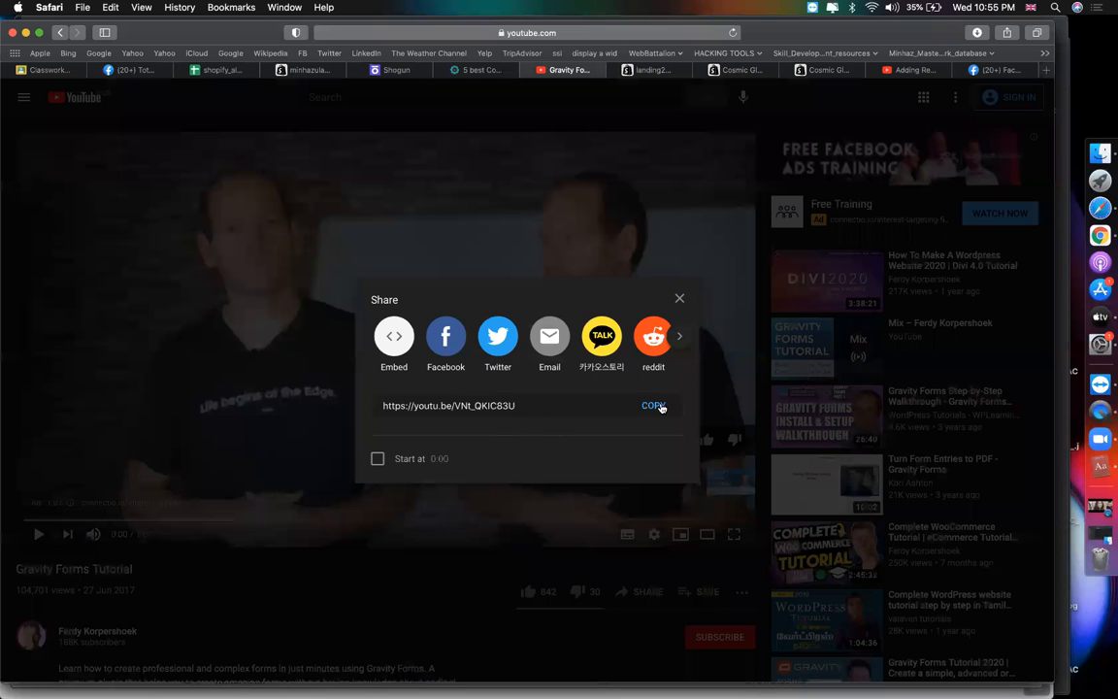
{"action": "left_click", "coordinate": [647, 404]}
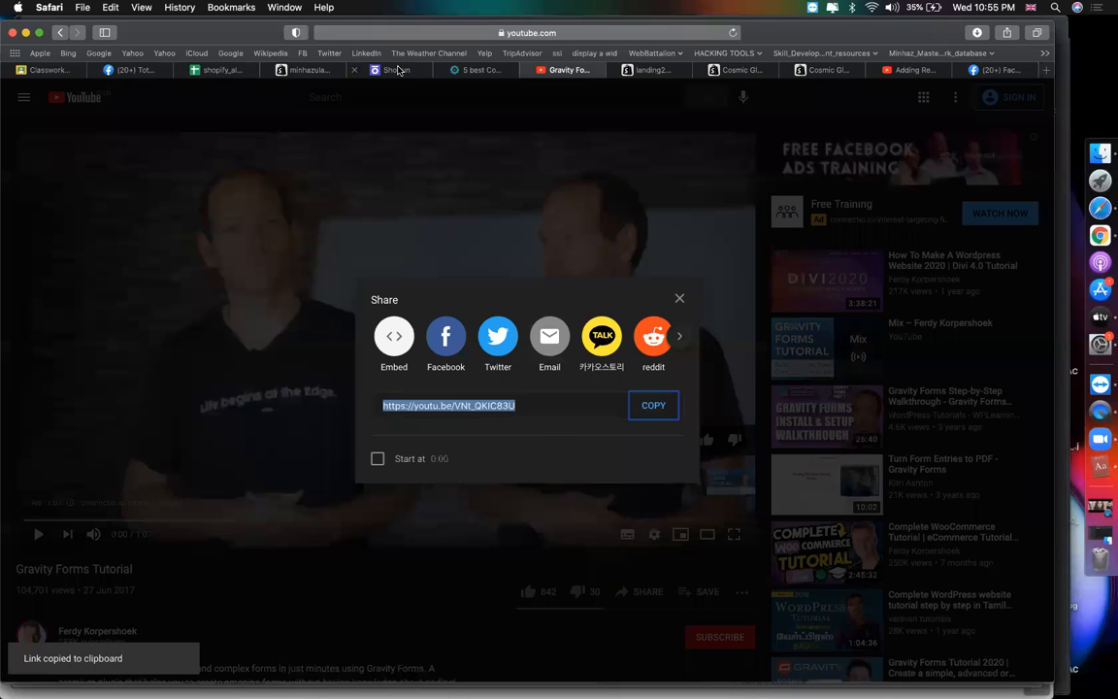
{"action": "left_click", "coordinate": [393, 70]}
{"action": "scroll", "coordinate": [434, 318], "scroll_direction": "down", "scroll_amount": 3}
{"action": "left_click", "coordinate": [995, 300]}
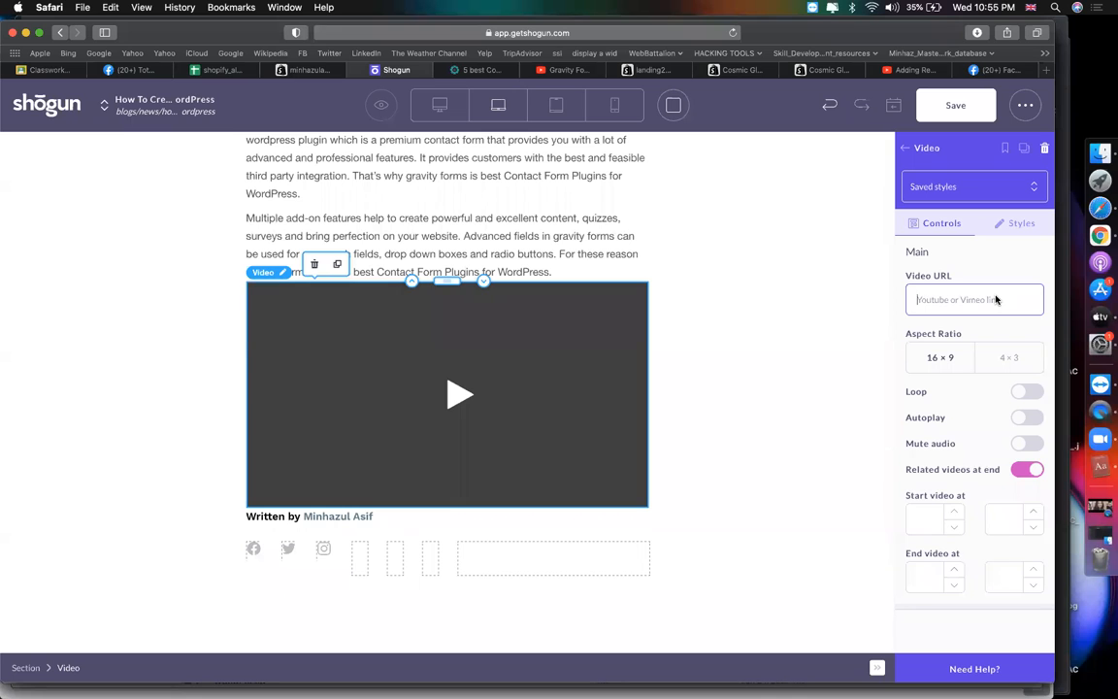
{"action": "key", "text": "super+v"}
{"action": "scroll", "coordinate": [666, 345], "scroll_direction": "up", "scroll_amount": 20}
{"action": "scroll", "coordinate": [665, 344], "scroll_direction": "down", "scroll_amount": 10}
{"action": "scroll", "coordinate": [664, 339], "scroll_direction": "up", "scroll_amount": 6}
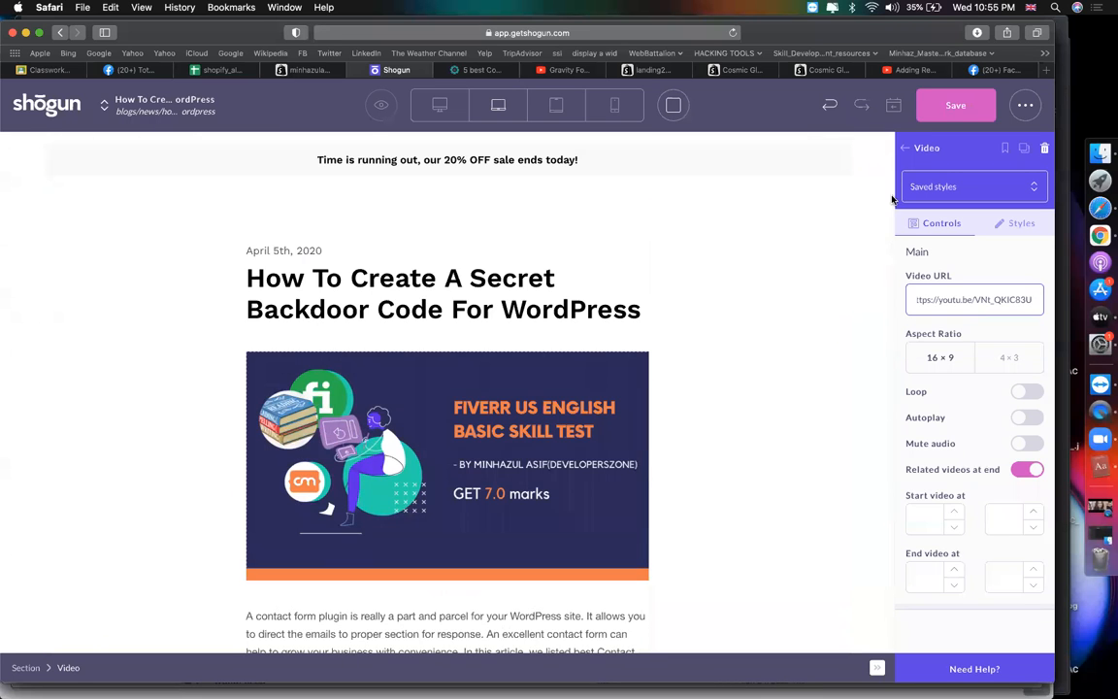
{"action": "scroll", "coordinate": [802, 351], "scroll_direction": "down", "scroll_amount": 1}
{"action": "scroll", "coordinate": [803, 351], "scroll_direction": "up", "scroll_amount": 3}
{"action": "scroll", "coordinate": [802, 352], "scroll_direction": "down", "scroll_amount": 2}
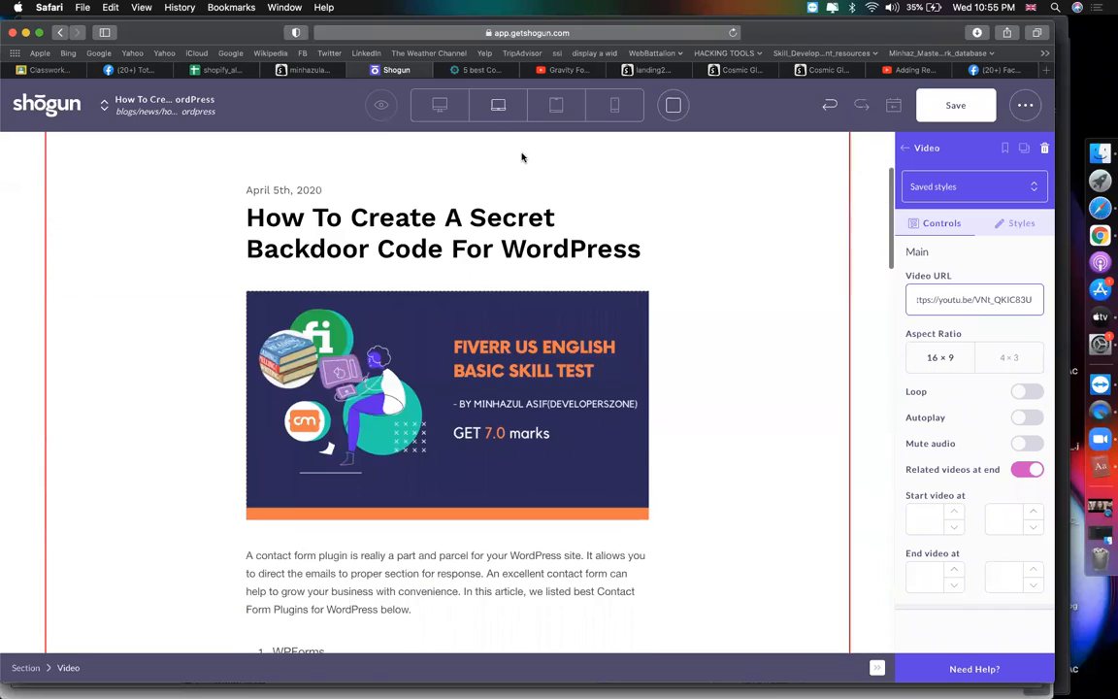
Save the featured image of the techreviewed.net contact form plugins article to the Desktop as 3, replacing the existing file
{"action": "left_click", "coordinate": [479, 69]}
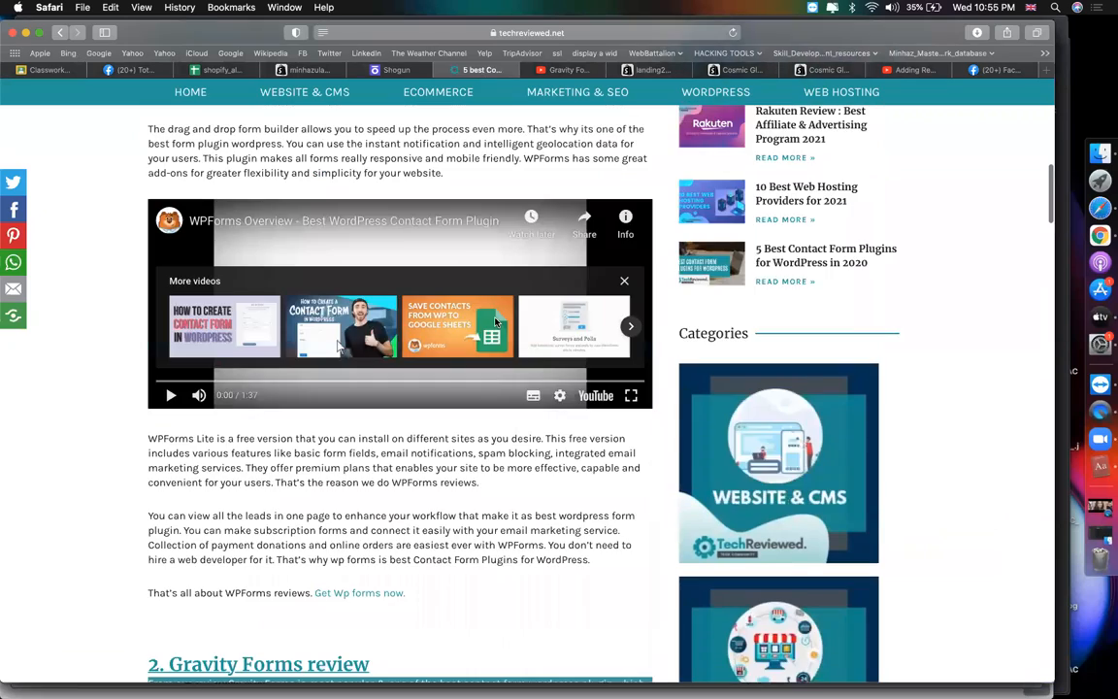
{"action": "right_click", "coordinate": [381, 355]}
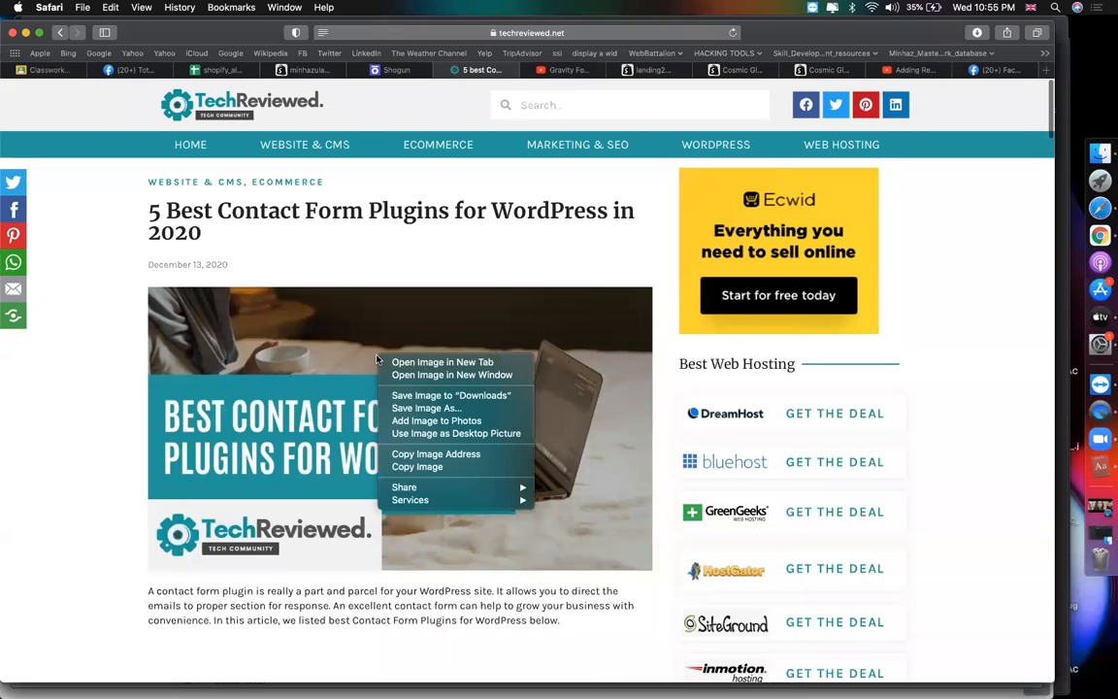
{"action": "left_click", "coordinate": [421, 409]}
{"action": "type", "text": "3"}
{"action": "key", "text": "Return"}
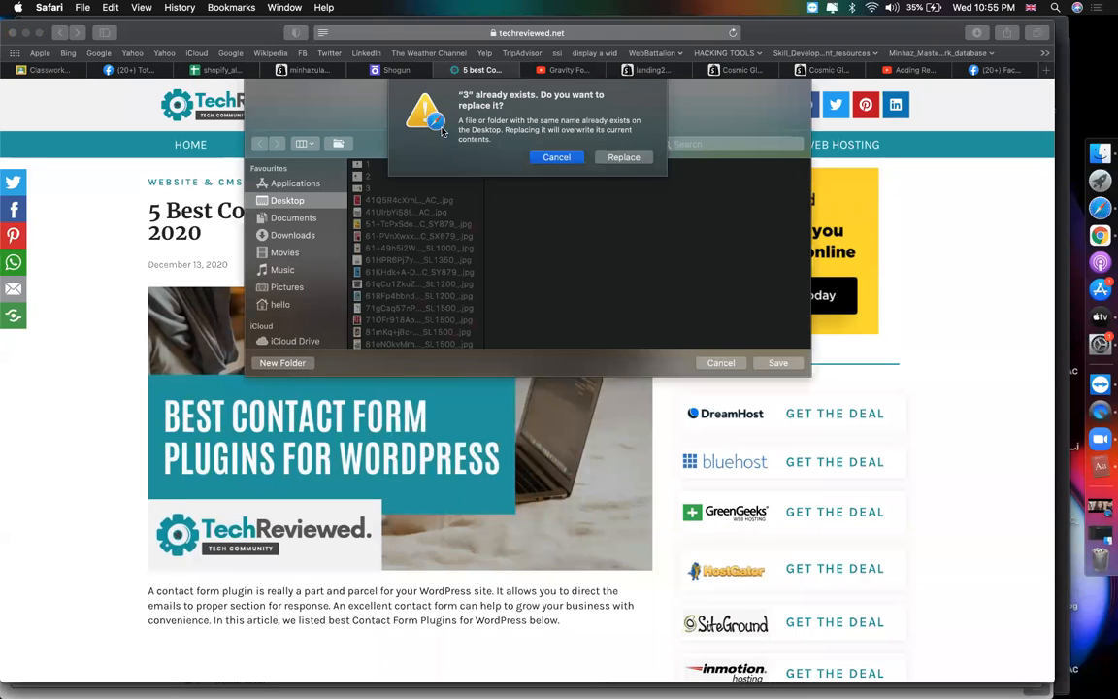
{"action": "left_click", "coordinate": [645, 157]}
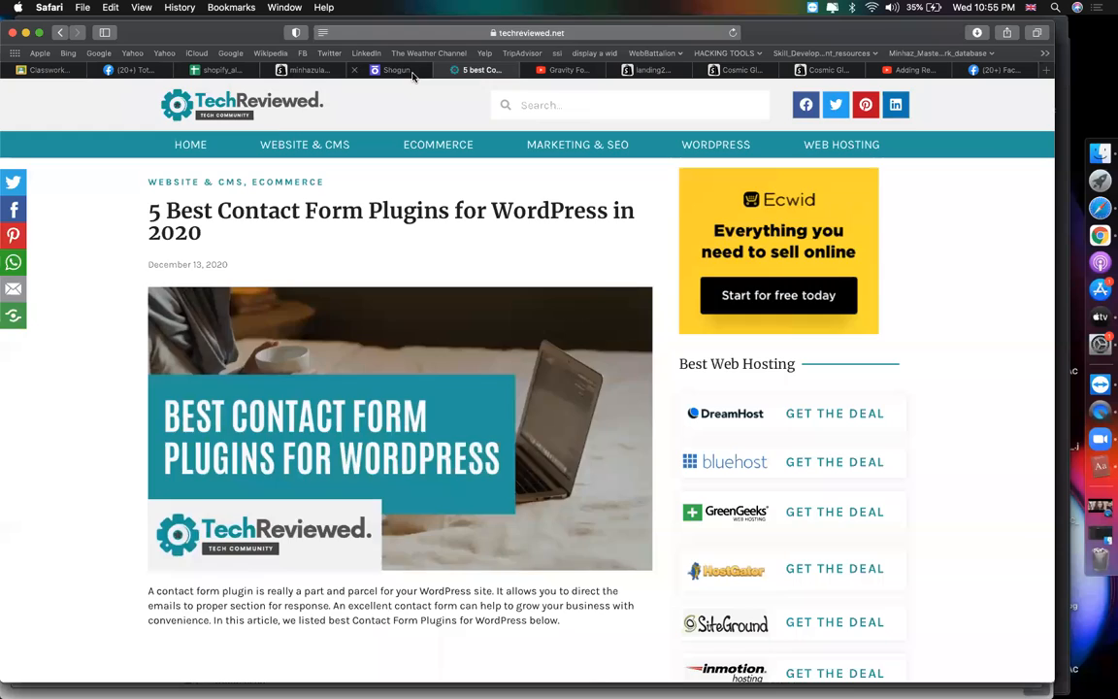
In Shogun, replace the image below the main heading by uploading the saved article picture 3 from the Desktop
{"action": "left_click", "coordinate": [412, 72]}
{"action": "left_click", "coordinate": [371, 351]}
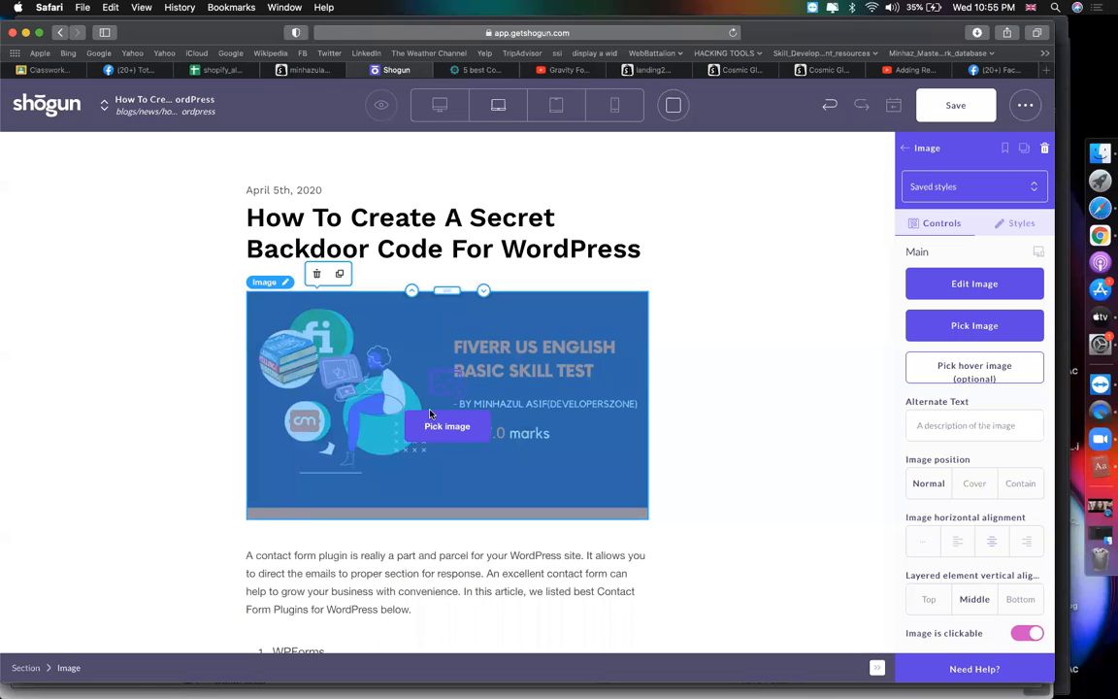
{"action": "left_click", "coordinate": [430, 420]}
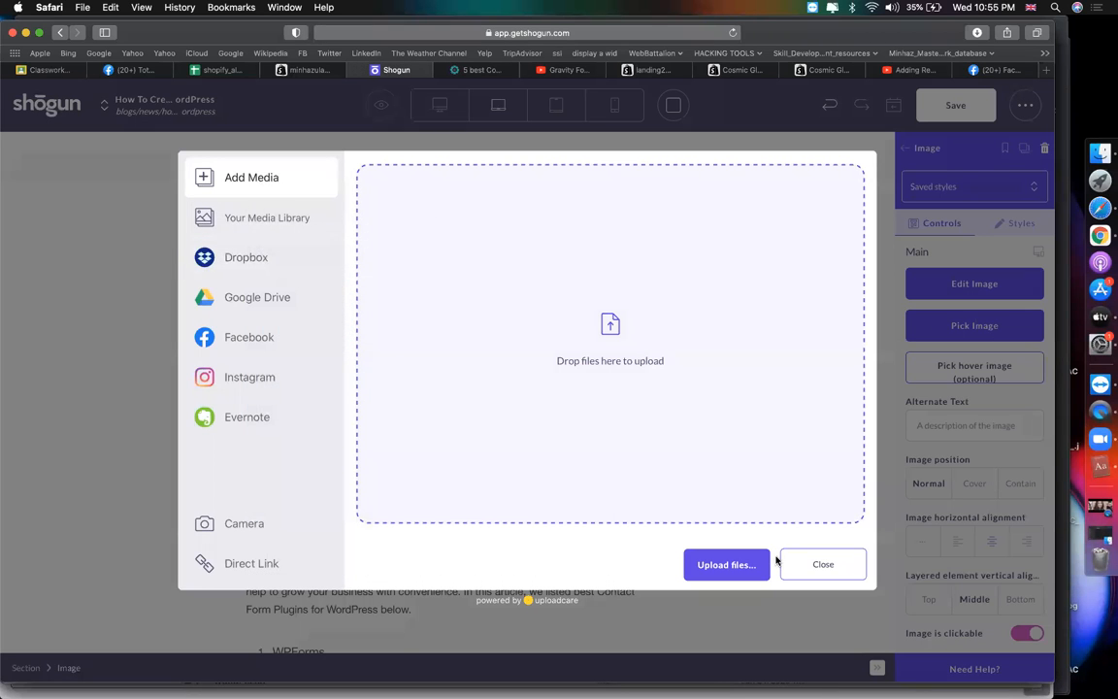
{"action": "left_click", "coordinate": [747, 564]}
{"action": "left_click", "coordinate": [280, 127]}
{"action": "double_click", "coordinate": [282, 137]}
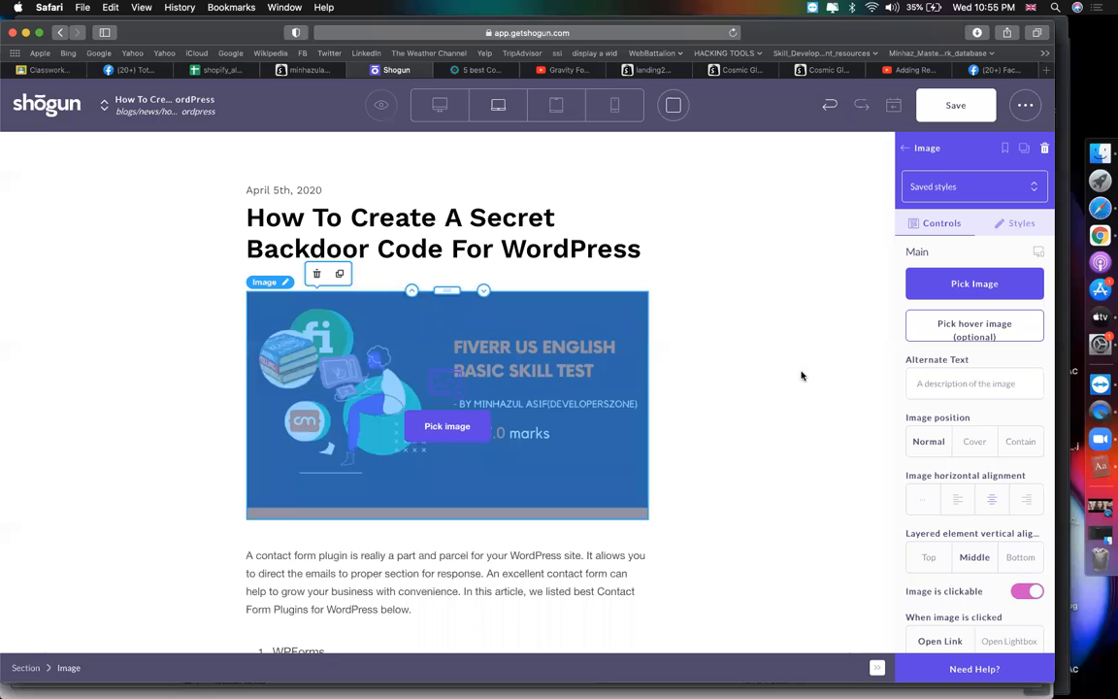
Save the blog post page with its new featured image
{"action": "scroll", "coordinate": [806, 378], "scroll_direction": "up", "scroll_amount": 3}
{"action": "scroll", "coordinate": [806, 377], "scroll_direction": "down", "scroll_amount": 6}
{"action": "scroll", "coordinate": [805, 377], "scroll_direction": "up", "scroll_amount": 6}
{"action": "scroll", "coordinate": [803, 378], "scroll_direction": "down", "scroll_amount": 6}
{"action": "scroll", "coordinate": [804, 375], "scroll_direction": "up", "scroll_amount": 6}
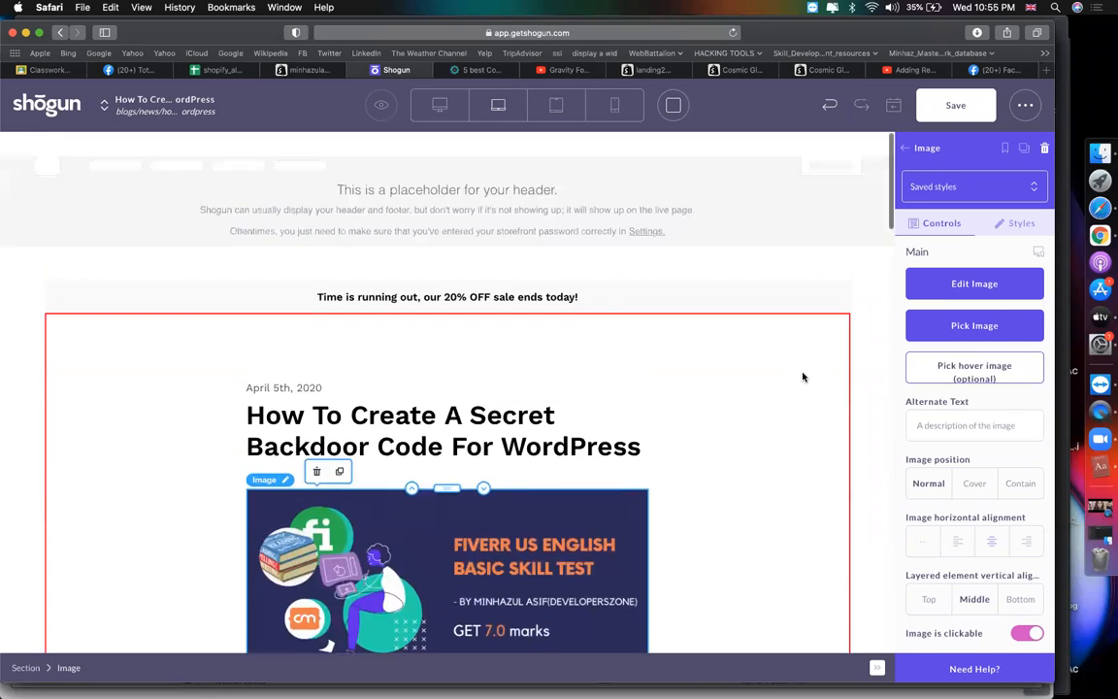
{"action": "left_click", "coordinate": [960, 106]}
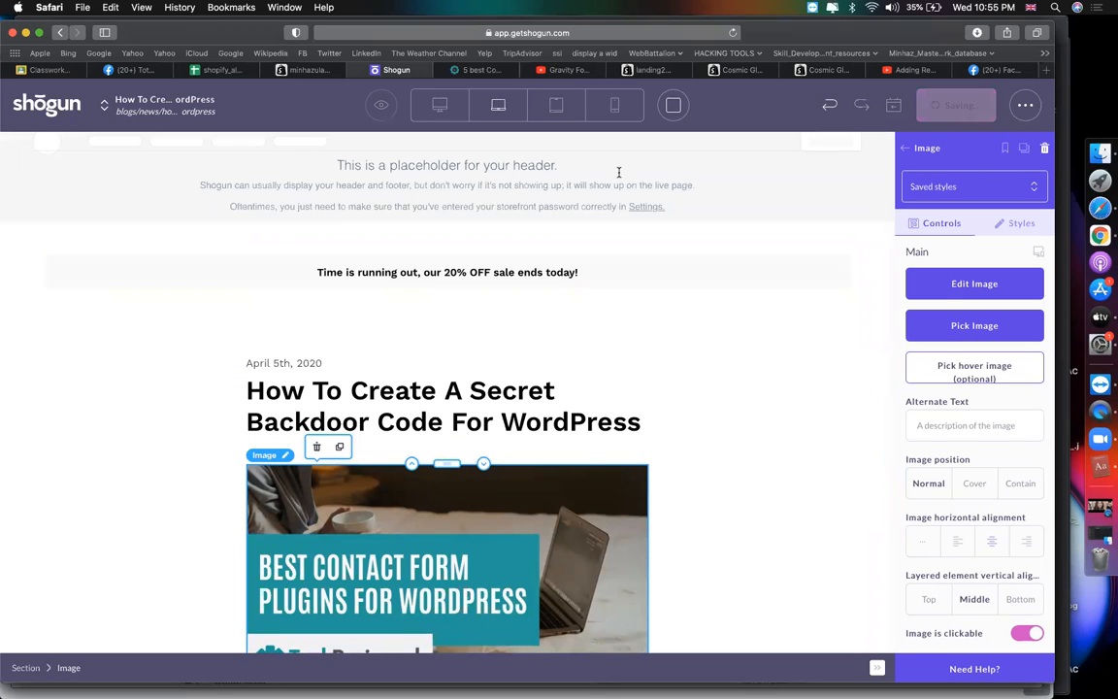
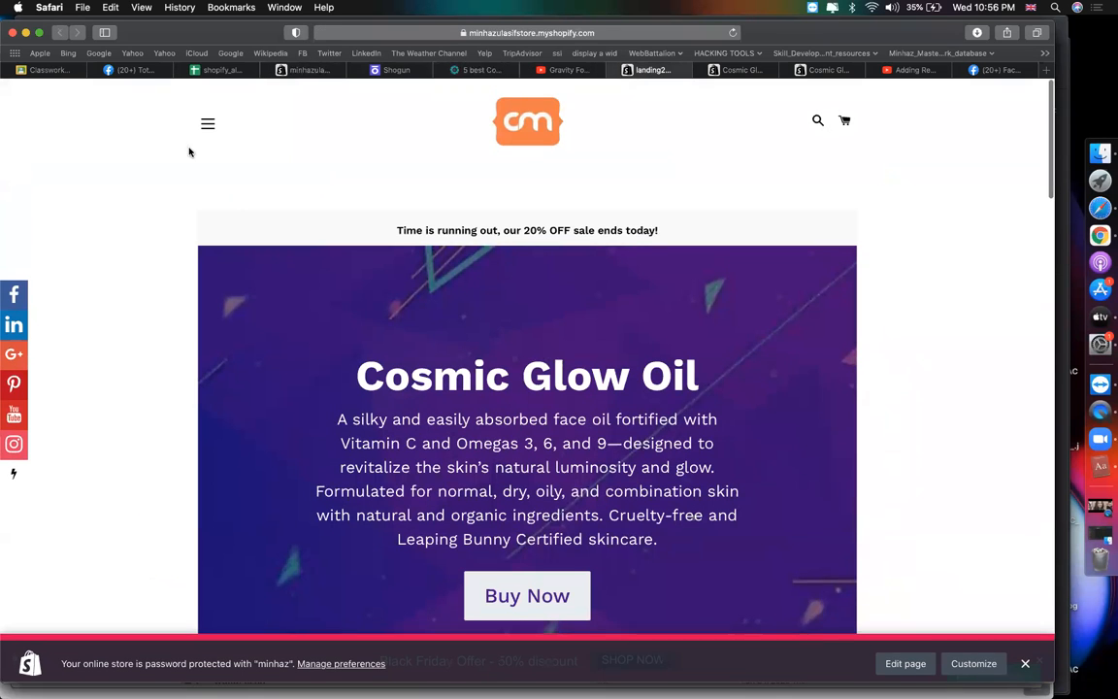
Open the News blog from the storefront's navigation and look through the listed posts
{"action": "left_click", "coordinate": [207, 118]}
{"action": "left_click", "coordinate": [81, 296]}
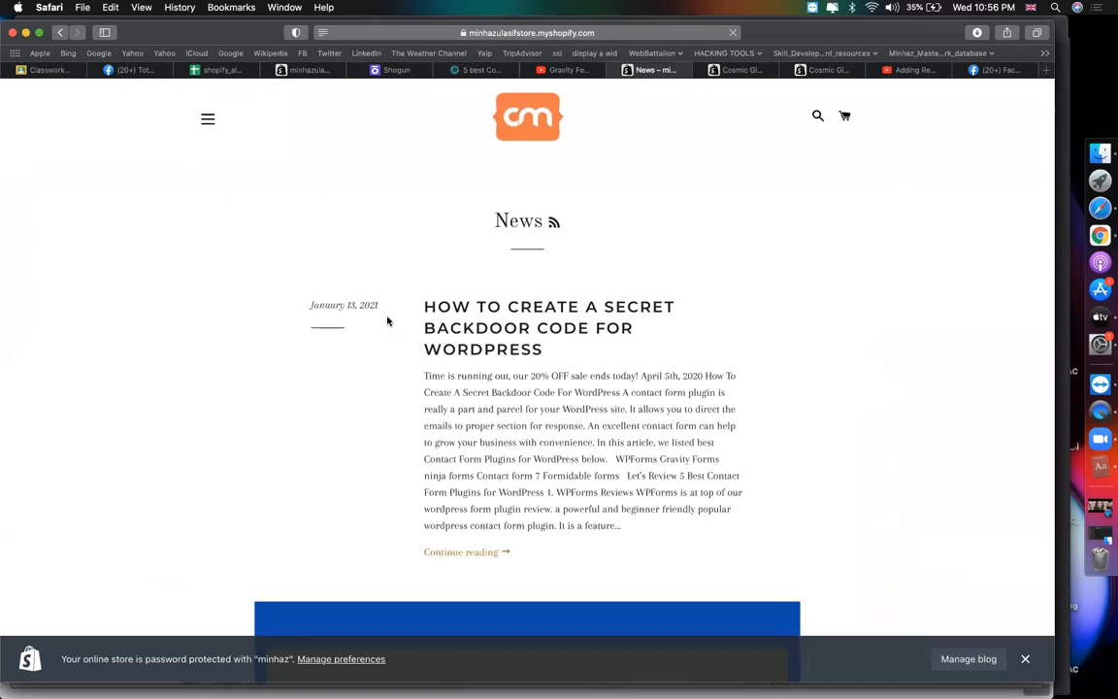
{"action": "scroll", "coordinate": [344, 458], "scroll_direction": "down", "scroll_amount": 15}
{"action": "scroll", "coordinate": [344, 457], "scroll_direction": "up", "scroll_amount": 6}
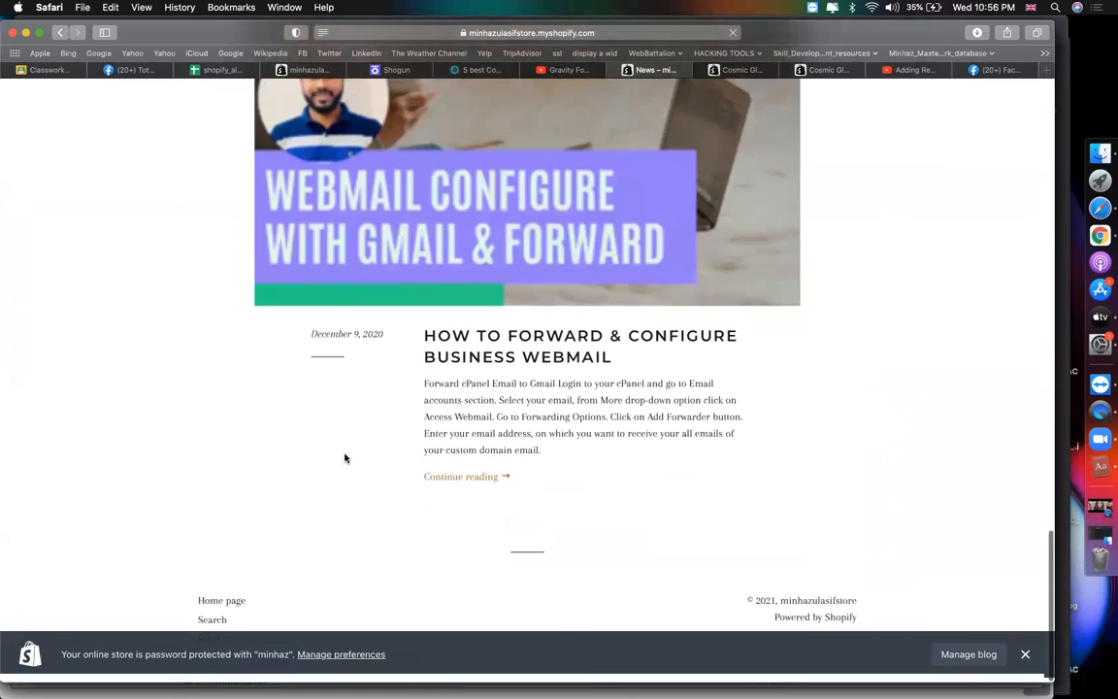
{"action": "scroll", "coordinate": [345, 458], "scroll_direction": "up", "scroll_amount": 10}
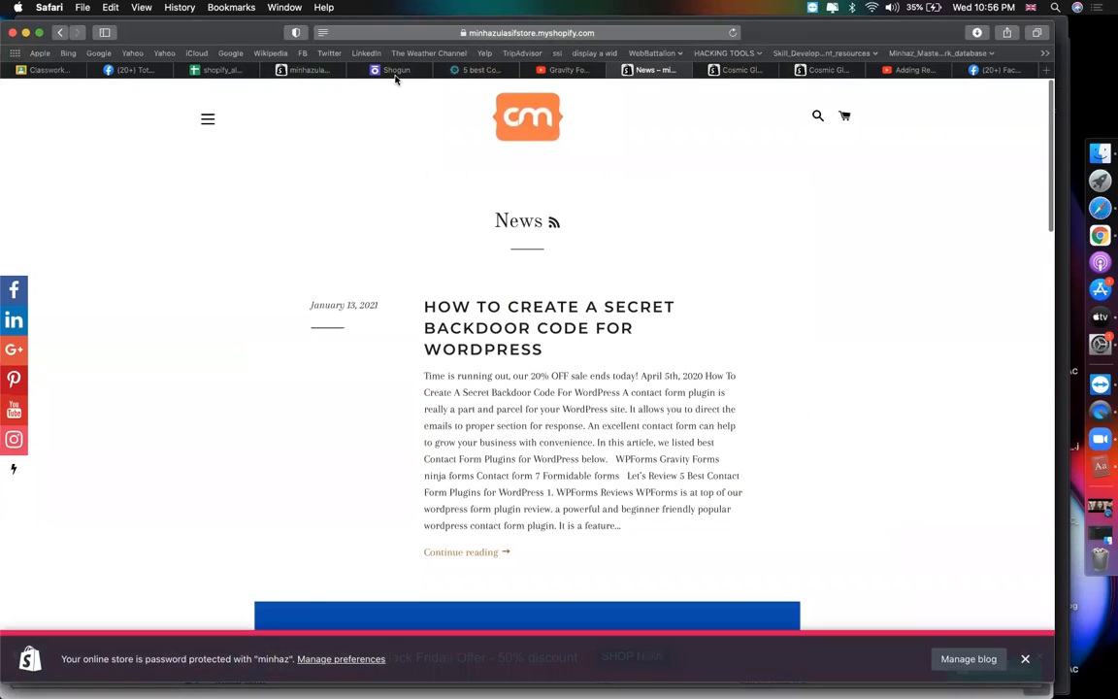
From Shogun, open the published blog post on the live store, copy its address and check the page's content
{"action": "left_click", "coordinate": [394, 73]}
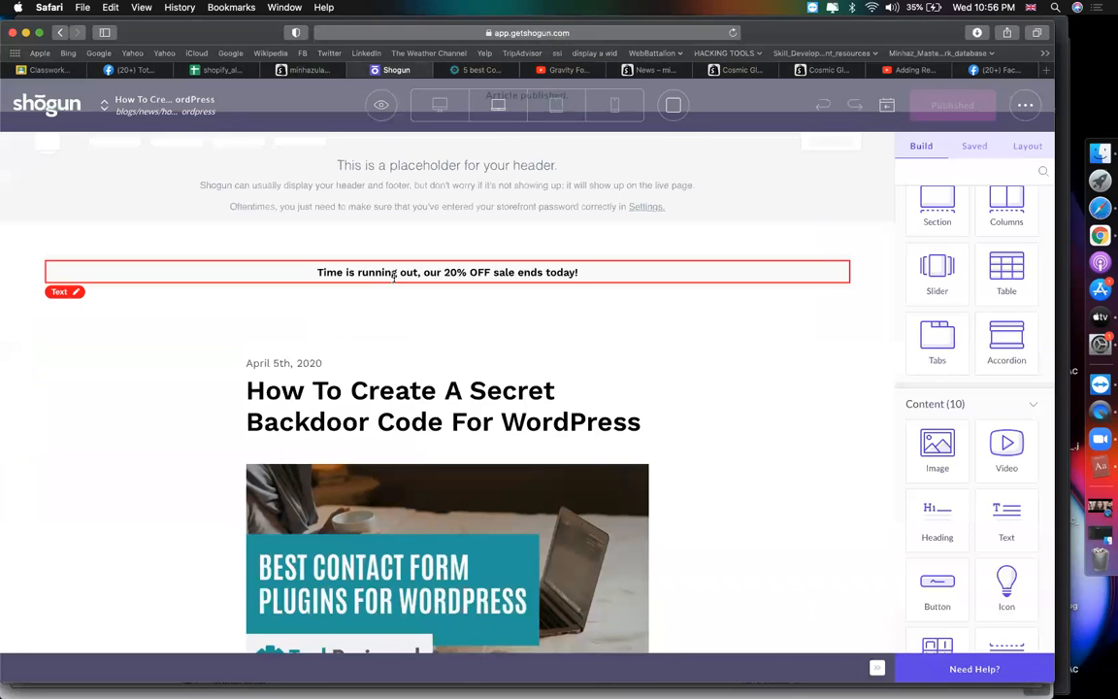
{"action": "left_click", "coordinate": [380, 105]}
{"action": "left_click", "coordinate": [387, 156]}
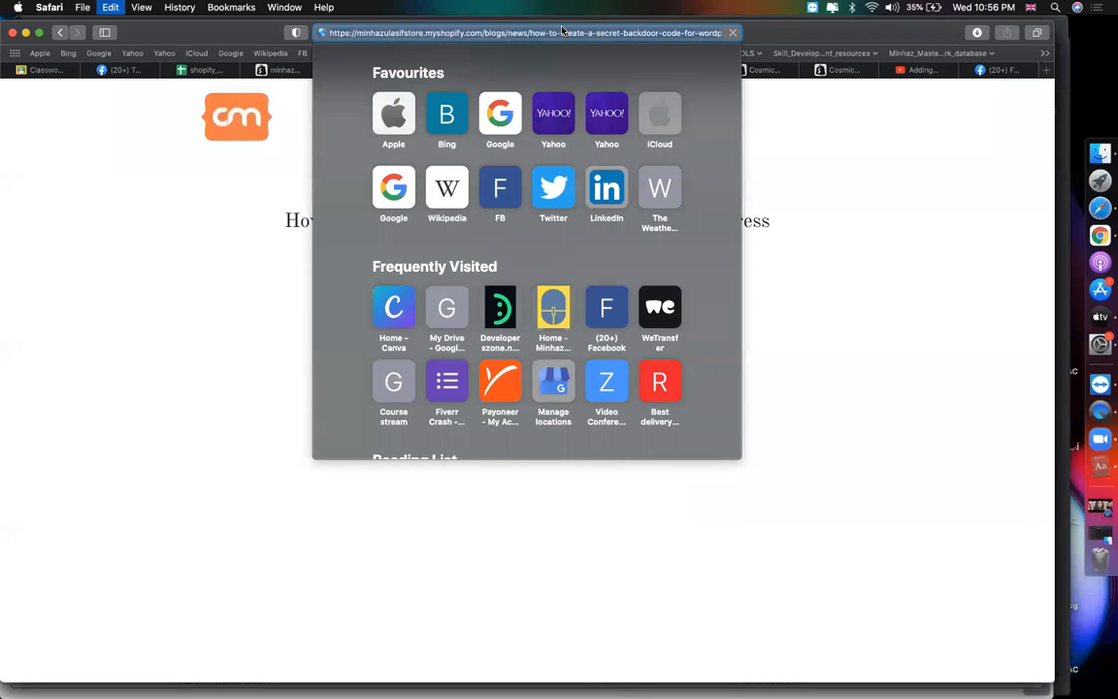
{"action": "scroll", "coordinate": [923, 389], "scroll_direction": "down", "scroll_amount": 10}
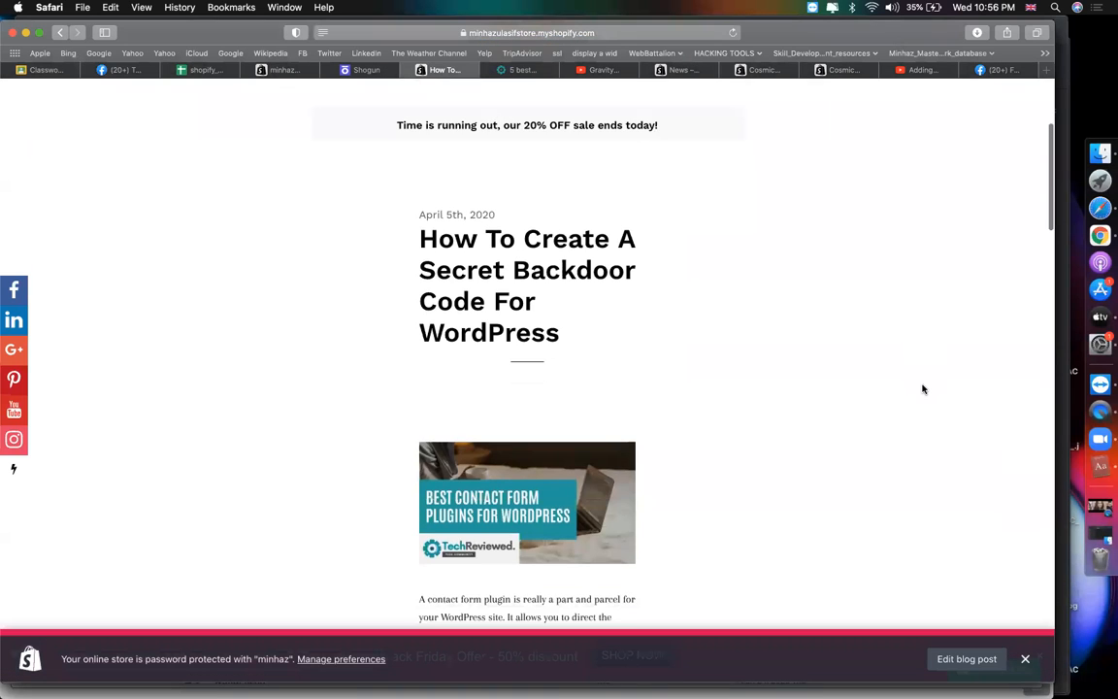
{"action": "scroll", "coordinate": [922, 389], "scroll_direction": "down", "scroll_amount": 20}
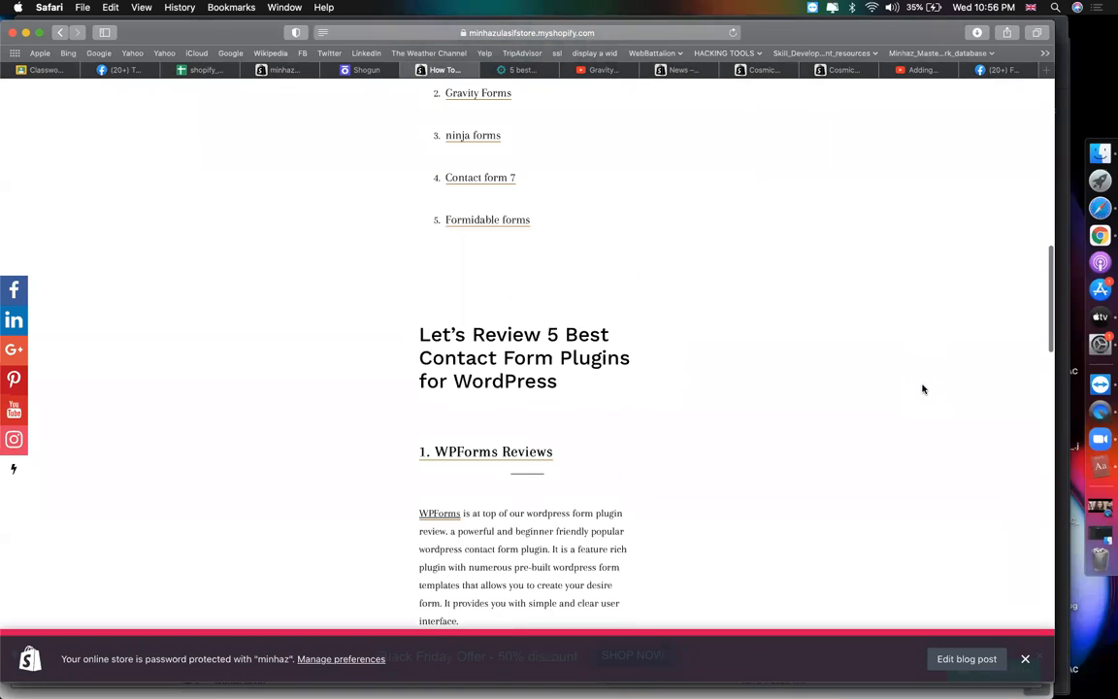
{"action": "scroll", "coordinate": [923, 389], "scroll_direction": "up", "scroll_amount": 20}
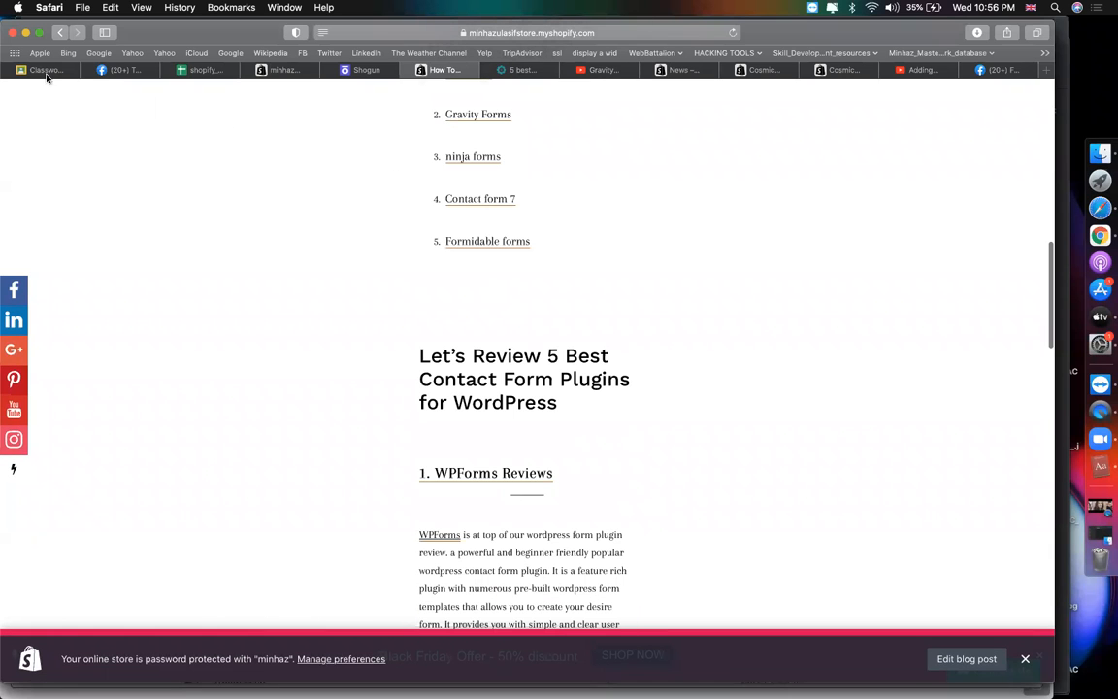
In the Google Classroom assignment, add instruction "3. create a blog page as this design (same content & same design):" followed by the copied post link
{"action": "left_click", "coordinate": [44, 71]}
{"action": "type", "text": "c"}
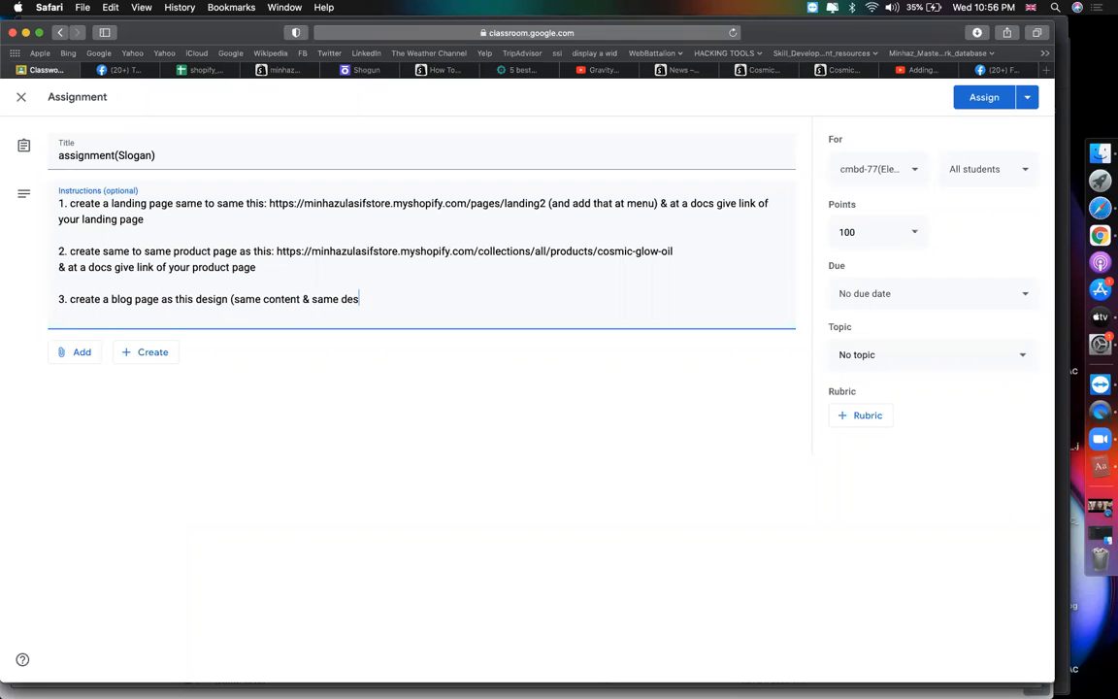
{"action": "type", "text": "https://minhazulasifstore.myshopify.com/blogs/news/how-to-create-a-secret-backdoor-code-for-wordpress"}
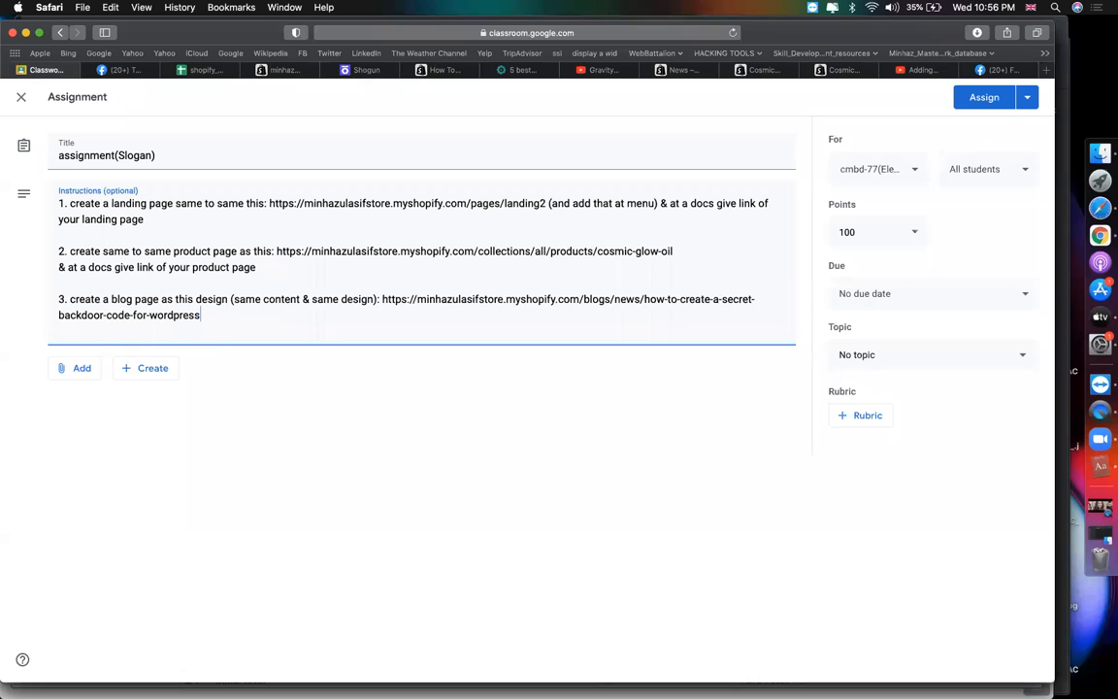
Add the line "& at a docs give link of your blog page" below instruction 3, reusing the product page line's text
{"action": "key", "text": "super+shift+Left"}
{"action": "key", "text": "super+c"}
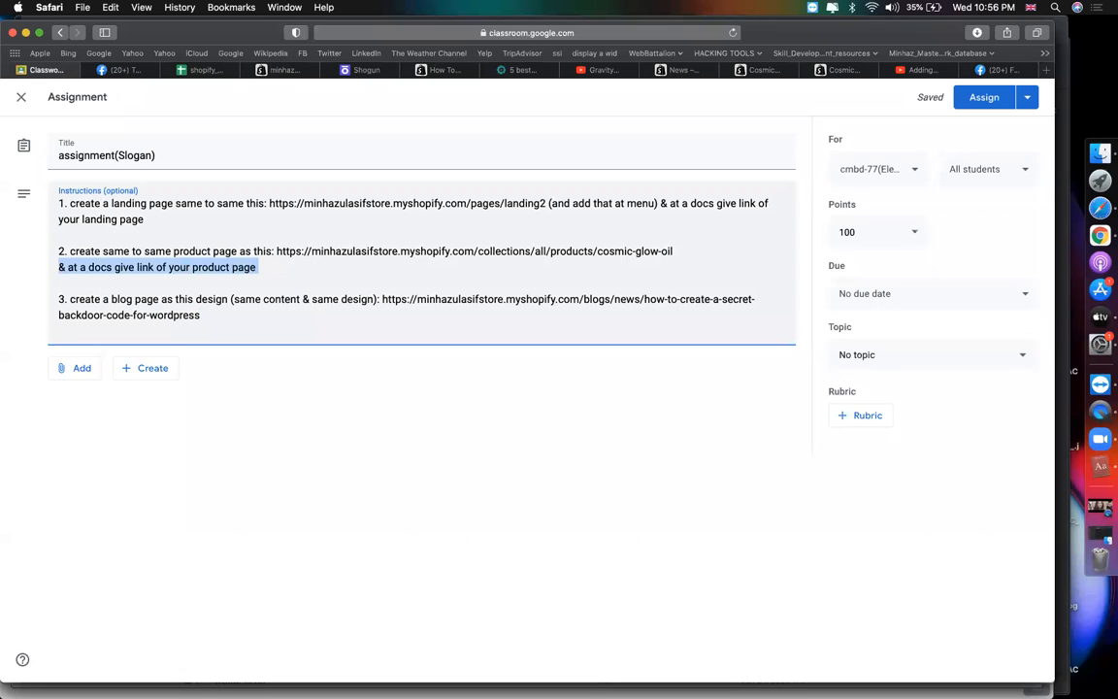
{"action": "key", "text": "super+Down"}
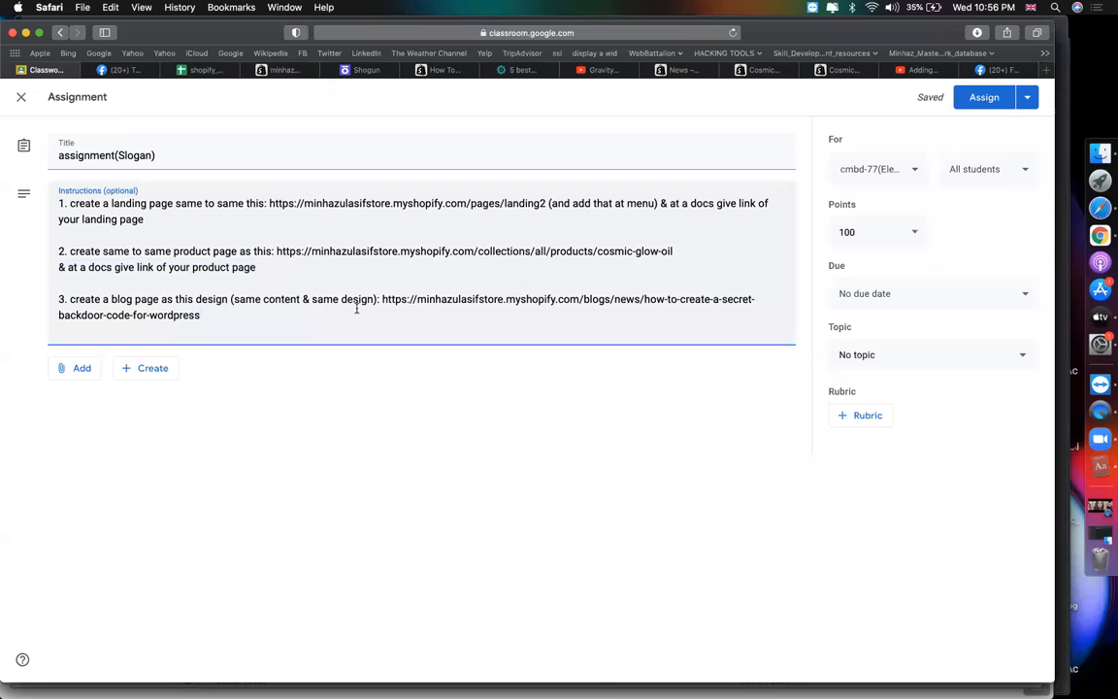
{"action": "key", "text": "Return"}
{"action": "key", "text": "super+v"}
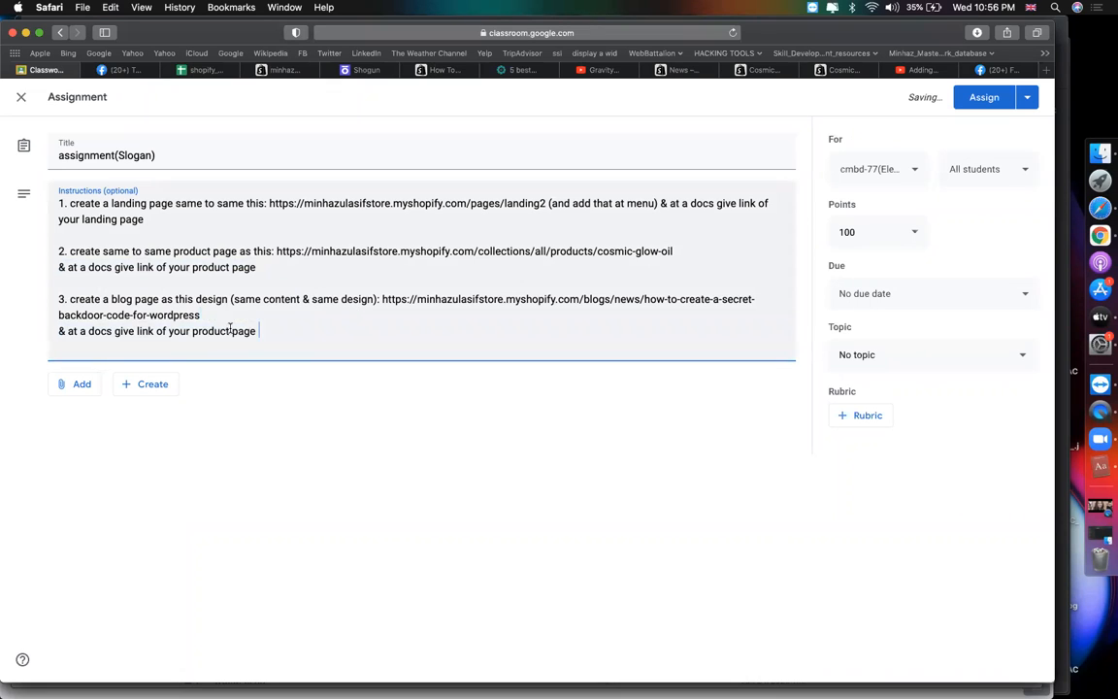
{"action": "double_click", "coordinate": [221, 327]}
{"action": "type", "text": "blog"}
Set the assignment's topic to epi-21(slogan App - Page Builder) and assign it to the class
{"action": "left_click", "coordinate": [896, 365]}
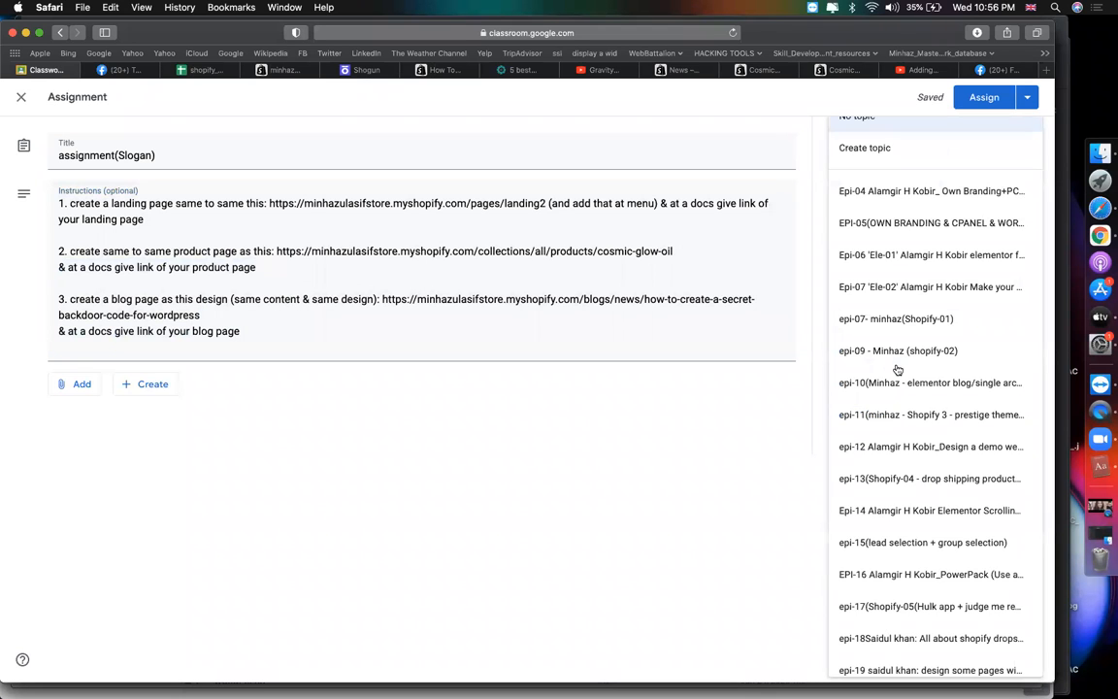
{"action": "scroll", "coordinate": [836, 505], "scroll_direction": "down", "scroll_amount": 3}
{"action": "scroll", "coordinate": [853, 553], "scroll_direction": "up", "scroll_amount": 3}
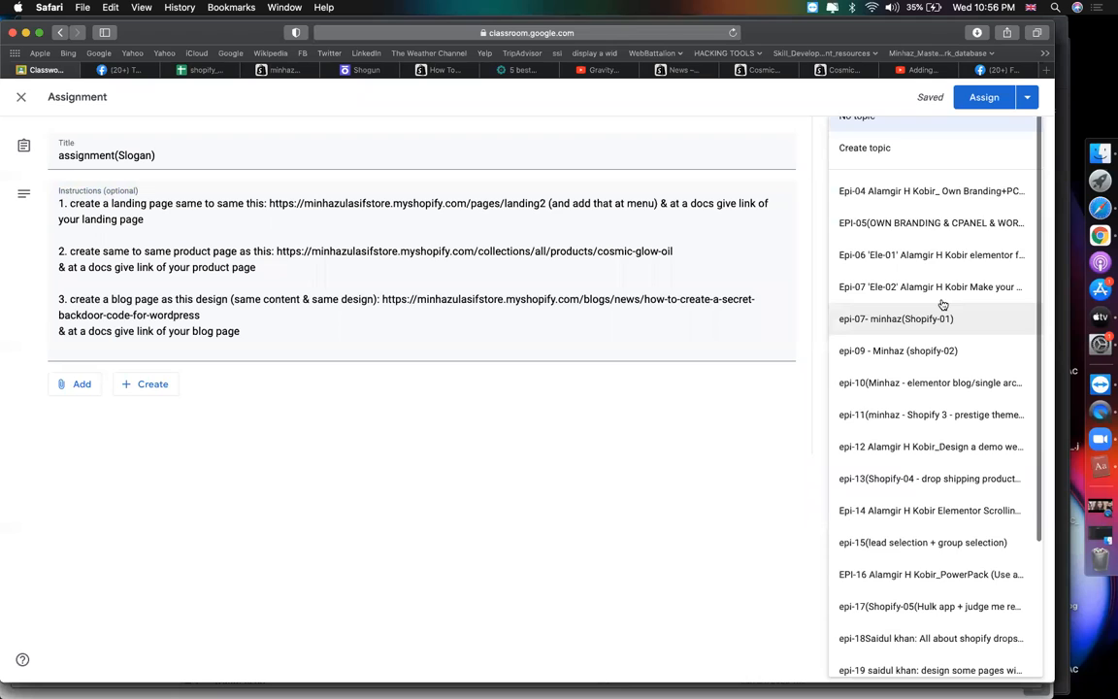
{"action": "scroll", "coordinate": [903, 456], "scroll_direction": "down", "scroll_amount": 5}
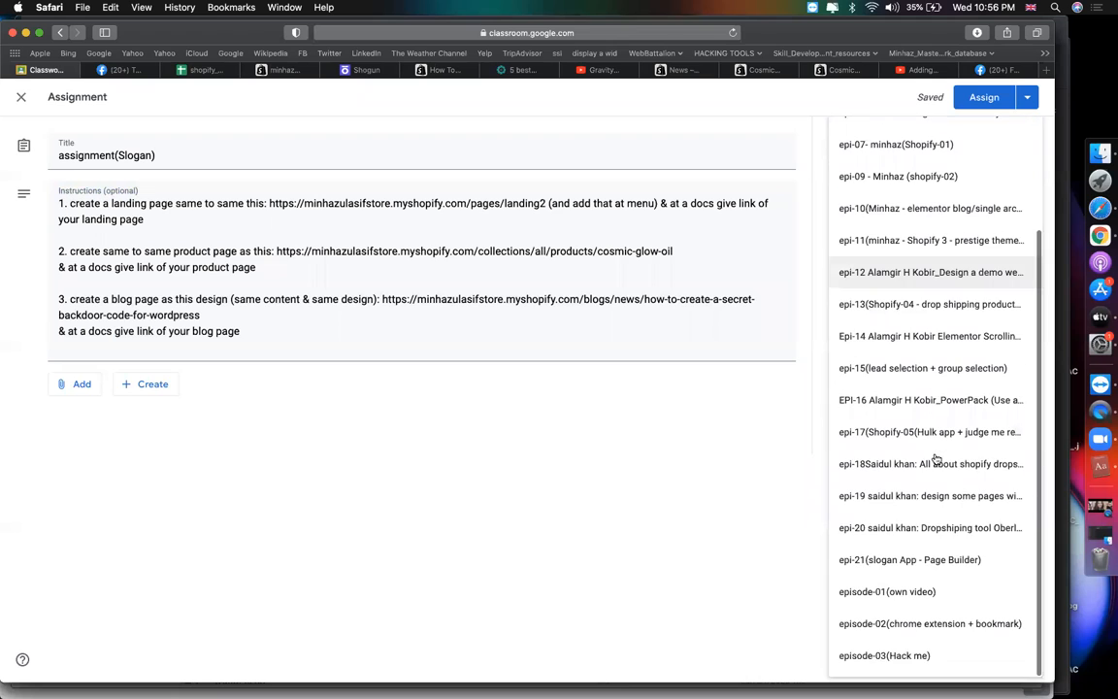
{"action": "left_click", "coordinate": [917, 559]}
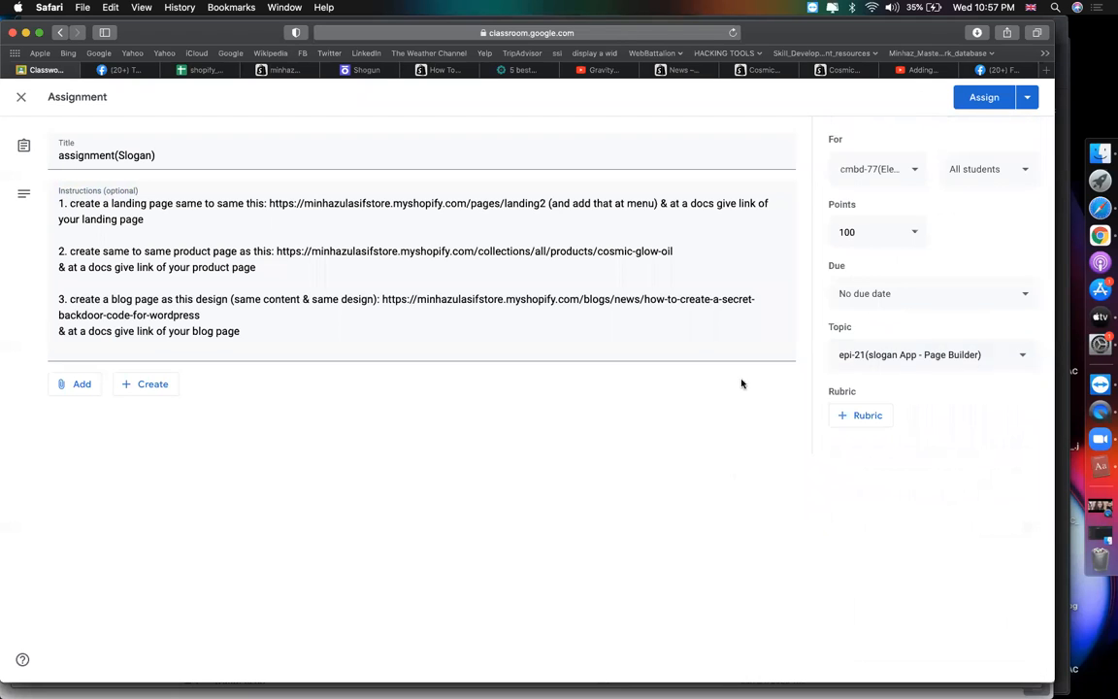
{"action": "left_click", "coordinate": [982, 101]}
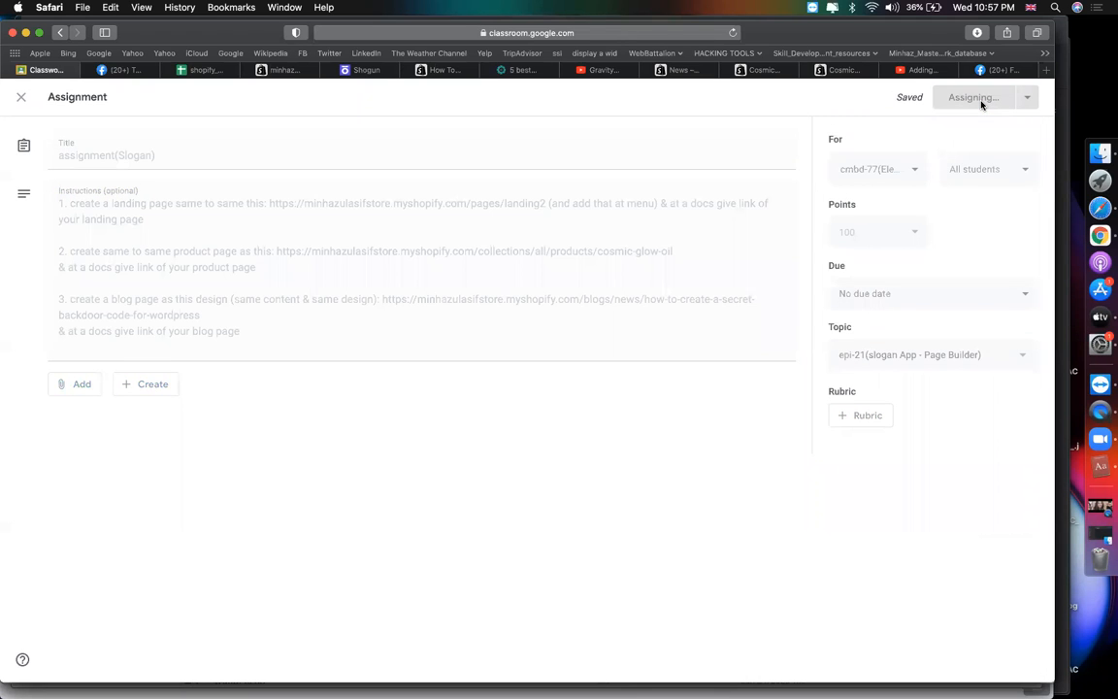
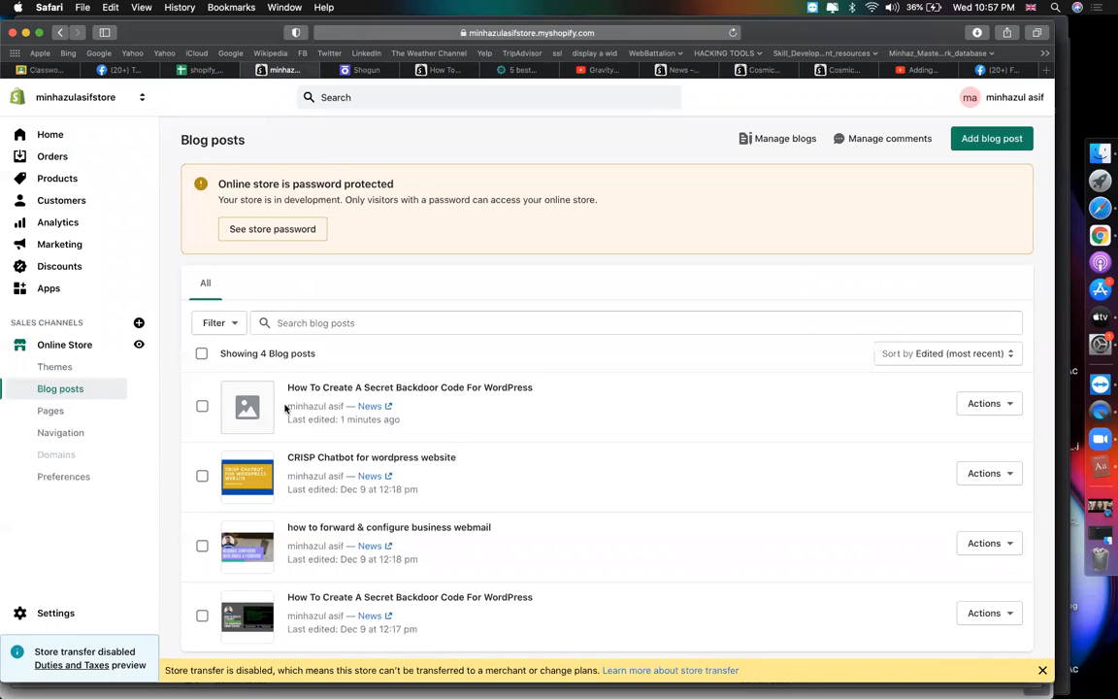
{"action": "scroll", "coordinate": [439, 350], "scroll_direction": "down", "scroll_amount": 1}
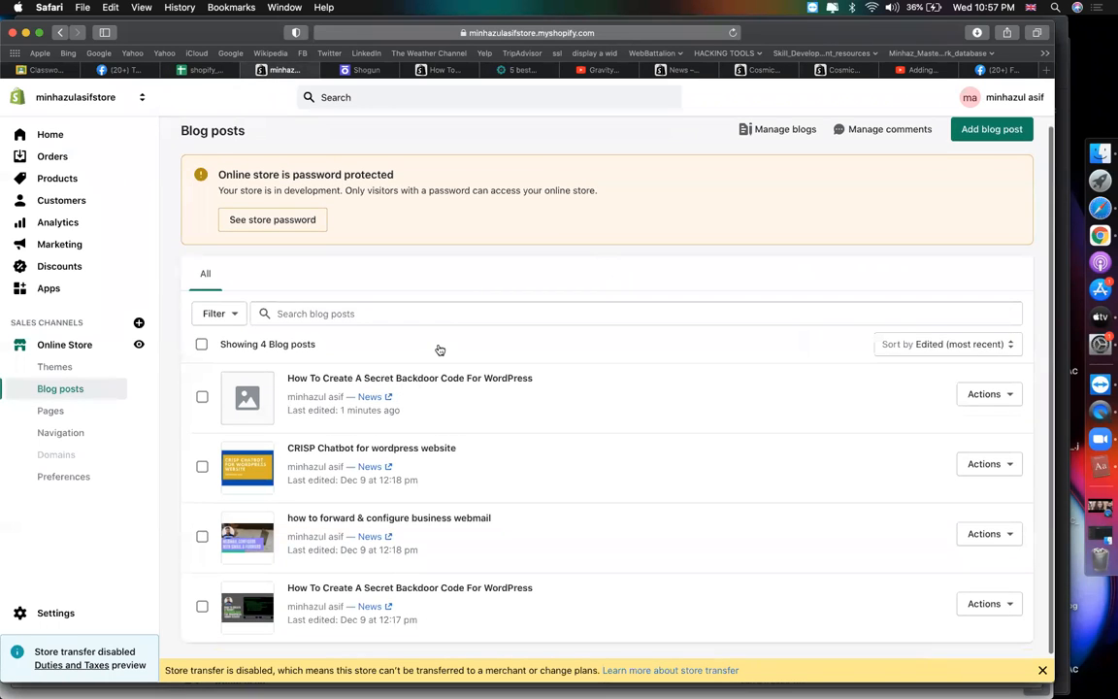
{"action": "scroll", "coordinate": [440, 350], "scroll_direction": "down", "scroll_amount": 2}
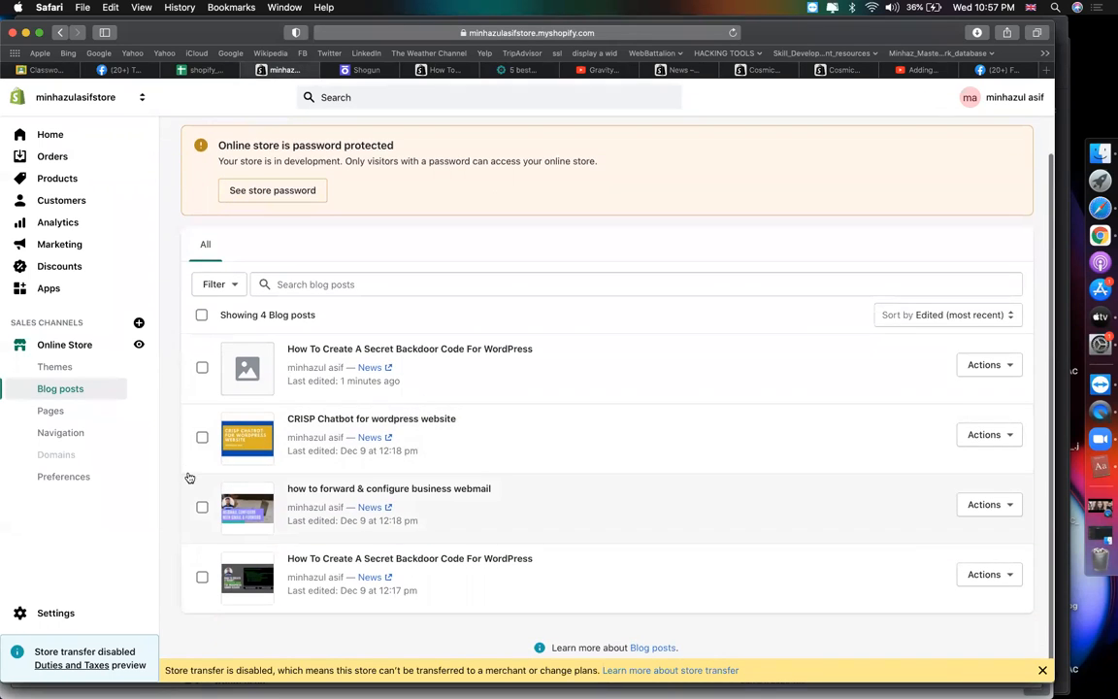
{"action": "scroll", "coordinate": [412, 329], "scroll_direction": "up", "scroll_amount": 2}
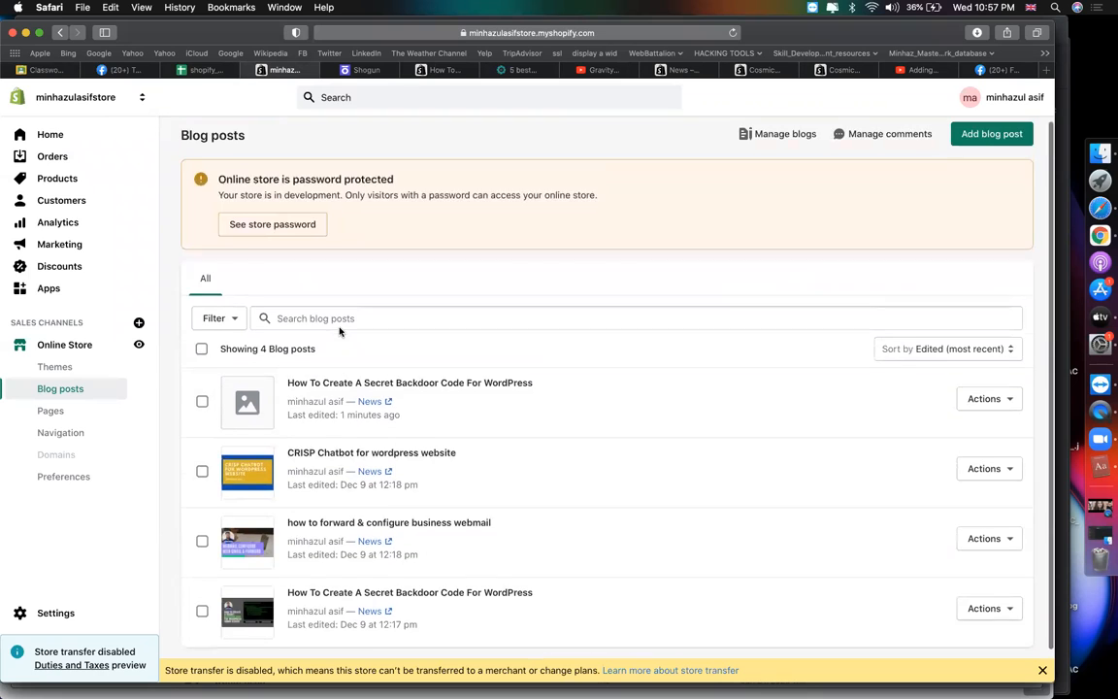
{"action": "left_click", "coordinate": [342, 69]}
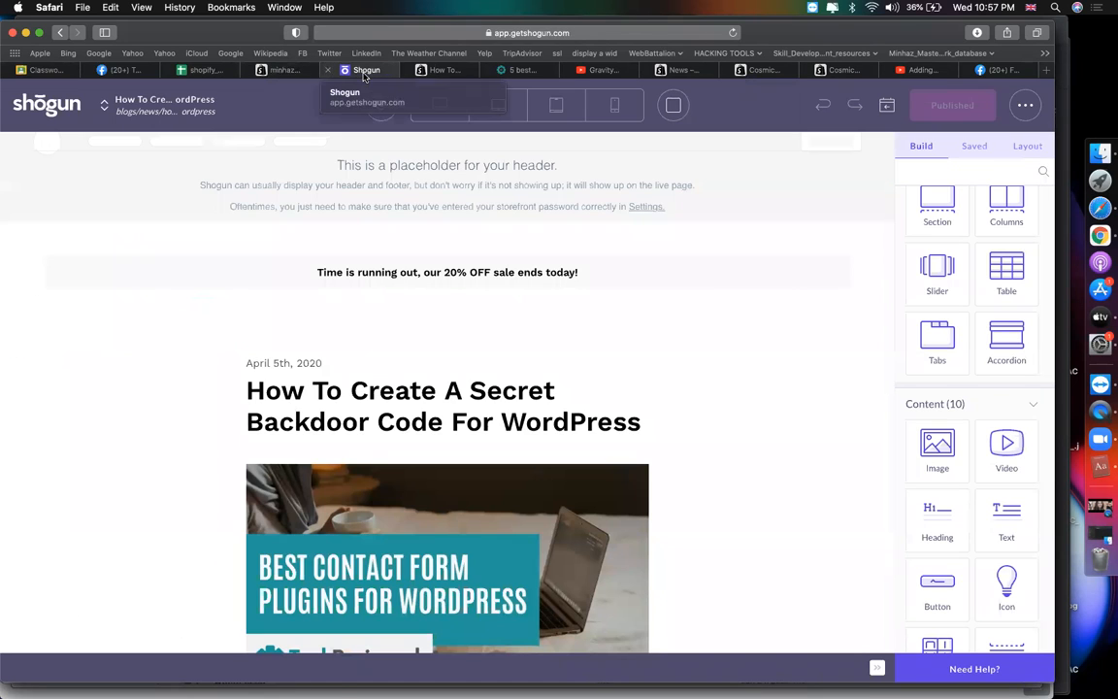
{"action": "scroll", "coordinate": [489, 337], "scroll_direction": "down", "scroll_amount": 15}
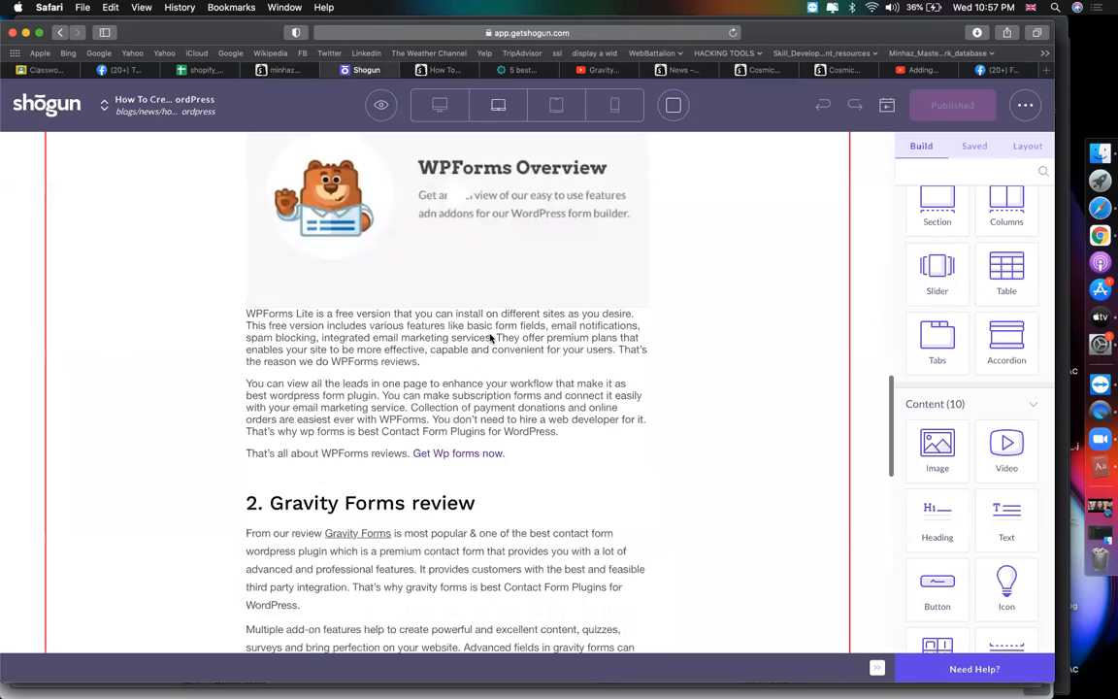
{"action": "scroll", "coordinate": [489, 336], "scroll_direction": "down", "scroll_amount": 10}
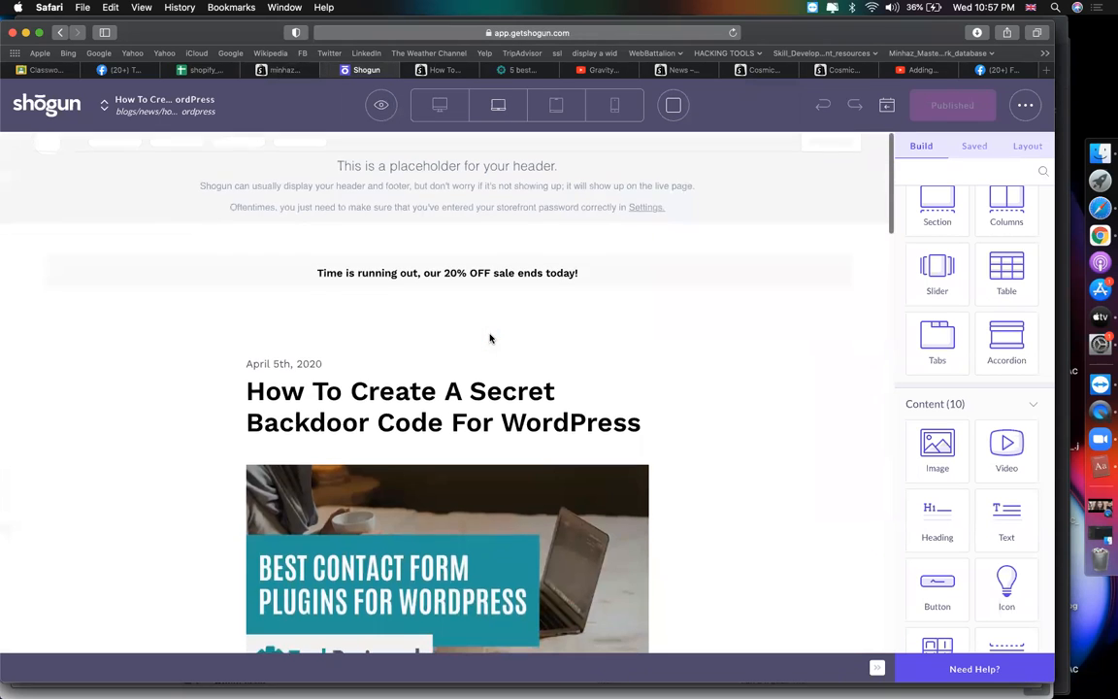
Review the published blog page's layout in the Shogun editor, from the header placeholder through the article content
{"action": "scroll", "coordinate": [489, 337], "scroll_direction": "down", "scroll_amount": 5}
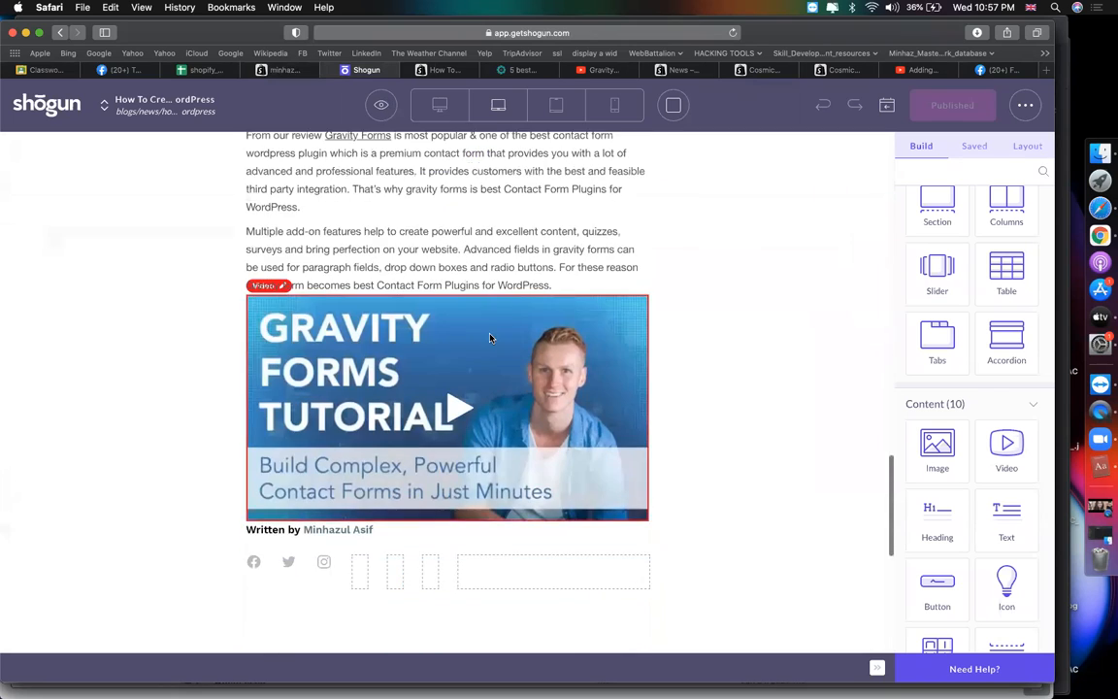
{"action": "scroll", "coordinate": [489, 337], "scroll_direction": "down", "scroll_amount": 6}
{"action": "scroll", "coordinate": [491, 339], "scroll_direction": "down", "scroll_amount": 7}
{"action": "scroll", "coordinate": [491, 338], "scroll_direction": "up", "scroll_amount": 19}
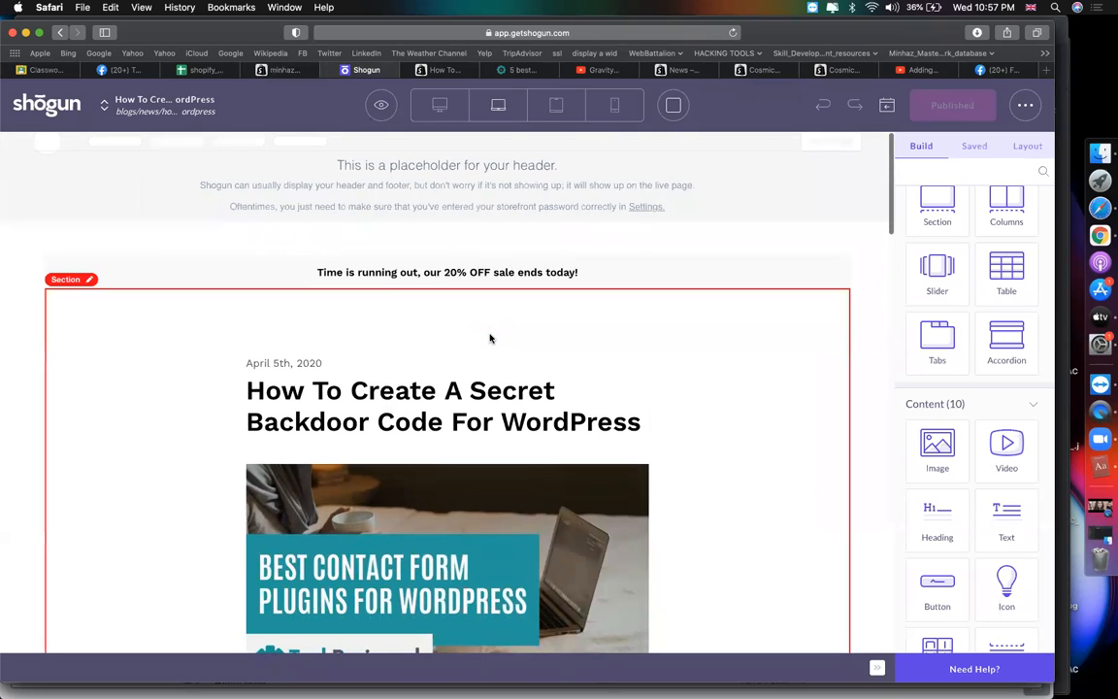
{"action": "scroll", "coordinate": [489, 337], "scroll_direction": "down", "scroll_amount": 8}
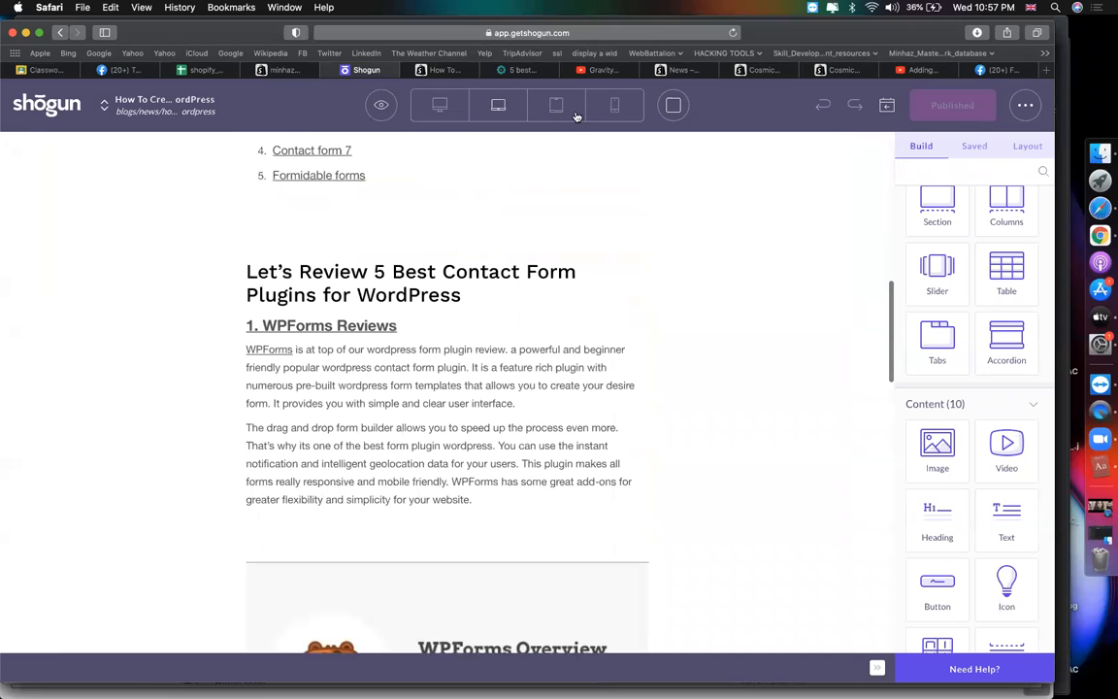
{"action": "scroll", "coordinate": [370, 502], "scroll_direction": "down", "scroll_amount": 3}
{"action": "scroll", "coordinate": [369, 502], "scroll_direction": "down", "scroll_amount": 1}
{"action": "scroll", "coordinate": [427, 427], "scroll_direction": "up", "scroll_amount": 3}
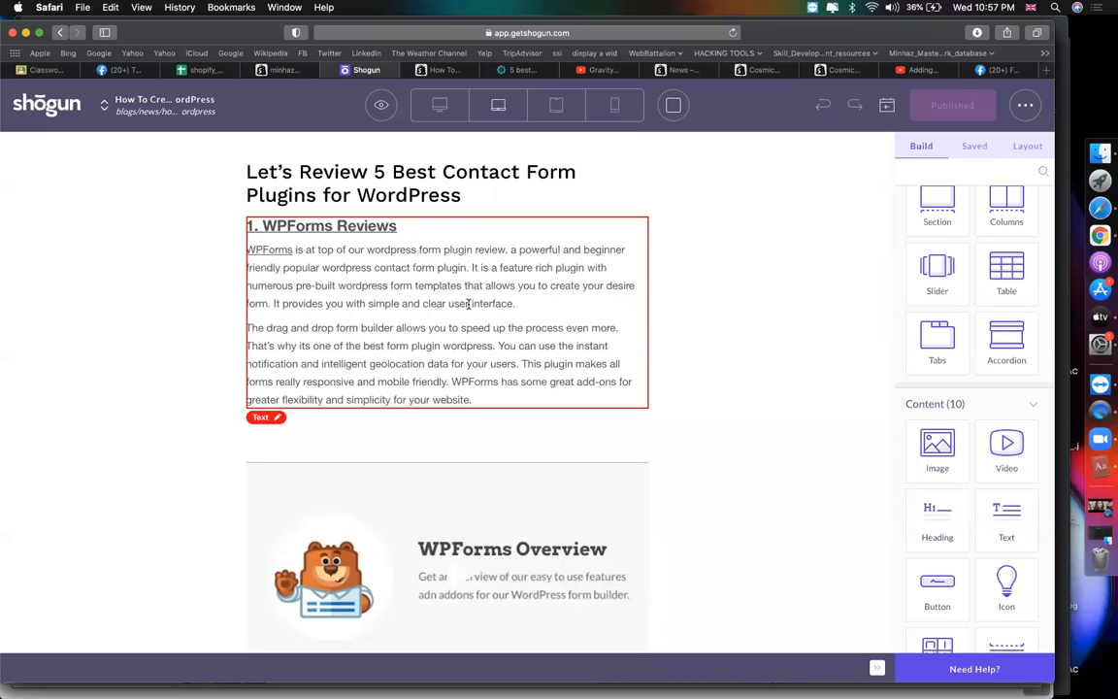
Switch to the Shopify admin, open the blog post "CRISP Chatbot for wordpress website" and examine its standard content editor, selecting all the text
{"action": "left_click", "coordinate": [290, 71]}
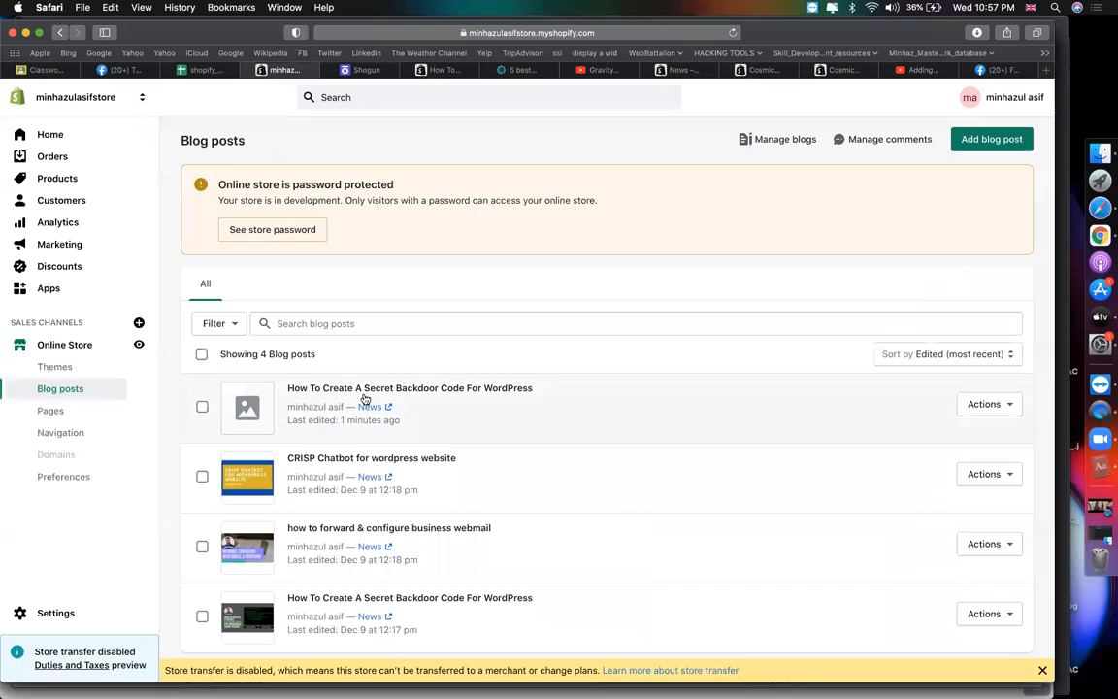
{"action": "right_click", "coordinate": [353, 457]}
{"action": "left_click", "coordinate": [321, 458]}
{"action": "left_click", "coordinate": [316, 459]}
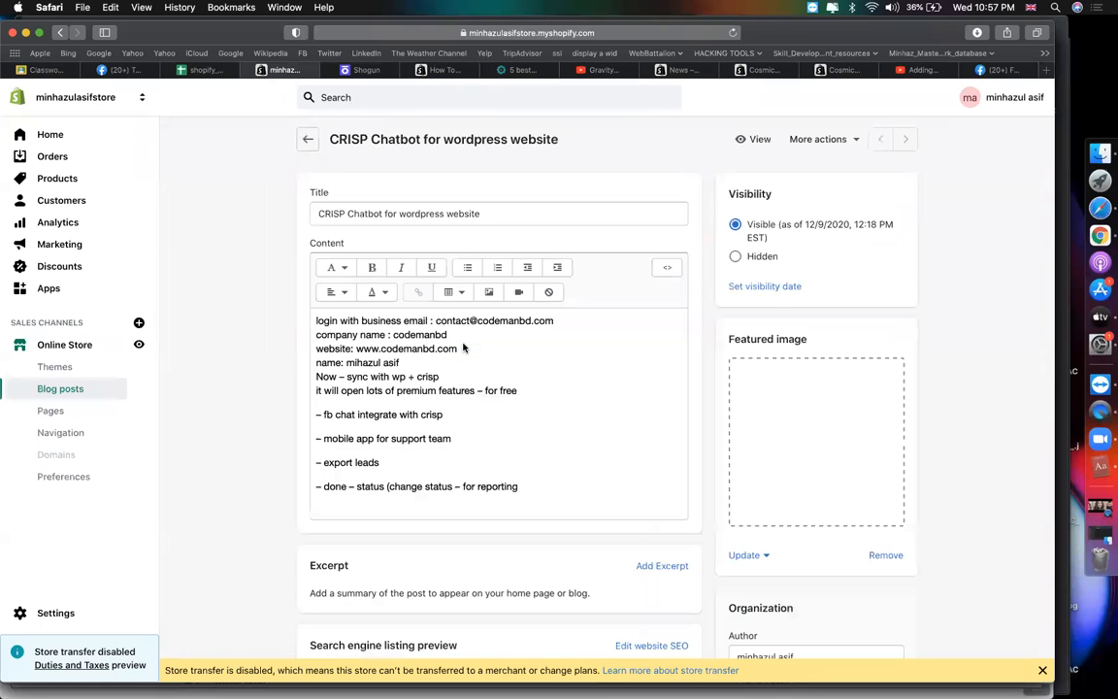
{"action": "scroll", "coordinate": [446, 321], "scroll_direction": "down", "scroll_amount": 3}
{"action": "scroll", "coordinate": [427, 295], "scroll_direction": "up", "scroll_amount": 2}
{"action": "scroll", "coordinate": [428, 295], "scroll_direction": "down", "scroll_amount": 1}
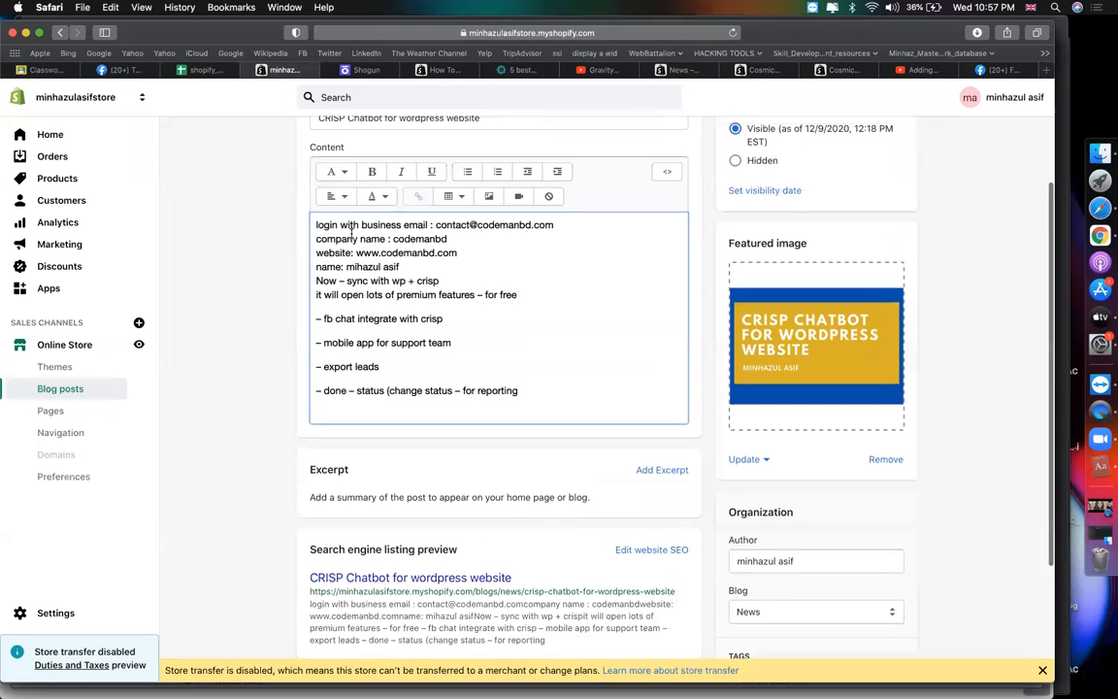
{"action": "key", "text": "super+a"}
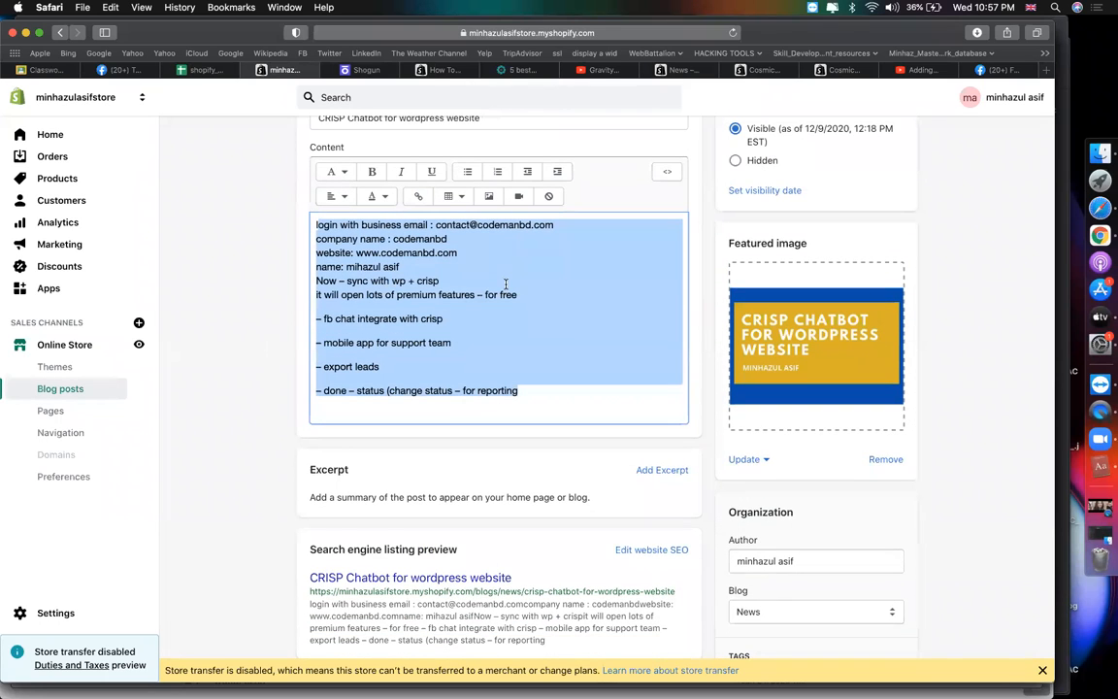
Switch back to the Shogun page editor and look over the available structure, content and Shopify elements
{"action": "left_click", "coordinate": [361, 71]}
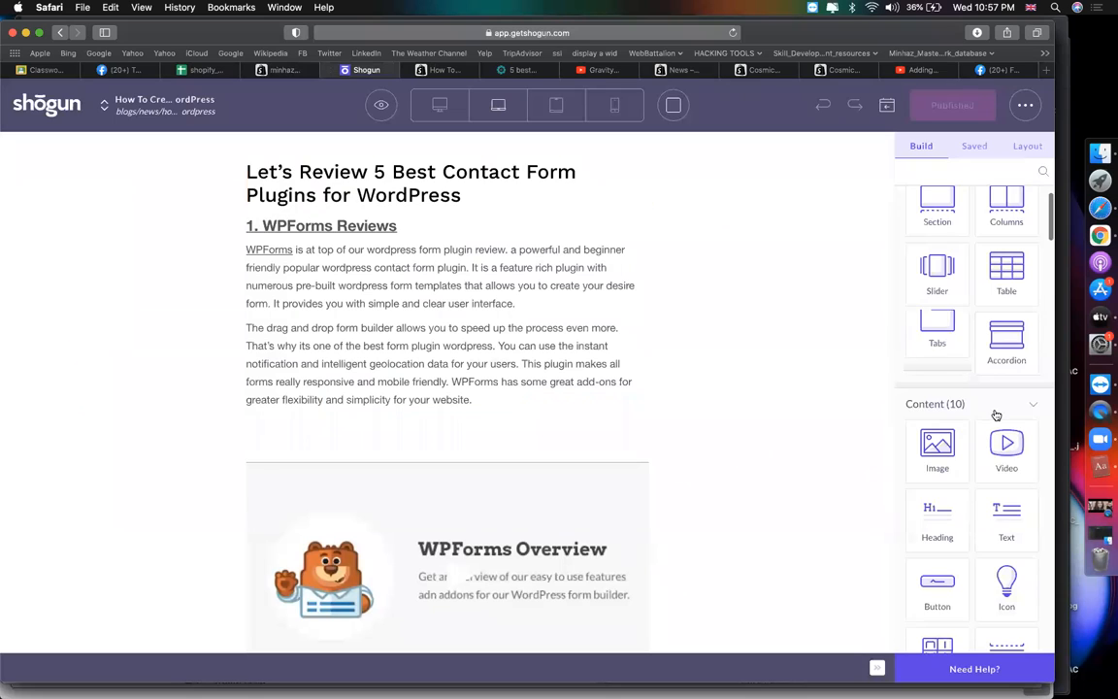
{"action": "scroll", "coordinate": [994, 408], "scroll_direction": "down", "scroll_amount": 5}
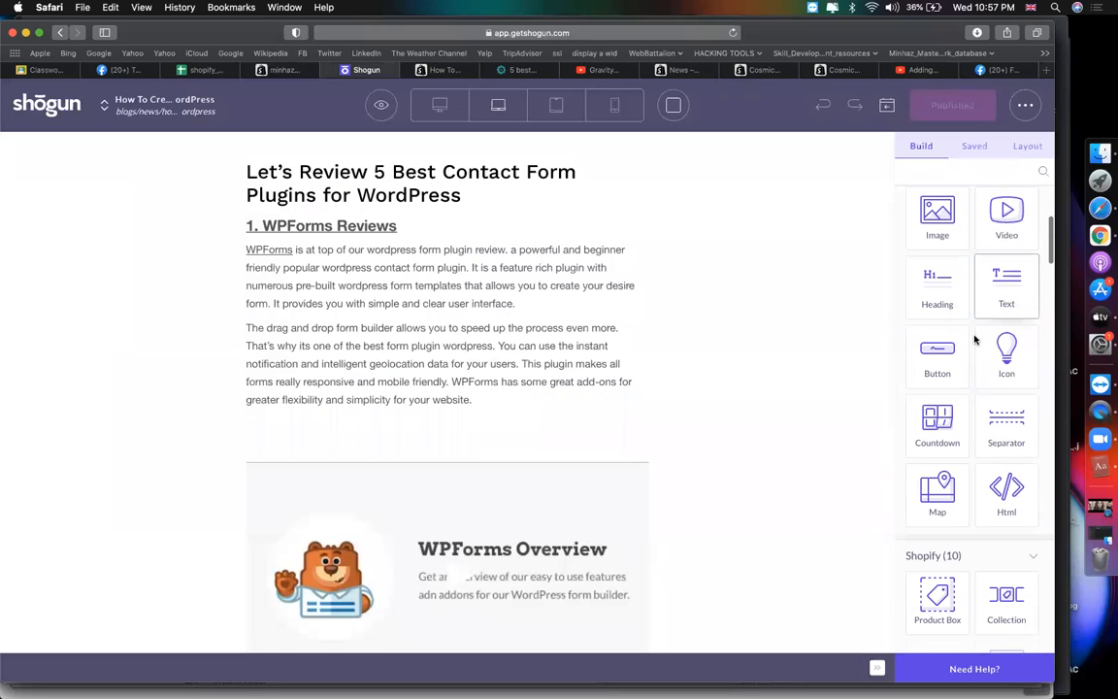
{"action": "scroll", "coordinate": [970, 310], "scroll_direction": "down", "scroll_amount": 1}
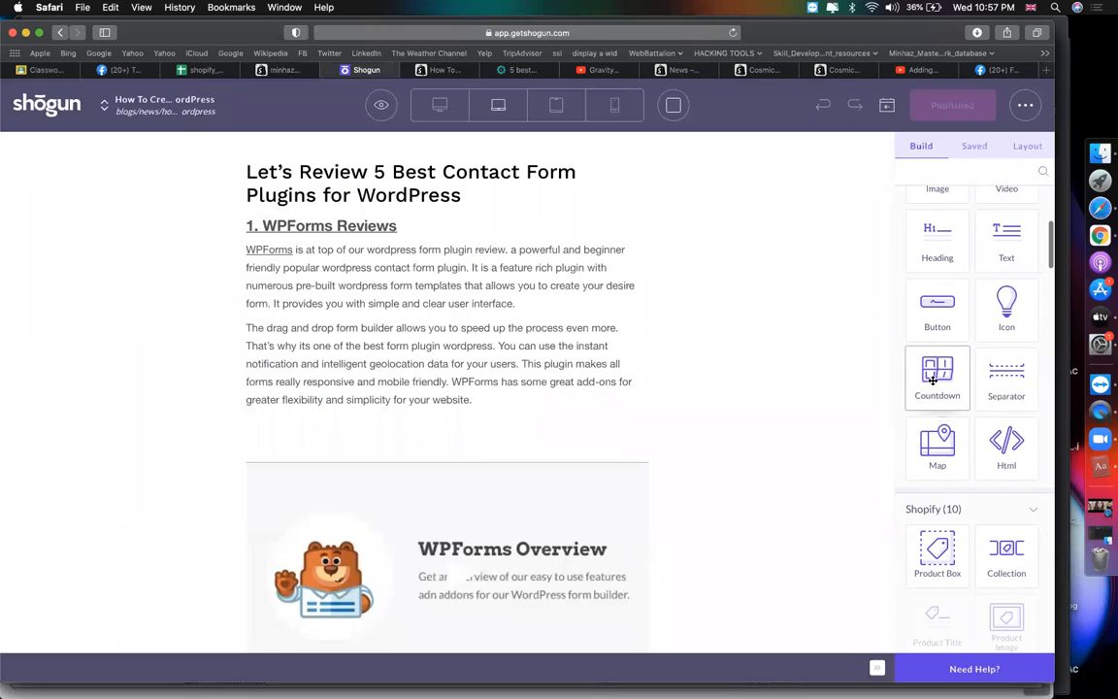
{"action": "scroll", "coordinate": [956, 315], "scroll_direction": "up", "scroll_amount": 6}
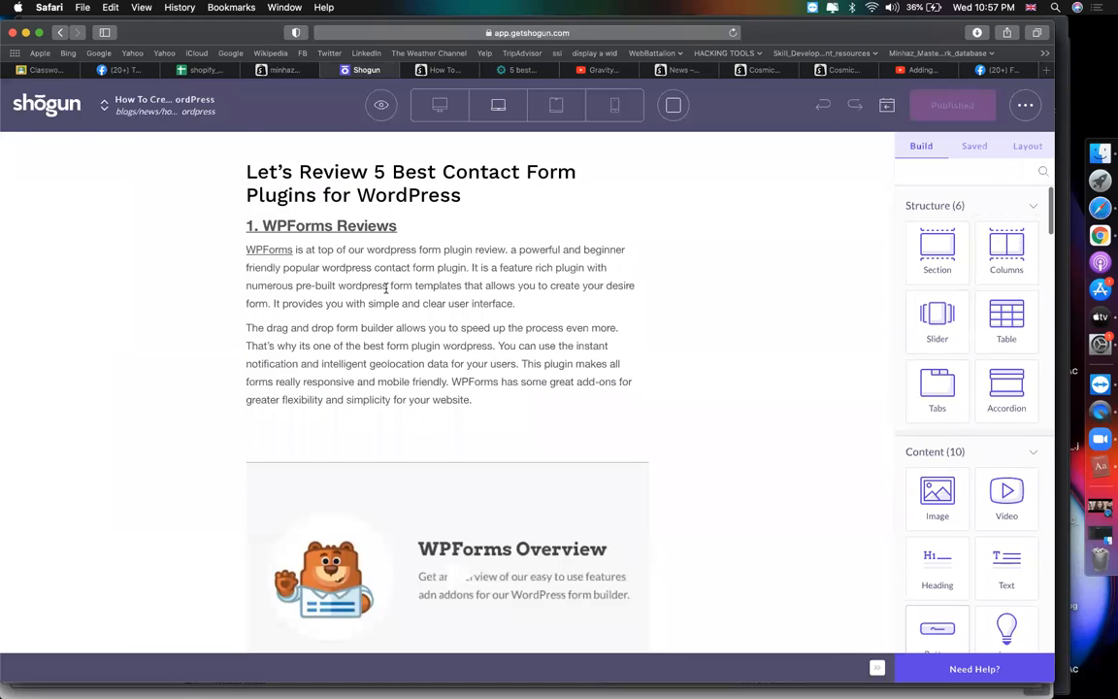
Examine the blog page's design in Shogun, comparing the title, featured image, plugin list and WPForms review
{"action": "scroll", "coordinate": [405, 291], "scroll_direction": "down", "scroll_amount": 3}
{"action": "scroll", "coordinate": [406, 258], "scroll_direction": "up", "scroll_amount": 8}
{"action": "scroll", "coordinate": [406, 258], "scroll_direction": "up", "scroll_amount": 7}
{"action": "scroll", "coordinate": [406, 258], "scroll_direction": "down", "scroll_amount": 9}
{"action": "scroll", "coordinate": [405, 258], "scroll_direction": "down", "scroll_amount": 2}
{"action": "scroll", "coordinate": [405, 258], "scroll_direction": "down", "scroll_amount": 1}
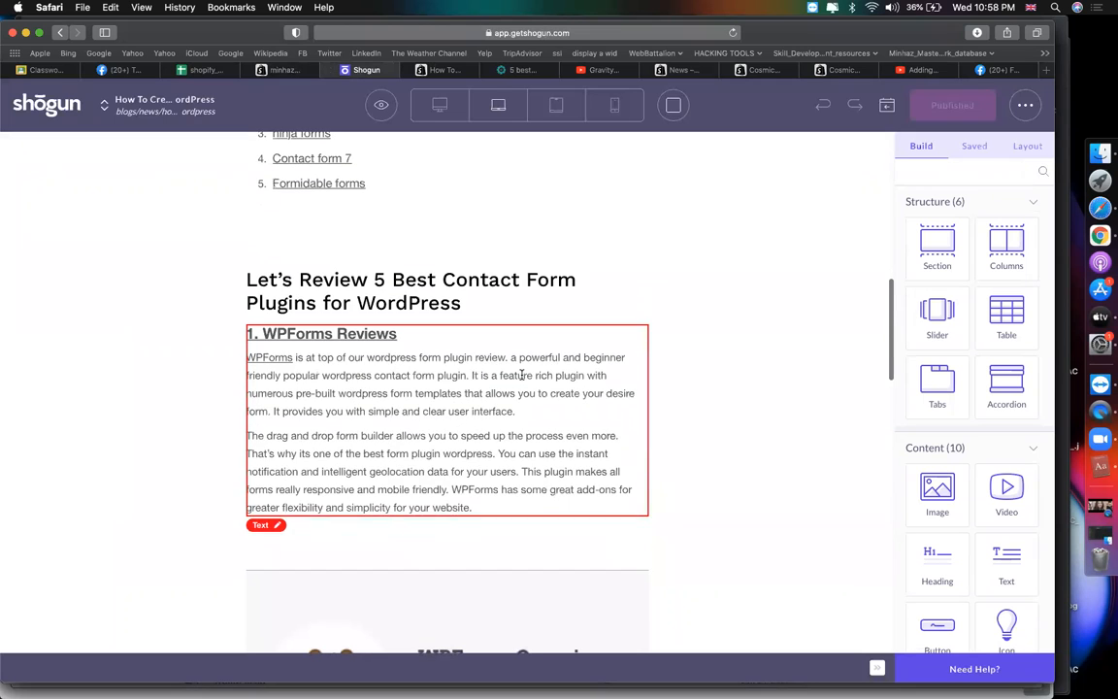
{"action": "scroll", "coordinate": [701, 353], "scroll_direction": "down", "scroll_amount": 15}
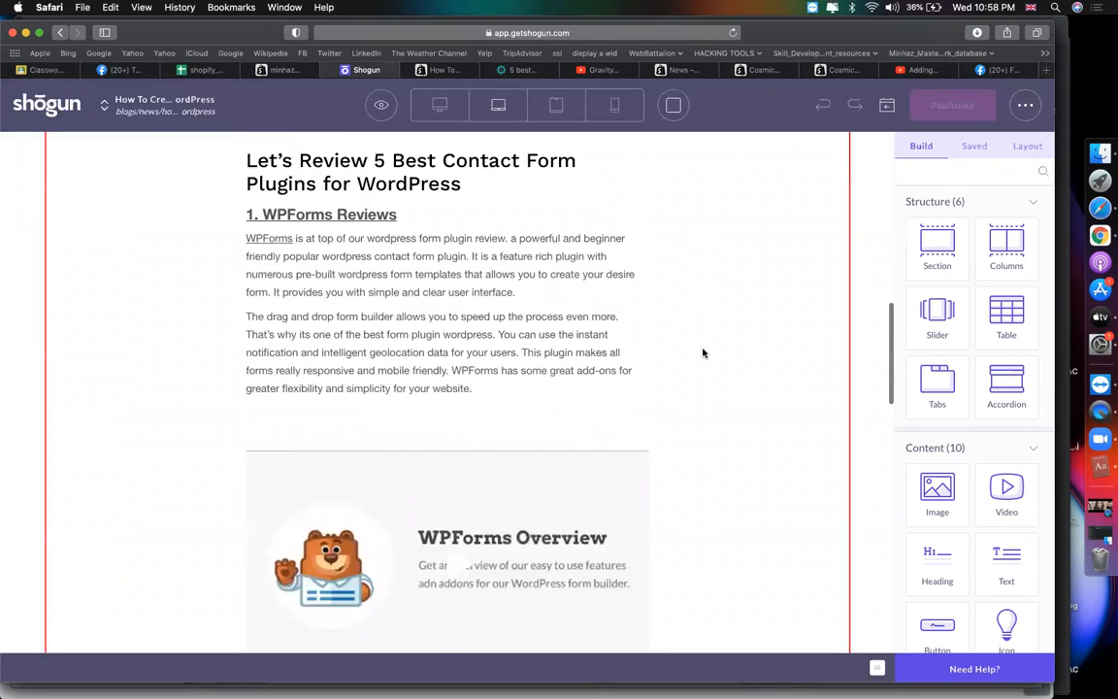
{"action": "scroll", "coordinate": [701, 352], "scroll_direction": "down", "scroll_amount": 5}
{"action": "scroll", "coordinate": [701, 352], "scroll_direction": "up", "scroll_amount": 20}
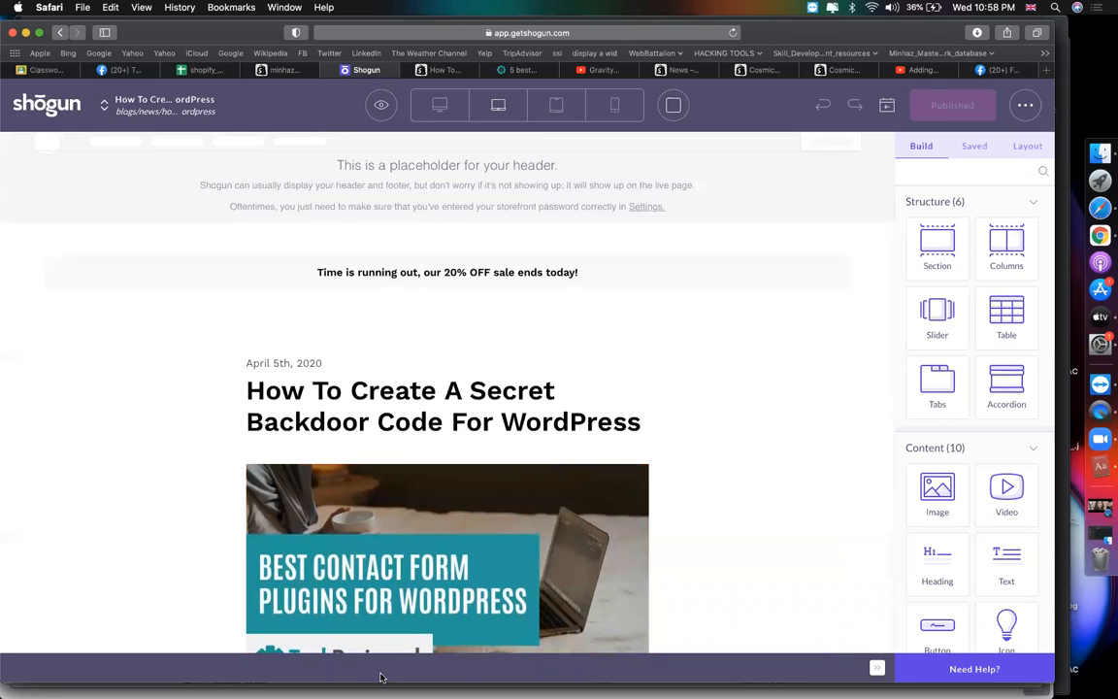
{"action": "scroll", "coordinate": [590, 433], "scroll_direction": "down", "scroll_amount": 4}
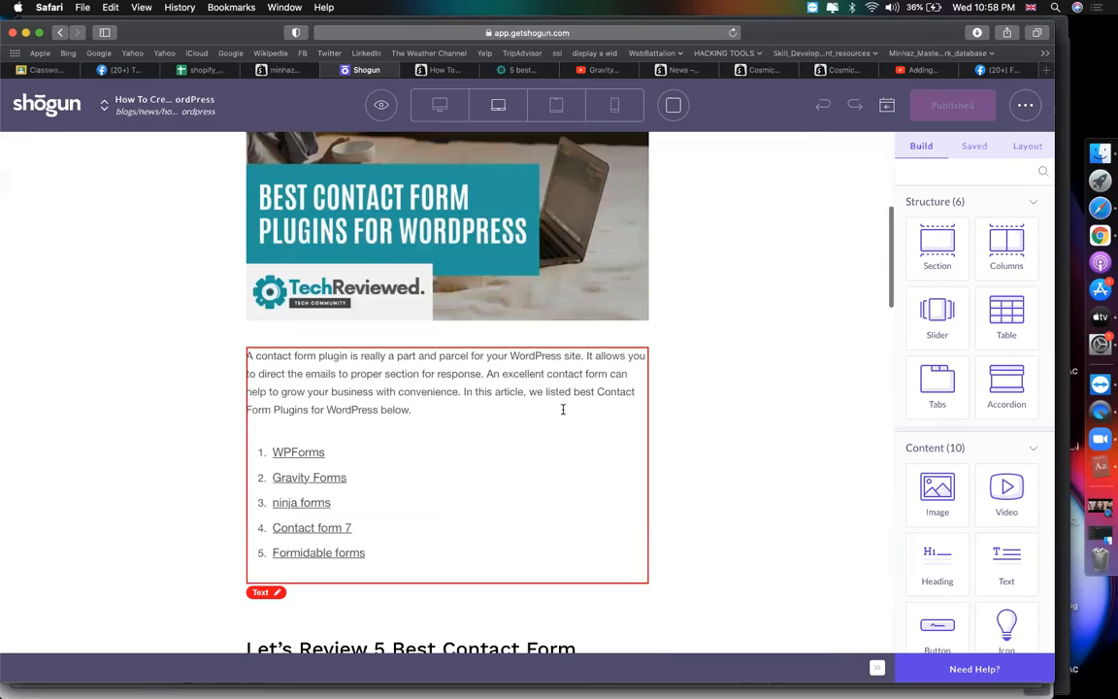
{"action": "scroll", "coordinate": [699, 392], "scroll_direction": "up", "scroll_amount": 4}
{"action": "scroll", "coordinate": [699, 392], "scroll_direction": "down", "scroll_amount": 9}
{"action": "scroll", "coordinate": [698, 392], "scroll_direction": "up", "scroll_amount": 9}
{"action": "scroll", "coordinate": [698, 392], "scroll_direction": "down", "scroll_amount": 14}
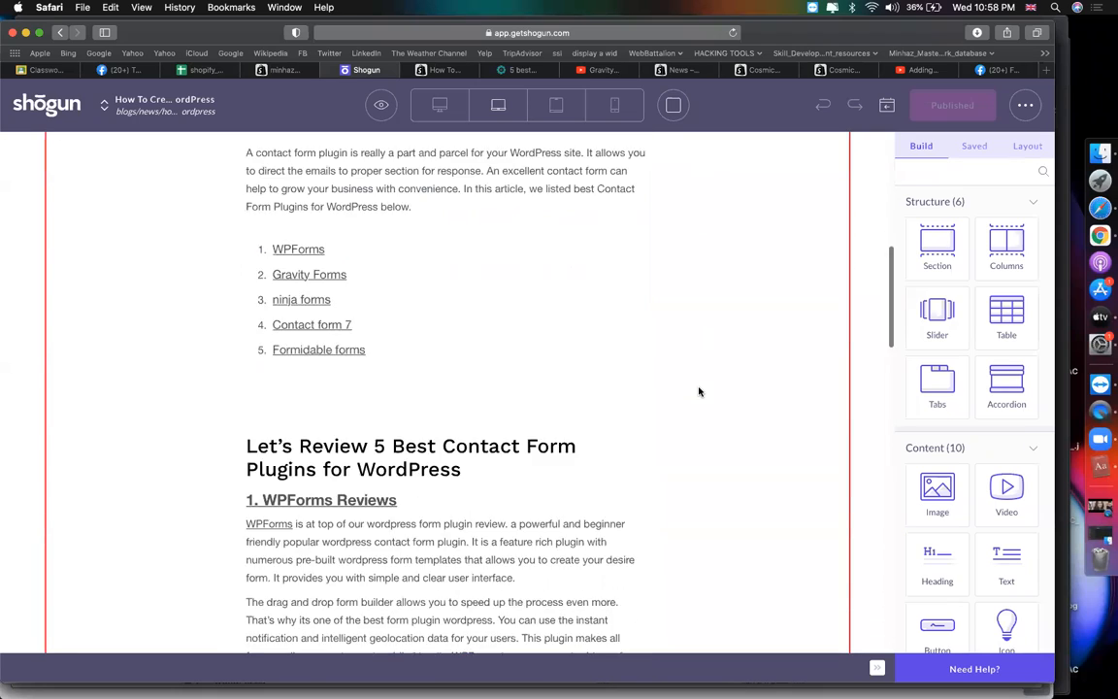
{"action": "scroll", "coordinate": [698, 392], "scroll_direction": "down", "scroll_amount": 3}
{"action": "scroll", "coordinate": [698, 392], "scroll_direction": "up", "scroll_amount": 10}
{"action": "scroll", "coordinate": [698, 392], "scroll_direction": "down", "scroll_amount": 6}
{"action": "scroll", "coordinate": [698, 392], "scroll_direction": "up", "scroll_amount": 10}
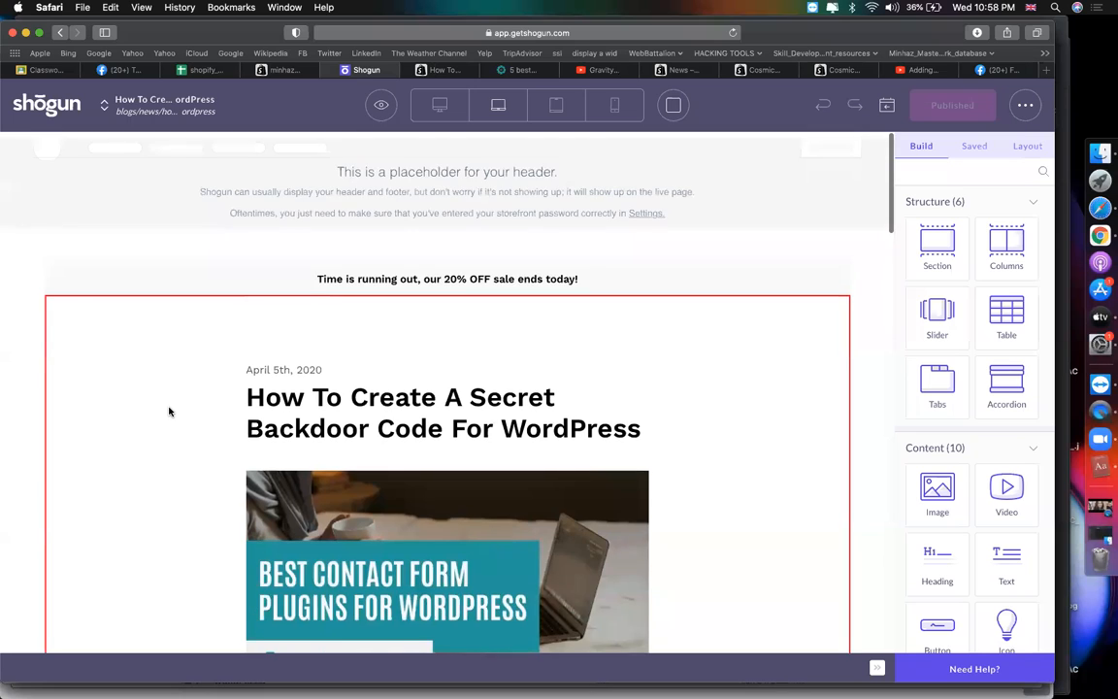
Inspect the article section's dimension, background and overlay settings and the title heading's text settings
{"action": "left_click", "coordinate": [125, 395]}
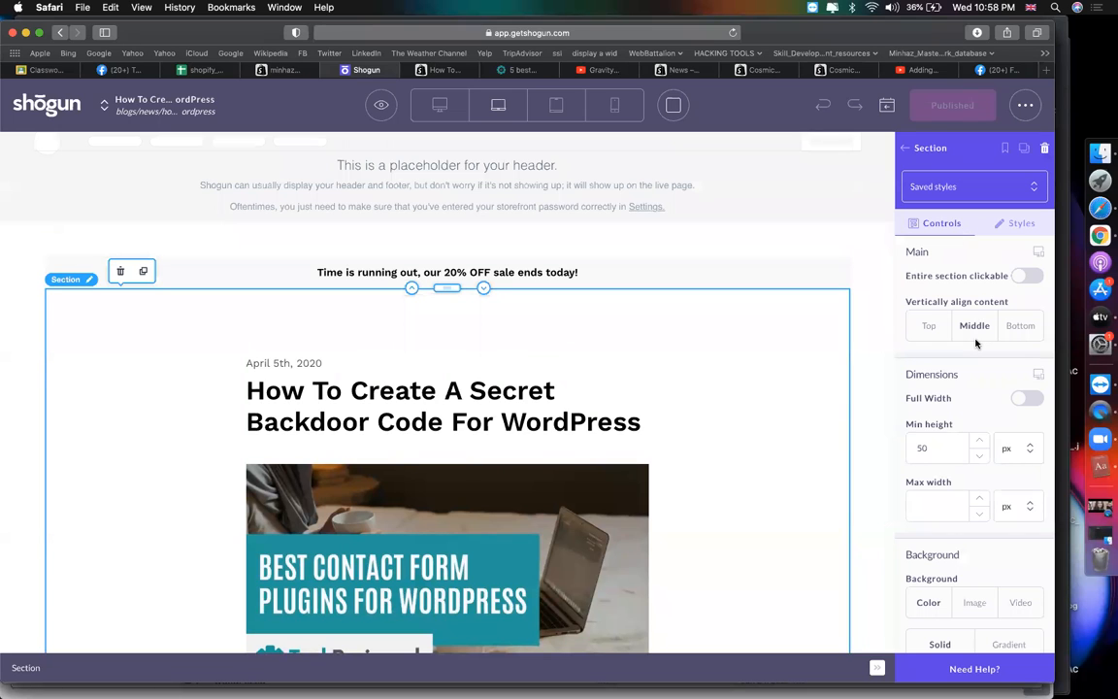
{"action": "scroll", "coordinate": [976, 342], "scroll_direction": "down", "scroll_amount": 5}
{"action": "scroll", "coordinate": [976, 342], "scroll_direction": "up", "scroll_amount": 6}
{"action": "scroll", "coordinate": [976, 342], "scroll_direction": "down", "scroll_amount": 5}
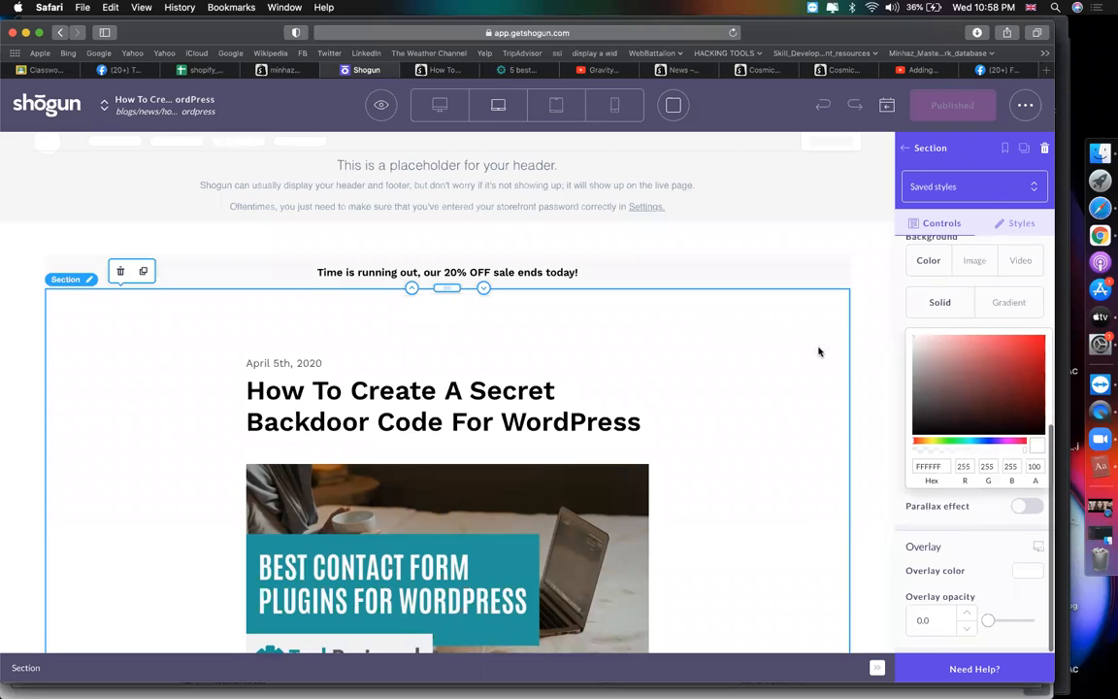
{"action": "left_click", "coordinate": [254, 393]}
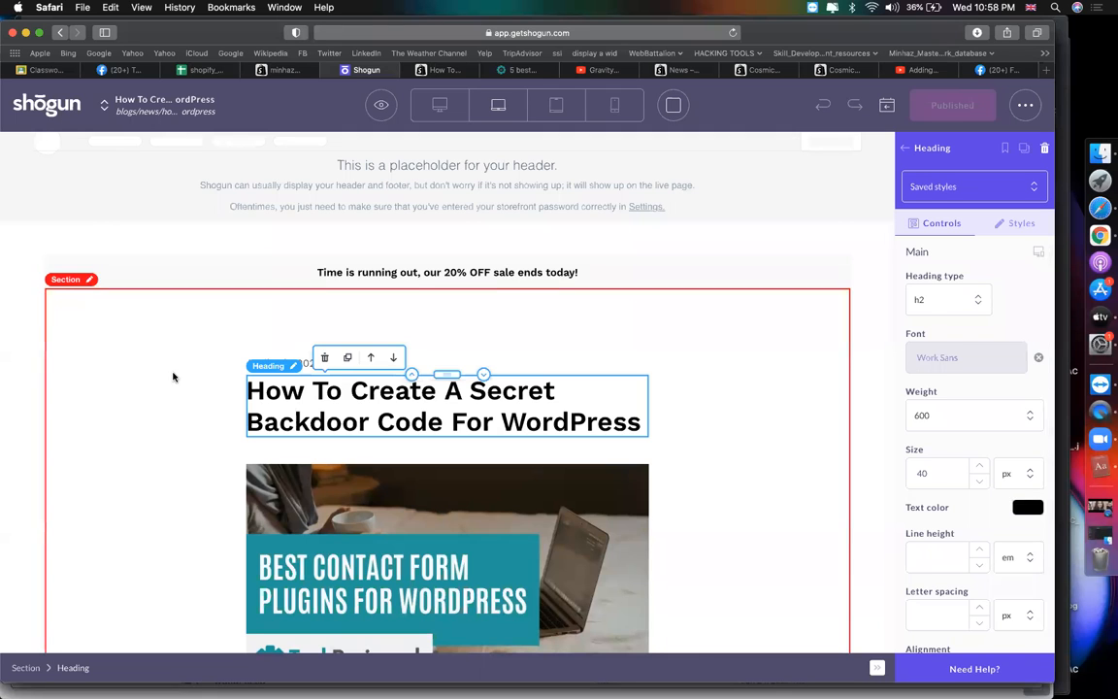
Examine the article section down to the footer and inspect the mailing list section with its heading and text settings
{"action": "left_click", "coordinate": [157, 339]}
{"action": "scroll", "coordinate": [260, 471], "scroll_direction": "down", "scroll_amount": 10}
{"action": "scroll", "coordinate": [260, 471], "scroll_direction": "down", "scroll_amount": 15}
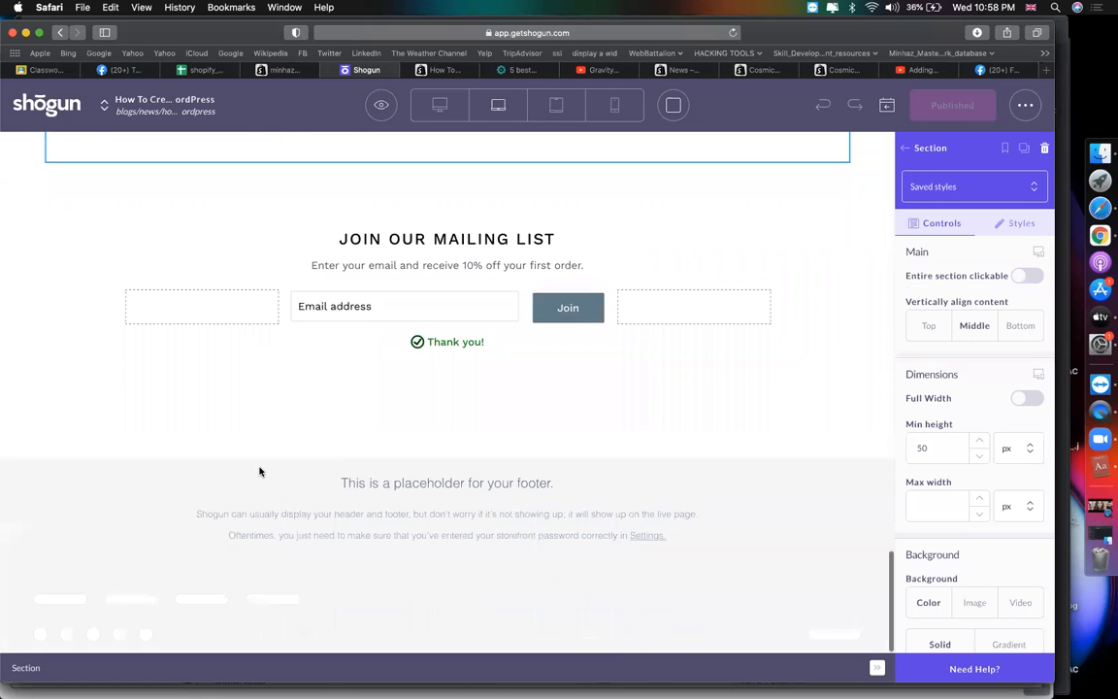
{"action": "scroll", "coordinate": [260, 470], "scroll_direction": "up", "scroll_amount": 5}
{"action": "scroll", "coordinate": [260, 471], "scroll_direction": "up", "scroll_amount": 10}
{"action": "scroll", "coordinate": [388, 485], "scroll_direction": "down", "scroll_amount": 20}
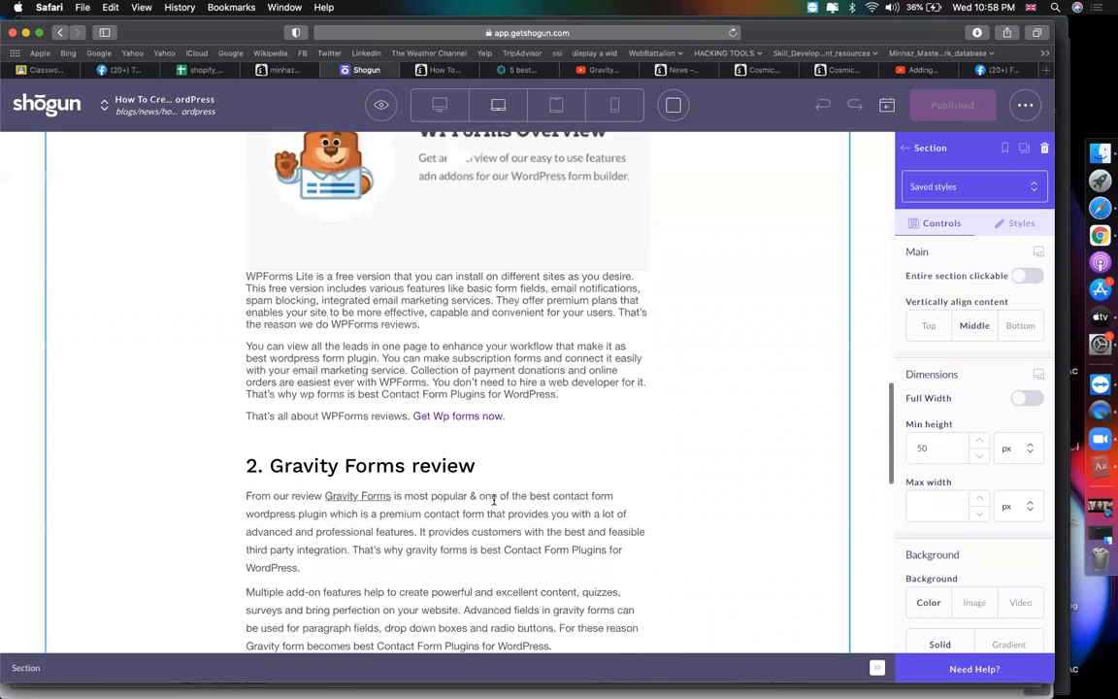
{"action": "scroll", "coordinate": [493, 499], "scroll_direction": "up", "scroll_amount": 3}
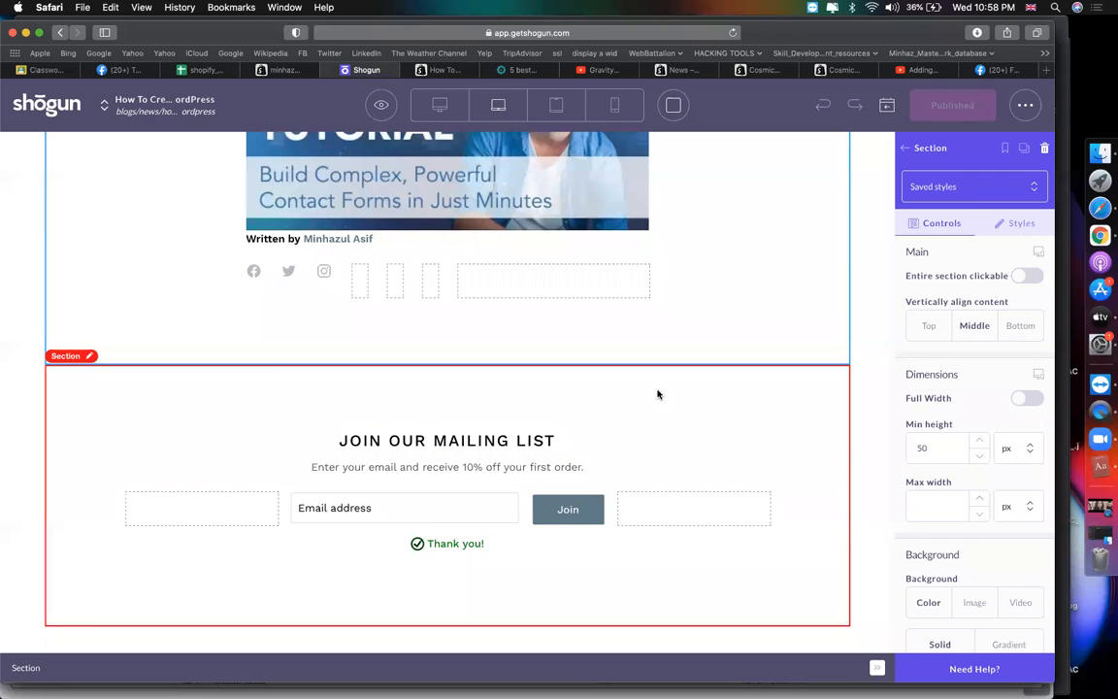
{"action": "left_click", "coordinate": [657, 394]}
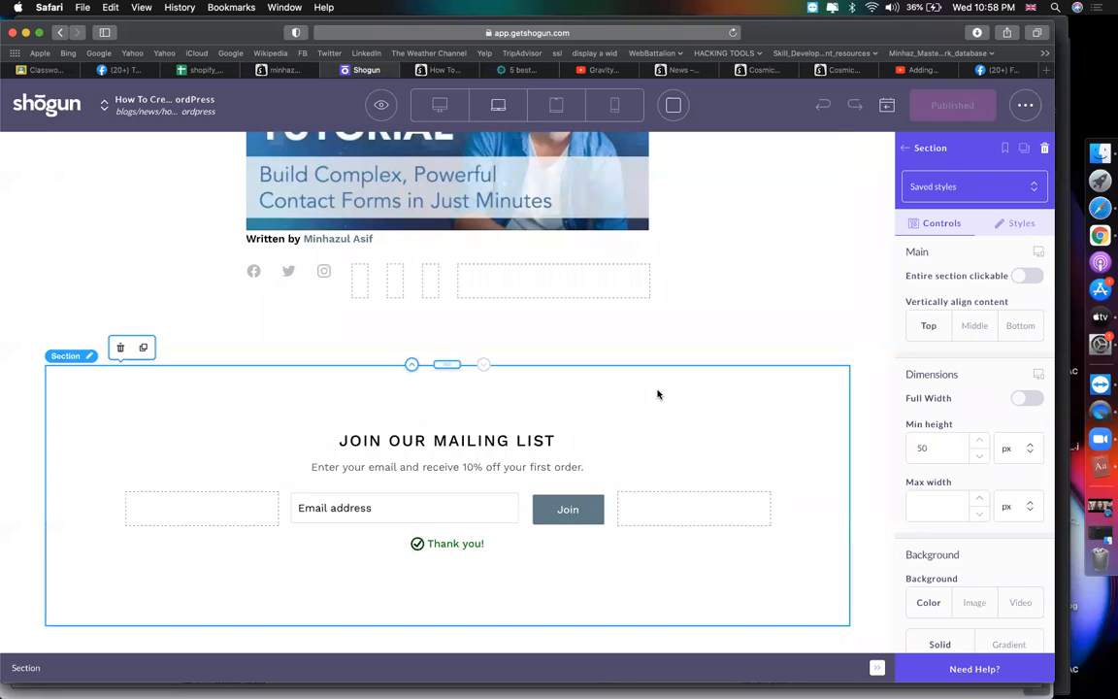
{"action": "left_click", "coordinate": [327, 441]}
{"action": "left_click", "coordinate": [358, 467]}
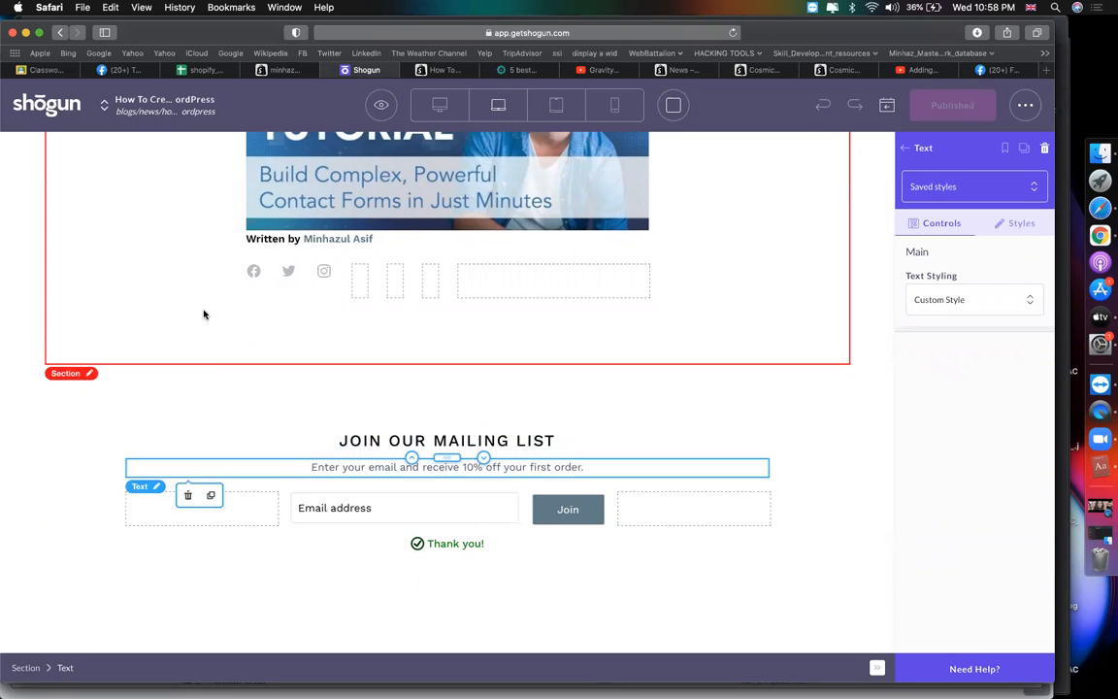
Return to the element library and look through its ready-made Background Image + Heading + Button blocks
{"action": "scroll", "coordinate": [204, 313], "scroll_direction": "up", "scroll_amount": 20}
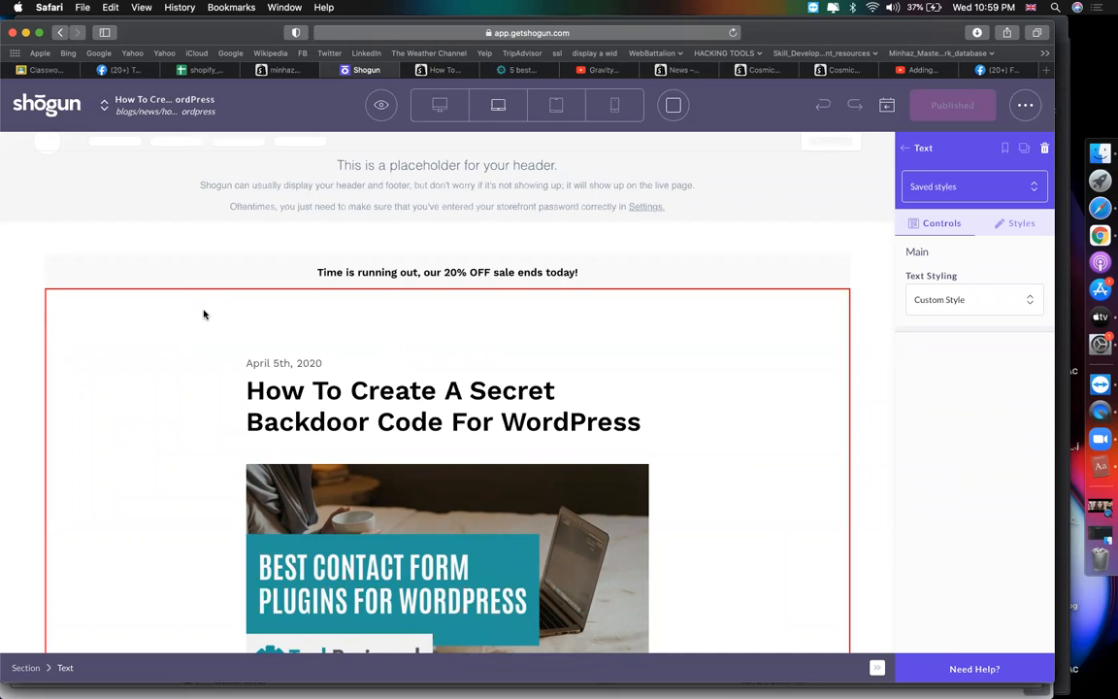
{"action": "left_click", "coordinate": [905, 149]}
{"action": "scroll", "coordinate": [958, 389], "scroll_direction": "down", "scroll_amount": 15}
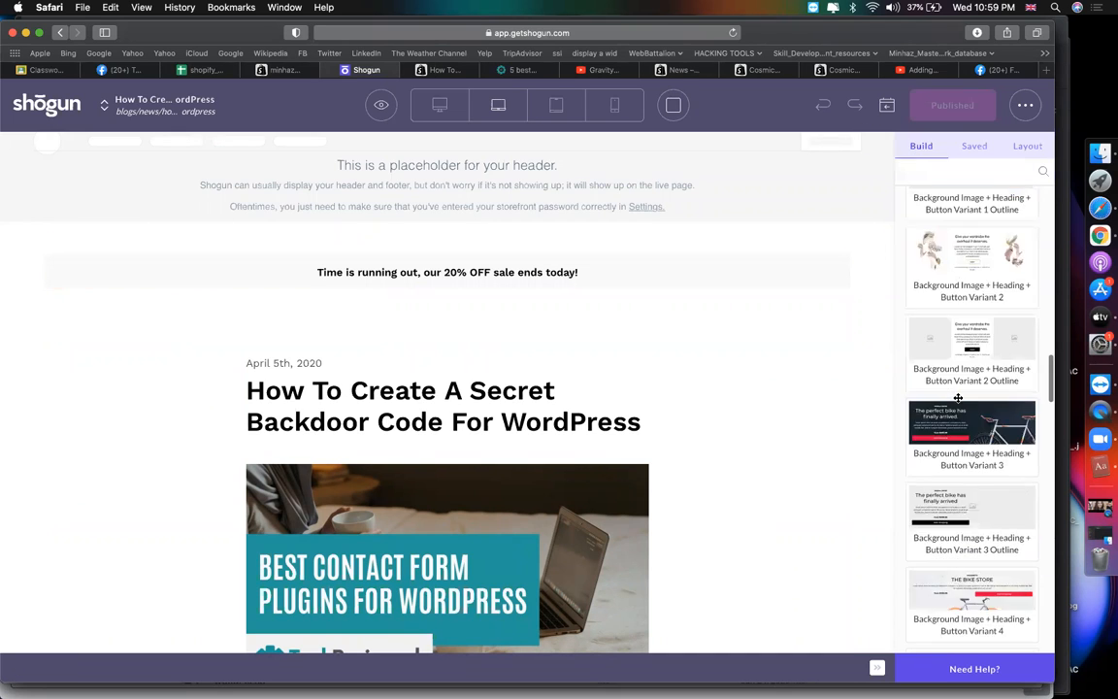
{"action": "scroll", "coordinate": [957, 398], "scroll_direction": "up", "scroll_amount": 15}
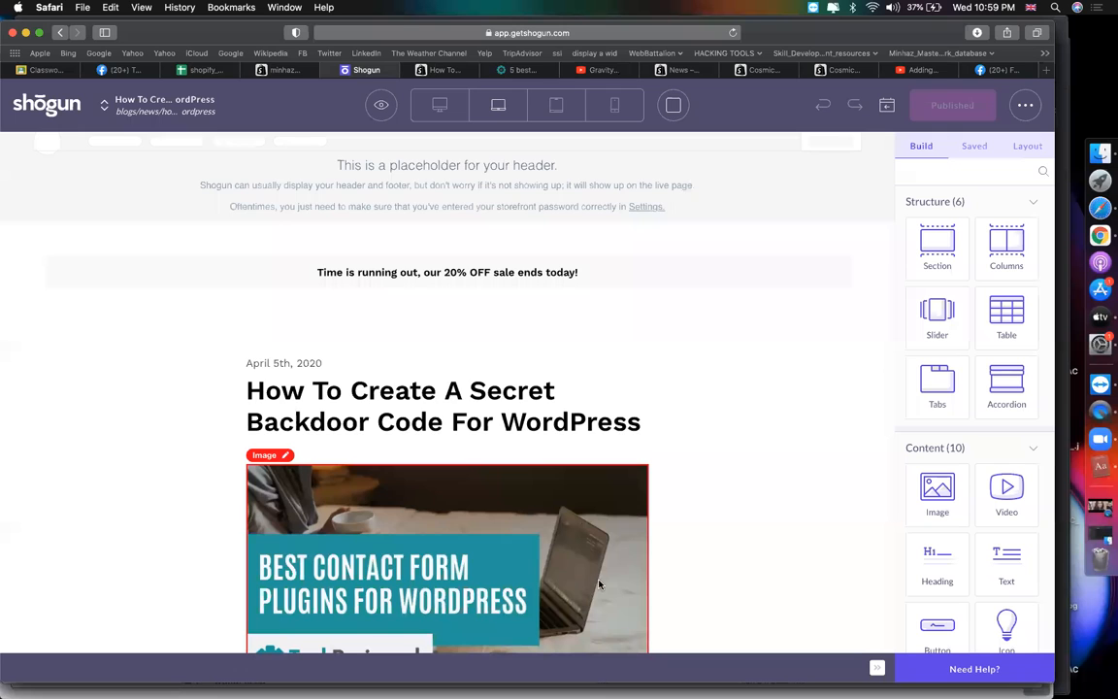
{"action": "scroll", "coordinate": [597, 473], "scroll_direction": "down", "scroll_amount": 10}
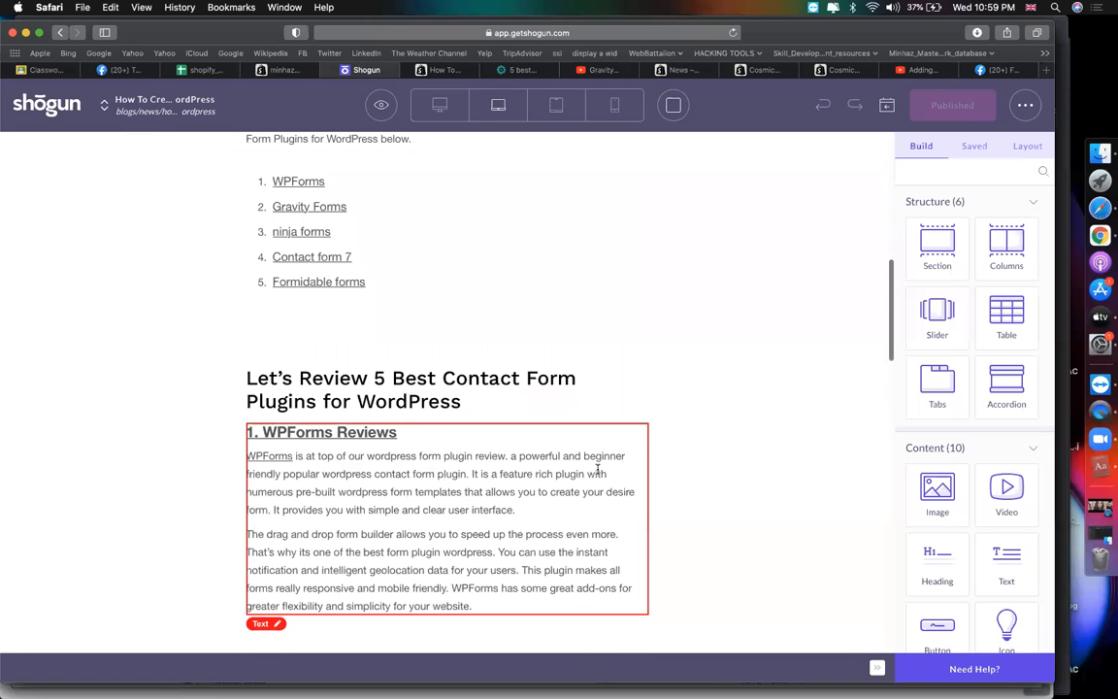
{"action": "scroll", "coordinate": [598, 468], "scroll_direction": "down", "scroll_amount": 20}
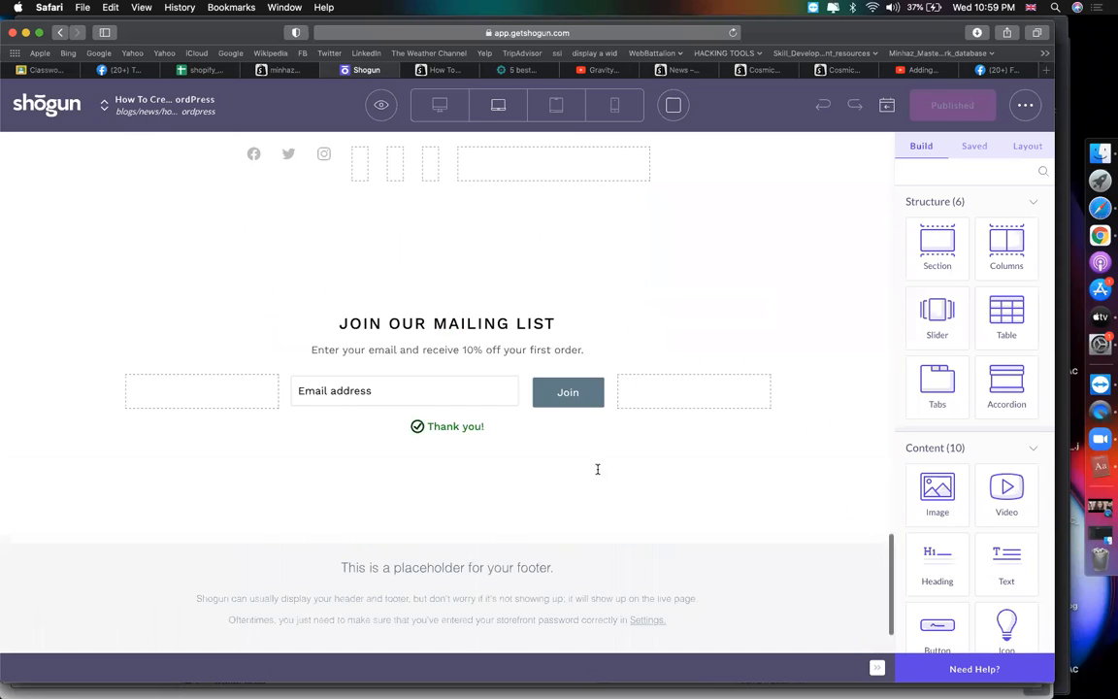
{"action": "scroll", "coordinate": [597, 469], "scroll_direction": "up", "scroll_amount": 3}
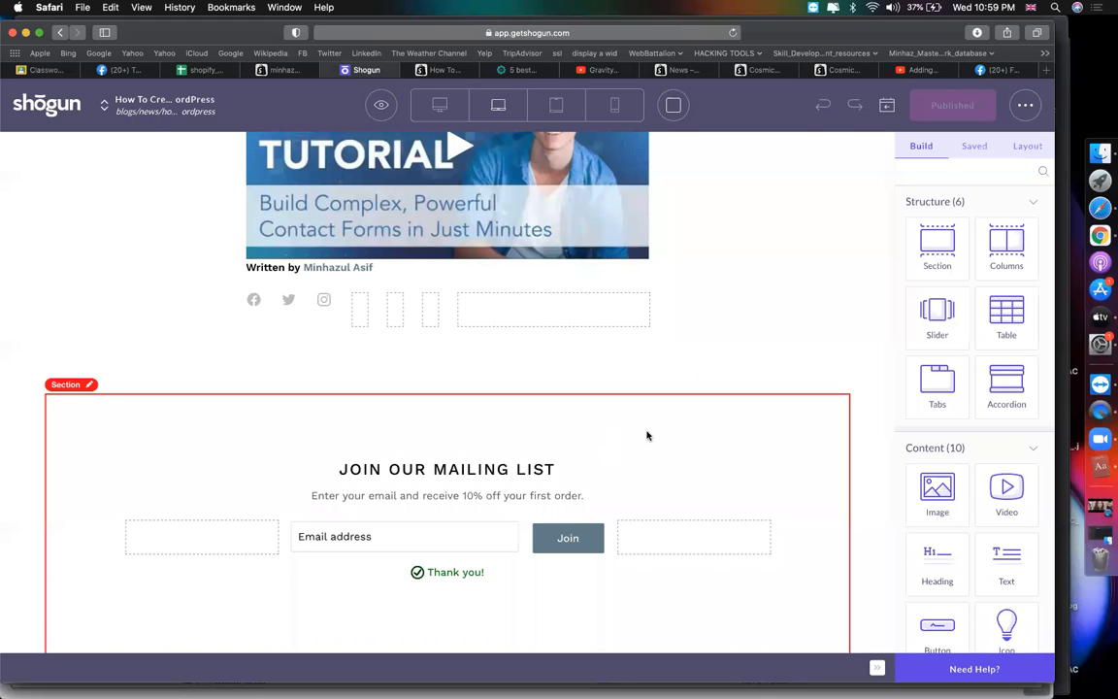
{"action": "scroll", "coordinate": [647, 435], "scroll_direction": "up", "scroll_amount": 20}
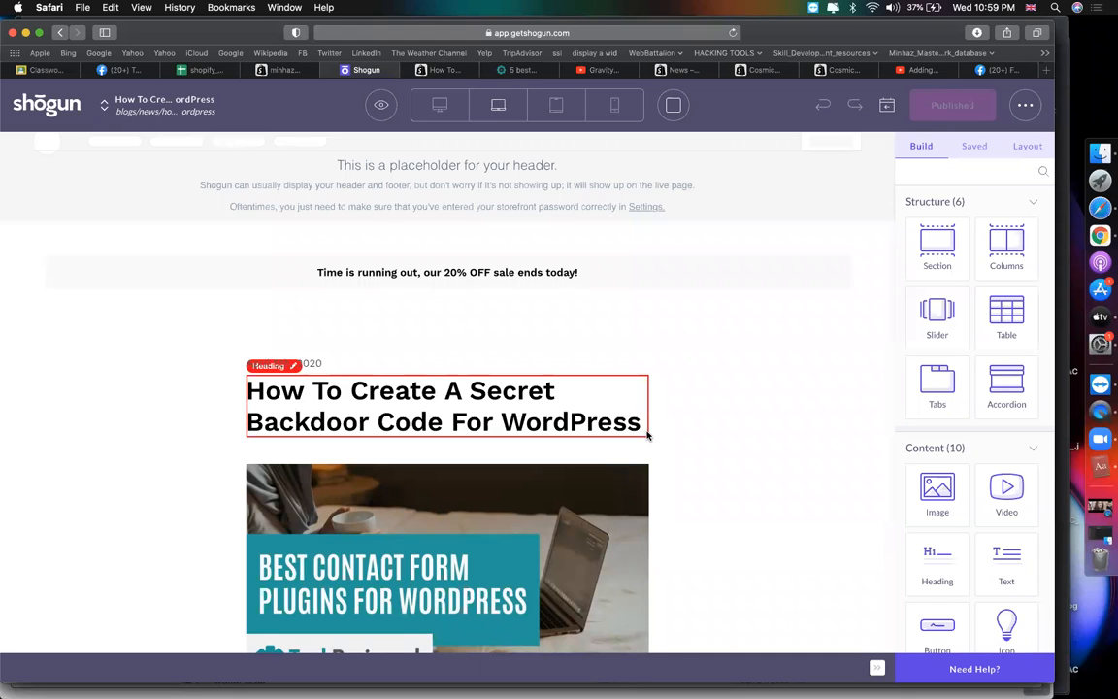
{"action": "scroll", "coordinate": [647, 435], "scroll_direction": "down", "scroll_amount": 20}
{"action": "scroll", "coordinate": [647, 436], "scroll_direction": "down", "scroll_amount": 5}
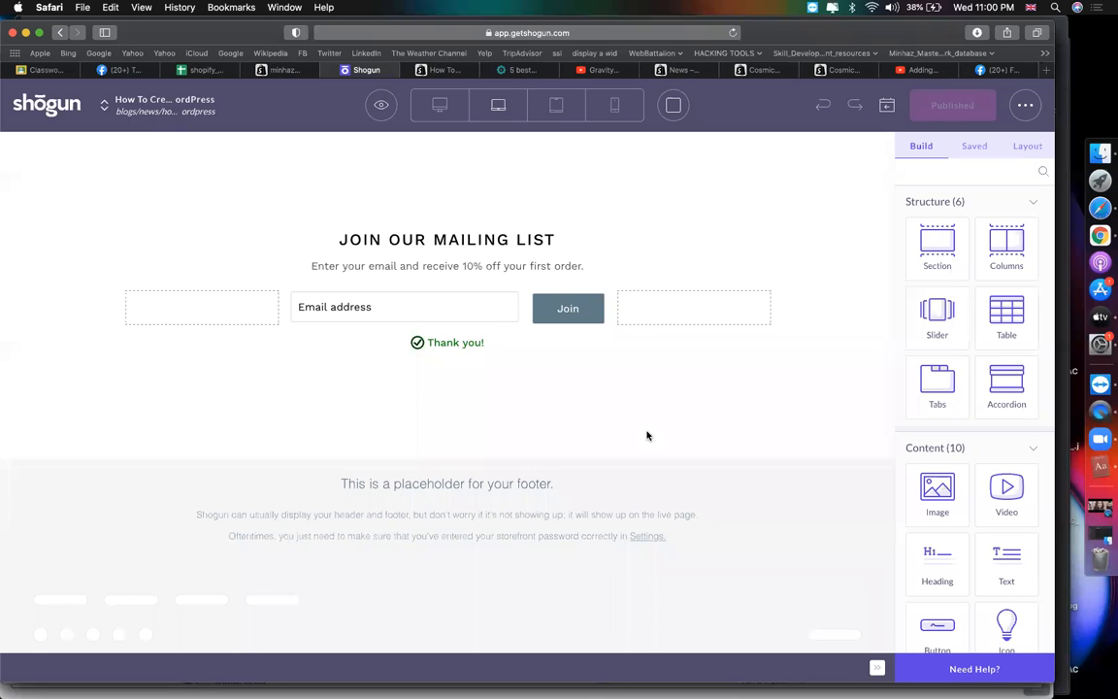
{"action": "scroll", "coordinate": [647, 436], "scroll_direction": "up", "scroll_amount": 10}
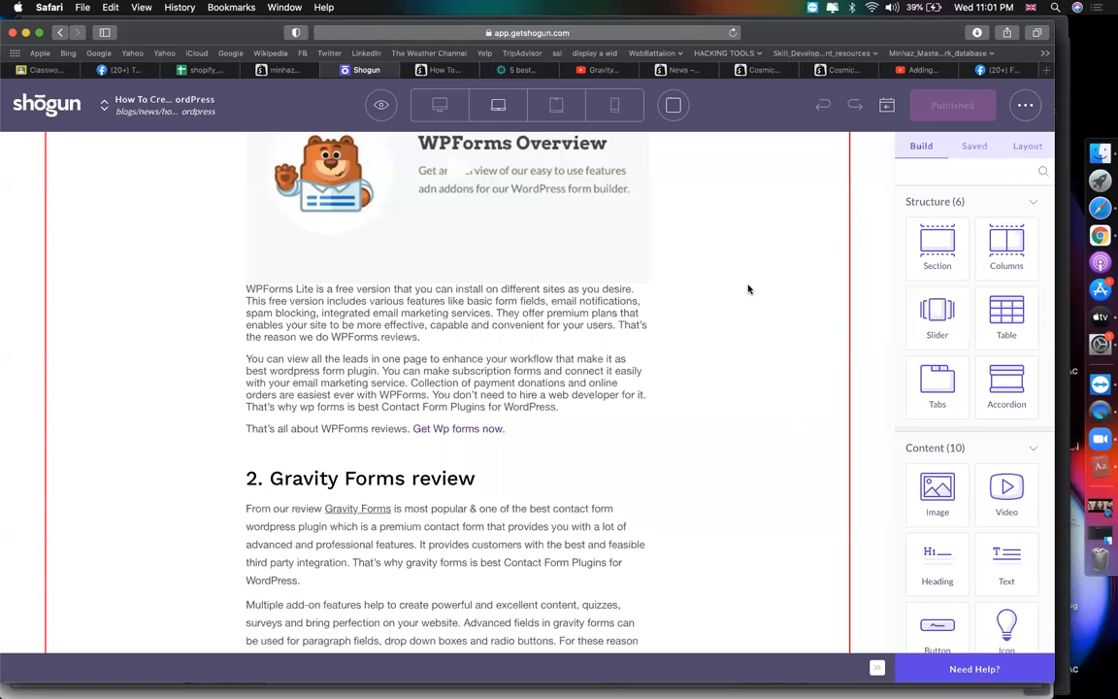
Examine the blog page's WPForms and Gravity Forms reviews, the mailing list section and the footer placeholder
{"action": "left_click", "coordinate": [442, 320]}
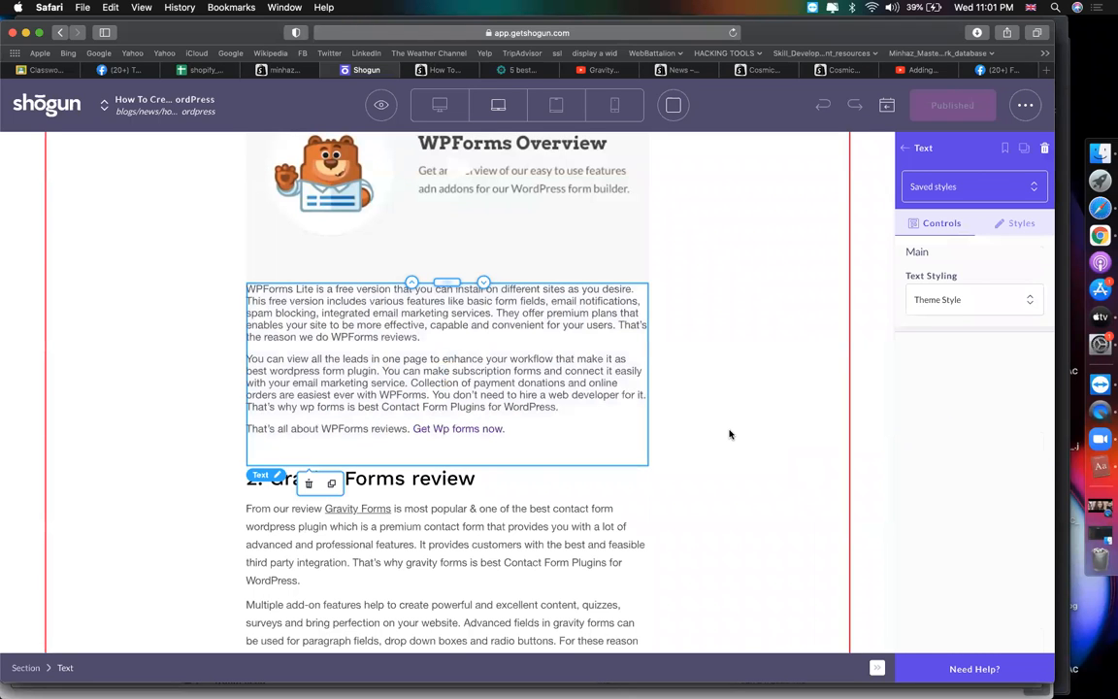
{"action": "left_click", "coordinate": [779, 451]}
{"action": "scroll", "coordinate": [776, 453], "scroll_direction": "down", "scroll_amount": 10}
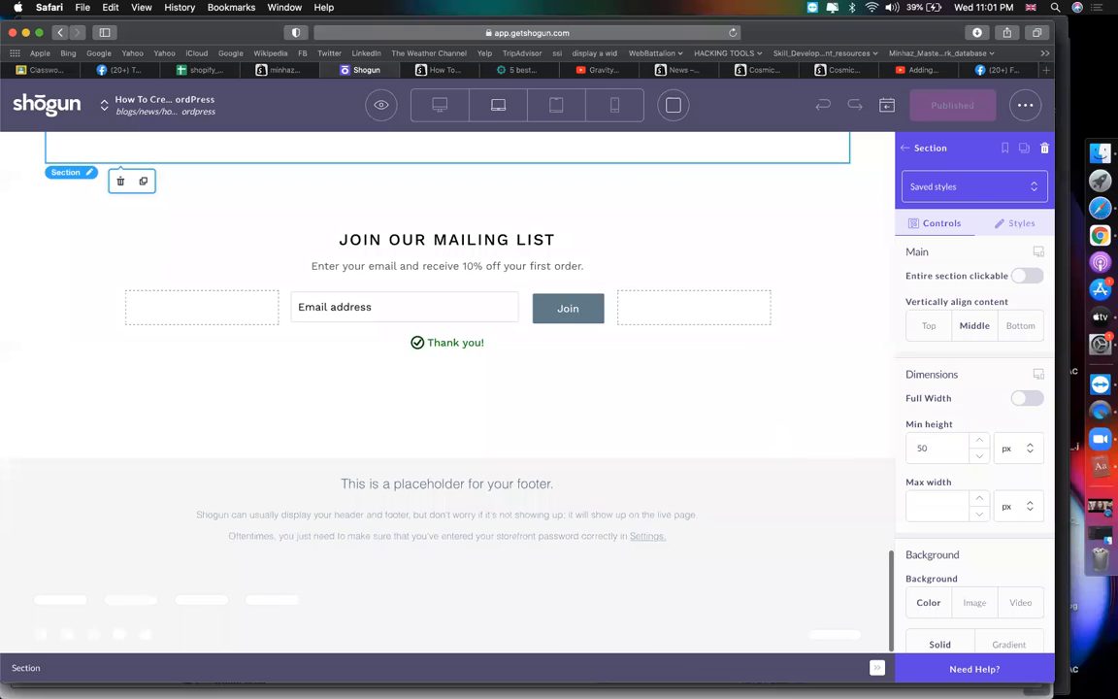
{"action": "scroll", "coordinate": [756, 440], "scroll_direction": "up", "scroll_amount": 5}
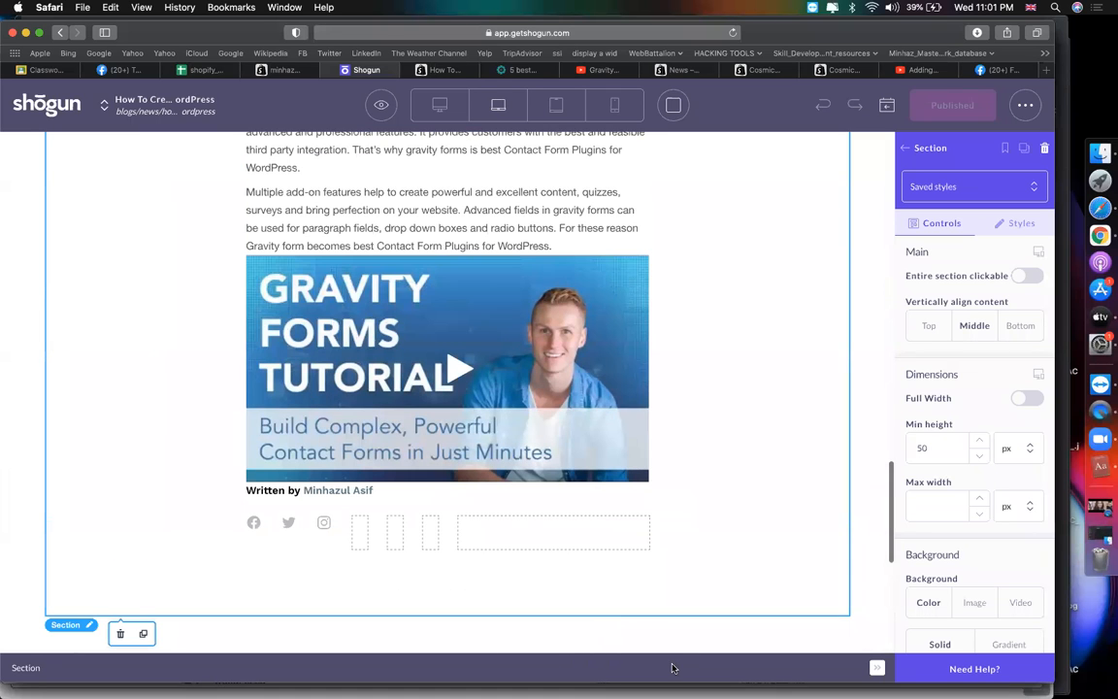
{"action": "scroll", "coordinate": [753, 519], "scroll_direction": "up", "scroll_amount": 5}
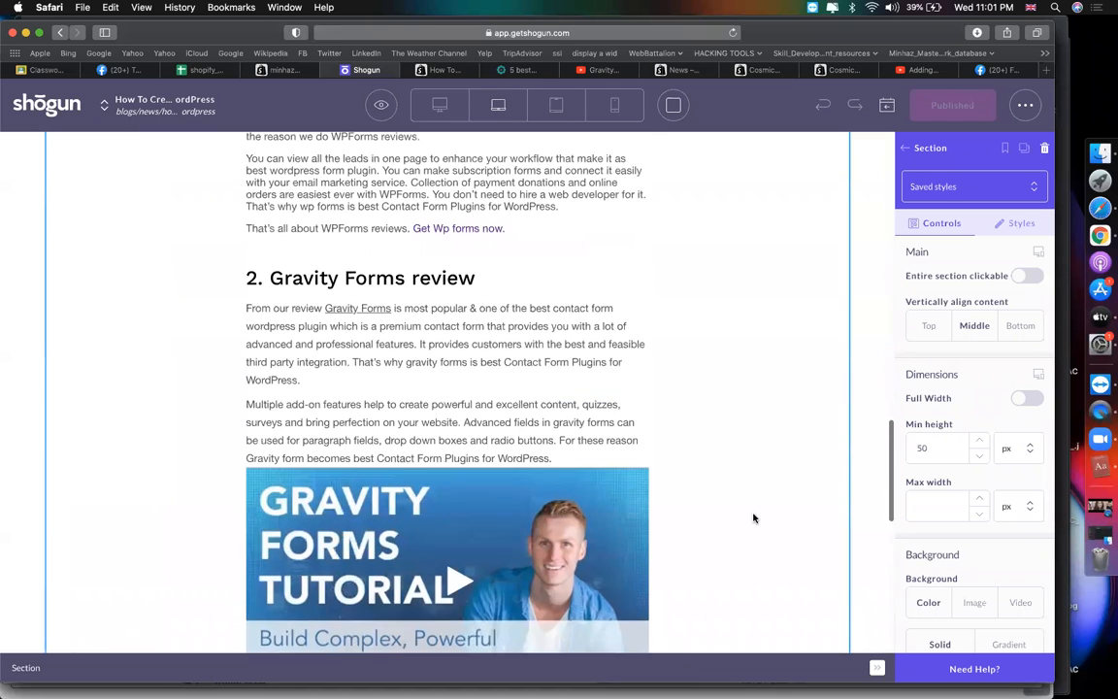
Switch to the store's News page and load fiverr.com in its place
{"action": "left_click", "coordinate": [677, 70]}
{"action": "left_click", "coordinate": [644, 34]}
{"action": "type", "text": "fr"}
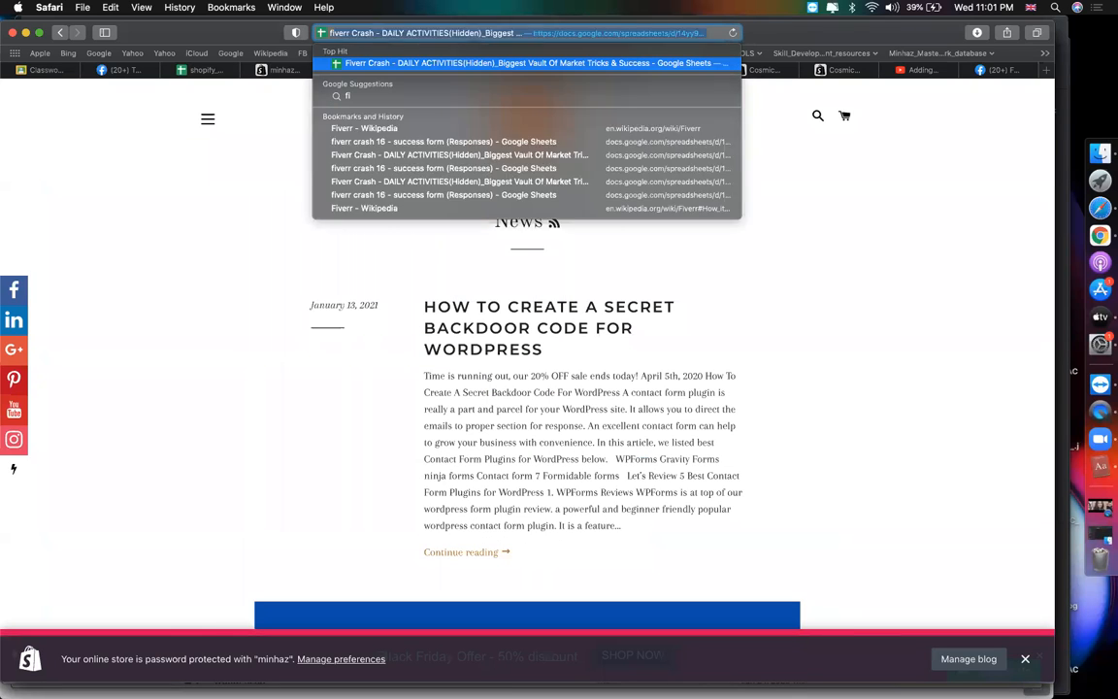
{"action": "key", "text": "Return"}
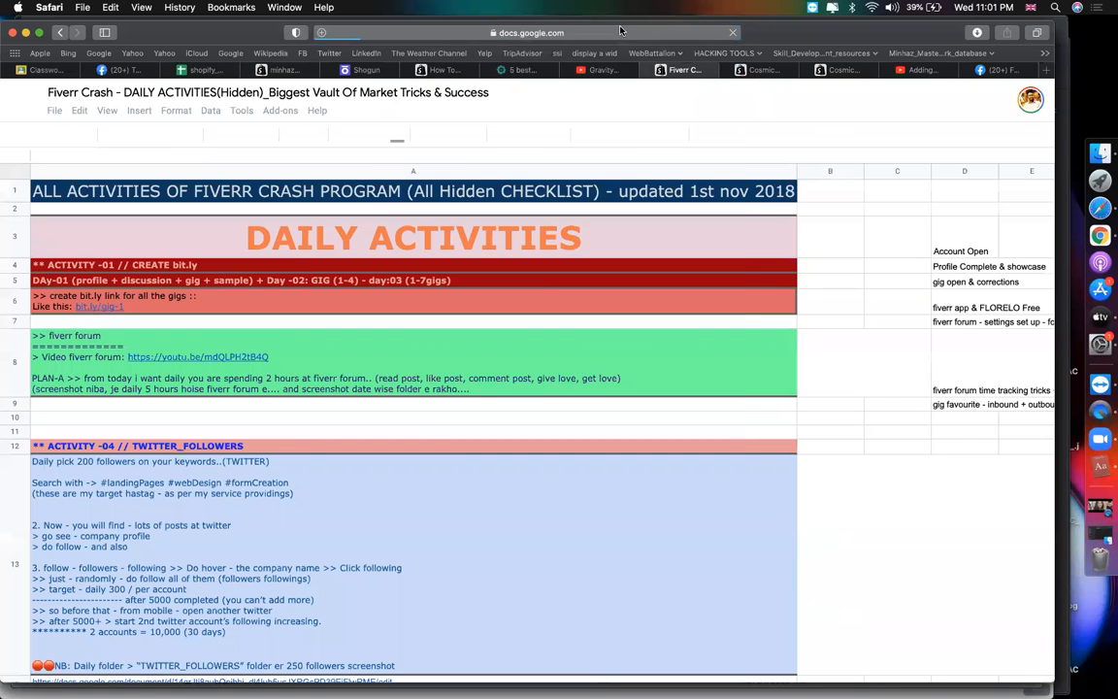
{"action": "left_click", "coordinate": [621, 32]}
{"action": "type", "text": "fiverr.com"}
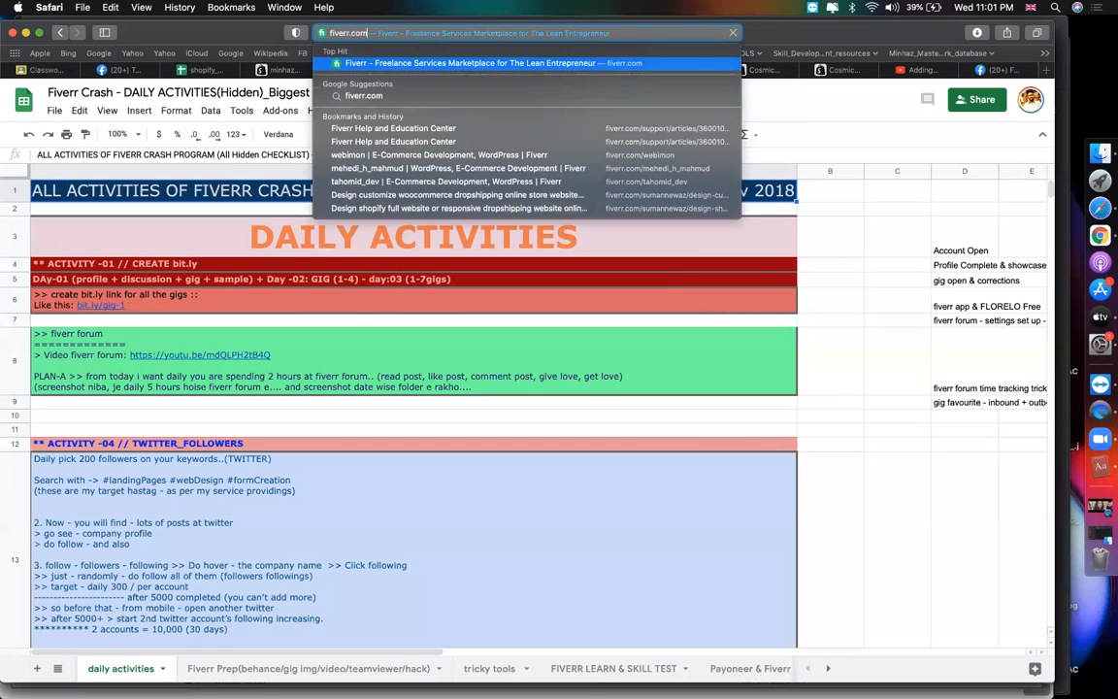
{"action": "key", "text": "Return"}
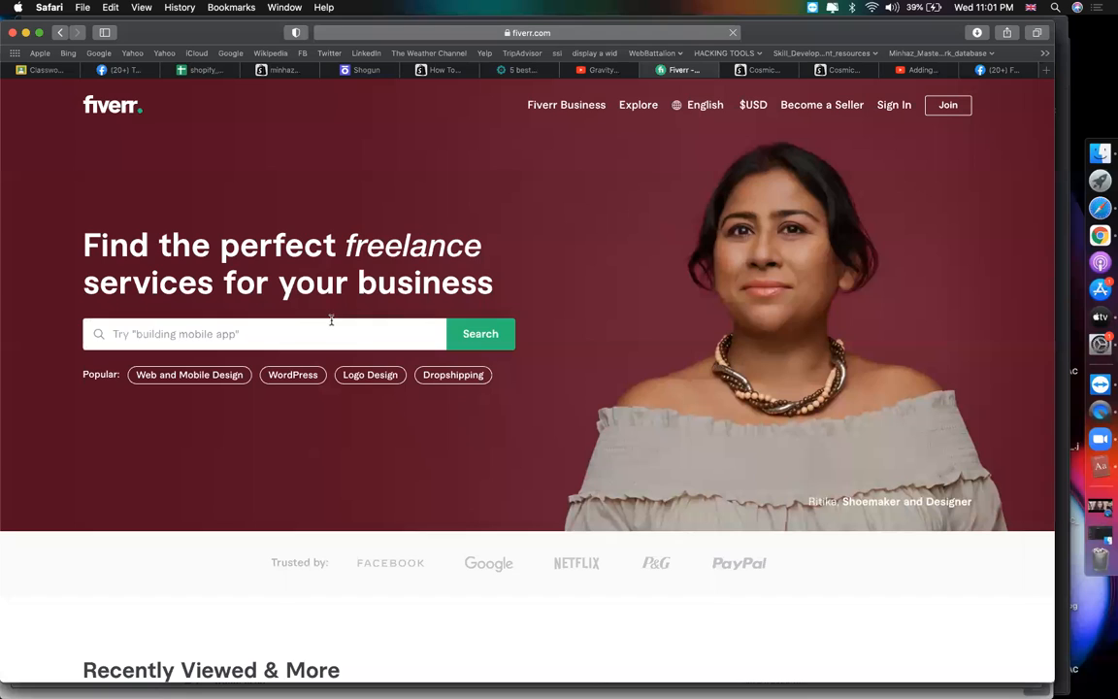
Search Fiverr's services for "shopify page builder"
{"action": "left_click", "coordinate": [298, 330]}
{"action": "type", "text": "shopify "}
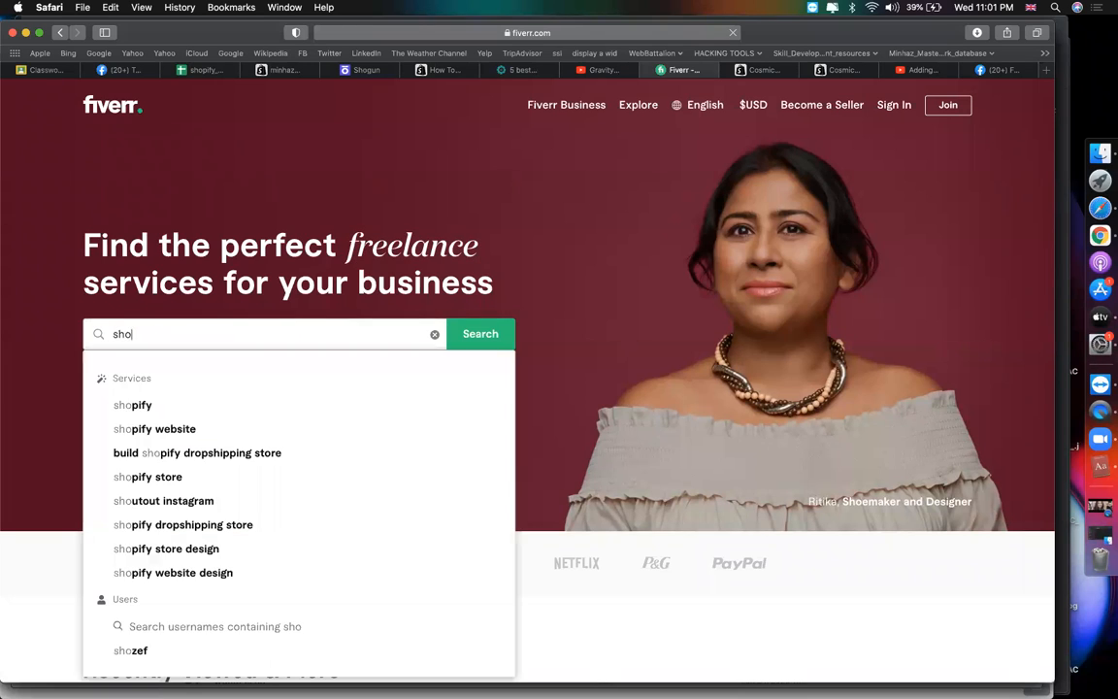
{"action": "type", "text": "p"}
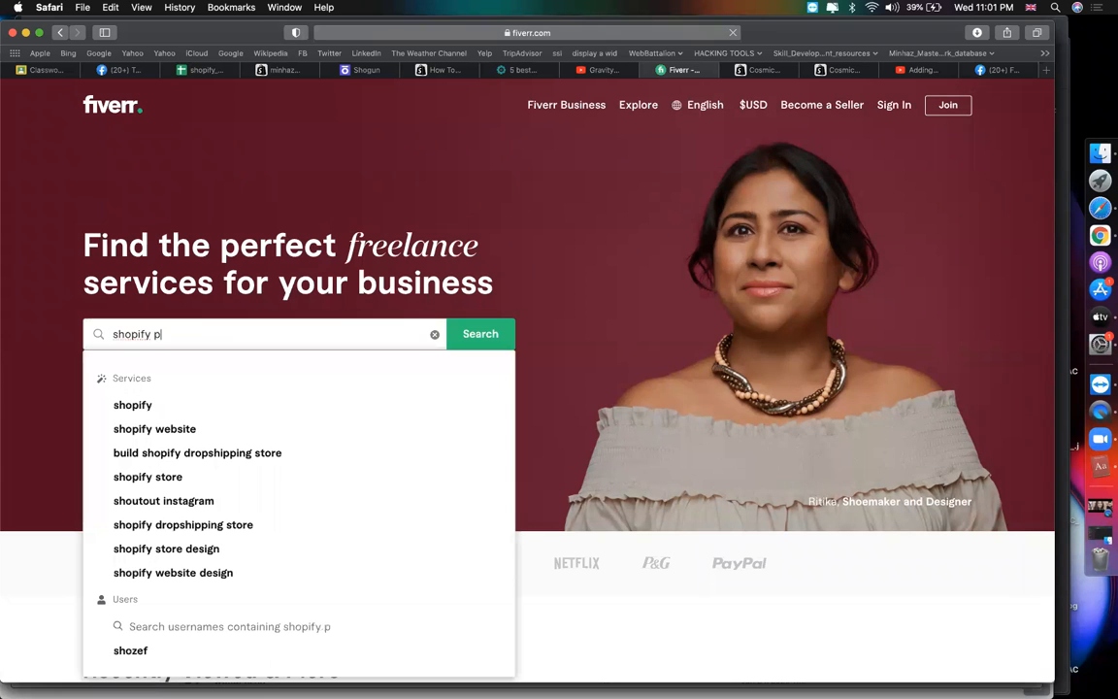
{"action": "type", "text": "age builde"}
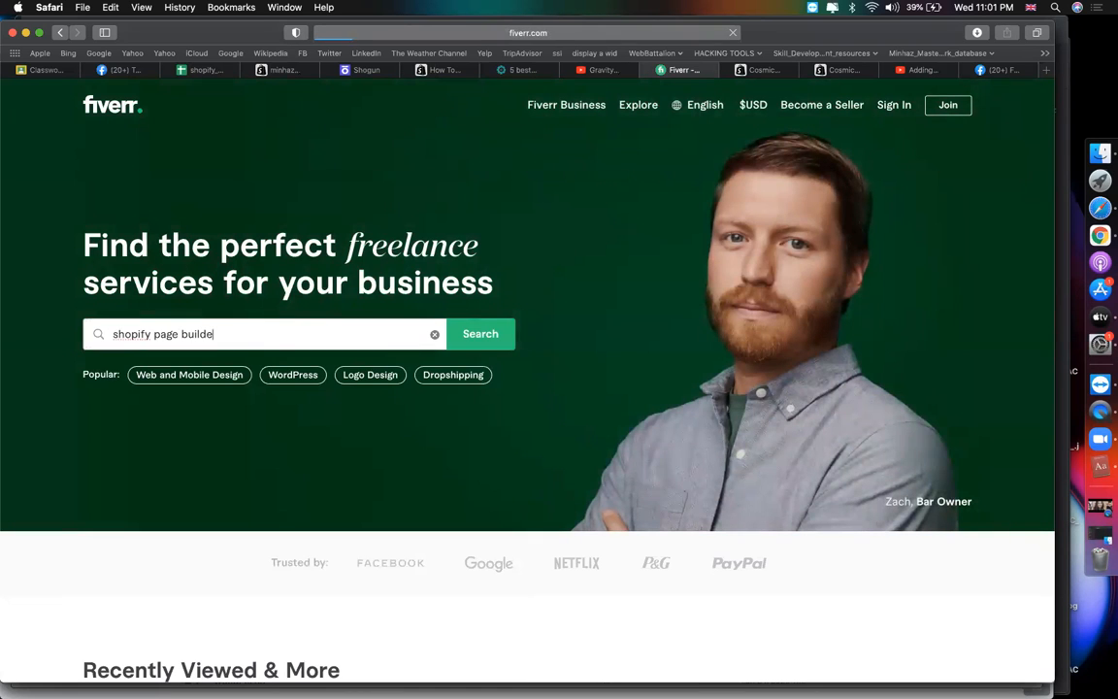
{"action": "key", "text": "Return"}
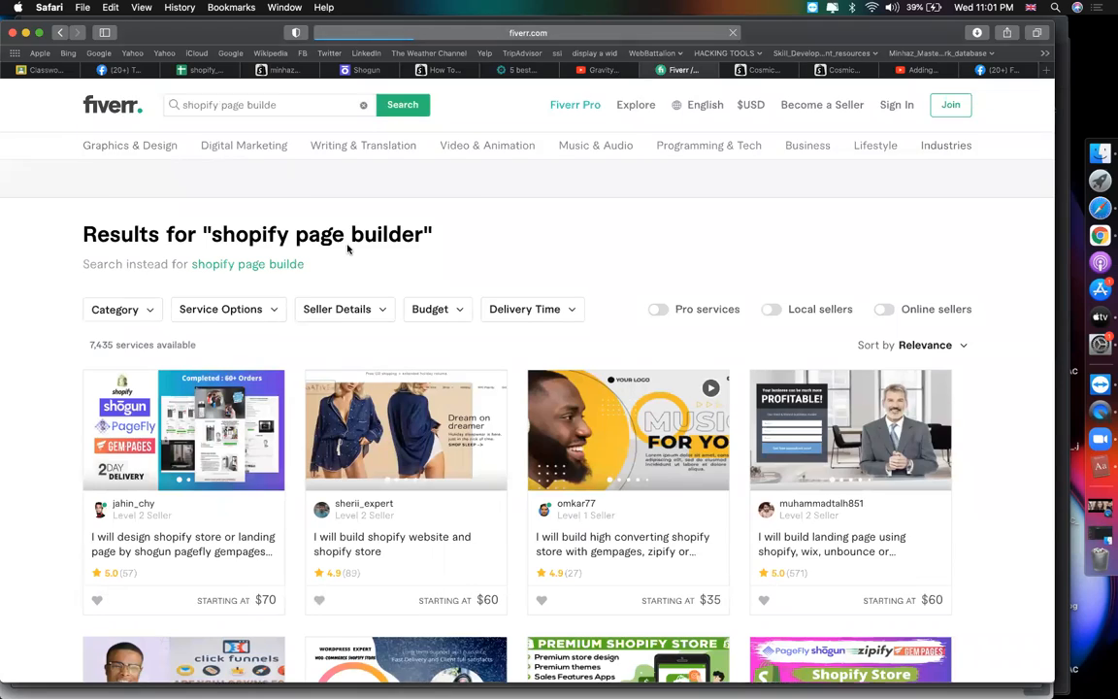
Look through the Shopify page builder gigs, comparing their titles, ratings and starting prices
{"action": "scroll", "coordinate": [148, 203], "scroll_direction": "down", "scroll_amount": 3}
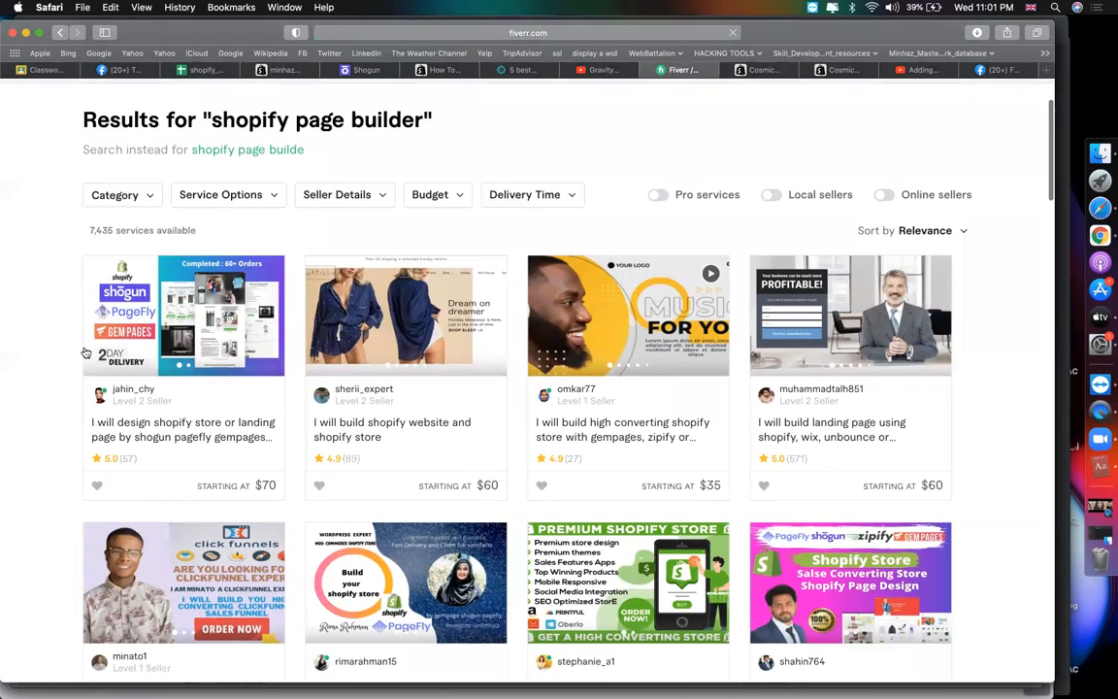
{"action": "scroll", "coordinate": [85, 354], "scroll_direction": "down", "scroll_amount": 2}
{"action": "scroll", "coordinate": [124, 305], "scroll_direction": "up", "scroll_amount": 2}
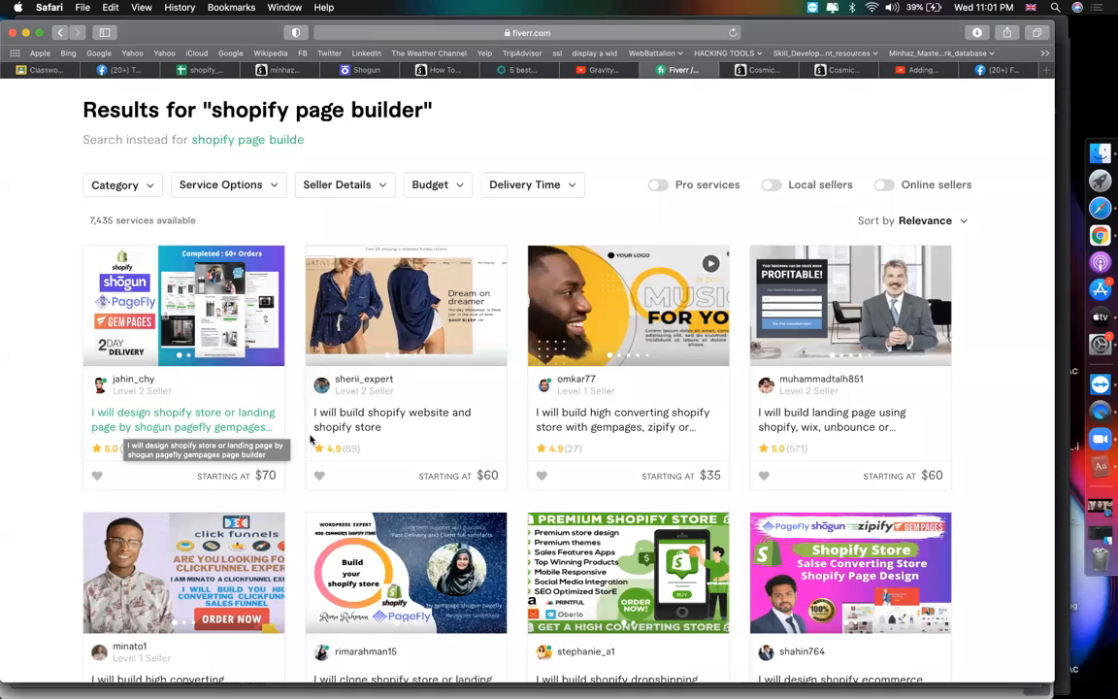
{"action": "scroll", "coordinate": [379, 449], "scroll_direction": "down", "scroll_amount": 1}
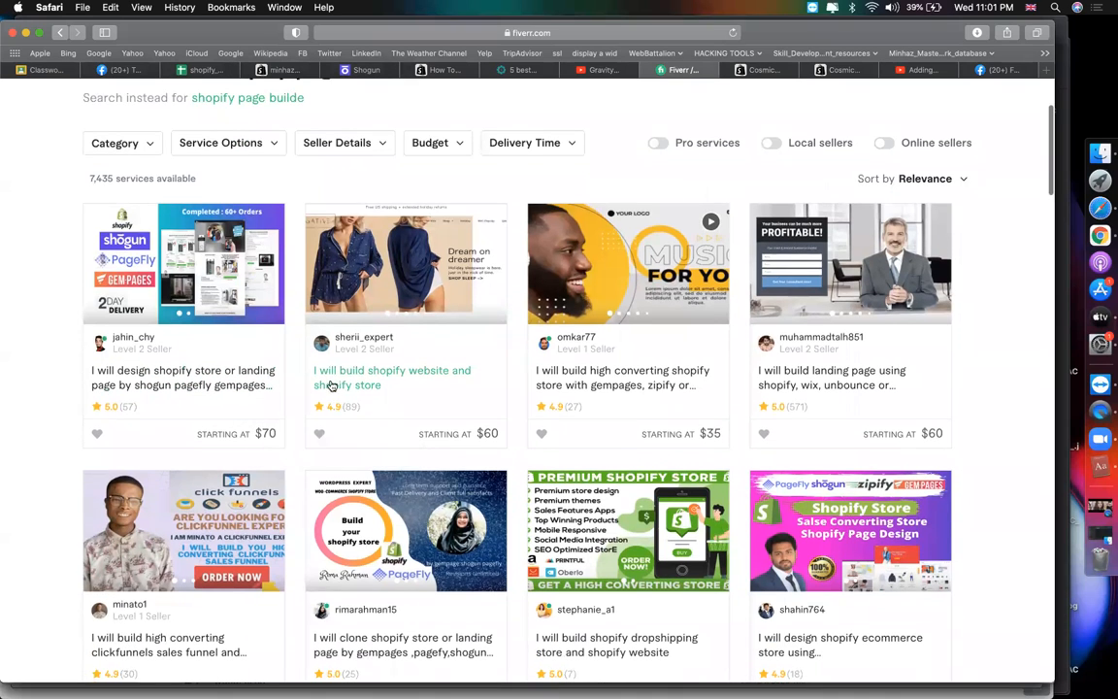
{"action": "scroll", "coordinate": [395, 385], "scroll_direction": "down", "scroll_amount": 10}
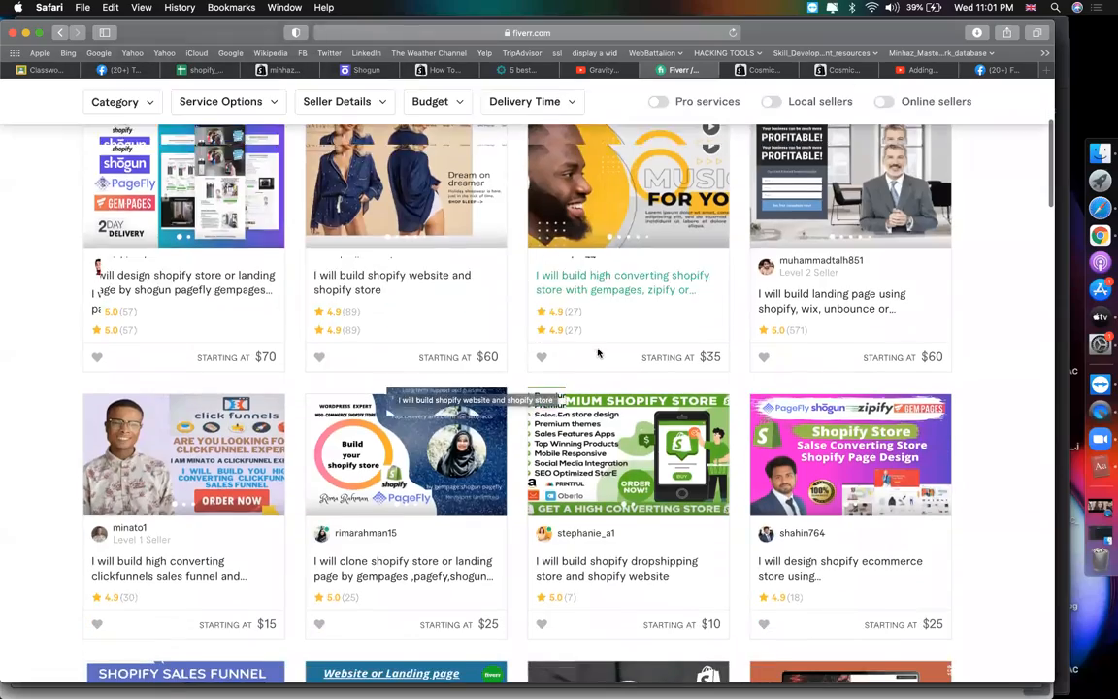
{"action": "scroll", "coordinate": [464, 499], "scroll_direction": "down", "scroll_amount": 5}
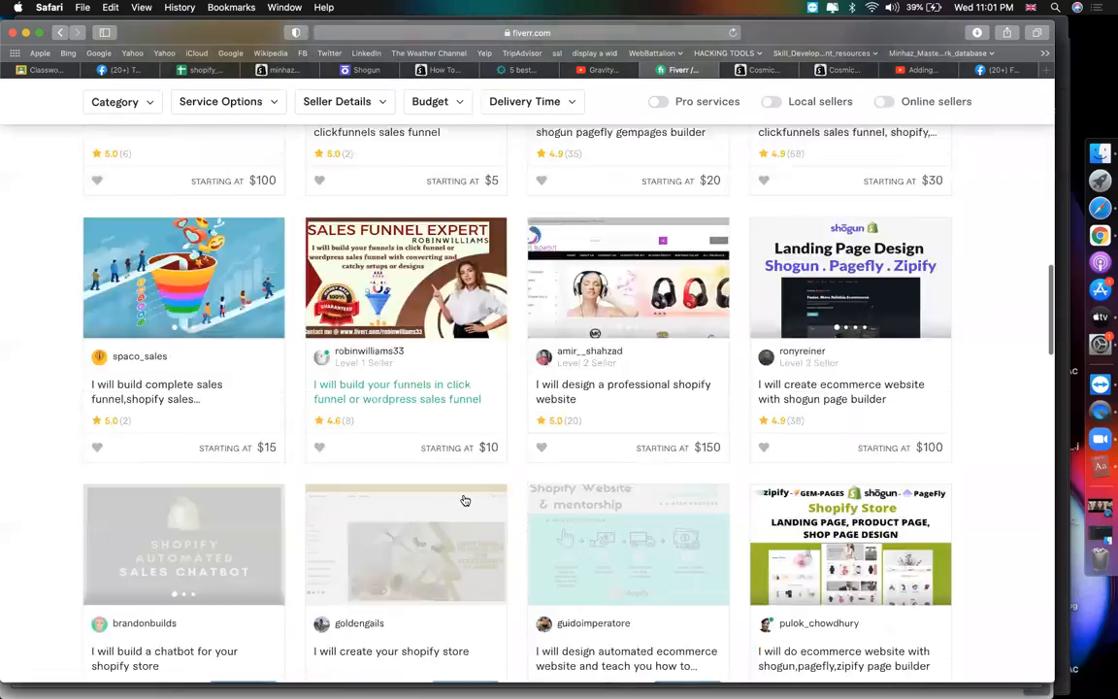
Replace the Fiverr search term with "shogun" and run the search
{"action": "scroll", "coordinate": [465, 498], "scroll_direction": "up", "scroll_amount": 15}
{"action": "triple_click", "coordinate": [248, 109]}
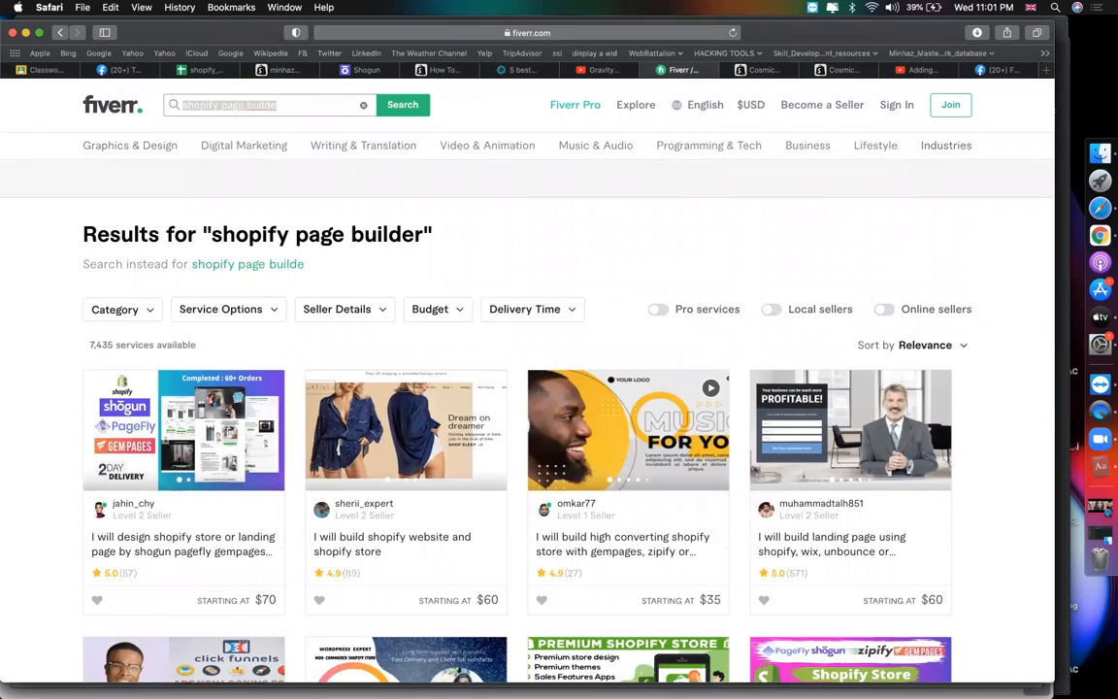
{"action": "type", "text": "shogun"}
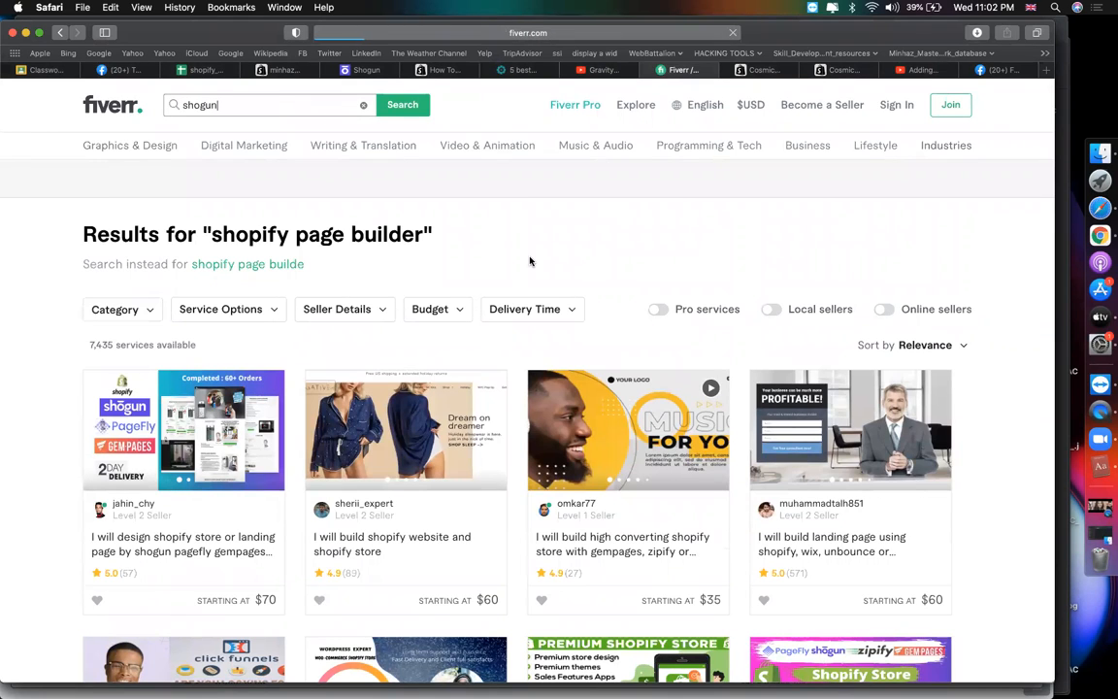
{"action": "key", "text": "Return"}
Browse the Shogun gigs, comparing the sellers' thumbnails, service titles, seller levels, ratings and starting prices
{"action": "scroll", "coordinate": [439, 349], "scroll_direction": "down", "scroll_amount": 3}
{"action": "scroll", "coordinate": [427, 355], "scroll_direction": "up", "scroll_amount": 3}
{"action": "scroll", "coordinate": [219, 460], "scroll_direction": "down", "scroll_amount": 5}
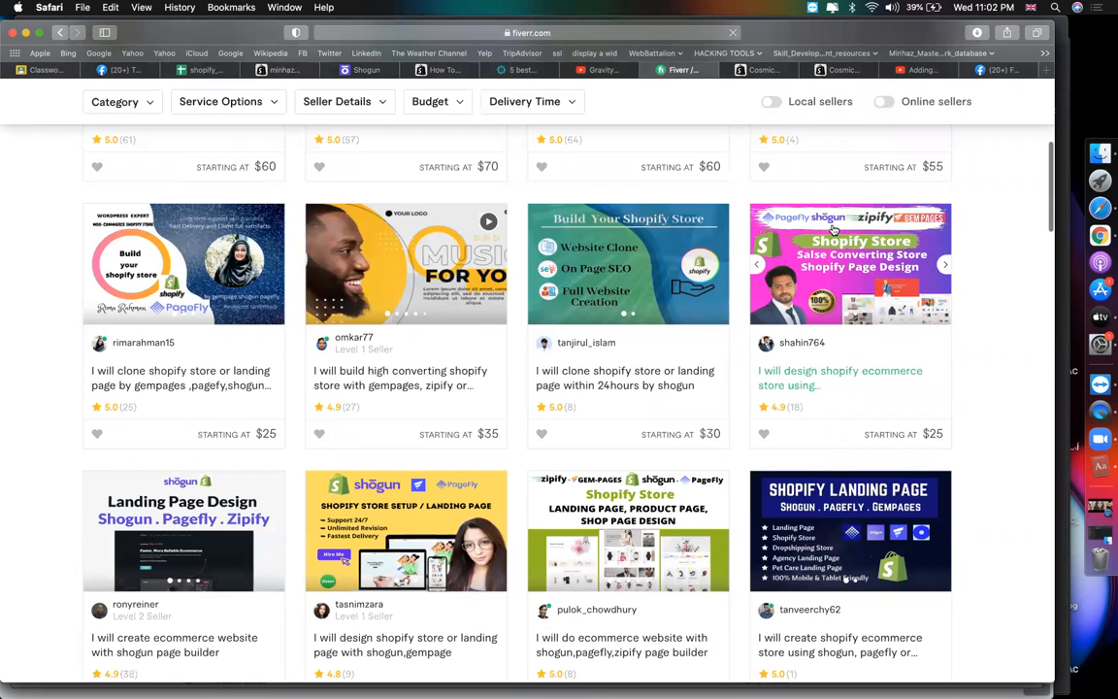
{"action": "scroll", "coordinate": [627, 529], "scroll_direction": "down", "scroll_amount": 3}
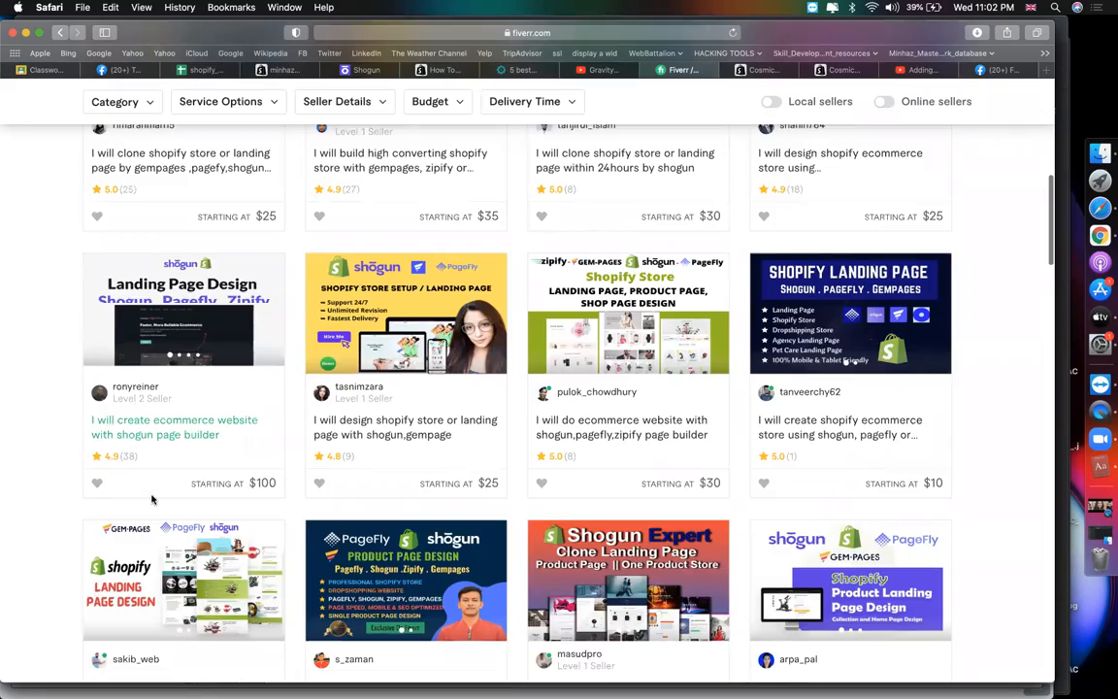
{"action": "scroll", "coordinate": [152, 496], "scroll_direction": "down", "scroll_amount": 9}
{"action": "scroll", "coordinate": [152, 497], "scroll_direction": "down", "scroll_amount": 10}
{"action": "scroll", "coordinate": [152, 466], "scroll_direction": "up", "scroll_amount": 8}
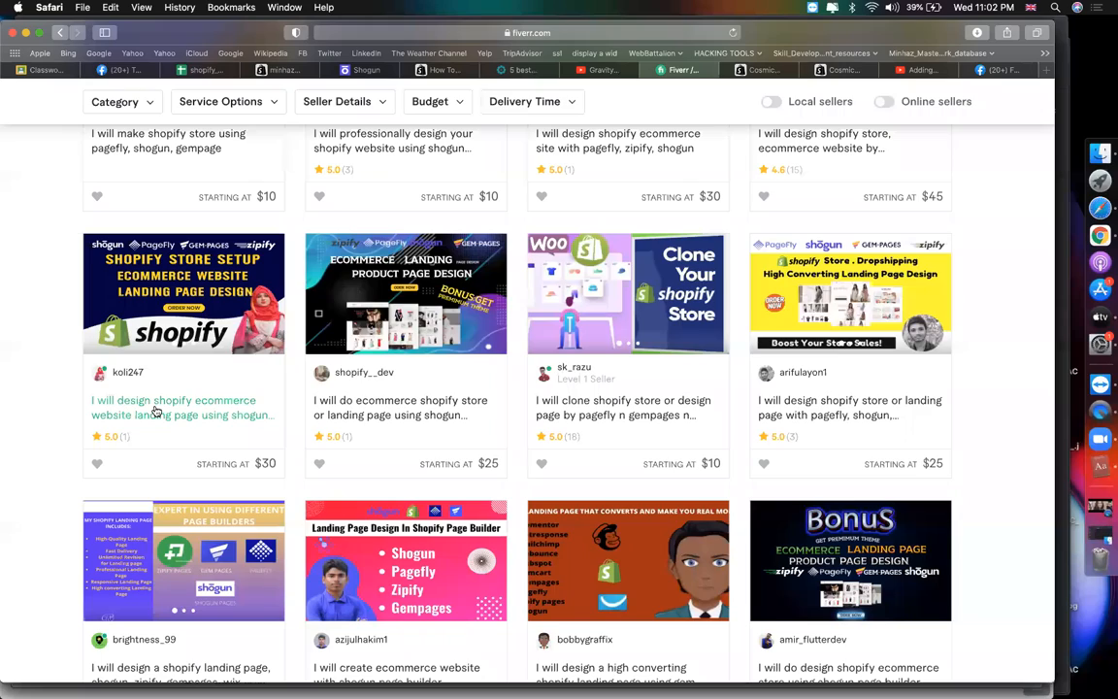
{"action": "scroll", "coordinate": [156, 411], "scroll_direction": "up", "scroll_amount": 15}
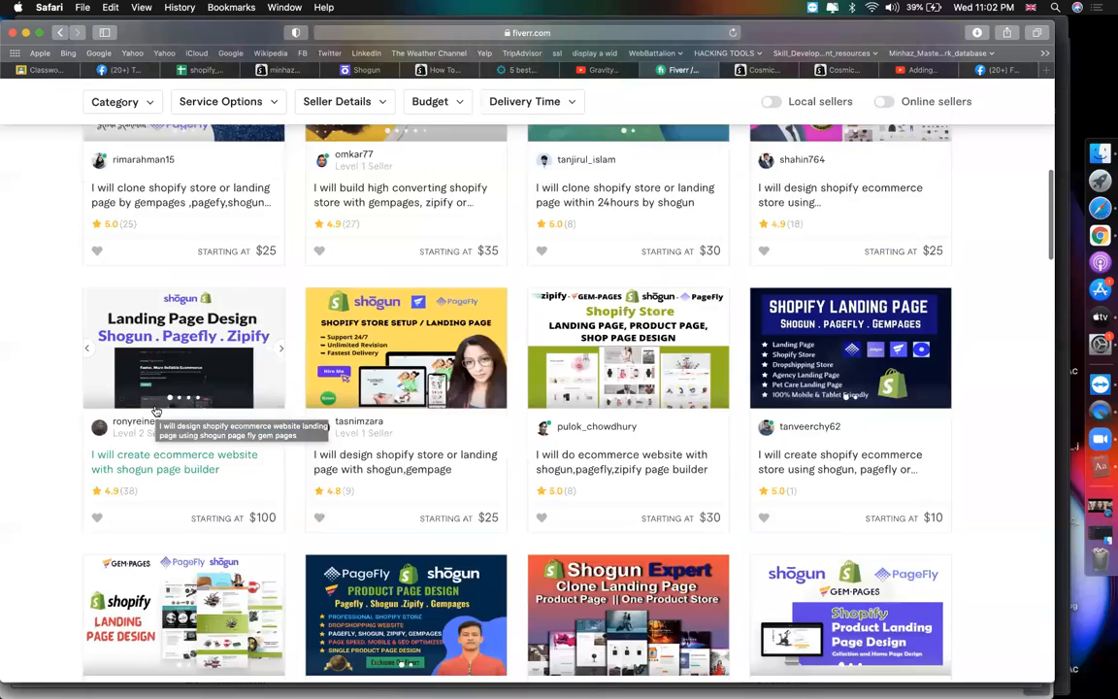
{"action": "scroll", "coordinate": [155, 411], "scroll_direction": "down", "scroll_amount": 5}
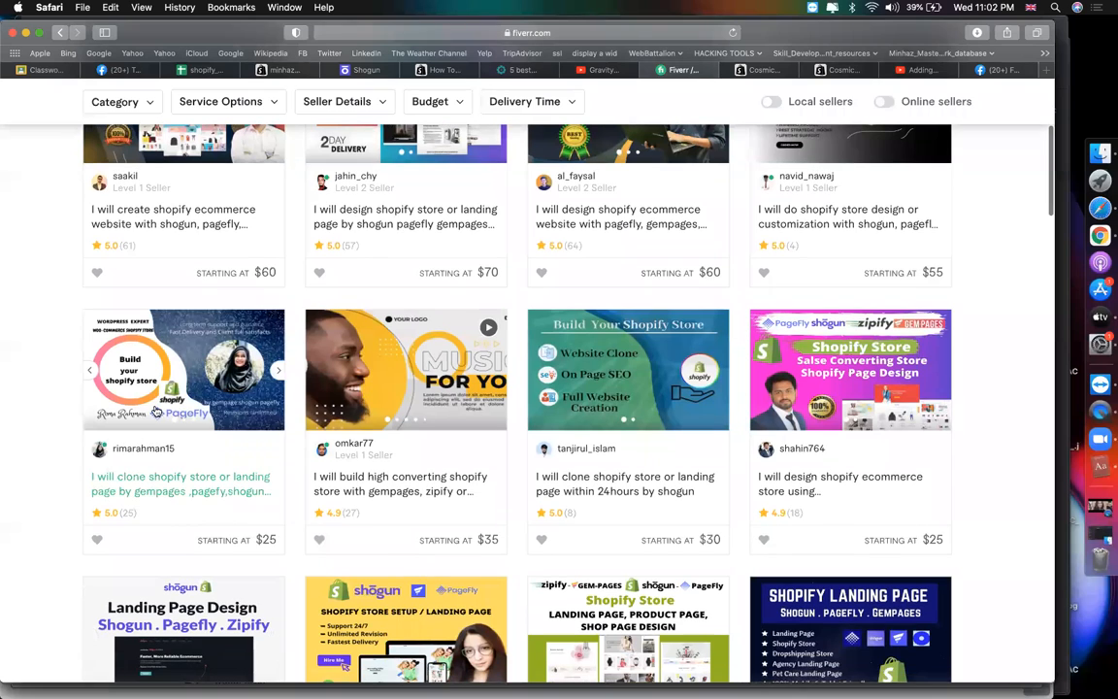
{"action": "mouse_move", "coordinate": [373, 187]}
{"action": "scroll", "coordinate": [359, 220], "scroll_direction": "down", "scroll_amount": 1}
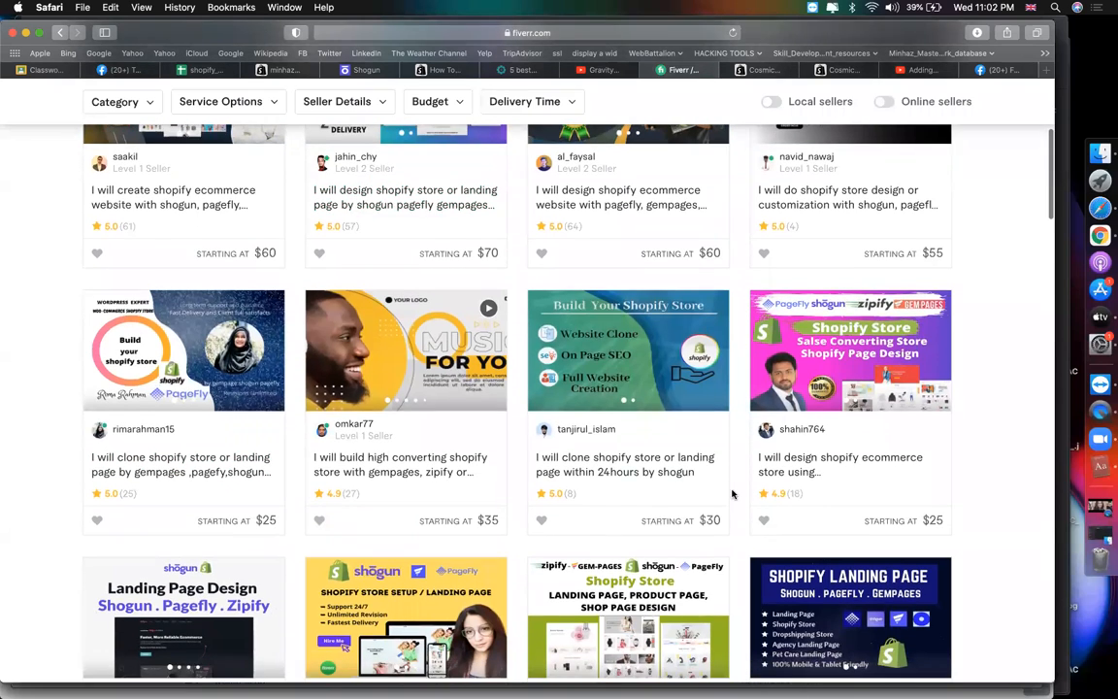
{"action": "scroll", "coordinate": [841, 461], "scroll_direction": "down", "scroll_amount": 5}
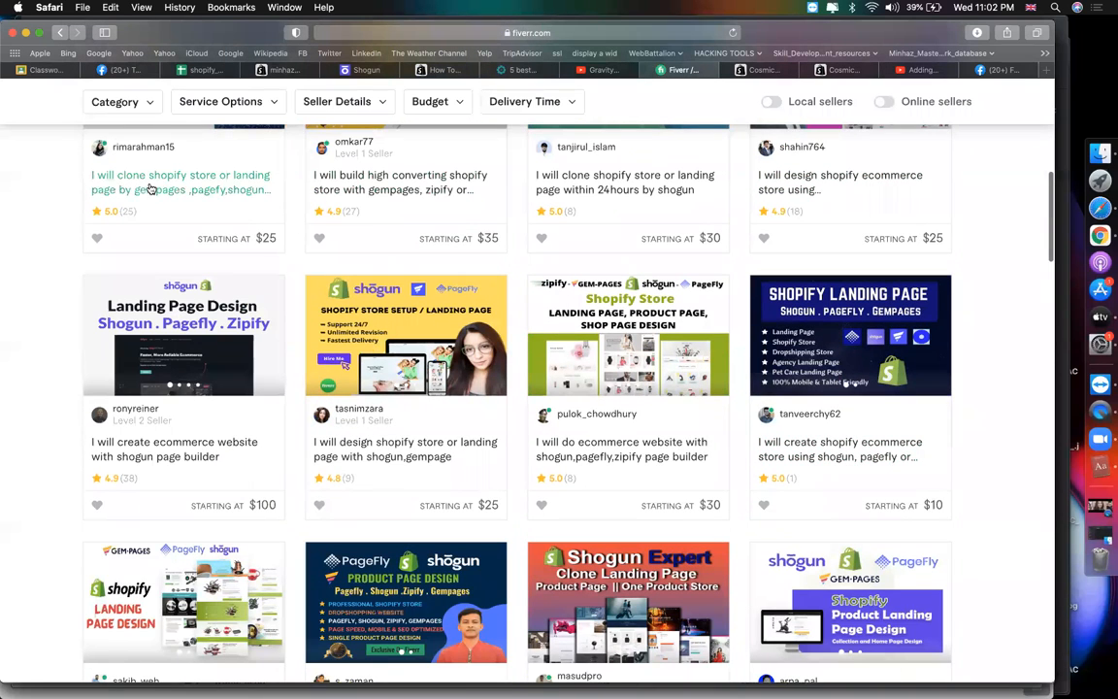
{"action": "scroll", "coordinate": [94, 448], "scroll_direction": "down", "scroll_amount": 2}
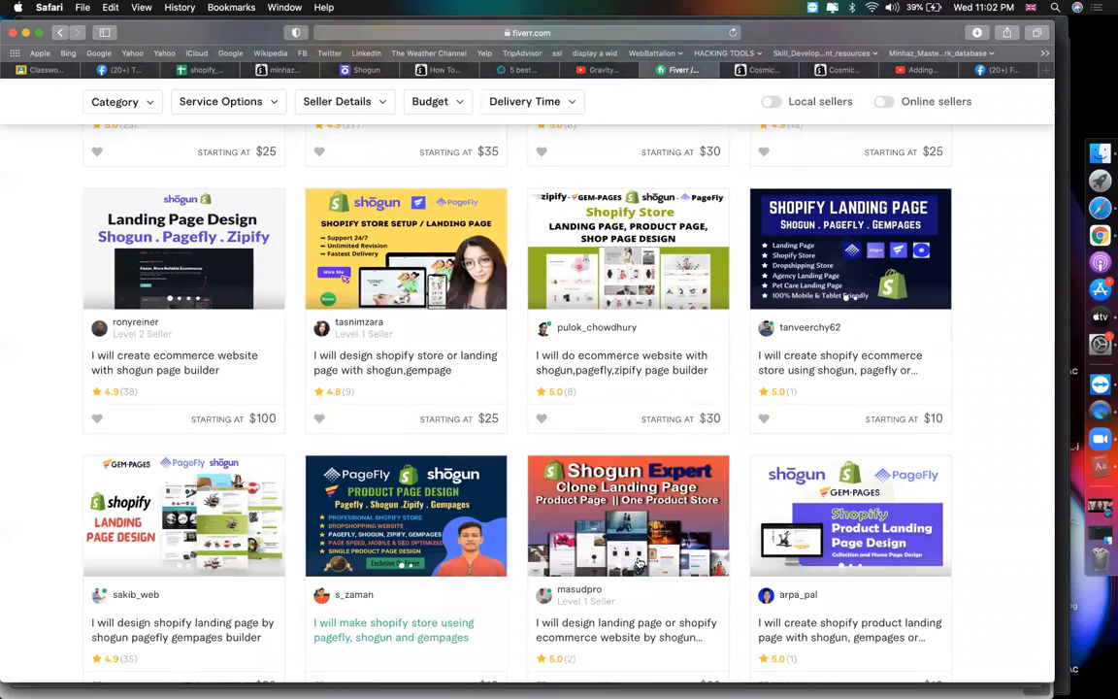
{"action": "scroll", "coordinate": [978, 419], "scroll_direction": "down", "scroll_amount": 12}
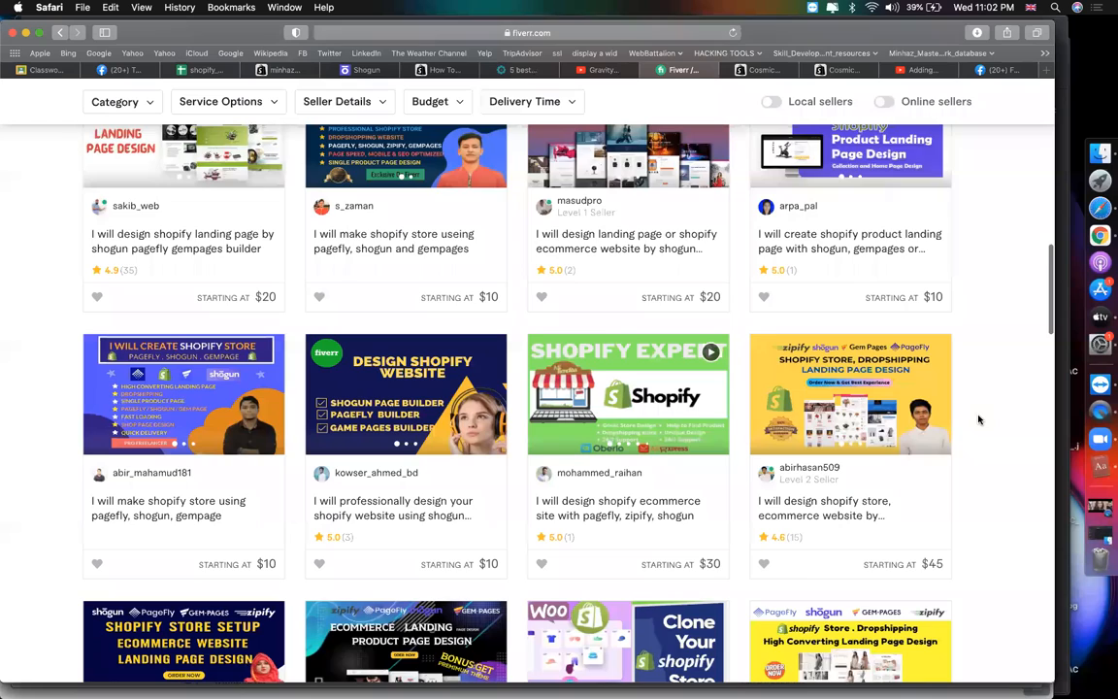
{"action": "scroll", "coordinate": [776, 388], "scroll_direction": "down", "scroll_amount": 7}
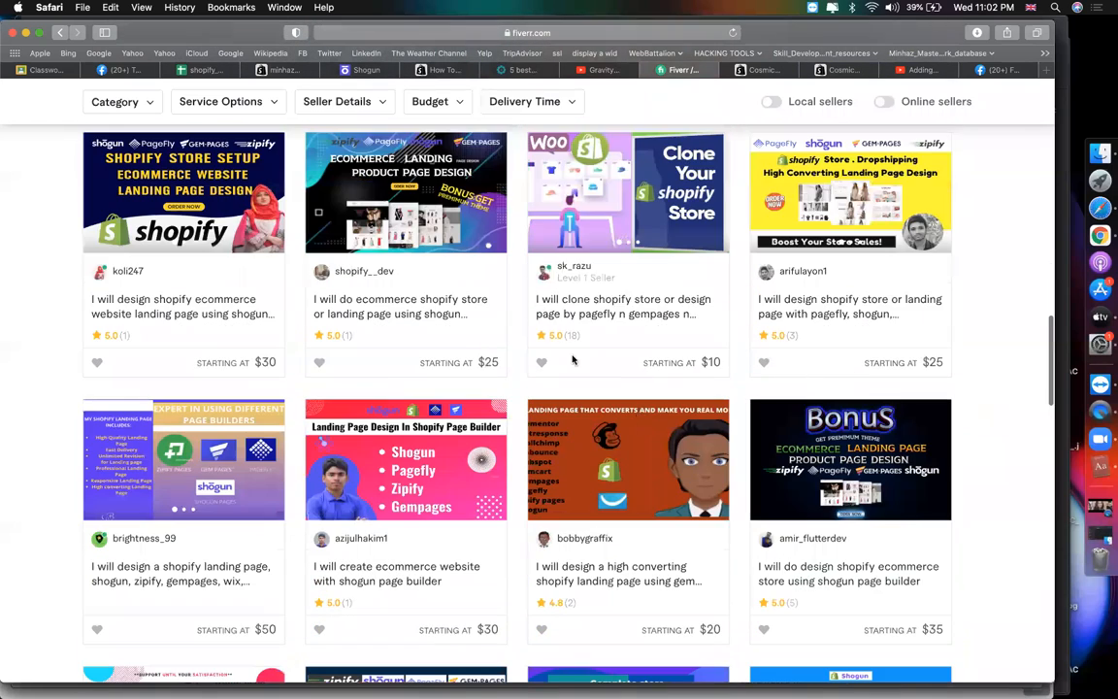
{"action": "scroll", "coordinate": [495, 456], "scroll_direction": "down", "scroll_amount": 3}
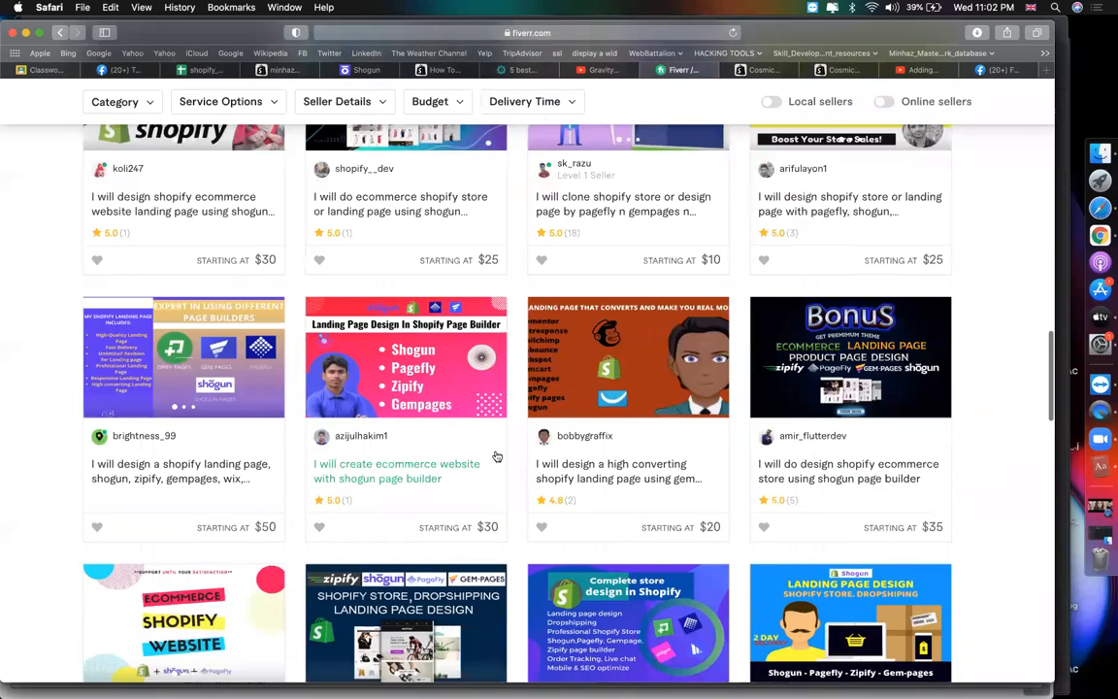
Open the gig for cloning a Shopify store or designing pages with PageFly, GemPages and Shogun, and read its description, services and overview
{"action": "scroll", "coordinate": [495, 455], "scroll_direction": "up", "scroll_amount": 1}
{"action": "scroll", "coordinate": [495, 455], "scroll_direction": "up", "scroll_amount": 4}
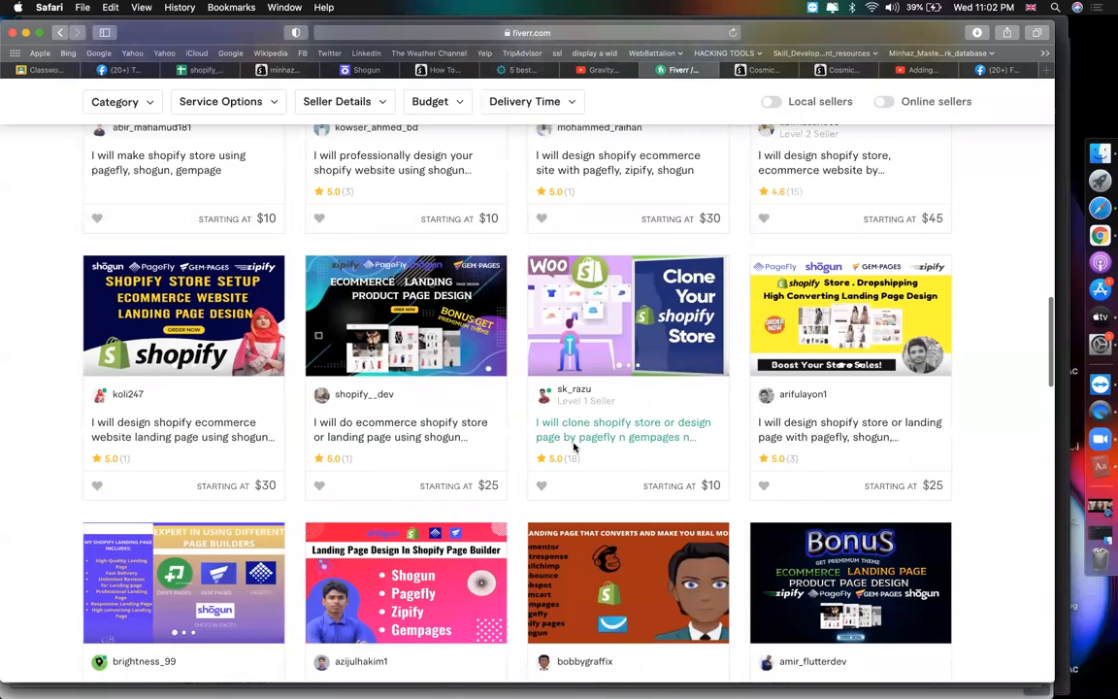
{"action": "left_click", "coordinate": [572, 442]}
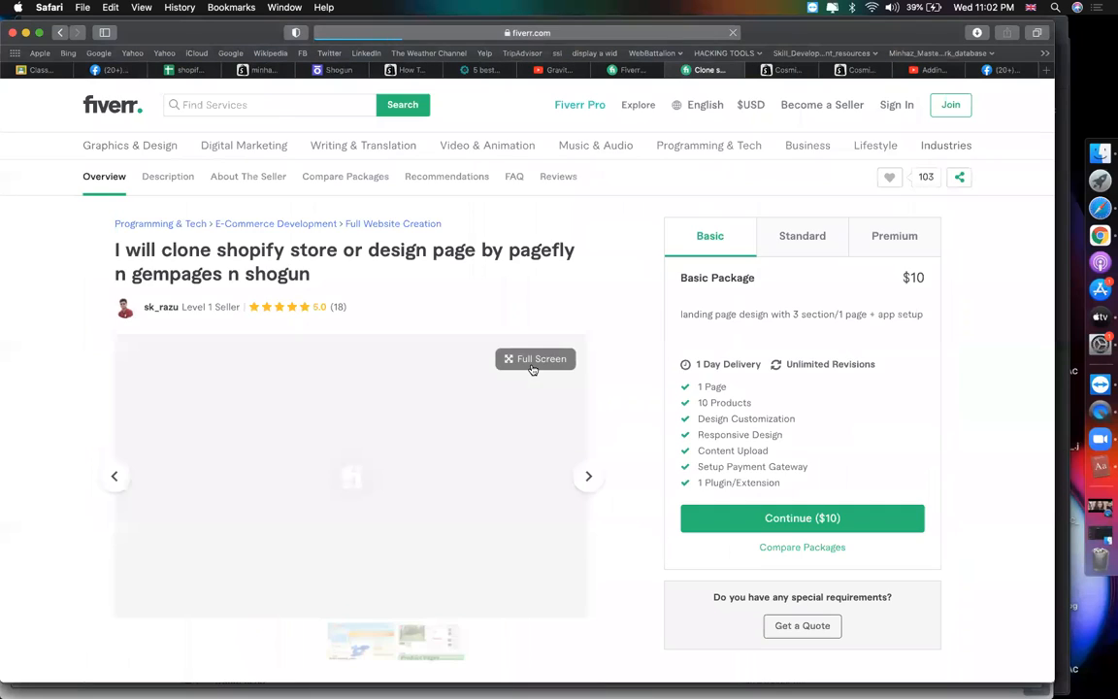
{"action": "scroll", "coordinate": [532, 365], "scroll_direction": "down", "scroll_amount": 5}
{"action": "scroll", "coordinate": [532, 368], "scroll_direction": "down", "scroll_amount": 4}
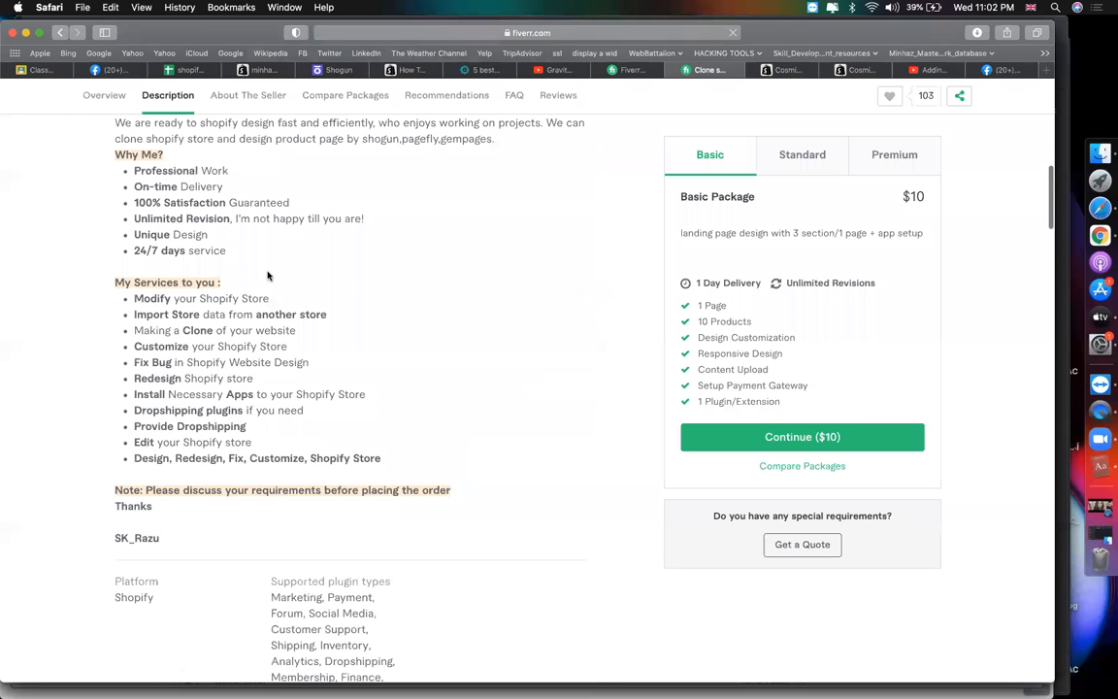
{"action": "double_click", "coordinate": [146, 299]}
{"action": "left_click", "coordinate": [281, 374]}
{"action": "scroll", "coordinate": [297, 408], "scroll_direction": "up", "scroll_amount": 1}
{"action": "scroll", "coordinate": [297, 407], "scroll_direction": "up", "scroll_amount": 1}
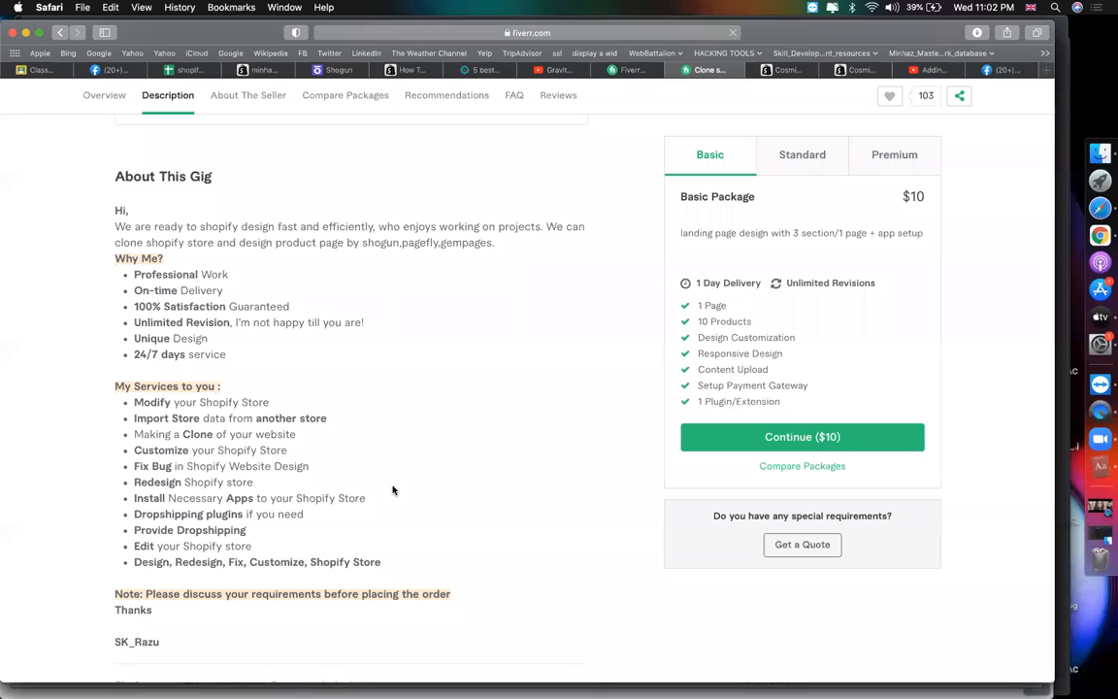
{"action": "scroll", "coordinate": [393, 490], "scroll_direction": "up", "scroll_amount": 10}
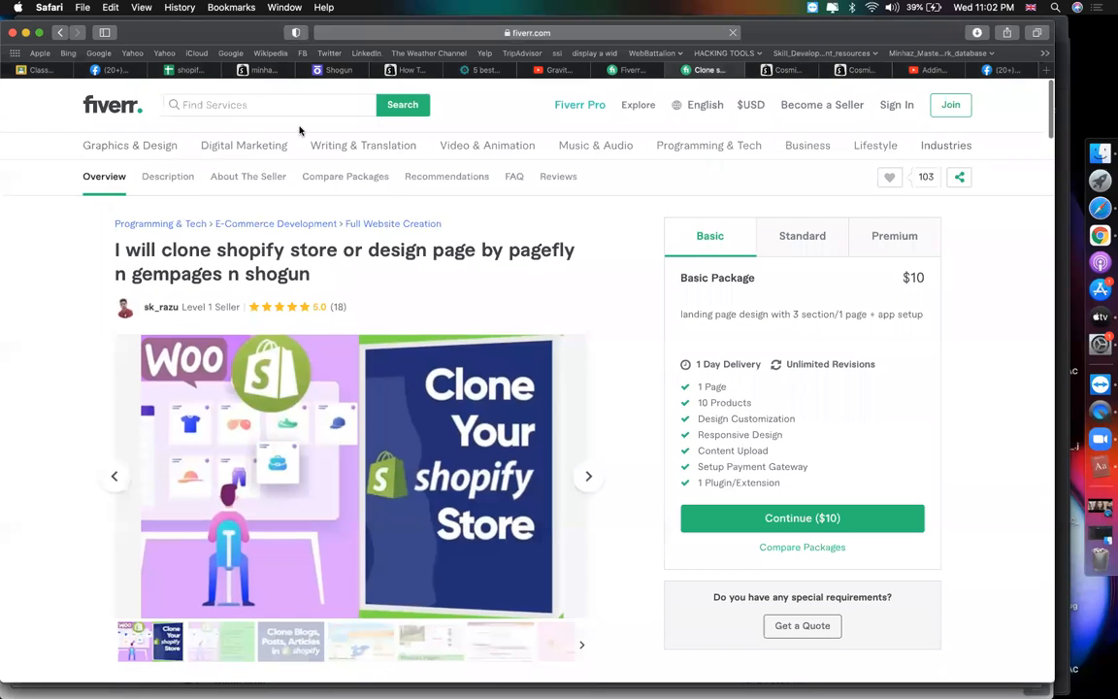
Search Fiverr for "elementor" services
{"action": "type", "text": "elementor"}
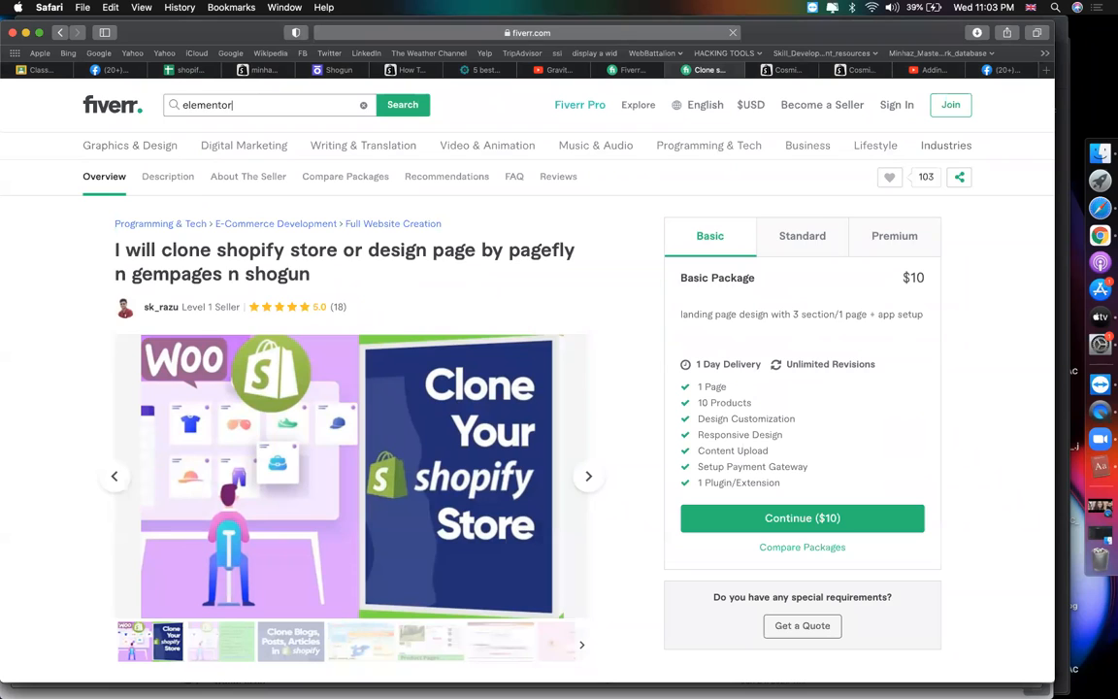
{"action": "key", "text": "Return"}
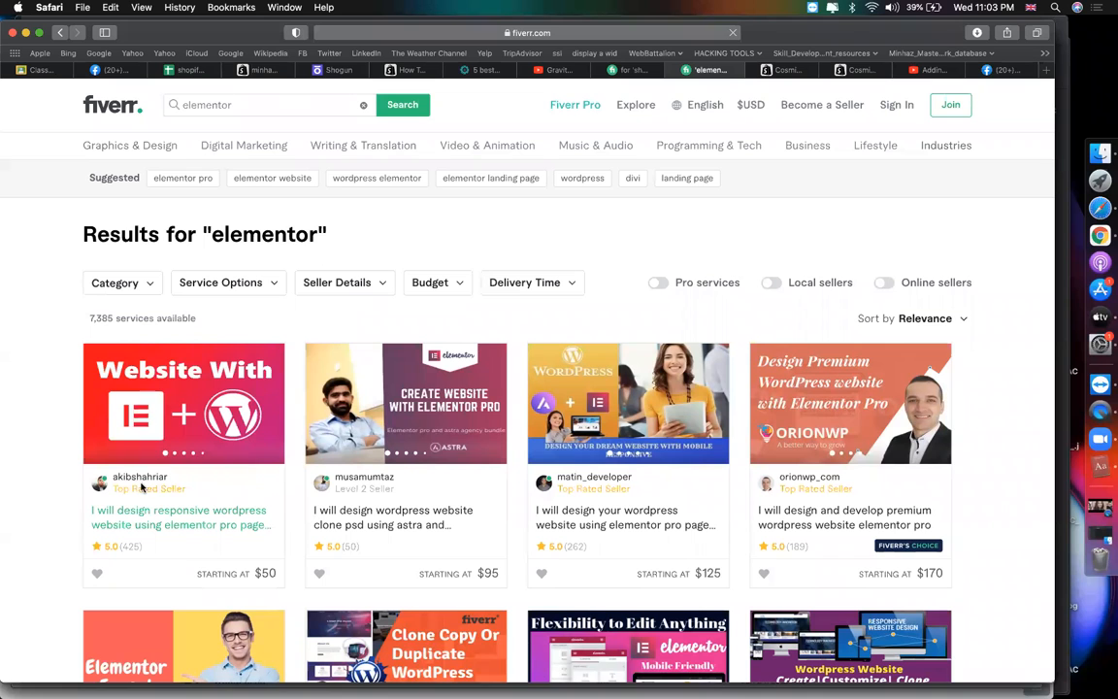
Browse the first page of Elementor gigs down to its end, comparing service titles, seller levels, ratings and starting prices
{"action": "scroll", "coordinate": [146, 476], "scroll_direction": "down", "scroll_amount": 5}
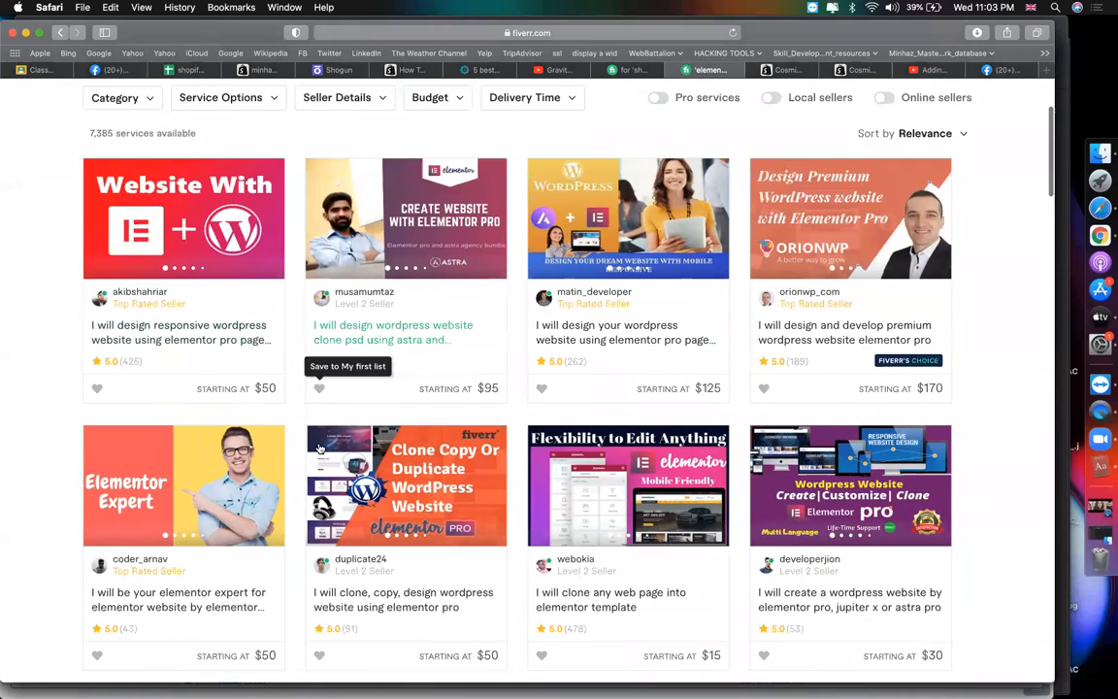
{"action": "scroll", "coordinate": [318, 436], "scroll_direction": "down", "scroll_amount": 3}
{"action": "scroll", "coordinate": [309, 403], "scroll_direction": "down", "scroll_amount": 2}
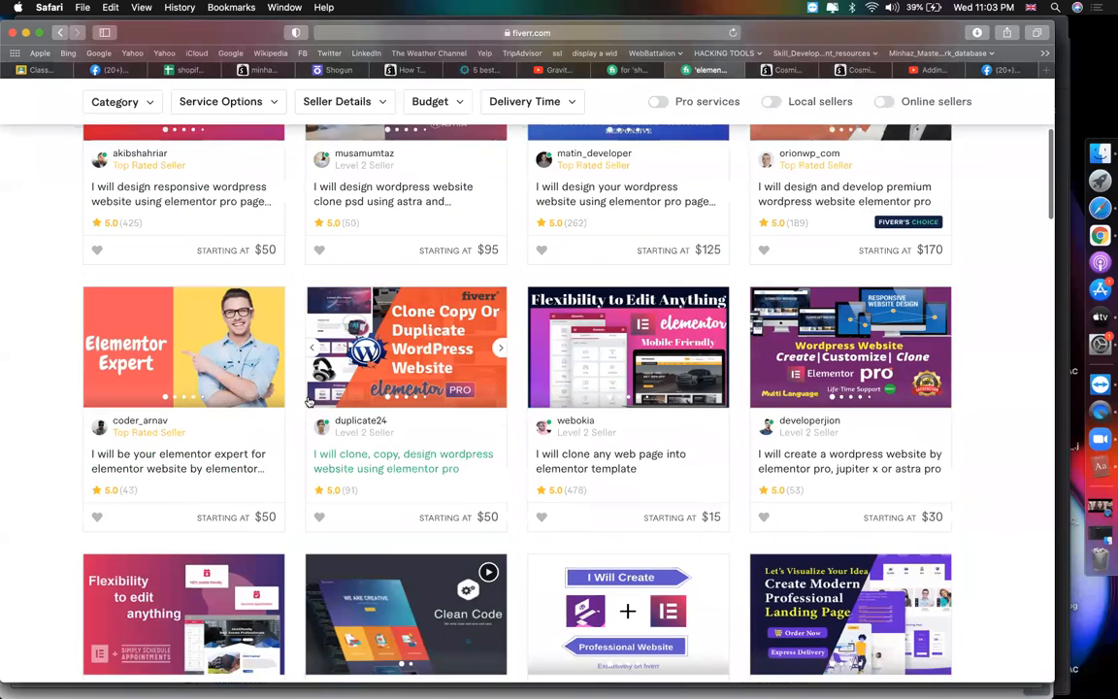
{"action": "scroll", "coordinate": [309, 401], "scroll_direction": "down", "scroll_amount": 3}
{"action": "scroll", "coordinate": [308, 401], "scroll_direction": "down", "scroll_amount": 2}
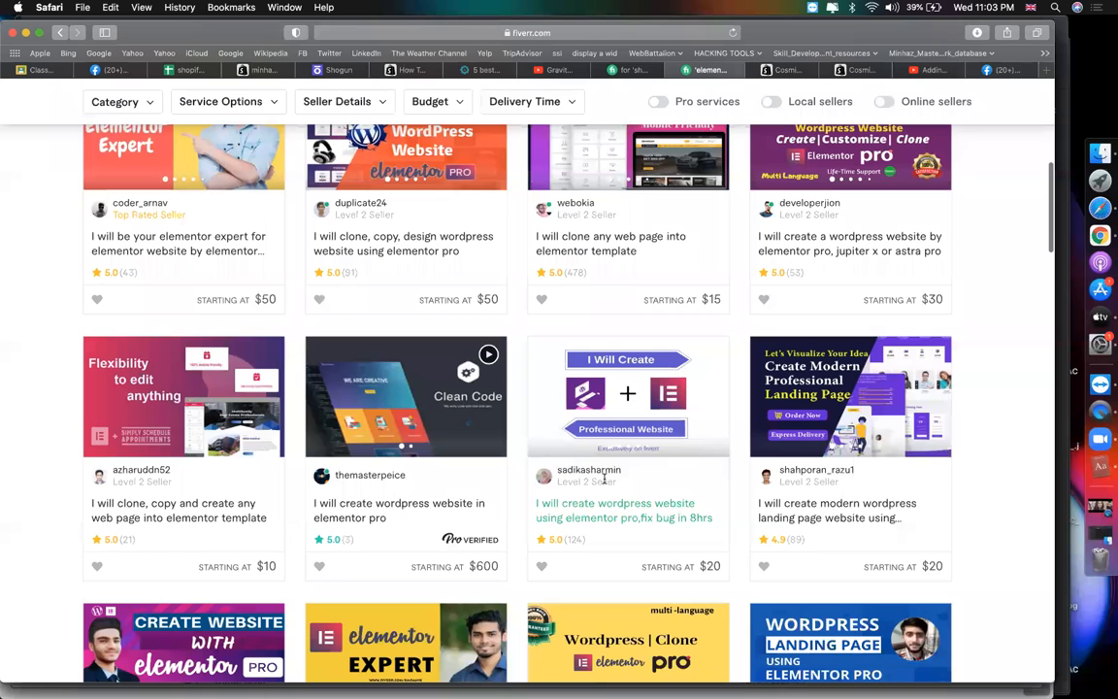
{"action": "scroll", "coordinate": [616, 428], "scroll_direction": "down", "scroll_amount": 3}
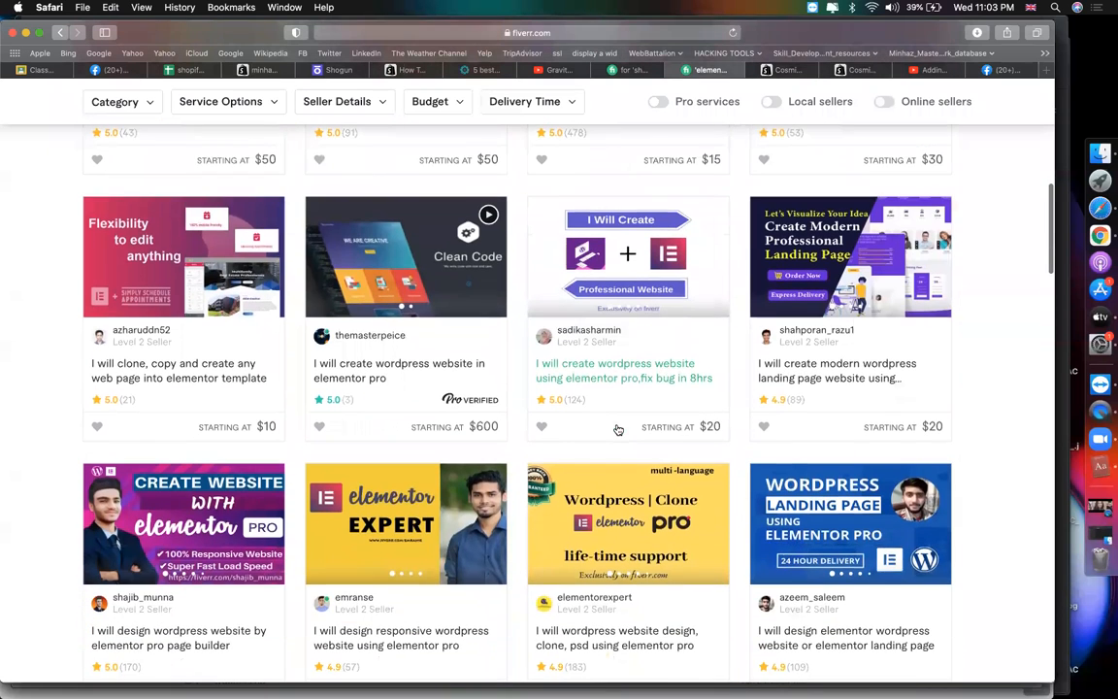
{"action": "scroll", "coordinate": [617, 429], "scroll_direction": "down", "scroll_amount": 3}
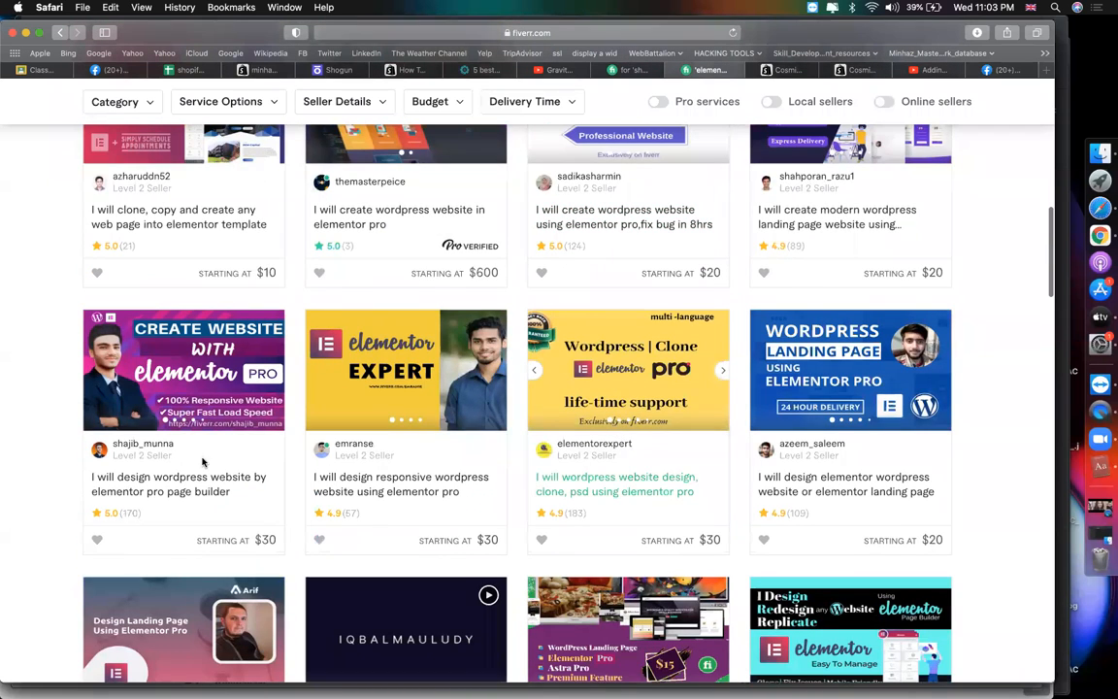
{"action": "scroll", "coordinate": [57, 494], "scroll_direction": "down", "scroll_amount": 3}
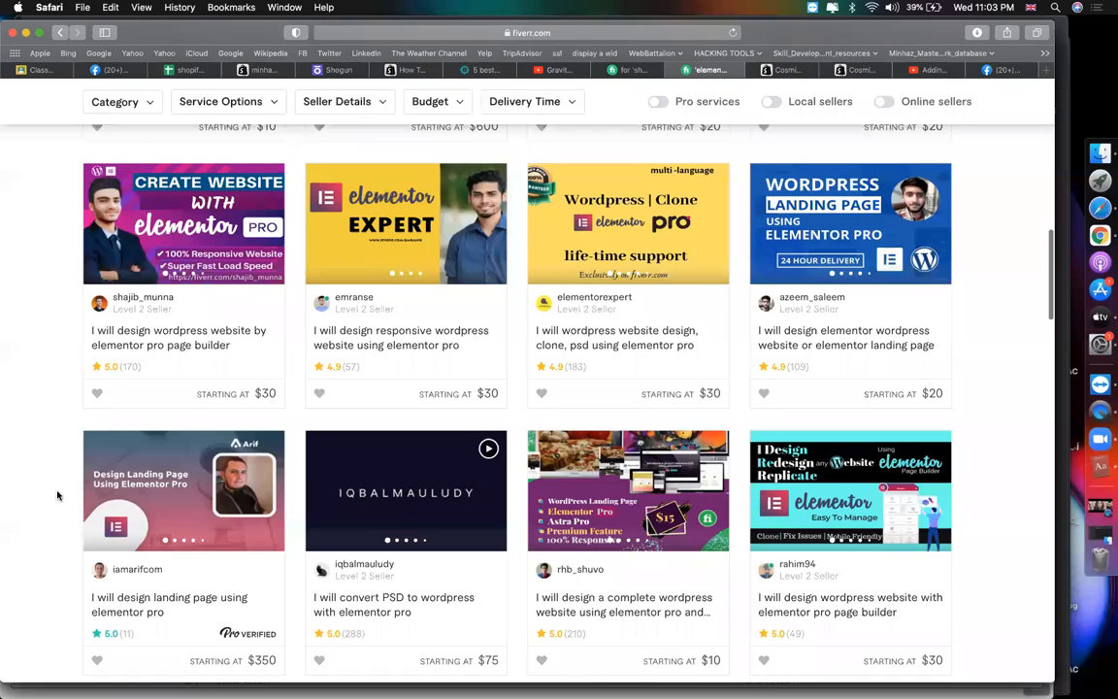
{"action": "scroll", "coordinate": [58, 495], "scroll_direction": "down", "scroll_amount": 4}
{"action": "scroll", "coordinate": [57, 475], "scroll_direction": "down", "scroll_amount": 2}
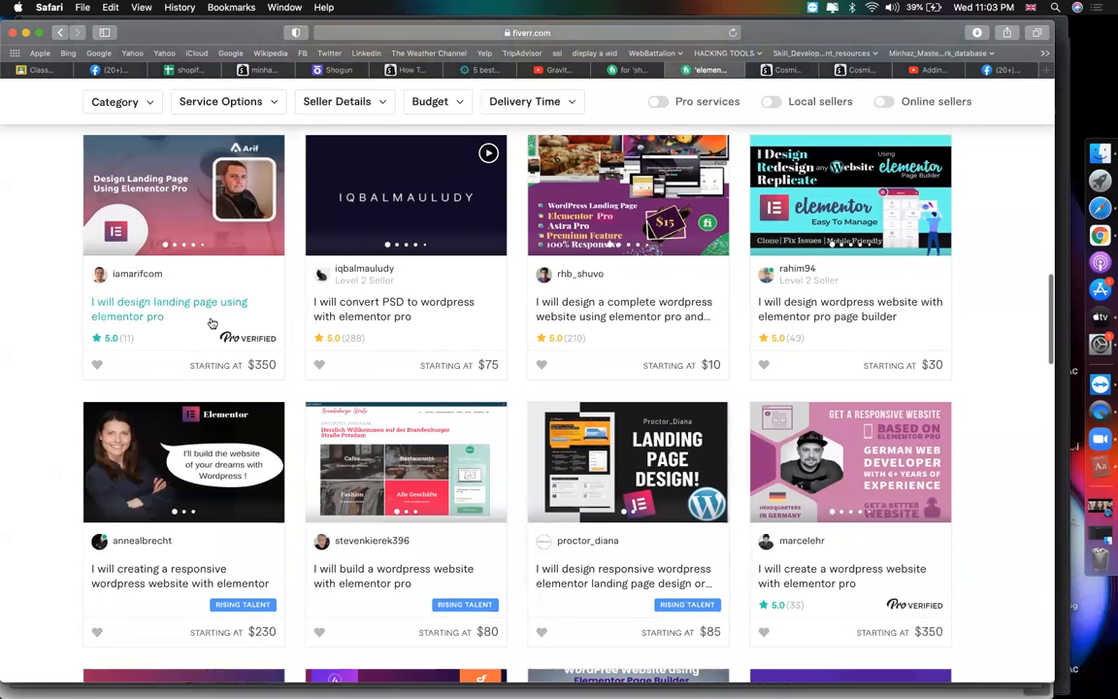
{"action": "scroll", "coordinate": [212, 324], "scroll_direction": "down", "scroll_amount": 2}
{"action": "scroll", "coordinate": [267, 396], "scroll_direction": "down", "scroll_amount": 5}
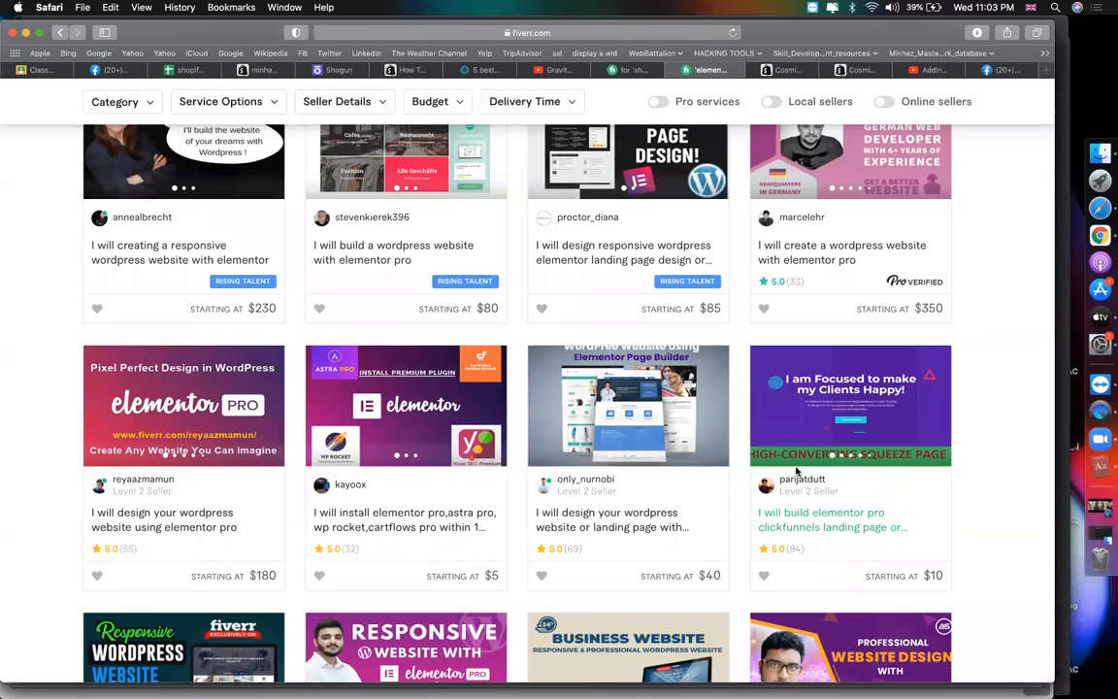
{"action": "scroll", "coordinate": [797, 466], "scroll_direction": "down", "scroll_amount": 1}
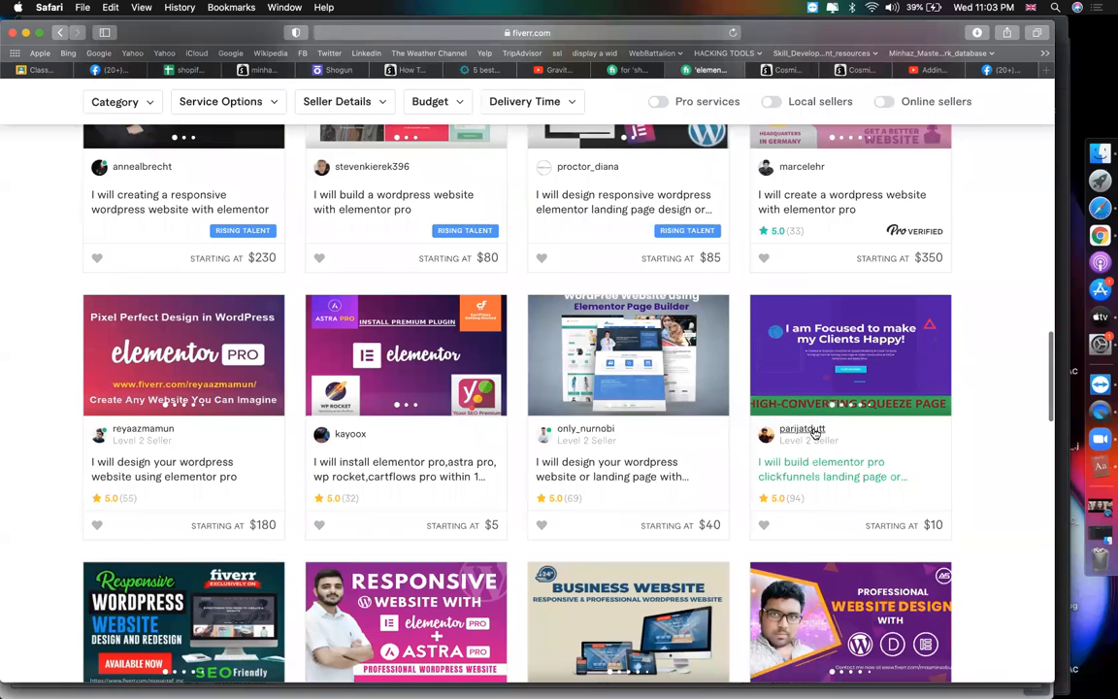
{"action": "scroll", "coordinate": [810, 433], "scroll_direction": "down", "scroll_amount": 3}
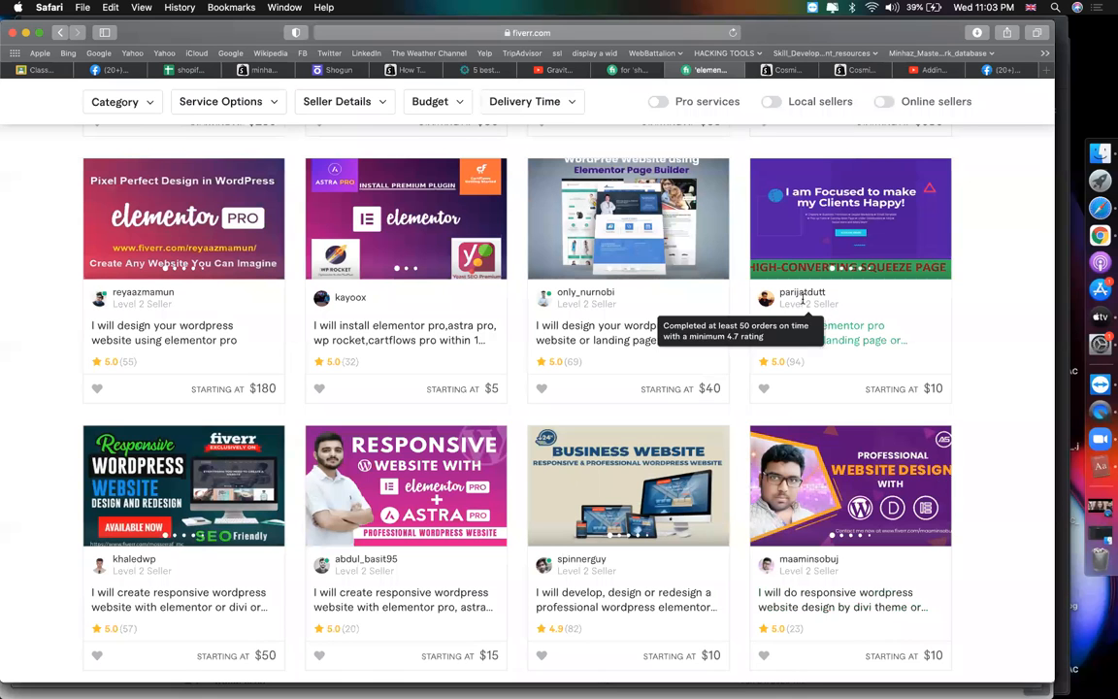
{"action": "scroll", "coordinate": [803, 303], "scroll_direction": "down", "scroll_amount": 5}
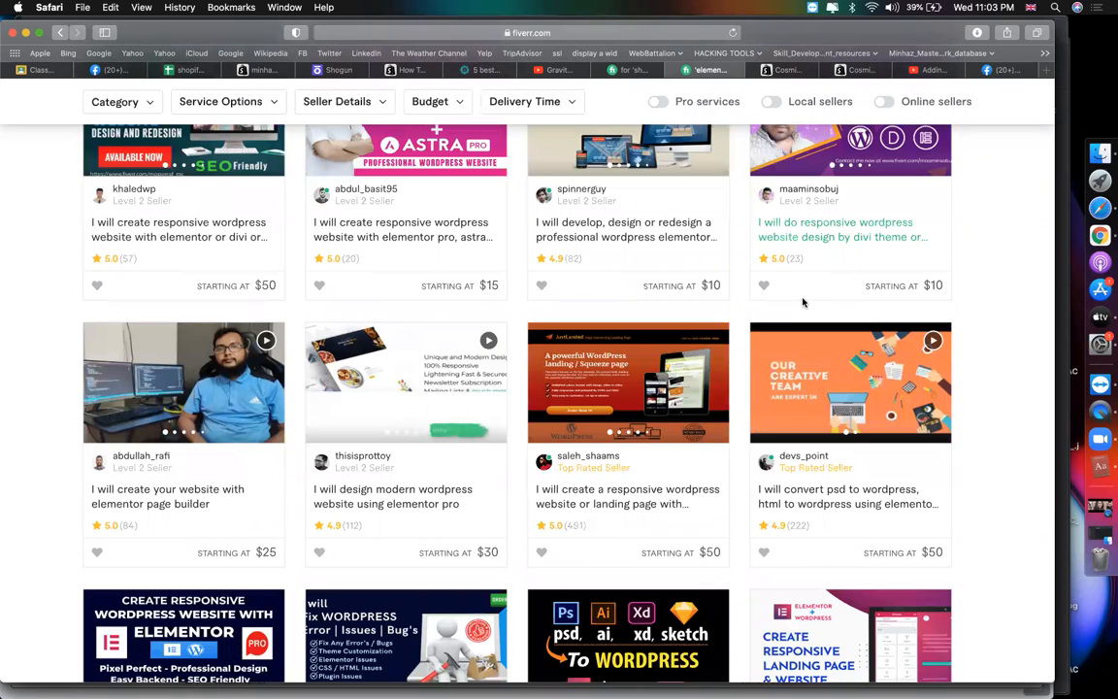
{"action": "scroll", "coordinate": [803, 303], "scroll_direction": "down", "scroll_amount": 5}
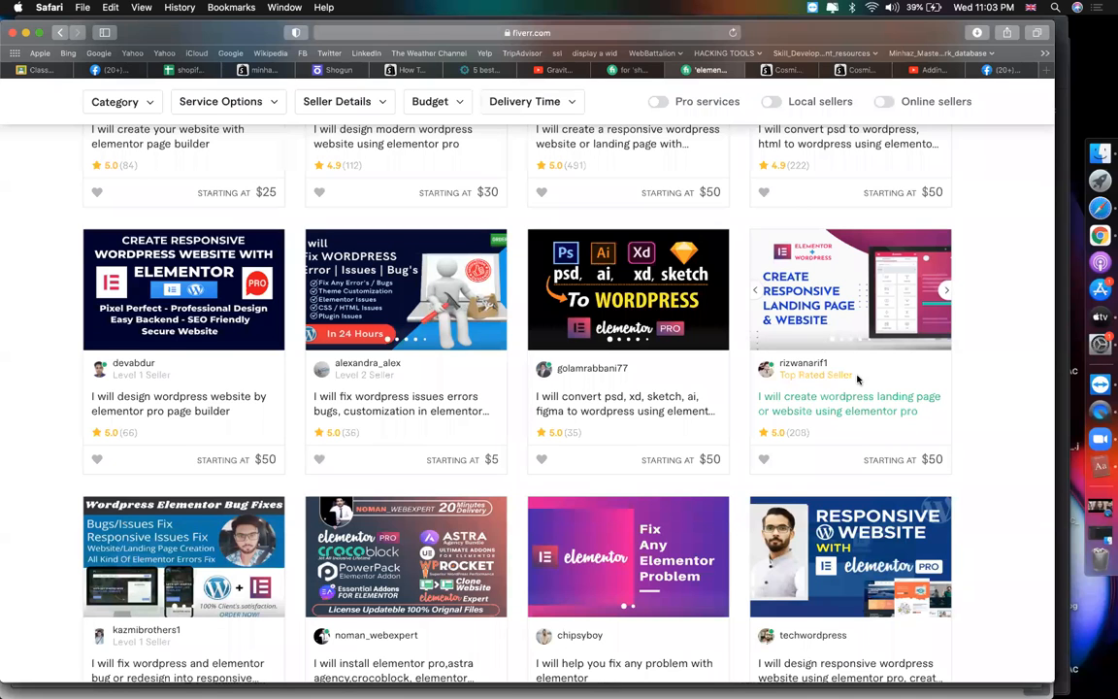
{"action": "scroll", "coordinate": [1003, 449], "scroll_direction": "down", "scroll_amount": 2}
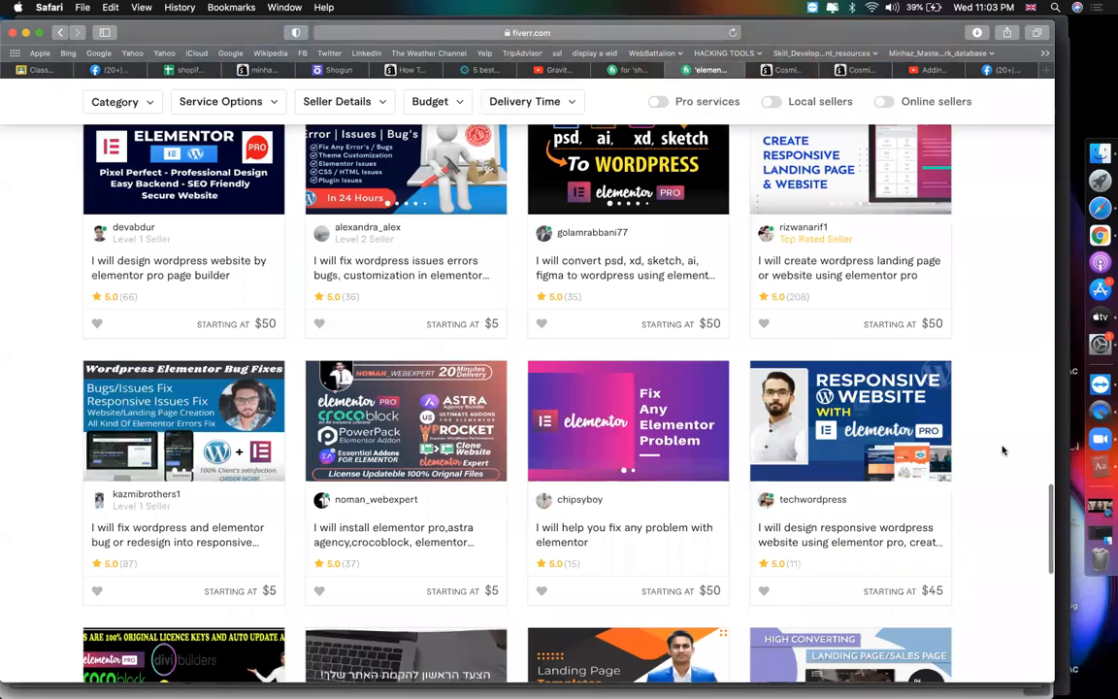
{"action": "scroll", "coordinate": [1003, 449], "scroll_direction": "down", "scroll_amount": 6}
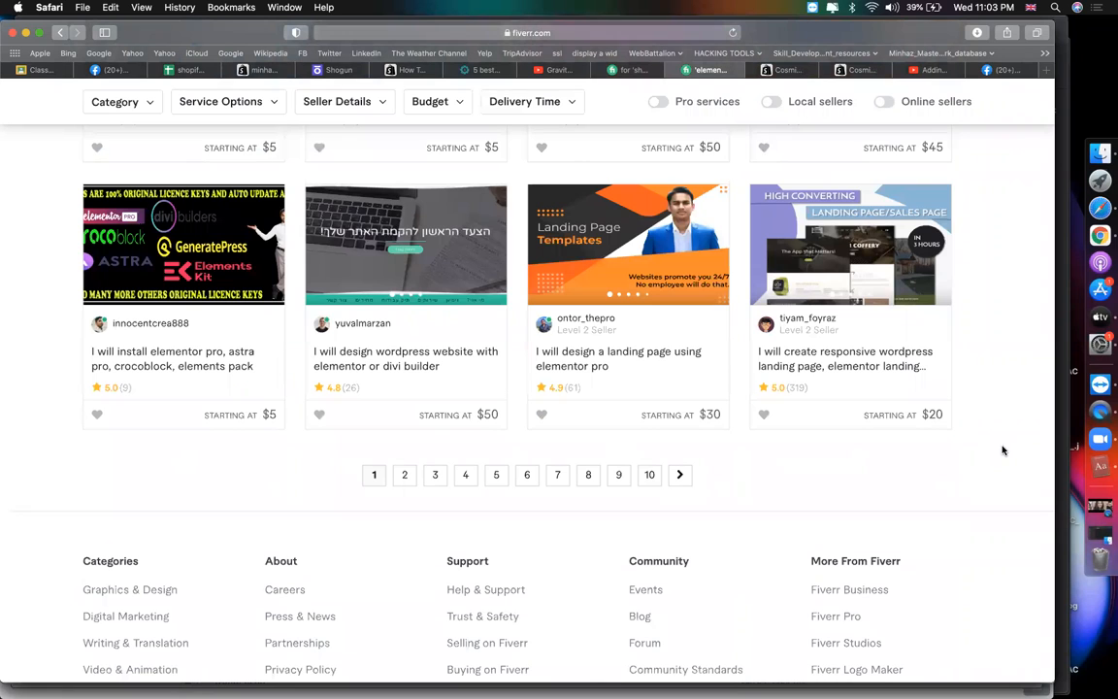
{"action": "scroll", "coordinate": [1004, 449], "scroll_direction": "up", "scroll_amount": 5}
{"action": "scroll", "coordinate": [1003, 449], "scroll_direction": "down", "scroll_amount": 6}
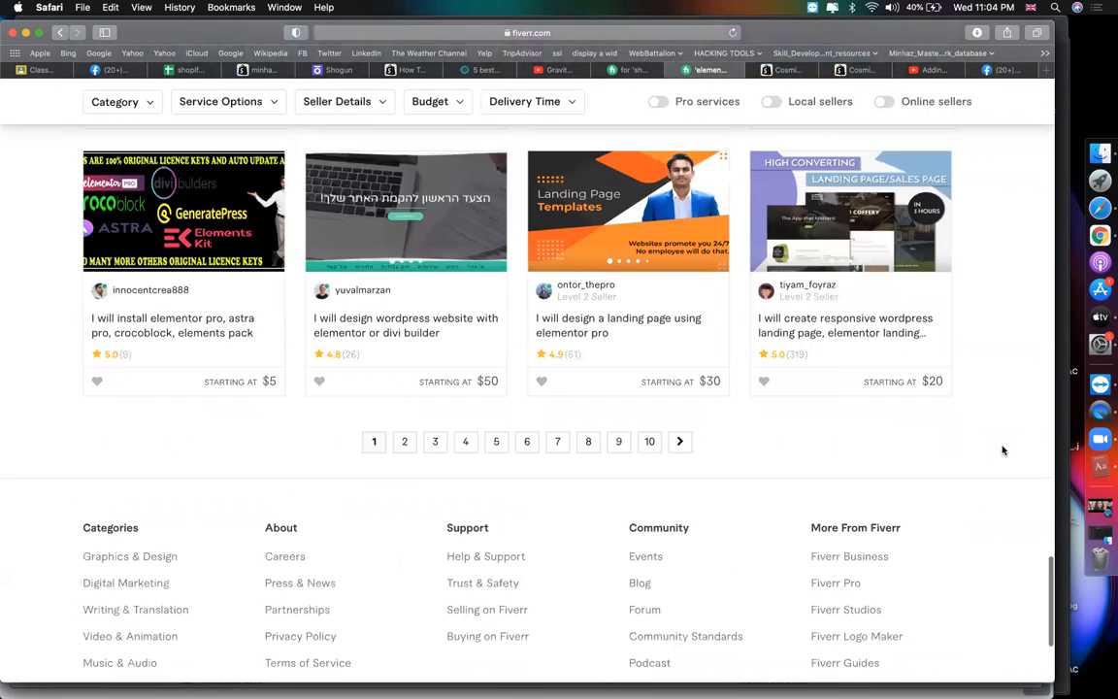
Open the gig for creating a responsive WordPress and Elementor landing page, and read its About This Gig description
{"action": "left_click", "coordinate": [796, 333]}
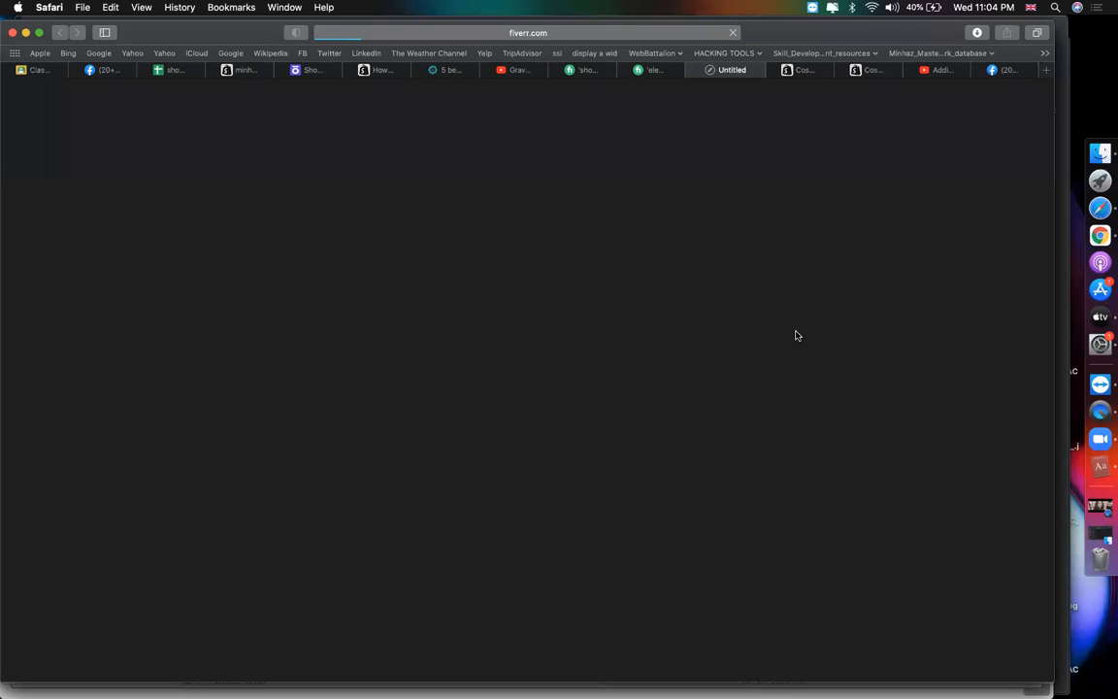
{"action": "scroll", "coordinate": [766, 368], "scroll_direction": "down", "scroll_amount": 10}
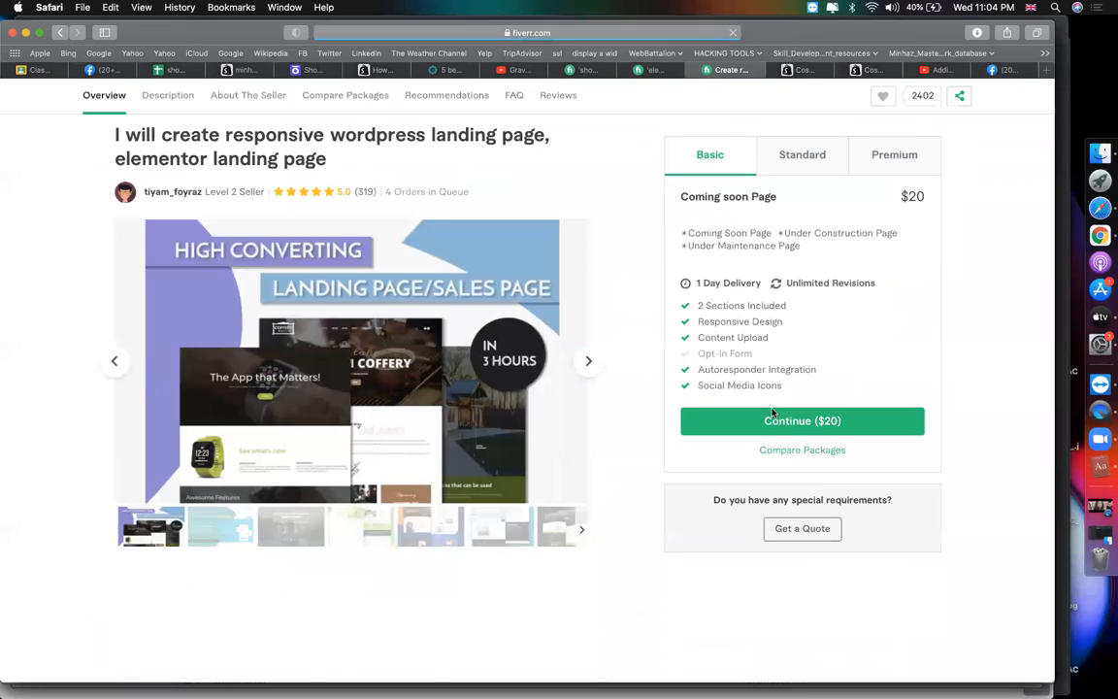
{"action": "scroll", "coordinate": [517, 355], "scroll_direction": "up", "scroll_amount": 3}
{"action": "triple_click", "coordinate": [233, 201]}
{"action": "left_click", "coordinate": [133, 195]}
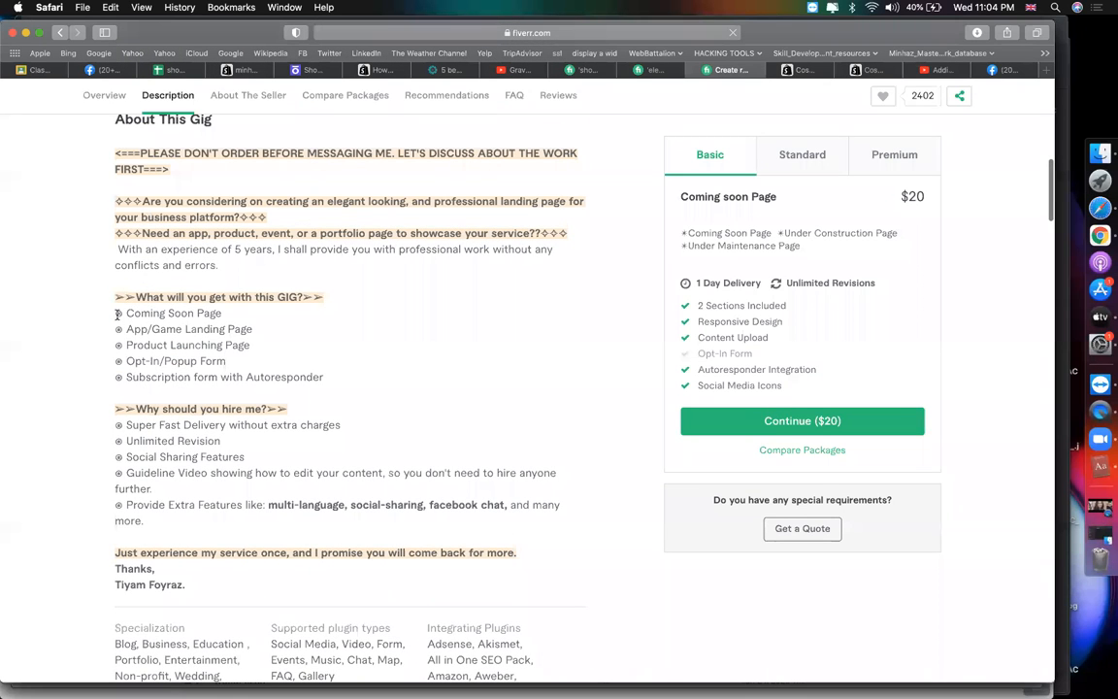
{"action": "scroll", "coordinate": [111, 359], "scroll_direction": "down", "scroll_amount": 1}
{"action": "scroll", "coordinate": [218, 414], "scroll_direction": "up", "scroll_amount": 5}
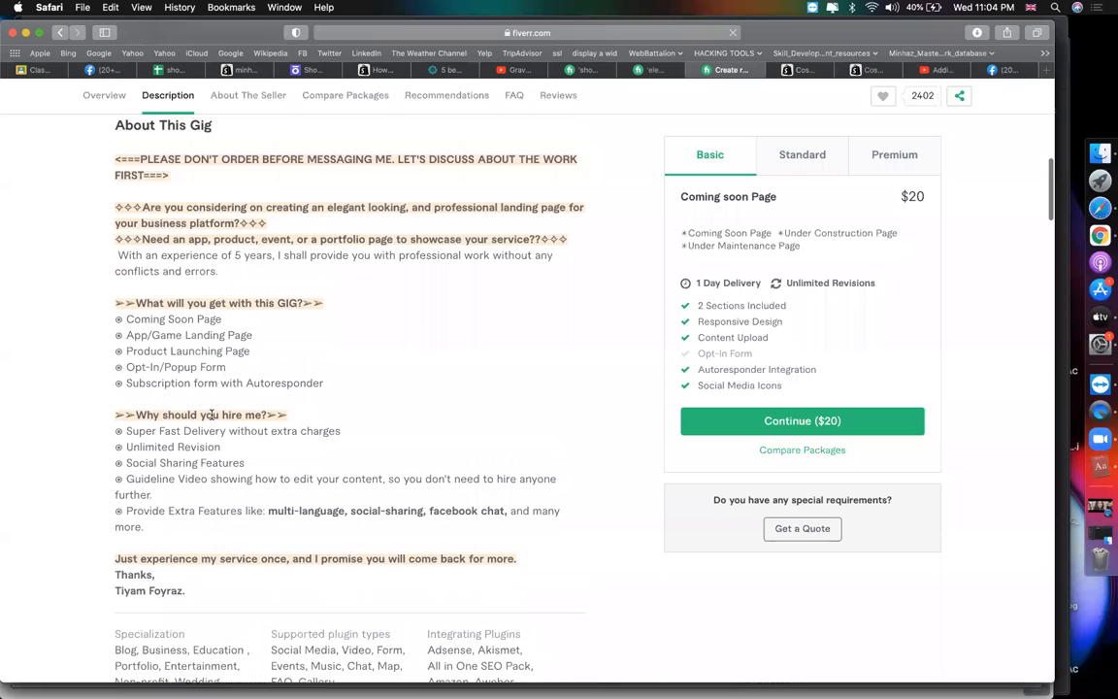
Review the landing page gig's seller profile and package comparison, and return to its overview
{"action": "scroll", "coordinate": [211, 414], "scroll_direction": "down", "scroll_amount": 8}
{"action": "scroll", "coordinate": [212, 414], "scroll_direction": "down", "scroll_amount": 10}
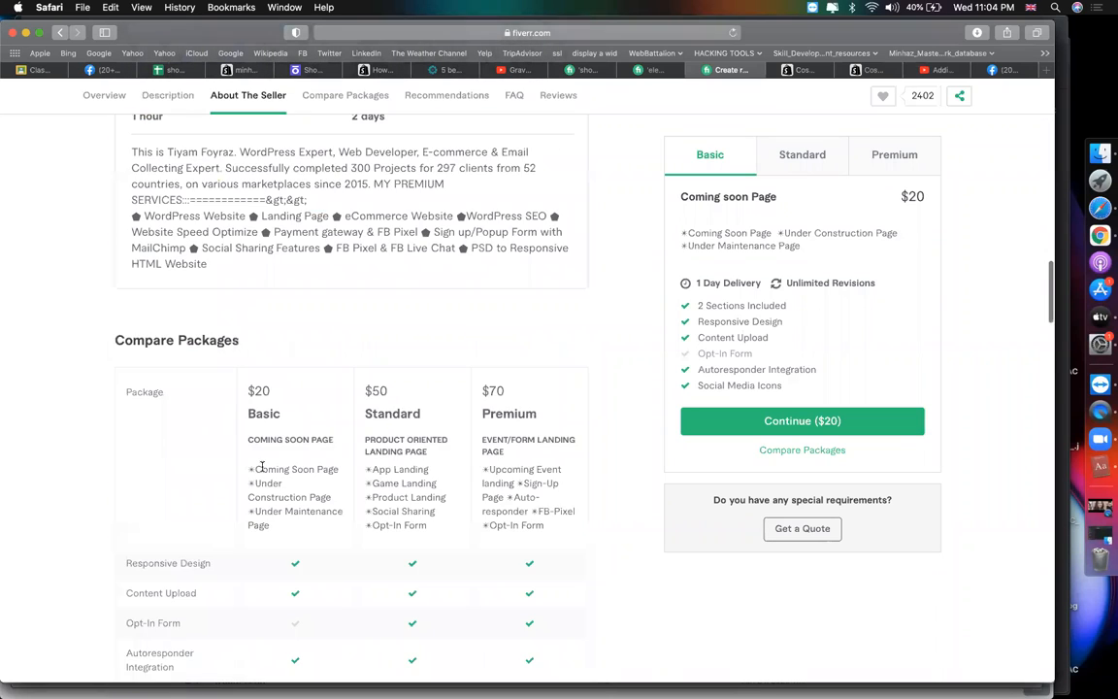
{"action": "scroll", "coordinate": [243, 465], "scroll_direction": "up", "scroll_amount": 5}
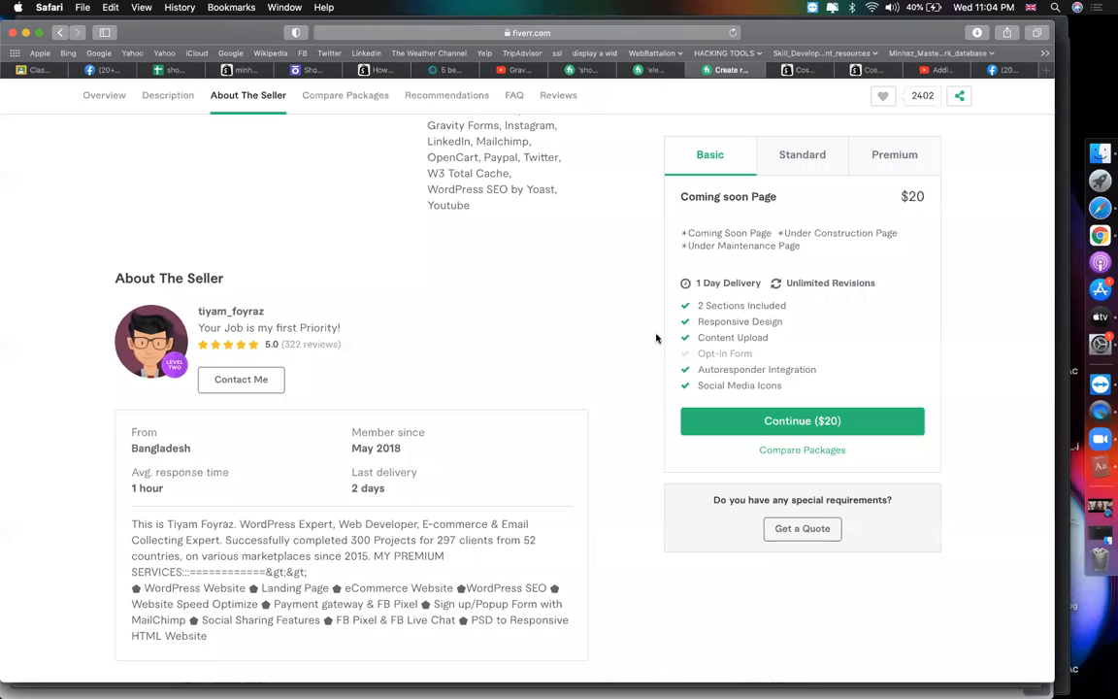
{"action": "scroll", "coordinate": [655, 335], "scroll_direction": "up", "scroll_amount": 15}
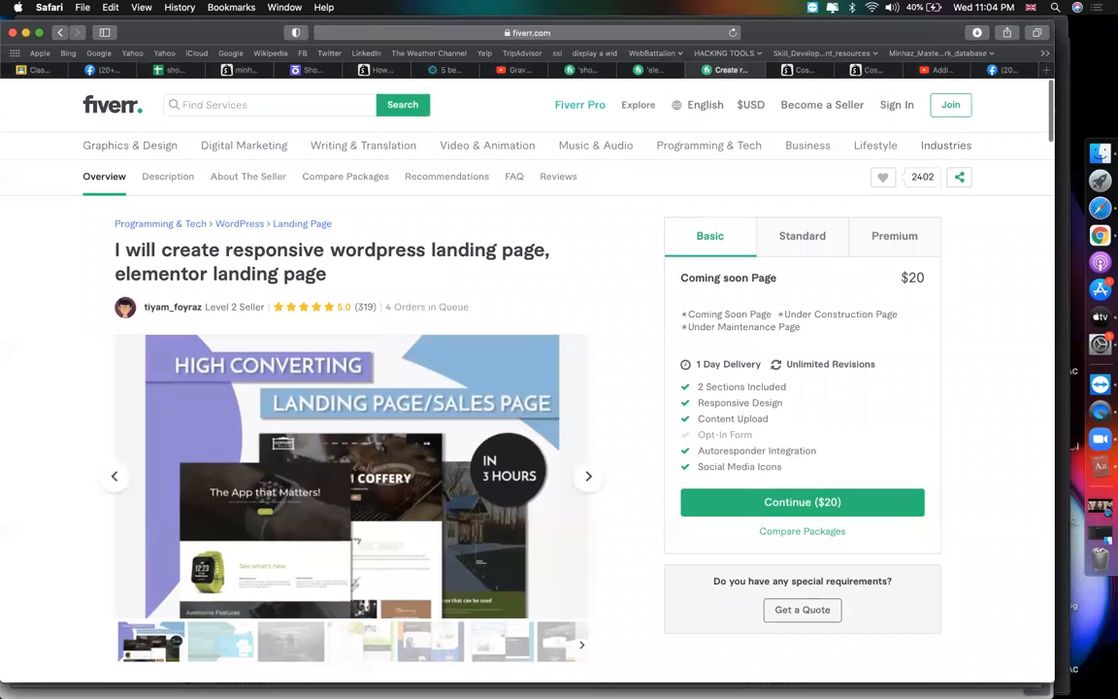